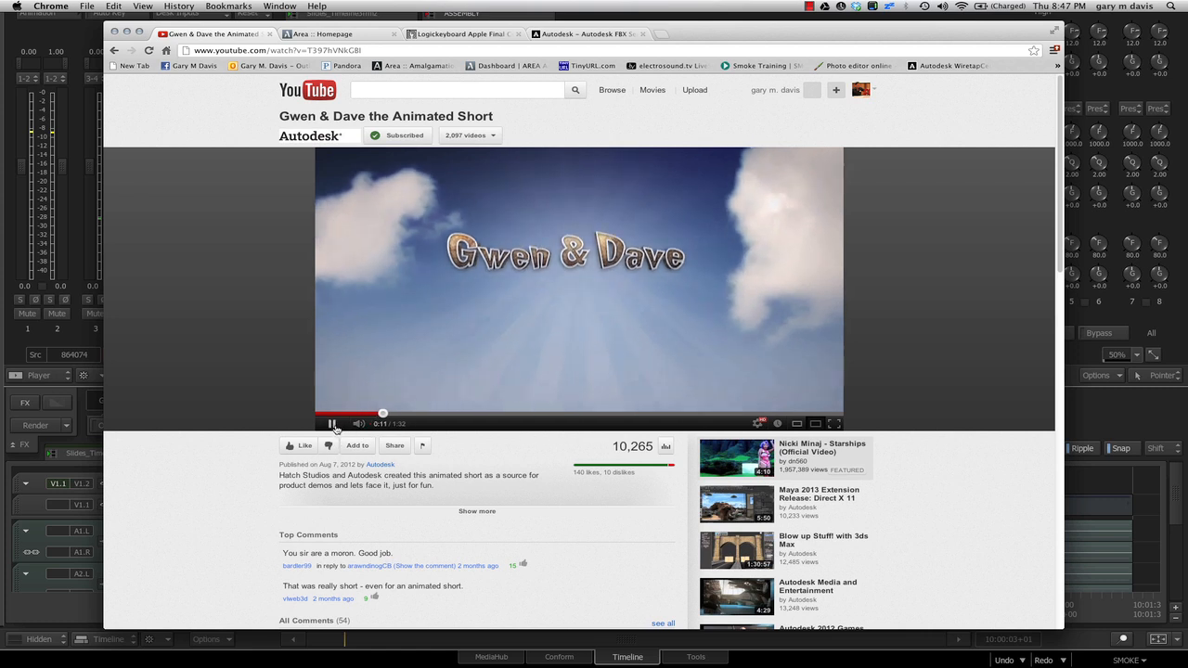
Step: Pause the Gwen & Dave animated short and skim through its scenes up to 0:45
left_click(334, 424)
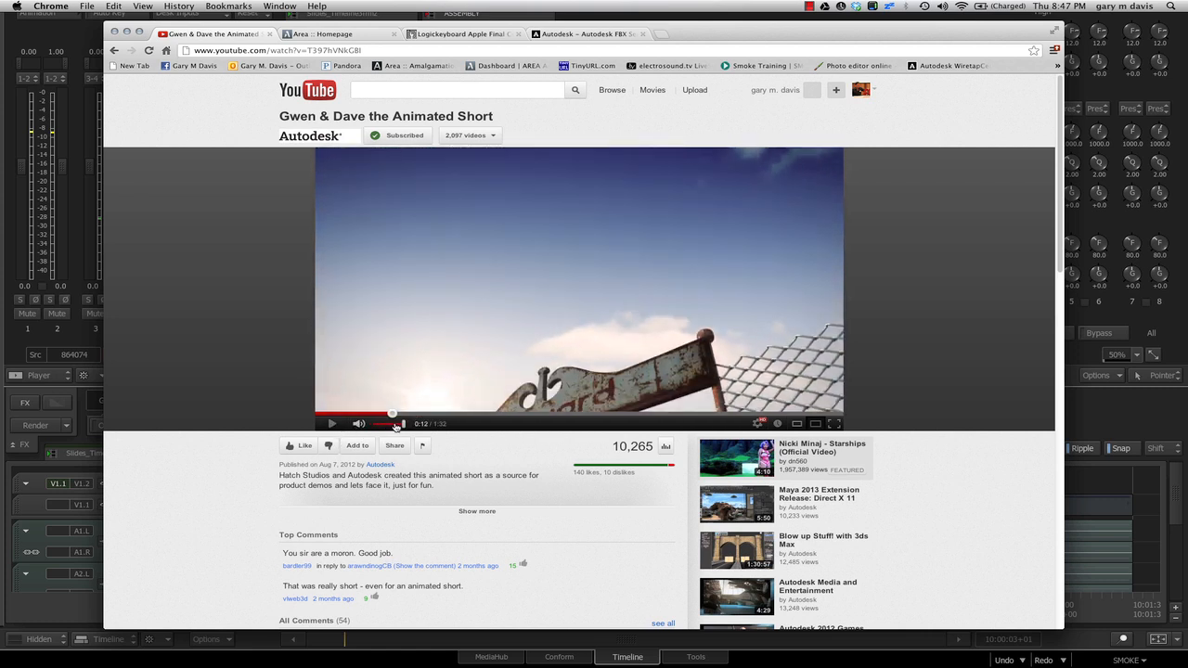
left_click(454, 416)
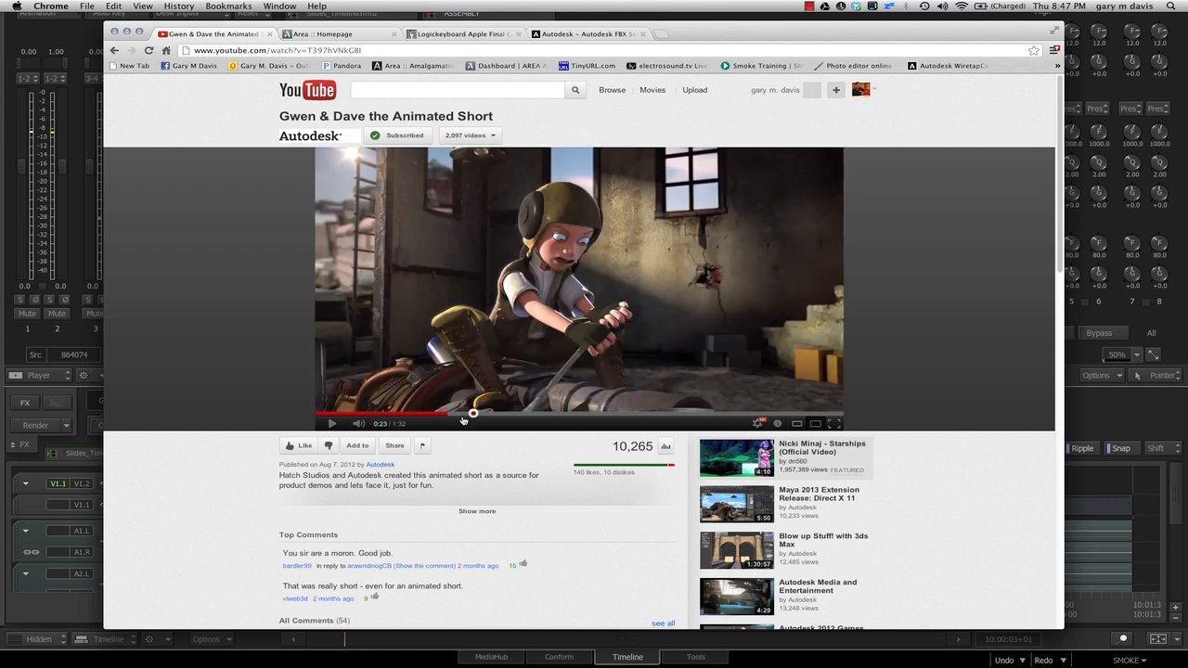
left_click(531, 416)
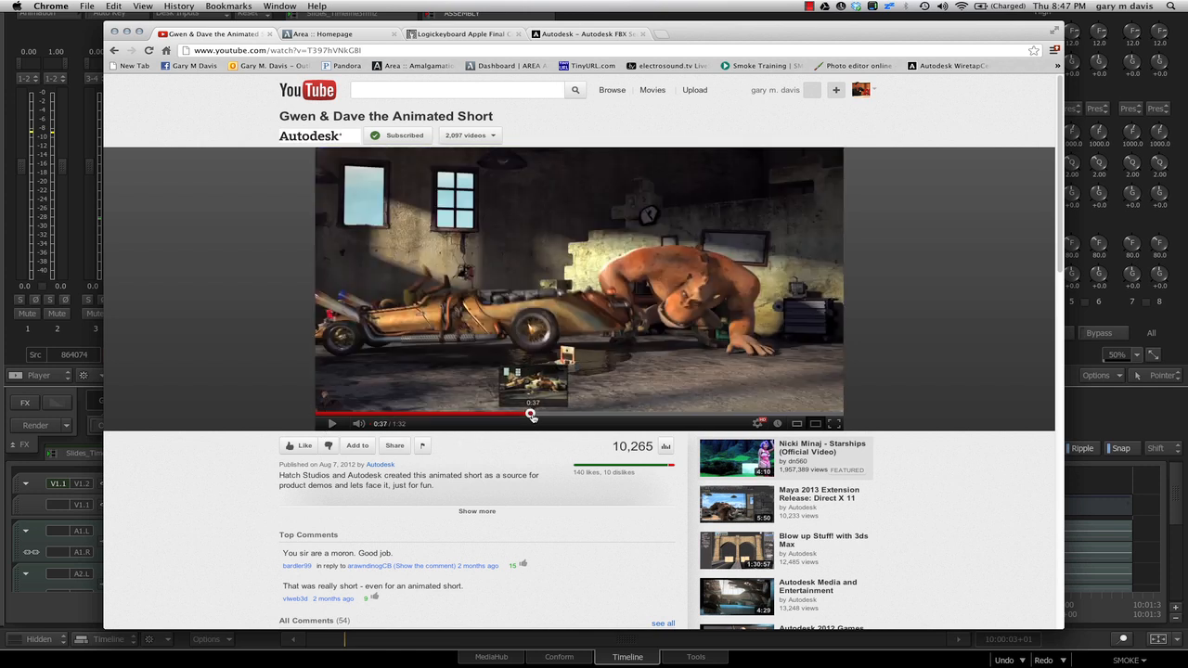
left_click(541, 415)
left_click_drag(541, 415, 573, 417)
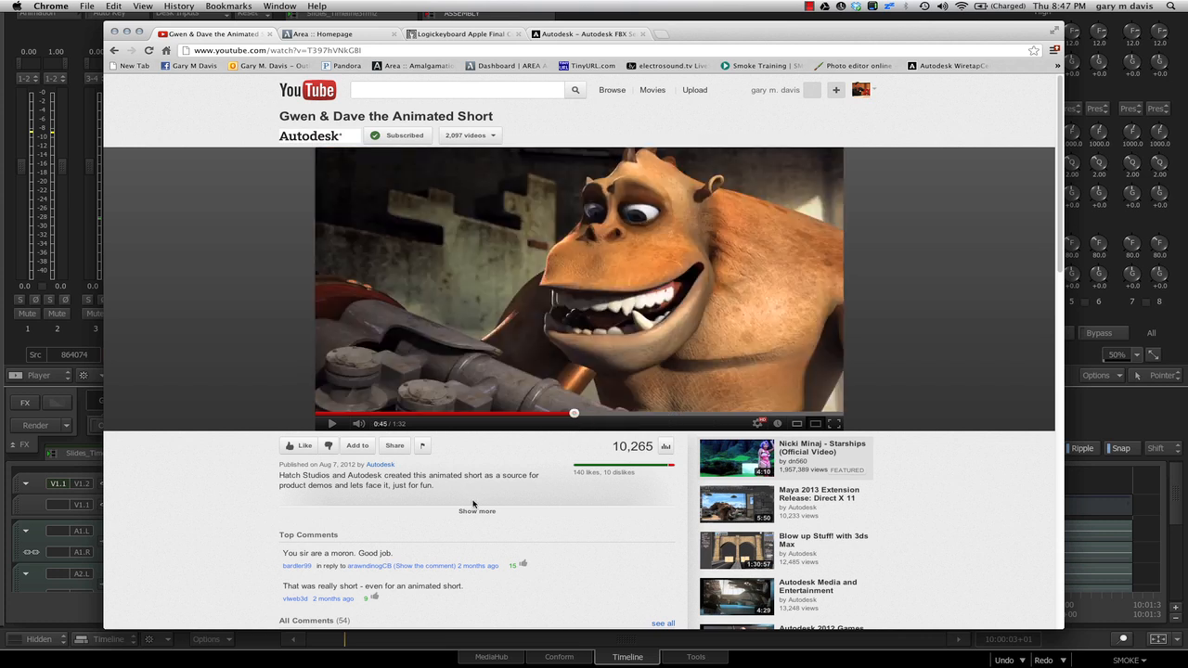
Step: Switch to the Autodesk AREA site and open the Smoke 2013 discussion forum under Smoke for Mac OS X
left_click(340, 35)
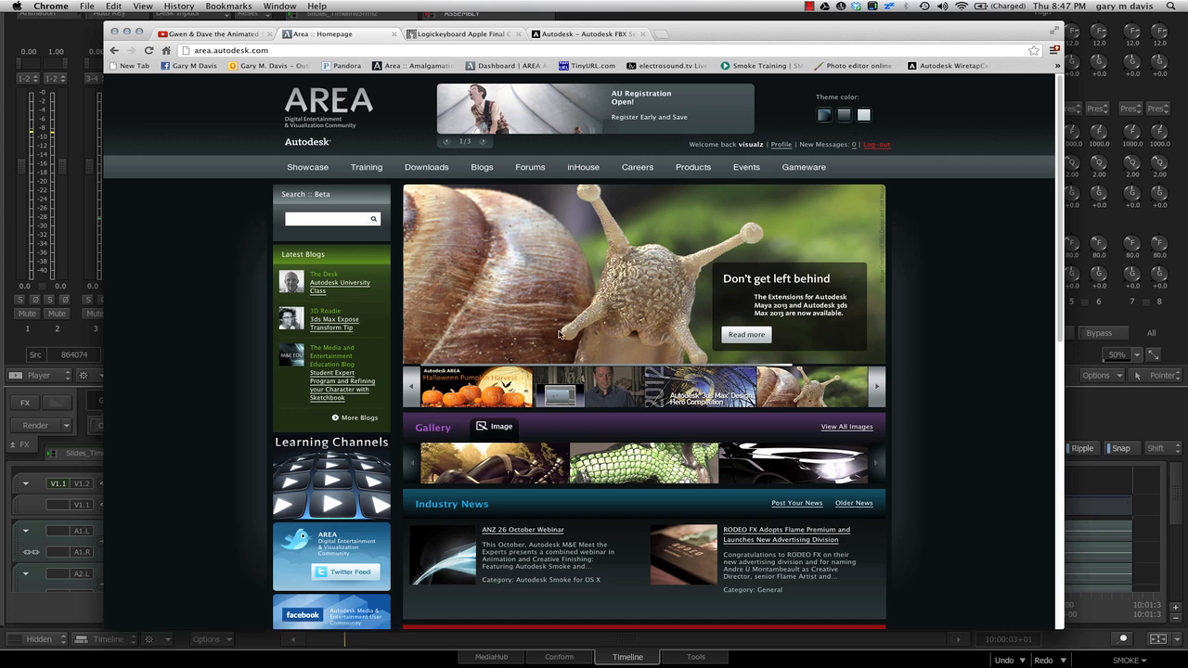
mouse_move(486, 169)
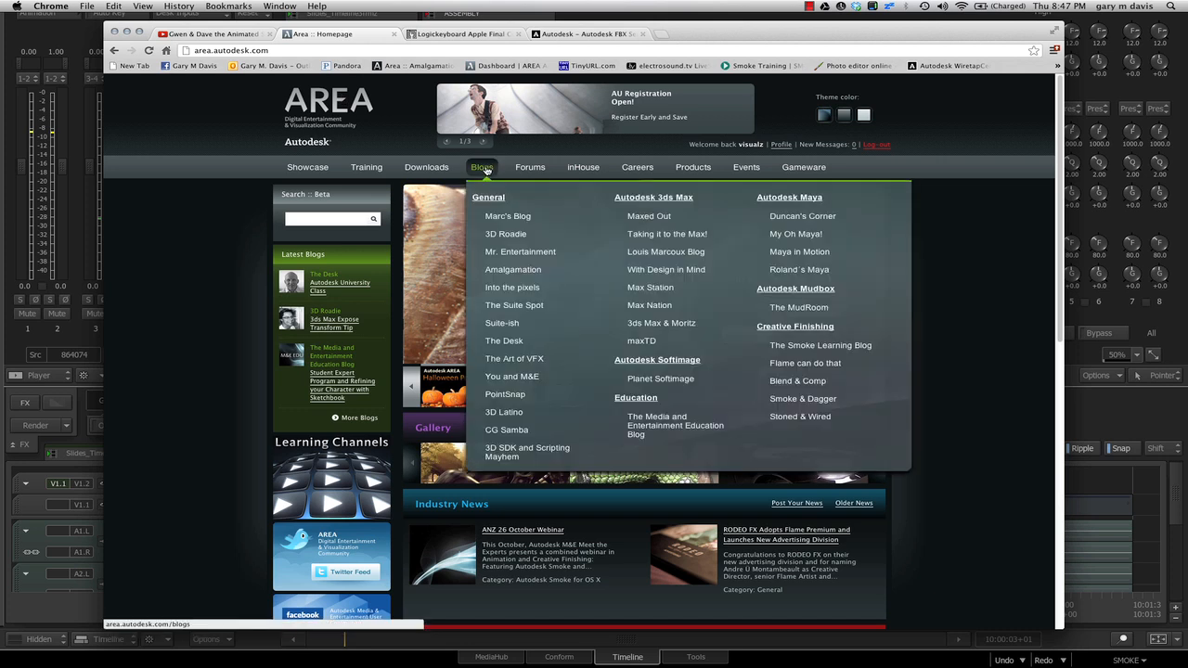
mouse_move(530, 169)
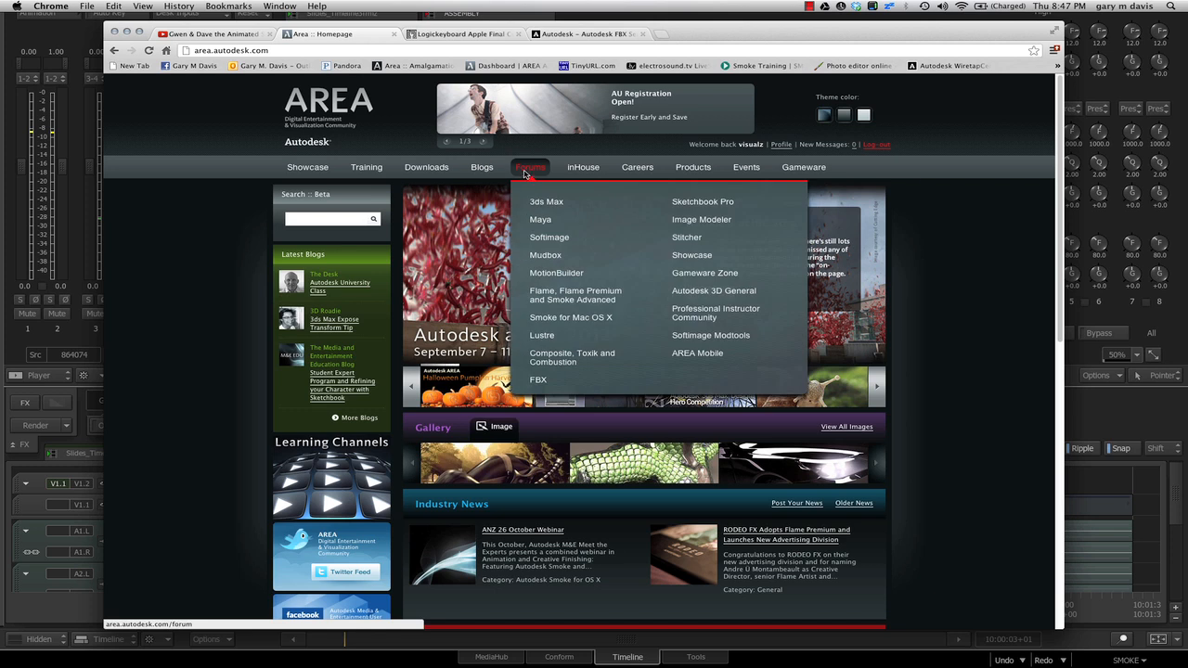
left_click(572, 320)
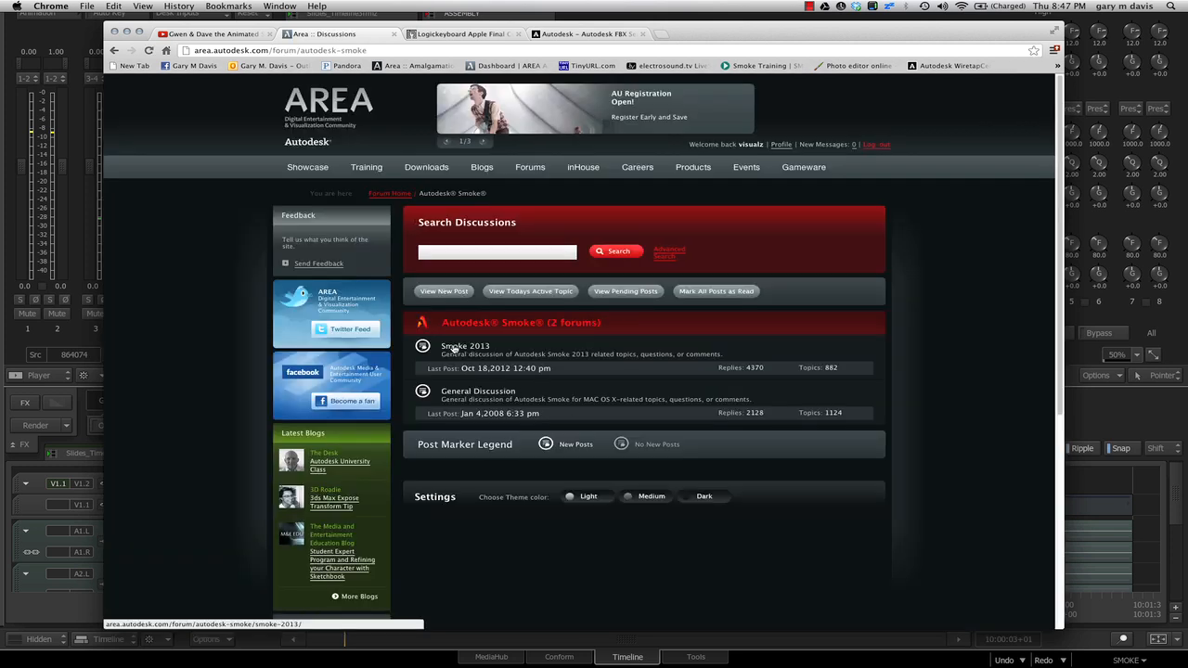
left_click(458, 347)
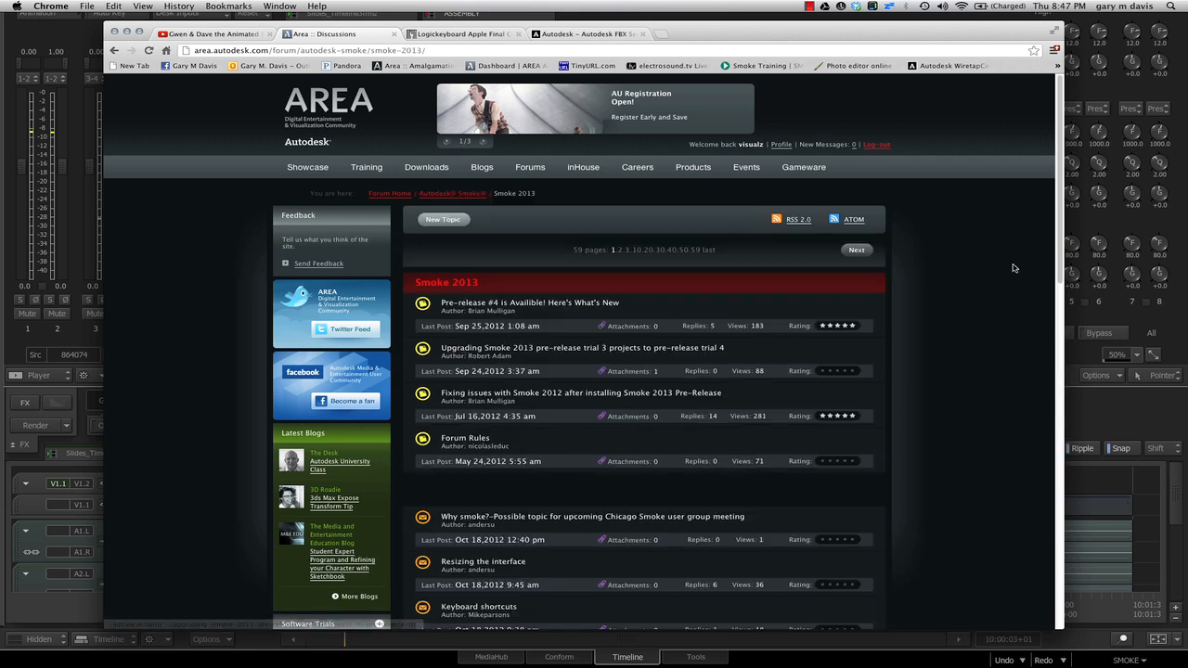
mouse_move(1054, 244)
left_mouse_down()
mouse_move(1064, 364)
mouse_move(1067, 244)
left_mouse_up()
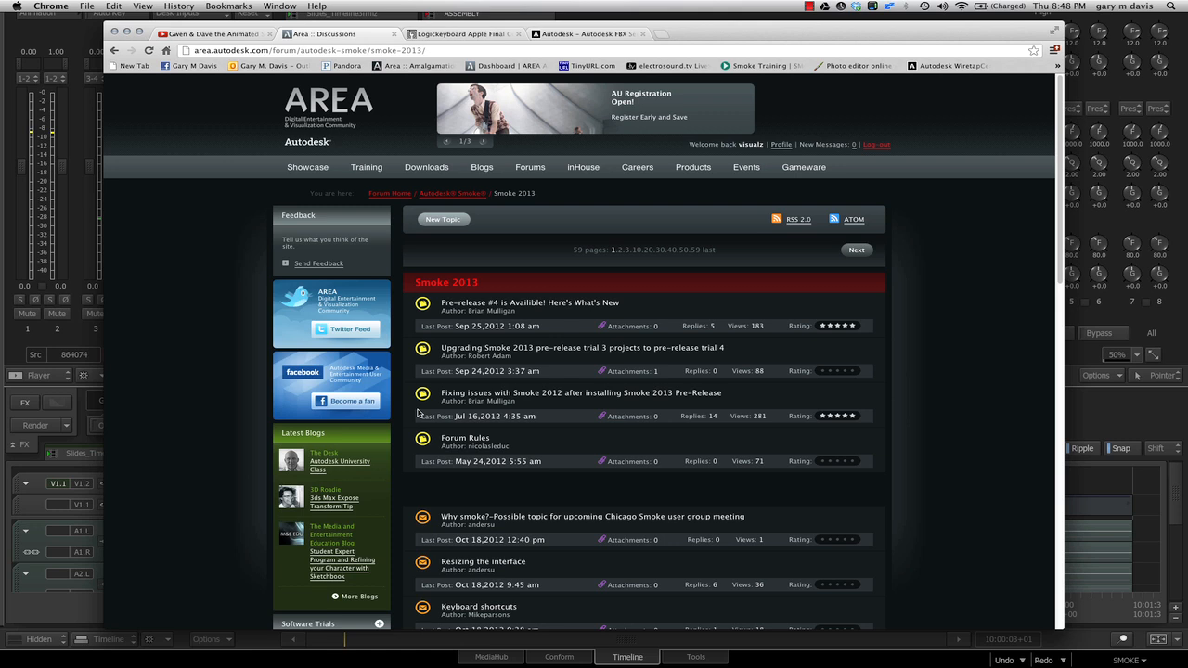
Step: Open the Autodesk Smoke community page and view the free Smoke 2013 pre-release trial download form
mouse_move(690, 172)
left_click(708, 342)
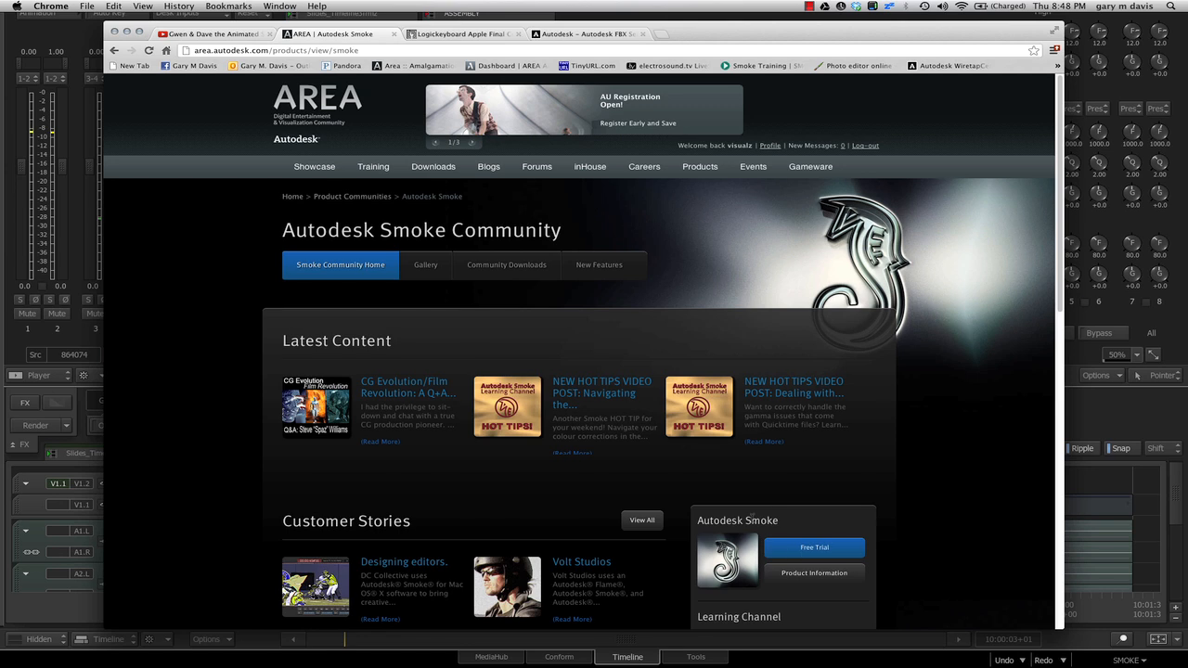
left_click(774, 539)
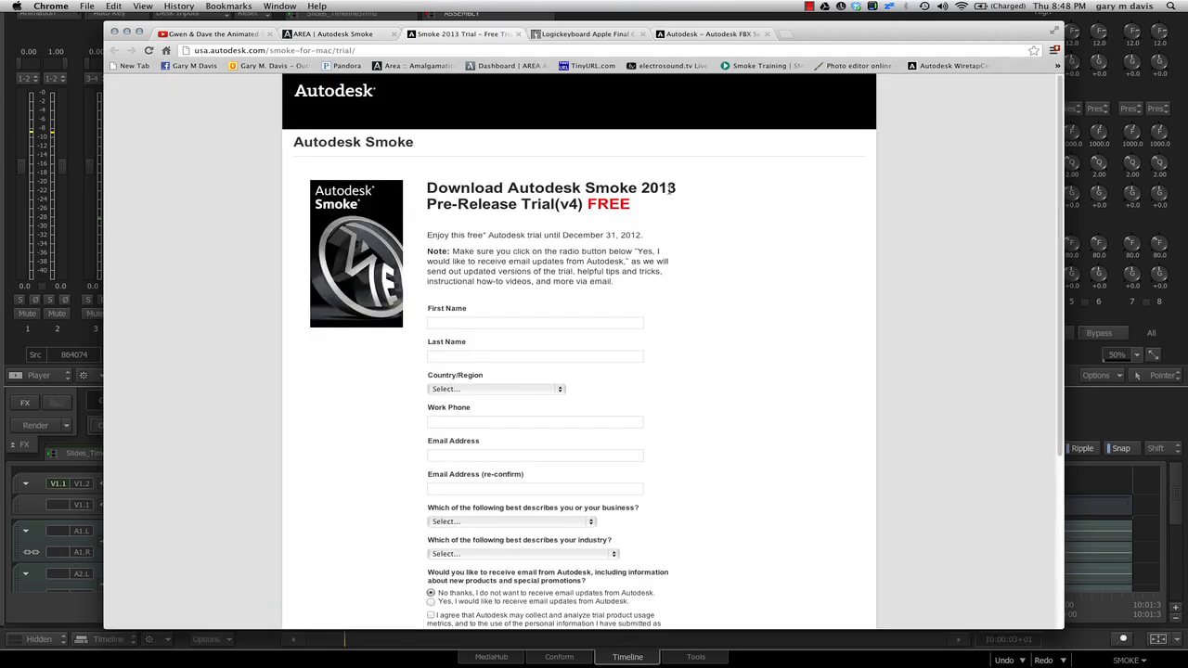
left_click_drag(590, 204, 562, 220)
mouse_move(1059, 248)
left_mouse_down()
mouse_move(1055, 414)
mouse_move(1050, 229)
left_mouse_up()
Step: Switch to the Logickeyboard shop page and go back to the Autodesk SMOKE MAC Keyboards listing
left_click(589, 35)
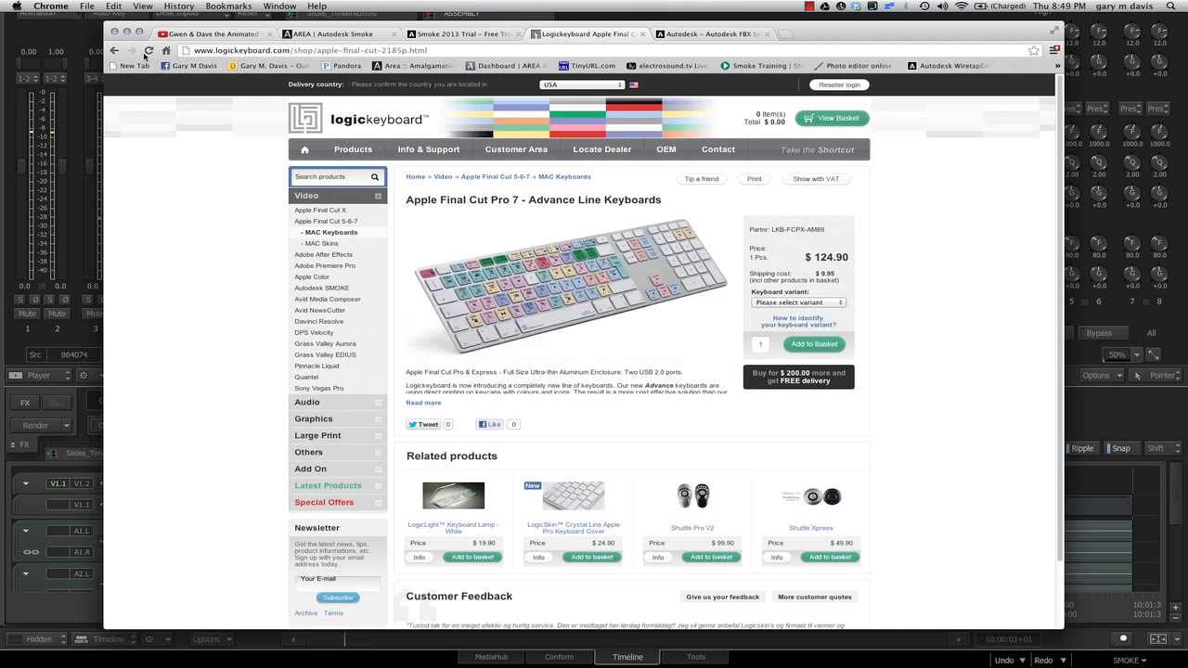
left_click(115, 51)
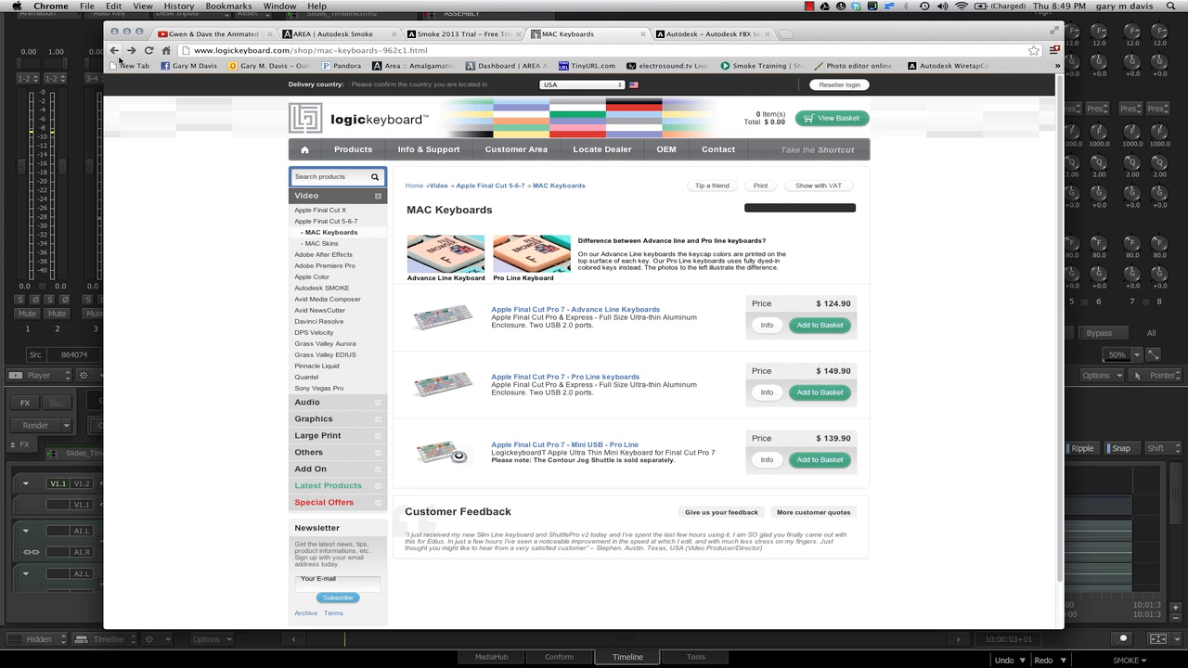
left_click(115, 51)
left_click(116, 52)
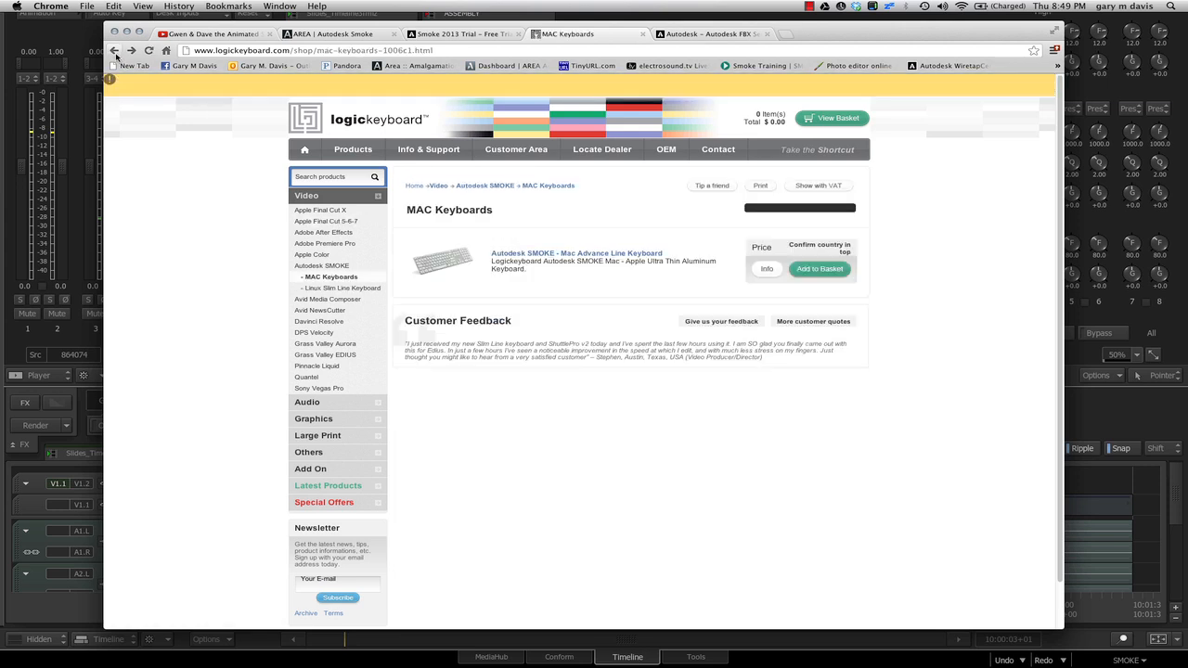
Step: Open the Autodesk SMOKE - Mac Advance Line Keyboard product, enlarge its picture and close the enlarged view
left_click(545, 261)
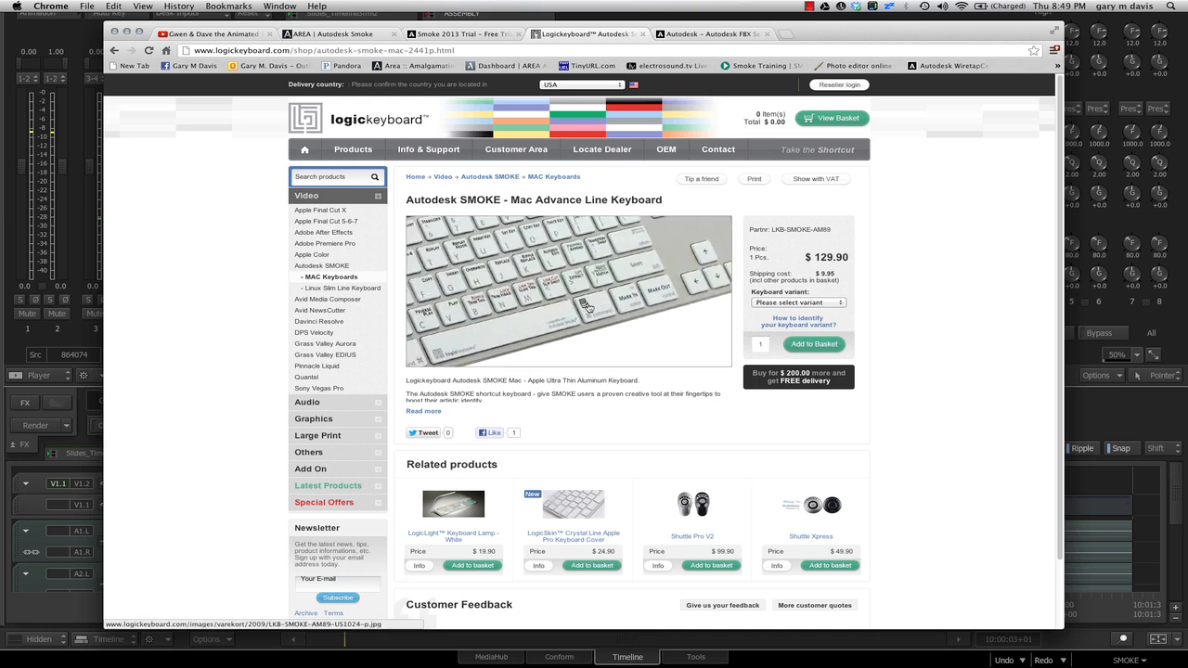
left_click(557, 304)
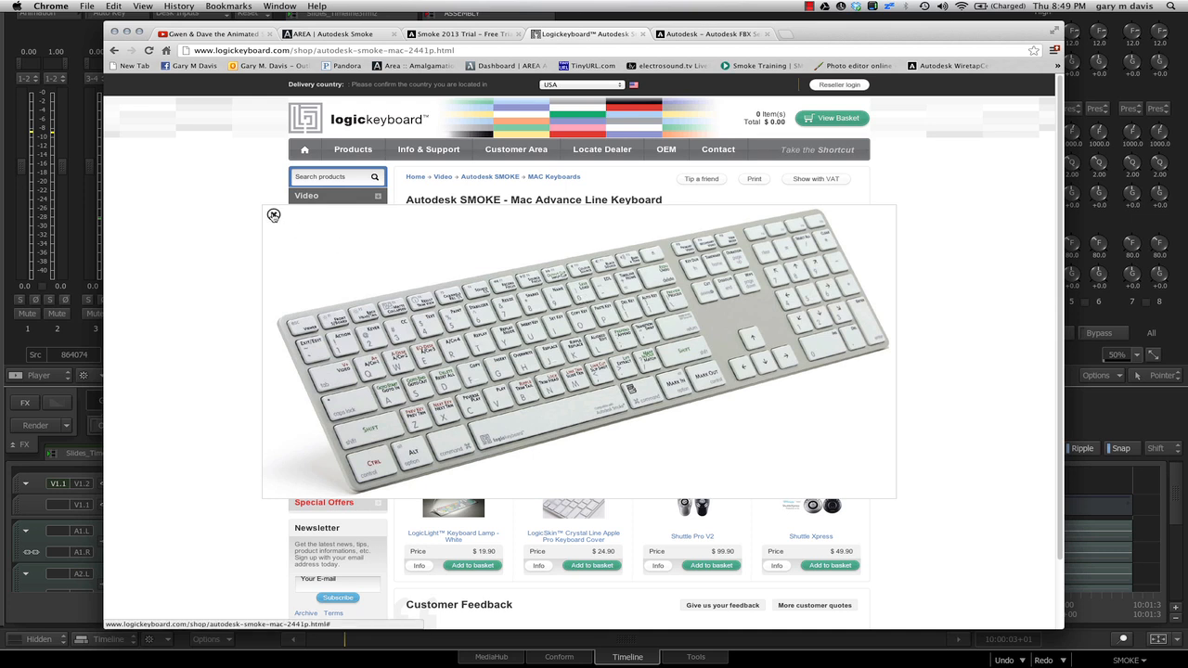
left_click(273, 215)
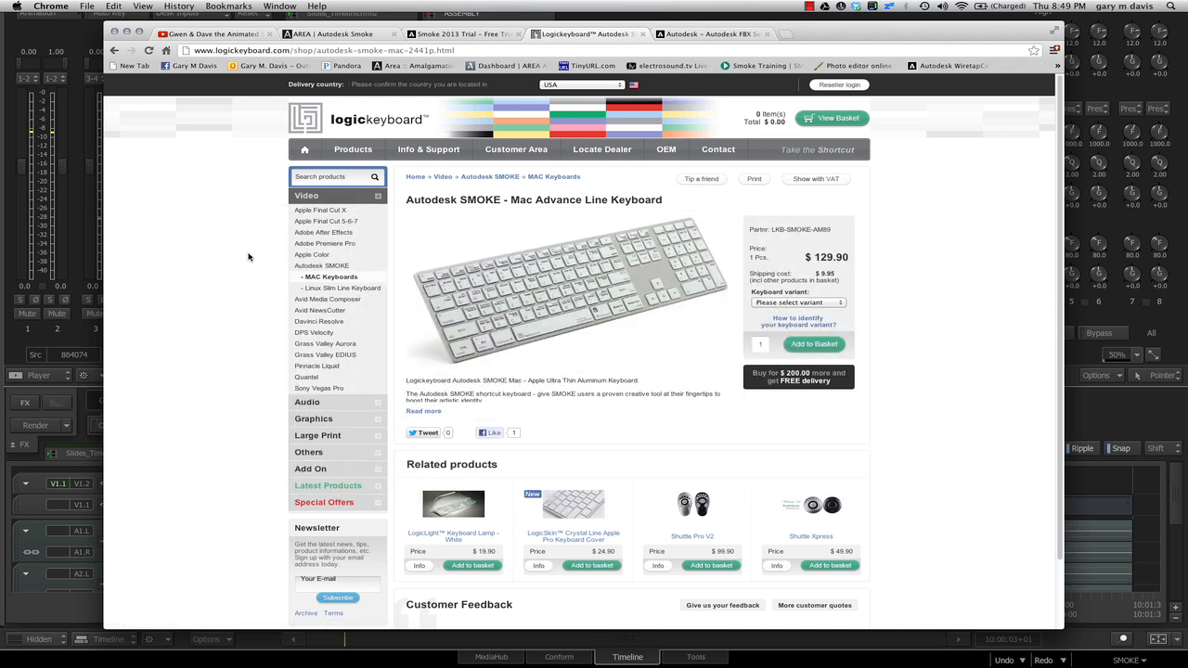
Step: Open the Autodesk 3ds Max FBX 2013 Interoperability Chart PDF by way of the "3ds max fbx compatibility chart" search results
left_click(721, 35)
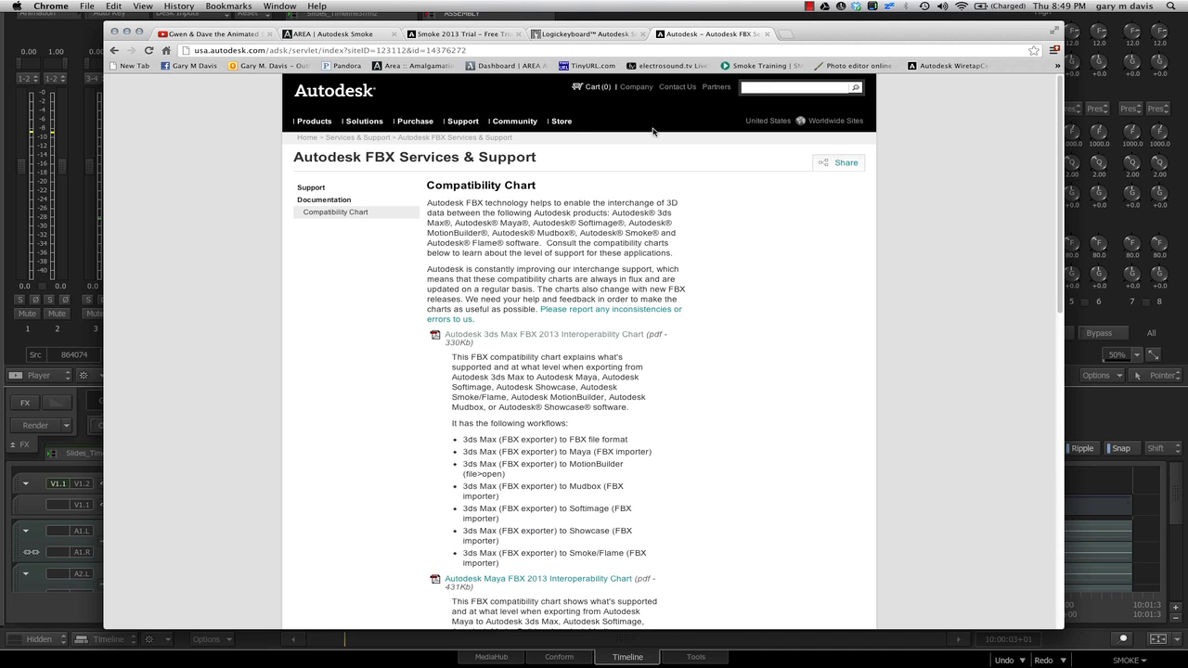
left_click_drag(113, 52, 115, 66)
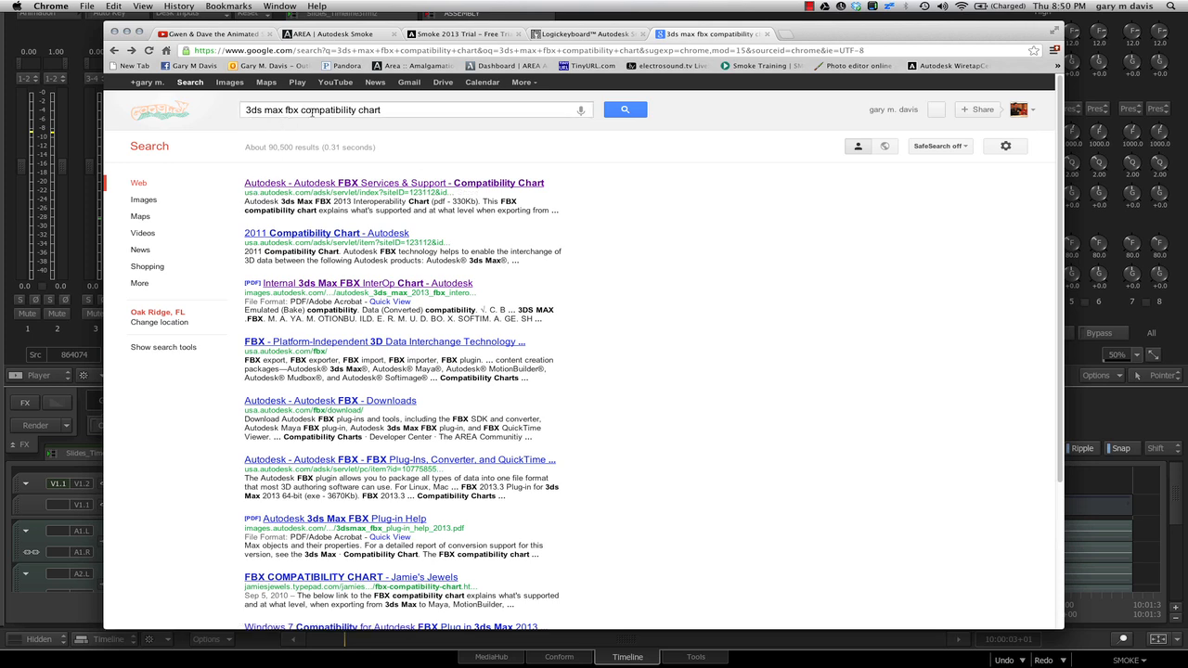
left_click(454, 185)
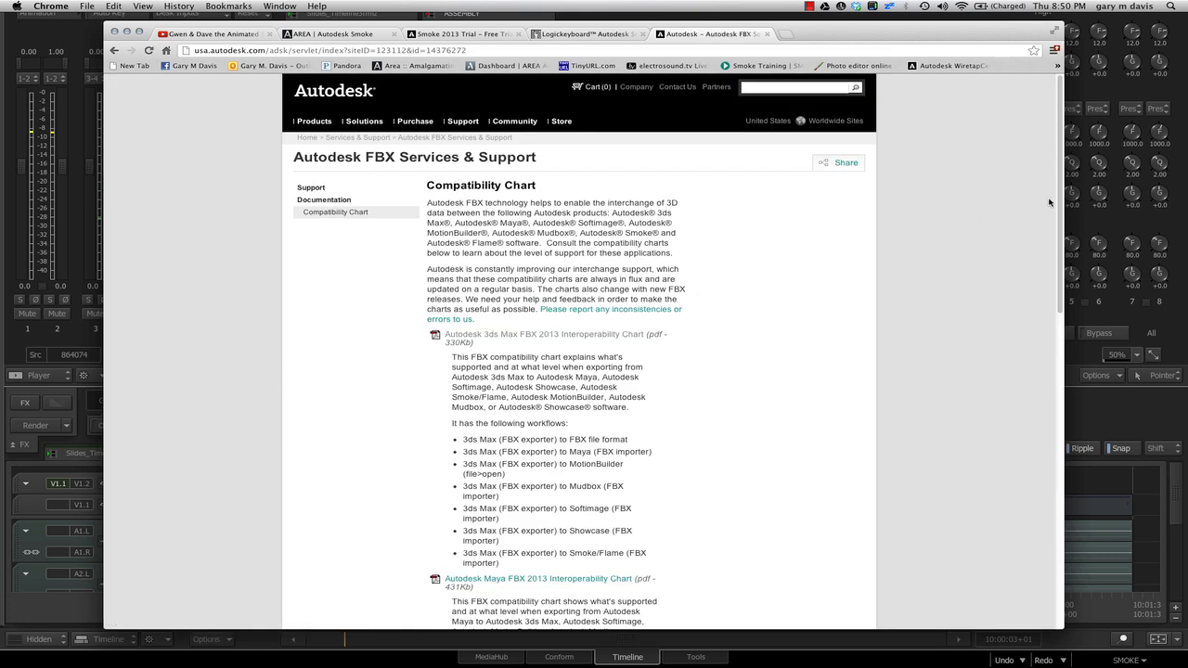
left_click_drag(1059, 202, 947, 228)
left_click(547, 336)
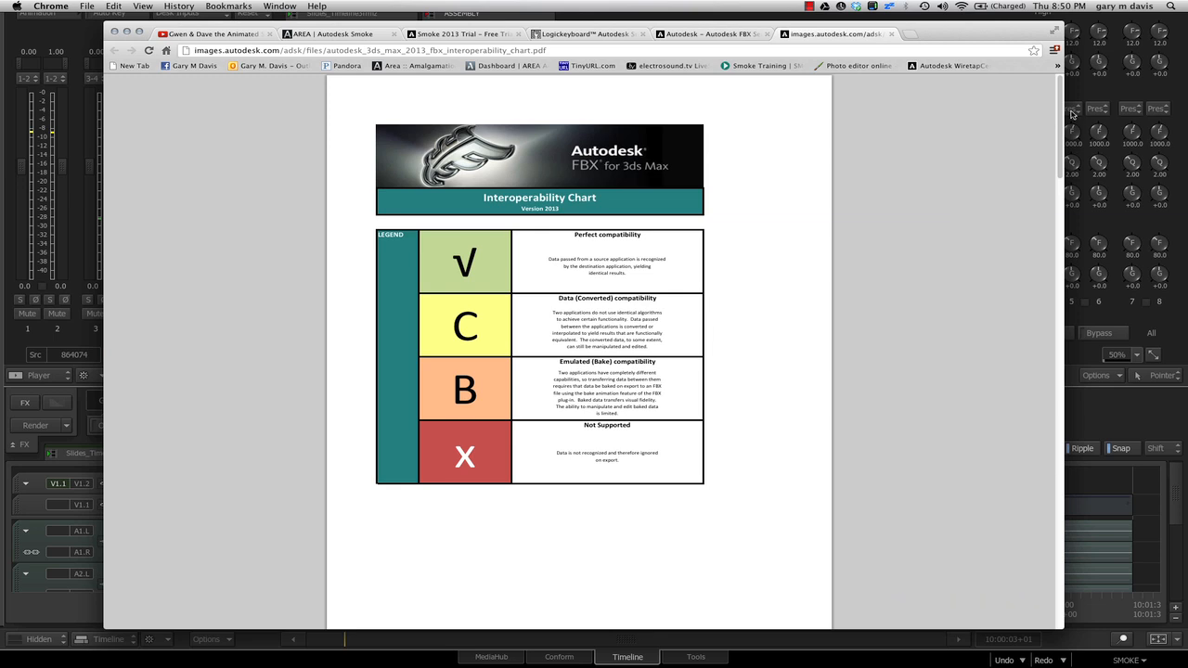
Step: Examine the interoperability chart's legend and the Flame/Smoke compatibility column for 3ds Max features
scroll(1060, 124, "down", 3)
scroll(1061, 126, "up", 3)
left_click_drag(1060, 127, 1052, 261)
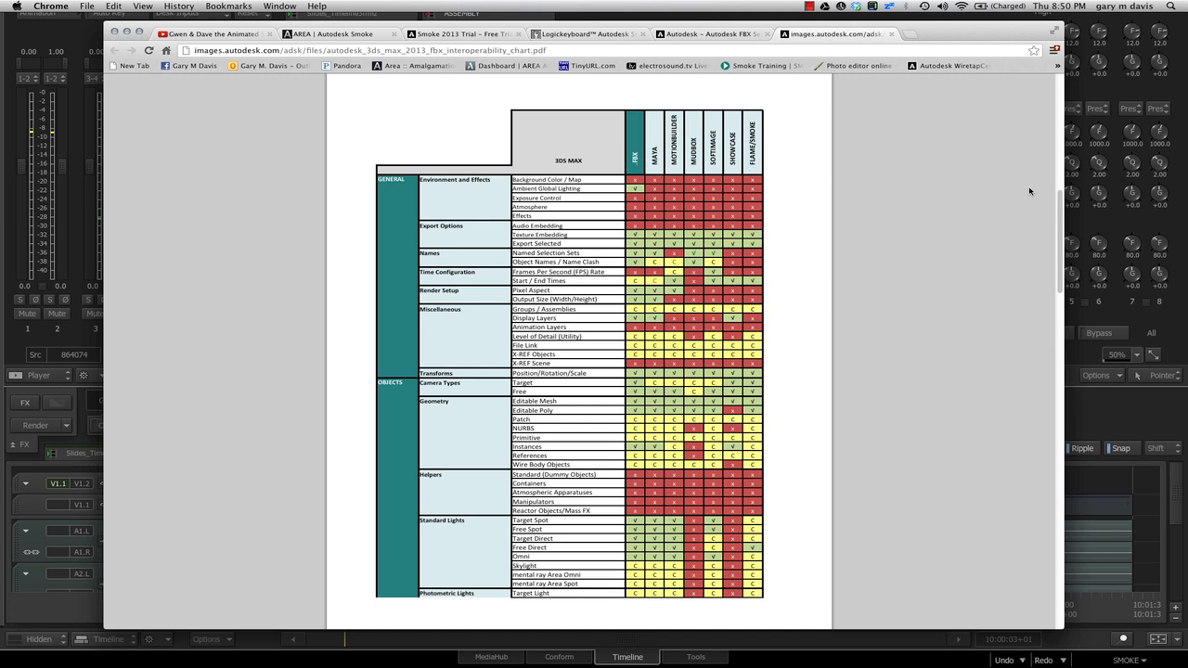
scroll(1060, 231, "down", 1)
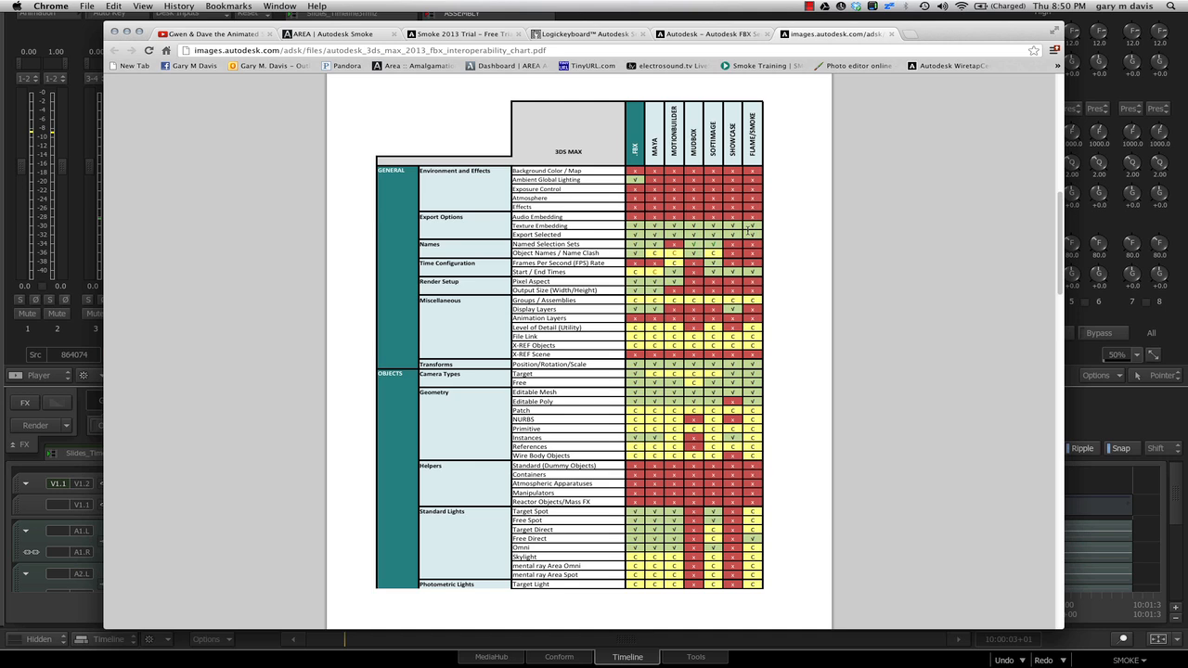
mouse_move(1054, 214)
left_mouse_down()
mouse_move(1063, 478)
mouse_move(1072, 206)
mouse_move(1044, 207)
left_mouse_up()
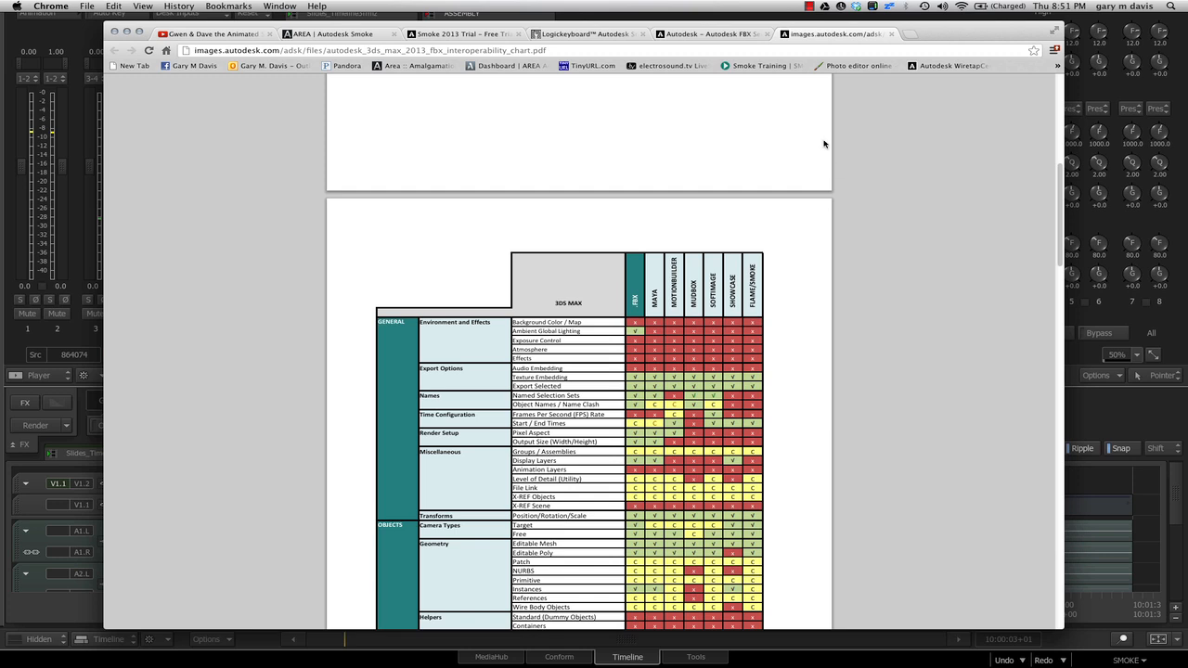
left_click_drag(1062, 229, 1061, 136)
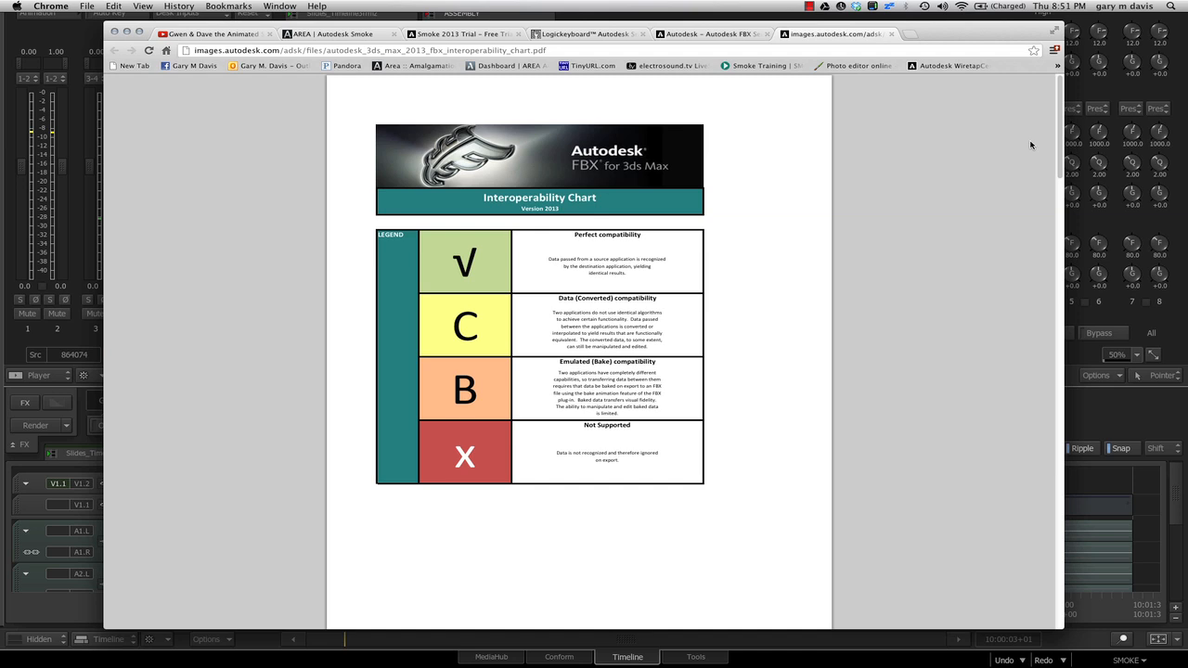
Step: Switch to Autodesk Smoke, play part of the ASSEMBLY sequence and scrub the playhead to 10:00:39+05
mouse_move(707, 664)
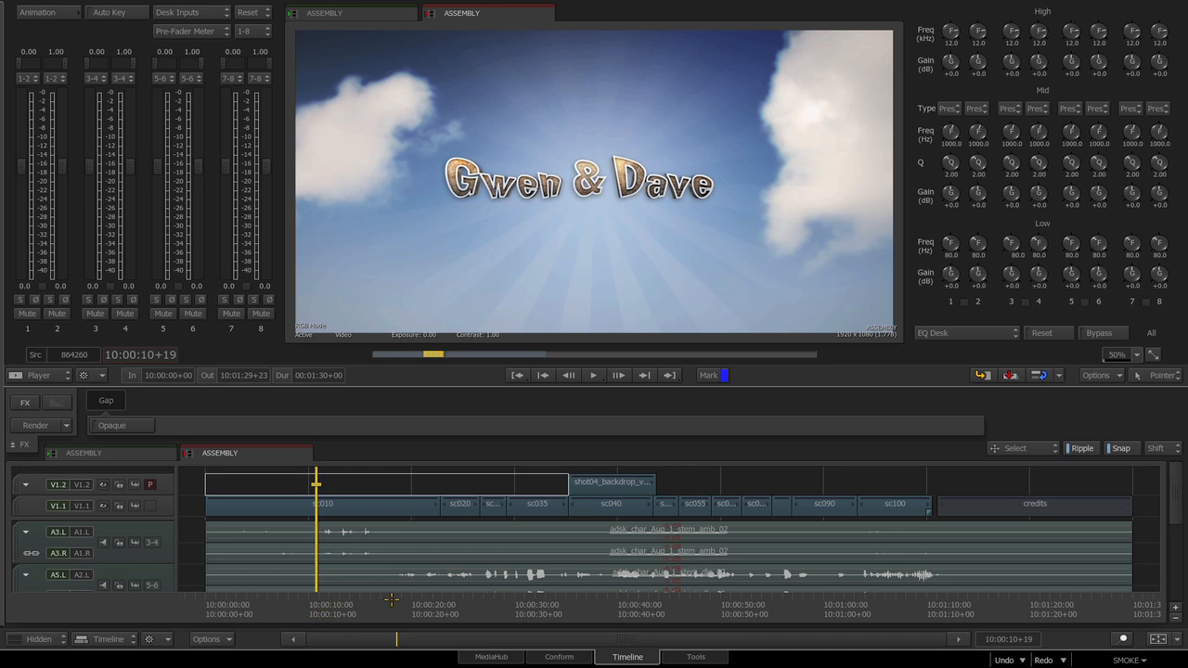
left_click_drag(329, 603, 552, 618)
left_click(596, 376)
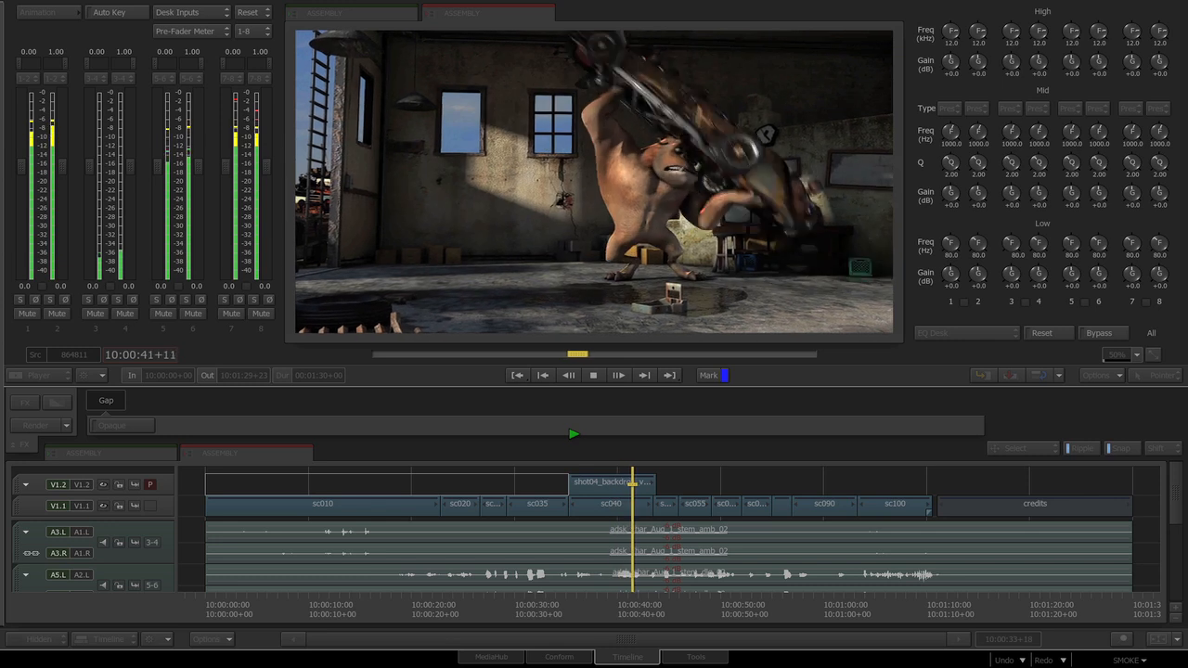
key("space")
left_click_drag(648, 617, 740, 614)
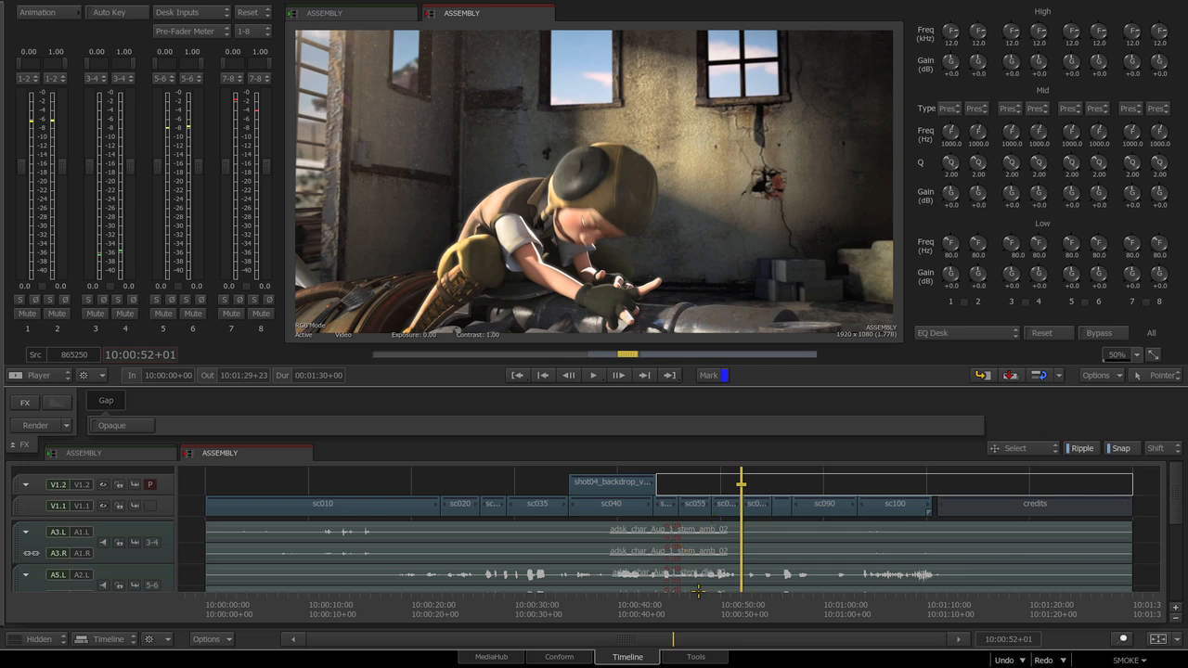
left_click_drag(702, 603, 610, 605)
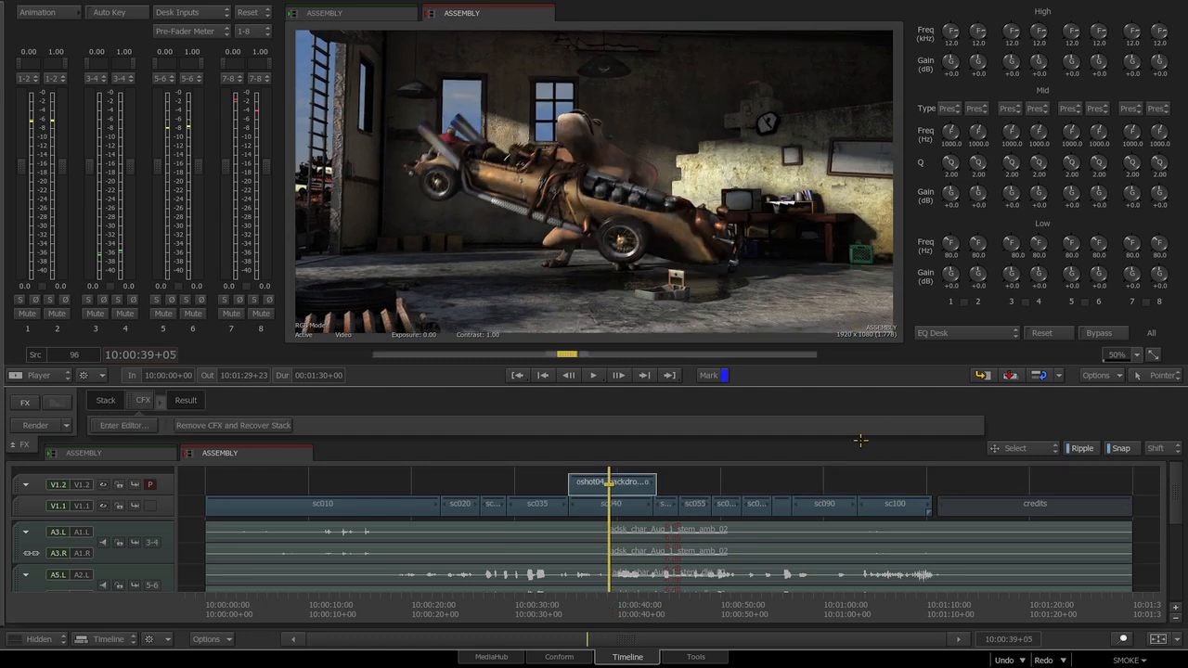
Step: Look through the ASSEMBLY sequence's audio tracks and return to its video tracks
scroll(1171, 493, "down", 3)
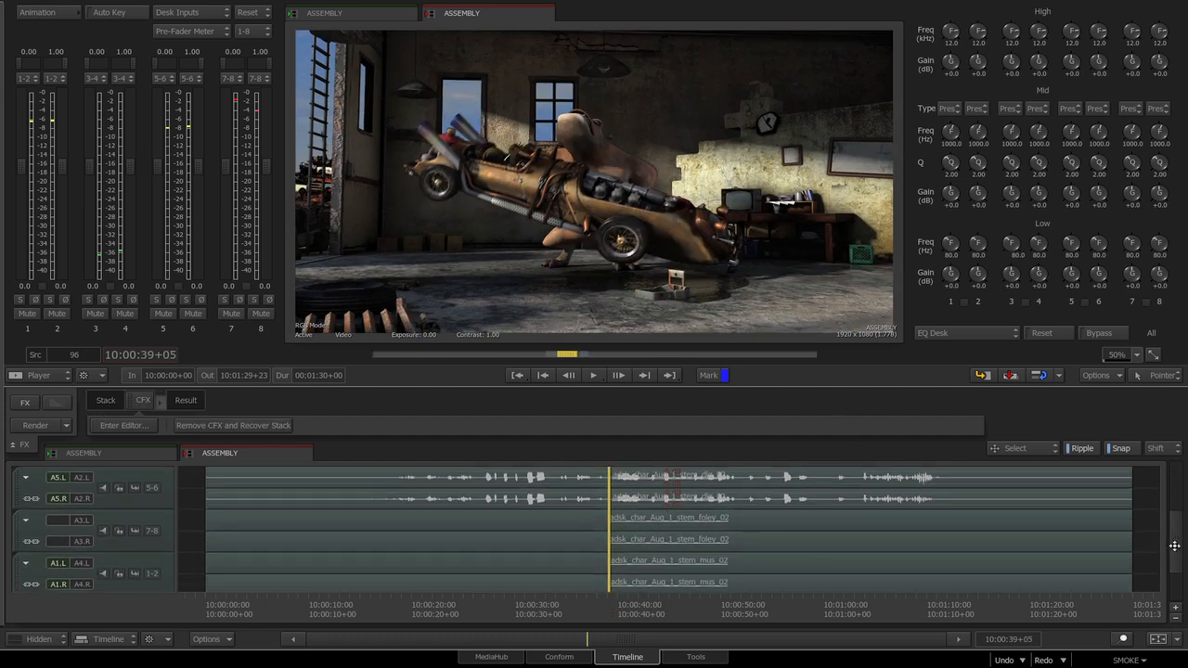
scroll(1175, 543, "down", 2)
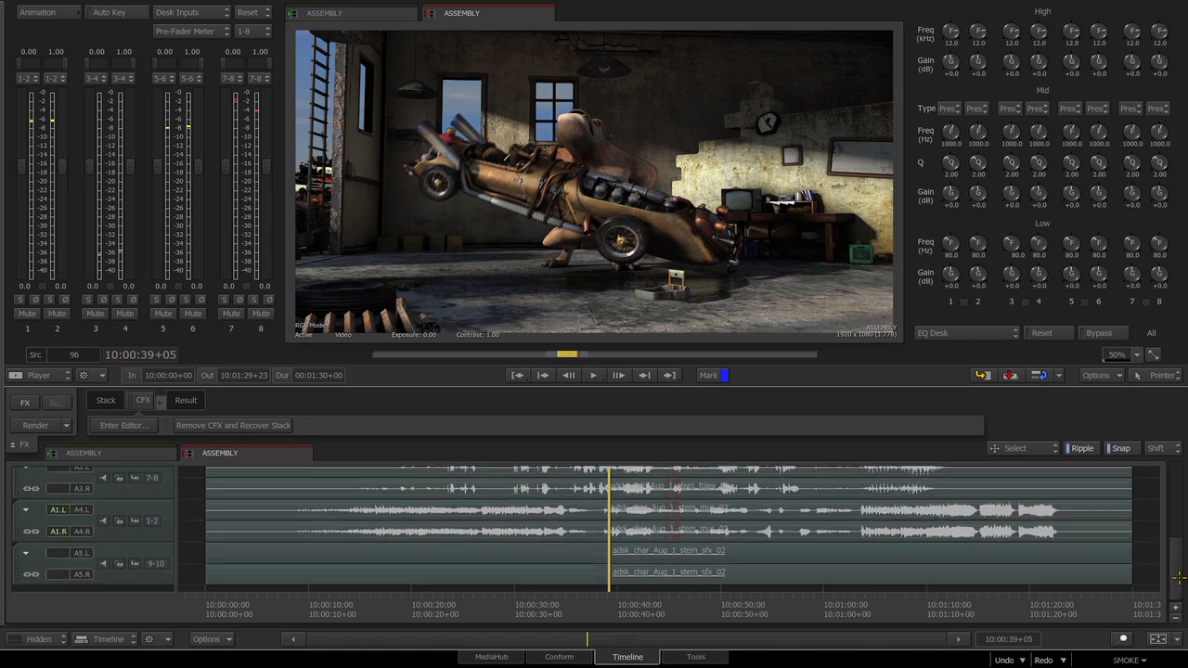
scroll(1178, 583, "up", 1)
scroll(1173, 569, "up", 4)
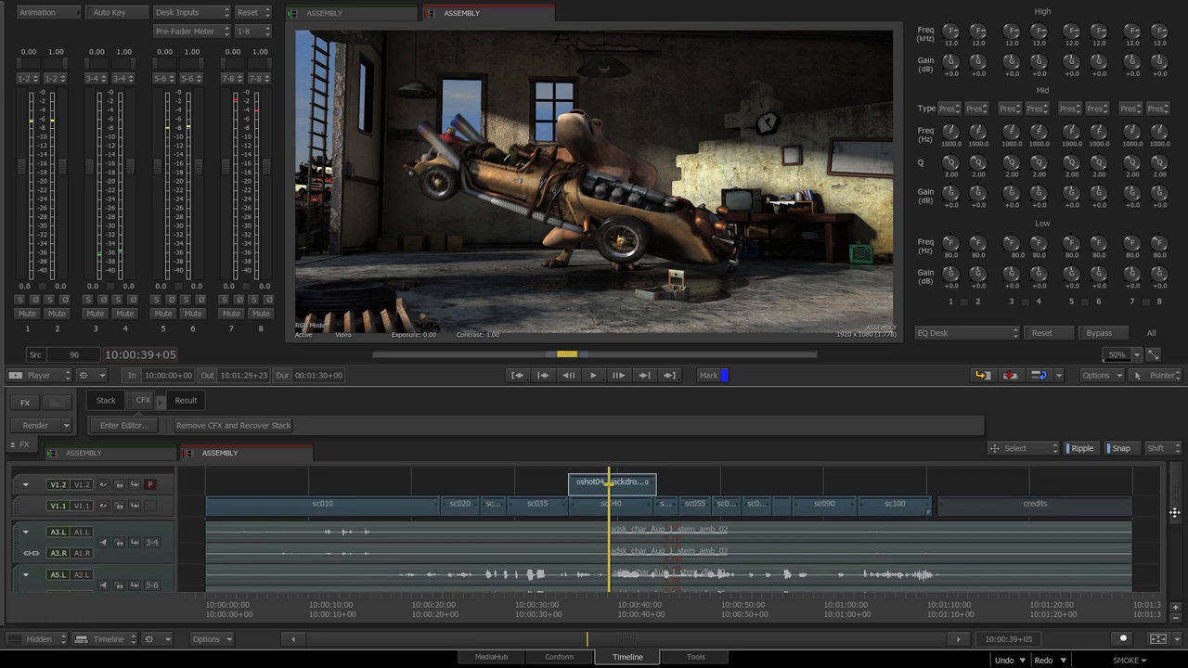
Step: Select the sc010, sc020 and sc035 clips on track V1.1 one after another
scroll(1173, 520, "down", 1)
left_click(320, 495)
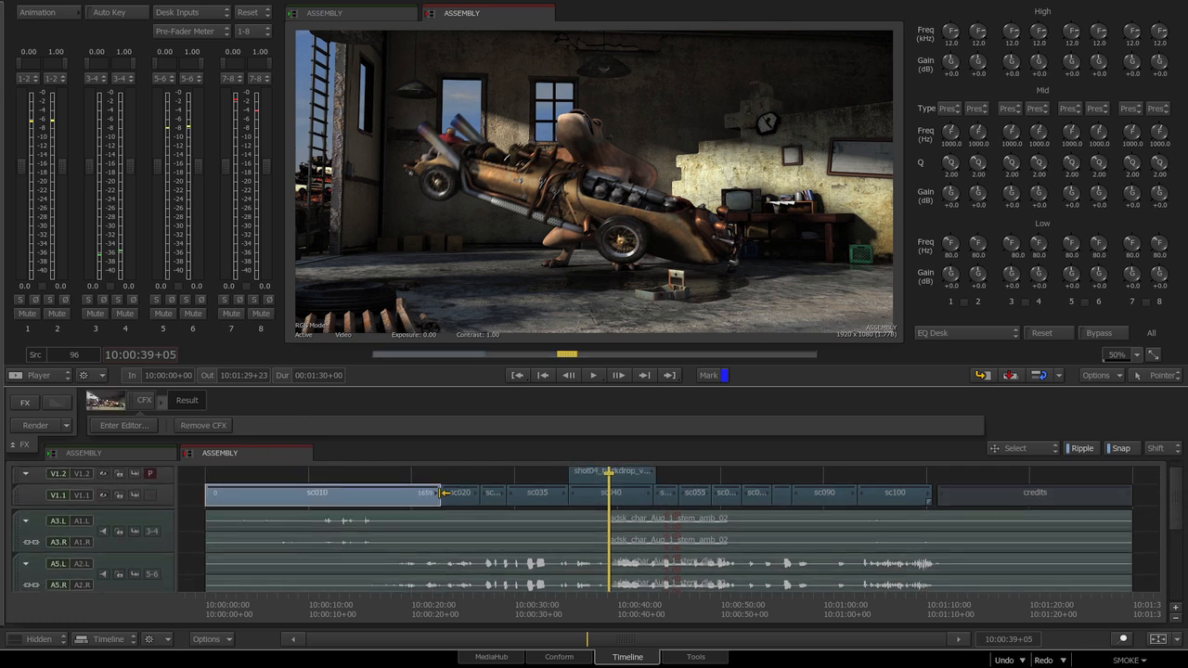
left_click(459, 493)
left_click(537, 492)
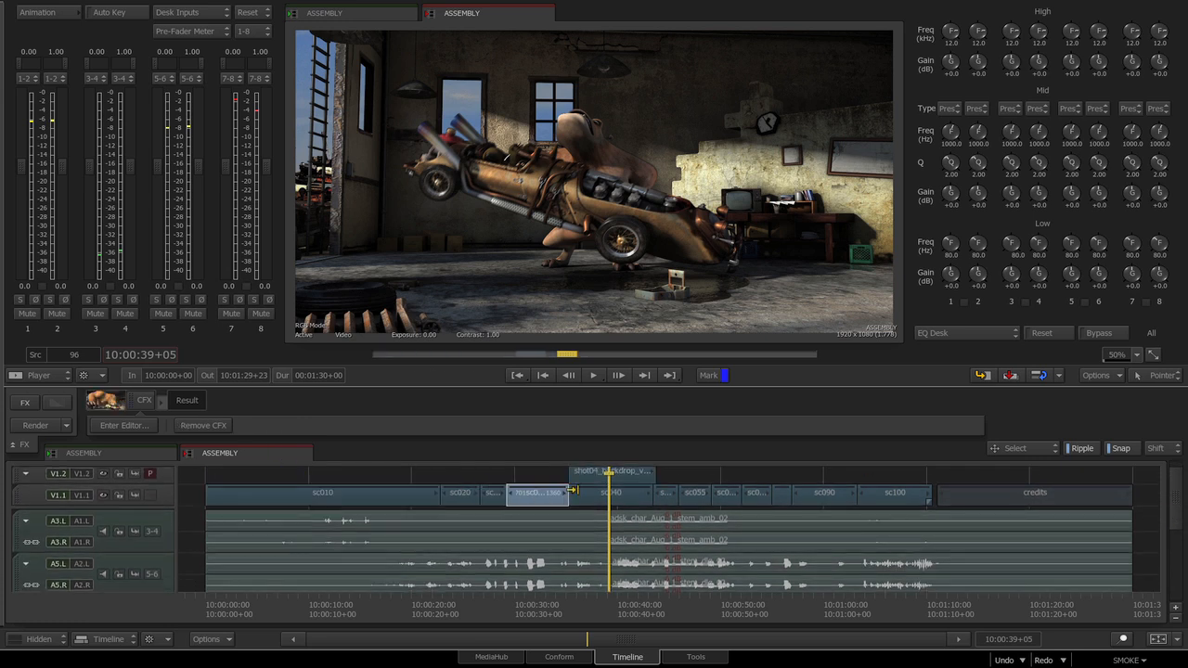
Step: Select sc040 and the short clip after it on track V1.1, and scrub the playhead to 10:00:39+17
left_click(625, 501)
left_click(667, 496)
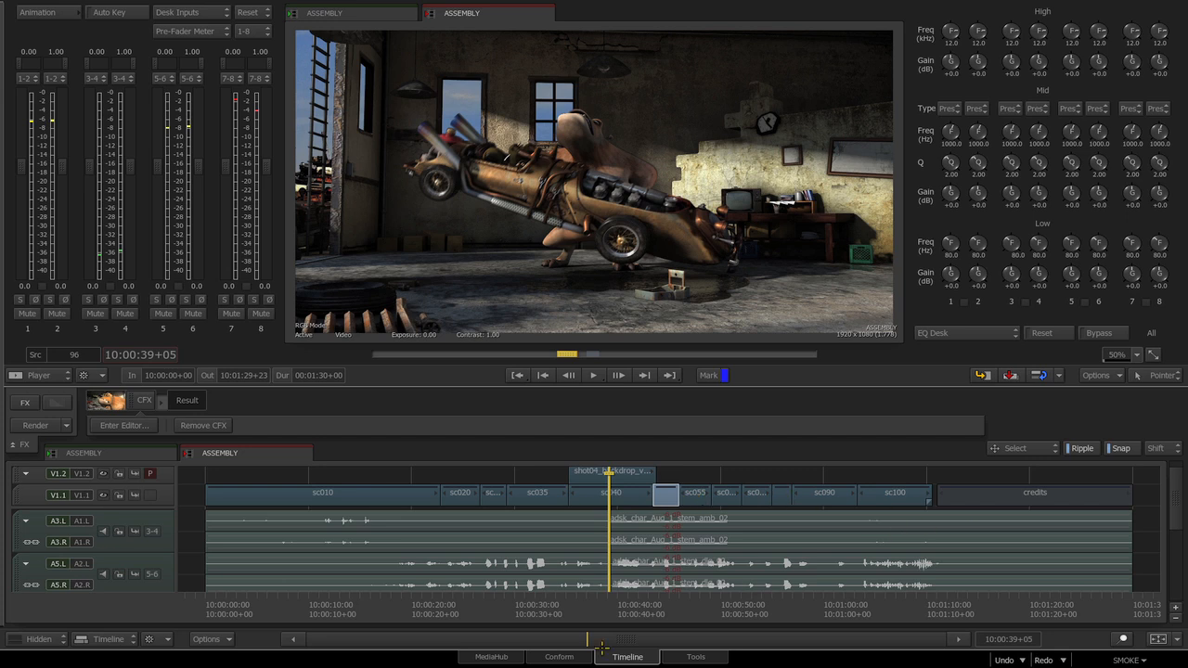
mouse_move(621, 608)
left_mouse_down()
mouse_move(1031, 614)
mouse_move(614, 619)
left_mouse_up()
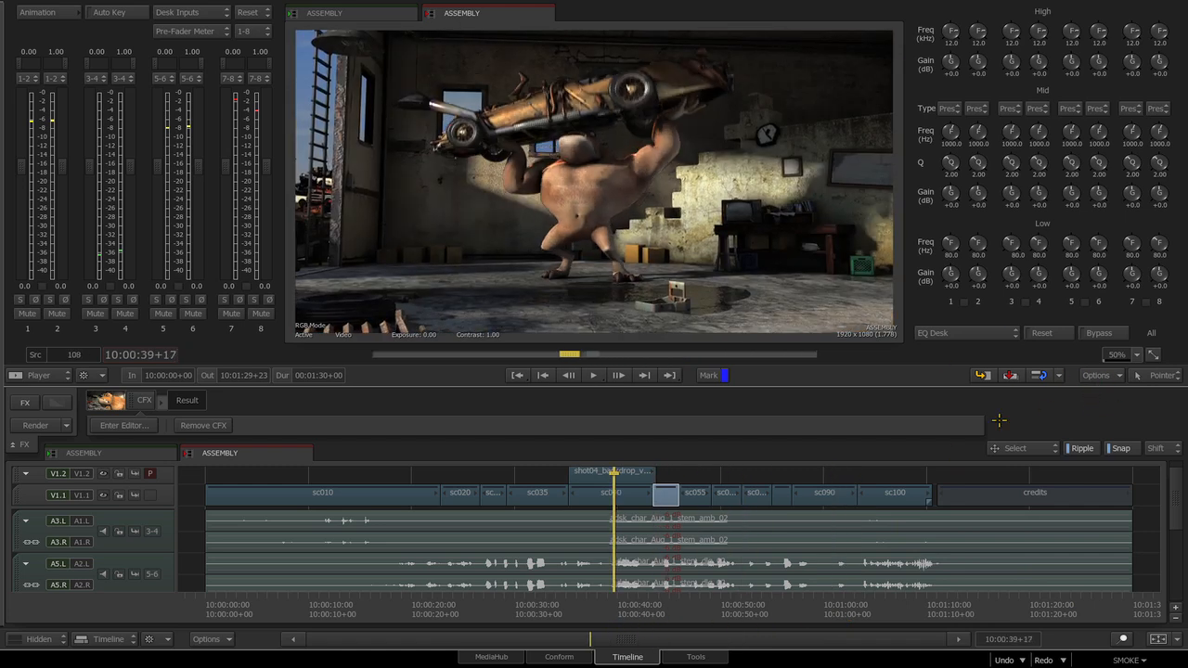
Step: Hide the audio desk from the player and enlarge the viewer area to a 56% image zoom
left_click(1095, 375)
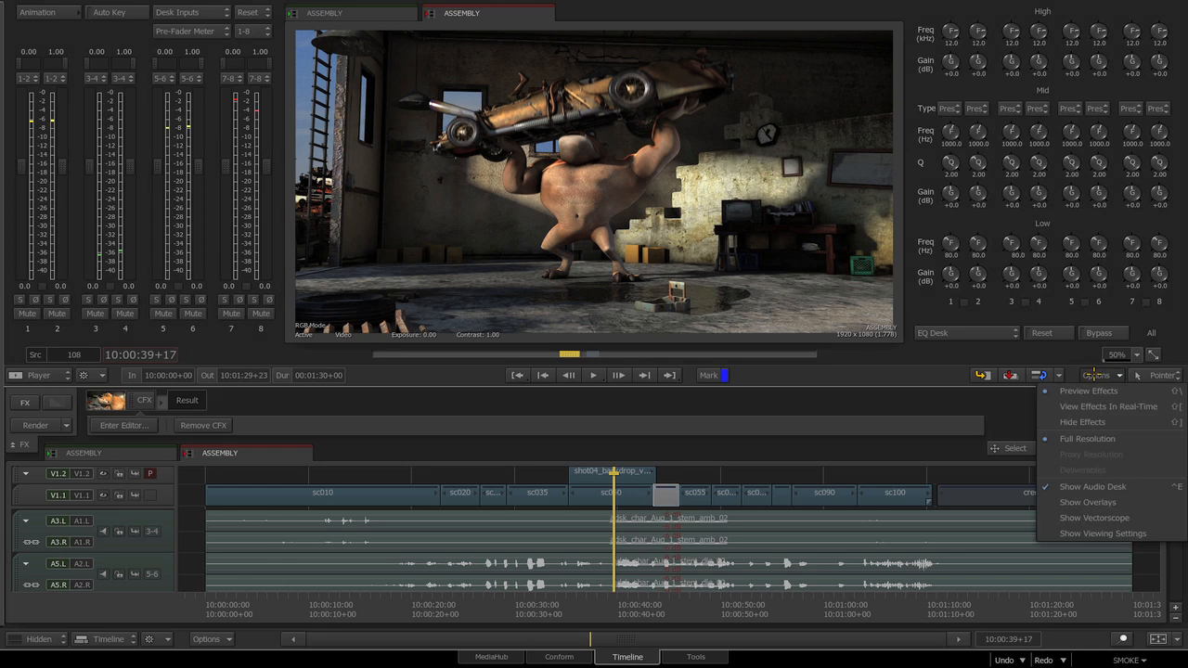
left_click(1088, 487)
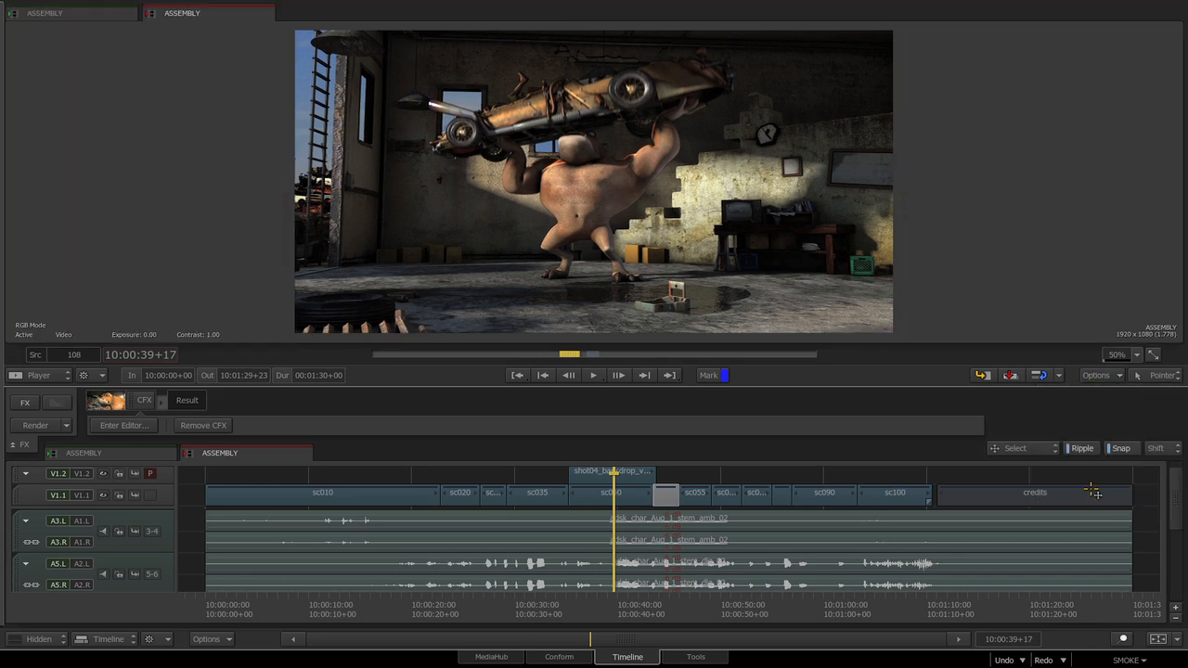
left_click_drag(808, 393, 787, 418)
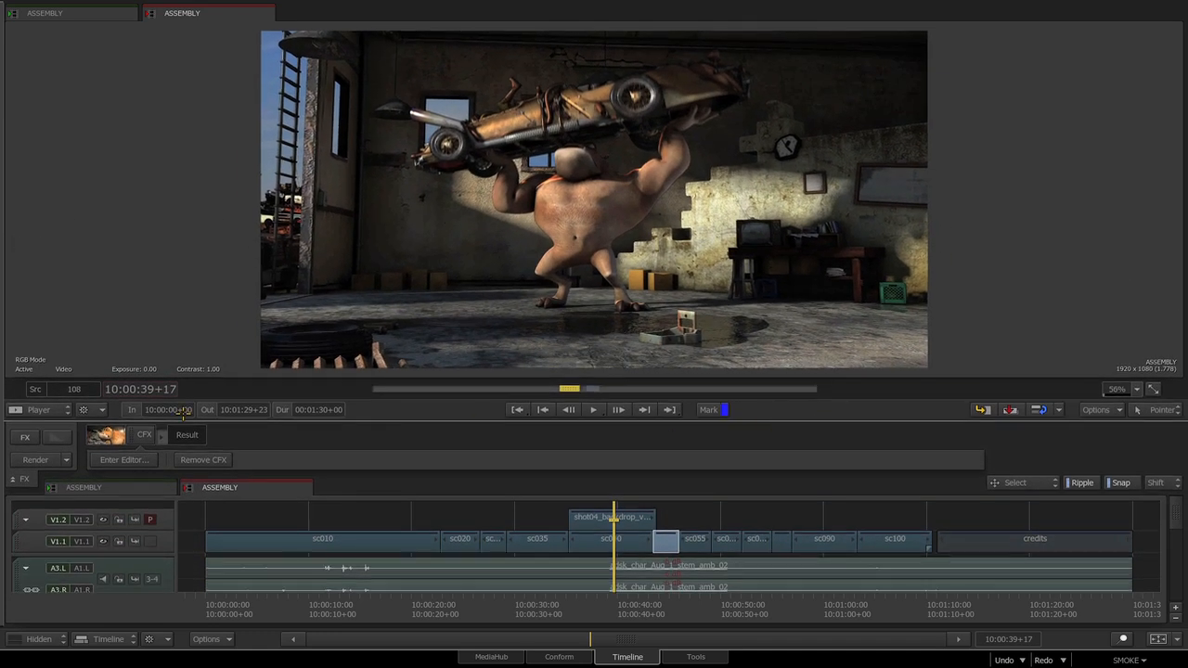
Step: Try the Source-Sequence view, select sc035 and scrub the playhead to 10:00:32+14, and return to the single Player view
left_click(56, 409)
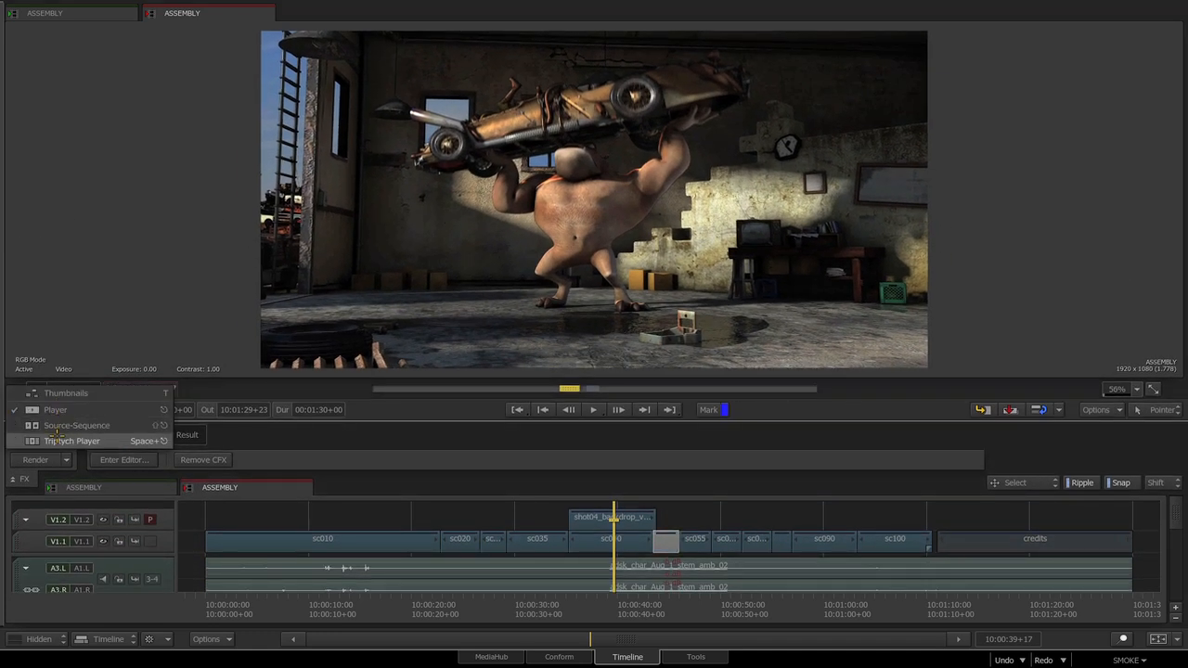
left_click(74, 425)
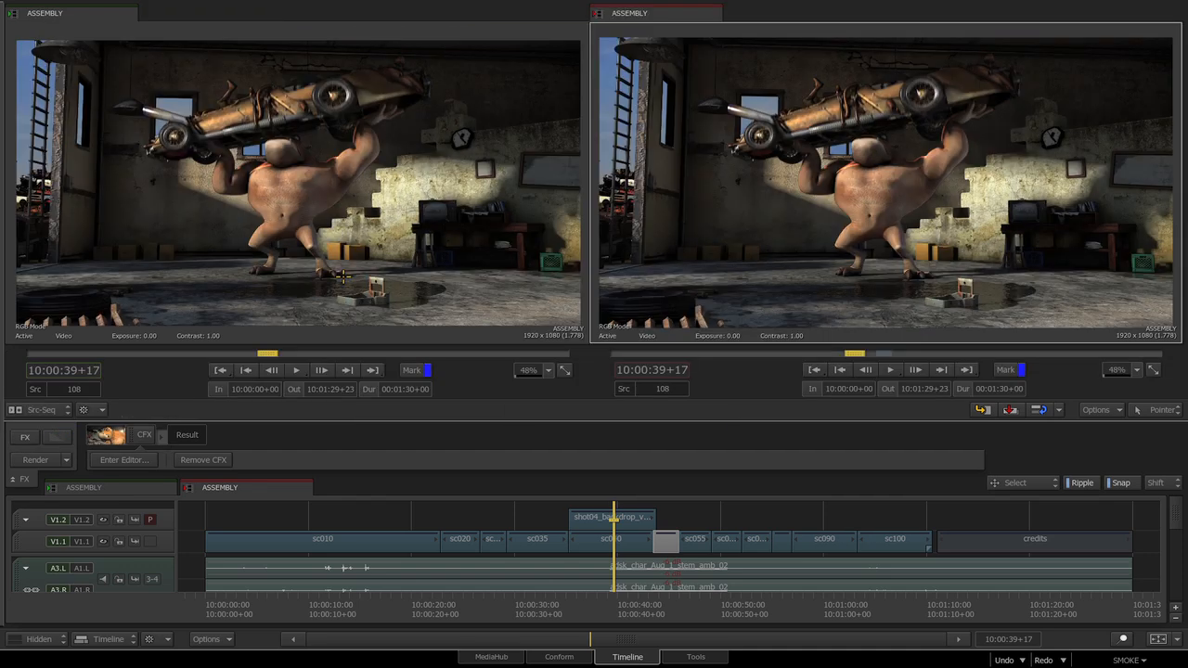
left_click(540, 542)
left_click_drag(596, 603, 540, 603)
left_click(47, 410)
left_click(56, 397)
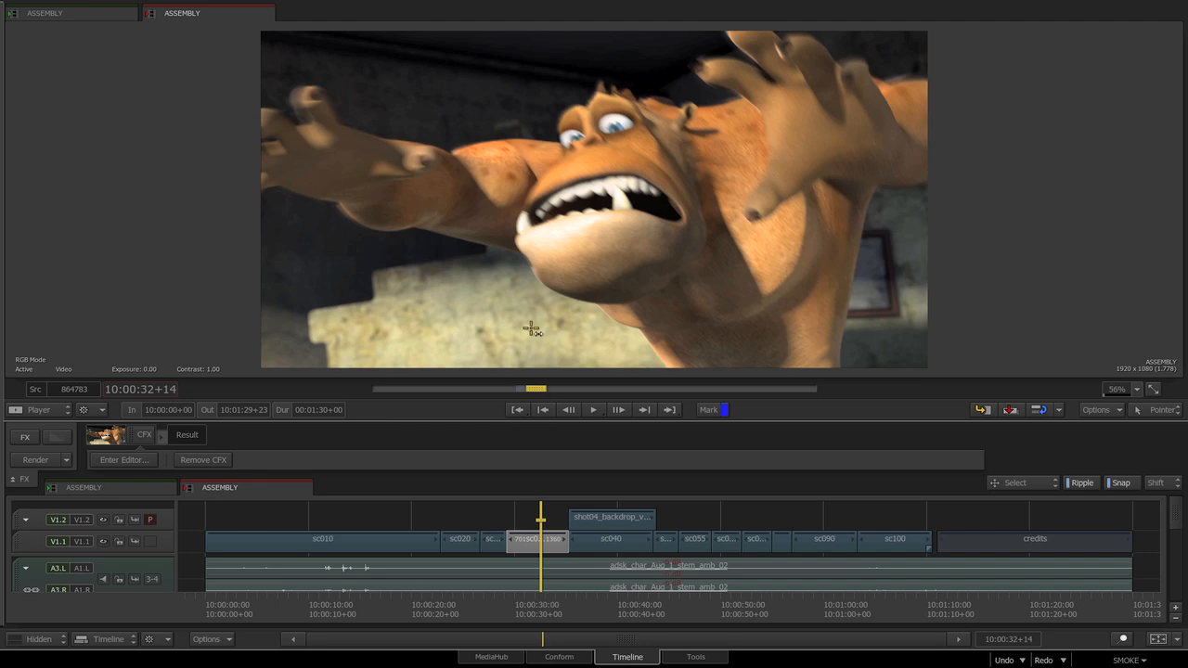
Step: Show the Media Library in the Tall layout, and collapse and re-expand its 01 Boards and Finals folder
left_click(33, 638)
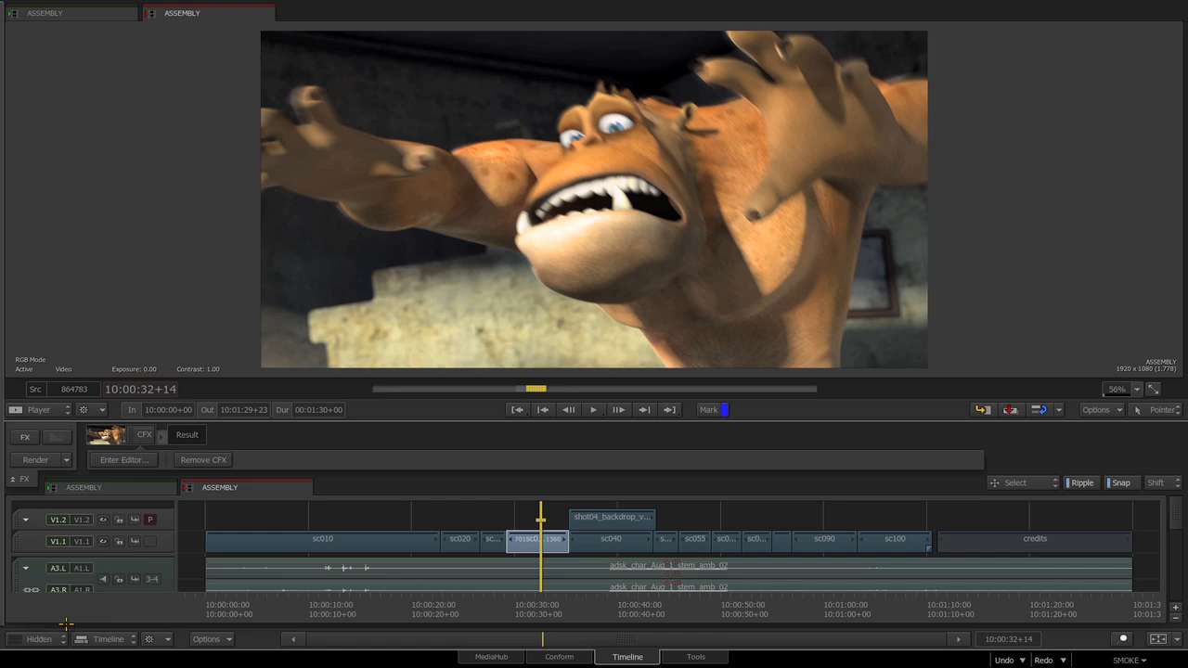
left_click(50, 591)
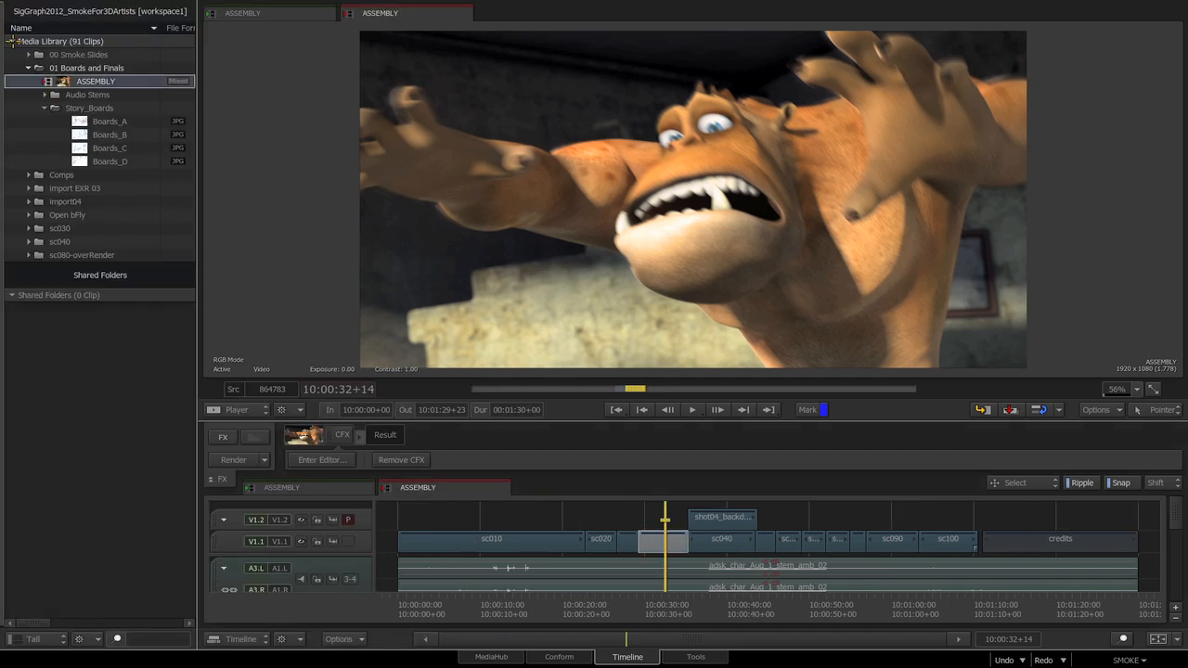
left_click(12, 41)
left_click(12, 41)
left_click(29, 67)
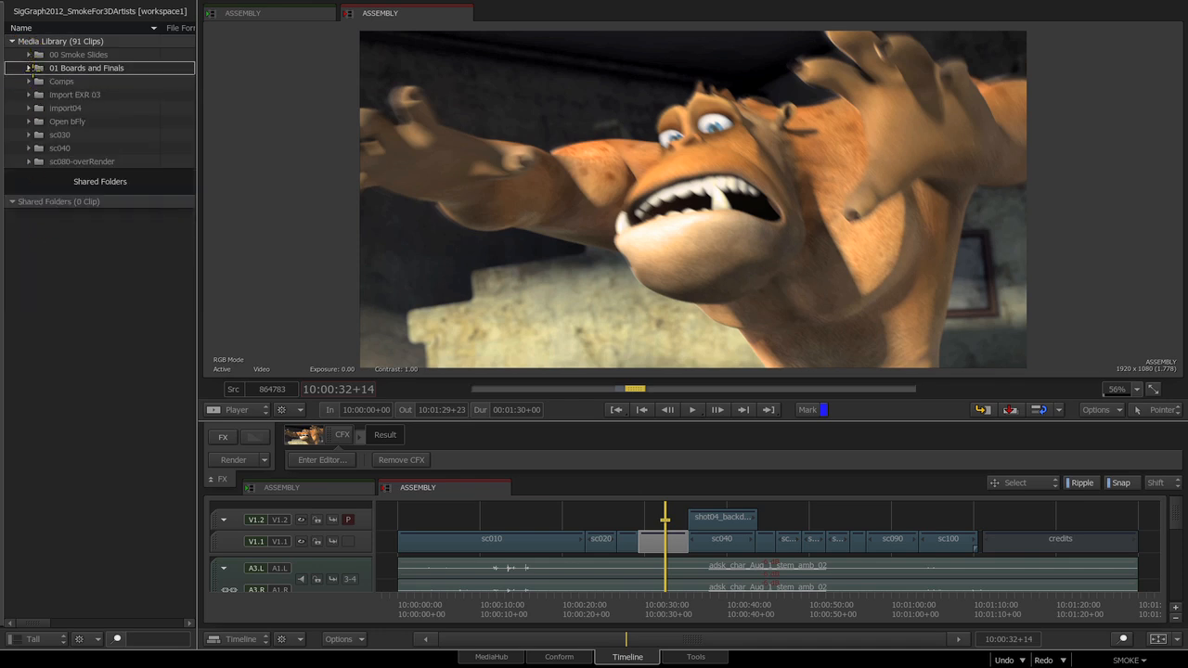
left_click(29, 68)
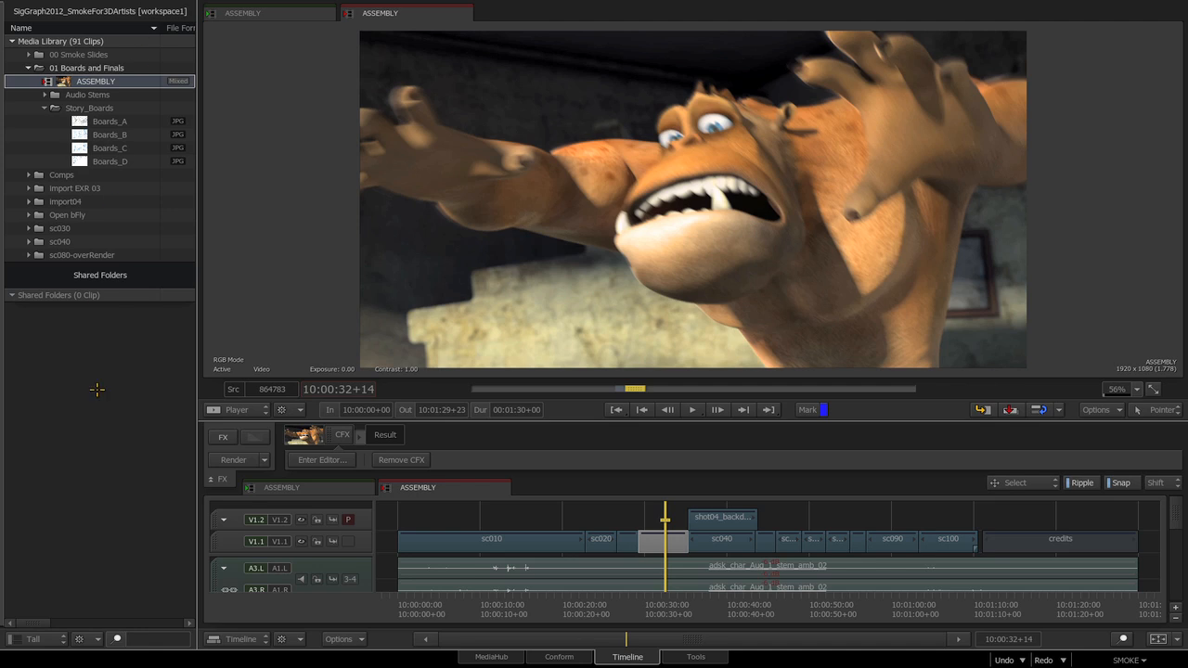
Step: Try the Media Library's Normal layout with the playhead at 10:00:29+23, and switch it back to Tall
left_click(36, 639)
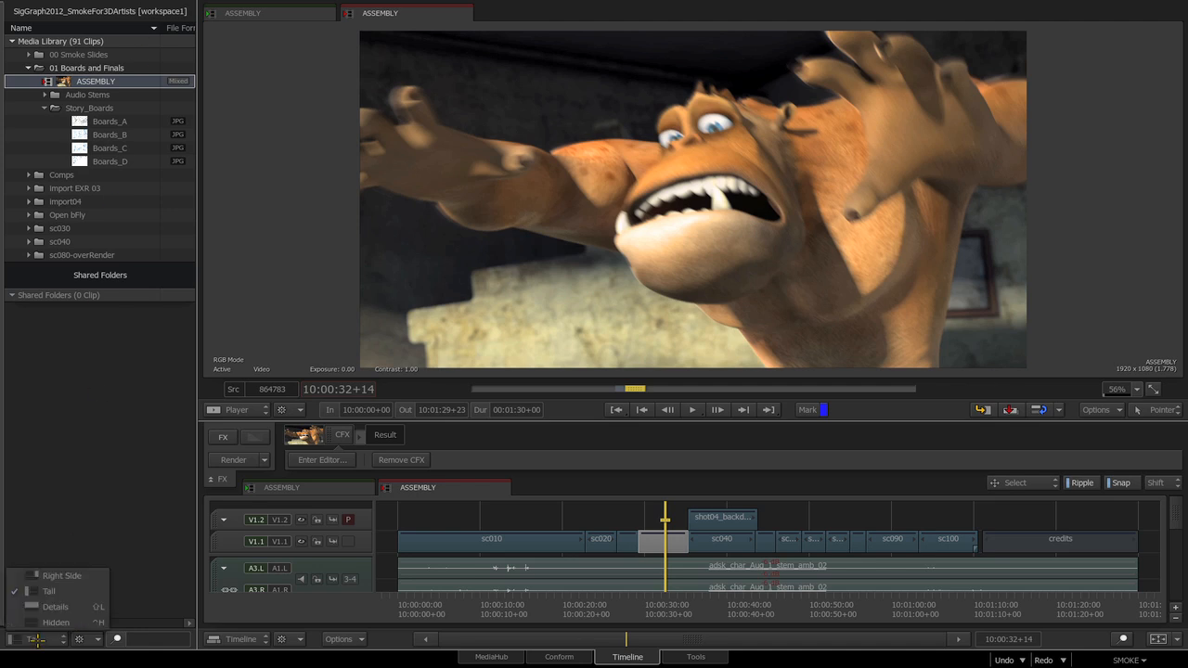
left_click(42, 591)
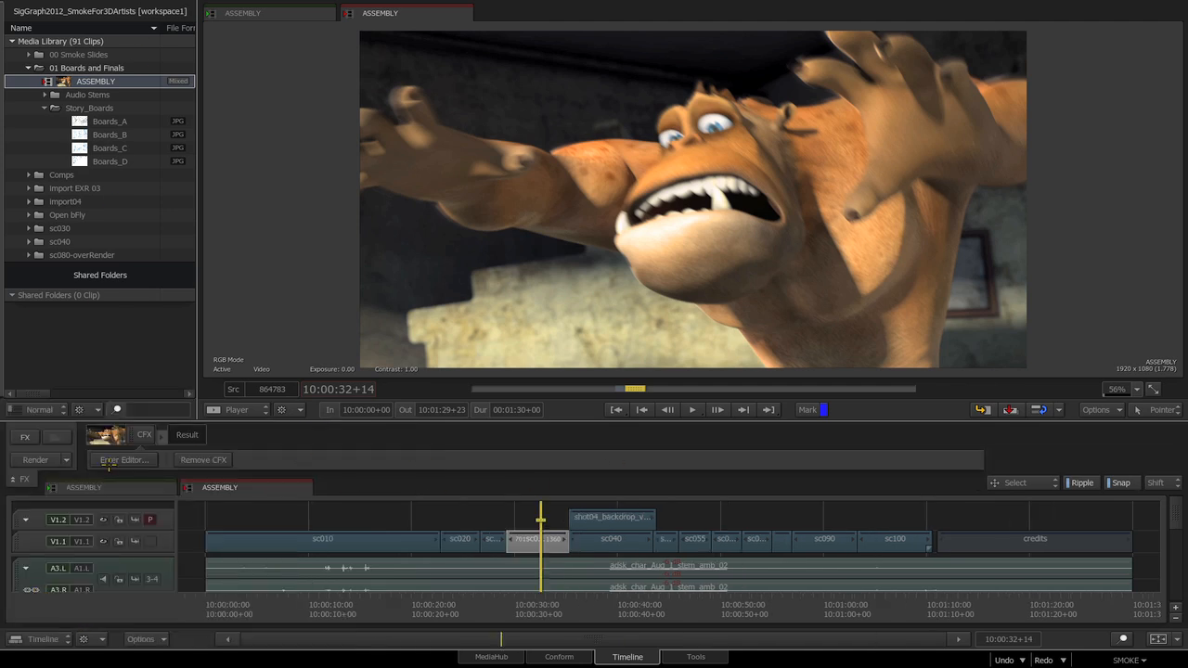
left_click(552, 540)
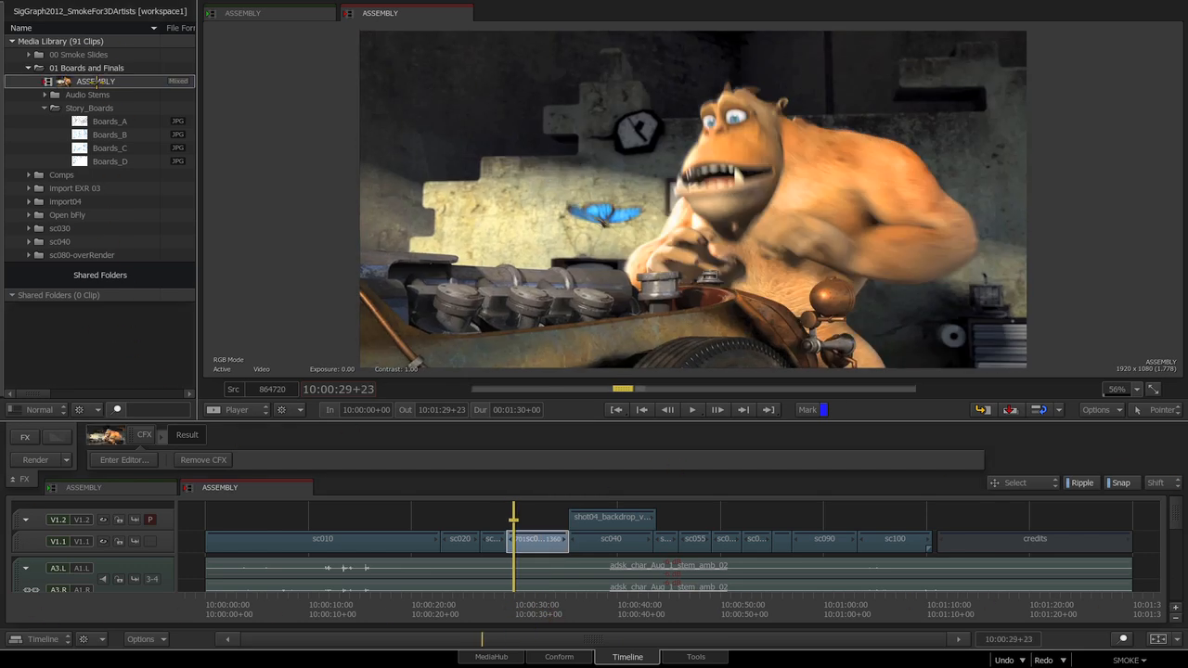
left_click(16, 409)
left_click(37, 453)
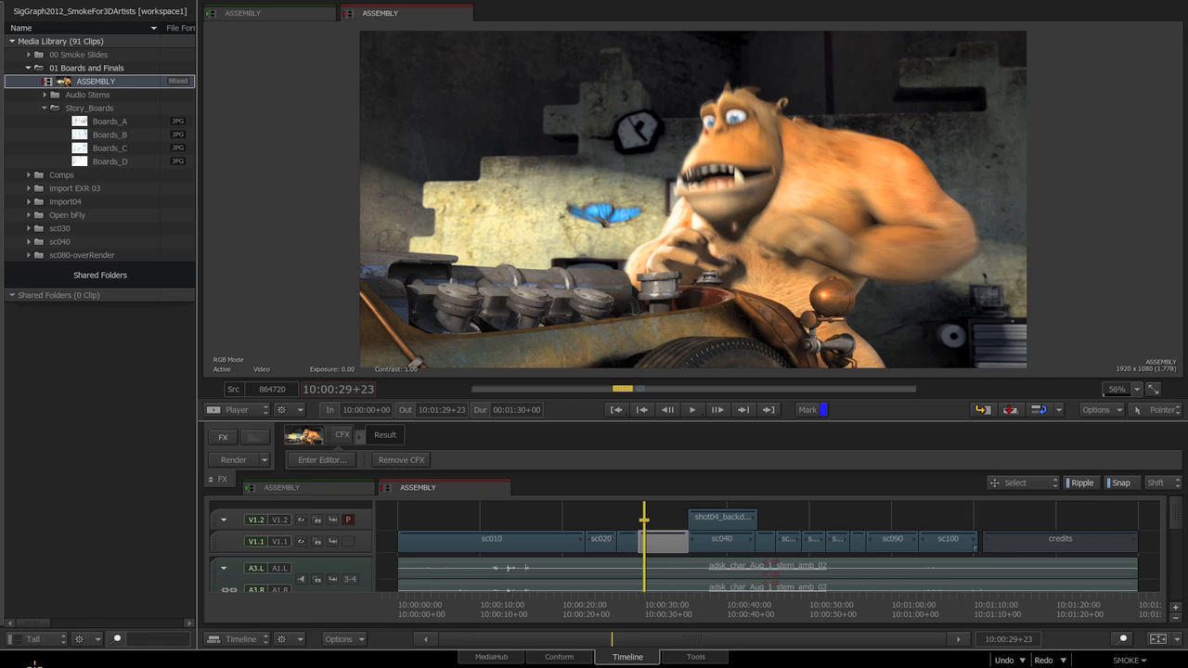
mouse_move(34, 665)
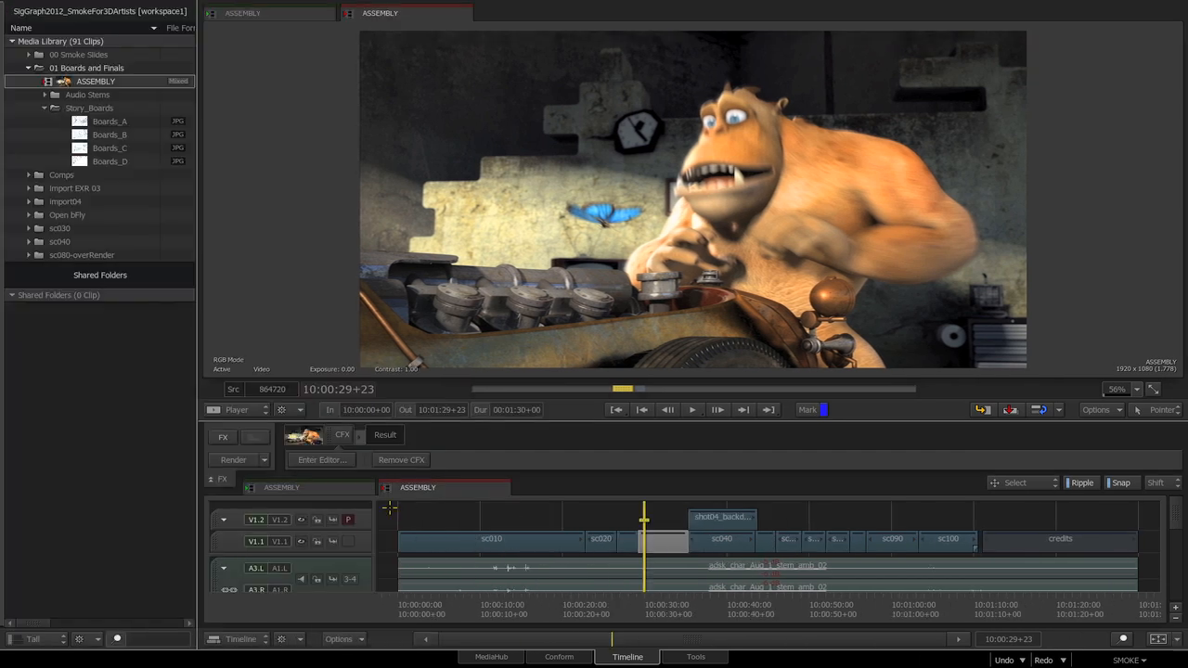
key("ctrl+grave")
key("ctrl+grave")
left_click(55, 639)
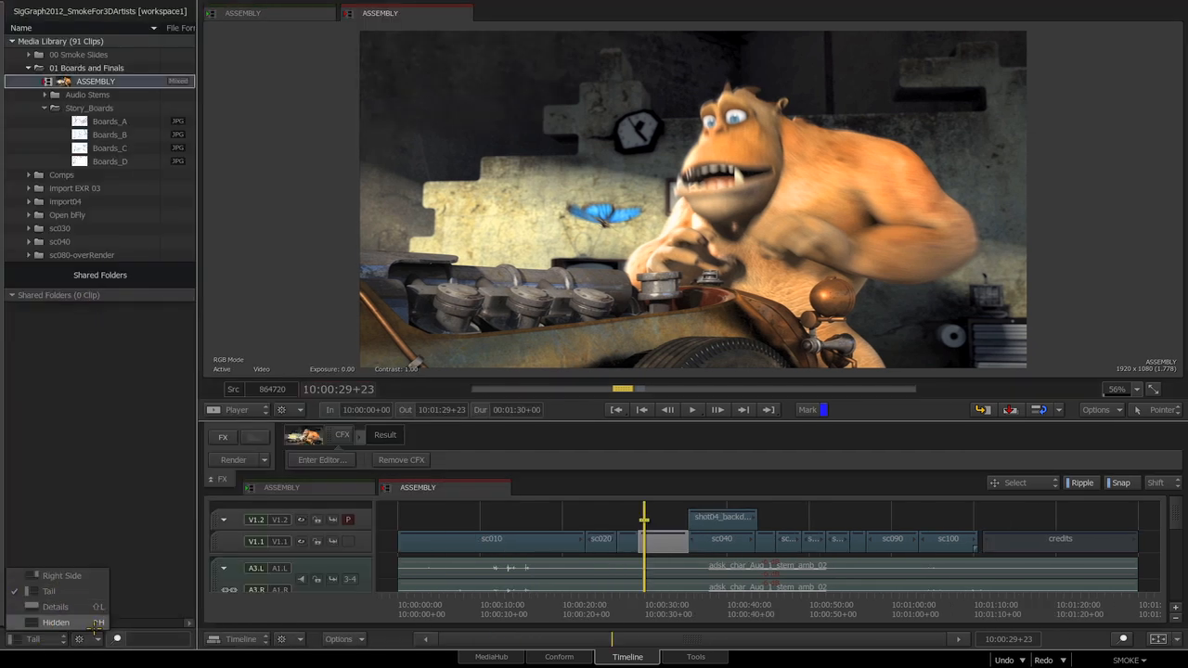
left_click(113, 520)
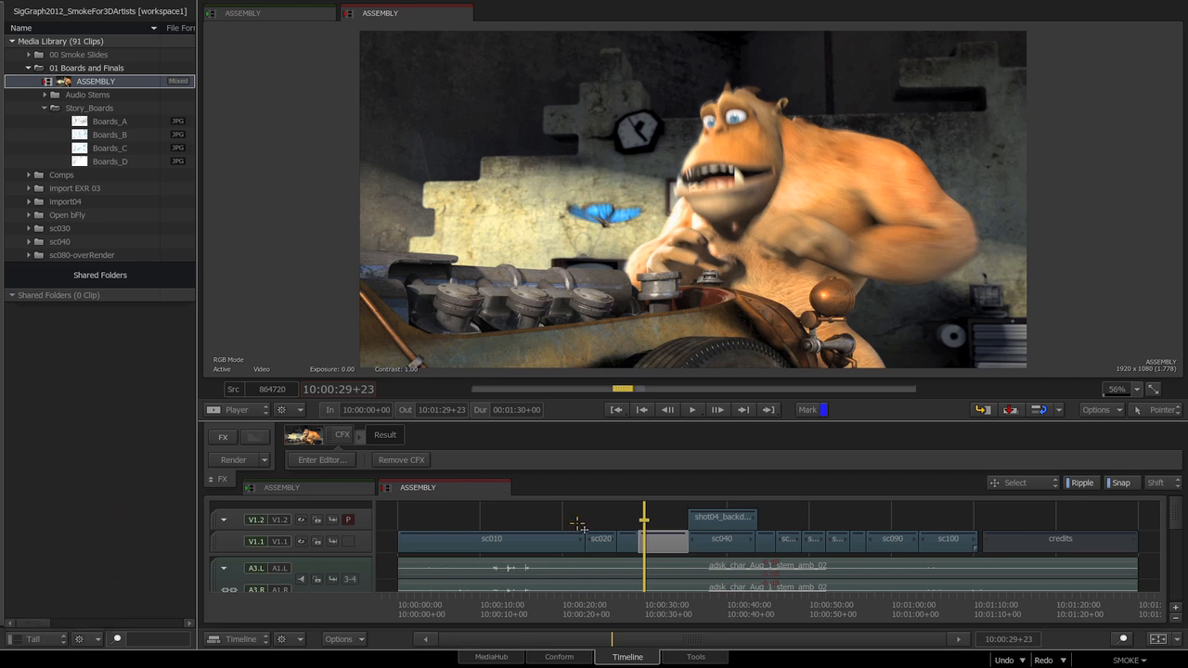
Step: Scrub the ASSEMBLY sequence's playhead back to 10:00:25+03
left_click(622, 613)
mouse_move(621, 612)
left_mouse_down()
mouse_move(585, 613)
mouse_move(601, 614)
left_mouse_up()
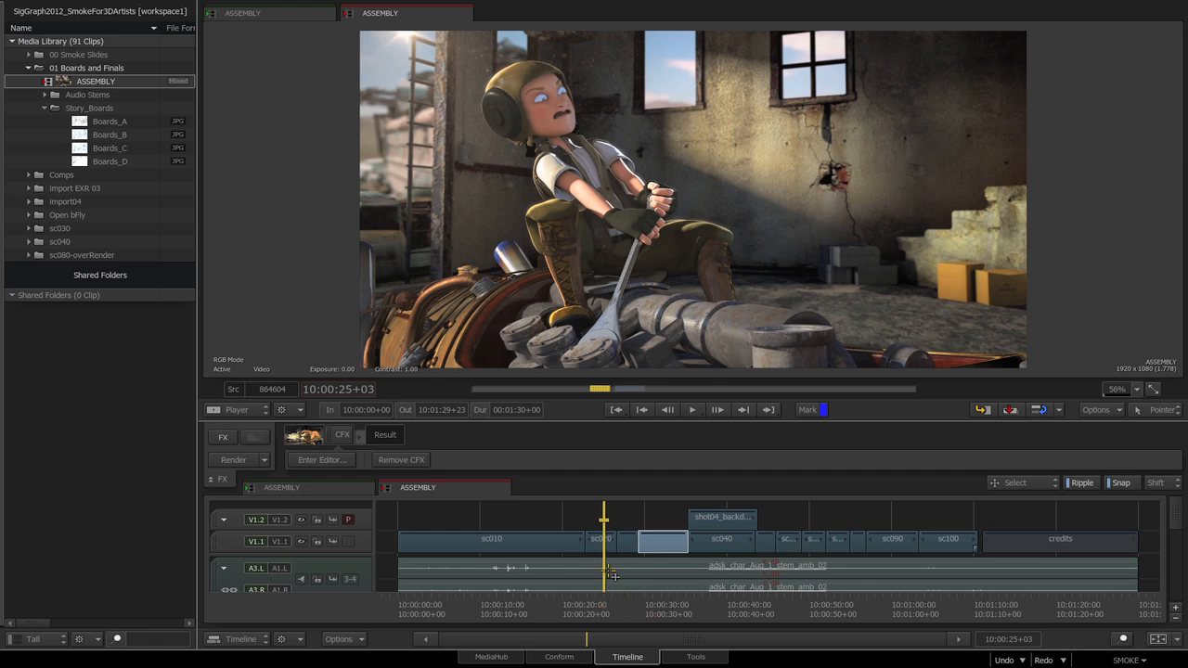
Step: Visit the Tools, Timeline, Conform and MediaHub workspaces in turn, ending in Tools
left_click(677, 657)
left_click(628, 657)
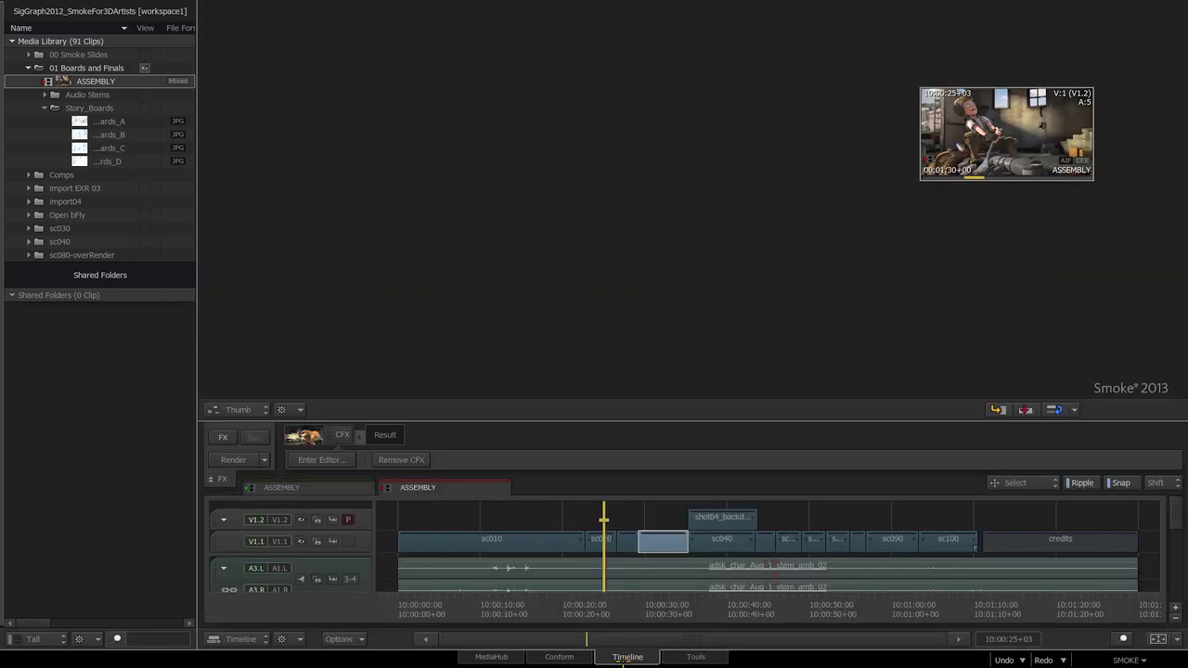
left_click(560, 657)
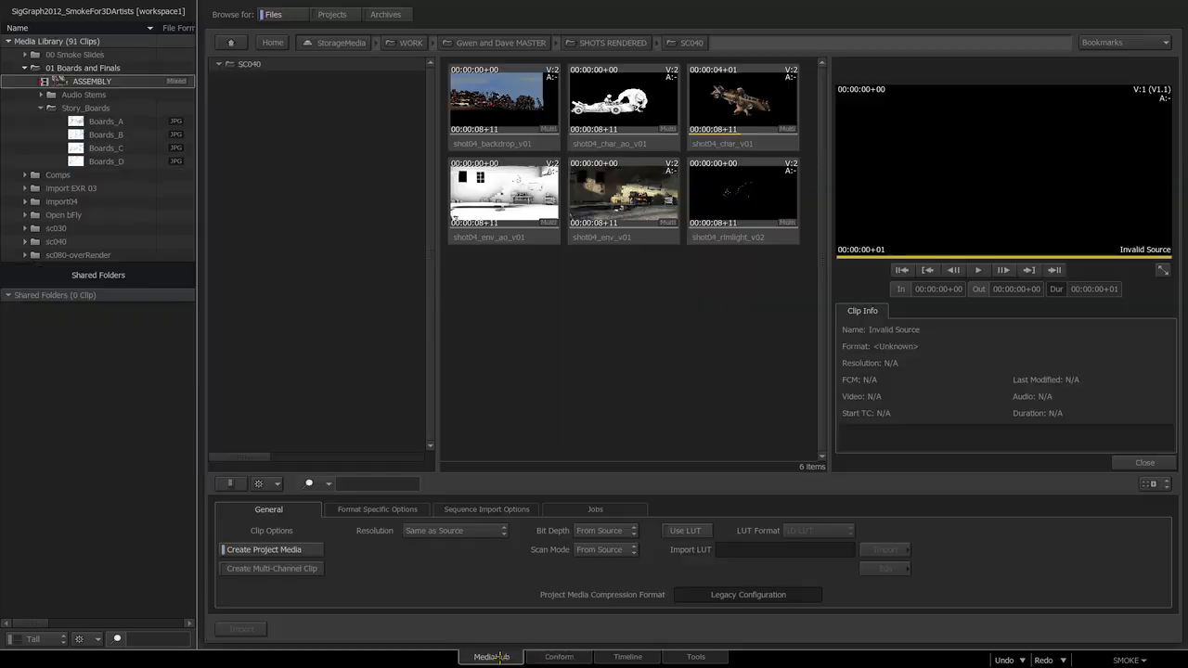
left_click(497, 657)
left_click(570, 657)
left_click(619, 656)
left_click(689, 658)
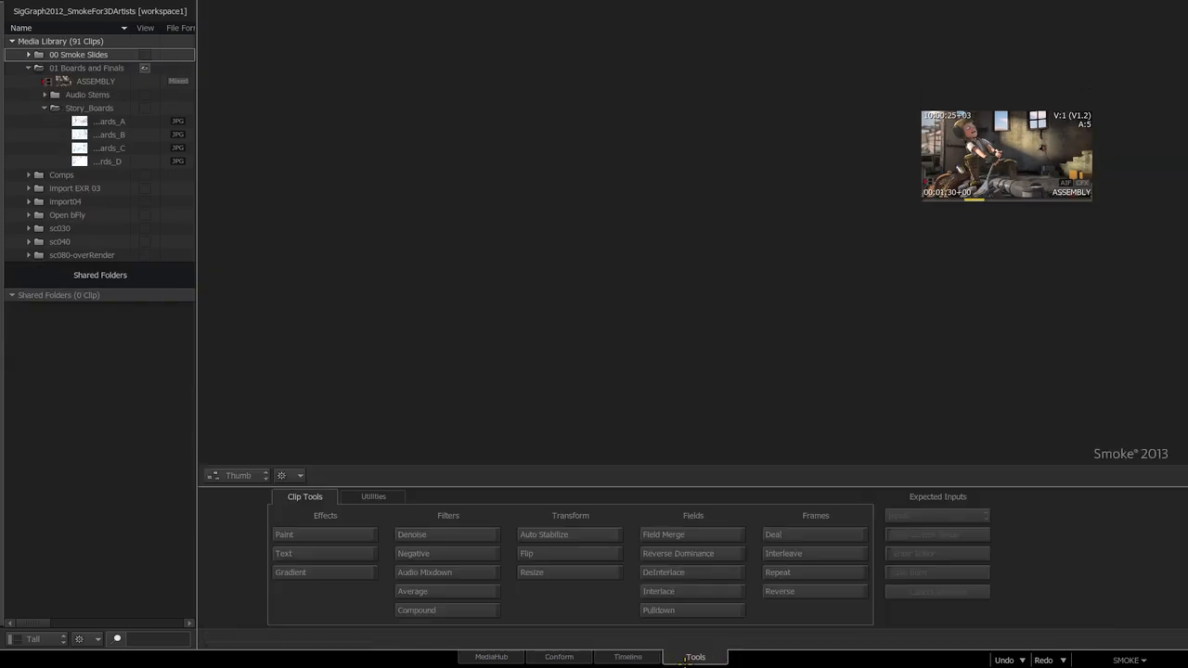
Step: Look through the MediaHub, Conform, Timeline and Tools workspaces once more, and return to MediaHub
left_click(503, 655)
left_click(551, 657)
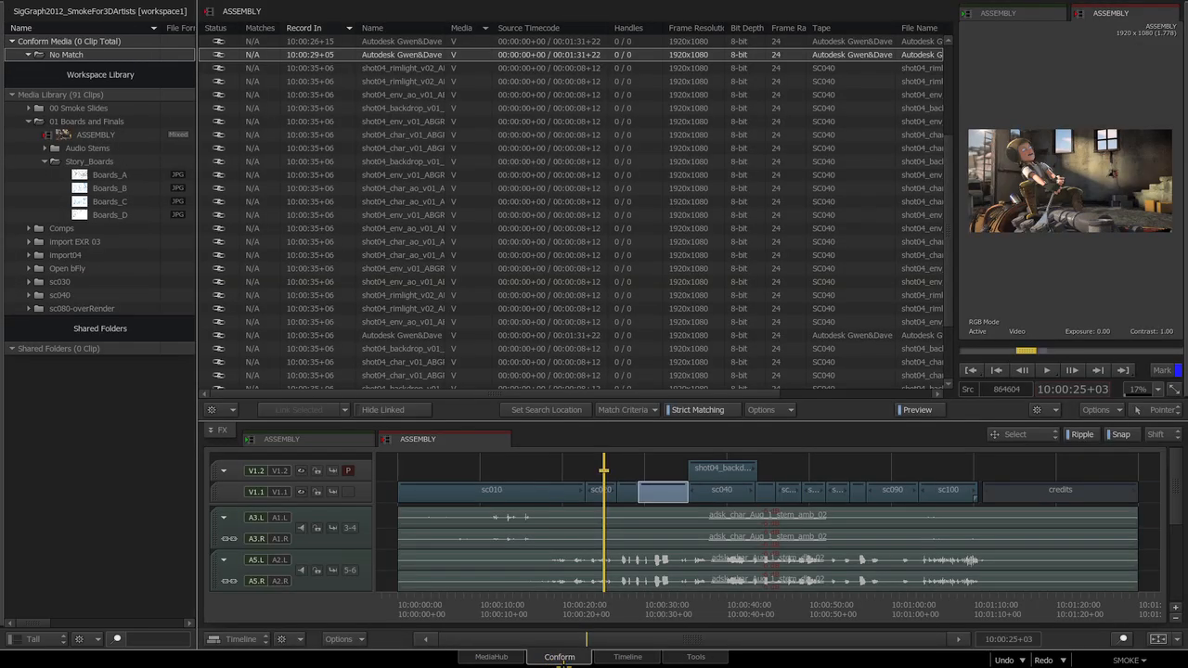
left_click(622, 659)
left_click(670, 660)
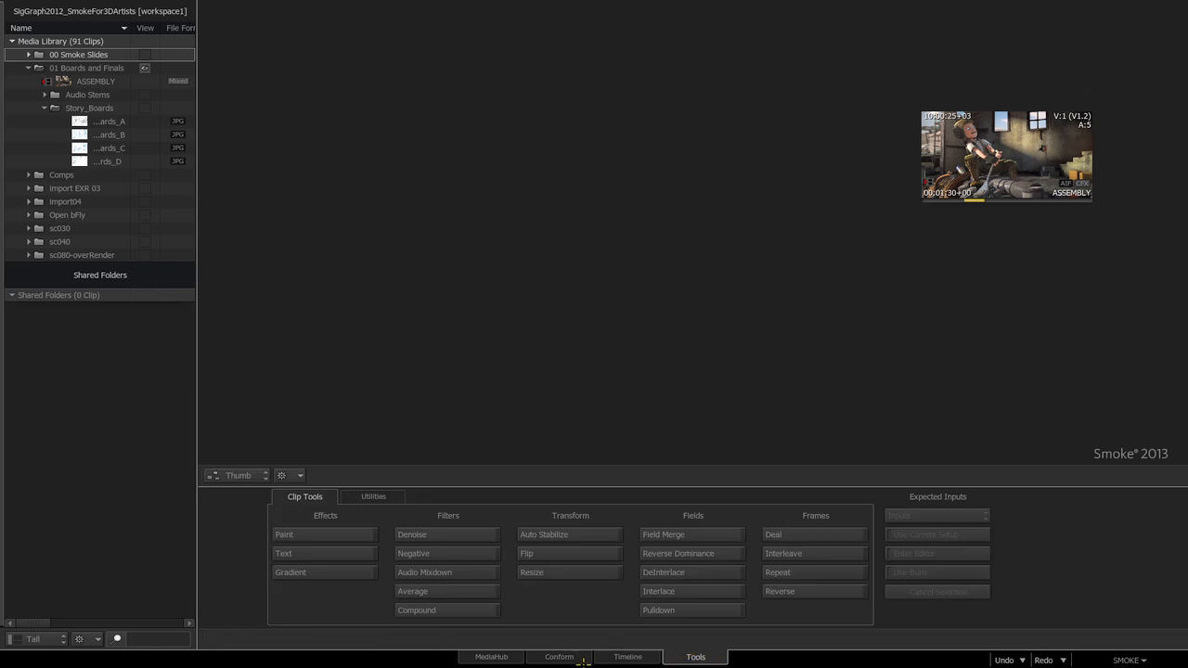
left_click(626, 658)
left_click(570, 658)
left_click(498, 657)
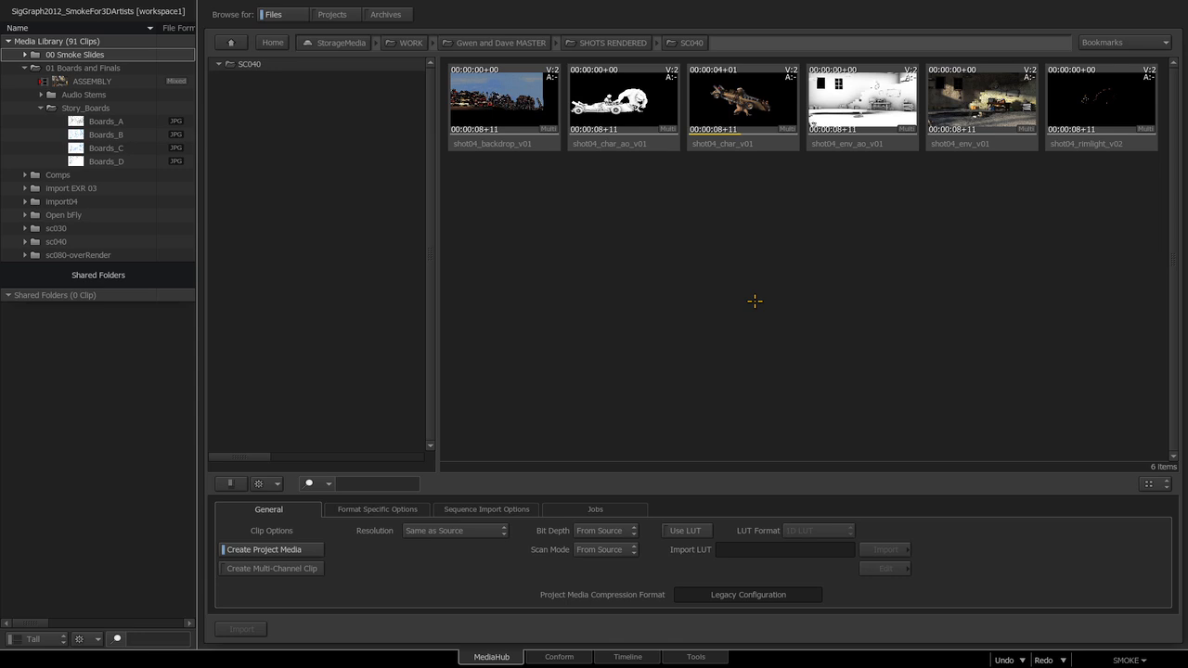
Step: Browse from the device list through StorageMedia, WORK, Gwen and Dave MASTER and SHOTS RENDERED to the SC040 folder
left_click(269, 41)
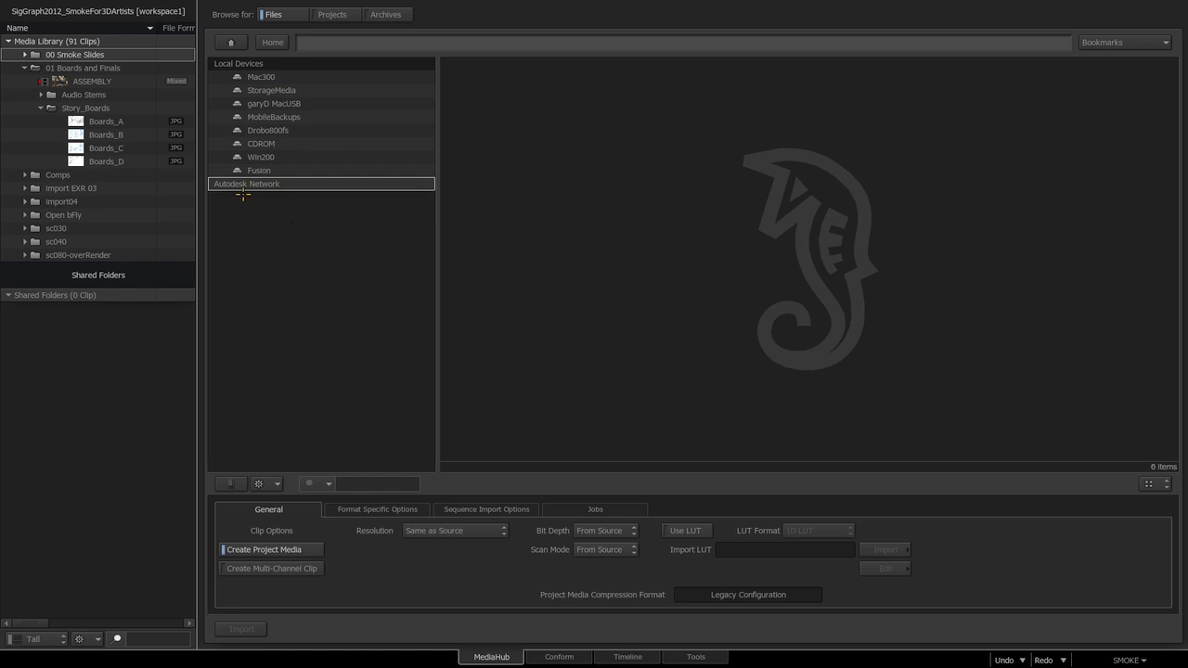
double_click(281, 91)
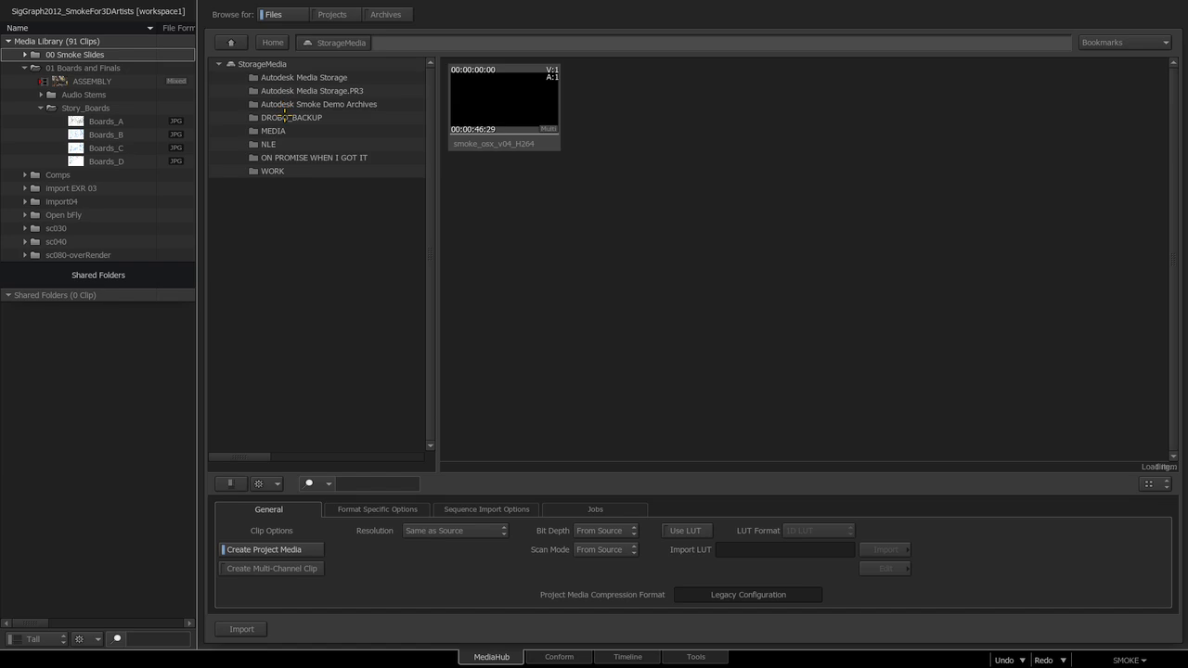
double_click(281, 170)
double_click(302, 91)
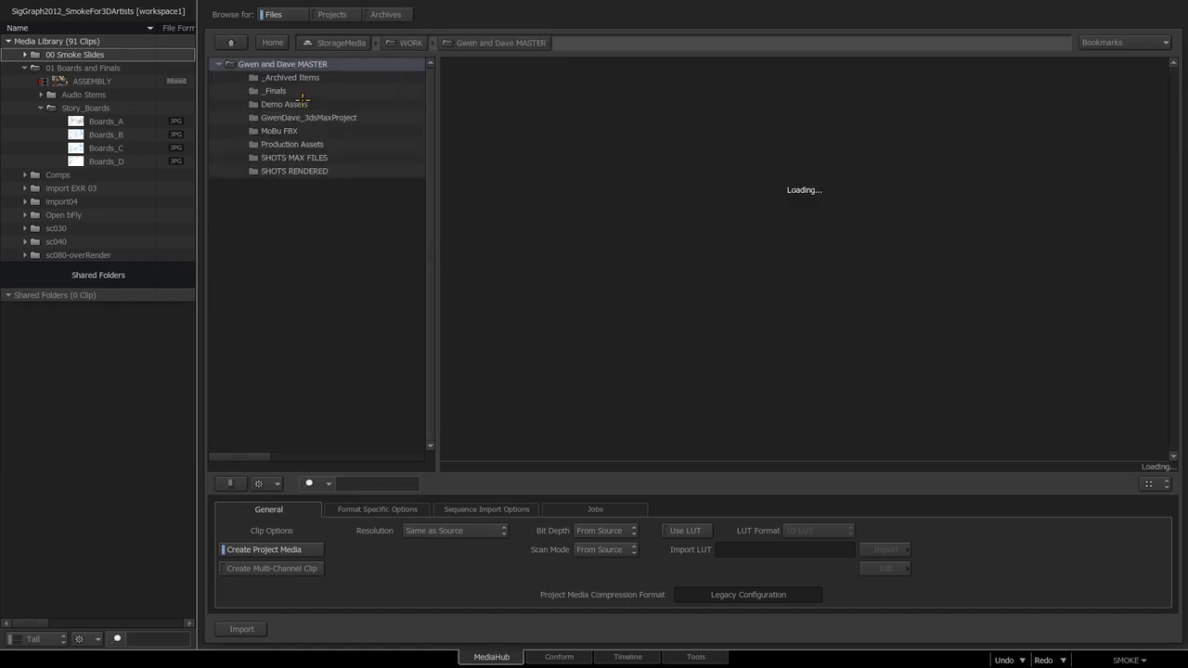
double_click(281, 172)
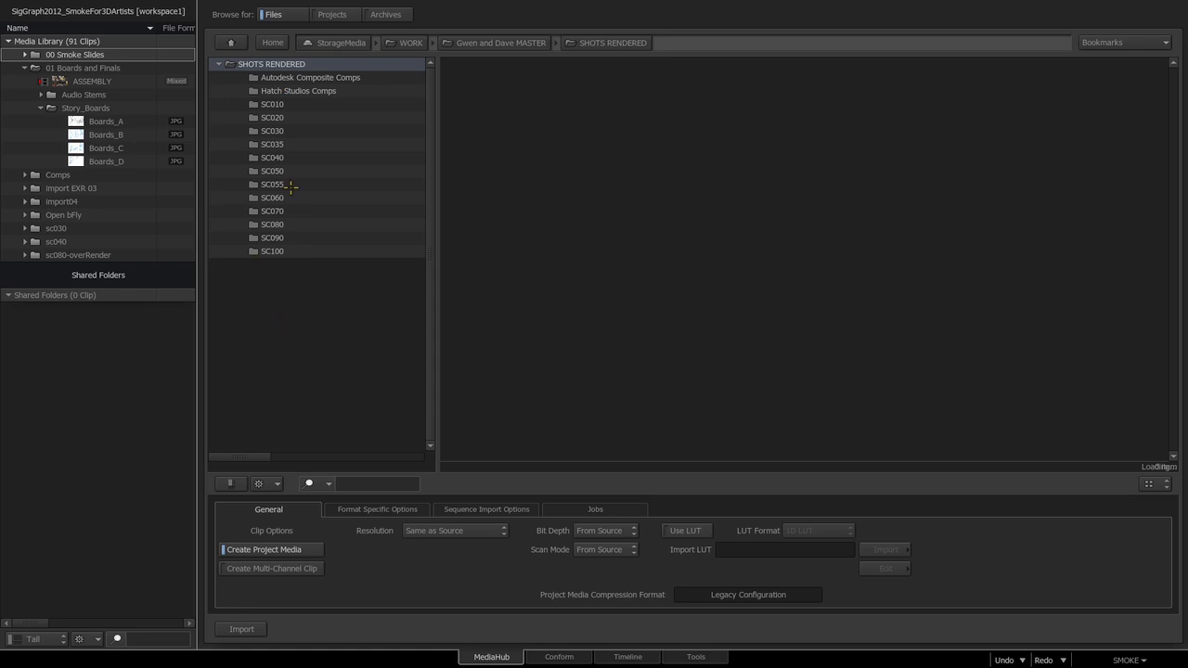
double_click(267, 158)
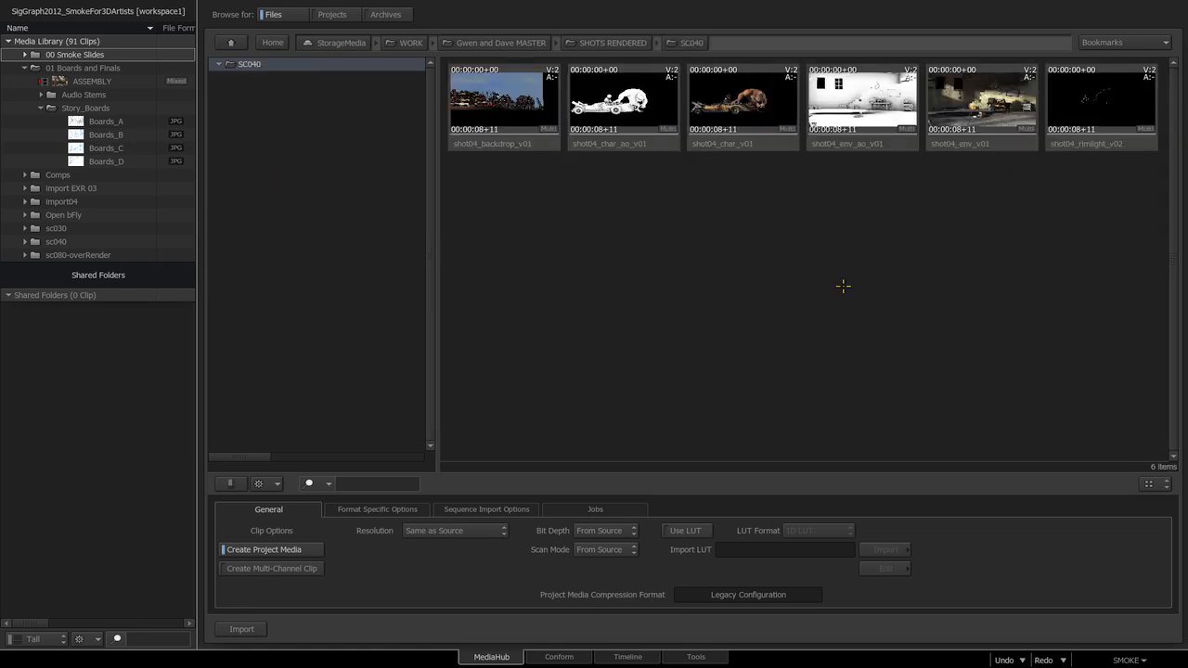
Step: Preview the shot04_char_v01 render and scrub through its frames to 00:00:05+07
left_click(720, 147)
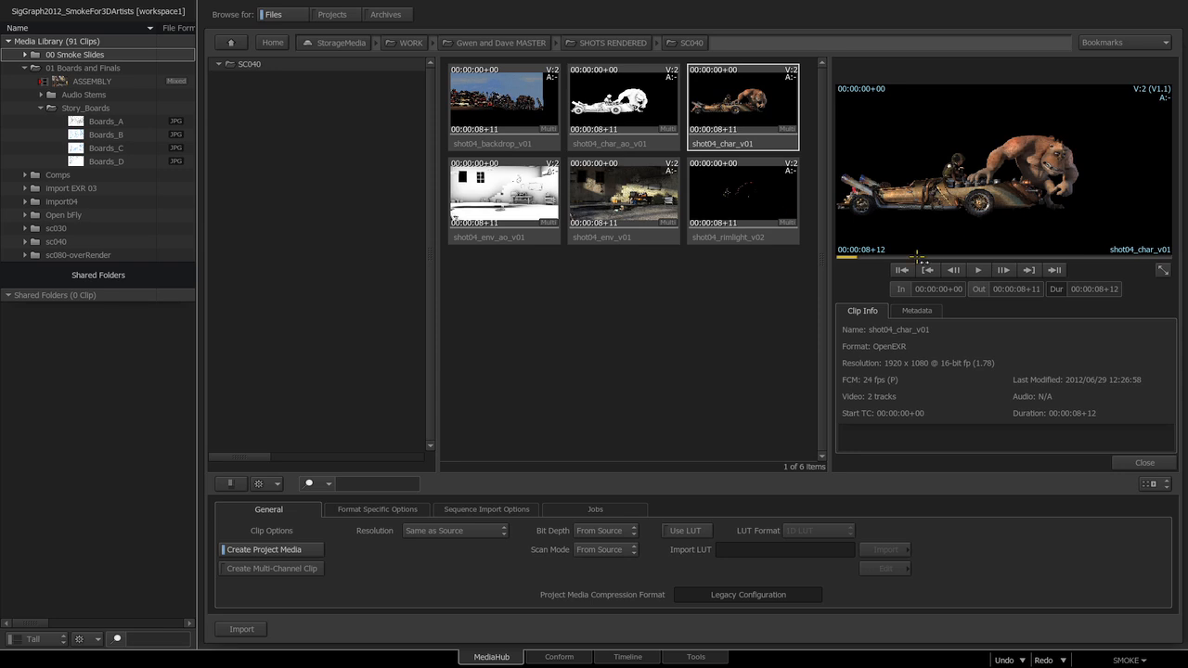
left_click_drag(901, 250, 1098, 243)
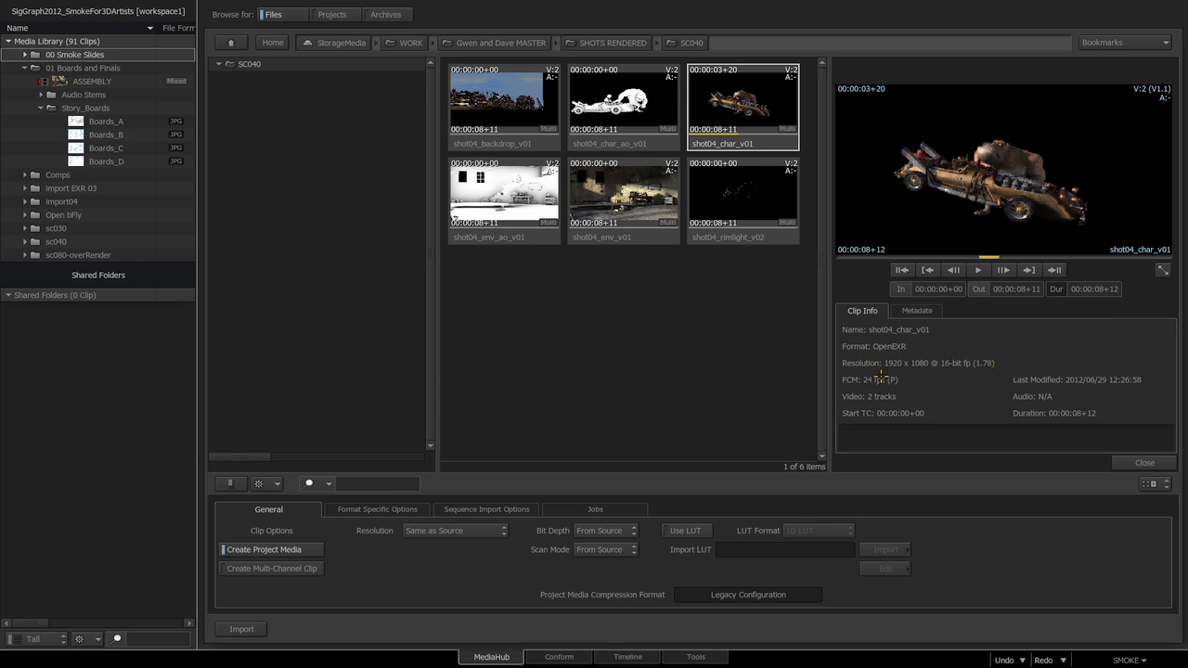
mouse_move(925, 241)
left_mouse_down()
mouse_move(1081, 258)
mouse_move(919, 239)
left_mouse_up()
Step: Preview the shot04_char_ao_v01 ambient occlusion pass and scrub it to 00:00:01+08
left_click(607, 144)
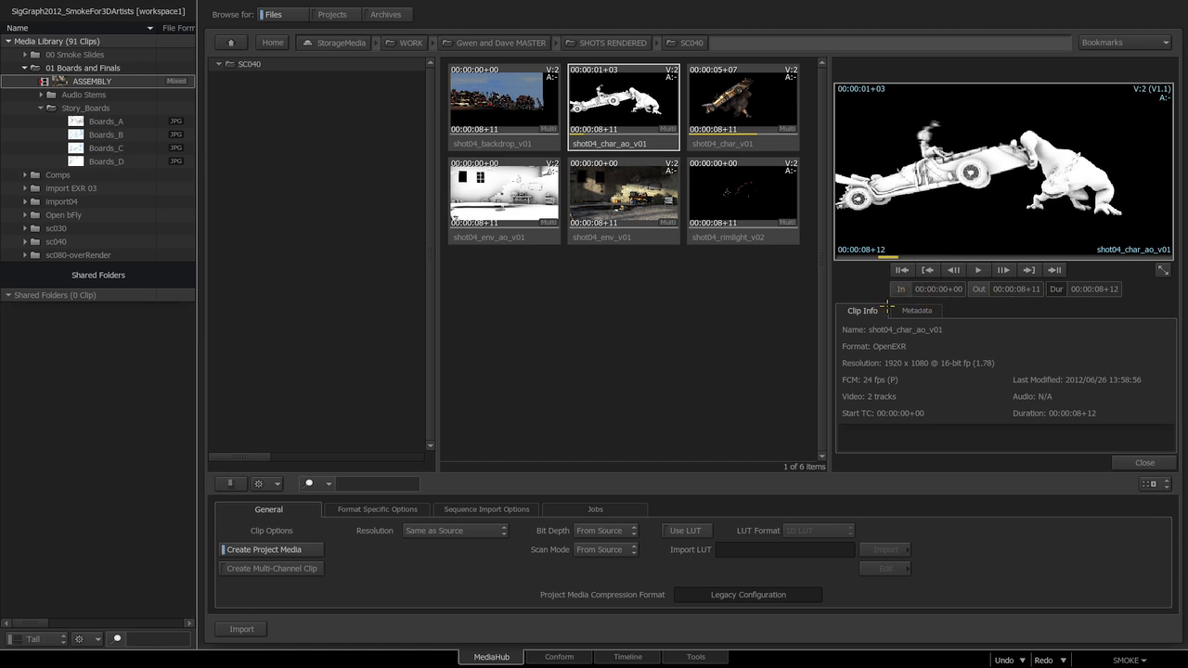
mouse_move(893, 247)
left_mouse_down()
mouse_move(1047, 251)
mouse_move(838, 243)
mouse_move(784, 248)
mouse_move(794, 257)
left_mouse_up()
left_click_drag(879, 244, 944, 232)
Step: Set the clip display to Frame in the User Interface preferences and close the preferences
left_click(1111, 660)
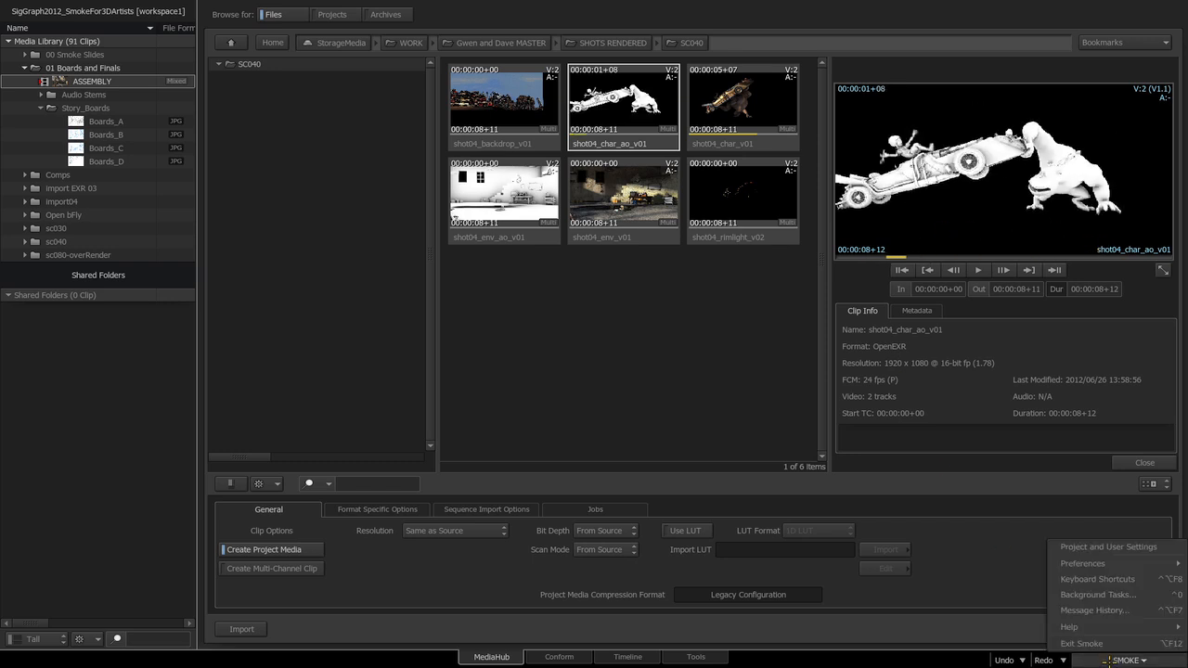
mouse_move(1097, 560)
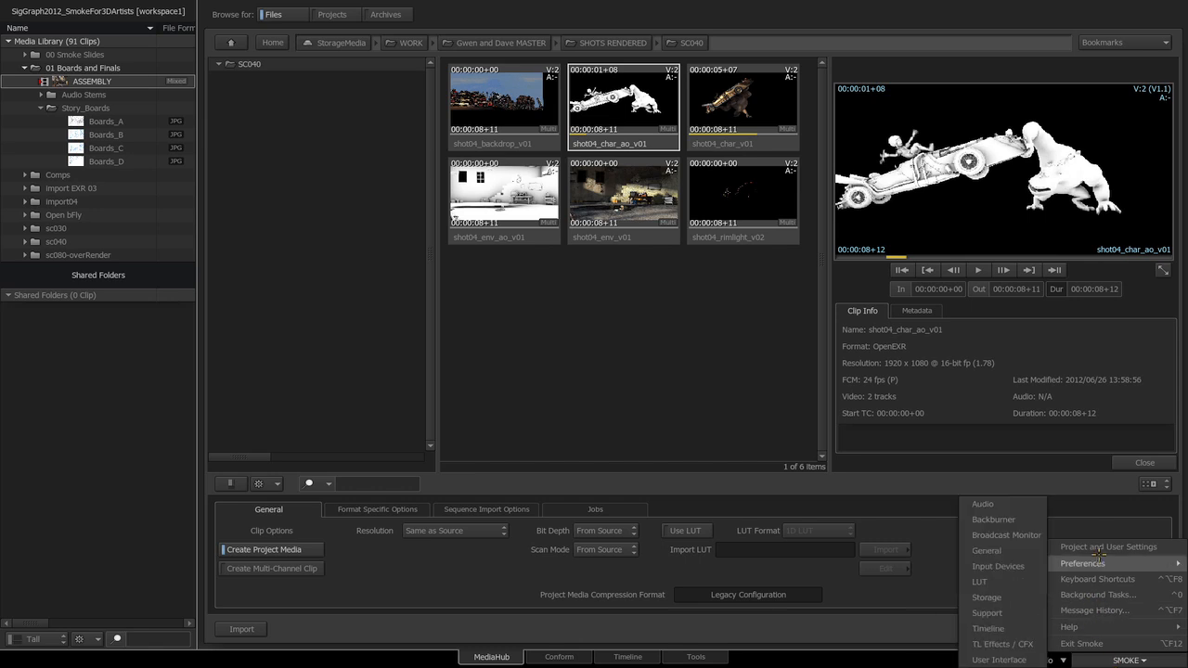
left_click(1000, 660)
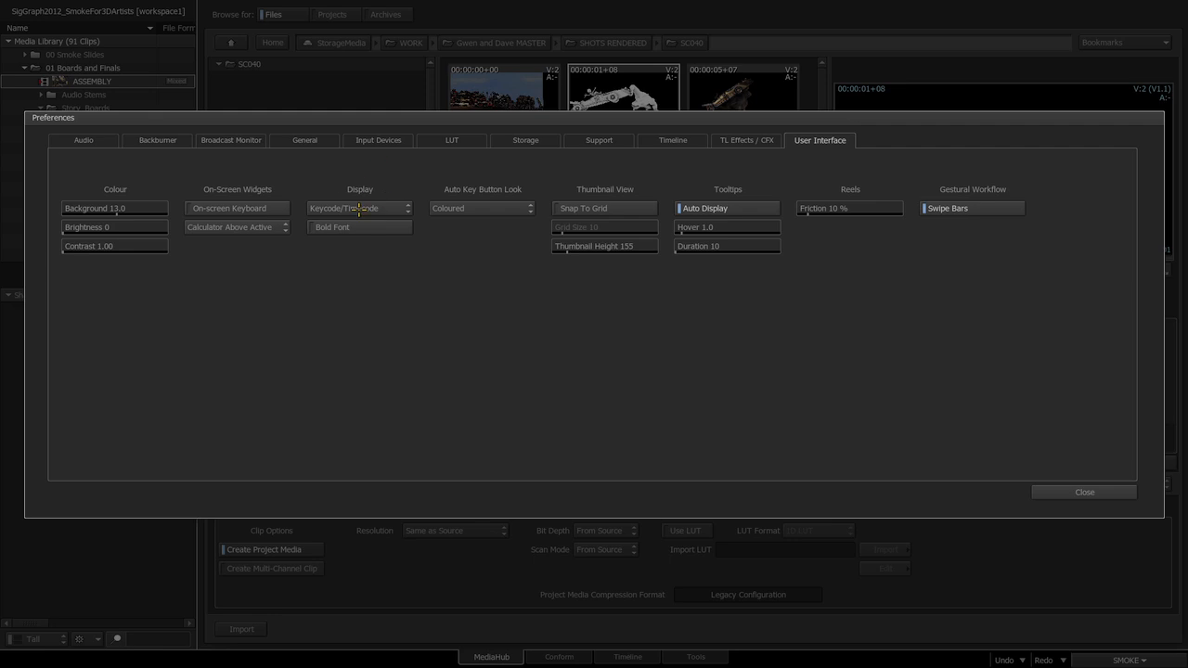
left_click(360, 208)
left_click(355, 192)
left_click(349, 209)
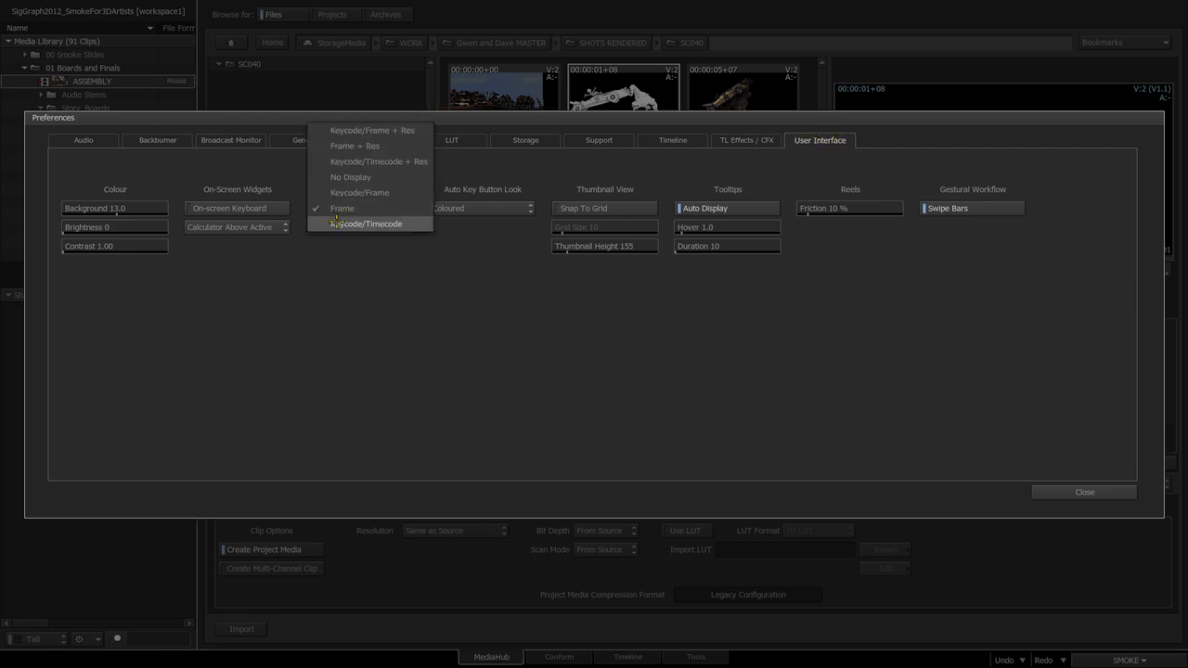
left_click(347, 209)
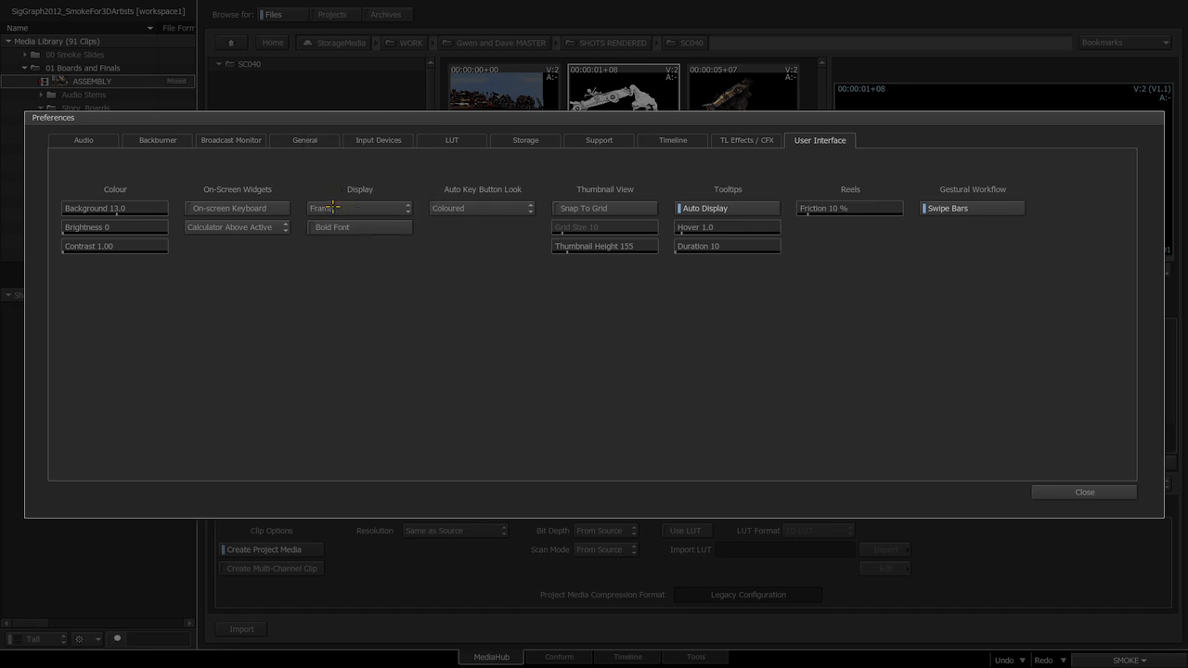
left_click(1058, 493)
Step: Scrub the shot04_char_ao_v01 preview to frames 75 and 100, and play it briefly to frame 101
left_click_drag(883, 243, 967, 250)
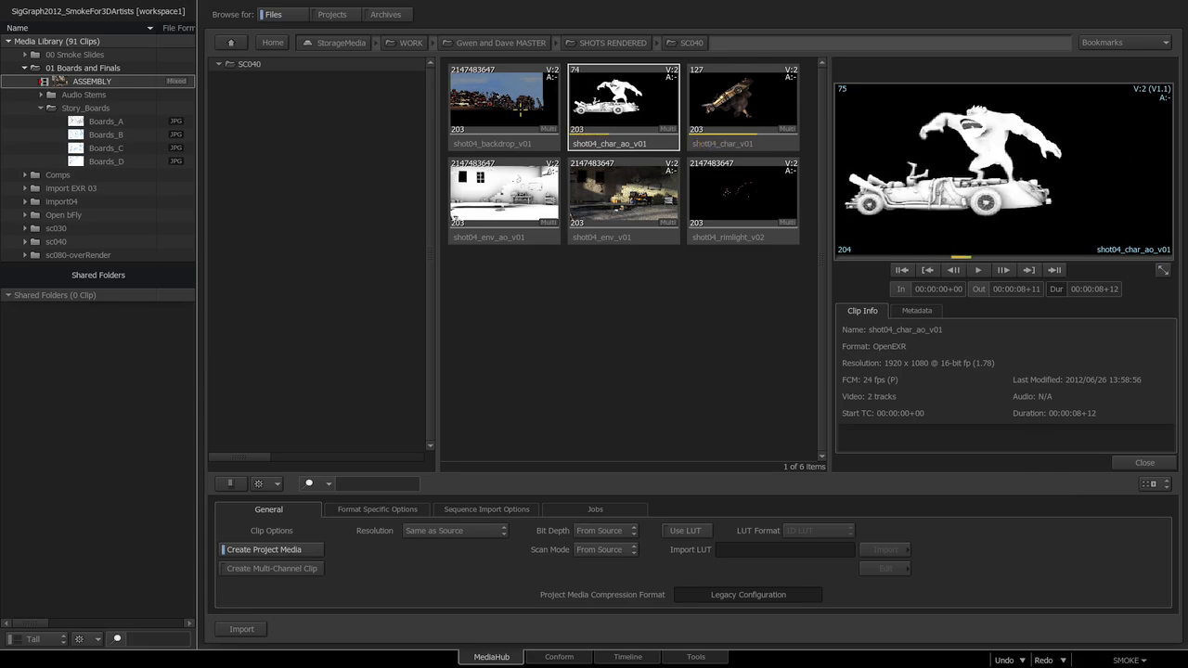
mouse_move(886, 258)
left_mouse_down()
mouse_move(988, 259)
mouse_move(970, 249)
mouse_move(687, 256)
mouse_move(900, 240)
mouse_move(1039, 247)
mouse_move(886, 240)
left_mouse_up()
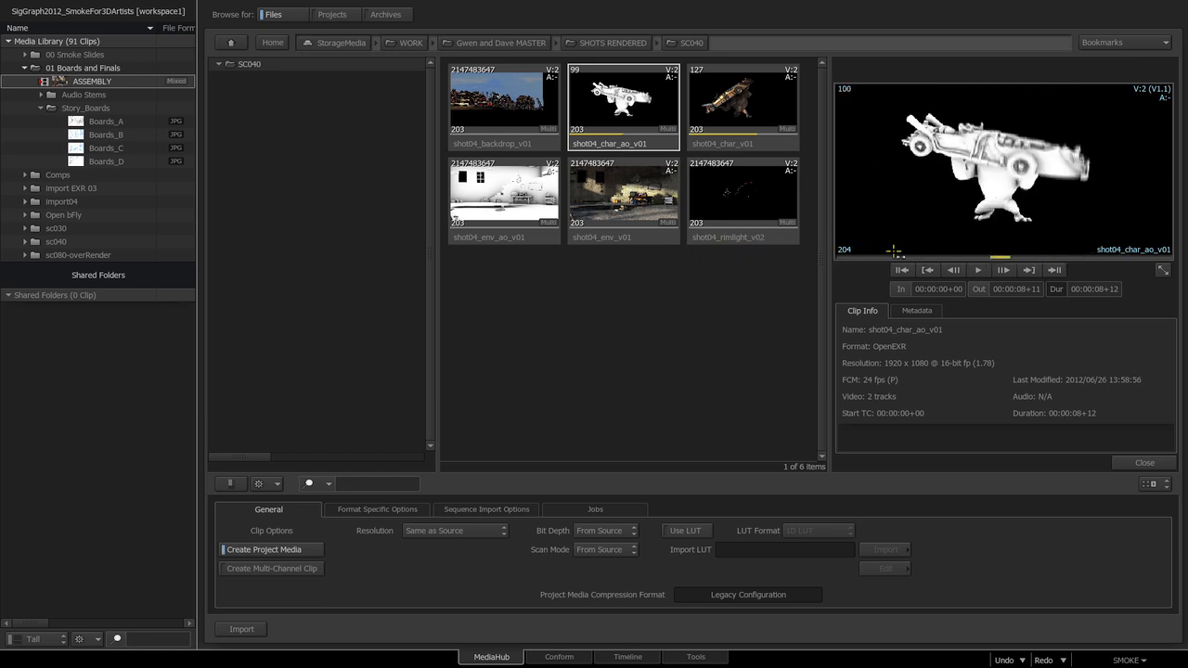
left_click(978, 269)
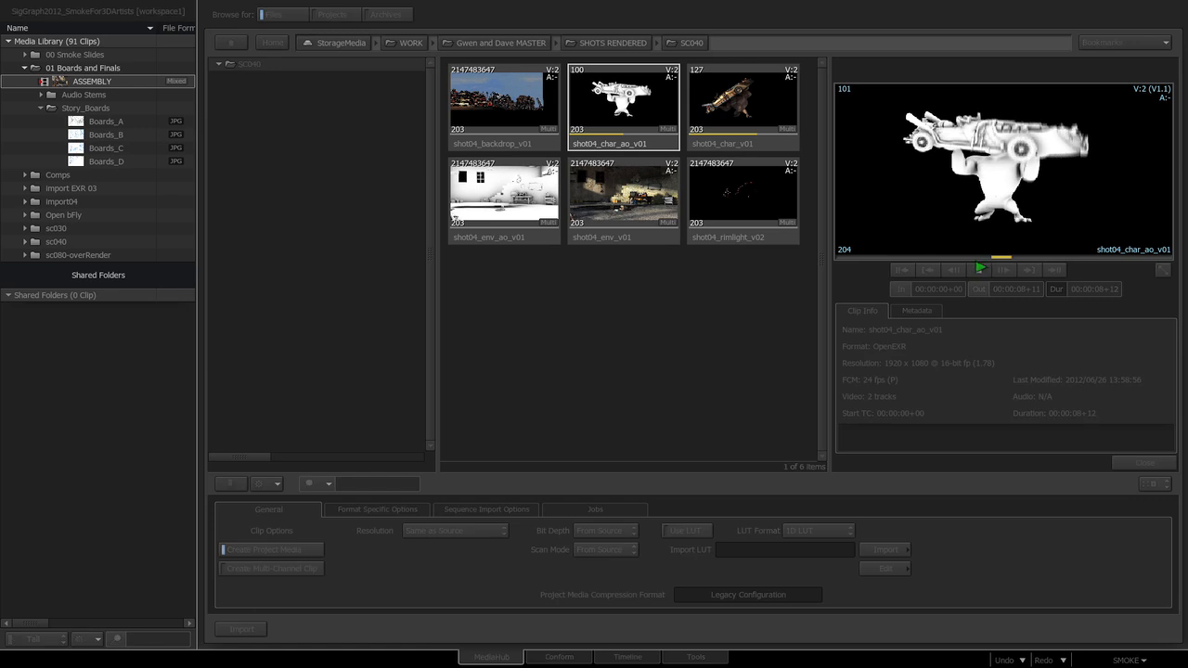
left_click(1056, 603)
Step: Review the Backburner preferences, including job priorities and available local services
left_click(1126, 659)
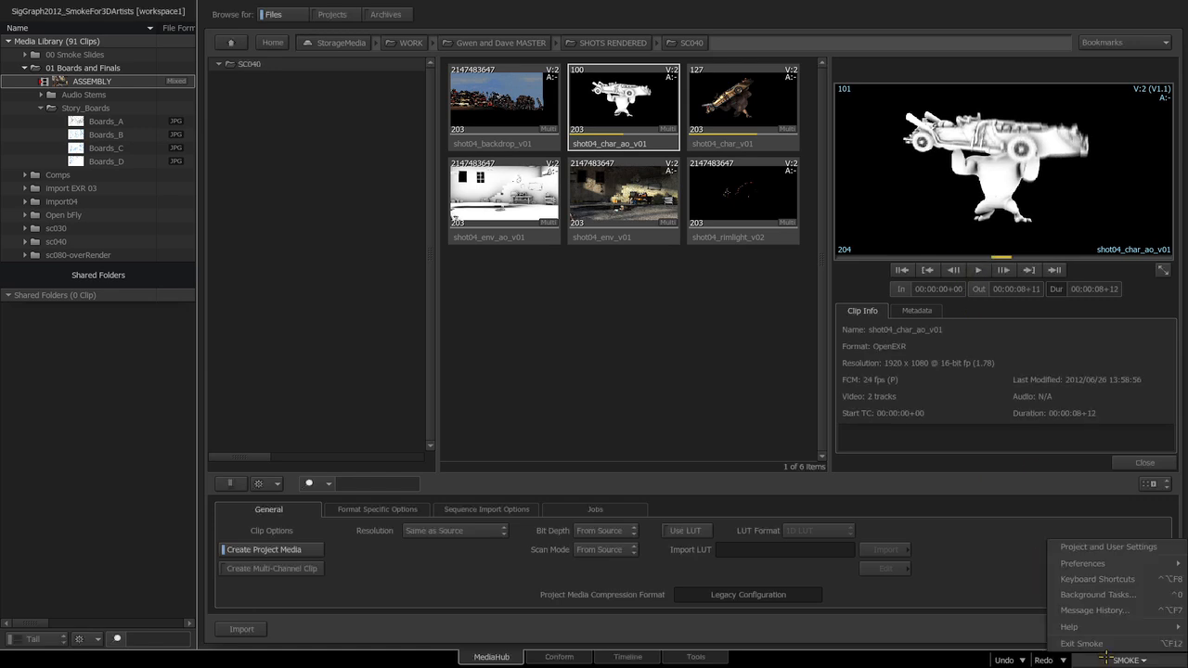
mouse_move(1100, 564)
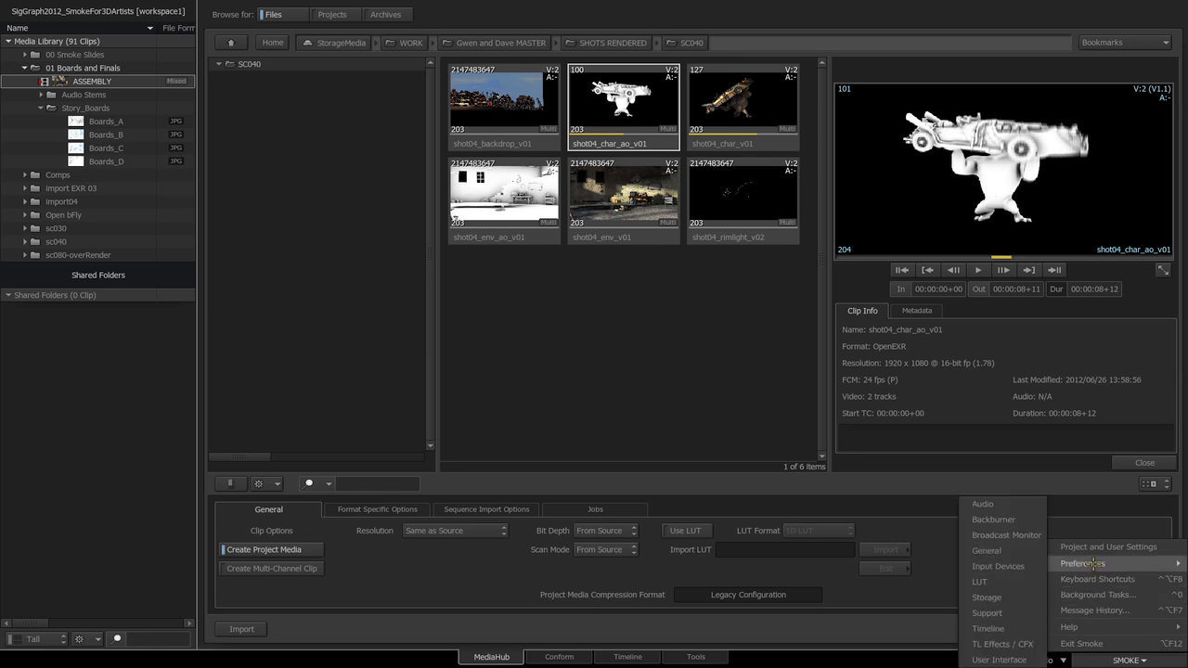
left_click(1006, 516)
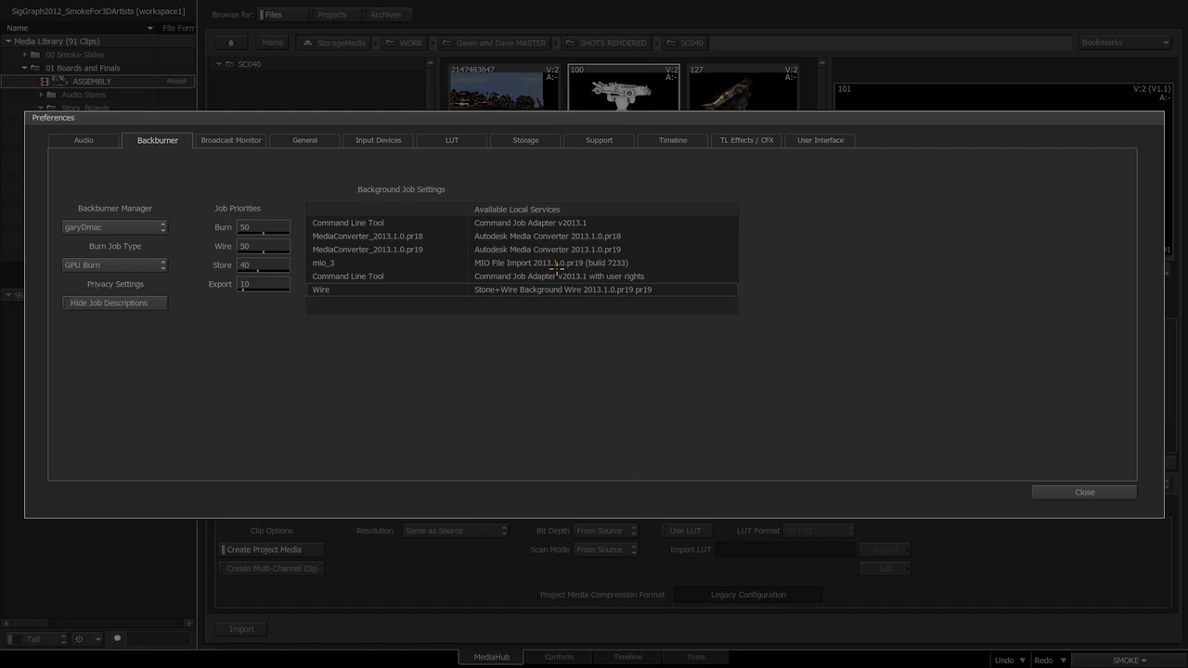
Step: Review the Timeline preferences and the render mode choices, keeping Frame Based Render, and close the preferences
left_click(682, 141)
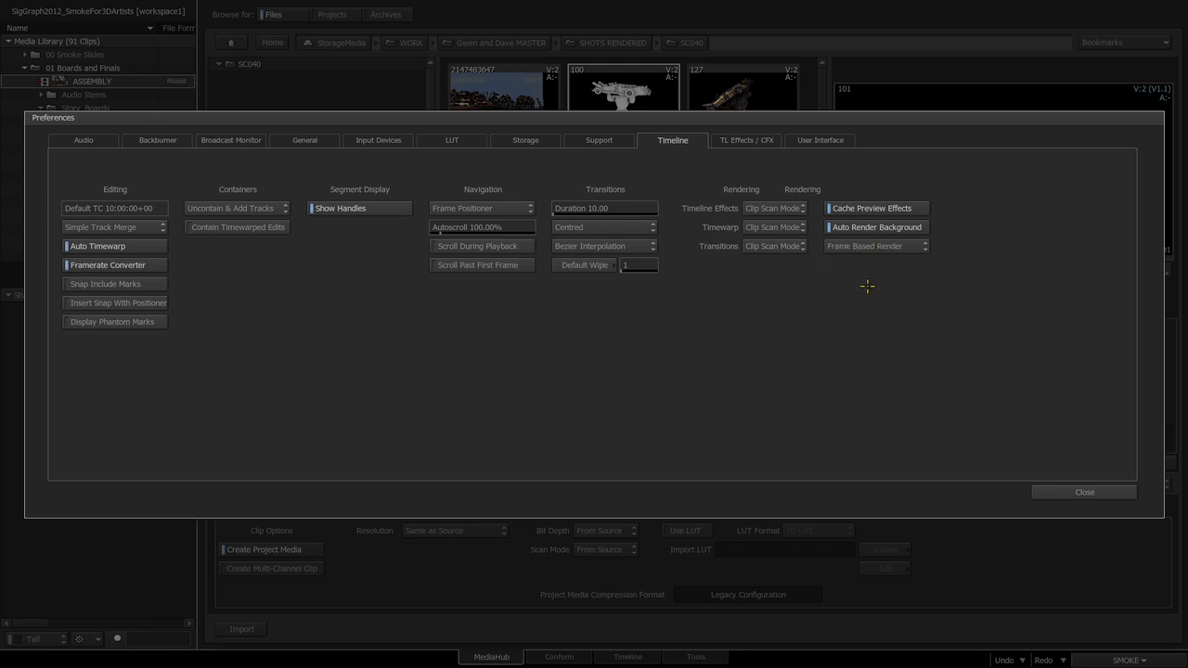
left_click(852, 246)
left_click(876, 247)
left_click(836, 247)
left_click(874, 246)
left_click(1049, 498)
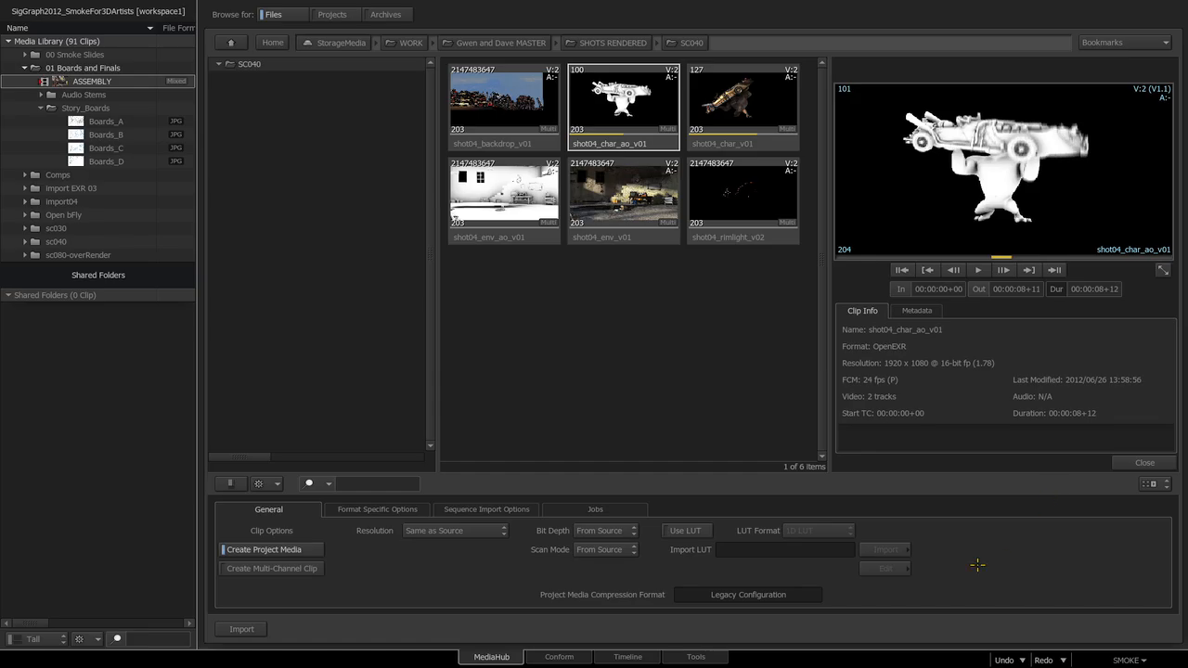
Step: Return to the Timeline workspace, show the ASSEMBLY sequence in the Player view and enlarge the timeline area
left_click(618, 657)
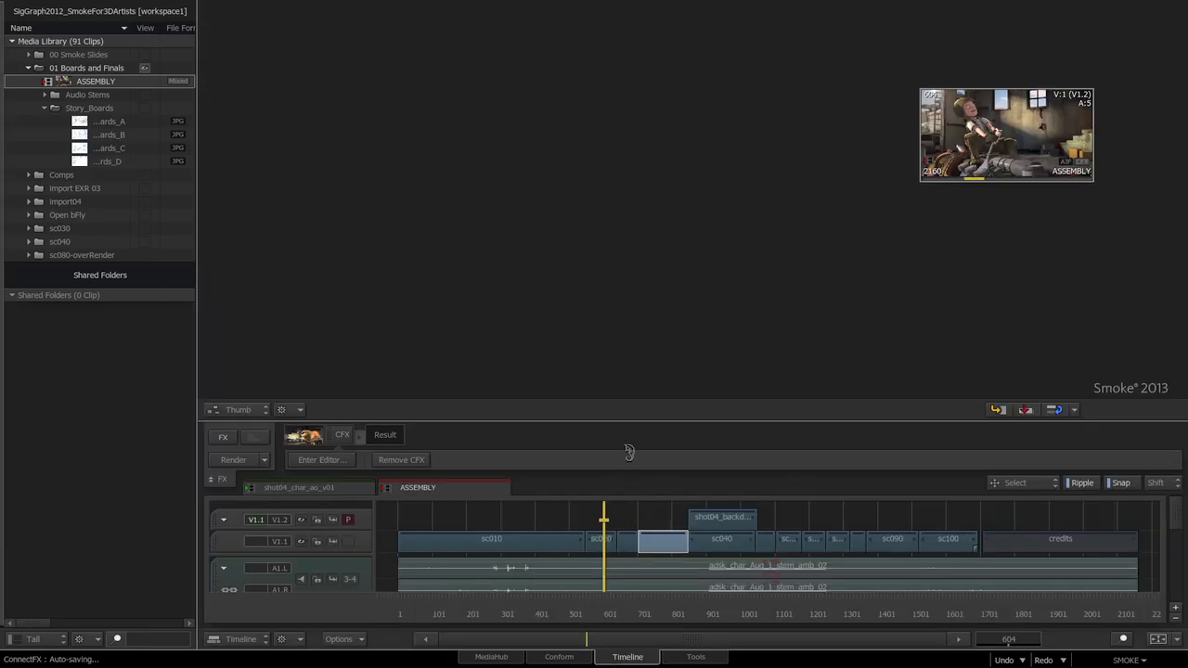
key("ctrl+2")
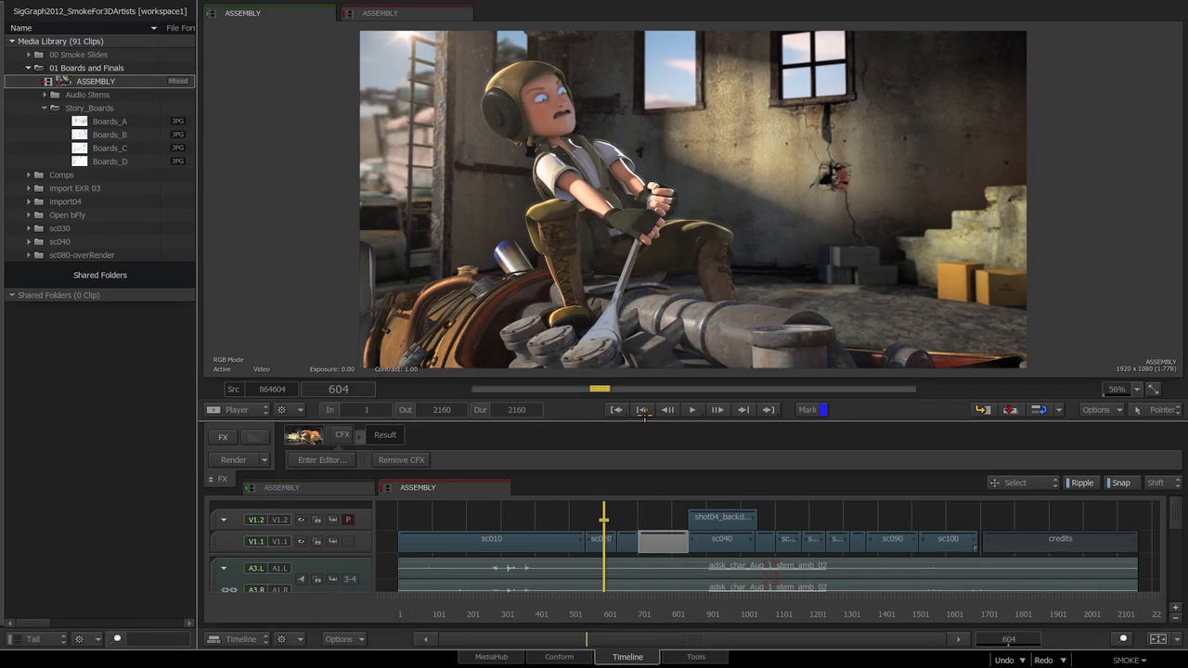
left_click_drag(644, 422, 638, 369)
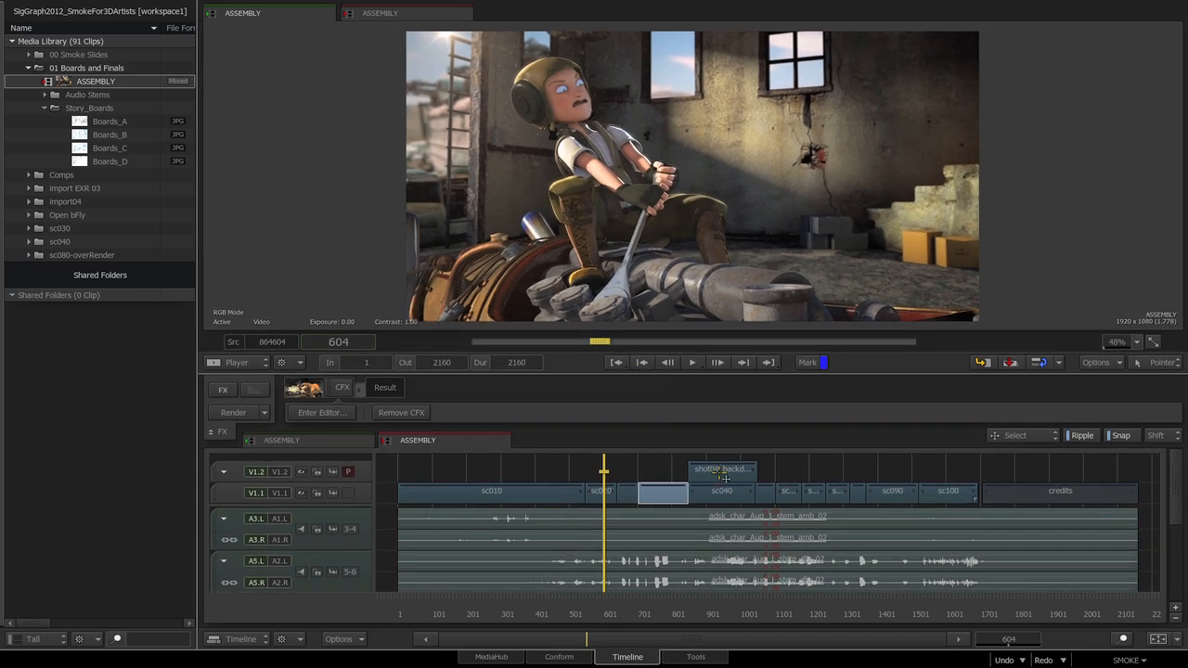
Step: Scrub the ASSEMBLY sequence through frames 597, 598 and 378 back to the junkyard sign shot in sc010, ending at frame 331
mouse_move(617, 609)
left_mouse_down()
mouse_move(689, 613)
mouse_move(602, 614)
left_mouse_up()
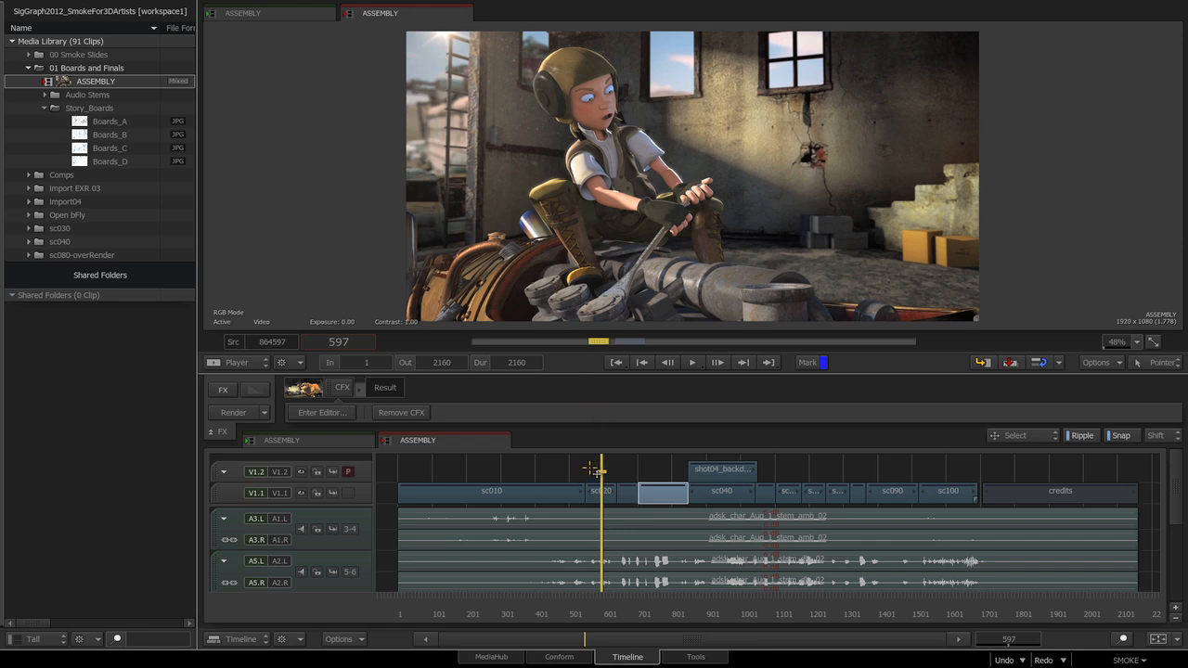
key("Right")
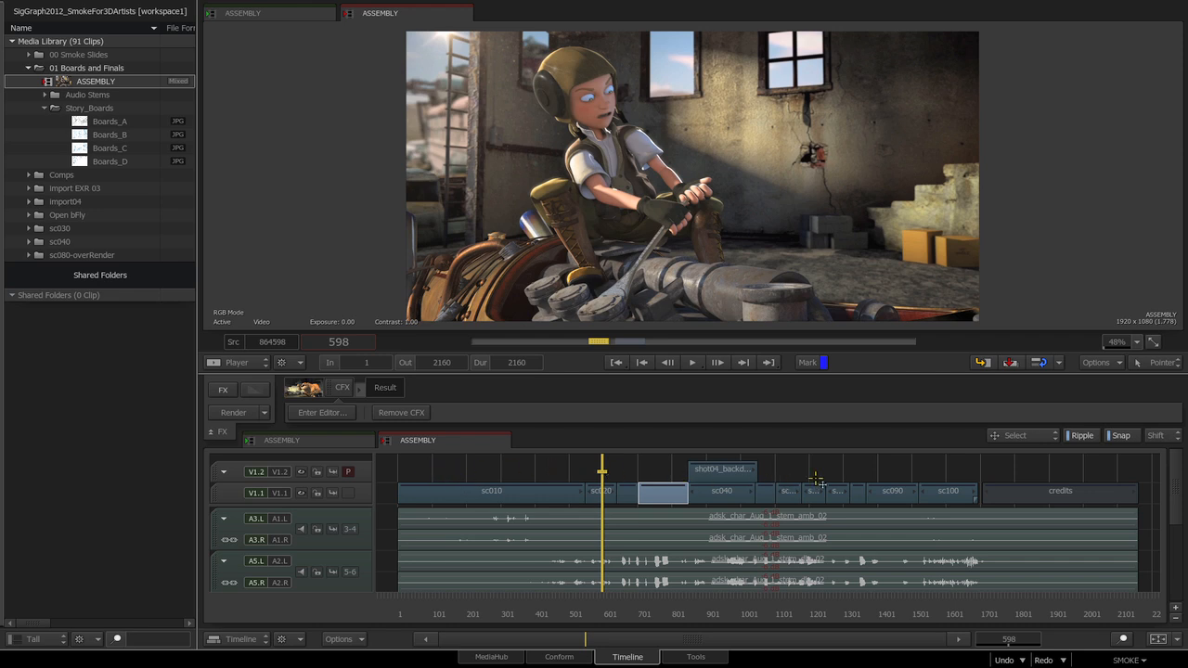
left_click_drag(616, 603, 528, 603)
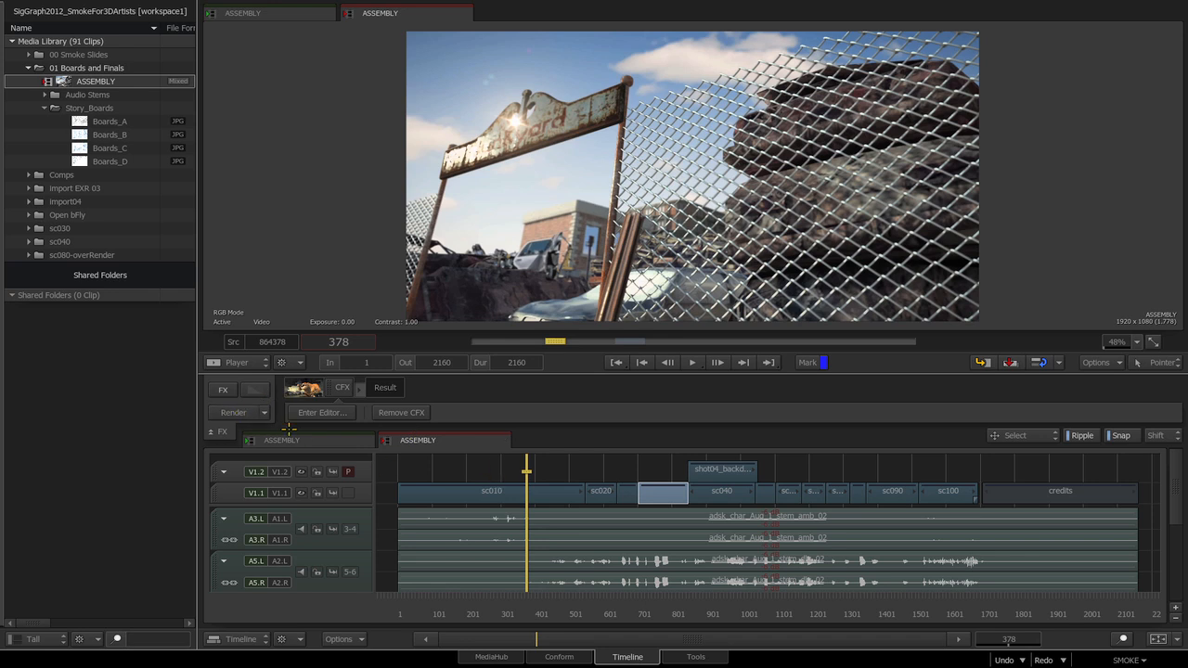
mouse_move(521, 605)
left_mouse_down()
mouse_move(534, 605)
mouse_move(488, 607)
mouse_move(506, 612)
left_mouse_up()
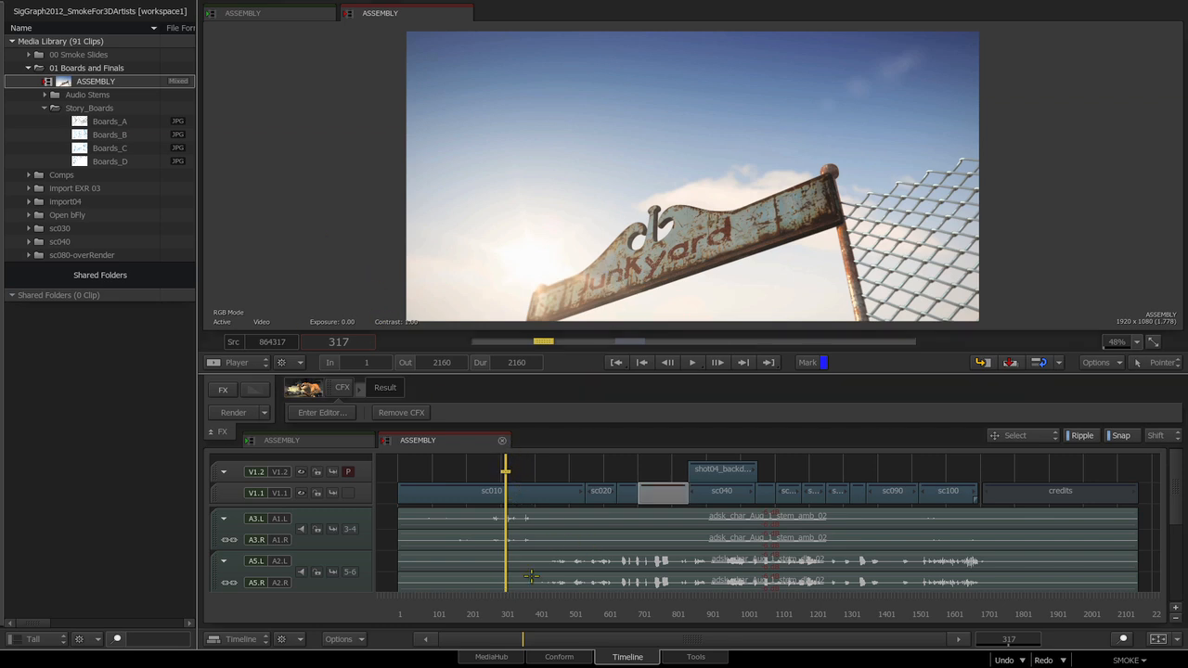
left_click_drag(506, 612, 503, 619)
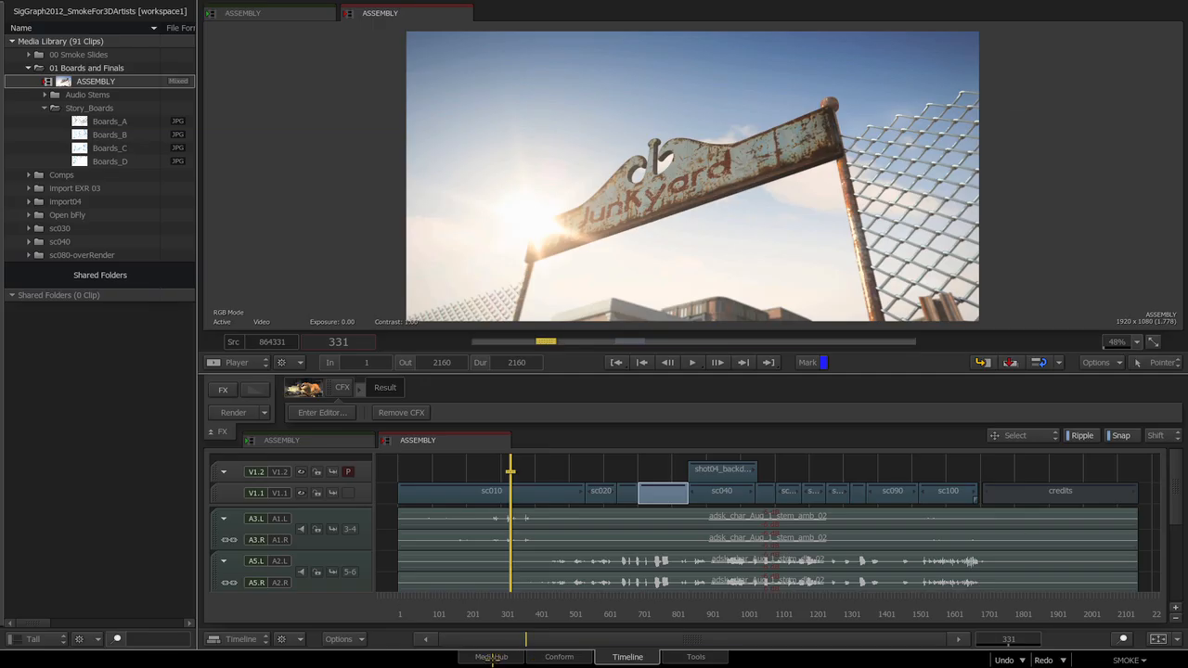
Step: Return to MediaHub and preview the shot04_backdrop_v01 render
left_click(492, 657)
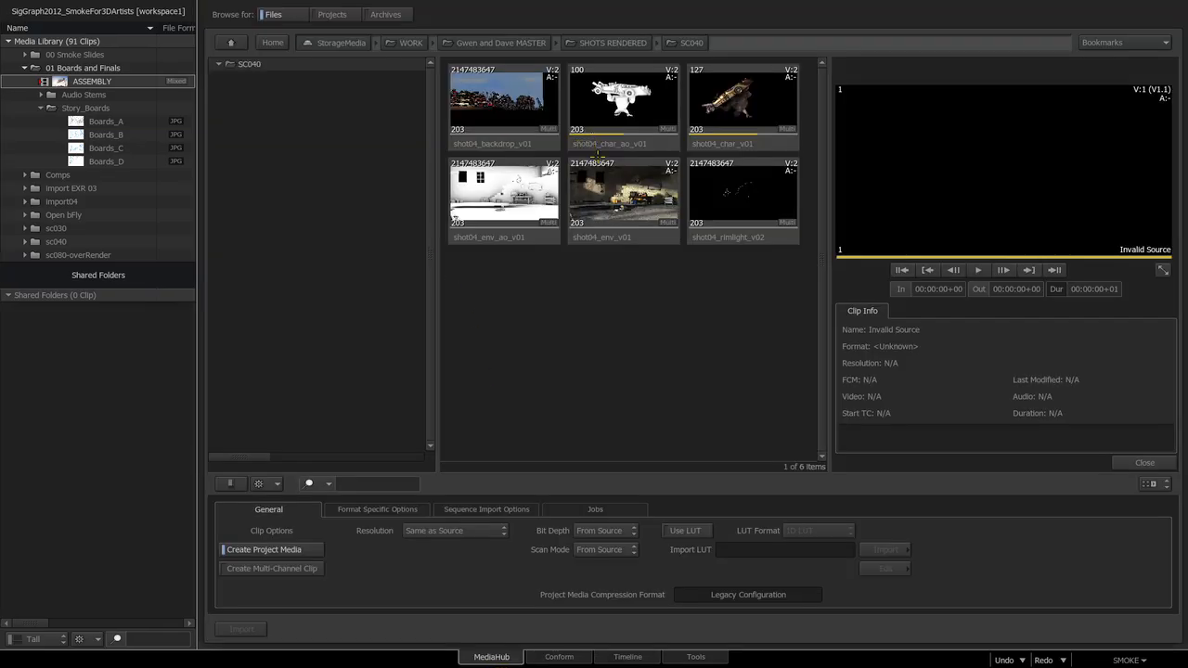
left_click(664, 297)
left_click(503, 107)
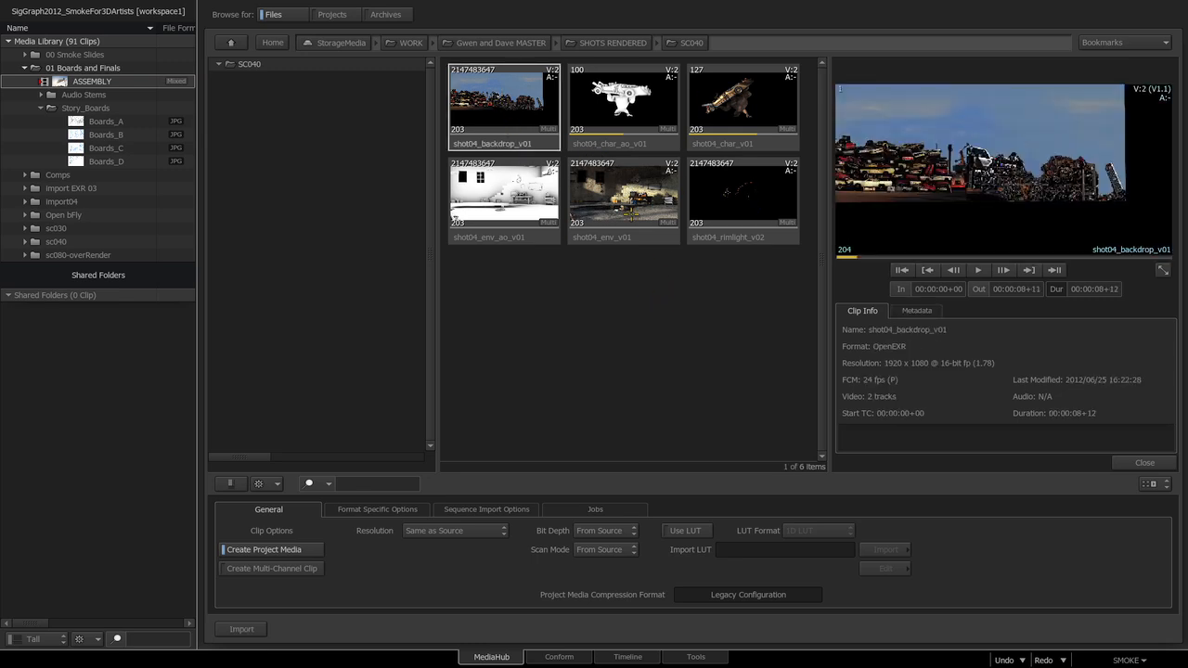
Step: Expand shot04_char_v01 into its channels, preview the ABGR and ABGR_alpha clips, and scrub the alpha to frame 52
left_click(748, 142)
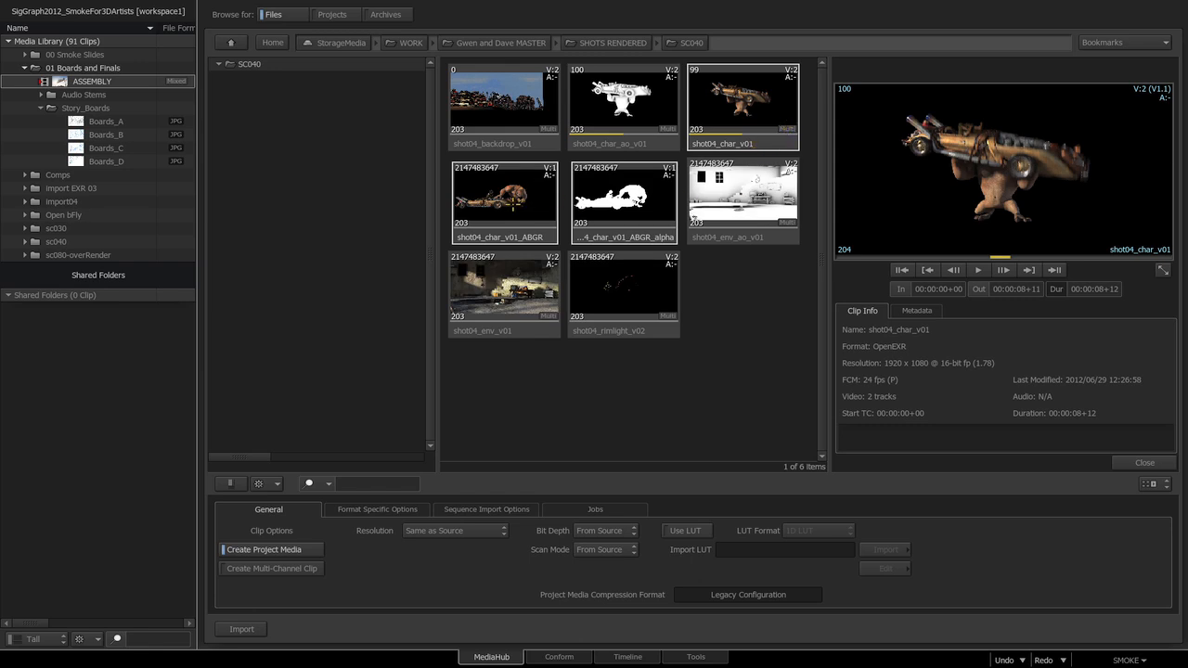
left_click(516, 202)
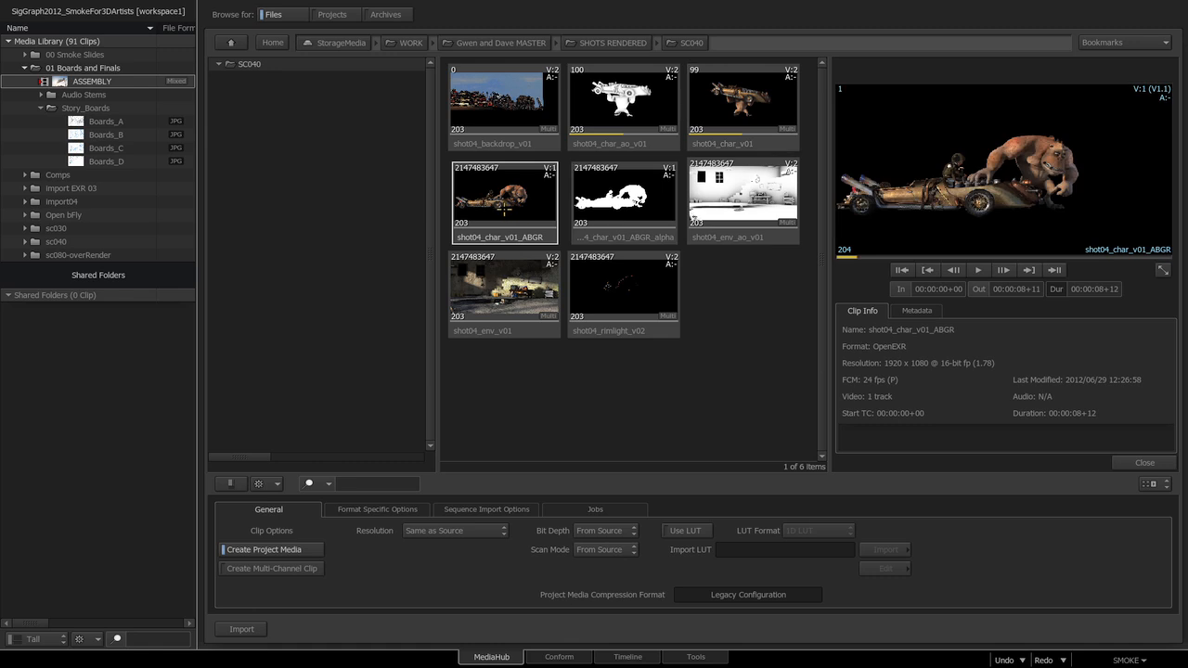
left_click(619, 236)
left_click_drag(892, 248, 962, 256)
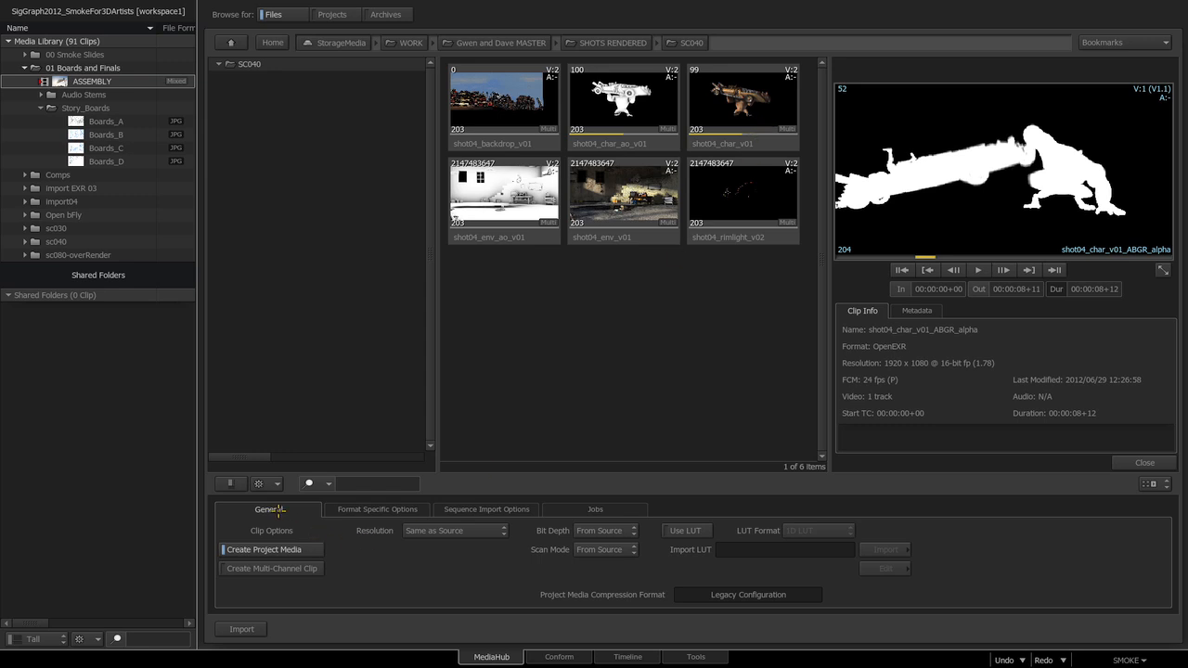
Step: Enable both Create Multi-Channel Clip and Create Project Media for import, keeping the bit depth From Source
left_click(264, 568)
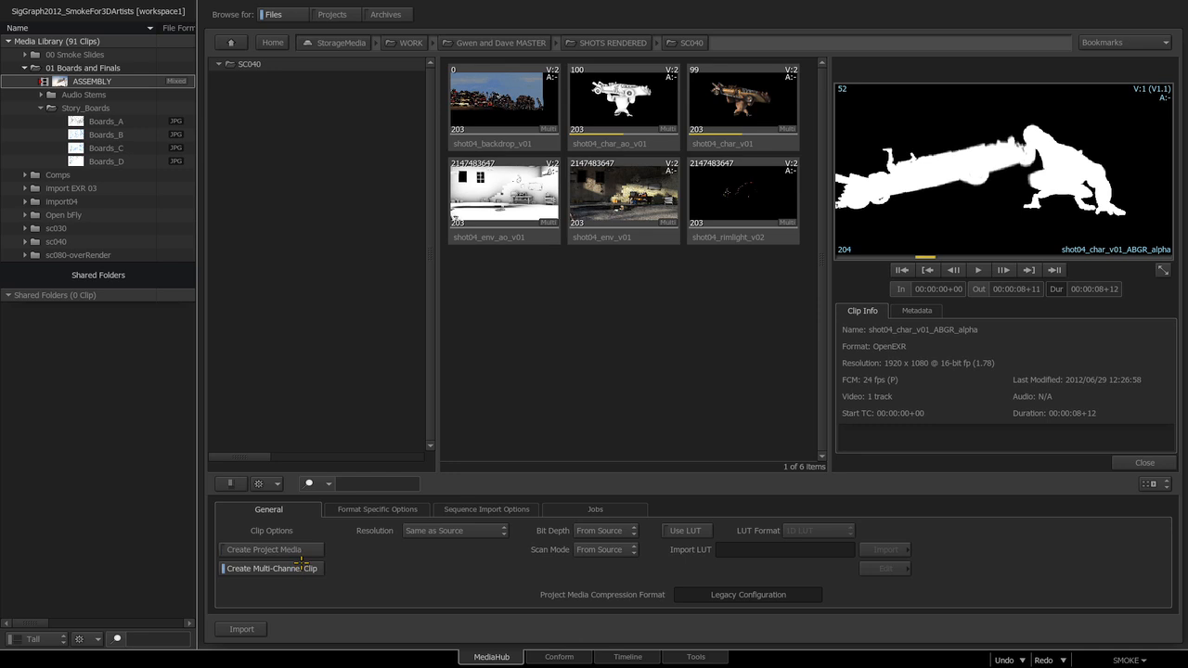
left_click(278, 550)
left_click(243, 549)
left_click(244, 550)
left_click(260, 549)
left_click(284, 549)
left_click(290, 549)
left_click(585, 531)
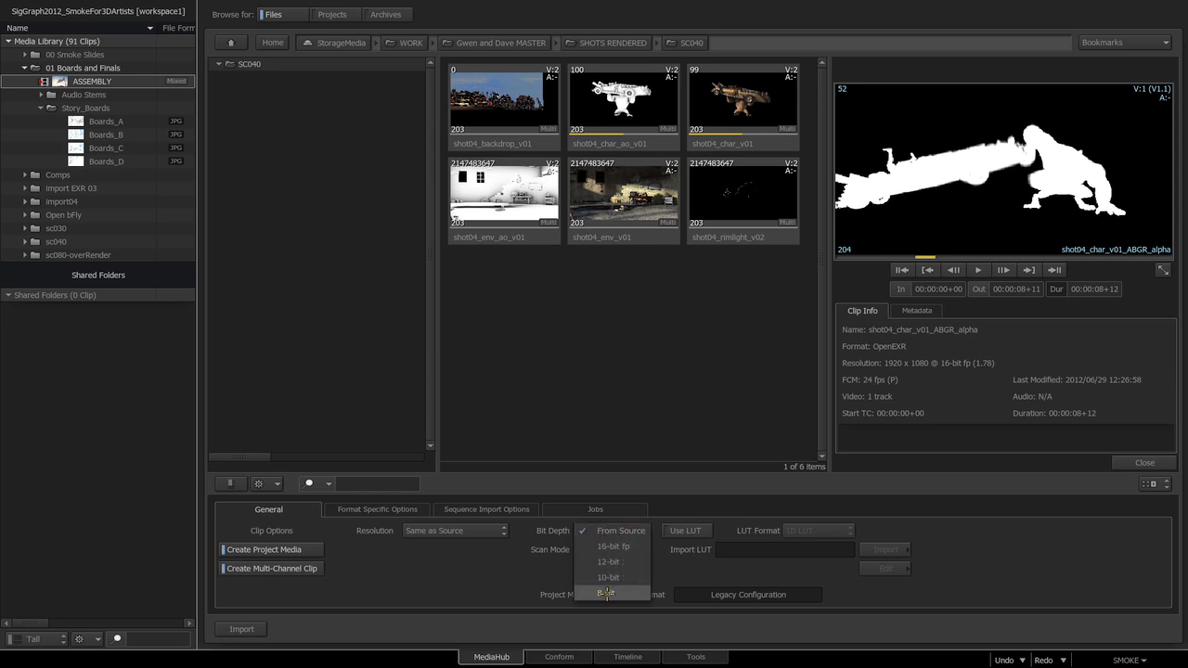
left_click(620, 531)
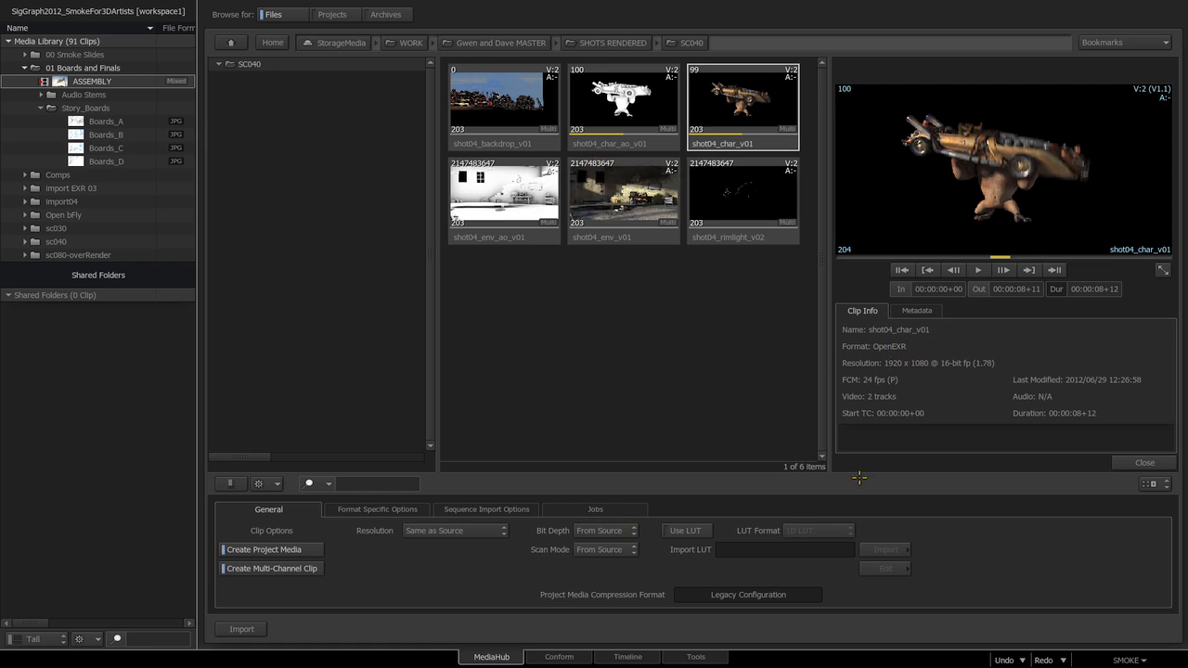
Step: Set the OpenEXR import timecode selection to Select Rate at 23.976 fps for shot04_char_v01
left_click(406, 512)
left_click(480, 510)
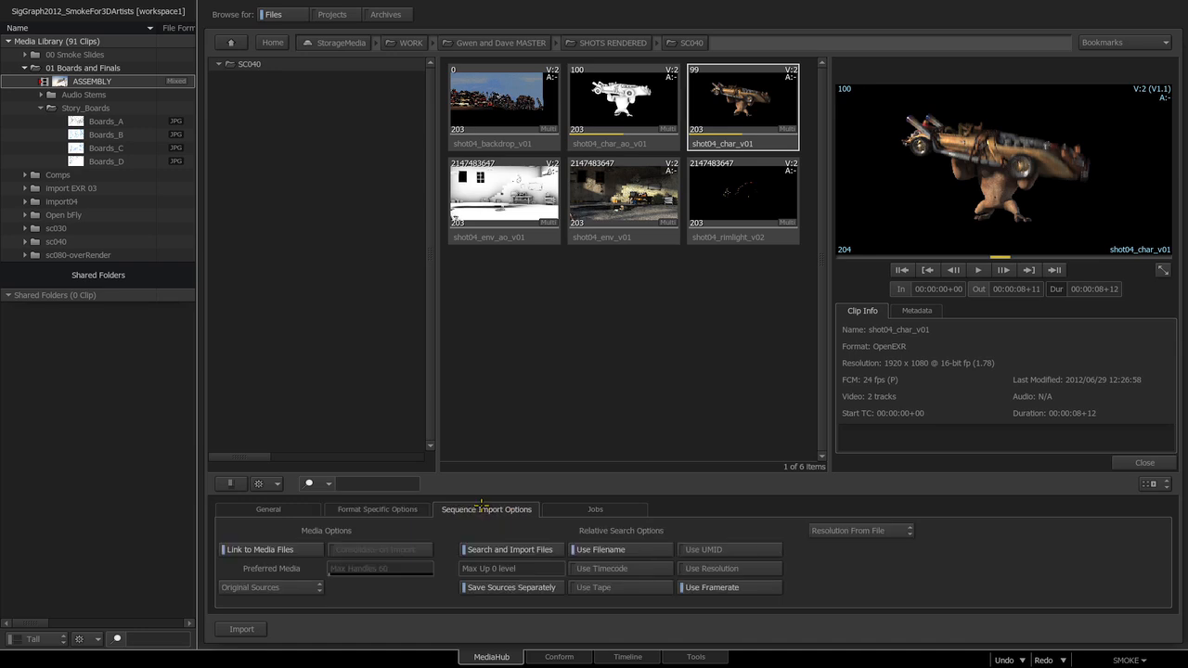
left_click(401, 511)
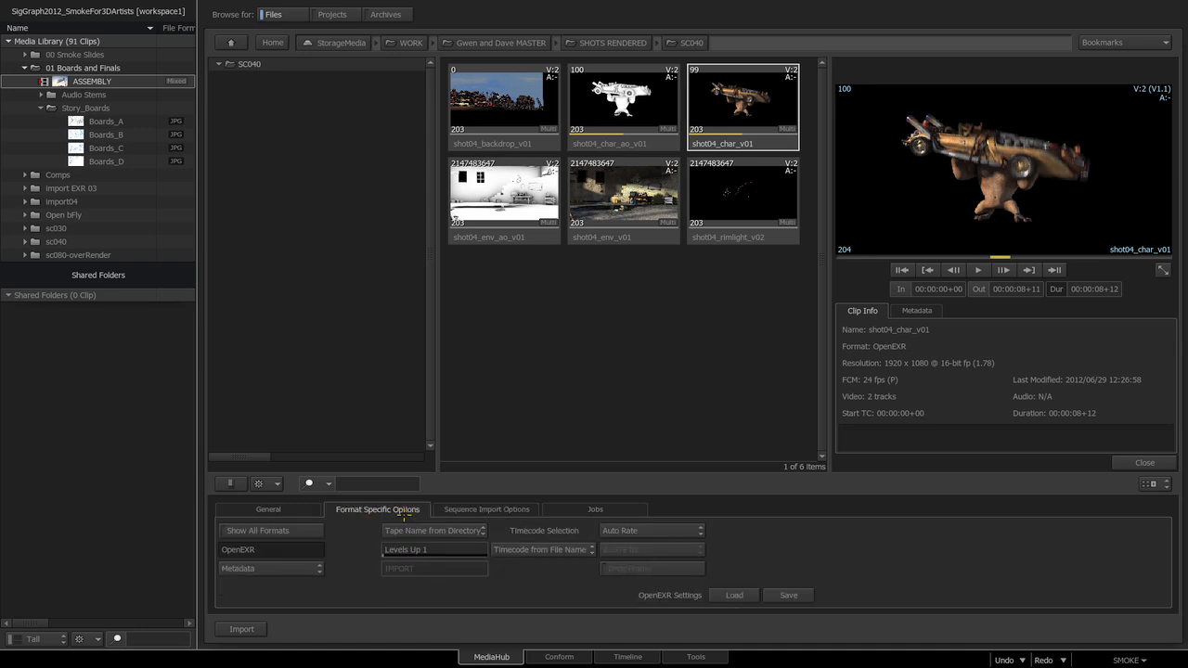
left_click(617, 530)
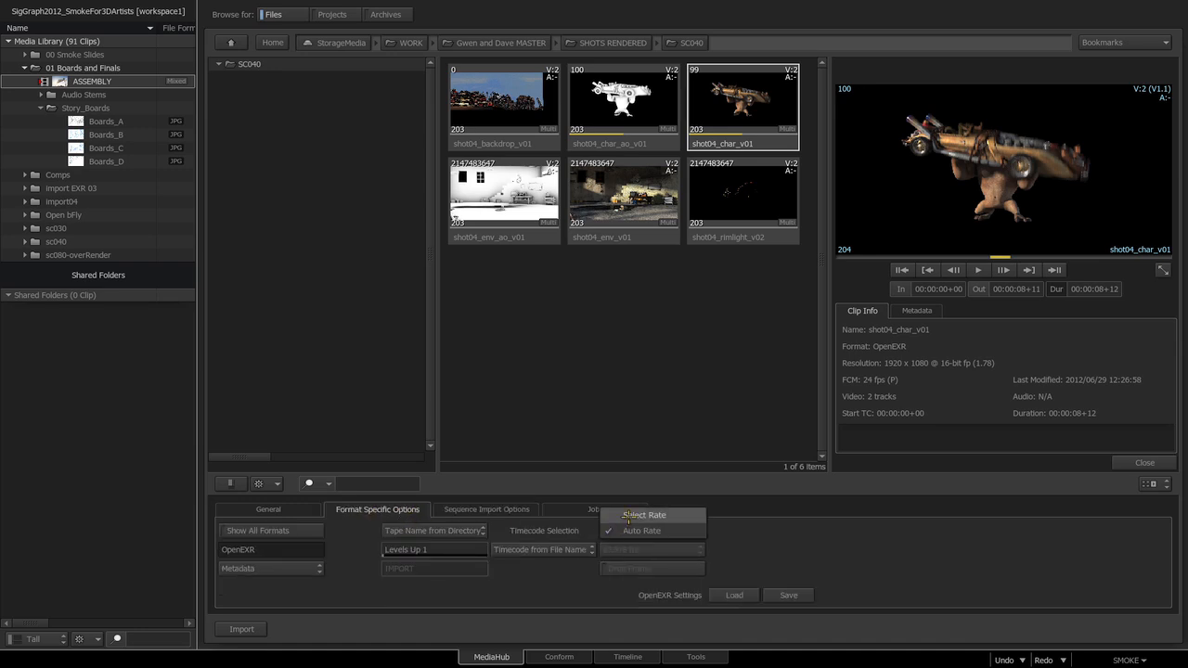
left_click(649, 515)
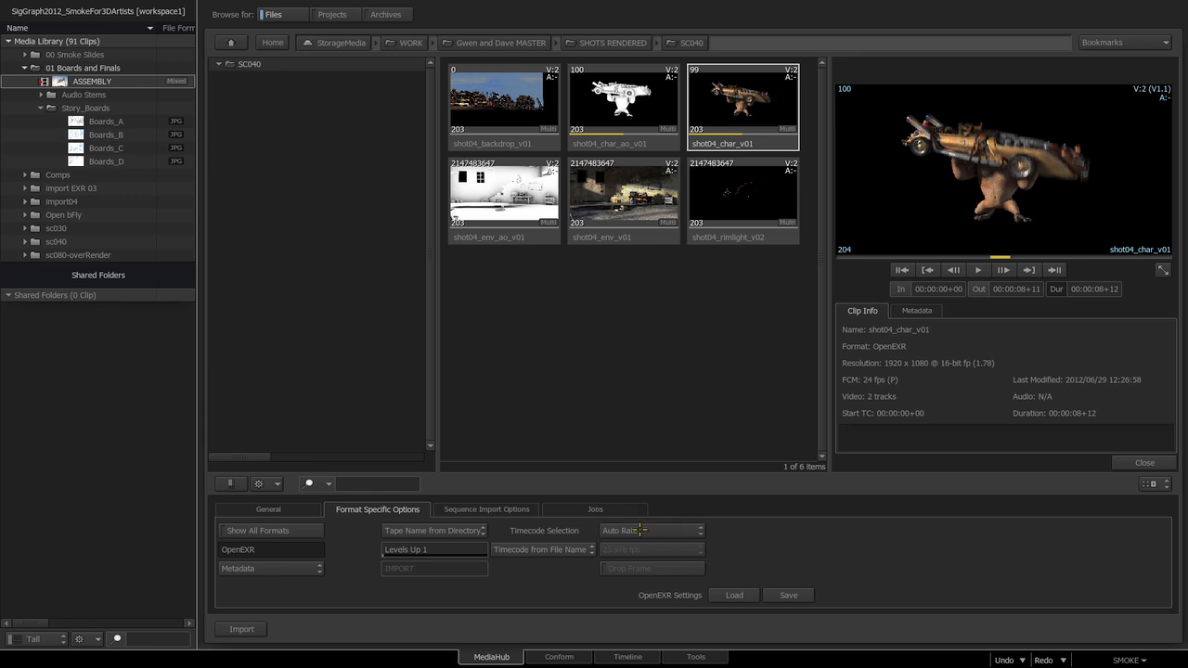
left_click(627, 549)
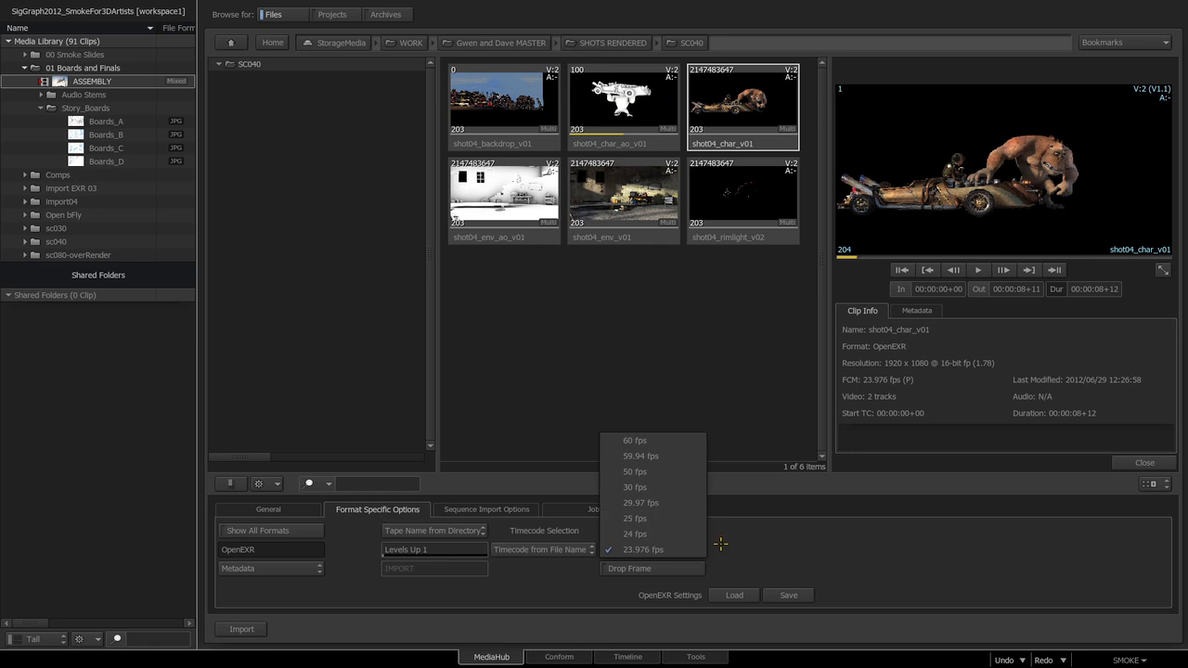
left_click(642, 550)
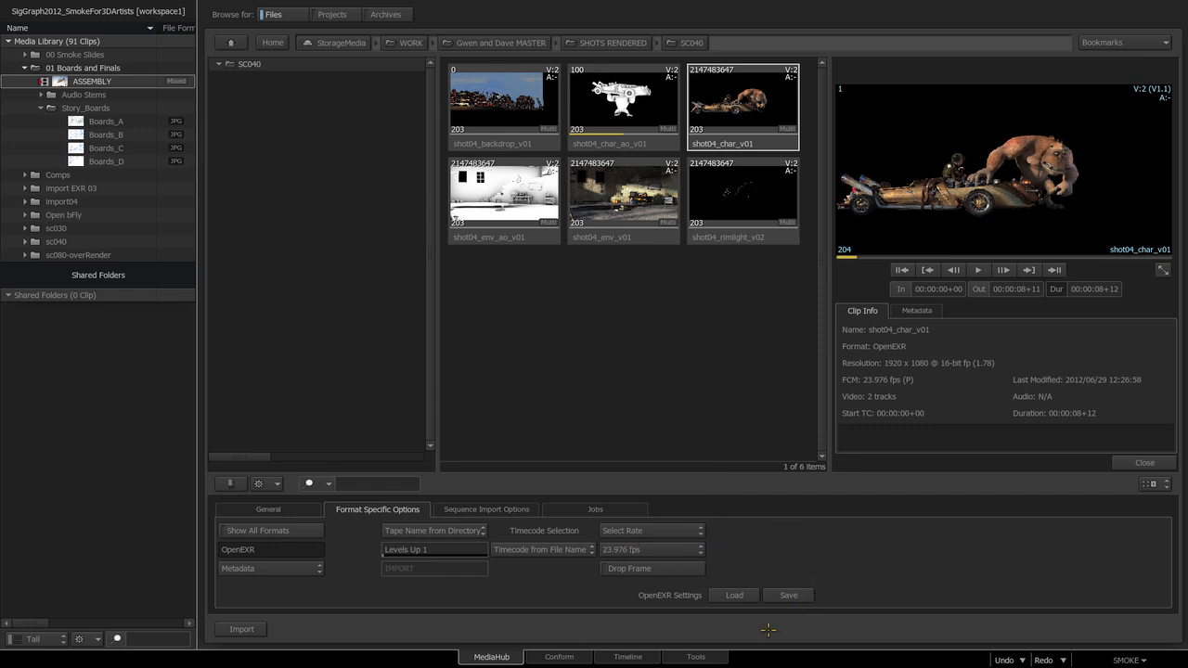
Step: Set the OpenEXR timecode selection to Auto Rate and collapse the 01 Boards and Finals folder in the Media Library
left_click(626, 536)
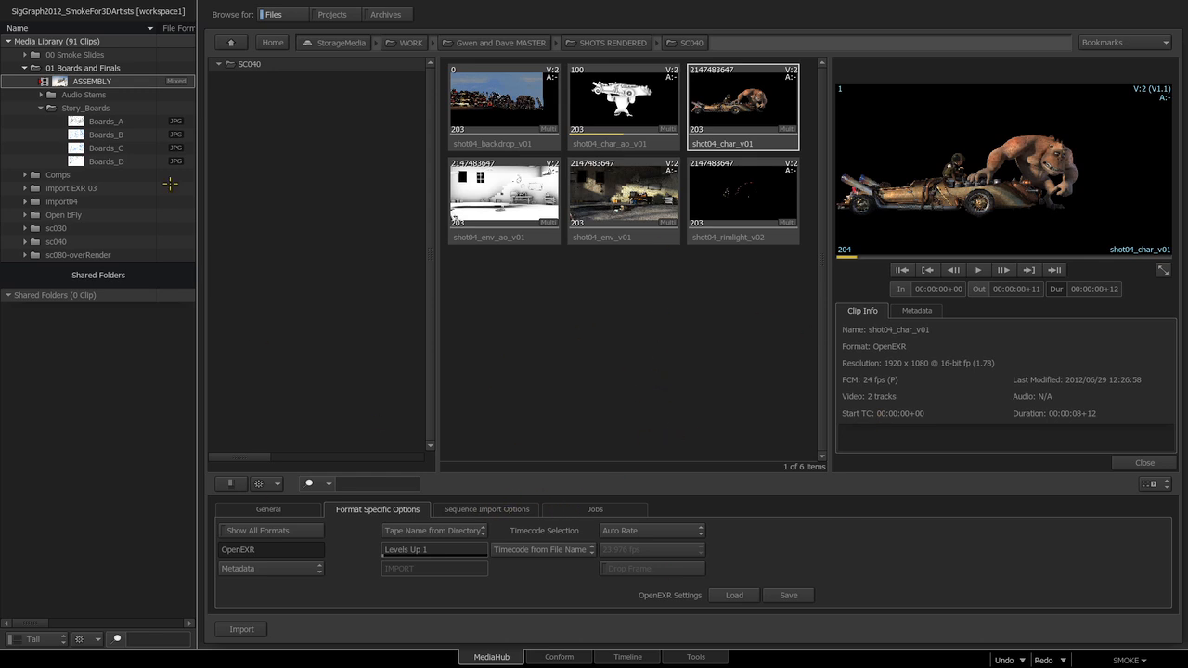
left_click(25, 68)
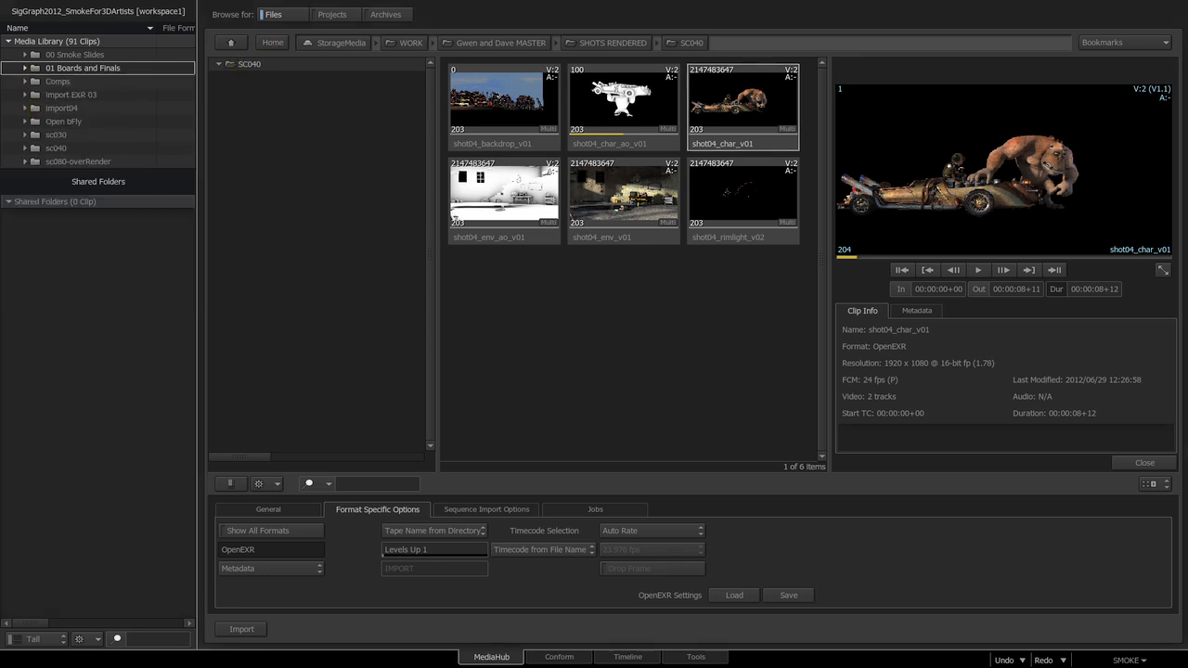
Step: Import the whole SC040 folder from SHOTS RENDERED into the Media Library and display the general import options
left_click(519, 145)
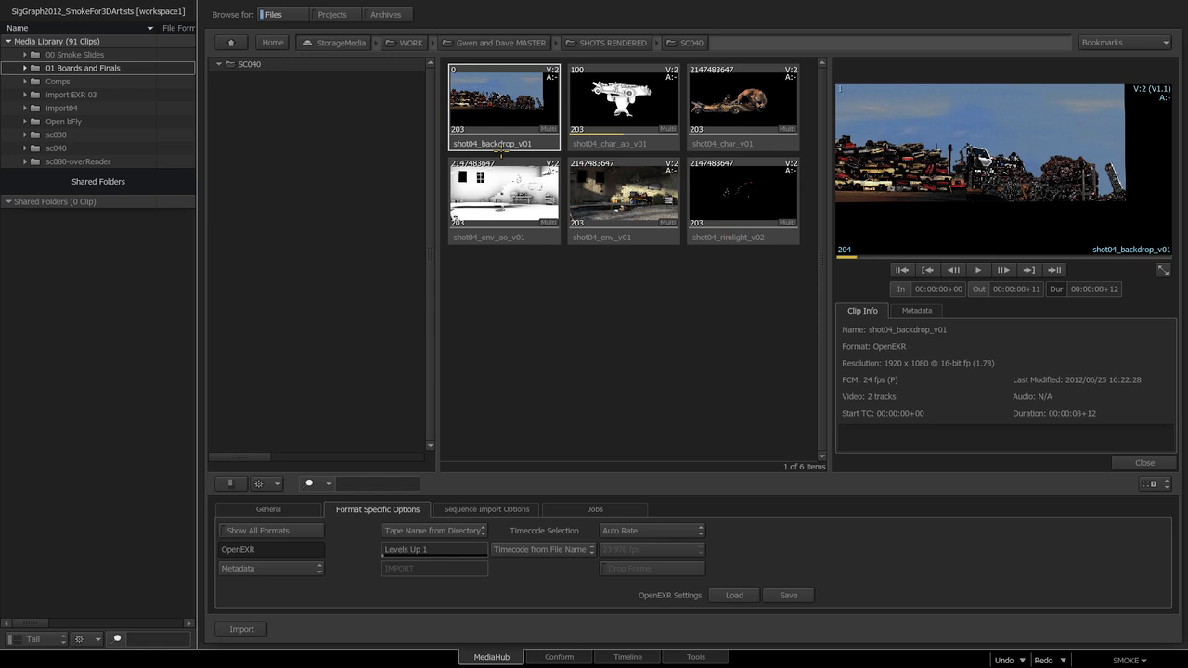
mouse_move(499, 144)
left_mouse_down()
mouse_move(334, 226)
mouse_move(500, 167)
mouse_move(506, 154)
left_mouse_up()
left_click(232, 42)
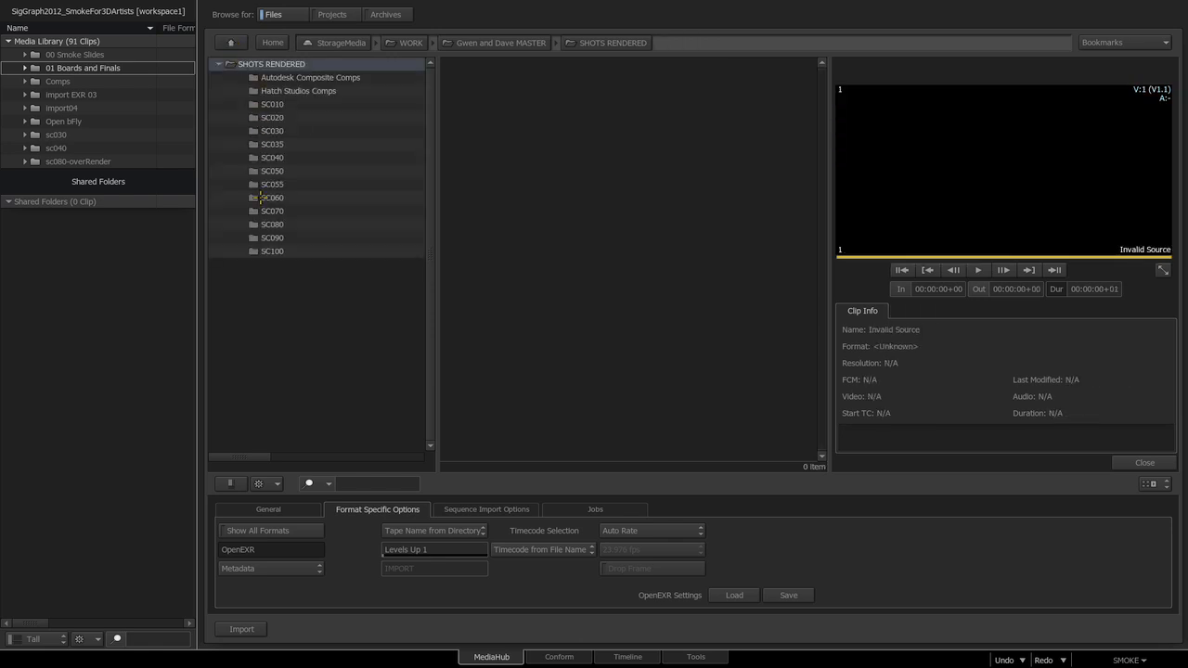
left_click(269, 157)
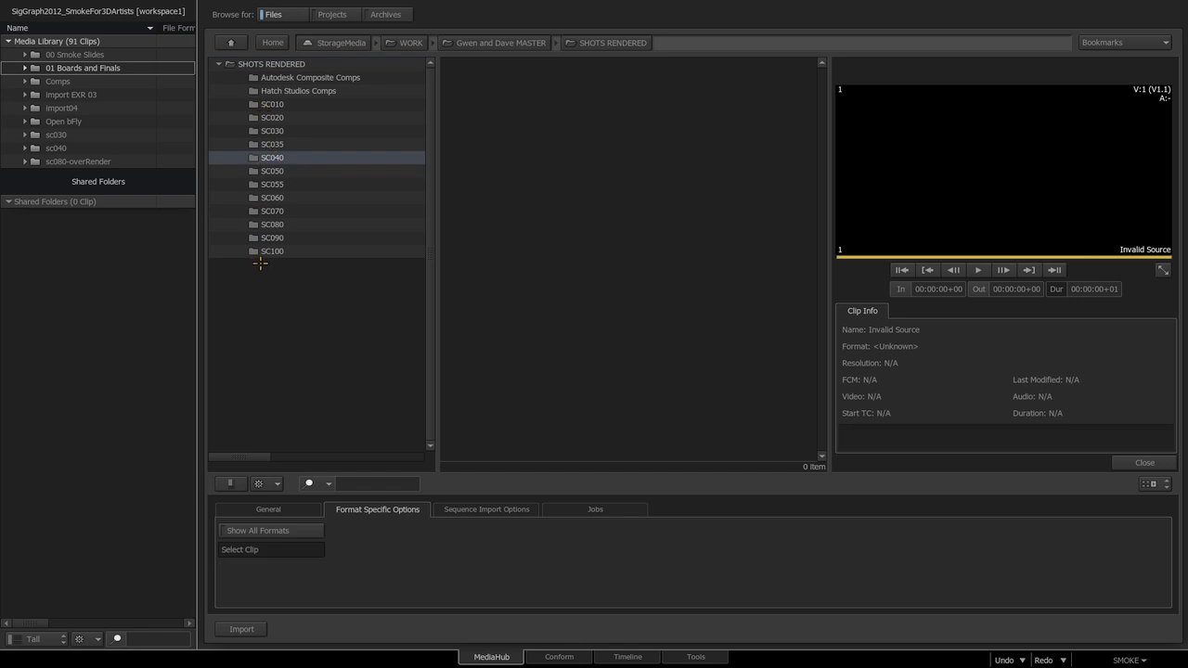
double_click(255, 158)
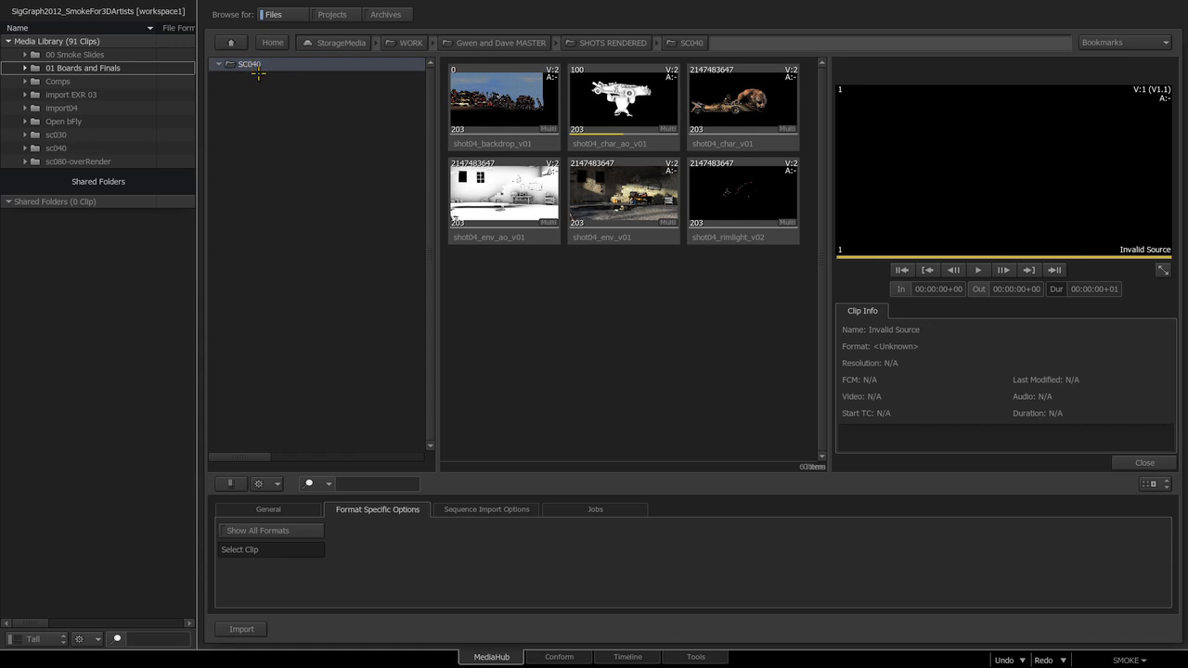
left_click_drag(233, 65, 81, 52)
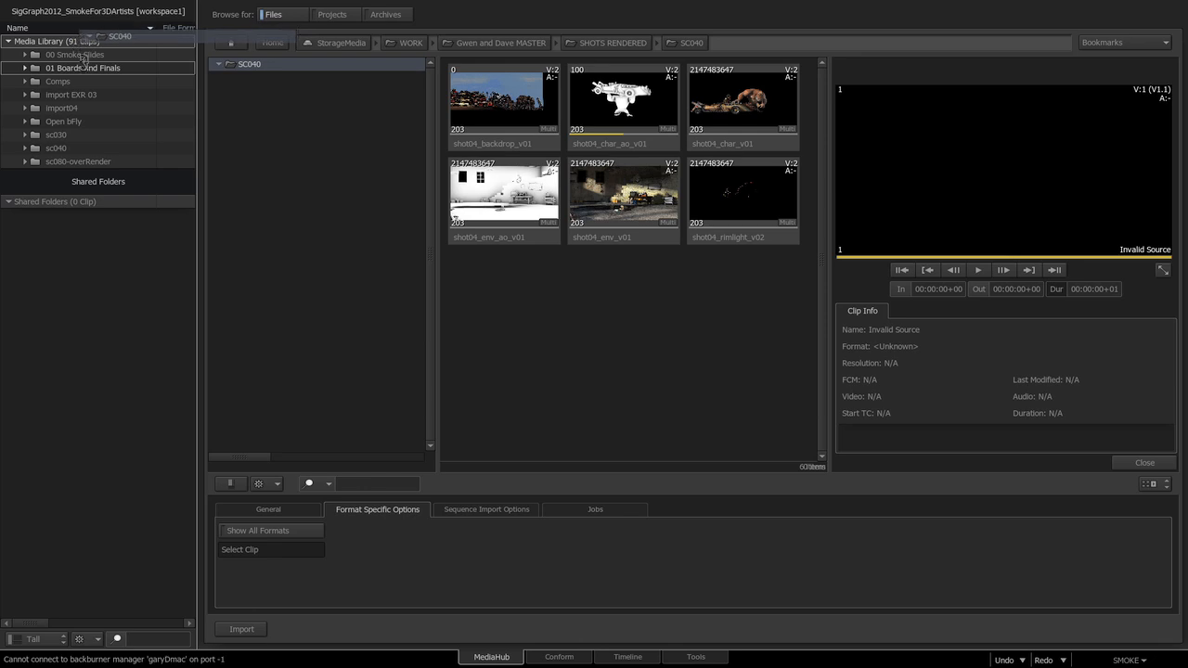
left_click(283, 507)
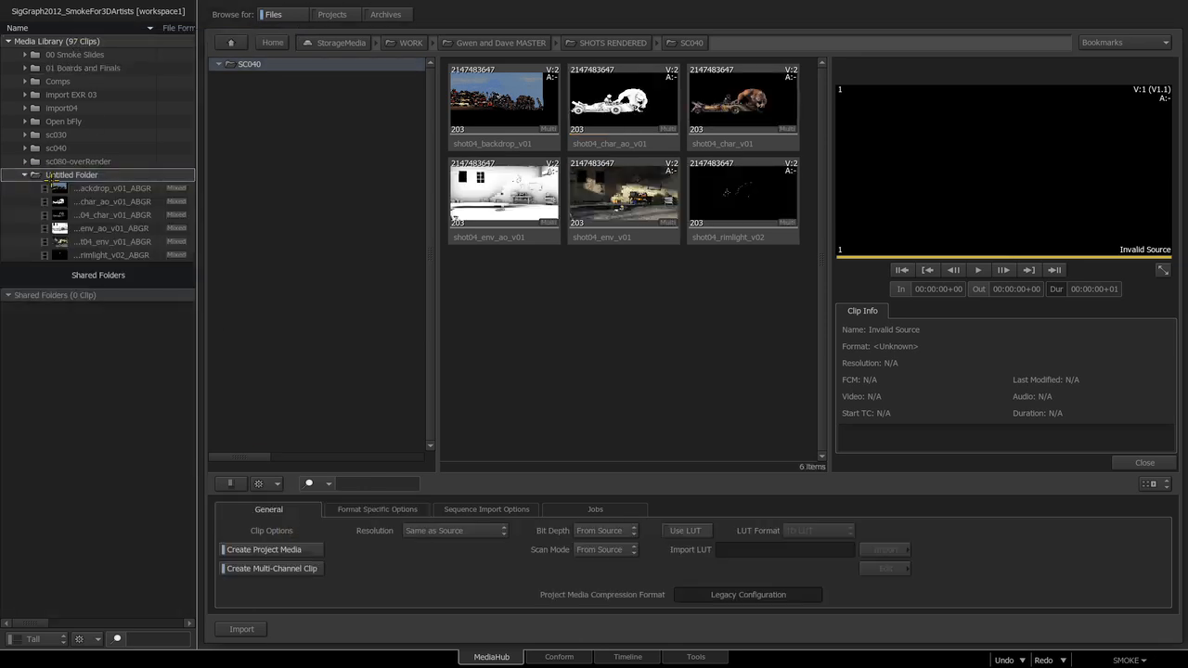
Step: Rename the newly imported Untitled Folder in the Media Library to Import040
left_click(57, 174)
left_click(56, 174)
left_click(99, 174)
double_click(114, 175)
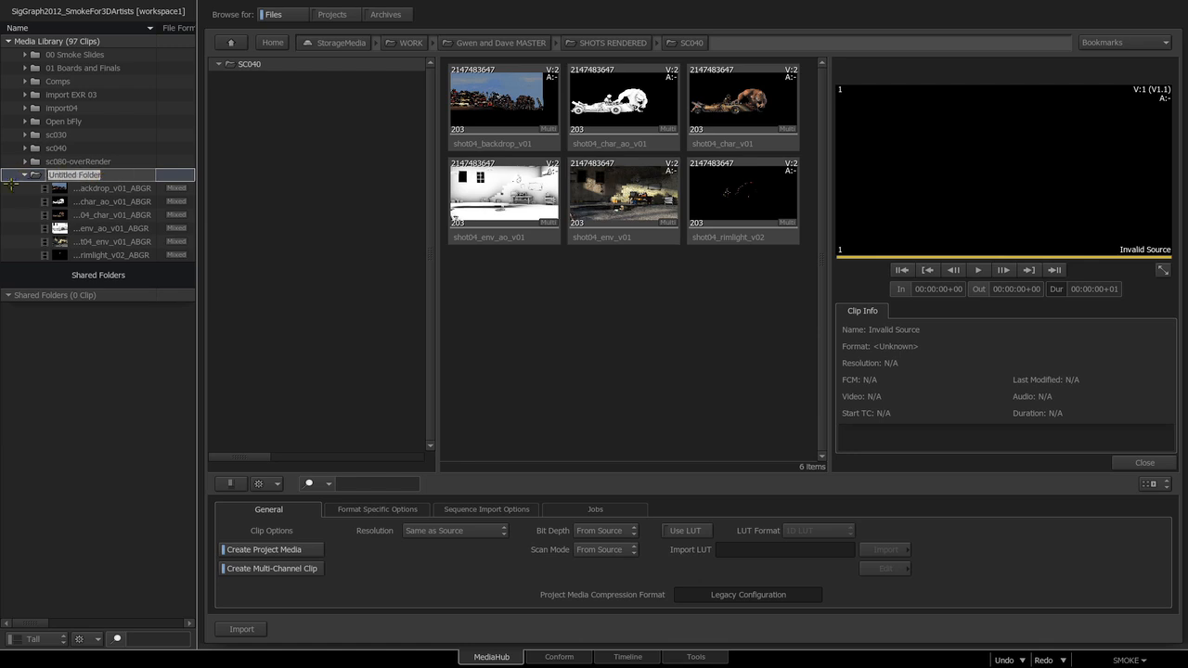
type("Import040")
key("Return")
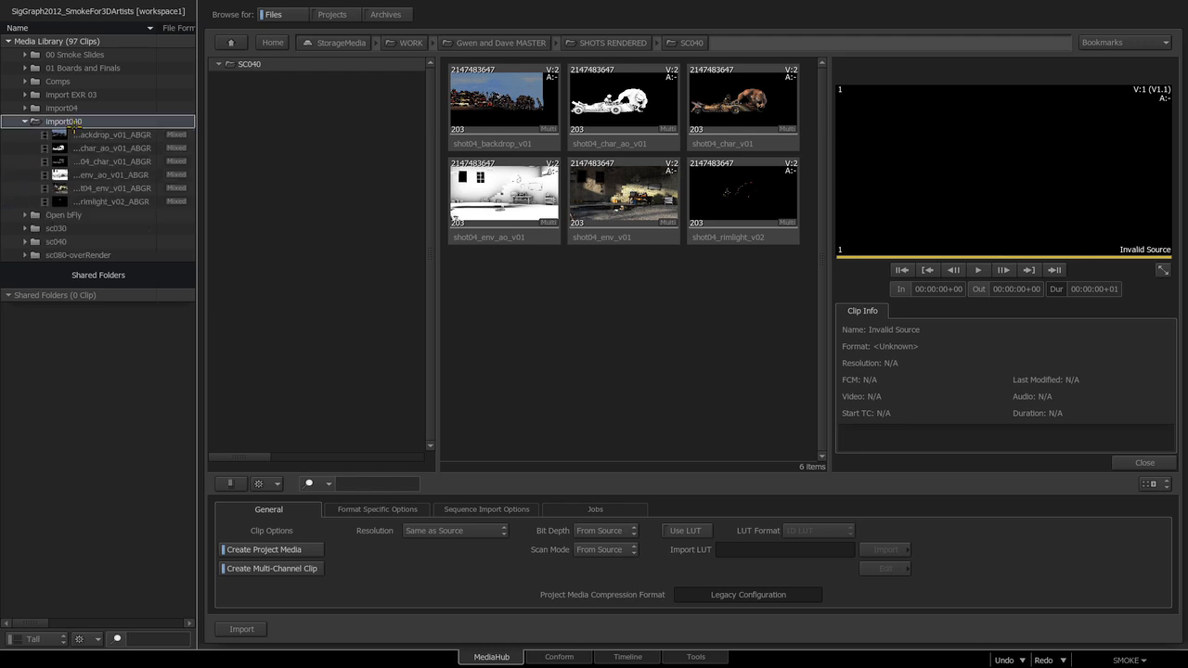
Step: Switch to the Timeline workspace and display the Import040 folder's clips as thumbnails
left_click(619, 652)
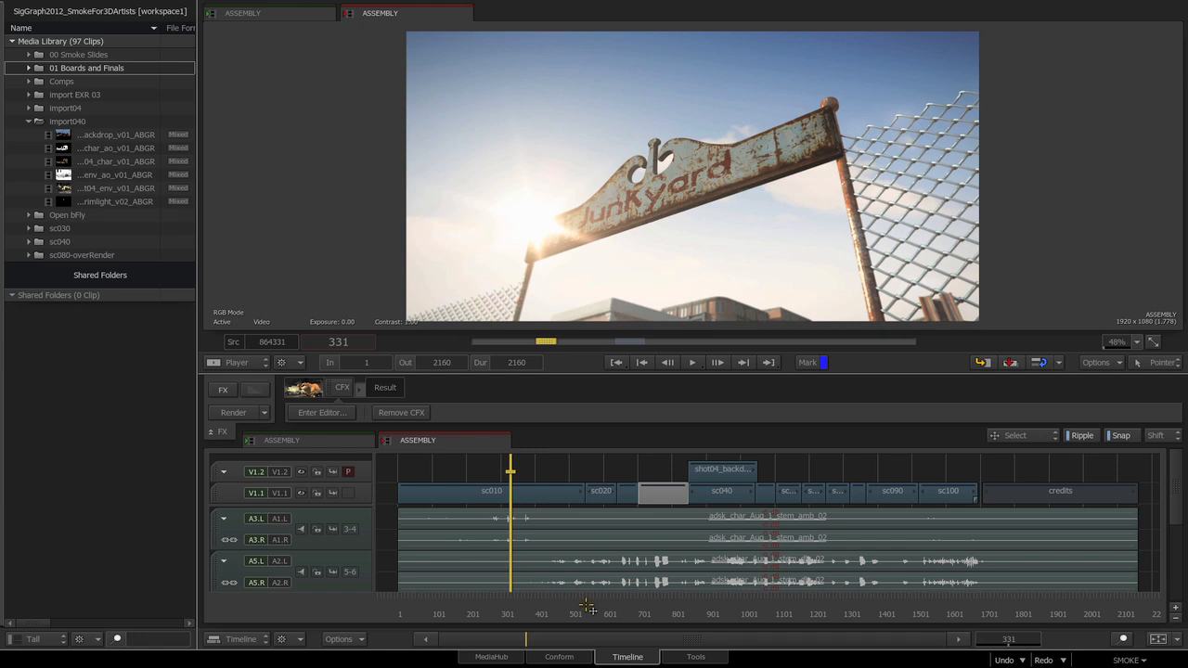
left_click(65, 121)
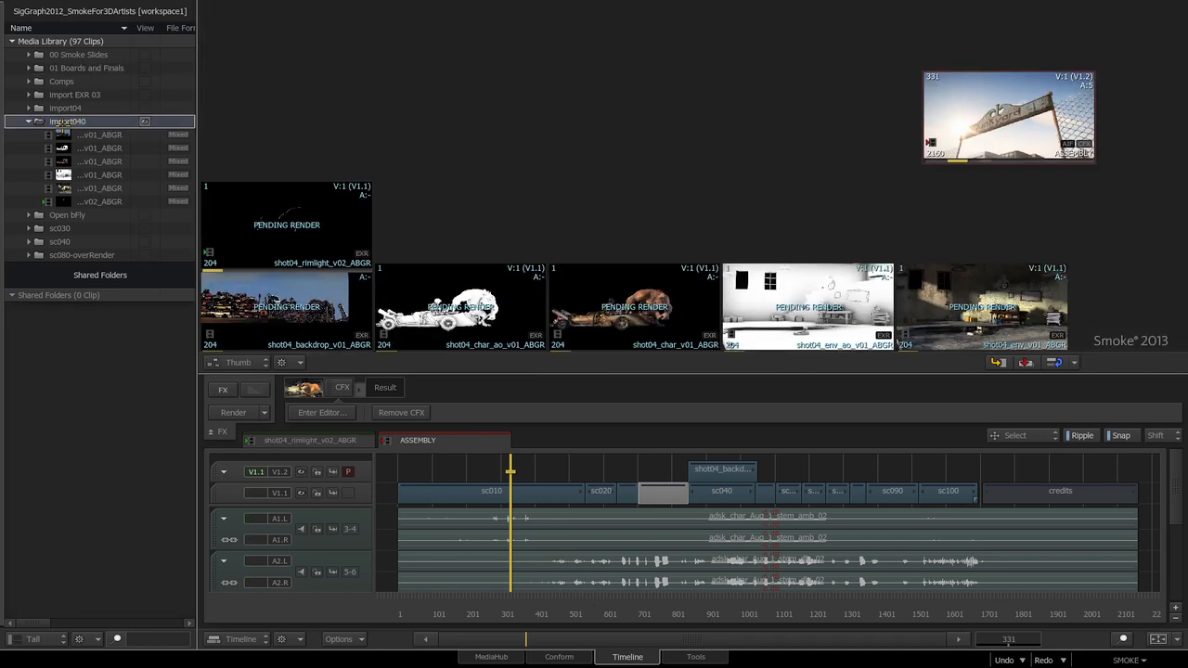
Step: Stack the shot04 backdrop, env and env_ao thumbnails together, with the character, rimlight and ASSEMBLY thumbnails moved away from them
left_click_drag(317, 225, 346, 166)
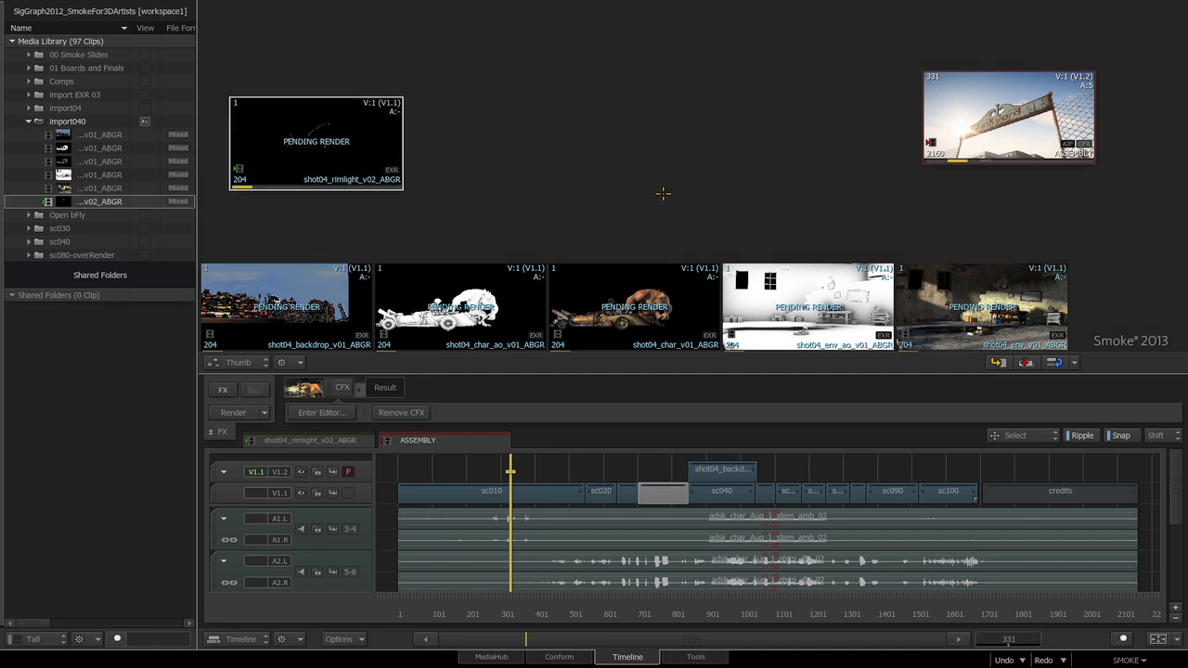
left_click_drag(968, 131, 1004, 81)
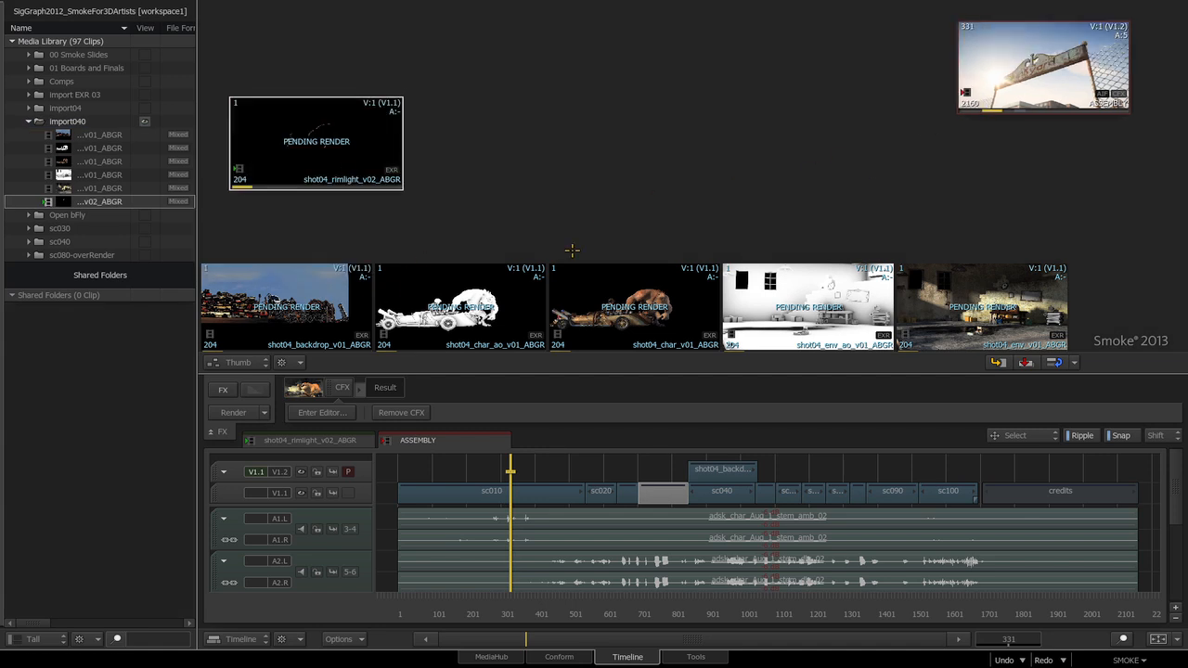
left_click_drag(294, 143, 384, 100)
left_click_drag(631, 297, 635, 174)
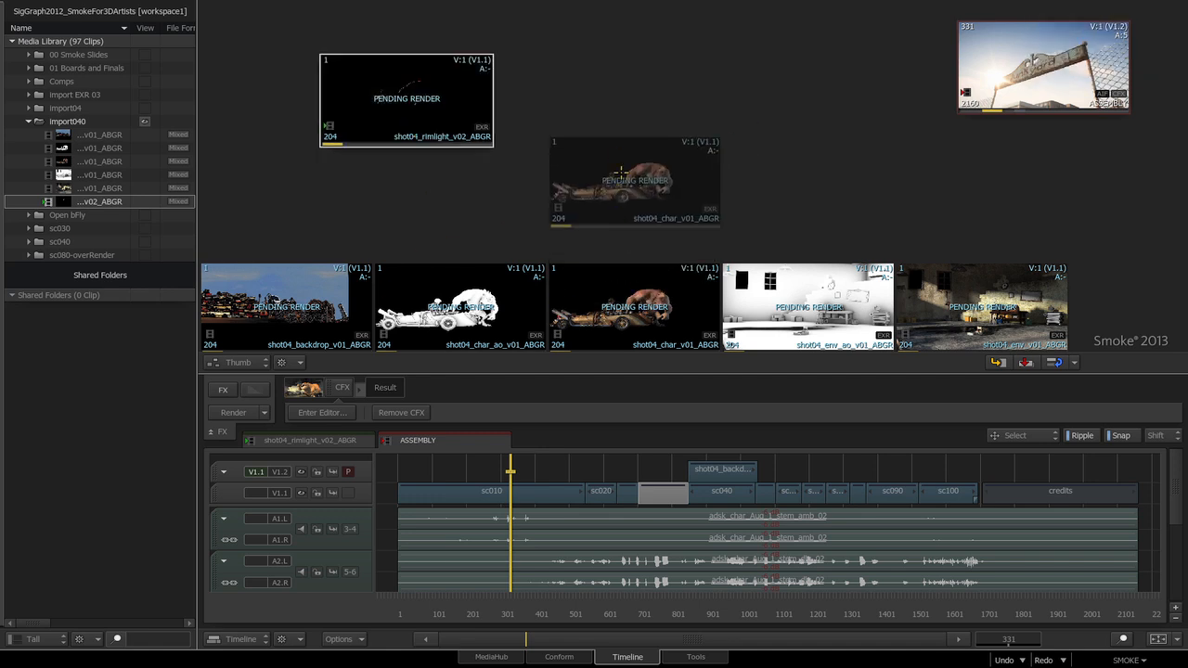
left_click_drag(816, 306, 801, 251)
left_click_drag(498, 322, 615, 291)
left_click_drag(981, 302, 297, 271)
left_click_drag(430, 251, 345, 256)
left_click_drag(799, 271, 399, 227)
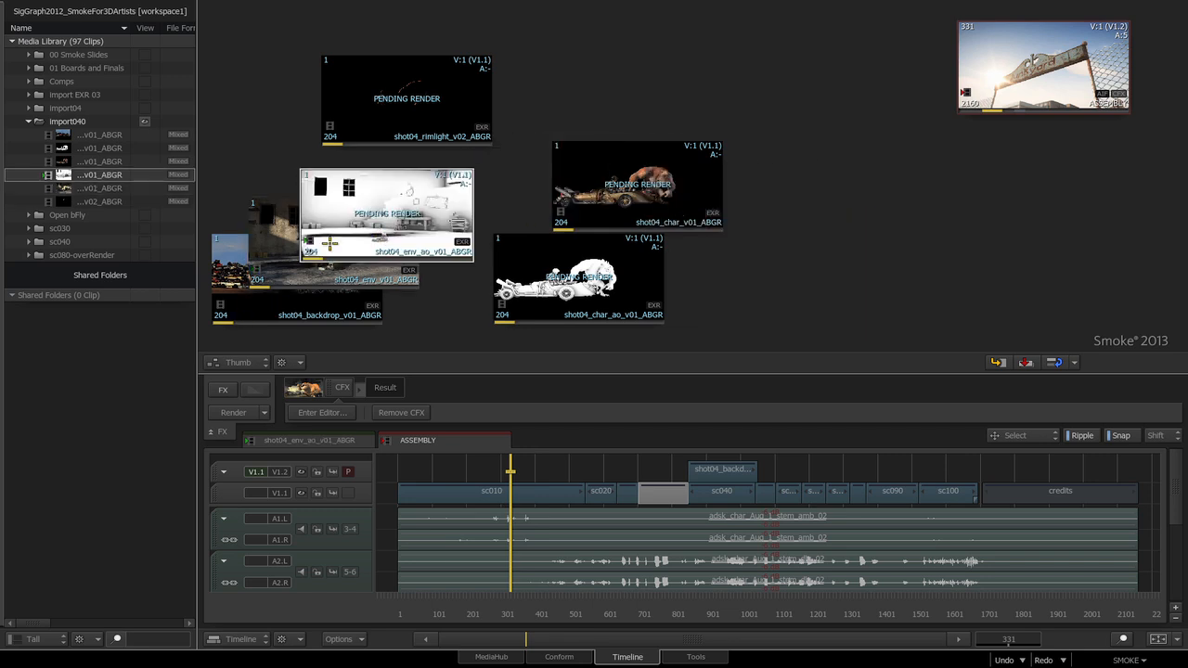
Step: Stack the shot04_char, shot04_char_ao and shot04_rimlight thumbnails in a second overlapping group apart from the environment clips
left_click_drag(653, 194, 805, 205)
left_click_drag(576, 279, 771, 277)
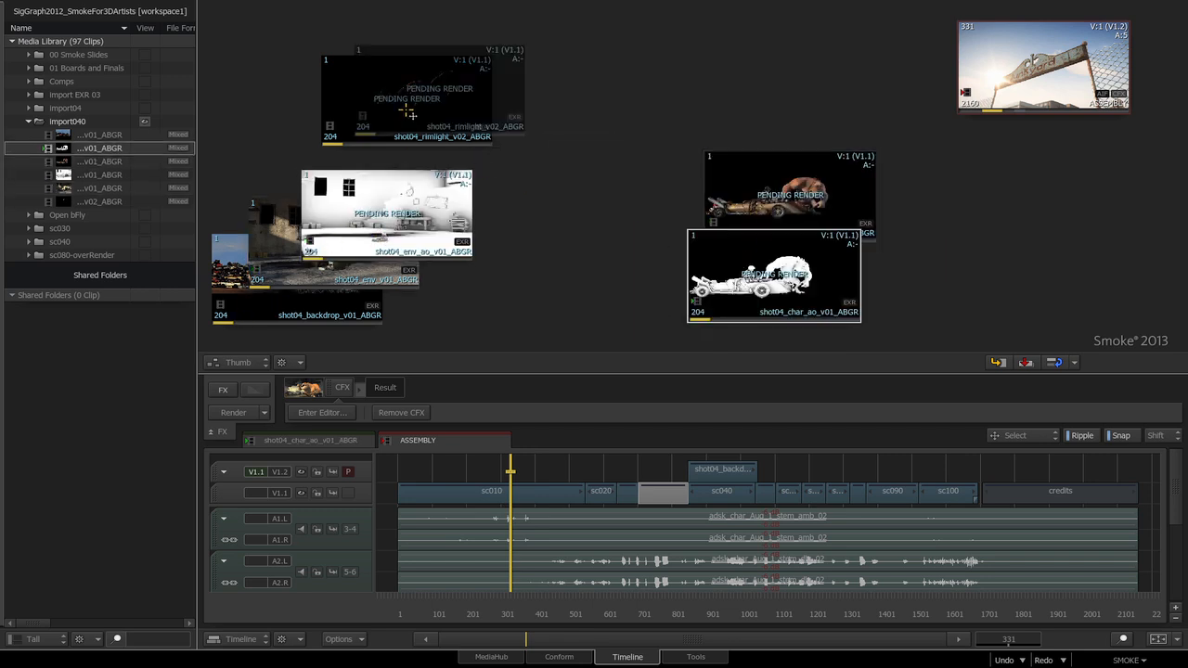
left_click_drag(408, 97, 609, 97)
left_click_drag(794, 276, 887, 222)
left_click_drag(757, 186, 643, 241)
left_click_drag(848, 243, 718, 223)
left_click_drag(608, 98, 873, 162)
left_click_drag(676, 280, 645, 288)
left_click_drag(758, 241, 713, 244)
left_click_drag(870, 188, 731, 204)
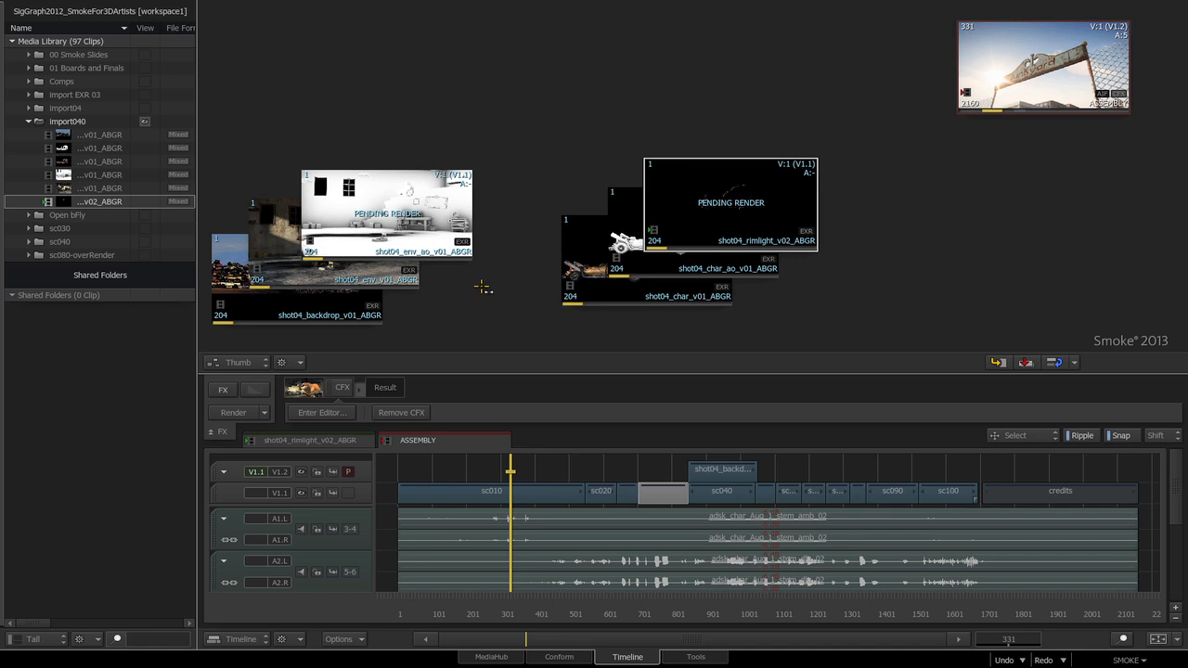
Step: Select each thumbnail stack as a group and reposition the character and environment stacks in the free area
left_click_drag(872, 139, 526, 330)
mouse_move(711, 232)
left_mouse_down()
mouse_move(759, 216)
mouse_move(829, 223)
left_mouse_up()
left_click_drag(558, 141, 200, 354)
left_click_drag(396, 248, 454, 220)
left_click(503, 242)
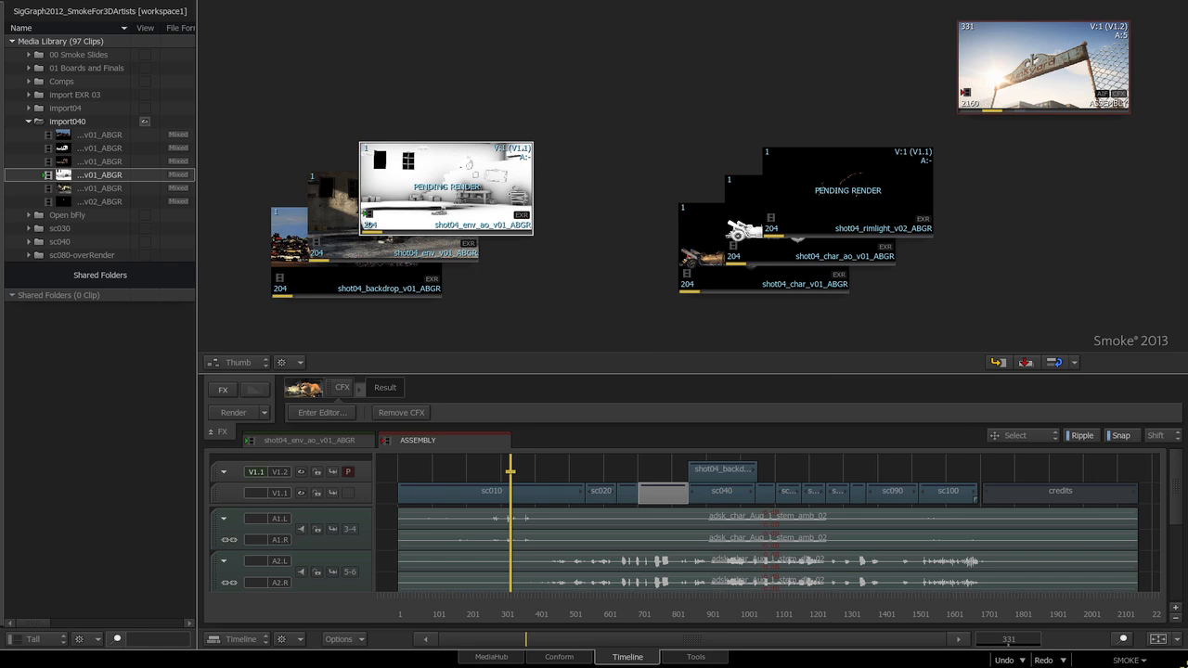
Step: Pull the shot04_env_ao_v01_ABGR thumbnail up out of the environment stack and display its clip information
left_click(58, 123)
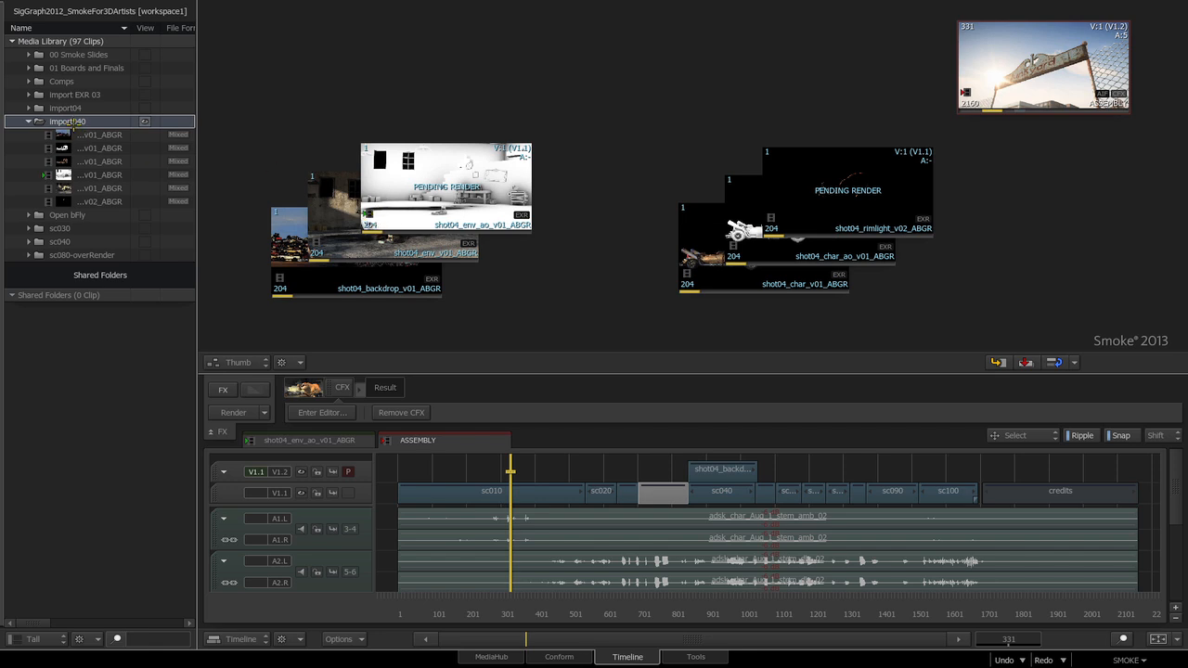
left_click_drag(424, 179, 466, 81)
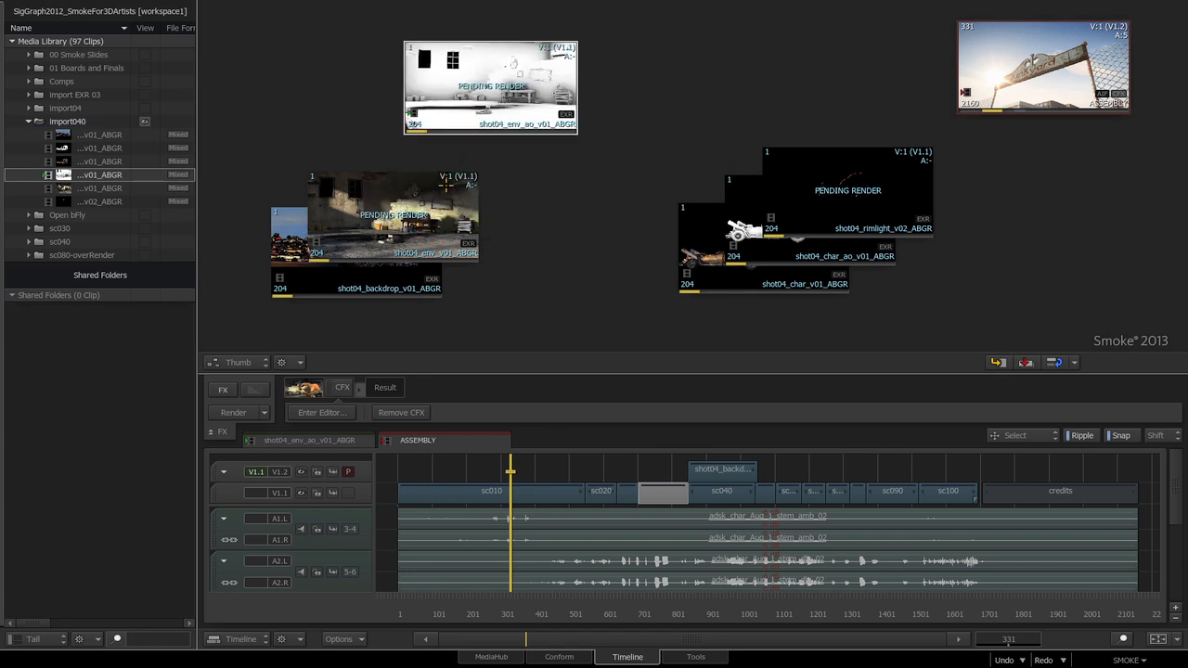
mouse_move(480, 109)
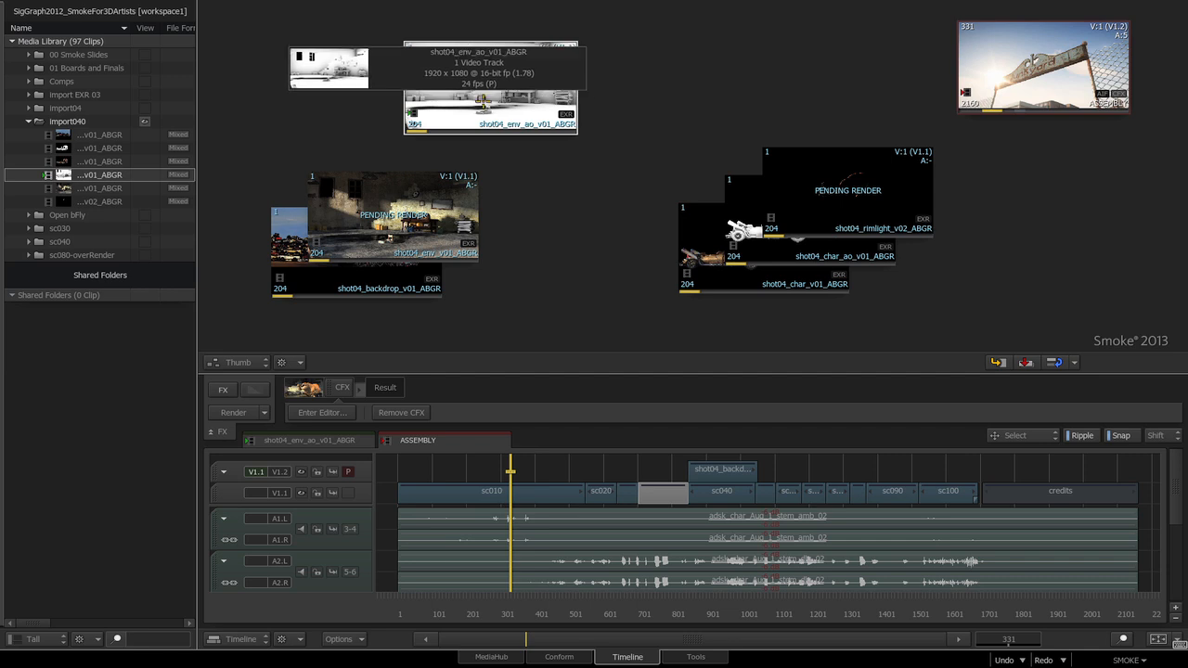
Step: Start a new sequence in the Import040 folder and name it shot04
left_click(71, 121)
right_click(72, 120)
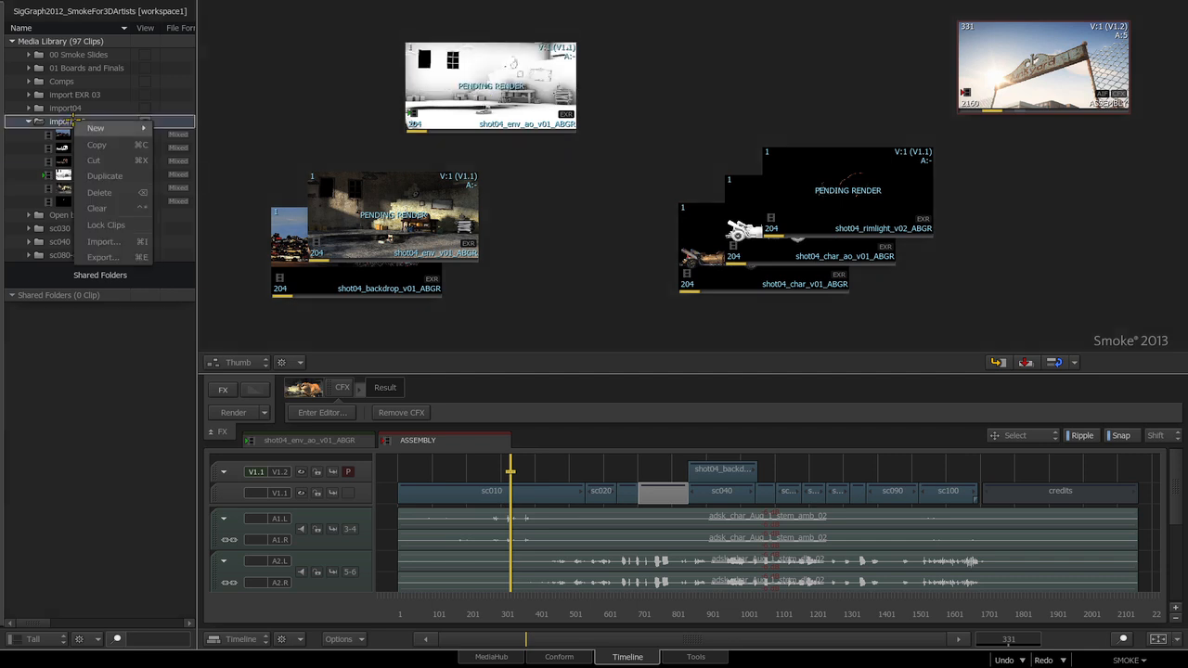
mouse_move(80, 127)
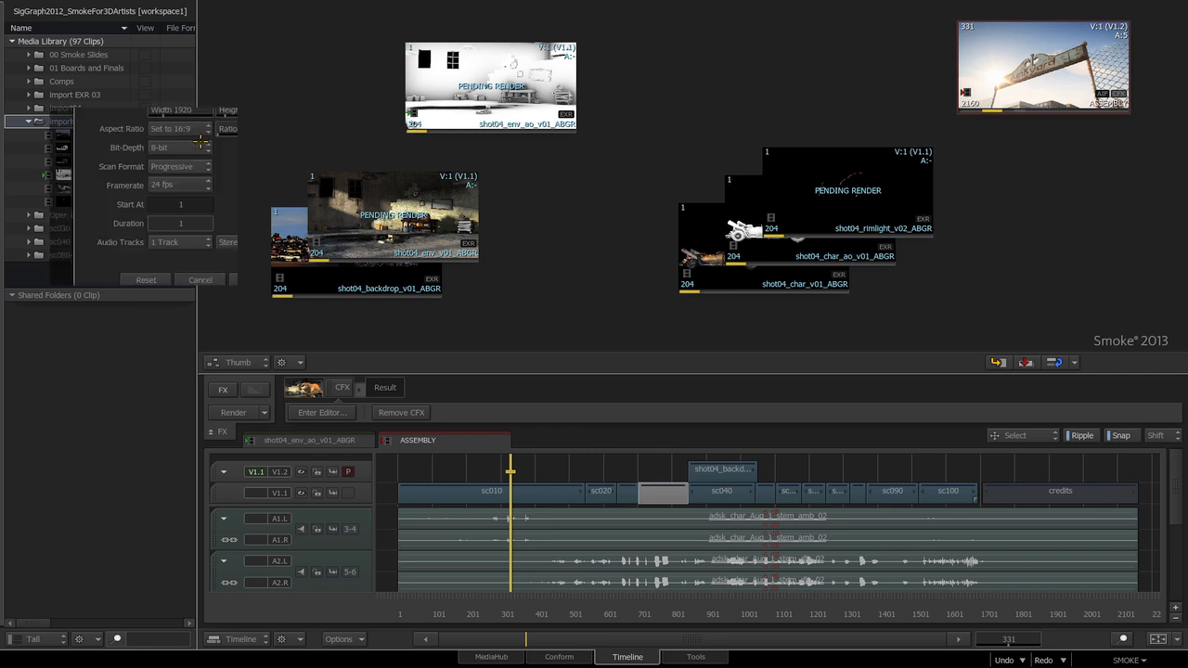
left_click(200, 142)
left_click(202, 53)
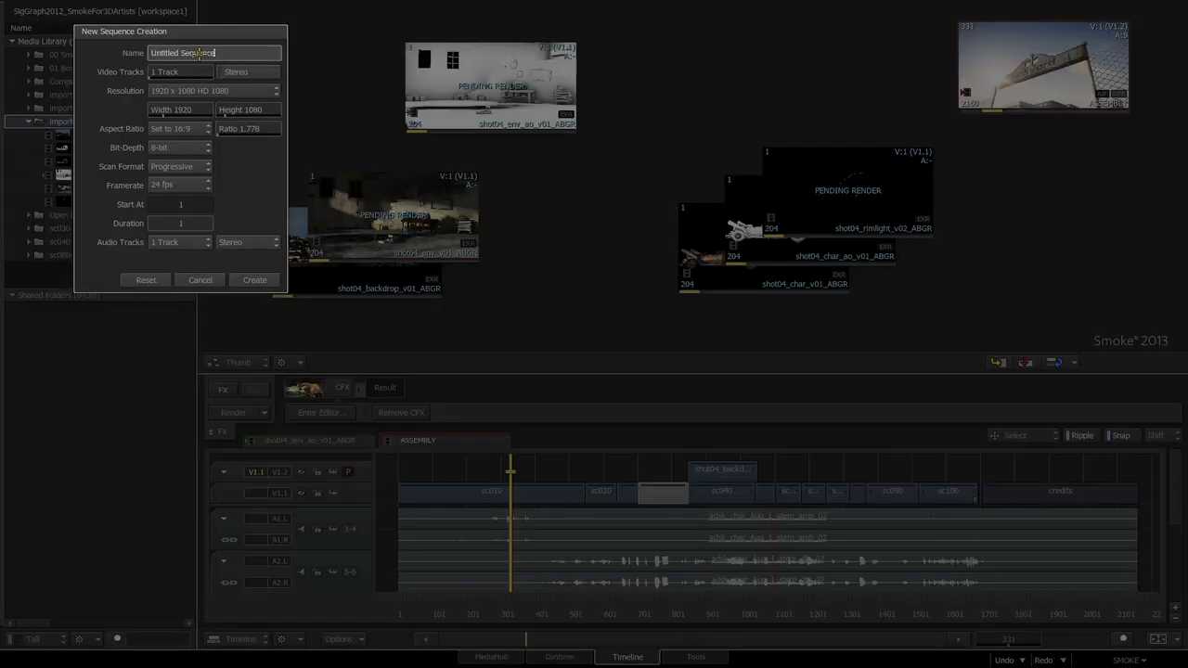
left_click_drag(232, 53, 134, 52)
type("shot04")
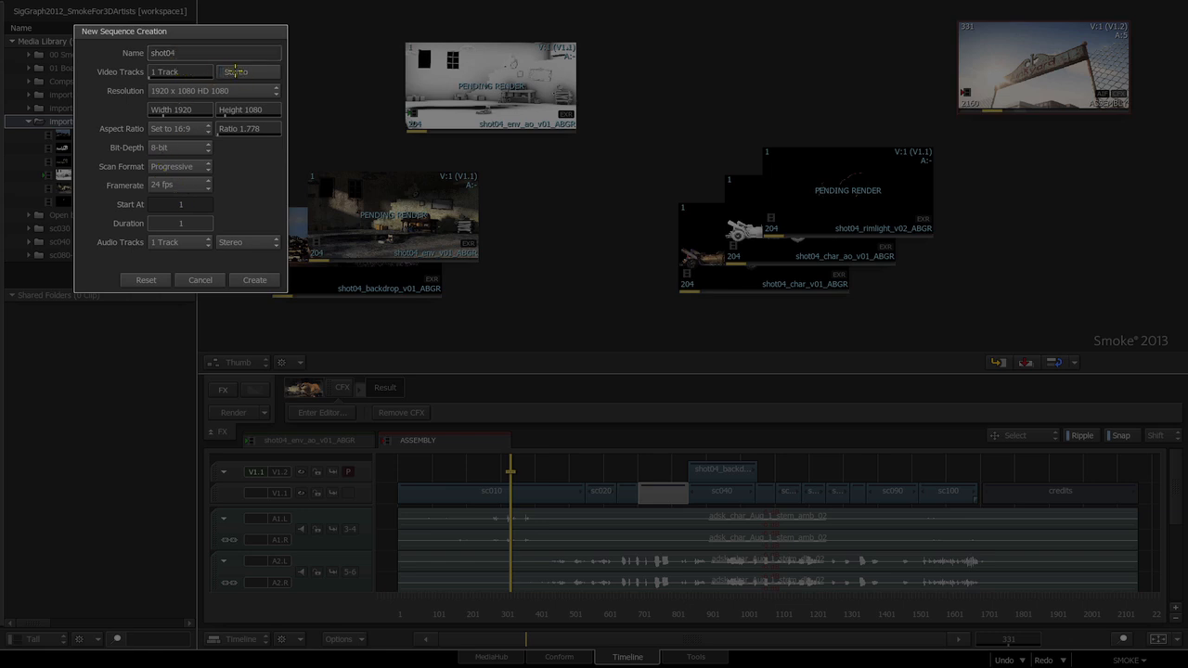
left_click_drag(238, 38, 248, 48)
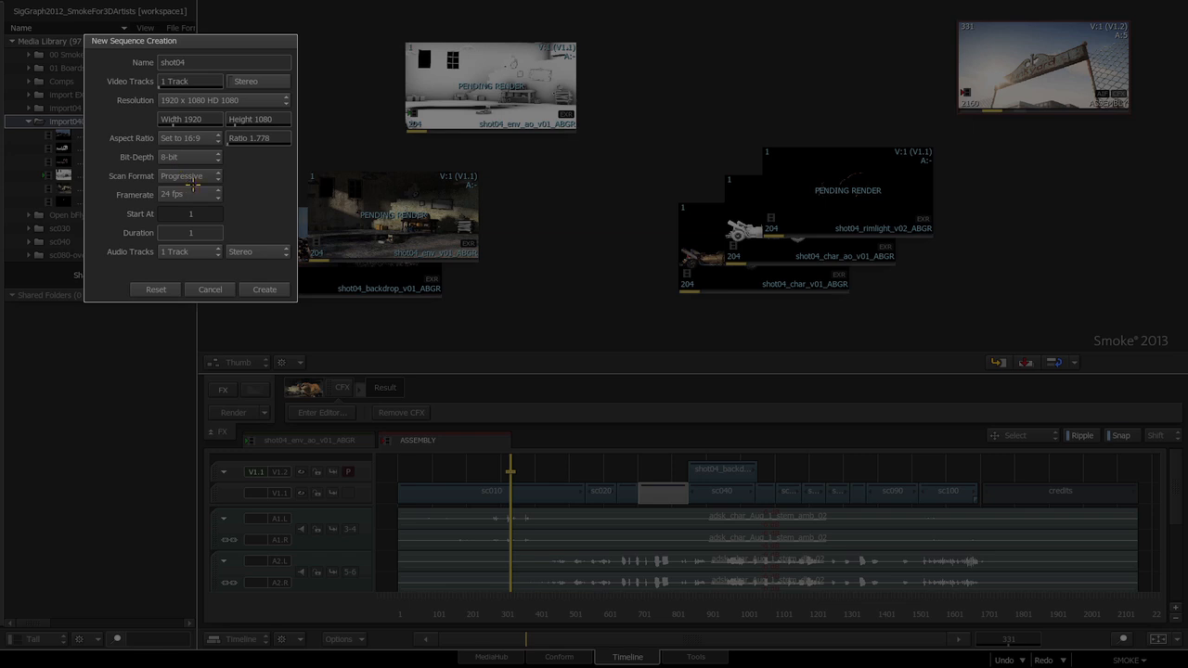
Step: Enter 2+04 as timecode for the new sequence's duration
left_click(197, 233)
left_click(178, 198)
left_click(174, 209)
left_click(159, 174)
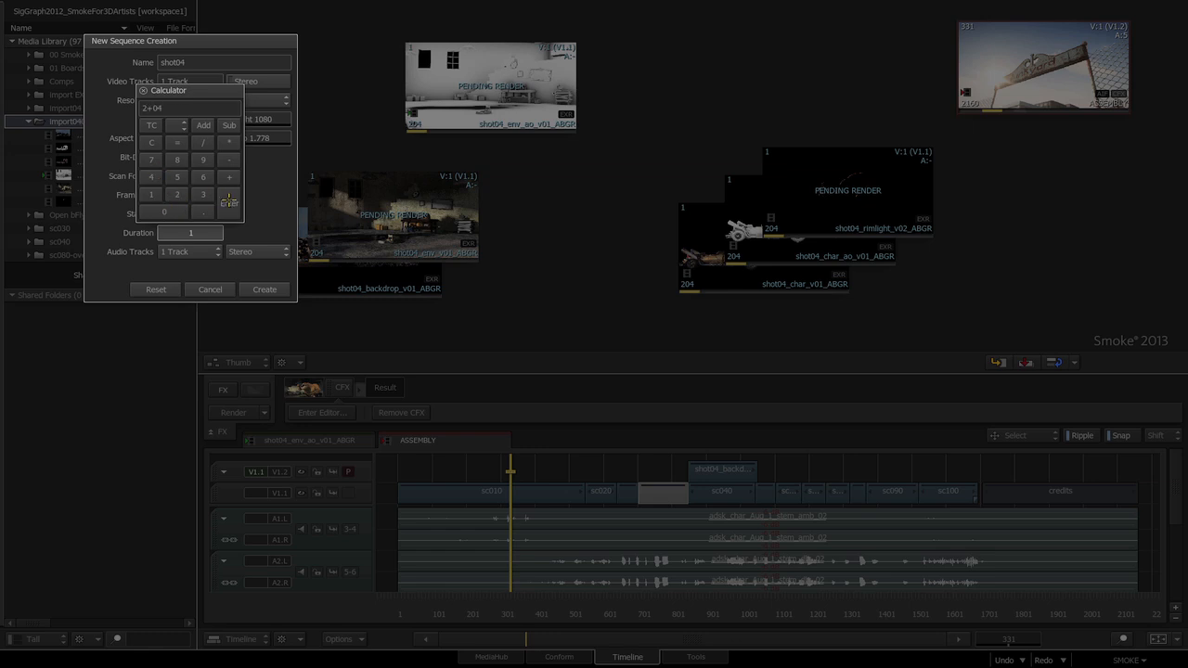
left_click(228, 203)
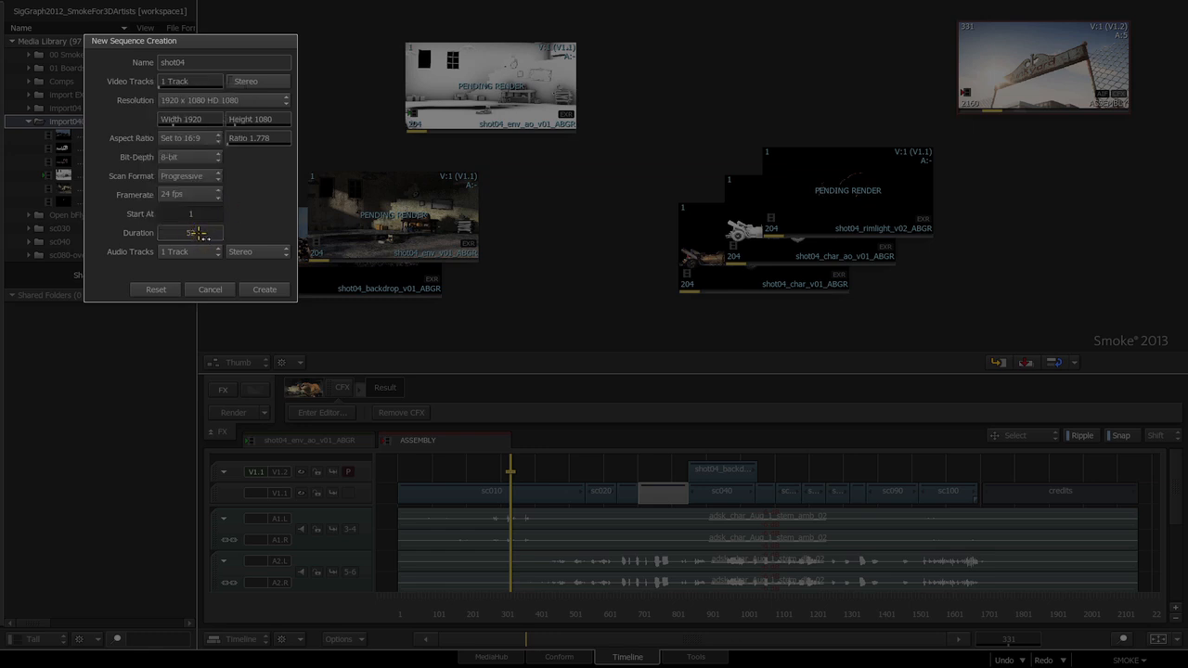
Step: Set the shot04 sequence's duration to 204 frames and create the sequence
left_click(200, 234)
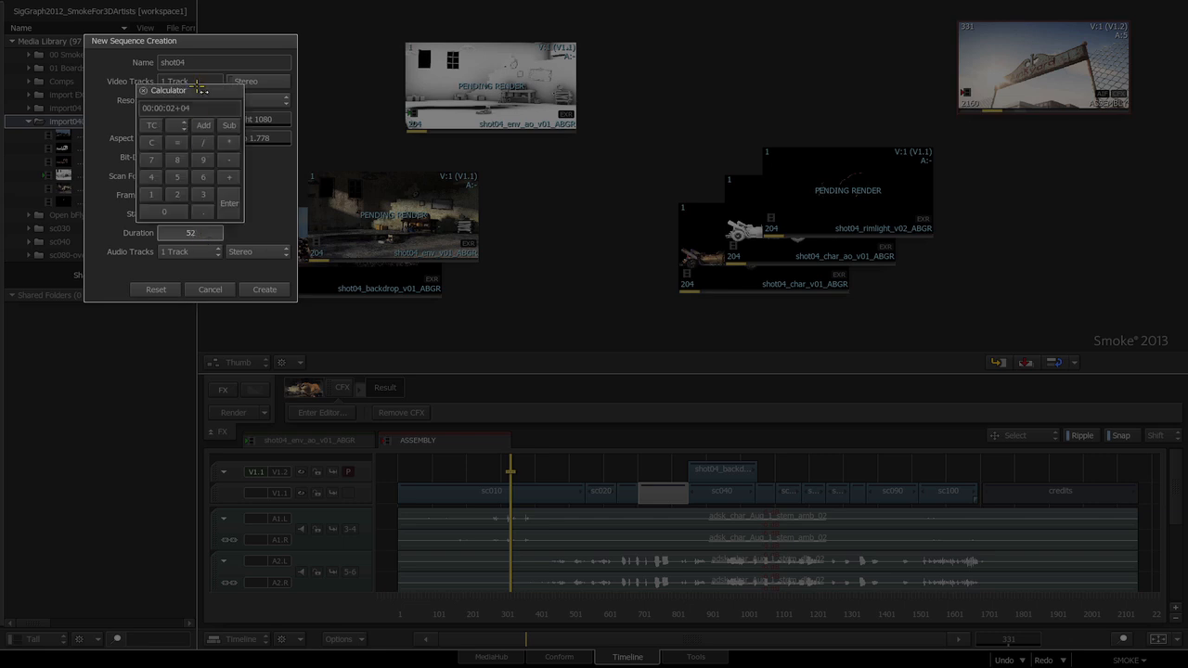
left_click(151, 123)
left_click(155, 127)
left_click(155, 127)
left_click(156, 142)
left_click(176, 193)
left_click(176, 193)
left_click(176, 193)
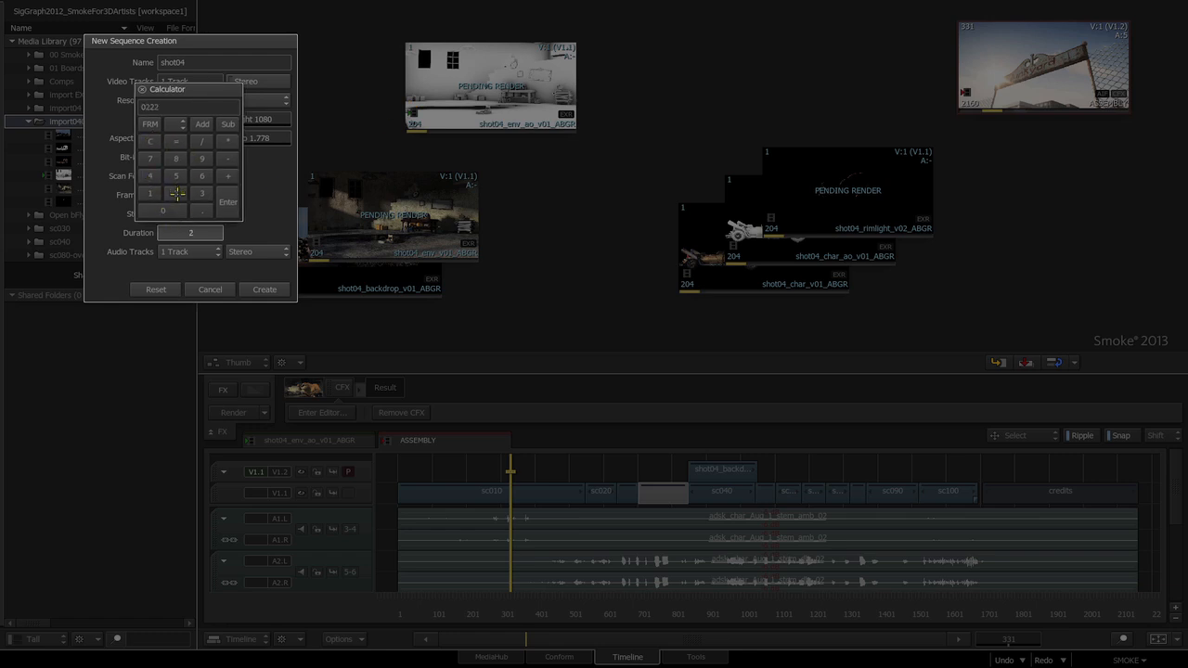
left_click(157, 141)
left_click(223, 210)
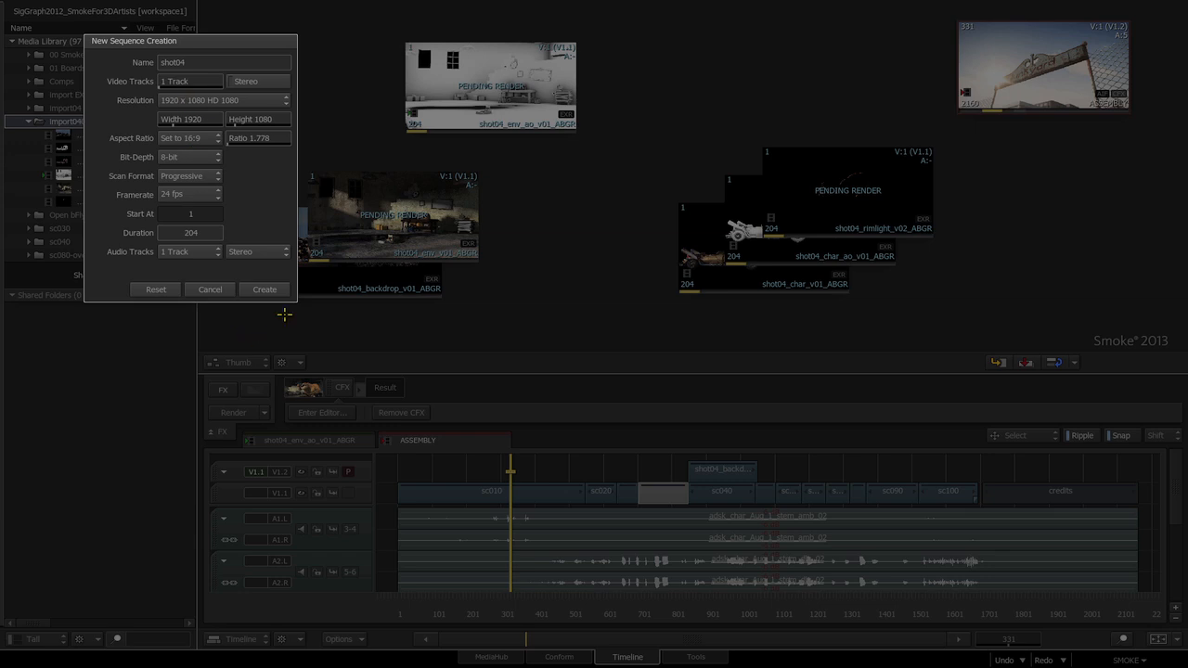
left_click(269, 289)
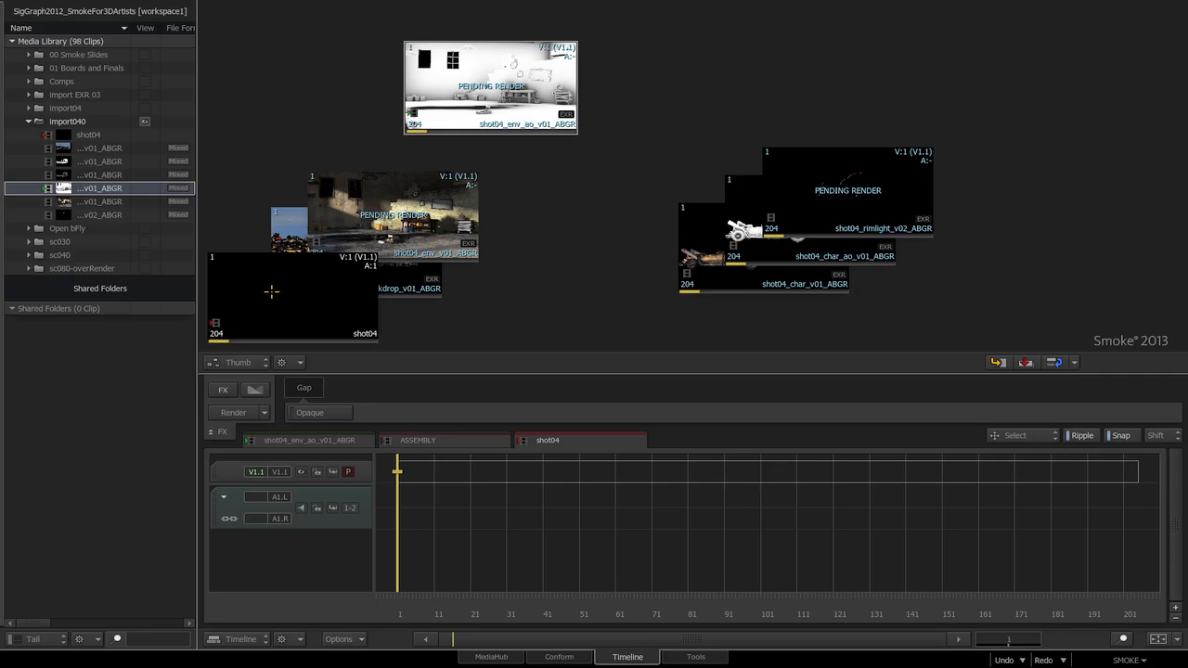
Step: Open the shot04 sequence in the player, and bring up the ASSEMBLY sequence in the timeline
double_click(74, 137)
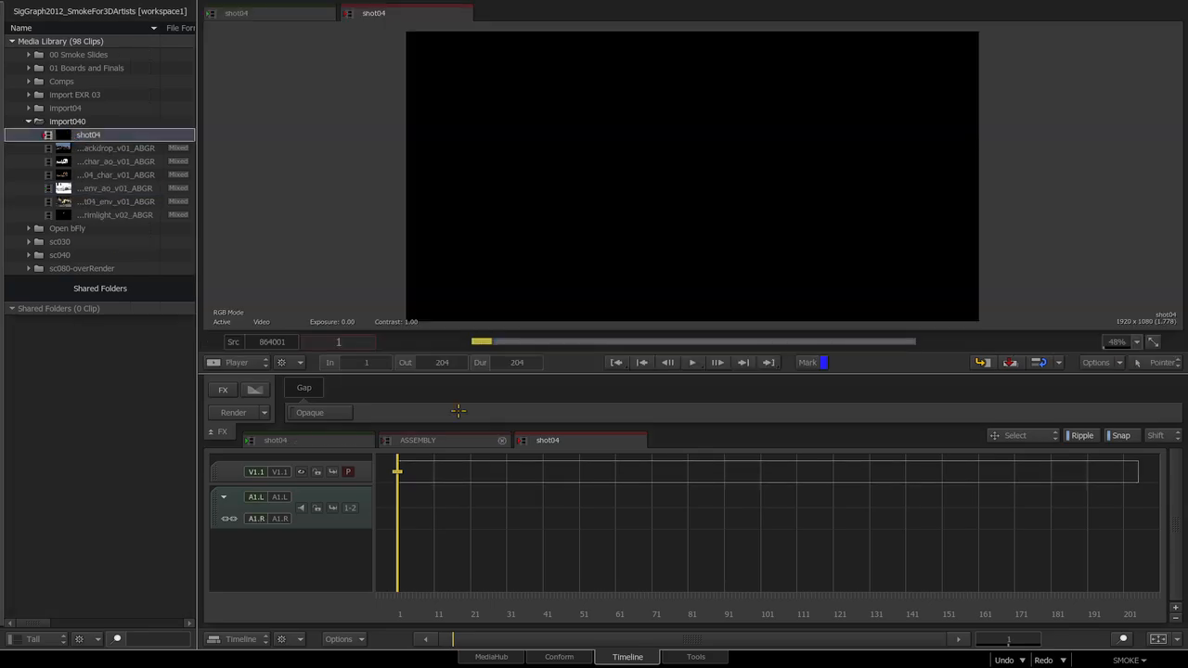
left_click(473, 438)
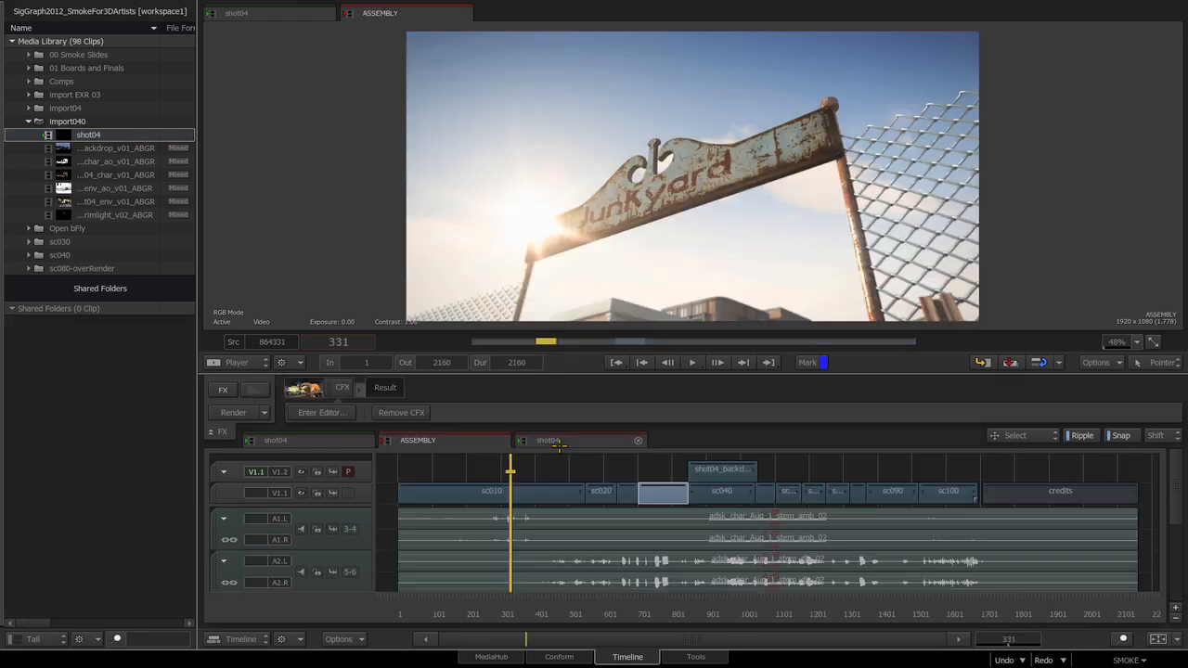
Step: Compare the ASSEMBLY and shot04 sequences in the timeline, ending on shot04
left_click(551, 443)
left_click(431, 442)
left_click_drag(508, 601, 586, 614)
left_click(557, 442)
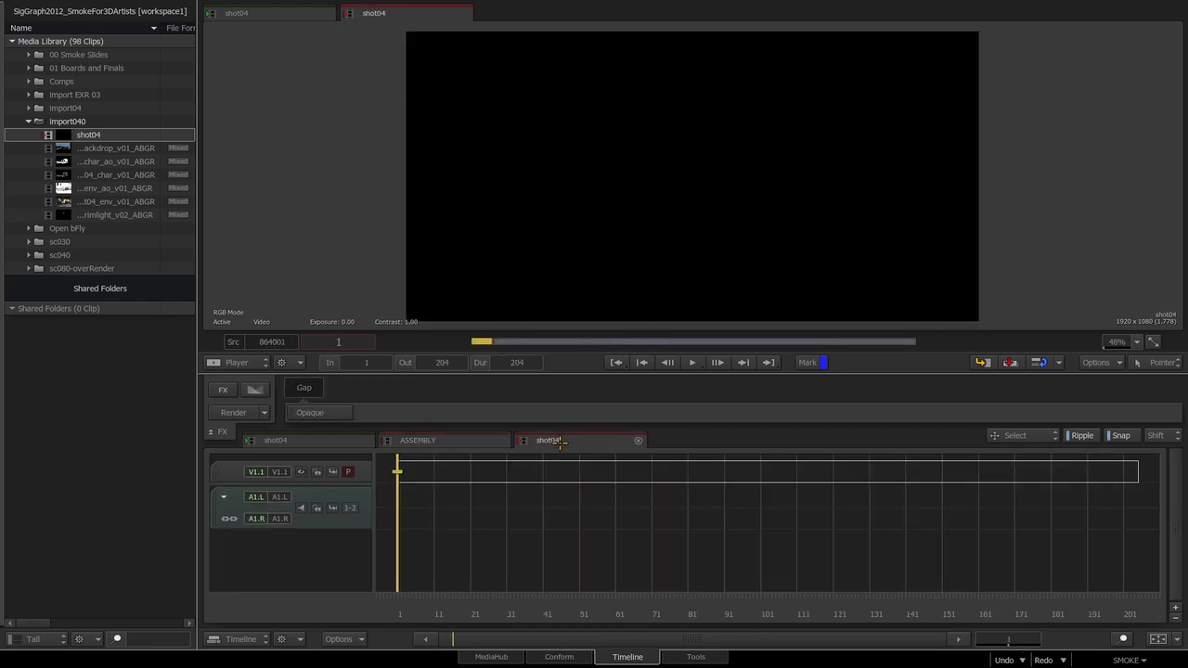
Step: Remove the stereo audio track from the shot04 sequence, leaving only video track V1.1
left_click_drag(421, 605, 444, 614)
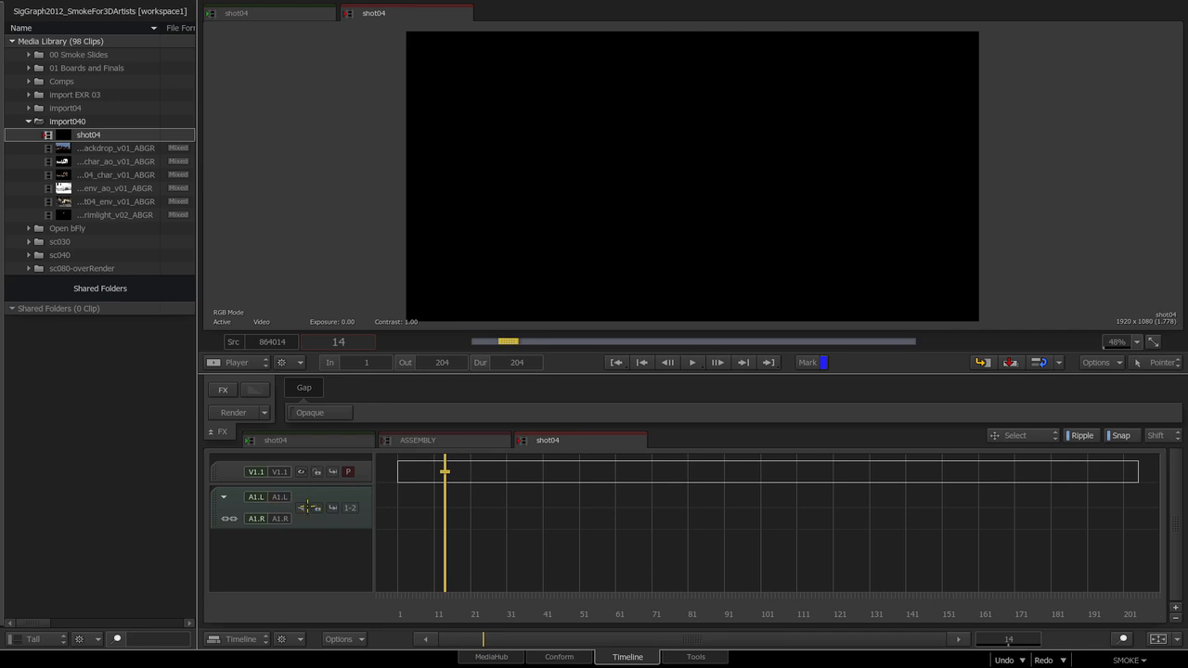
left_click_drag(226, 509, 292, 662)
left_click_drag(445, 604, 456, 612)
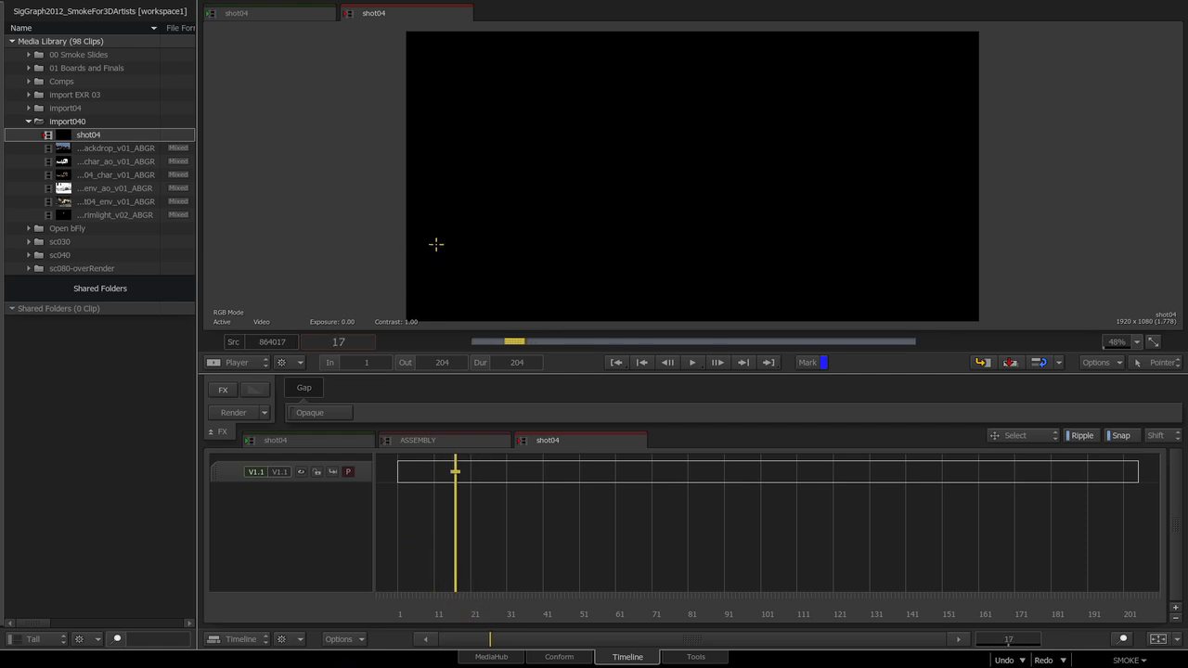
Step: Show the clips as thumbnails, set shot04 apart from the render clips and group shot04_env_ao_v01_ABGR with the other environment clips
key("ctrl+1")
left_click_drag(369, 270, 1024, 83)
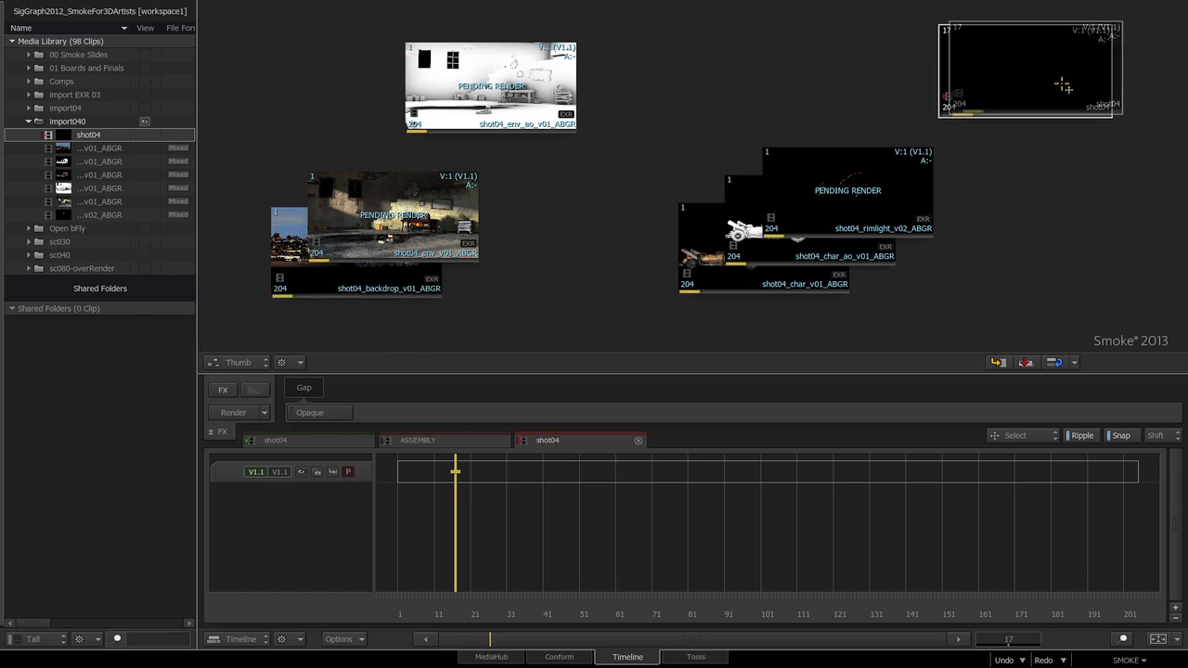
left_click_drag(509, 96, 484, 179)
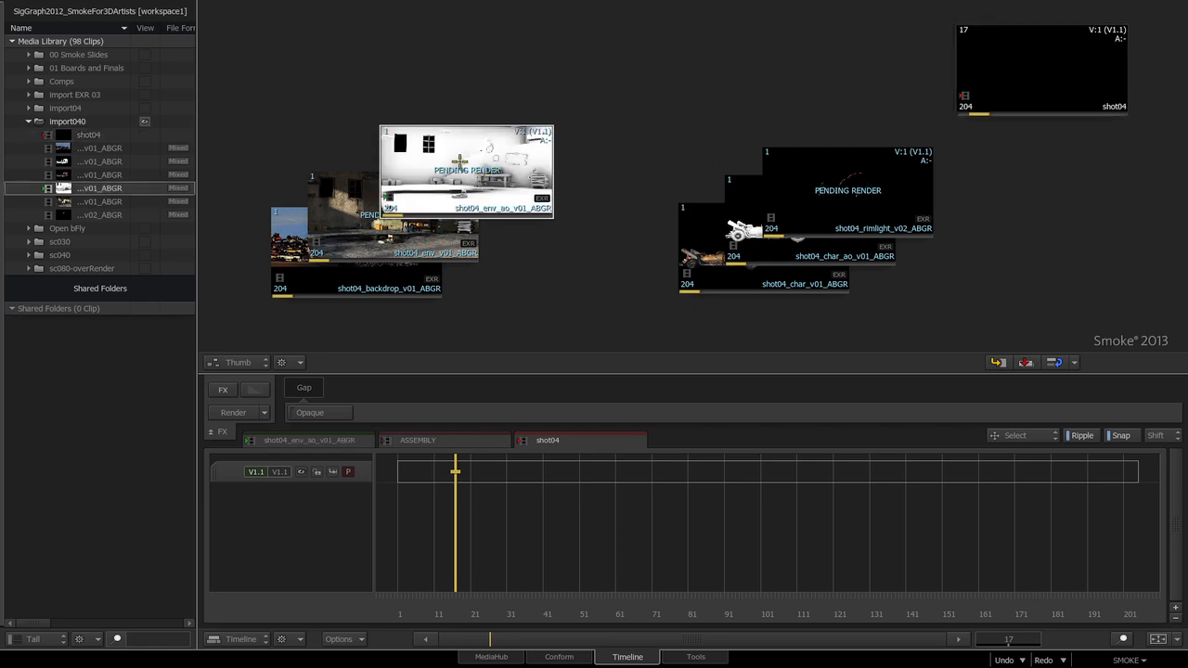
left_click(1022, 116)
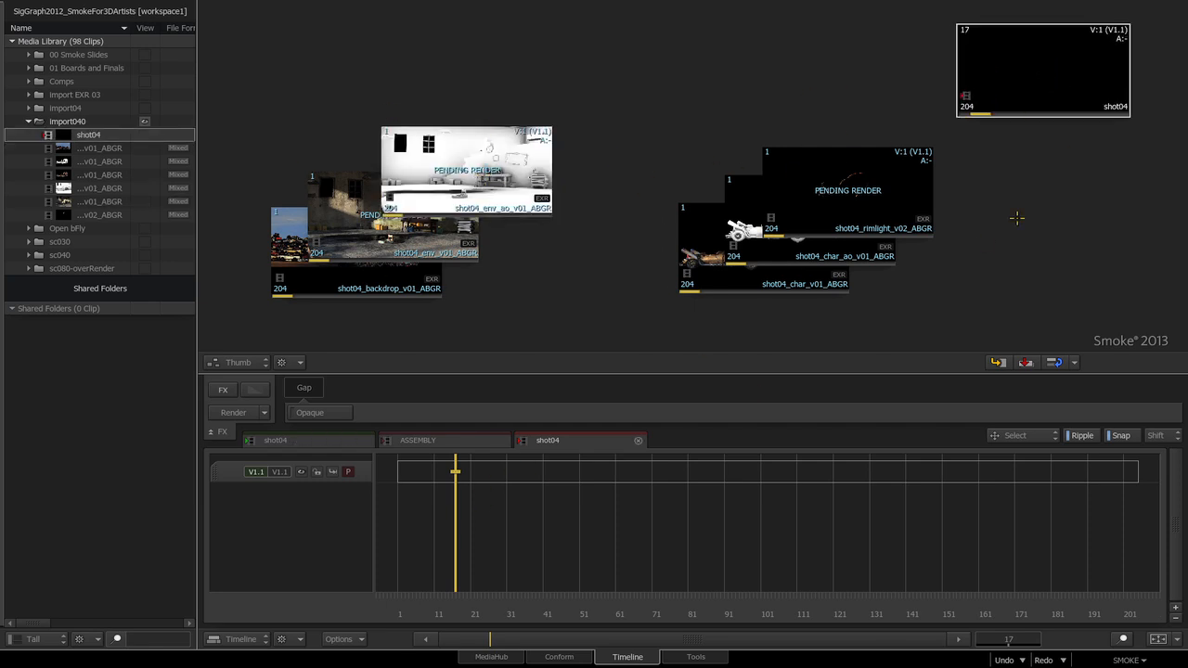
Step: Fill video track V1.1 of shot04 with the shot04_backdrop_v01_ABGR clip, with Ripple off, and move the positioner to frame 1
left_click_drag(461, 592, 484, 614)
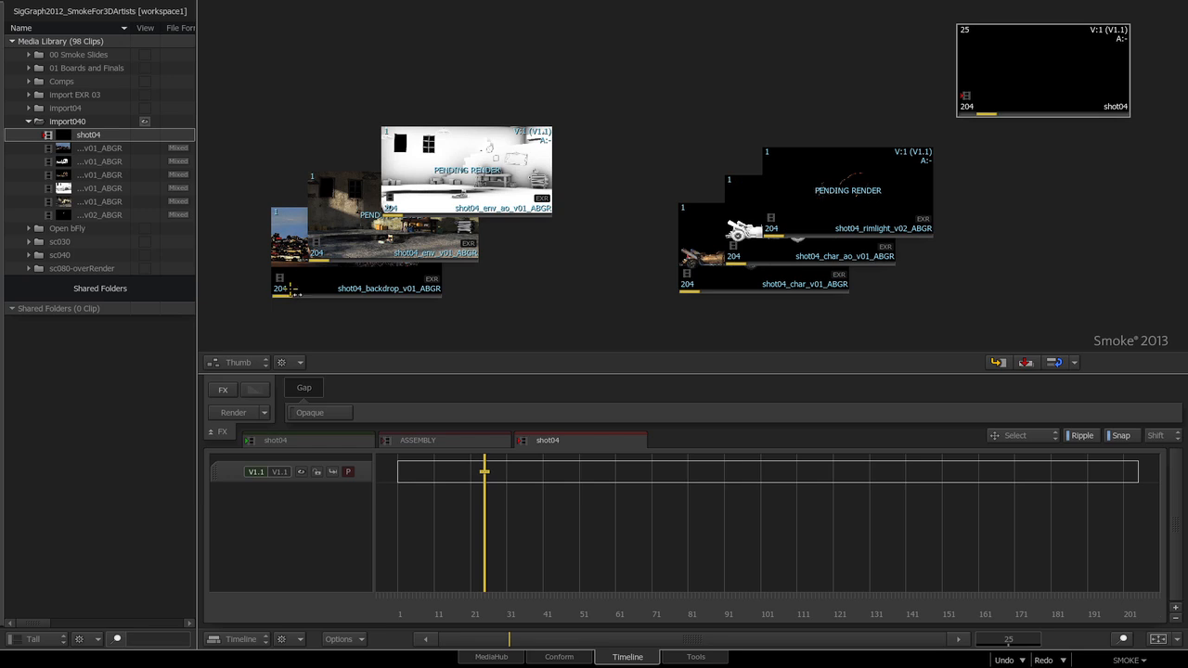
left_click(289, 292)
left_click(360, 192)
left_click(464, 191)
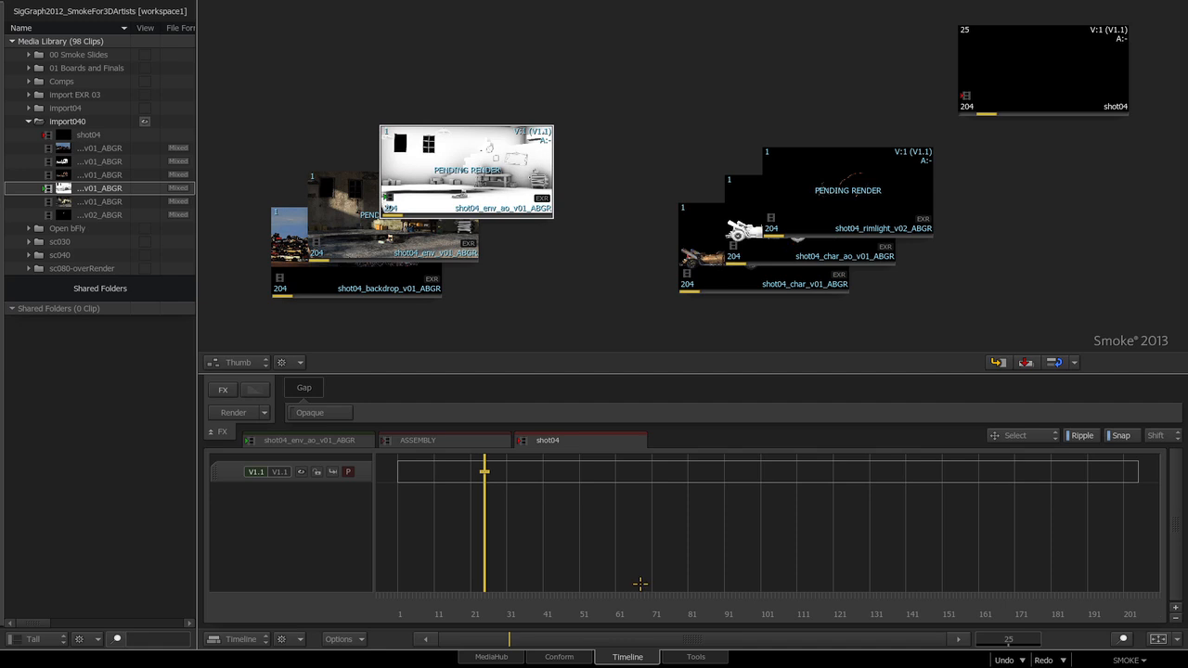
left_click(307, 291)
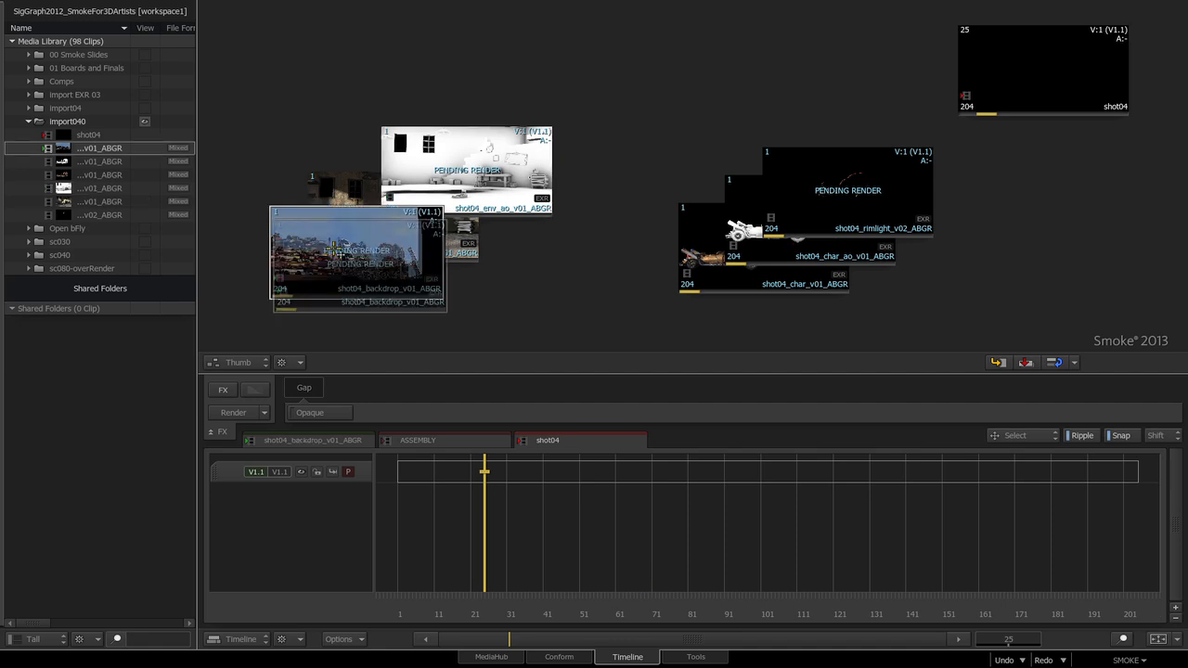
left_click_drag(308, 291, 418, 471)
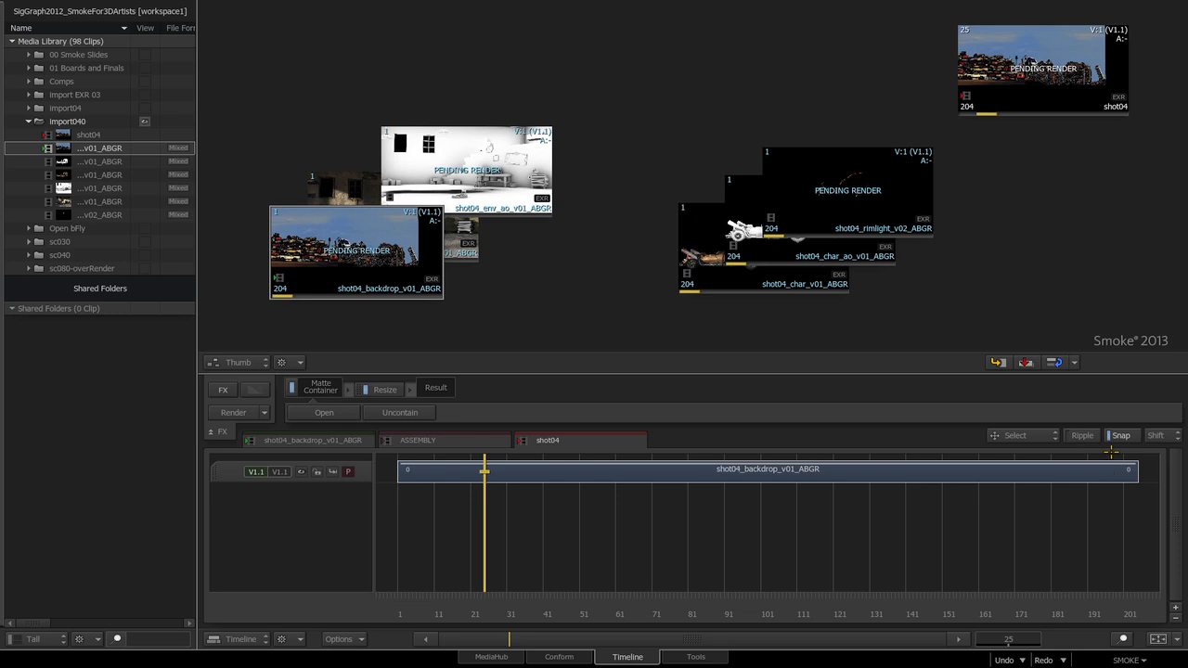
left_click_drag(500, 608, 397, 598)
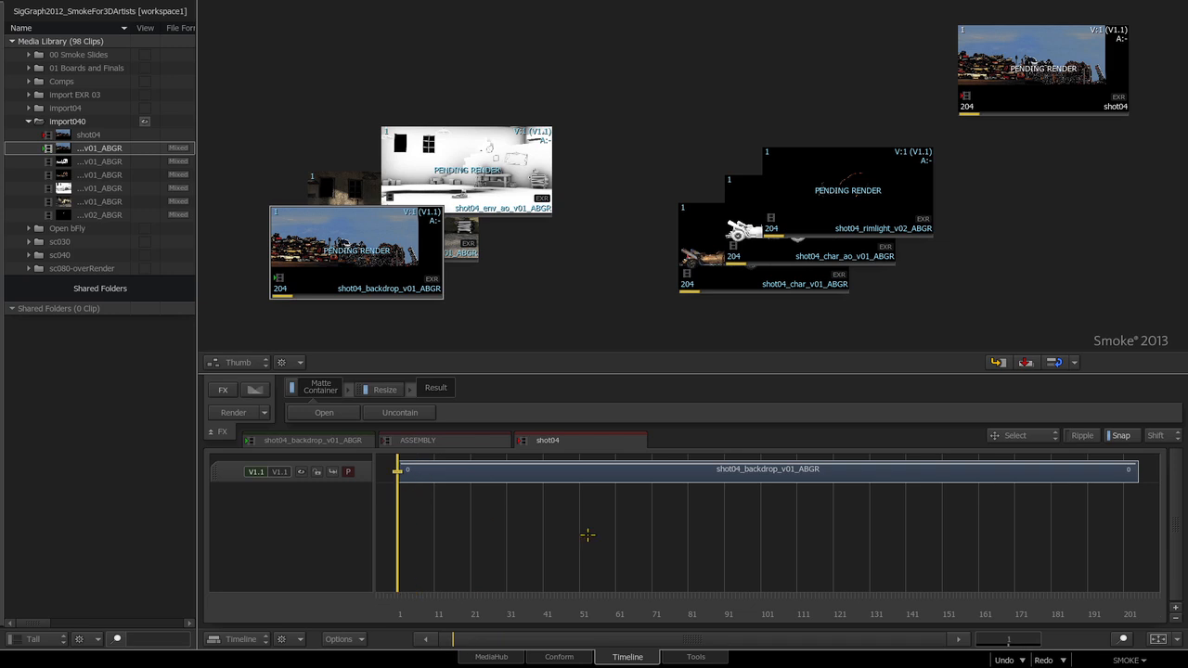
Step: Add the shot04_env_v01_ABGR and shot04_env_ao_v01_ABGR clips to shot04 as new video tracks stacked above the backdrop
left_click_drag(425, 594, 454, 598)
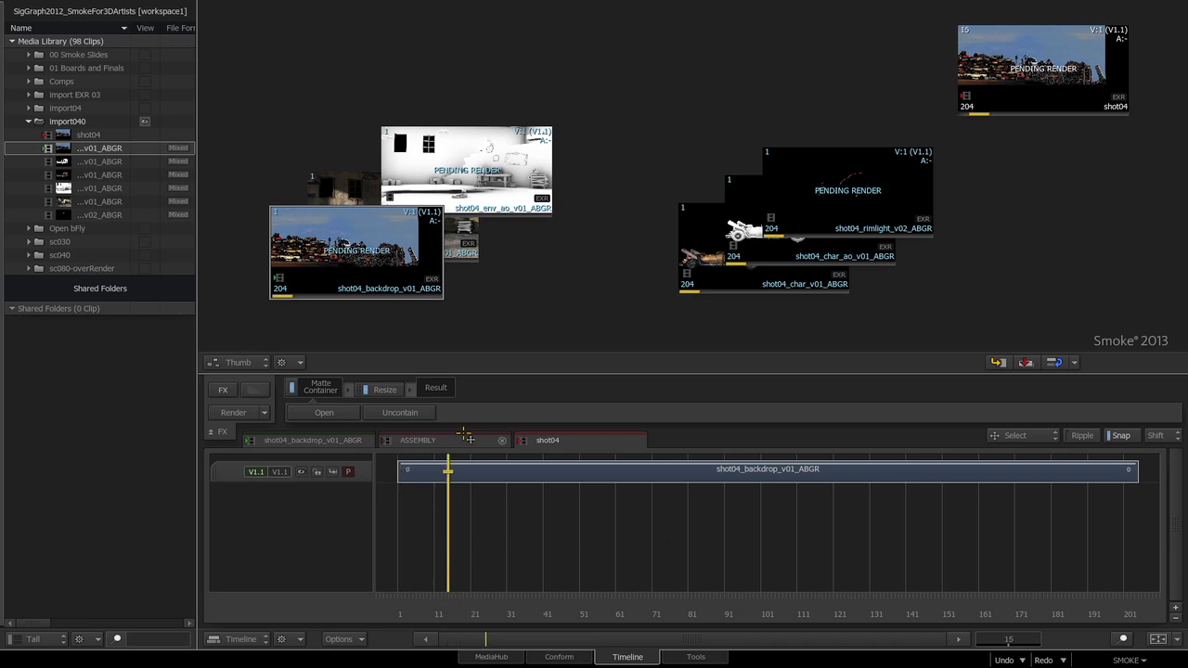
left_click(453, 225)
left_click_drag(450, 274, 404, 453)
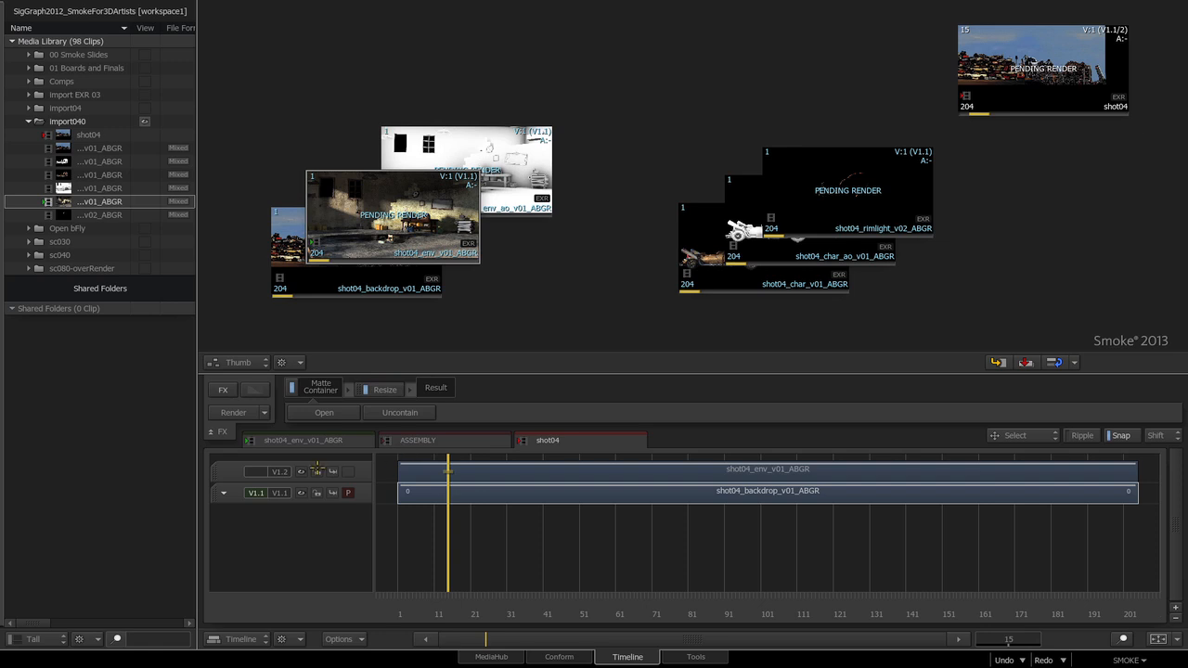
left_click_drag(510, 159, 406, 455)
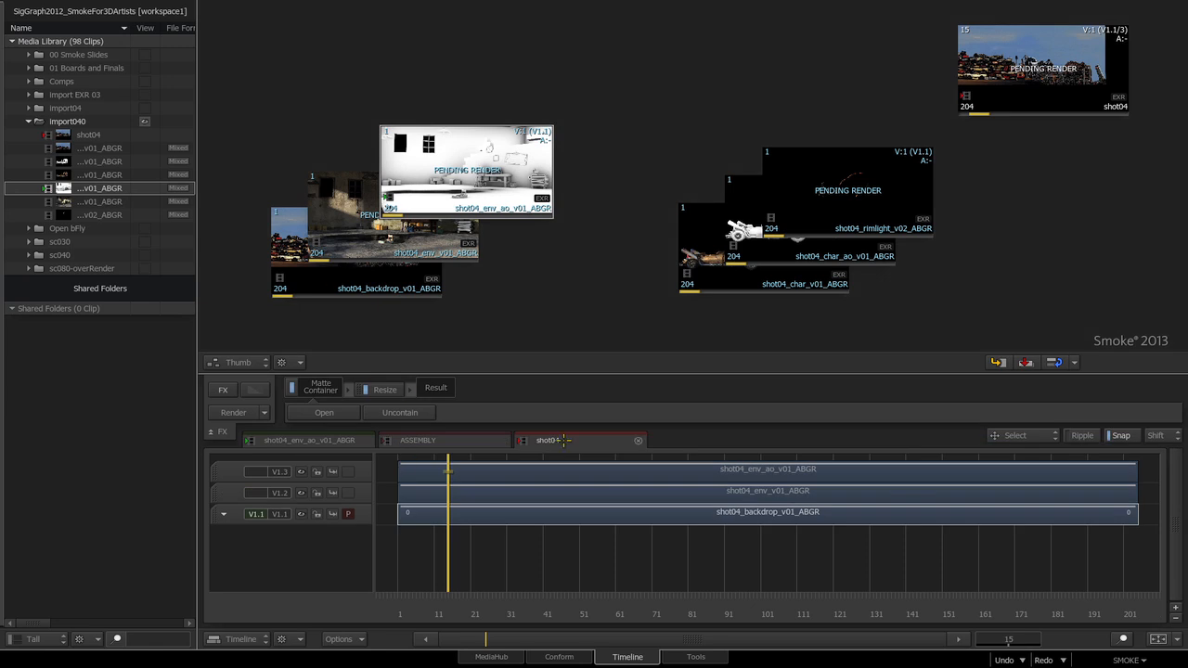
Step: Stack the shot04_char_v01_ABGR and shot04_char_ao_v01_ABGR clips on new video tracks above the environment layers
left_click_drag(733, 275, 409, 462)
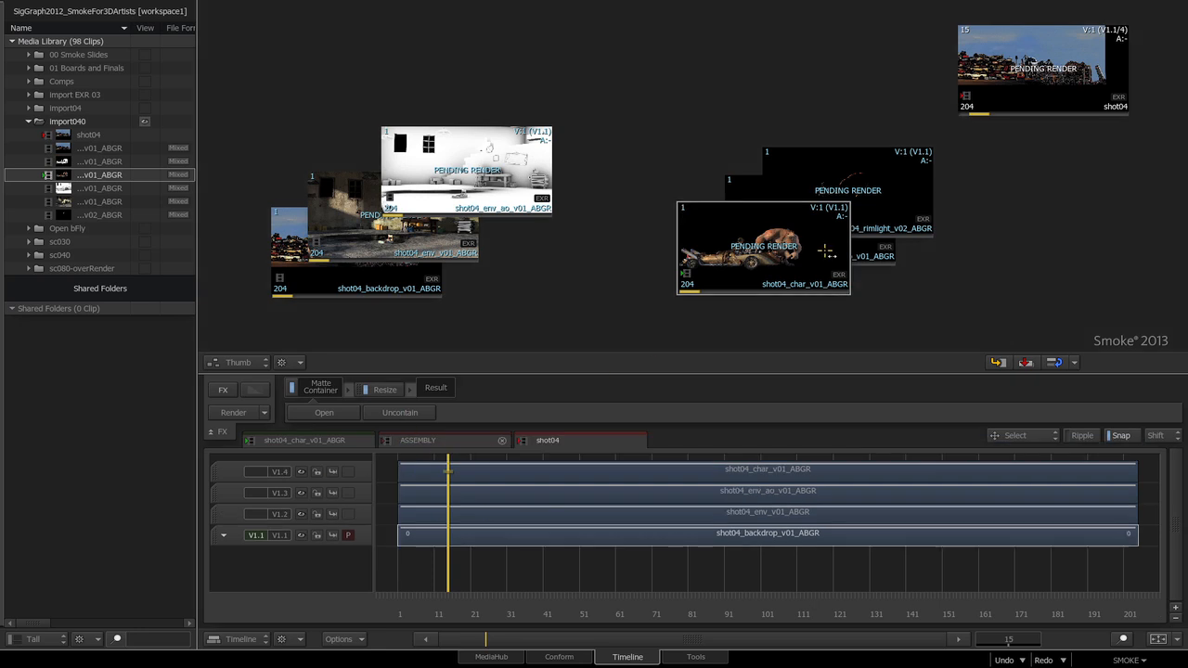
left_click(863, 261)
left_click_drag(789, 250, 405, 452)
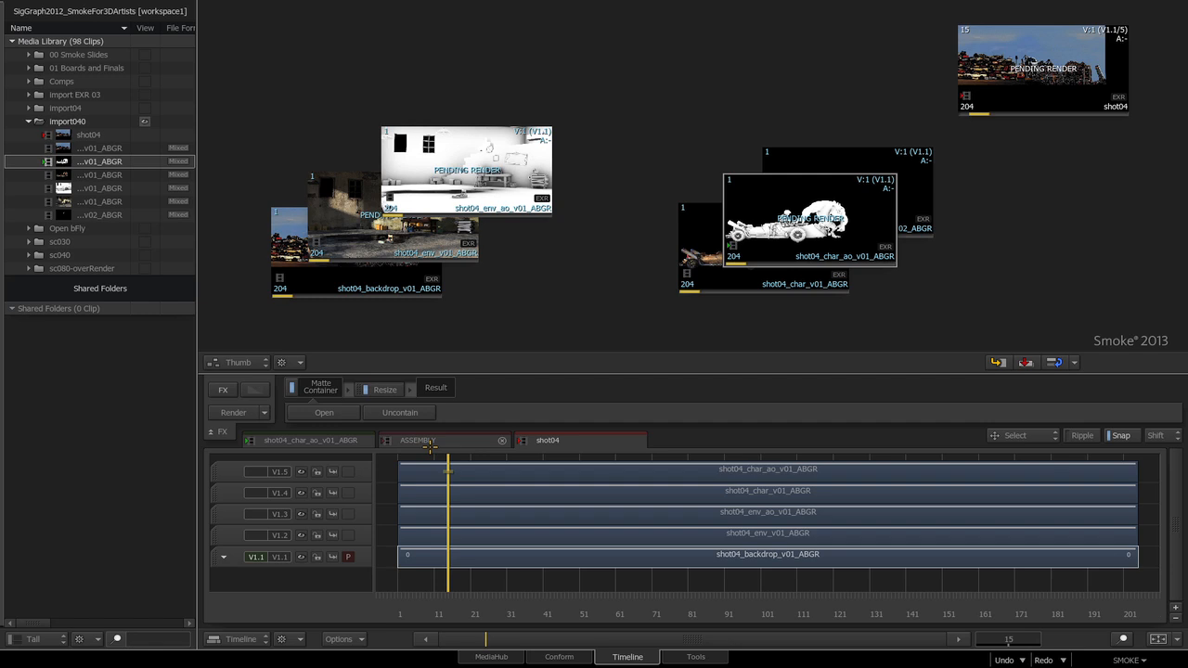
Step: Create a new video track above shot04_char_ao_v01_ABGR and fill it with the shot04_rimlight_v02_ABGR clip
left_click(916, 182)
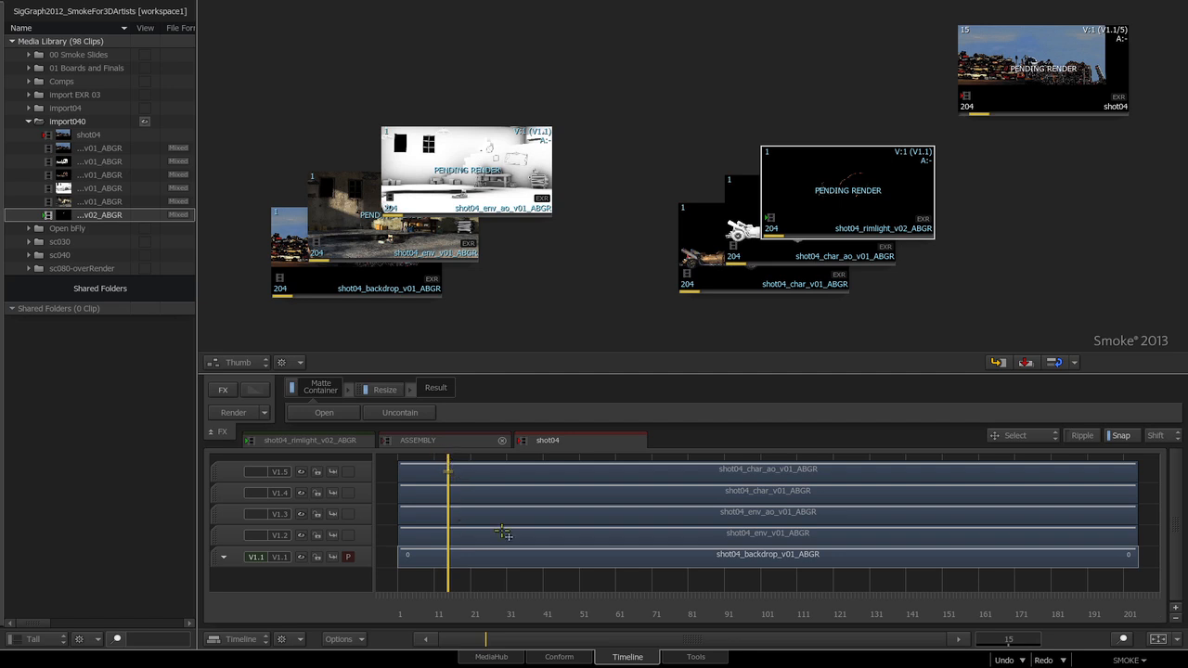
left_click(450, 493)
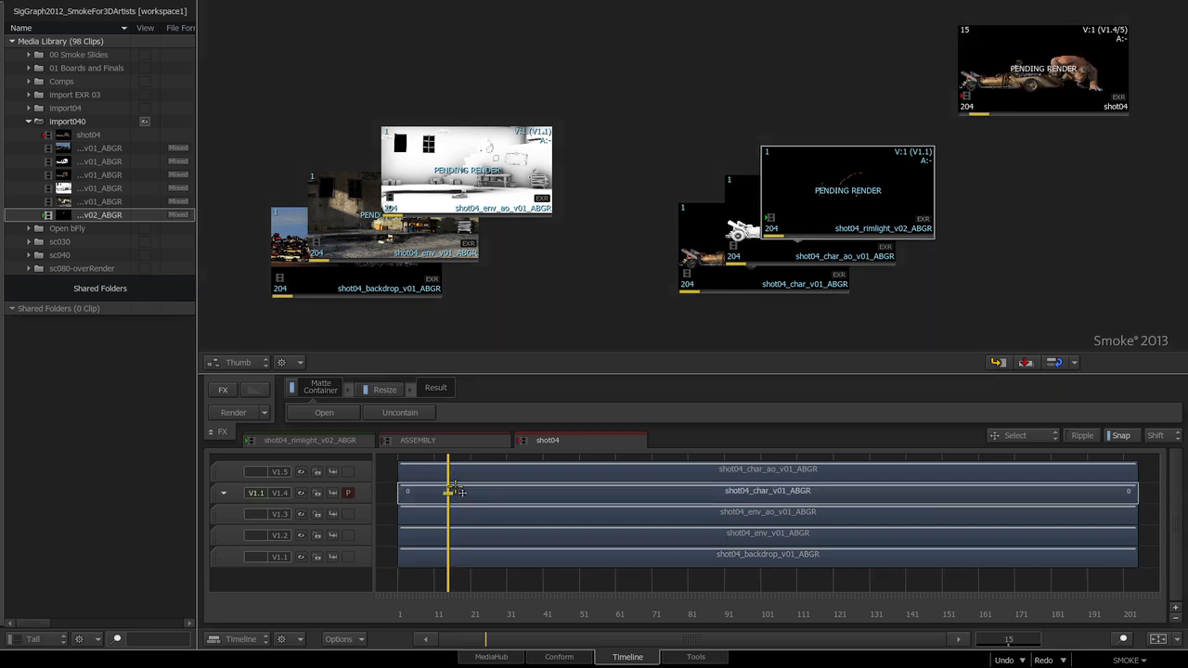
left_click(457, 514)
key("Up")
key("Up")
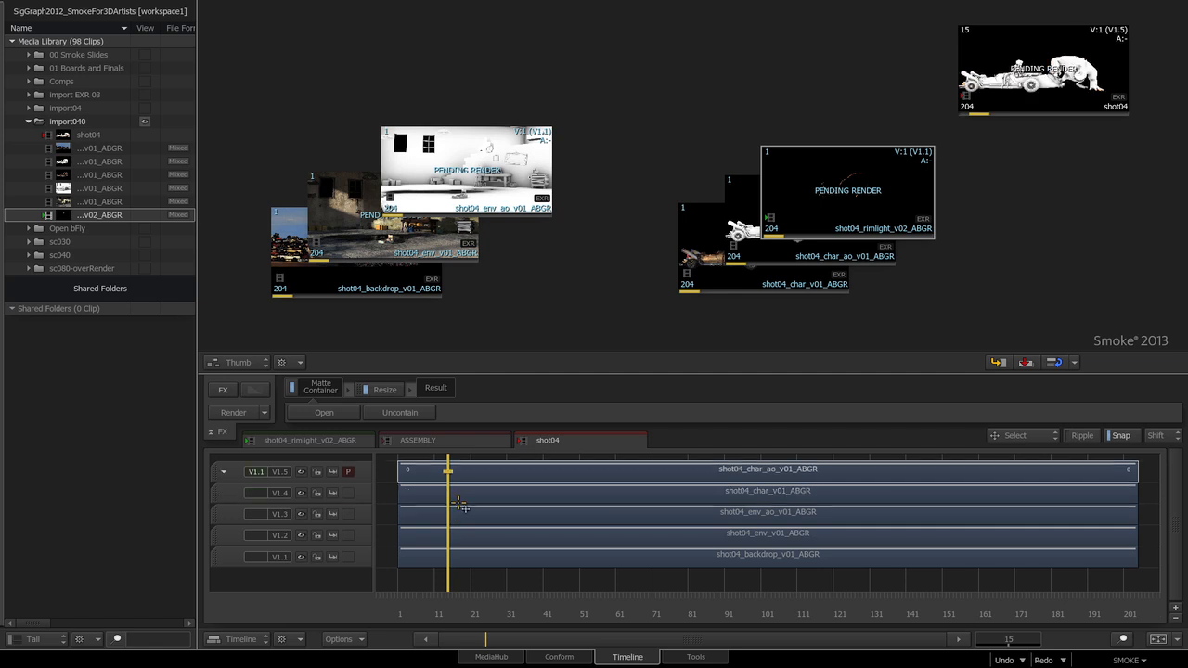
left_click(282, 638)
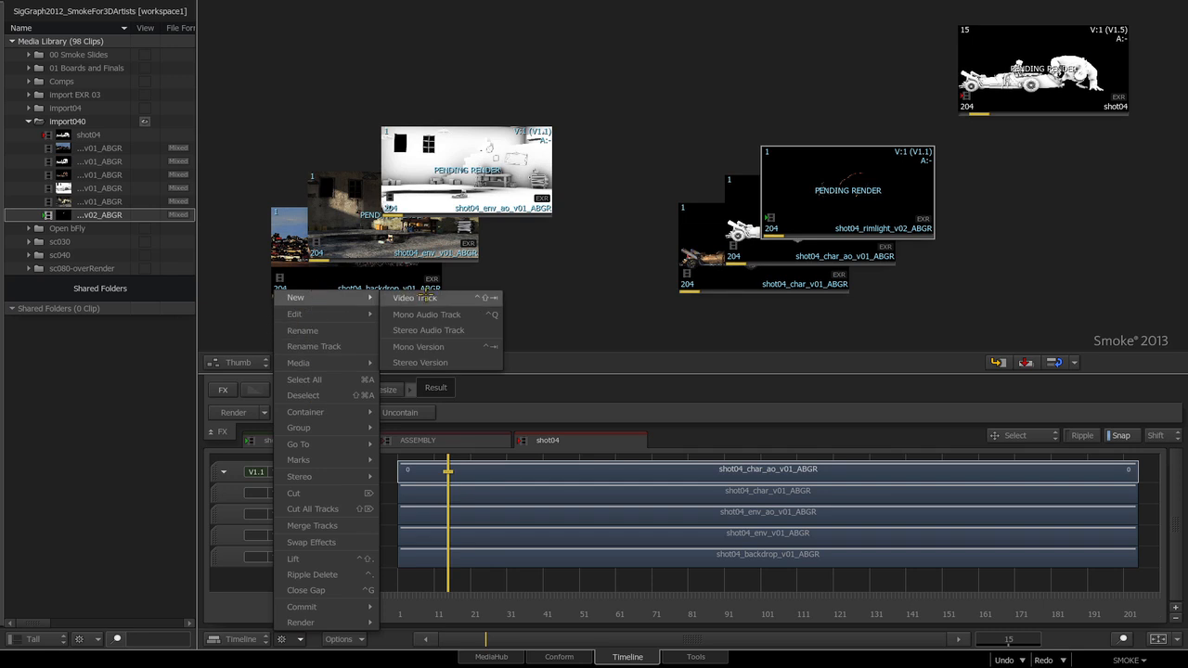
left_click(422, 297)
left_click(472, 474)
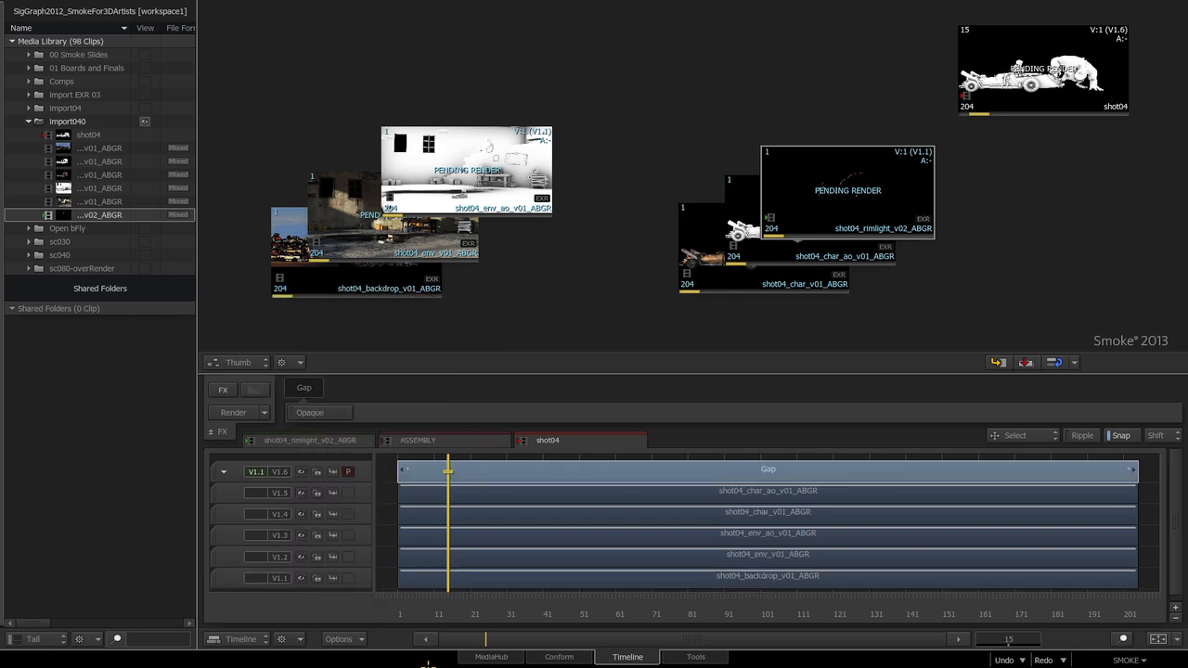
left_click_drag(839, 185, 409, 475)
Step: Enlarge the timeline area slightly and switch the viewing area back to the player
left_click_drag(588, 375, 577, 326)
left_click_drag(579, 354, 579, 358)
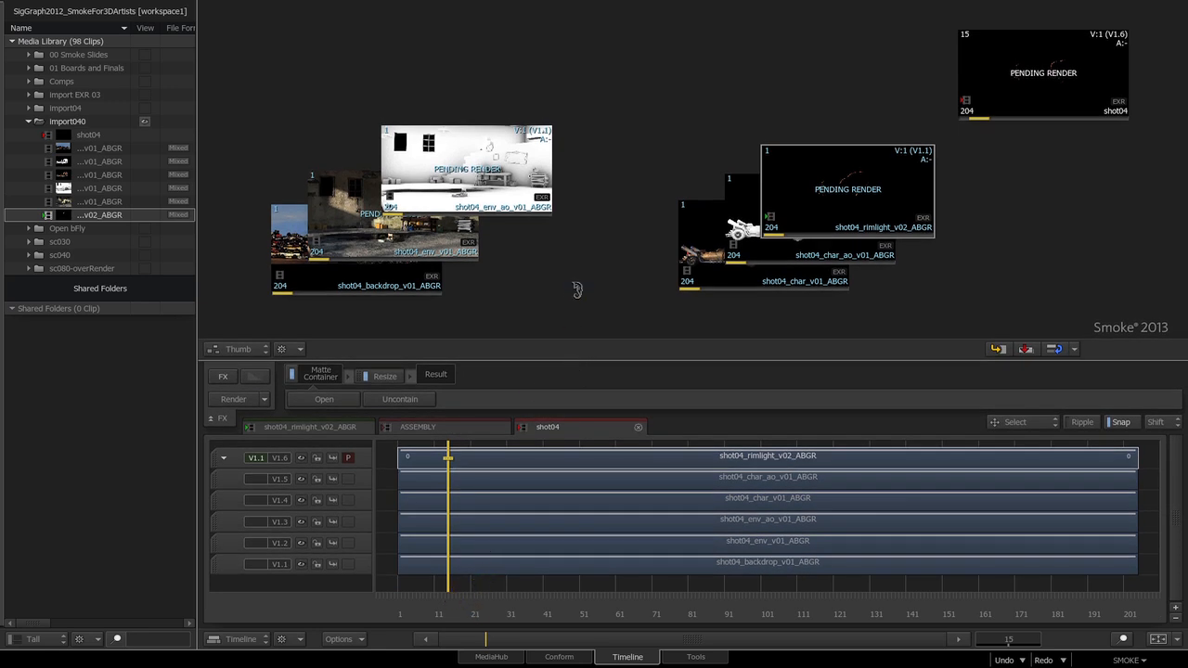
key("alt+2")
Step: Scrub shot04 to about frame 70 and view the rimlight, character AO, character and environment AO layers in the player
left_click_drag(468, 613, 618, 614)
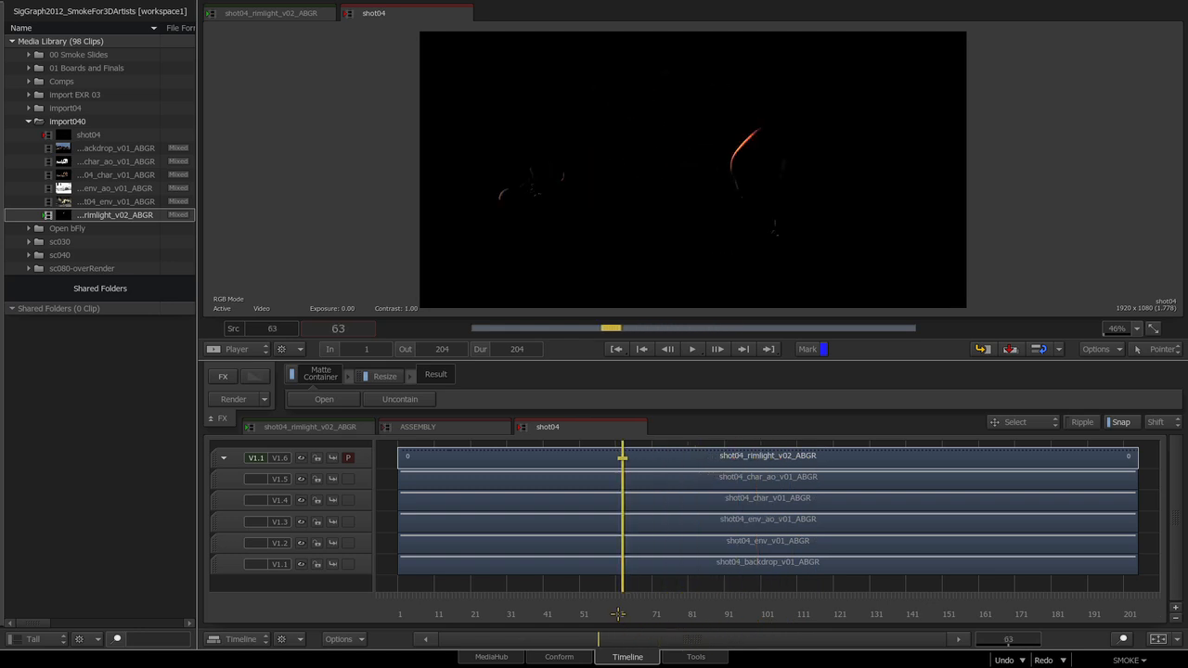
left_click(641, 476)
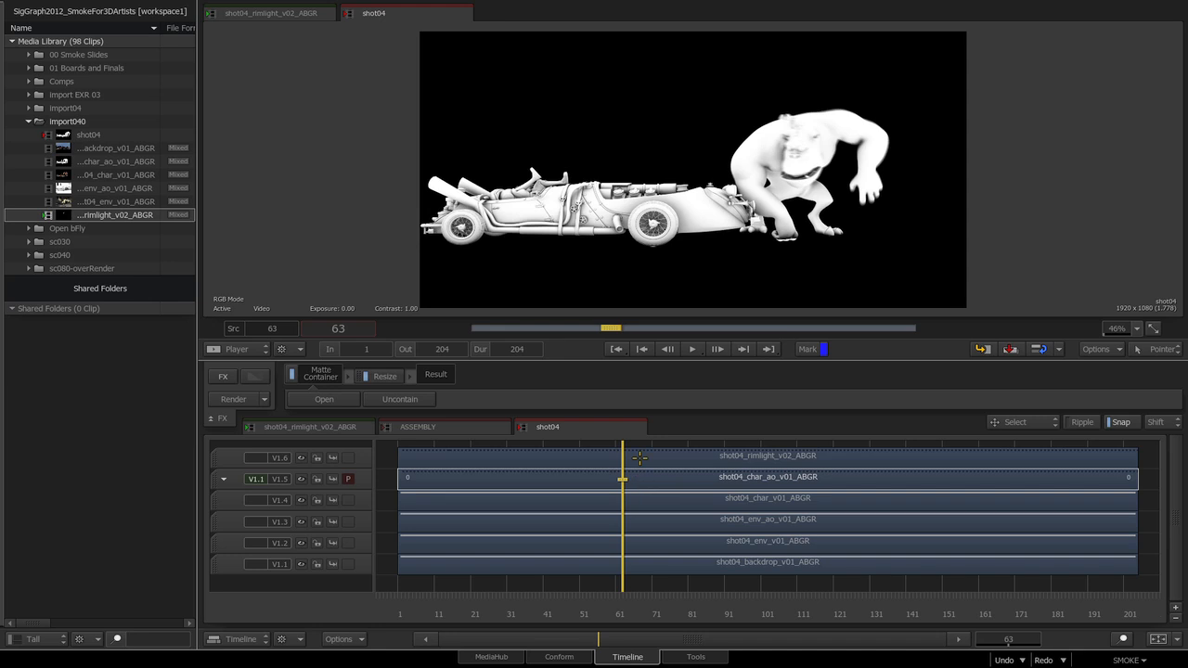
left_click_drag(620, 611, 650, 610)
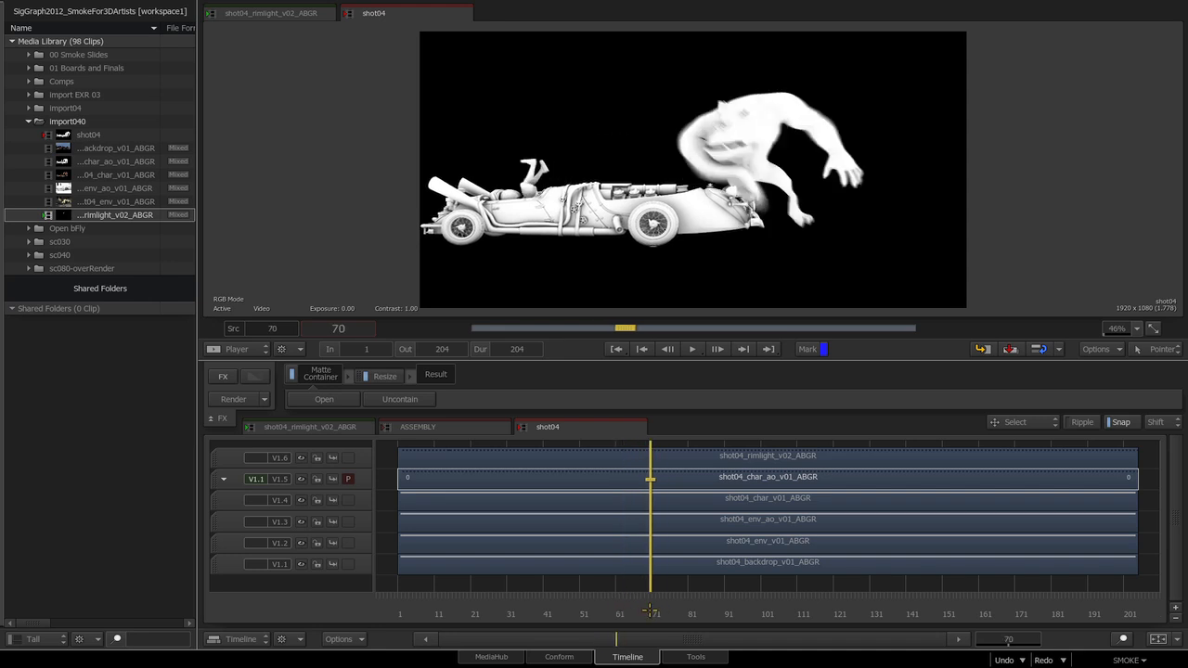
left_click(648, 496)
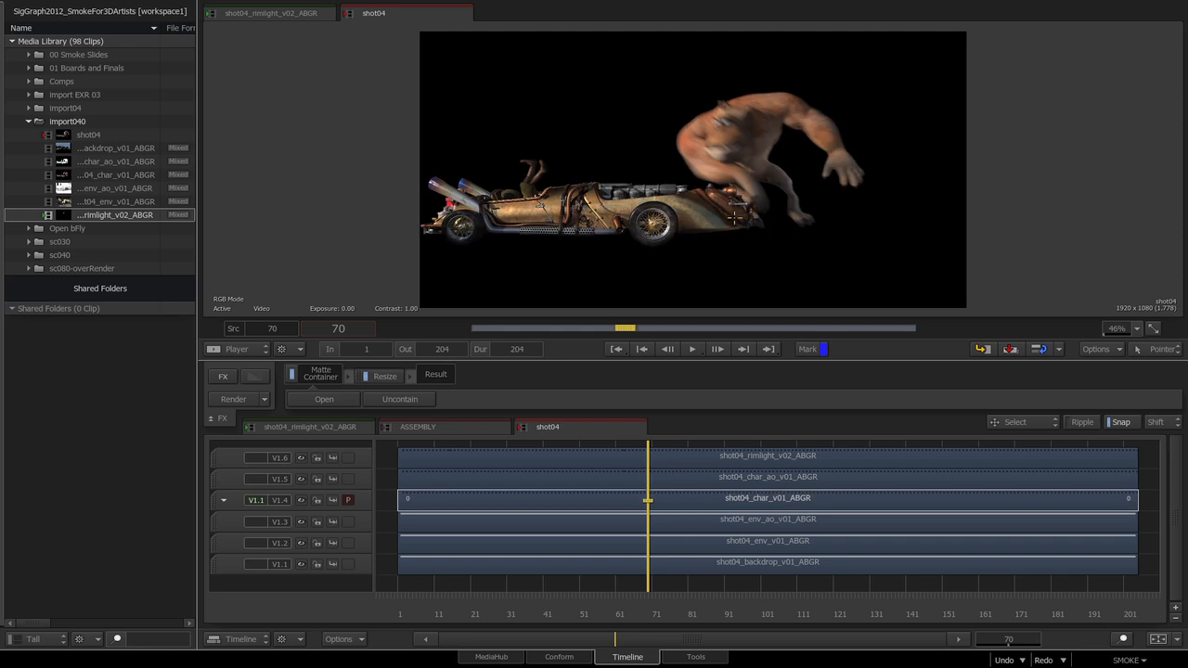
left_click(654, 527)
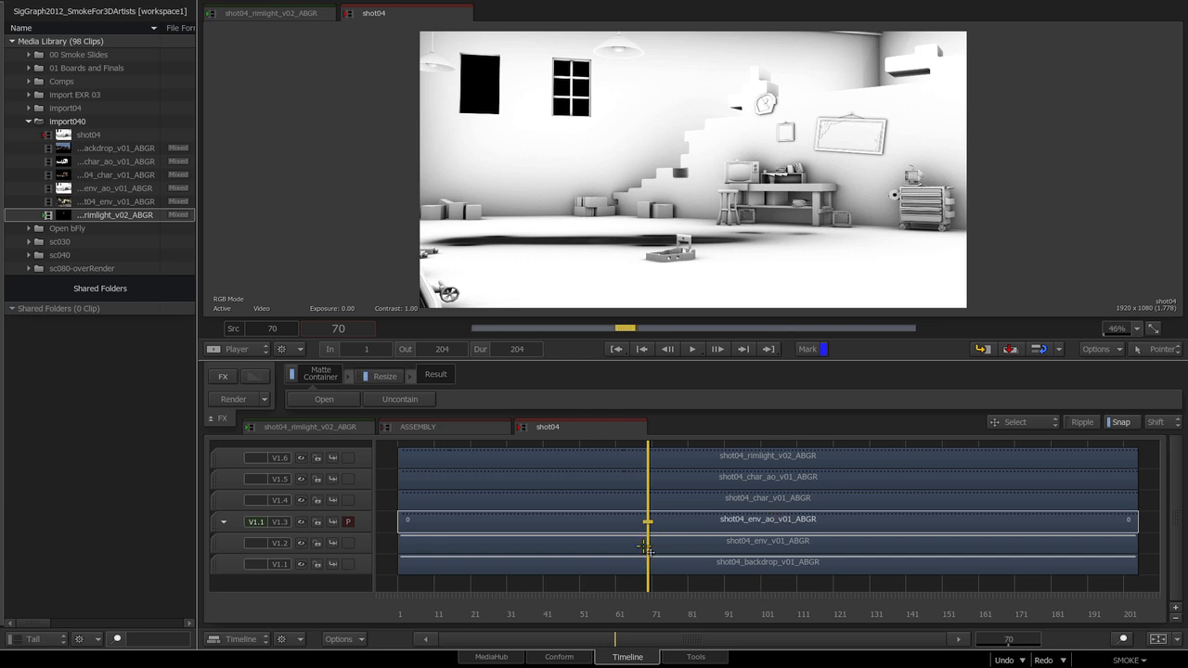
Step: Go through the stacked shot04 segments one by one, from shot04_backdrop_v01_ABGR up to shot04_rimlight_v02_ABGR
left_click(665, 570)
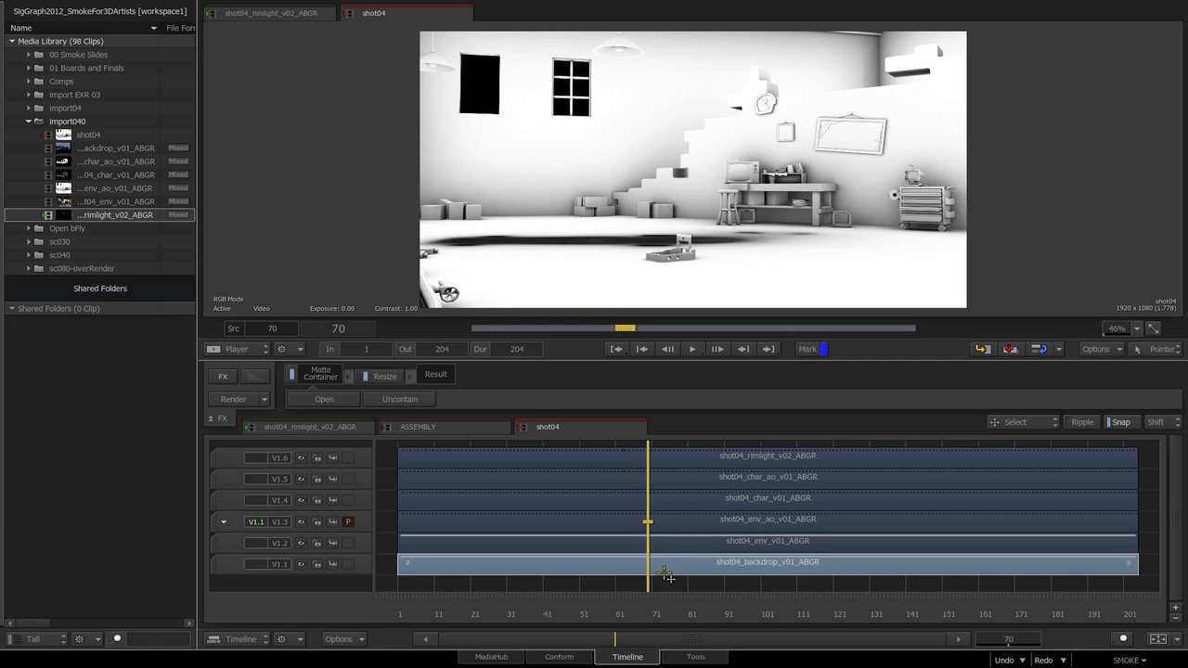
left_click(668, 546)
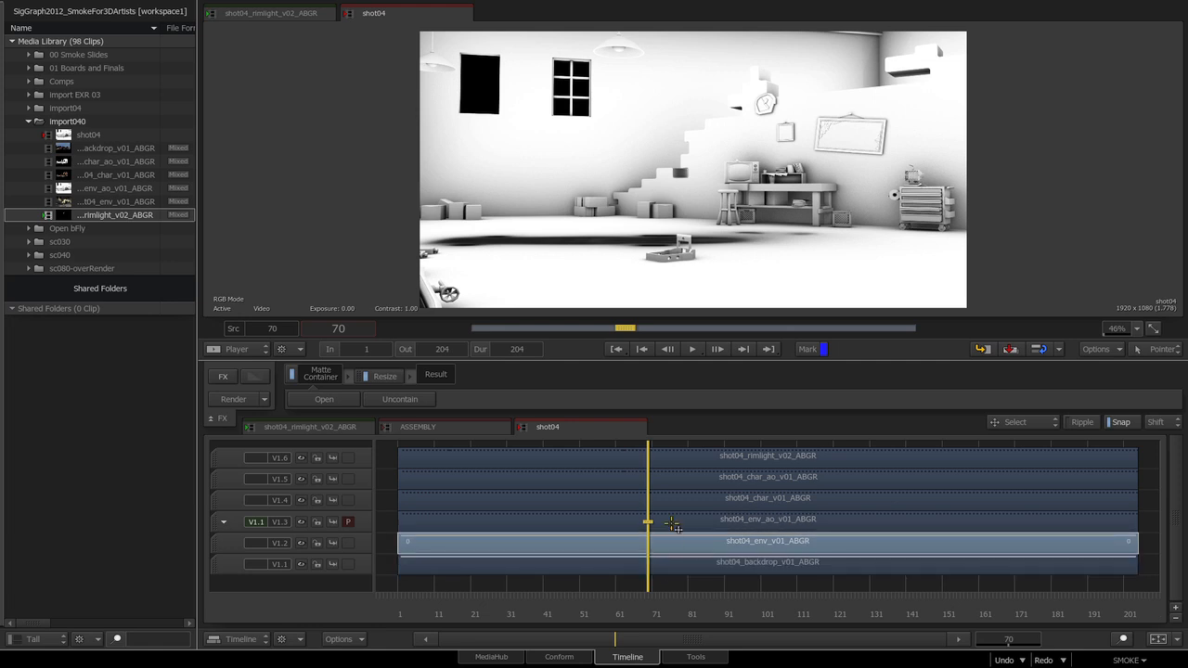
left_click(670, 526)
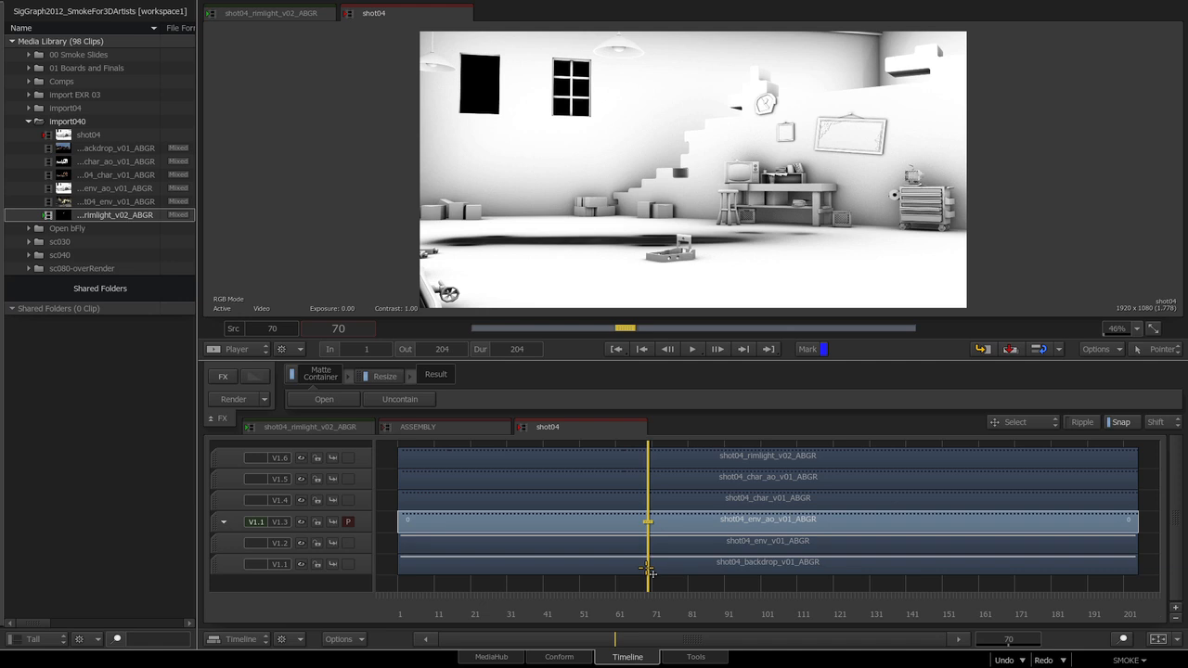
left_click(455, 583)
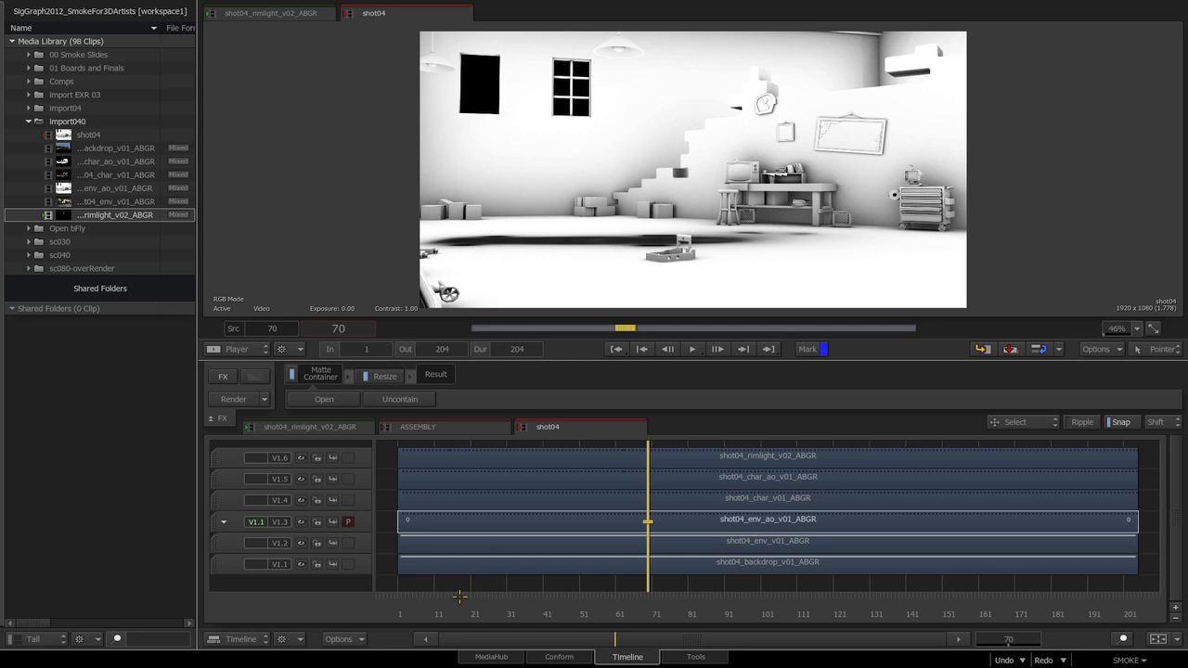
left_click(493, 563)
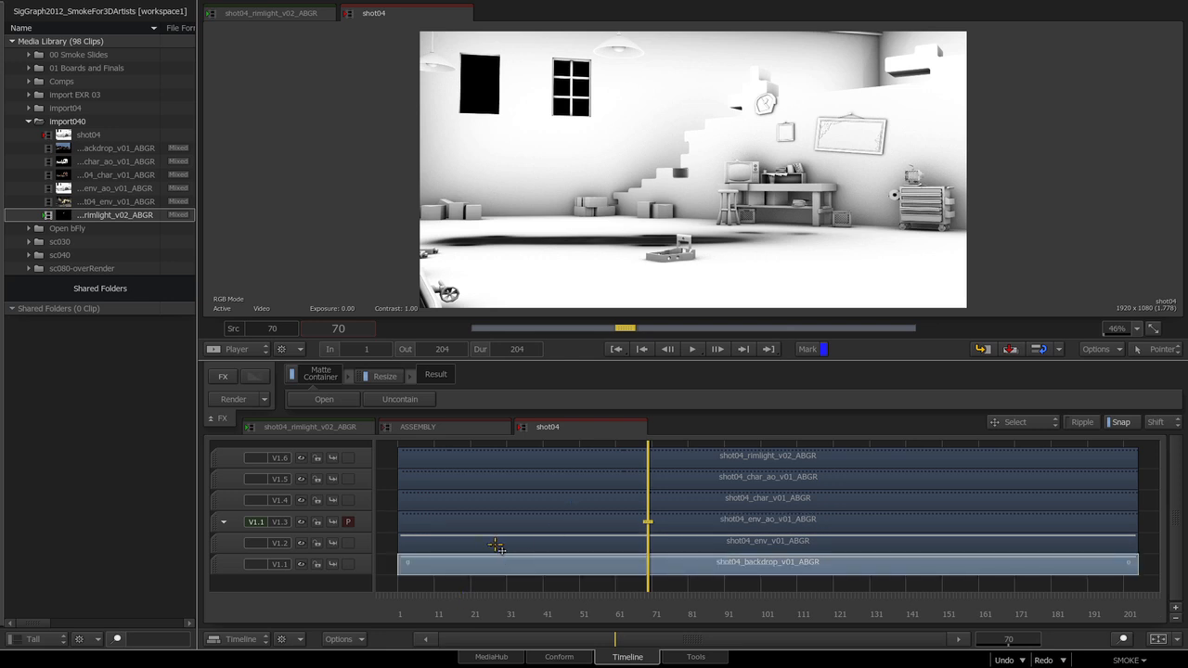
left_click(497, 544)
left_click(507, 520)
left_click(510, 499)
left_click(511, 478)
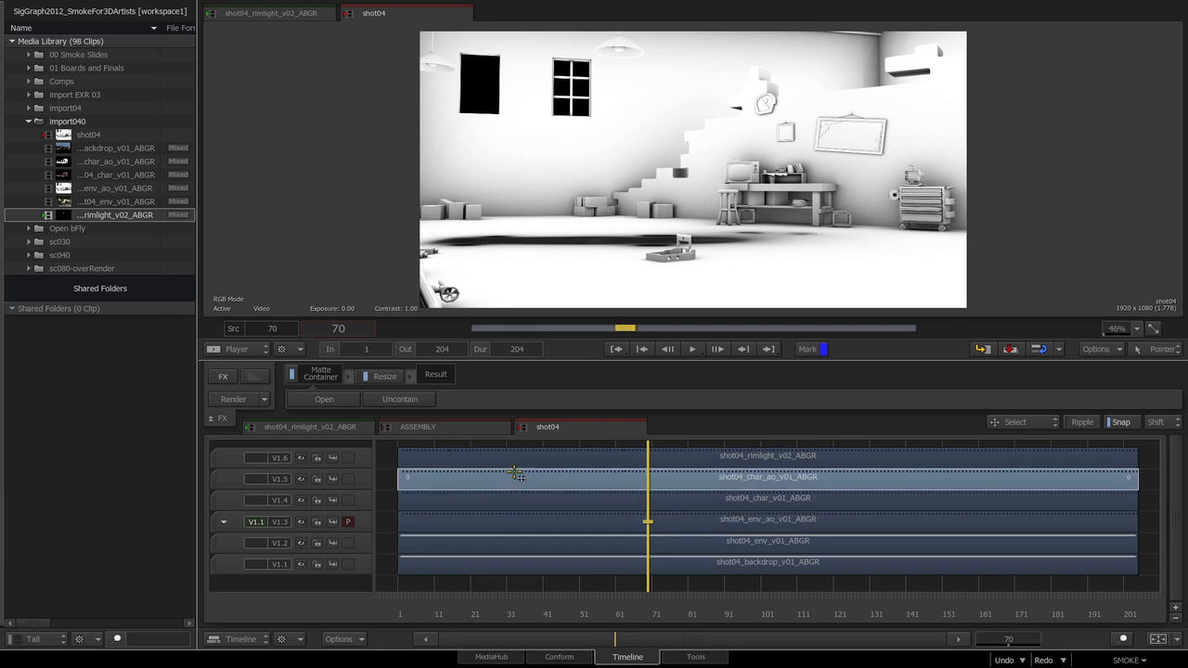
left_click(519, 457)
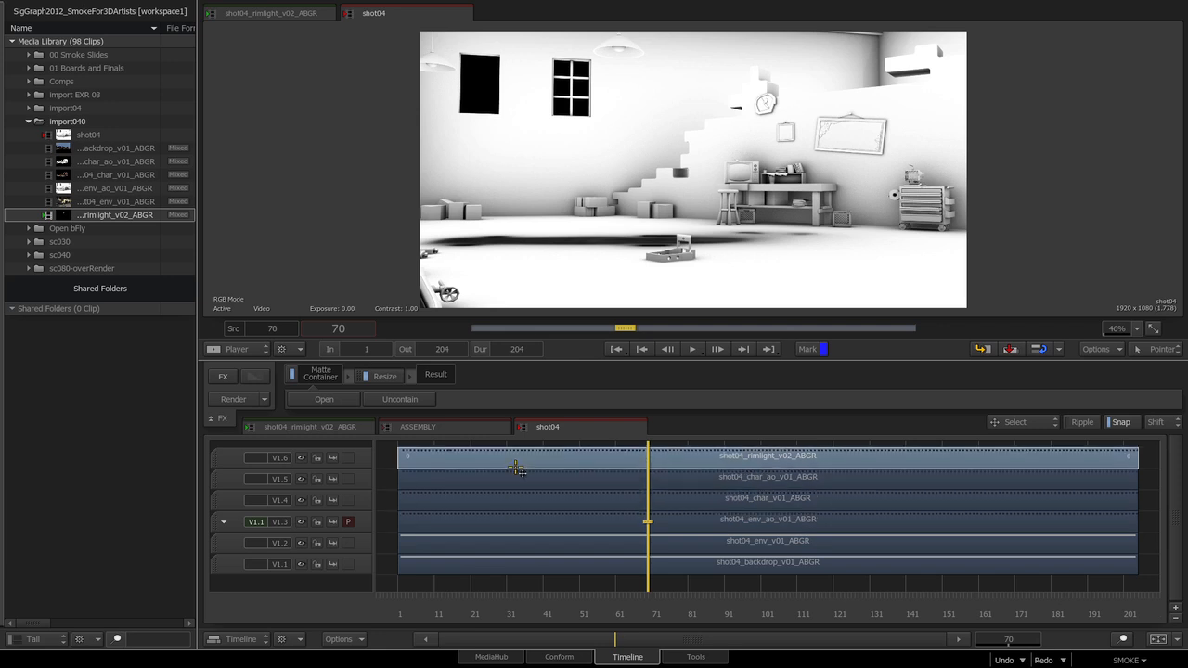
Step: Return to the MediaHub and examine the Create Multi-Channel Clip import option
left_click(501, 656)
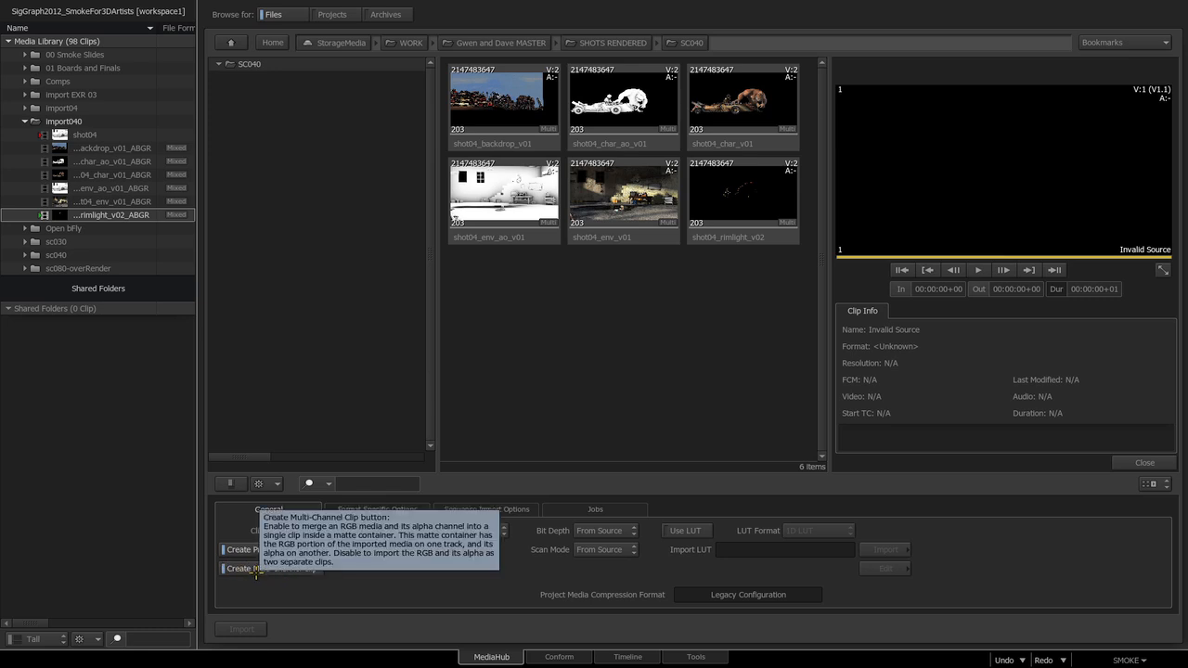
Step: Return to the shot04 timeline and step up the stack to view the shot04_char_v01_ABGR layer
left_click(619, 655)
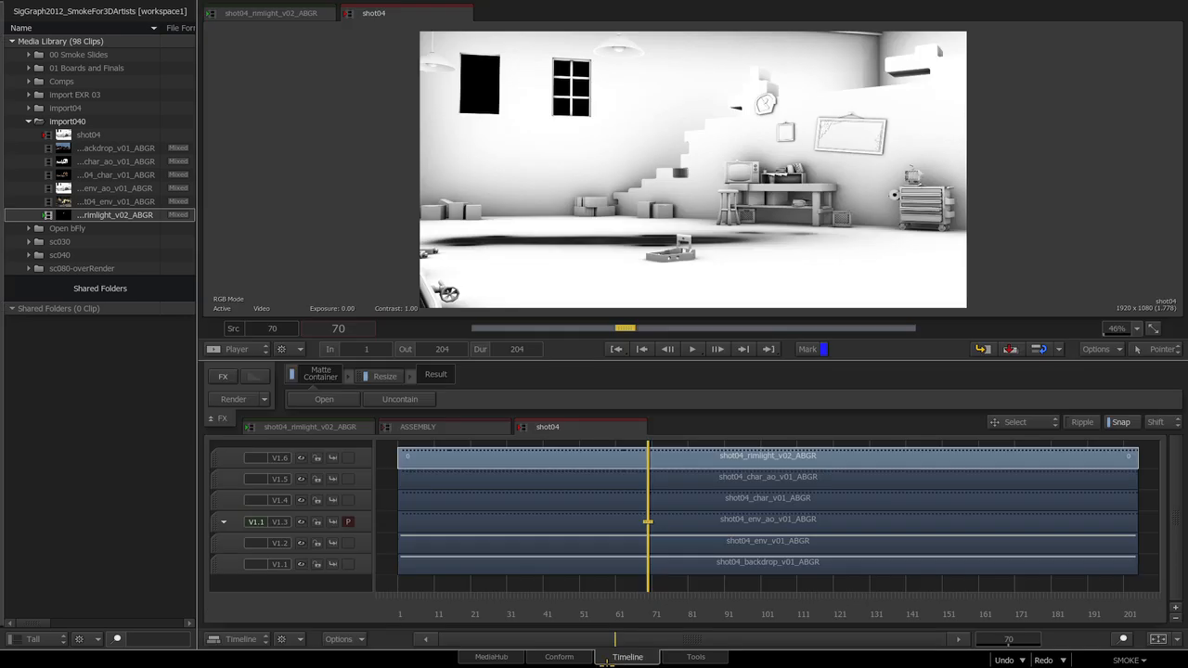
left_click(506, 568)
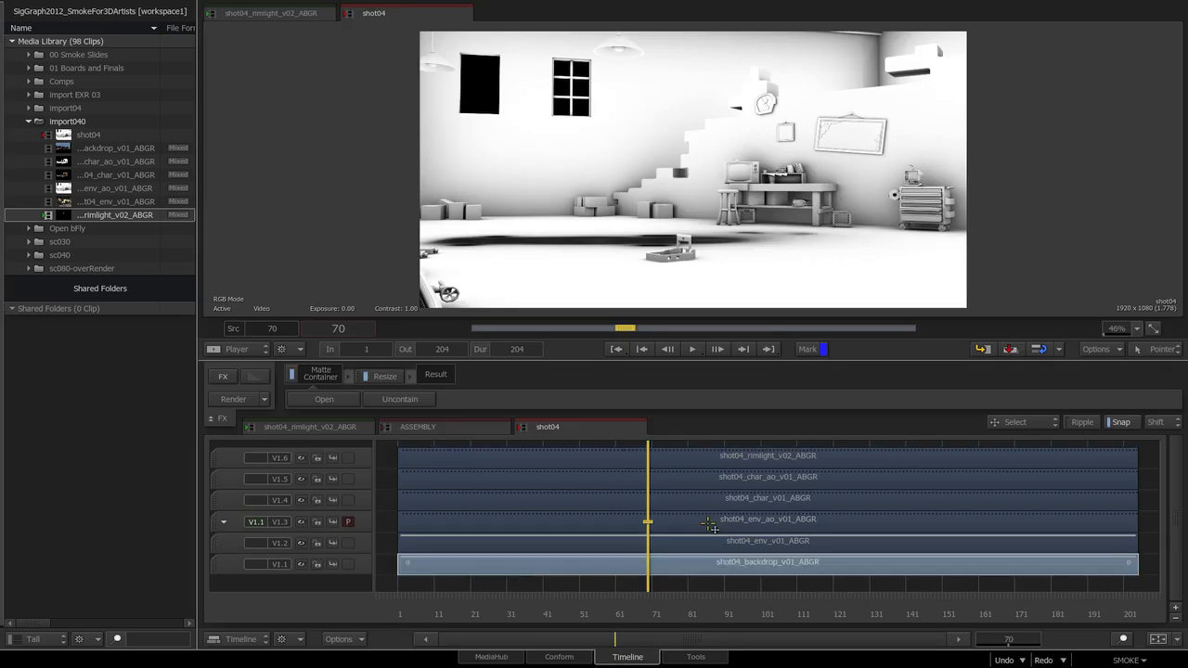
left_click(653, 526)
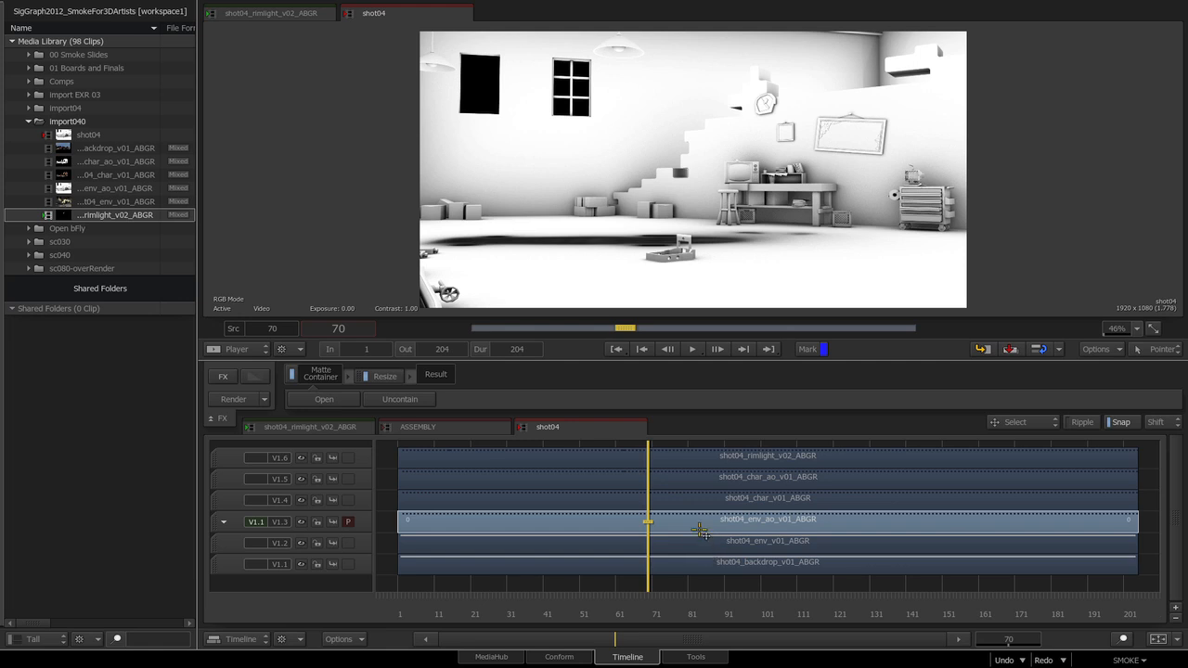
key("Up")
key("Up")
key("Down")
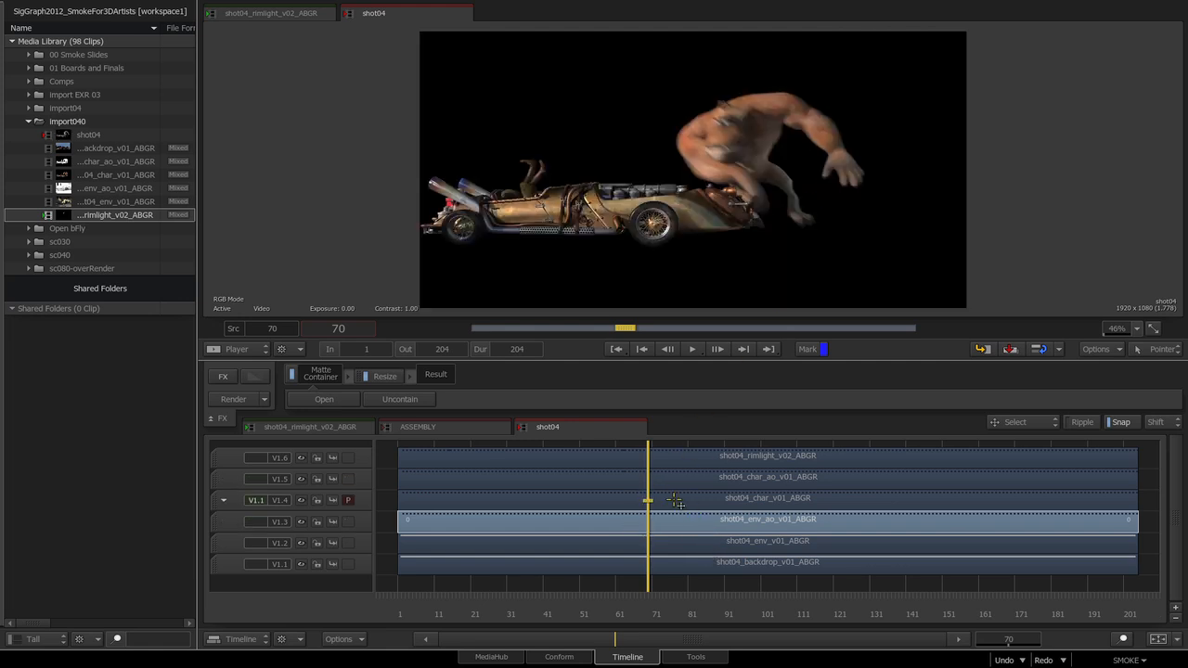
Step: Open the shot04_char_v01_ABGR matte container, examine its RGB and alpha tracks, and close it again
double_click(705, 500)
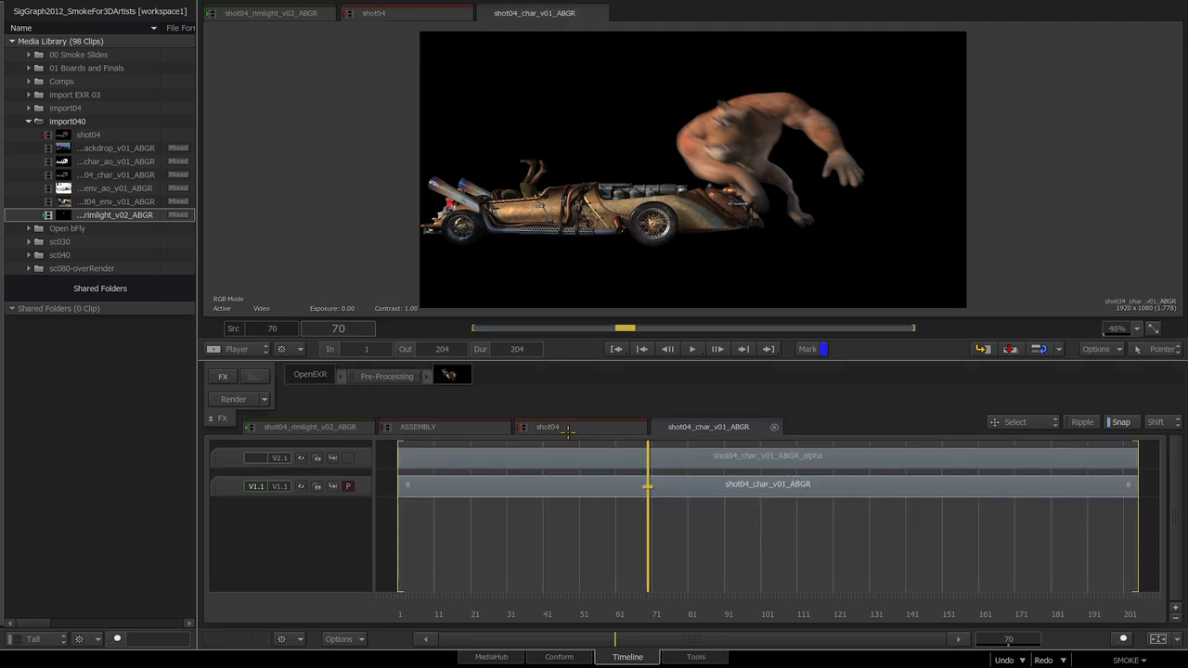
left_click(774, 427)
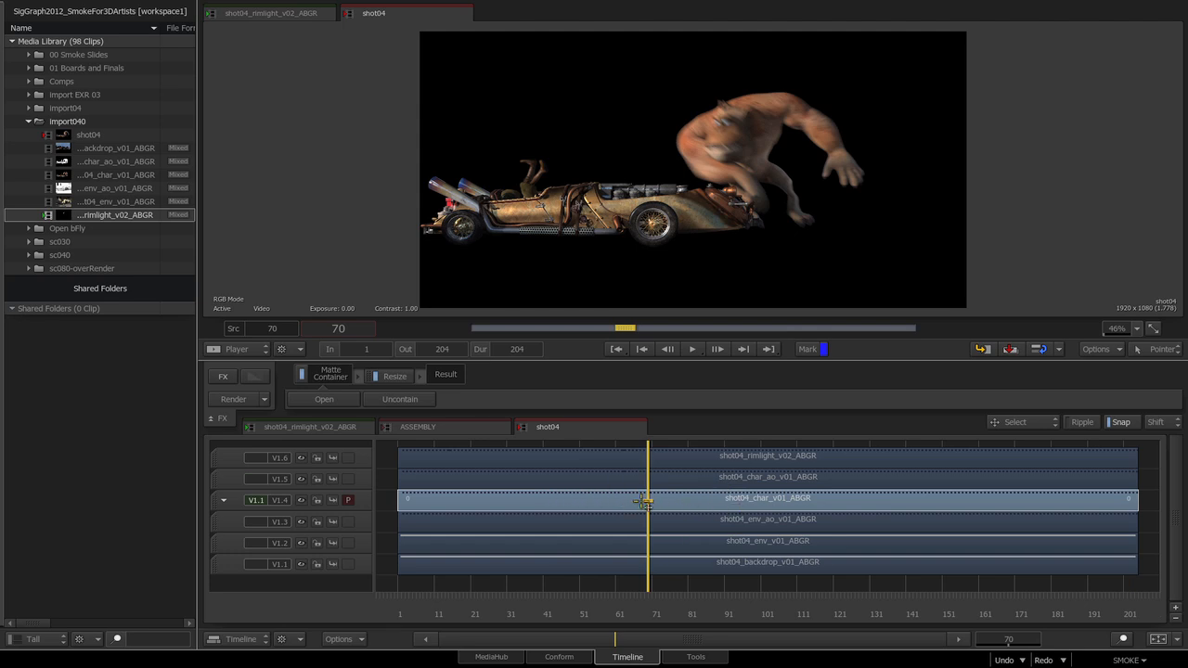
double_click(701, 506)
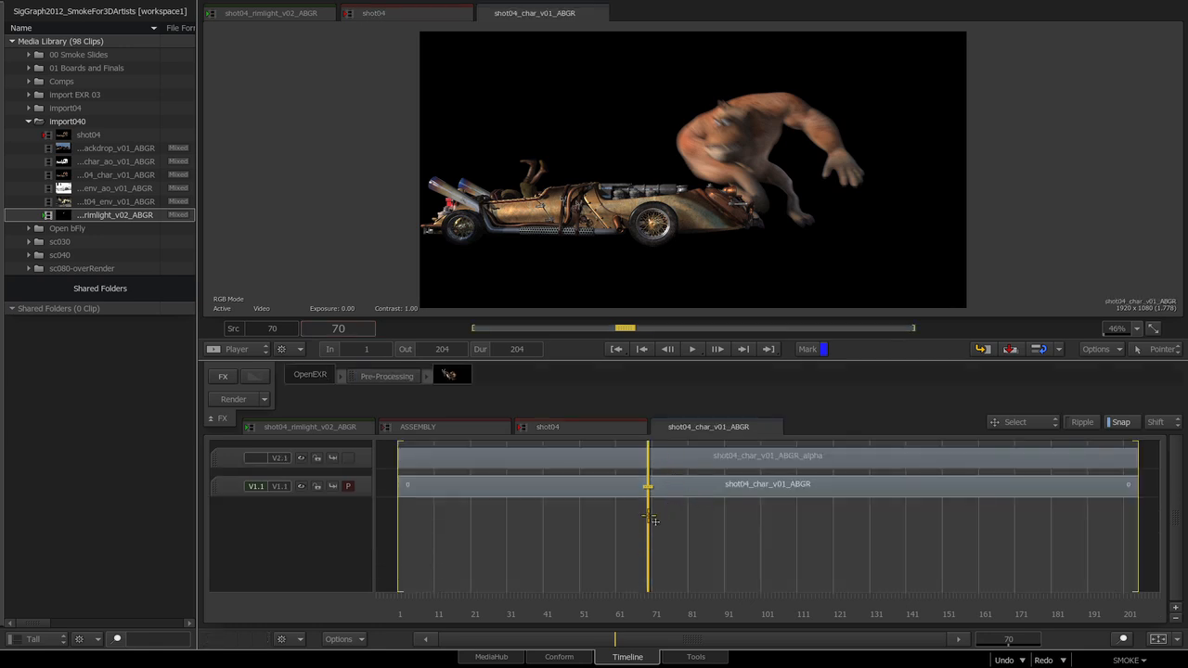
key("Page_Up")
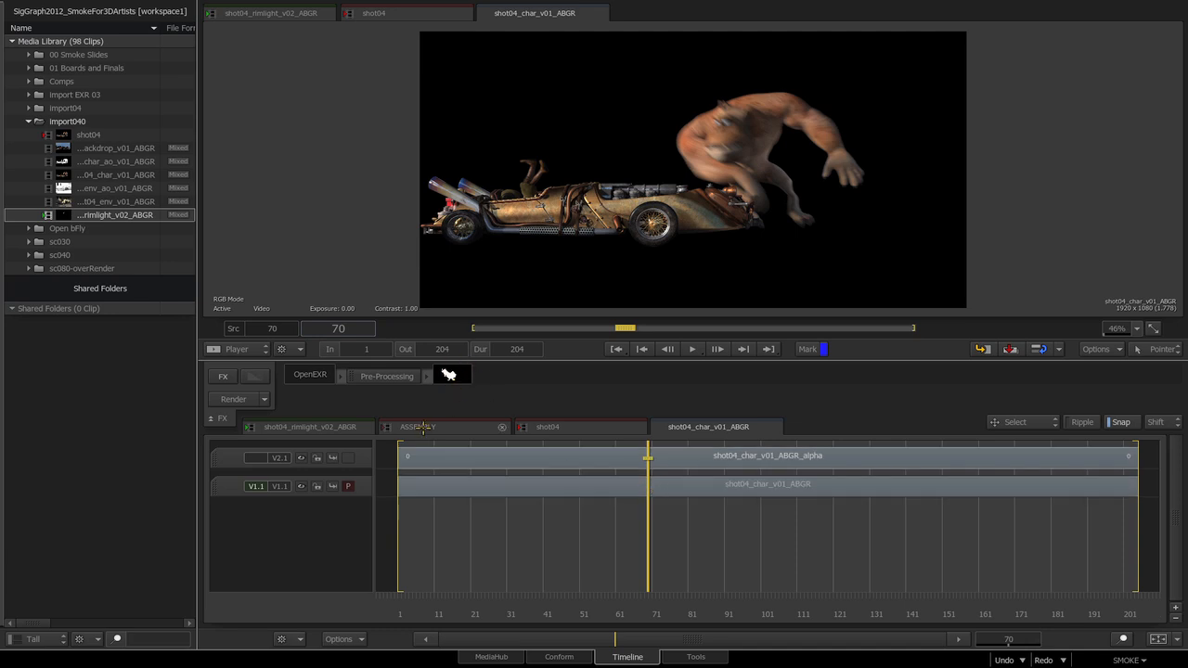
key("Page_Down")
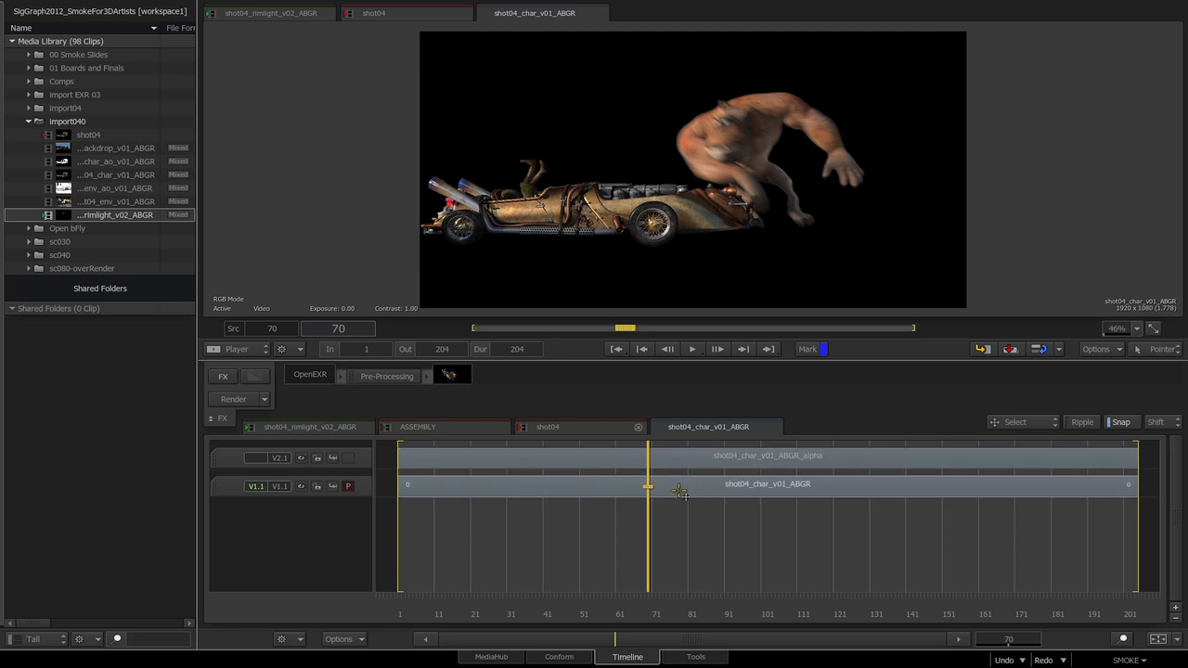
key("Page_Up")
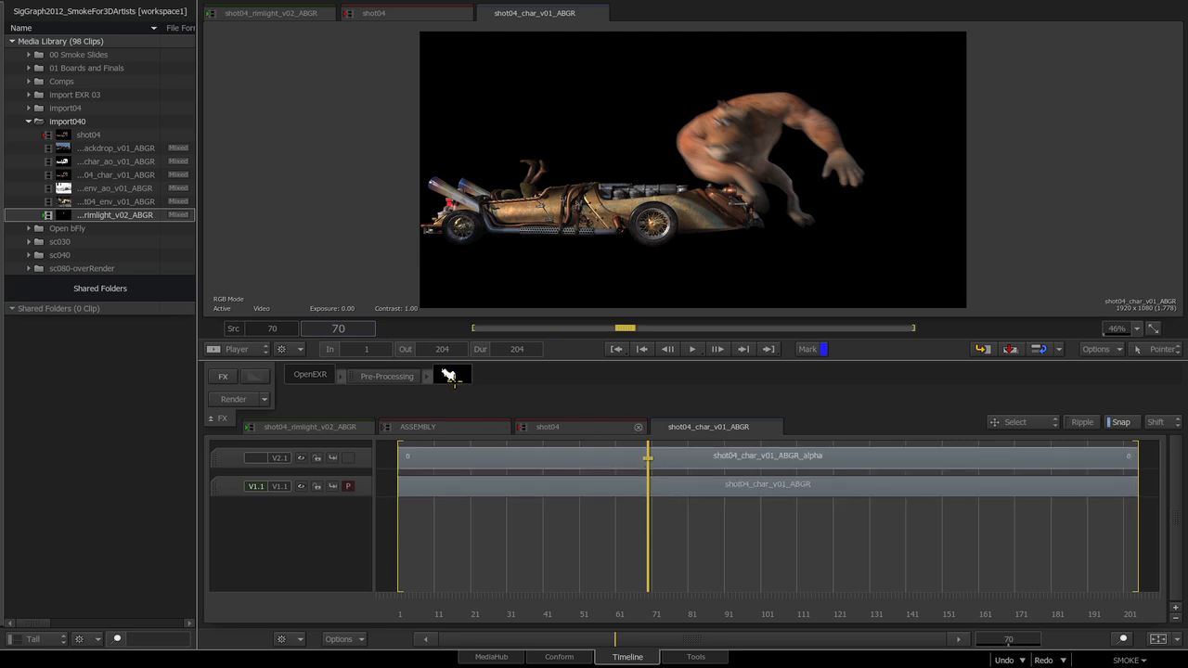
left_click(652, 494)
key("Page_Up")
left_click(775, 427)
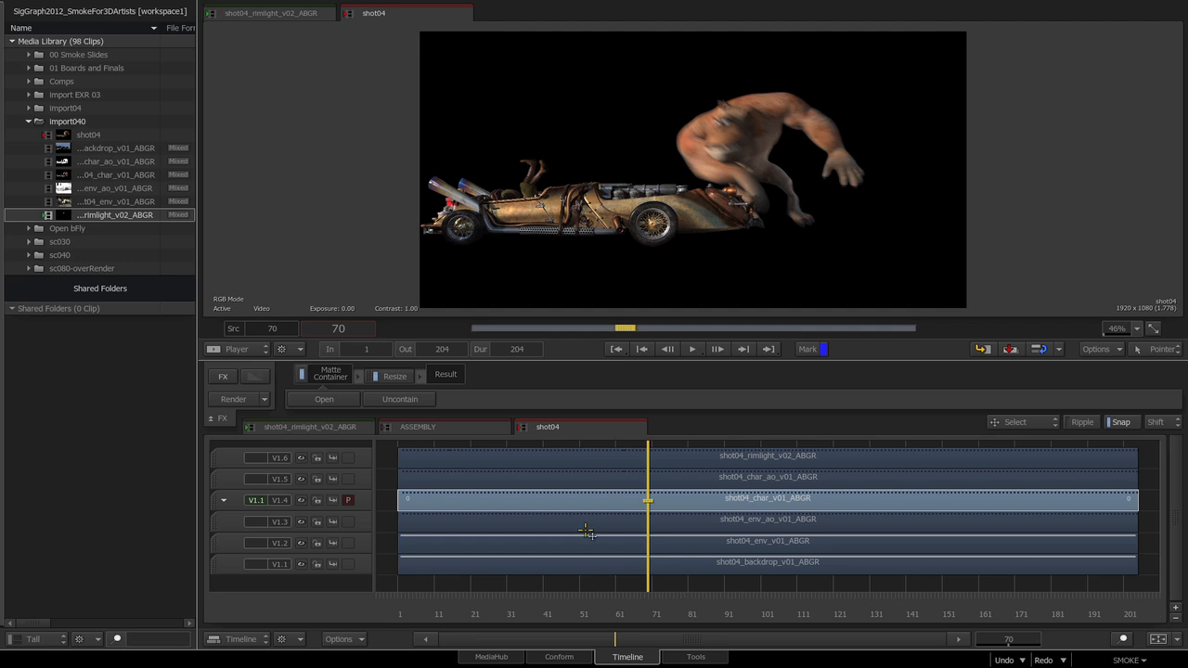
Step: Apply an Axis effect to all stacked segments in shot04, and clear the selection
left_click(605, 579)
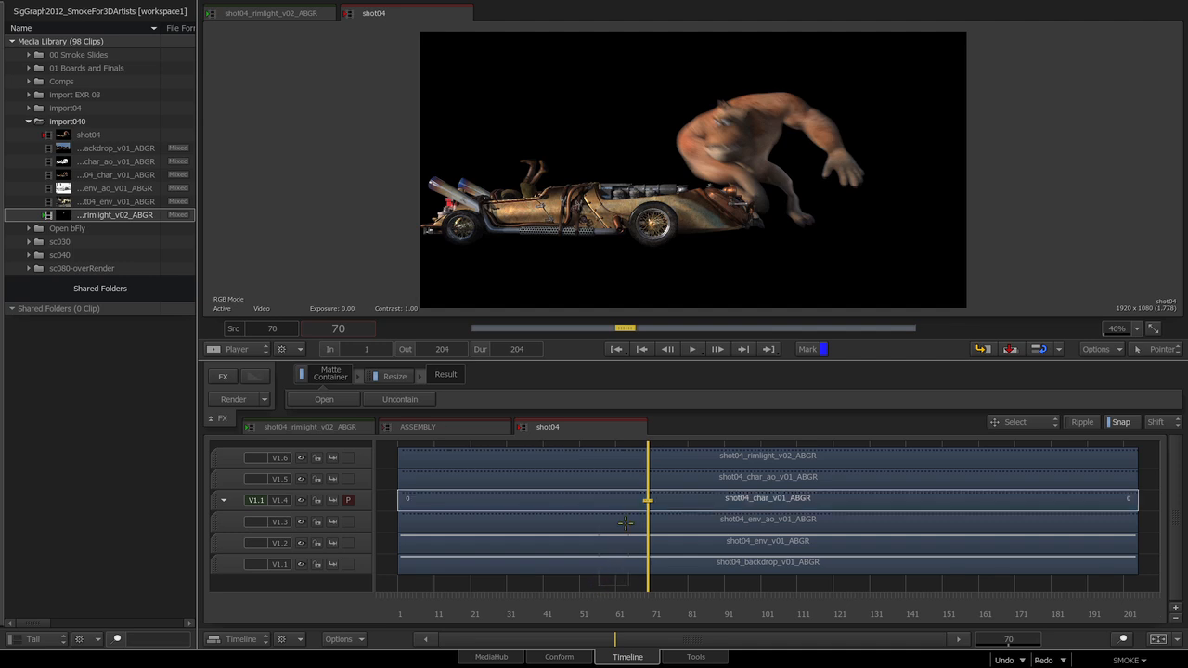
key("ctrl+a")
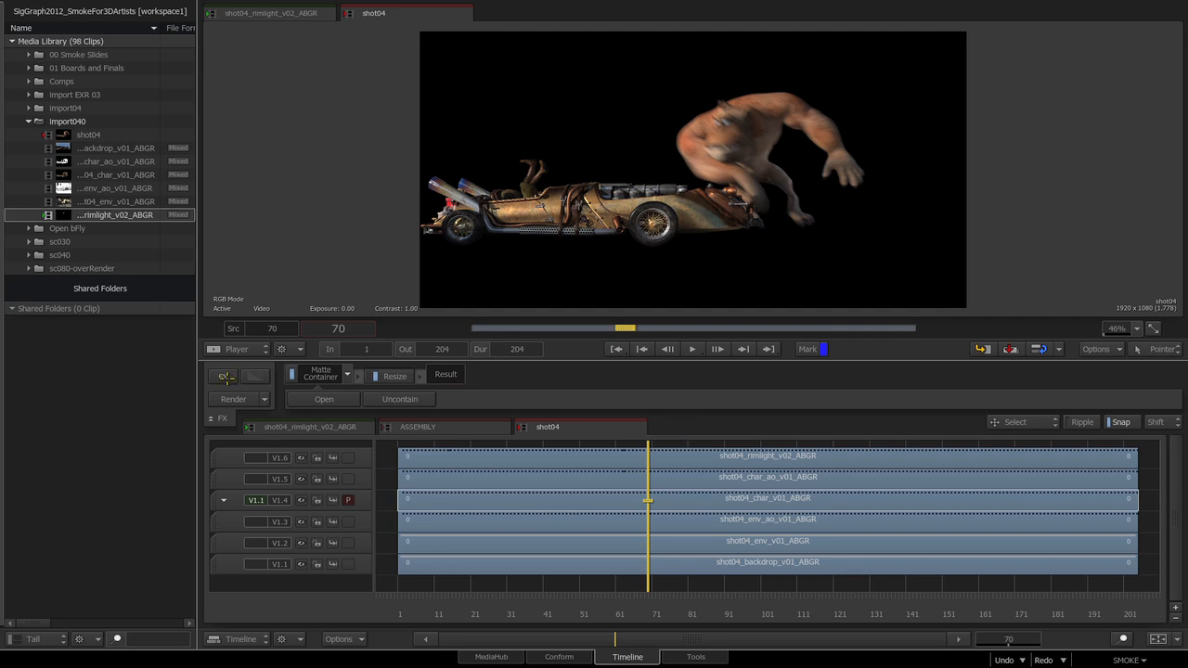
left_click(224, 377)
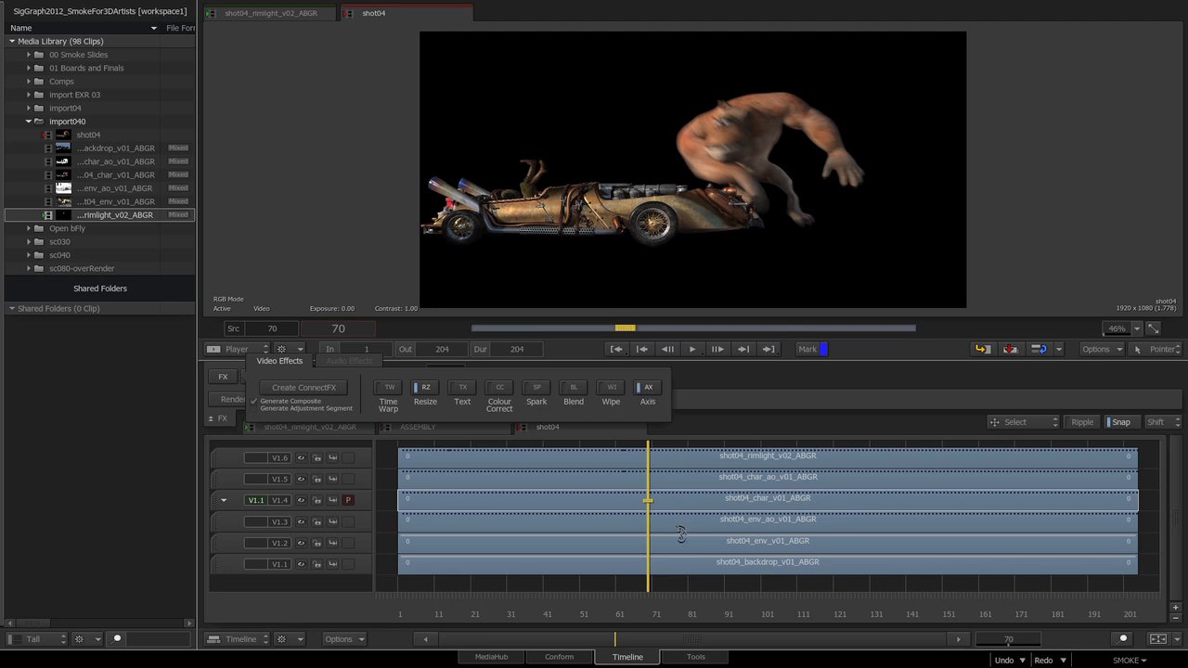
left_click(689, 575)
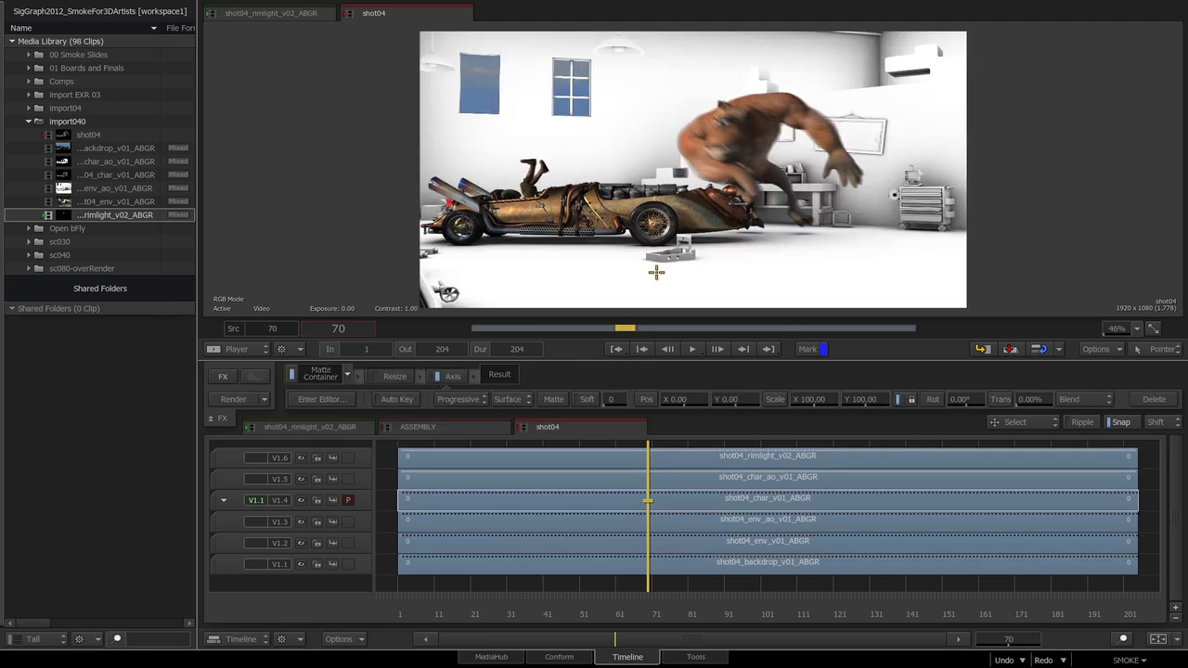
left_click(677, 592)
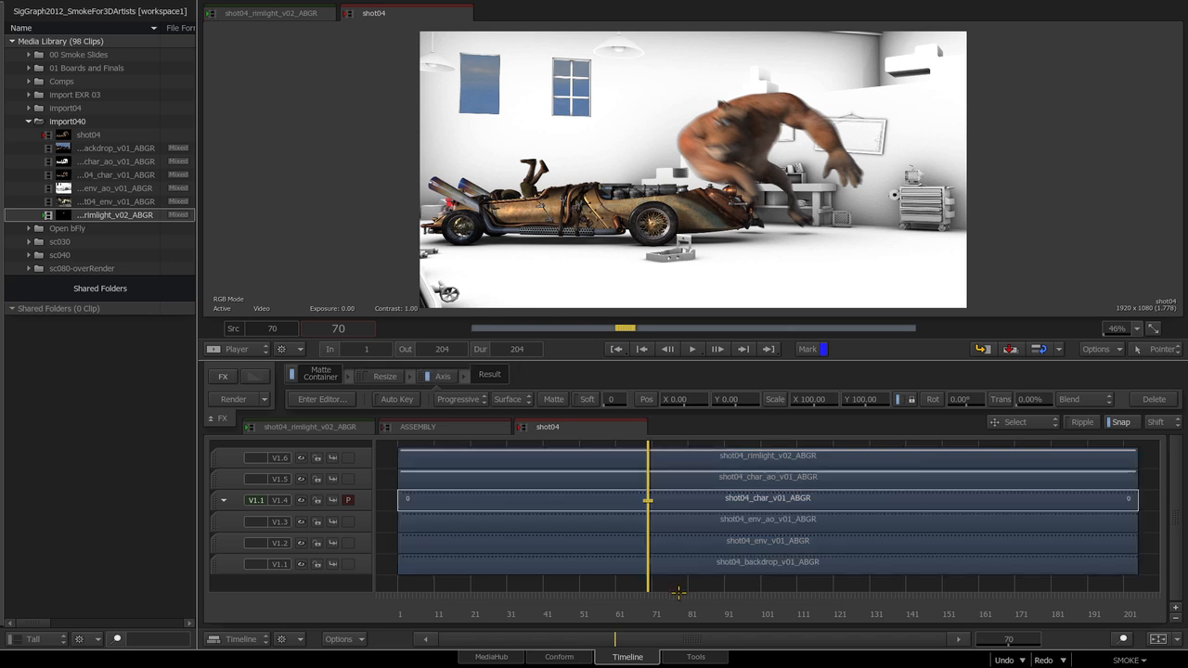
Step: View the composite layer by layer from shot04_backdrop_v01_ABGR upward, ending with shot04_env_ao_v01_ABGR selected
left_click(679, 466)
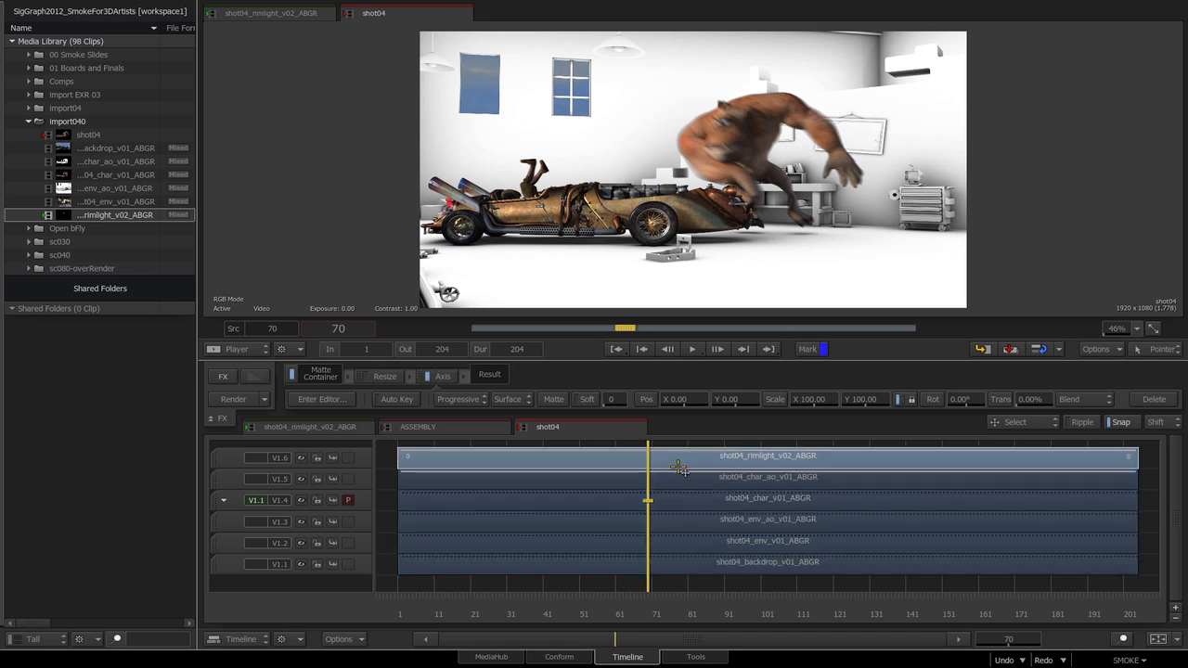
left_click(704, 566)
key("Down")
key("Down")
key("Down")
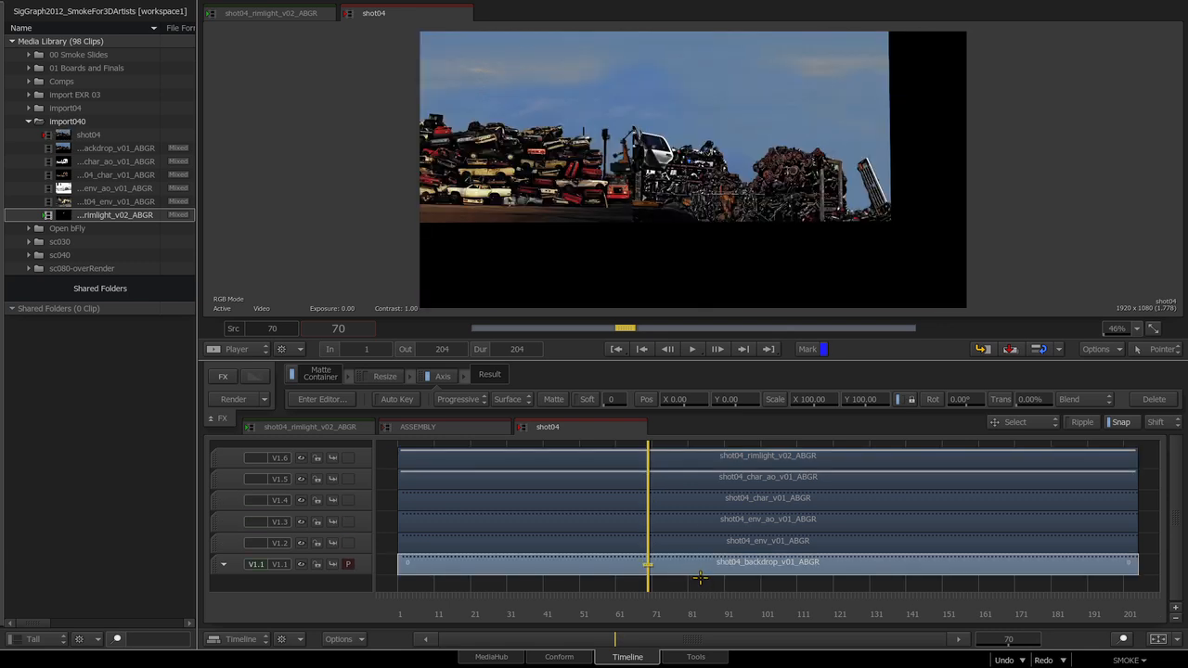
key("Up")
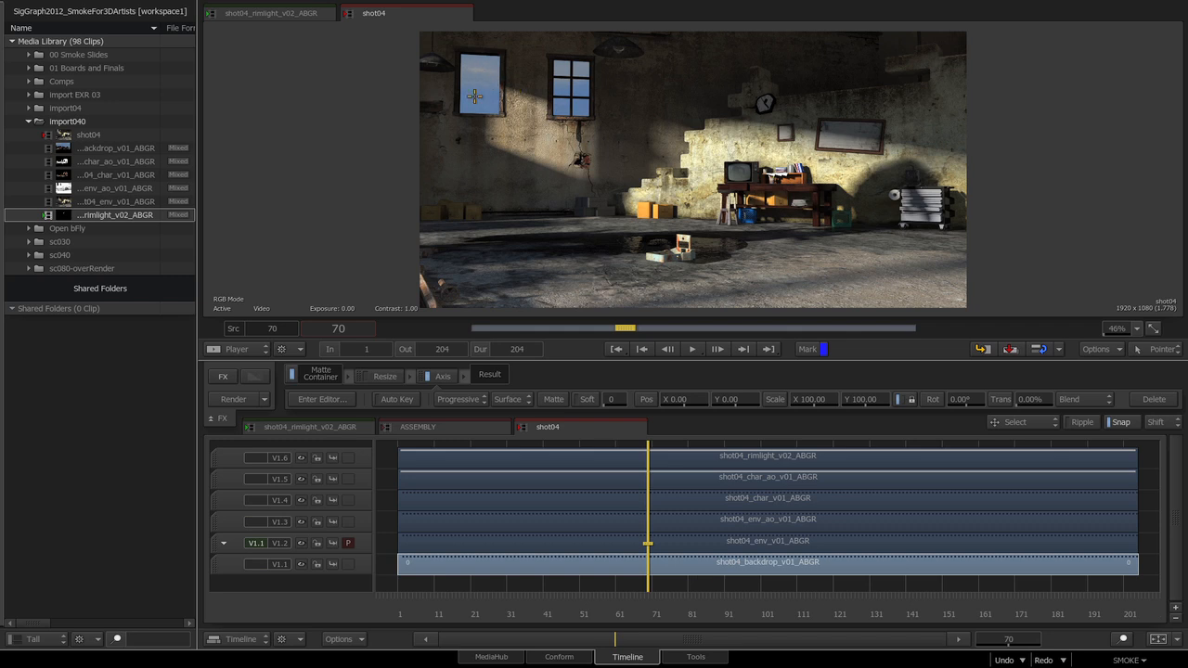
left_click(682, 545)
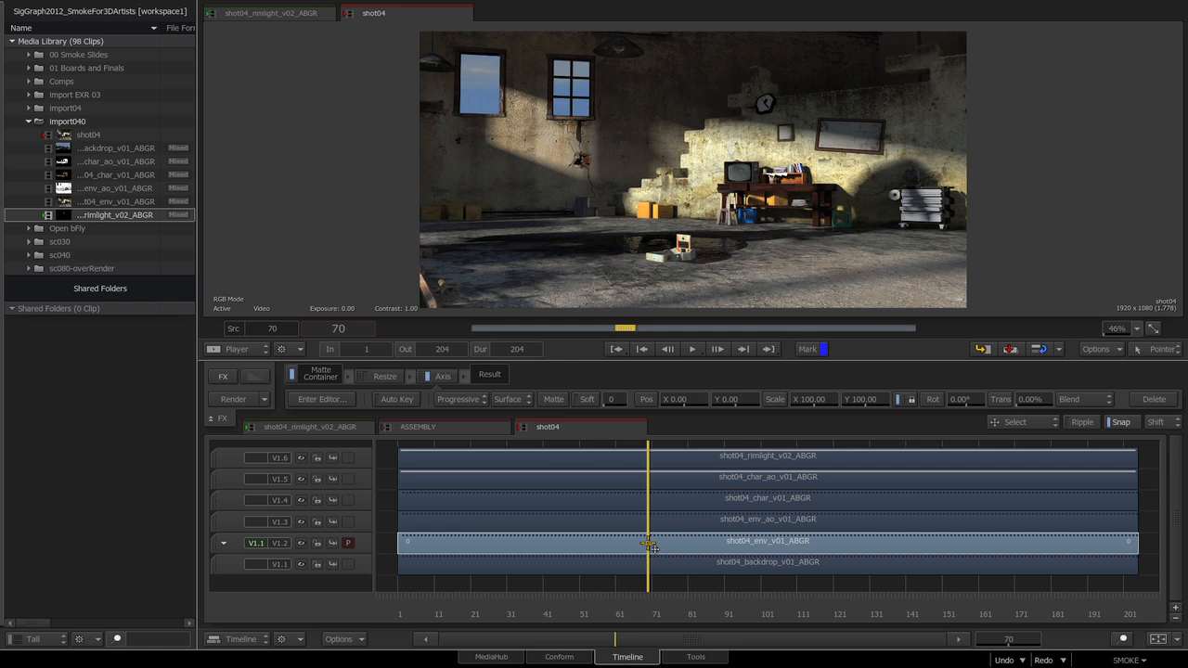
key("Page_Up")
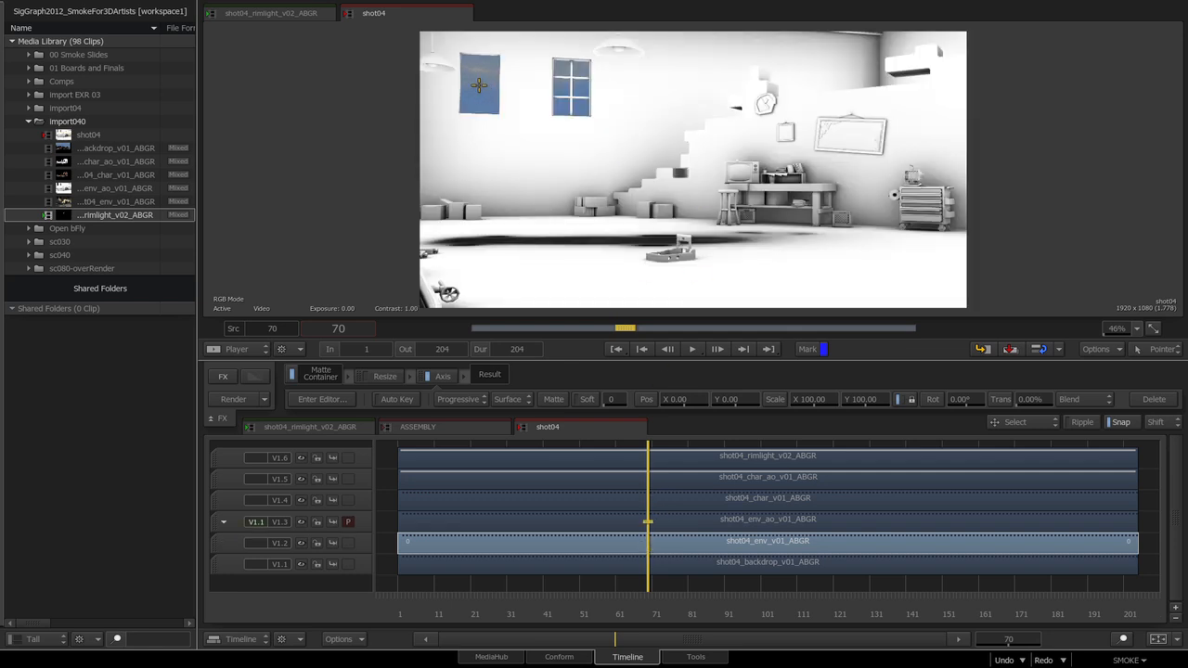
left_click(683, 523)
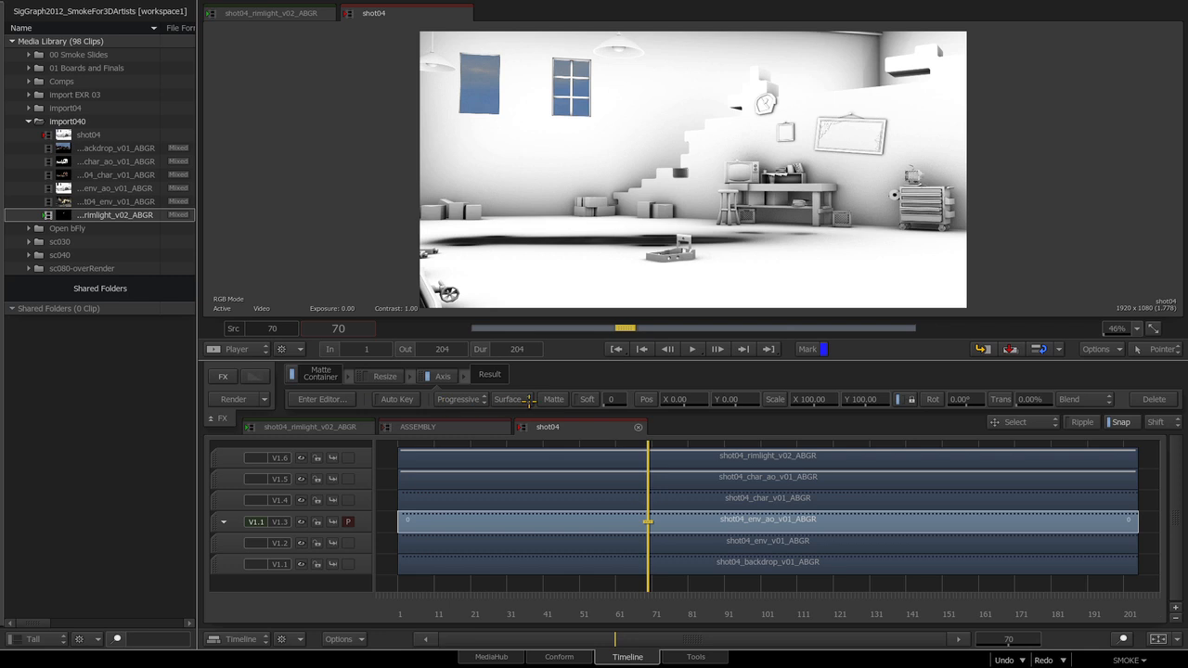
Step: Try moving the environment AO layer and rotating it to -25° with its Axis effect, and reset the rotation to 0°
mouse_move(694, 401)
left_mouse_down()
mouse_move(613, 401)
mouse_move(834, 414)
mouse_move(644, 420)
mouse_move(686, 423)
left_mouse_up()
left_click(686, 397, "ctrl")
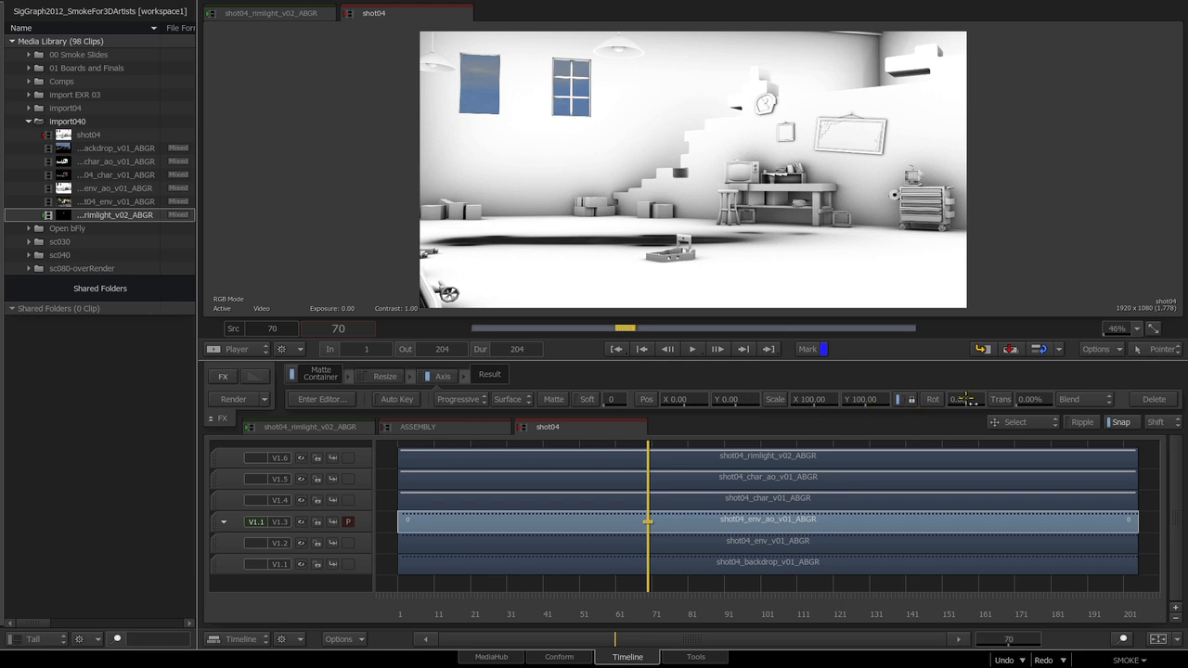
mouse_move(970, 401)
left_mouse_down()
mouse_move(1007, 409)
mouse_move(965, 405)
left_mouse_up()
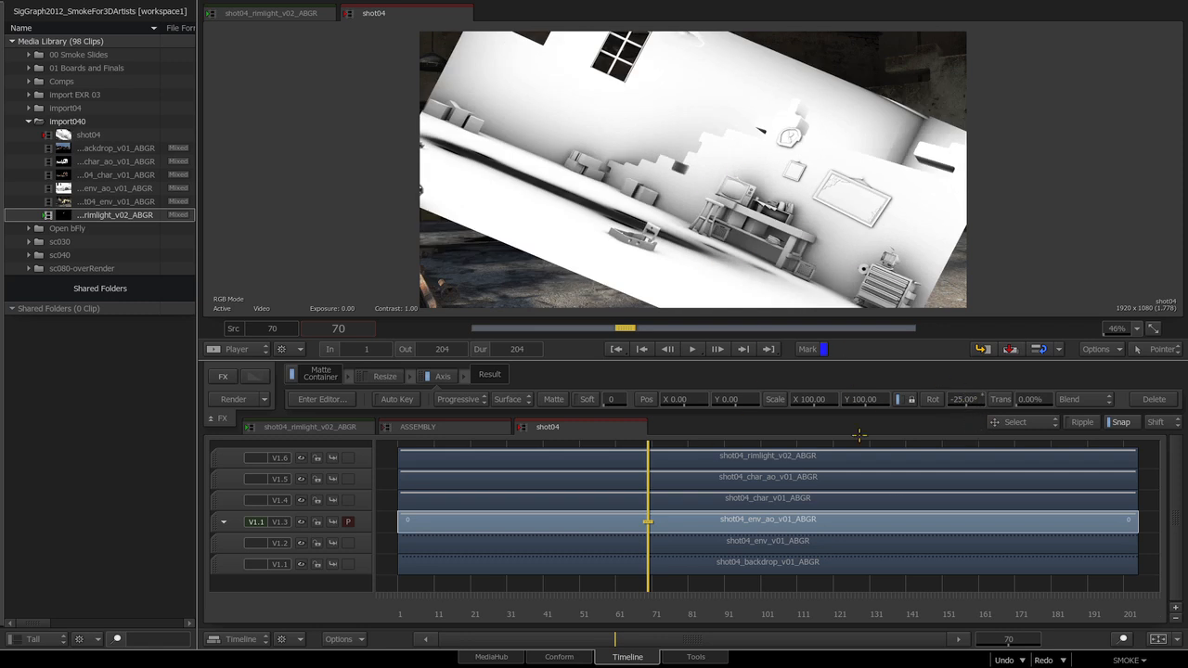
left_click(966, 405)
type("0")
key("Return")
Step: Set the blend mode of shot04_env_ao_v01_ABGR to Multiply and compare the result with the layer below
left_click(1086, 399)
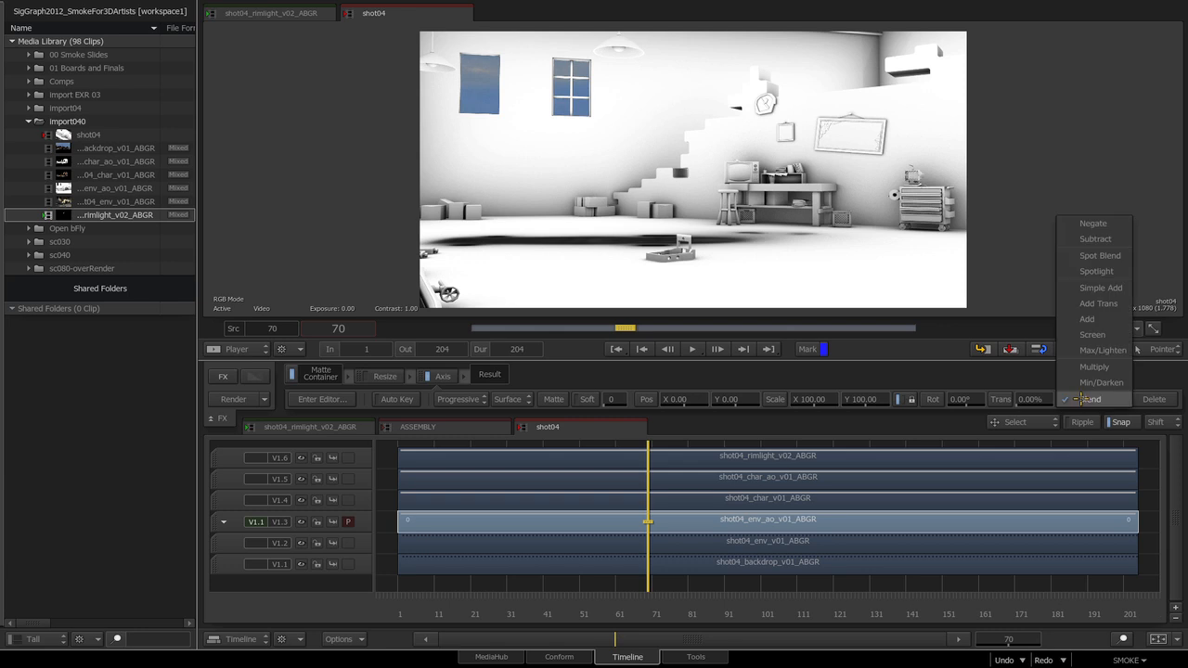
left_click(1093, 366)
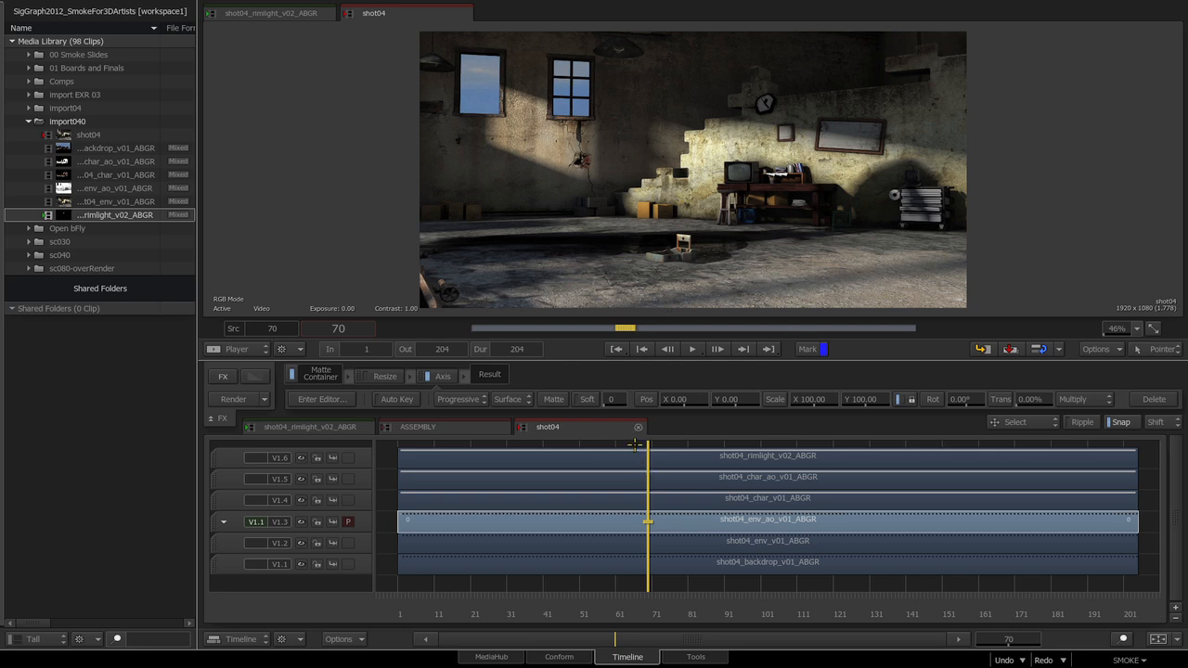
left_click(653, 546)
key("Up")
left_click(654, 545)
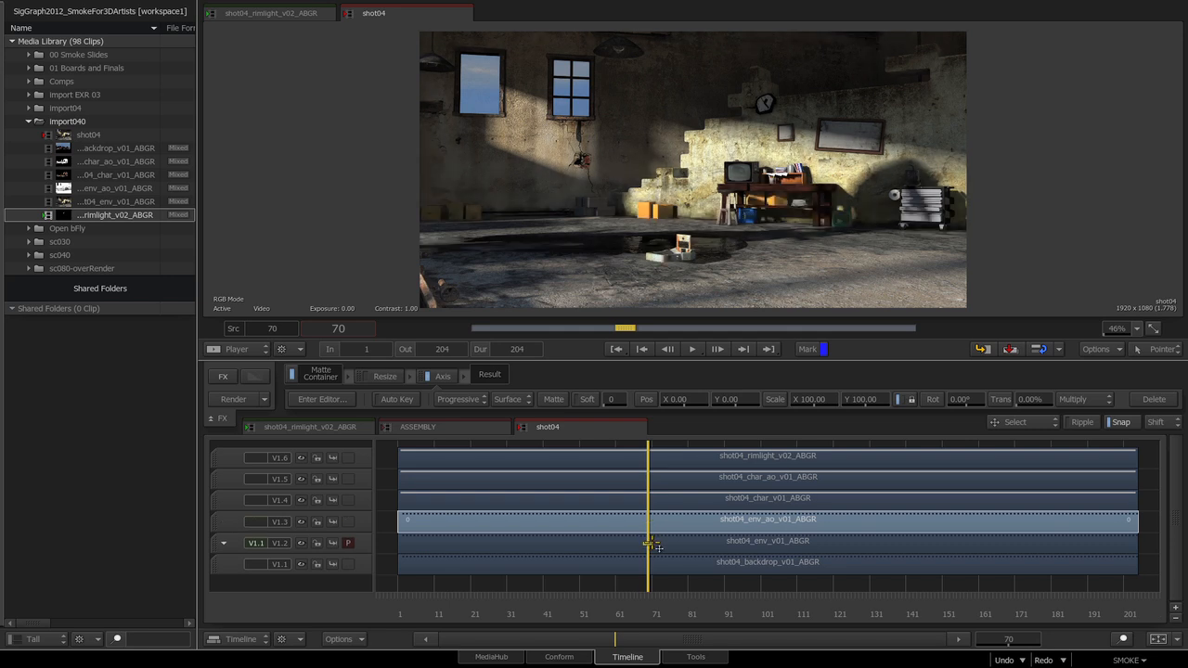
key("Up")
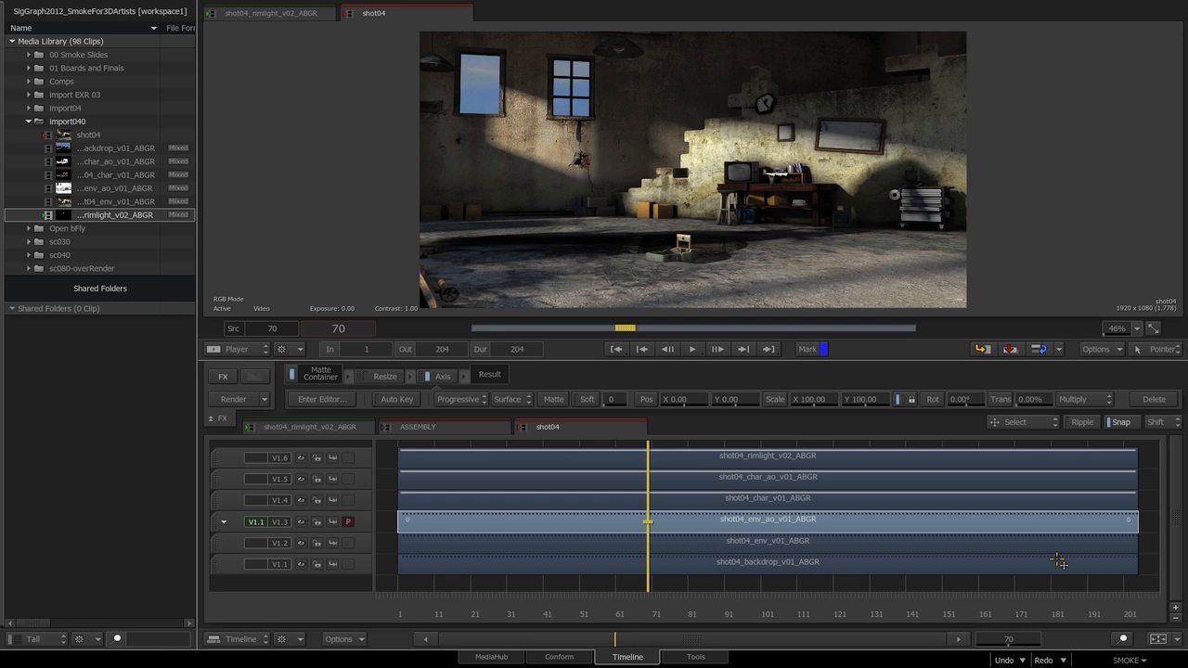
Step: Step up to the shot04_char_ao_v01_ABGR layer and set its blend mode to Multiply
key("Up")
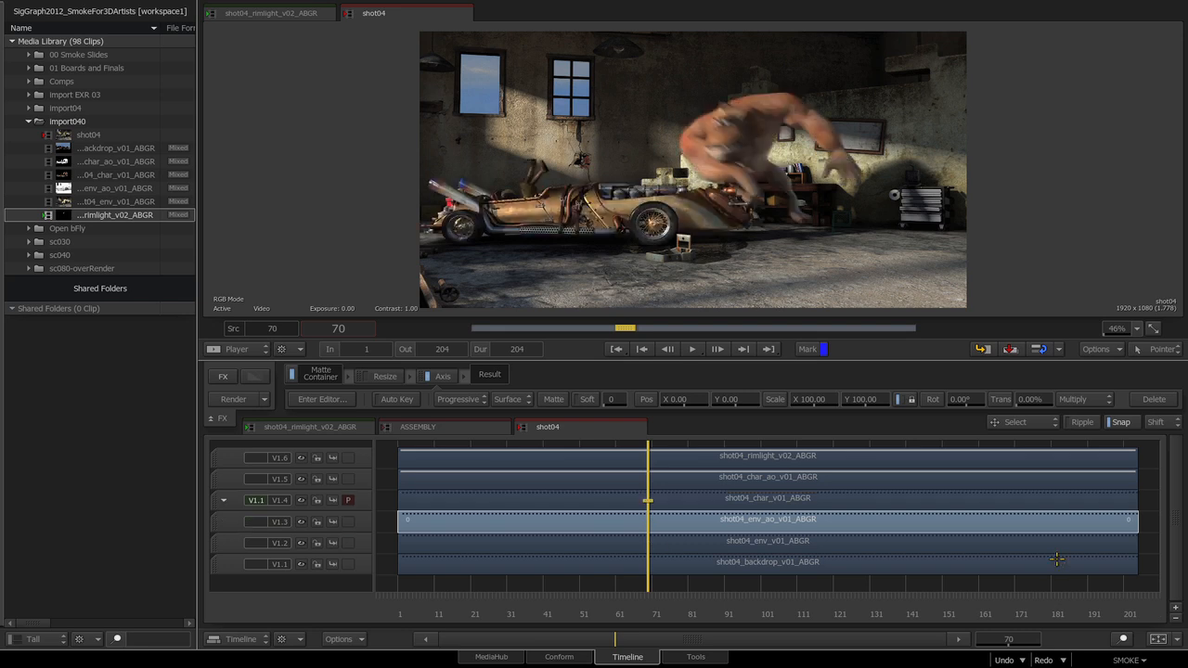
key("Up")
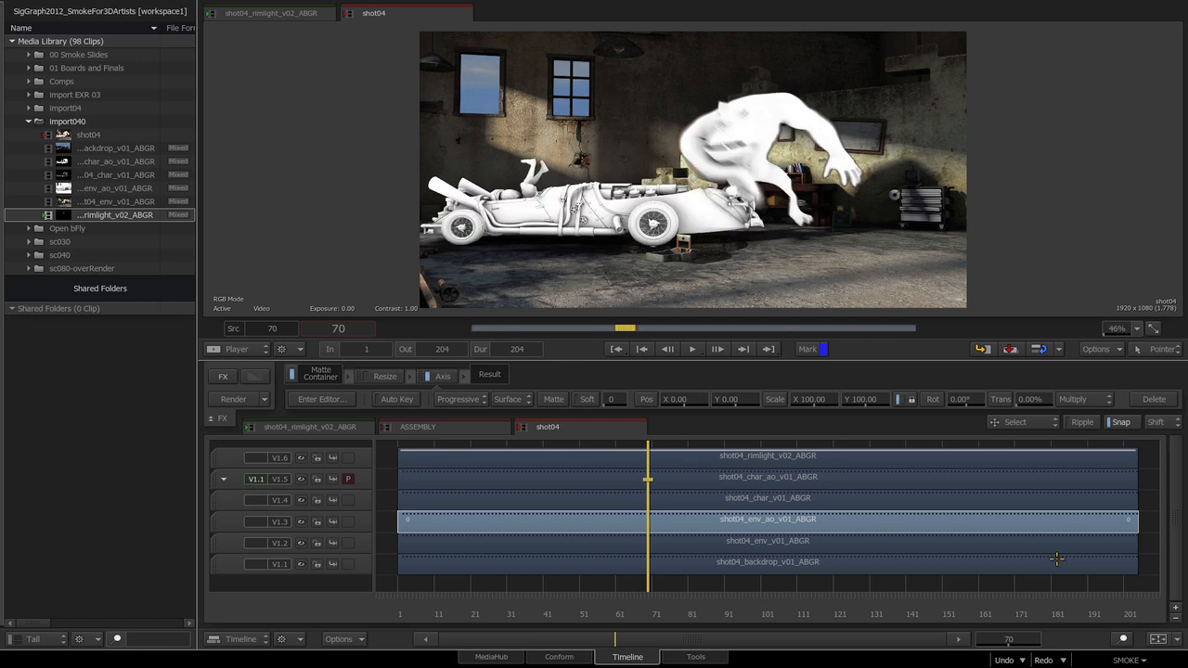
left_click(733, 475)
left_click(1081, 401)
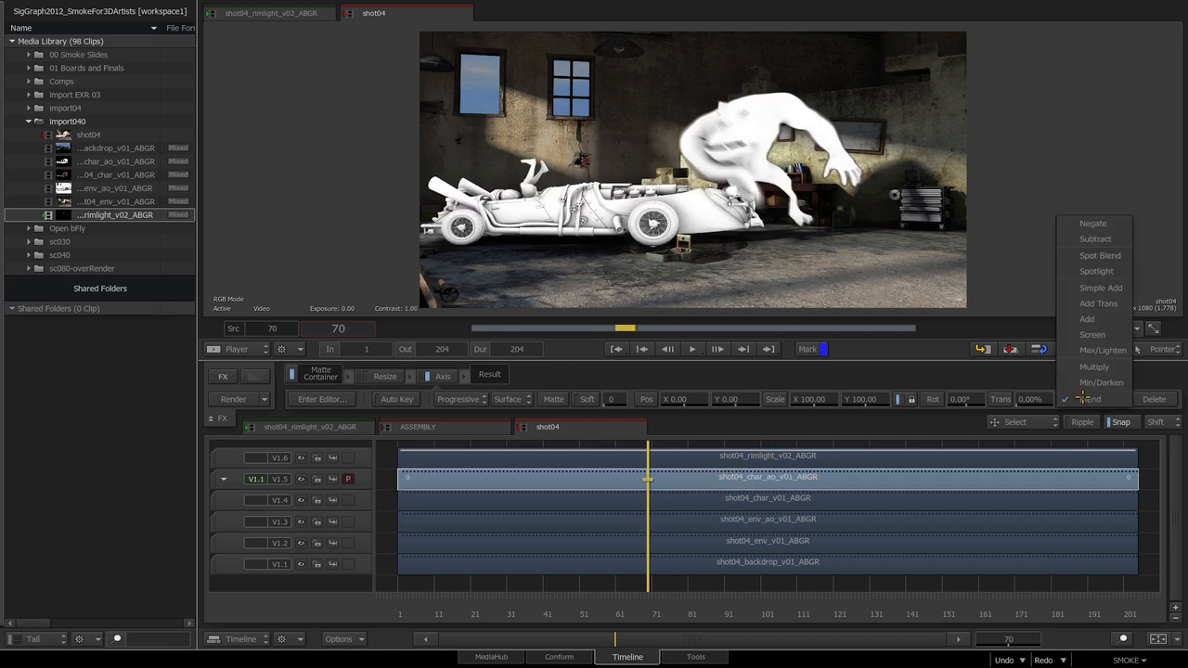
left_click(1091, 368)
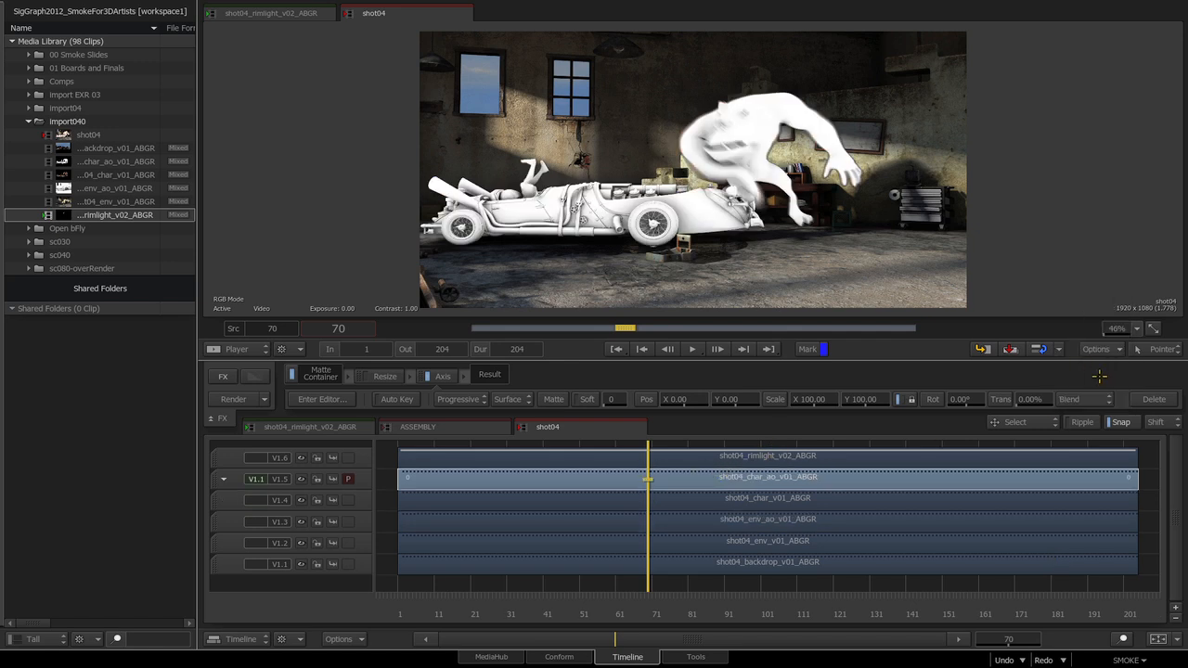
Step: Set the blend mode of the shot04_rimlight_v02_ABGR layer to Simple Add with the composite viewed from that layer
left_click(693, 455)
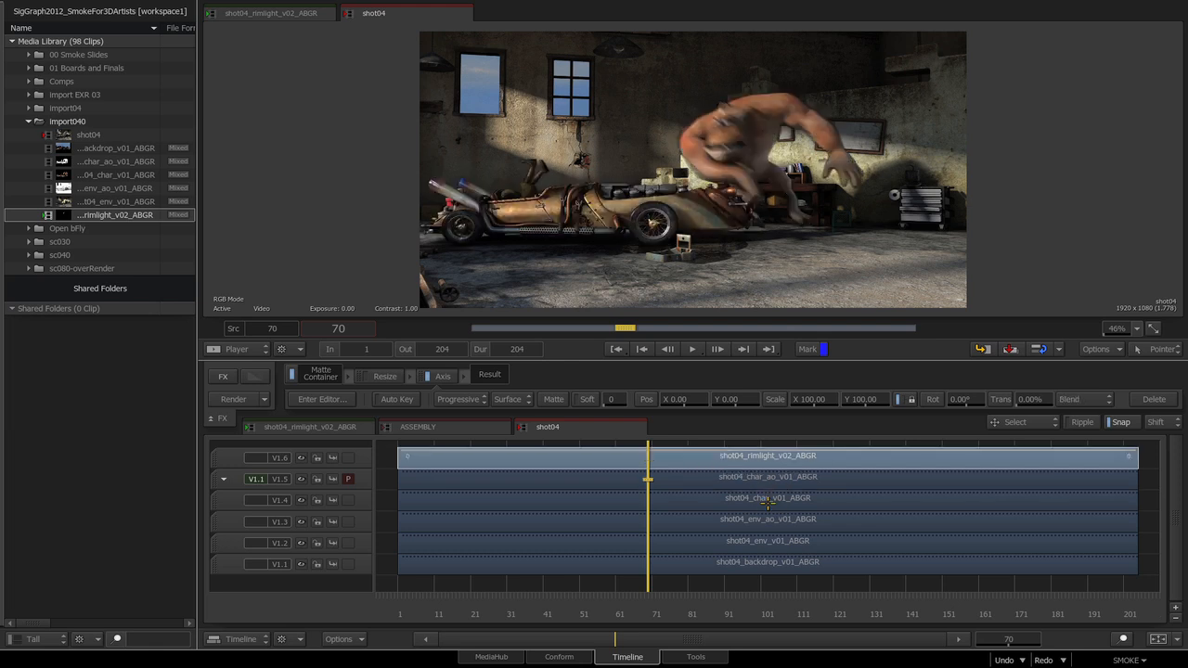
left_click(658, 456)
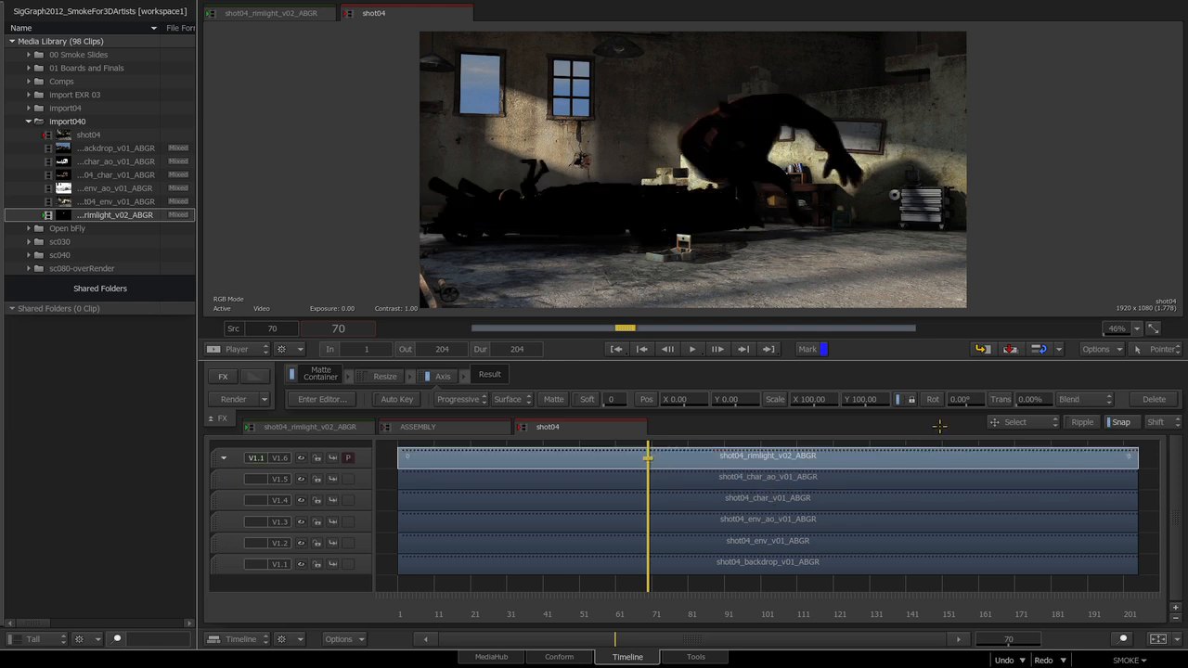
left_click(1090, 399)
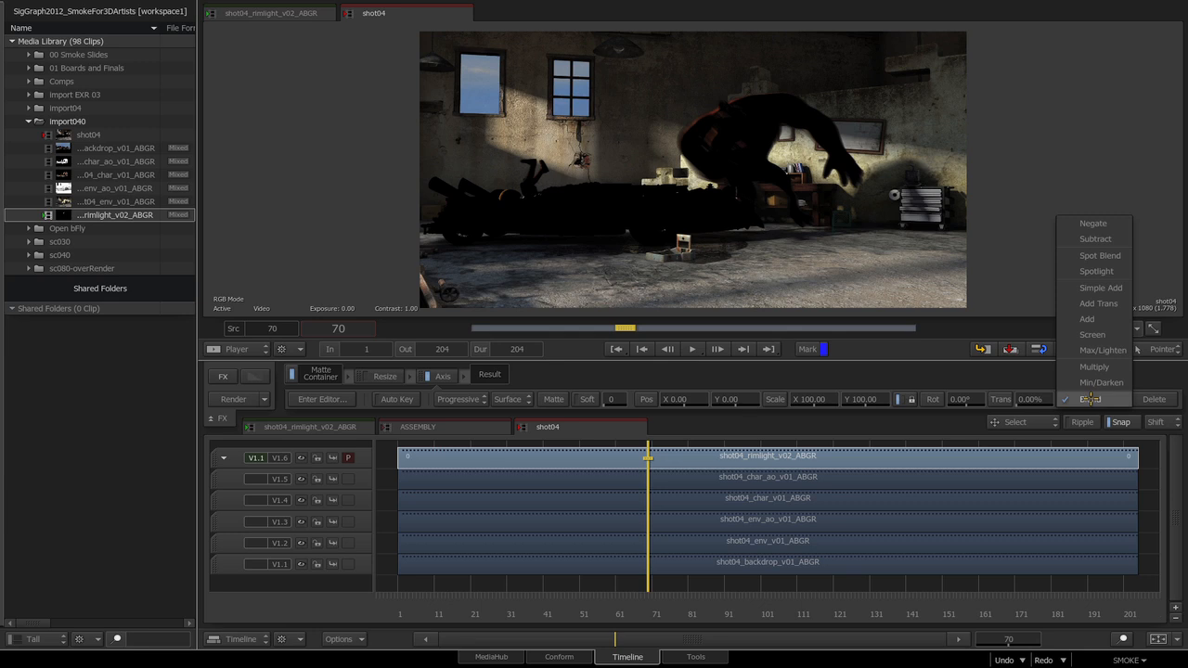
left_click(1071, 287)
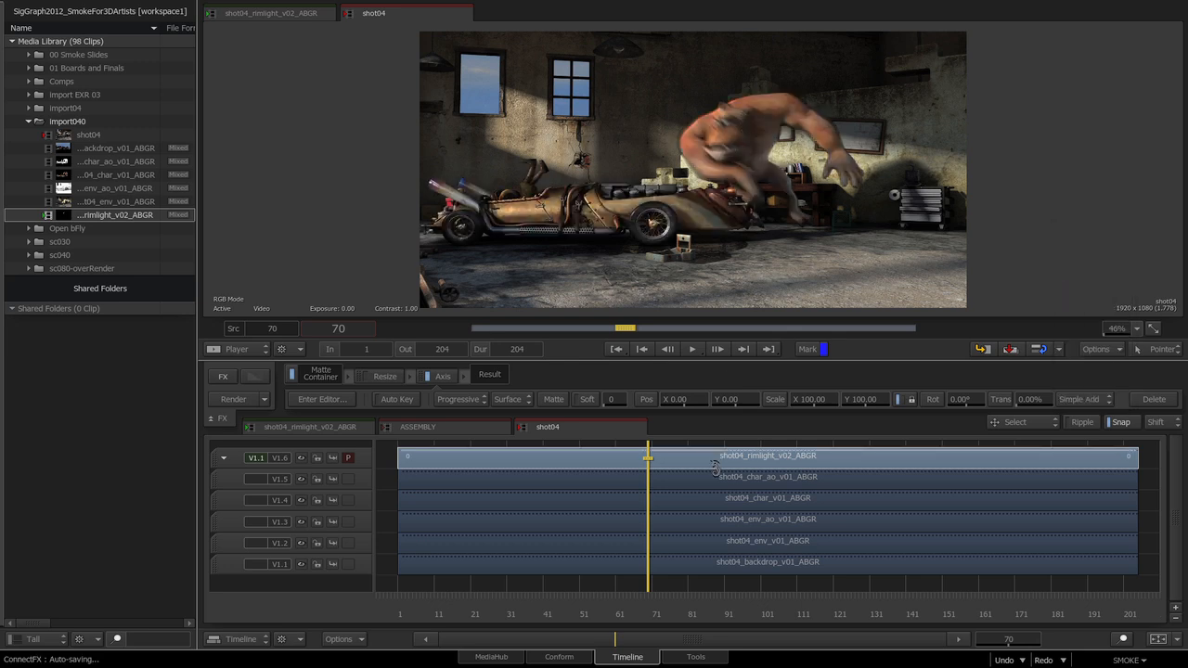
Step: Step down through the layers to shot04_backdrop_v01_ABGR and back up one by one to review how the composite builds
key("Down")
key("Down")
key("Down")
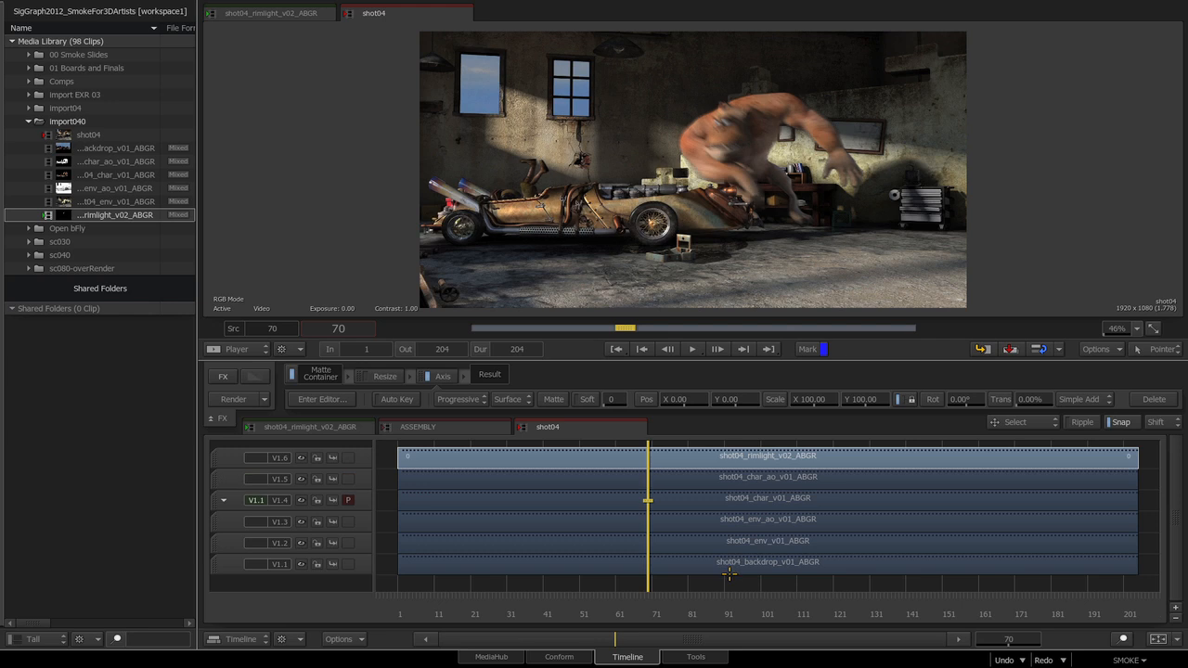
key("Down")
key("Down")
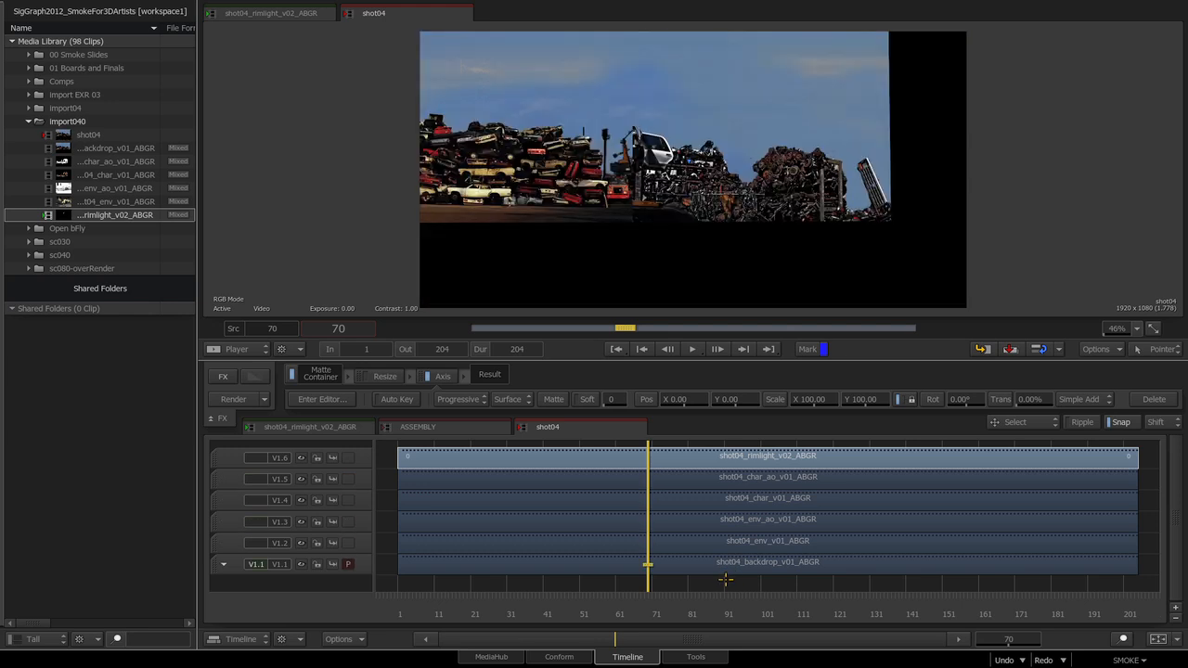
key("Up")
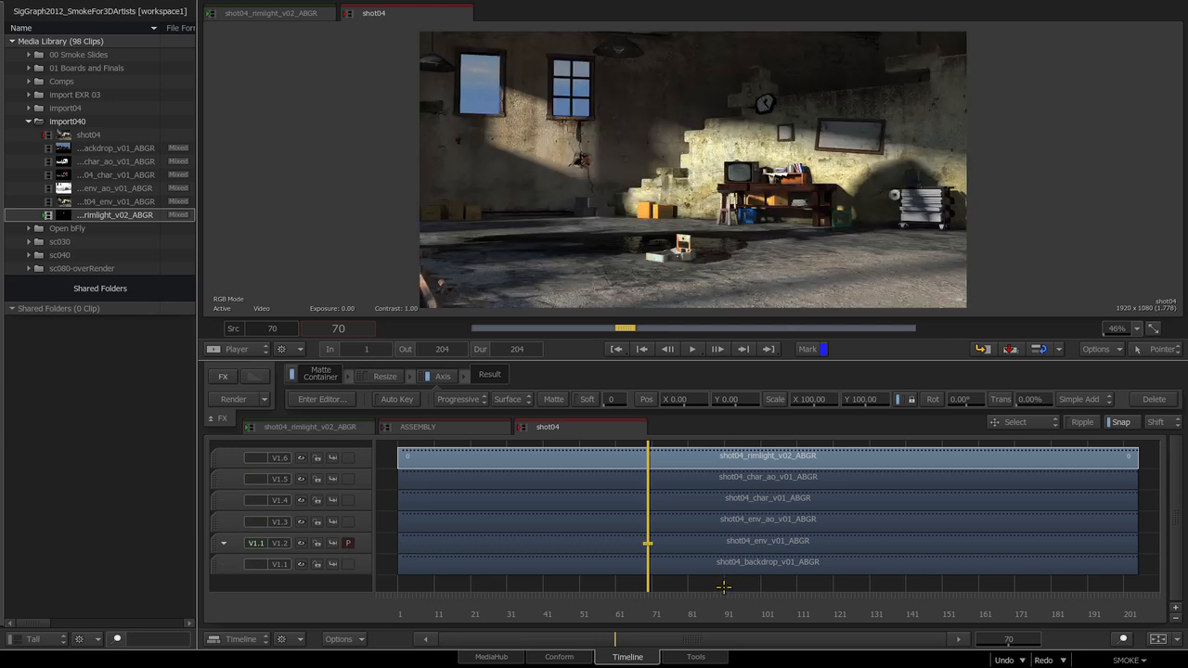
key("Up")
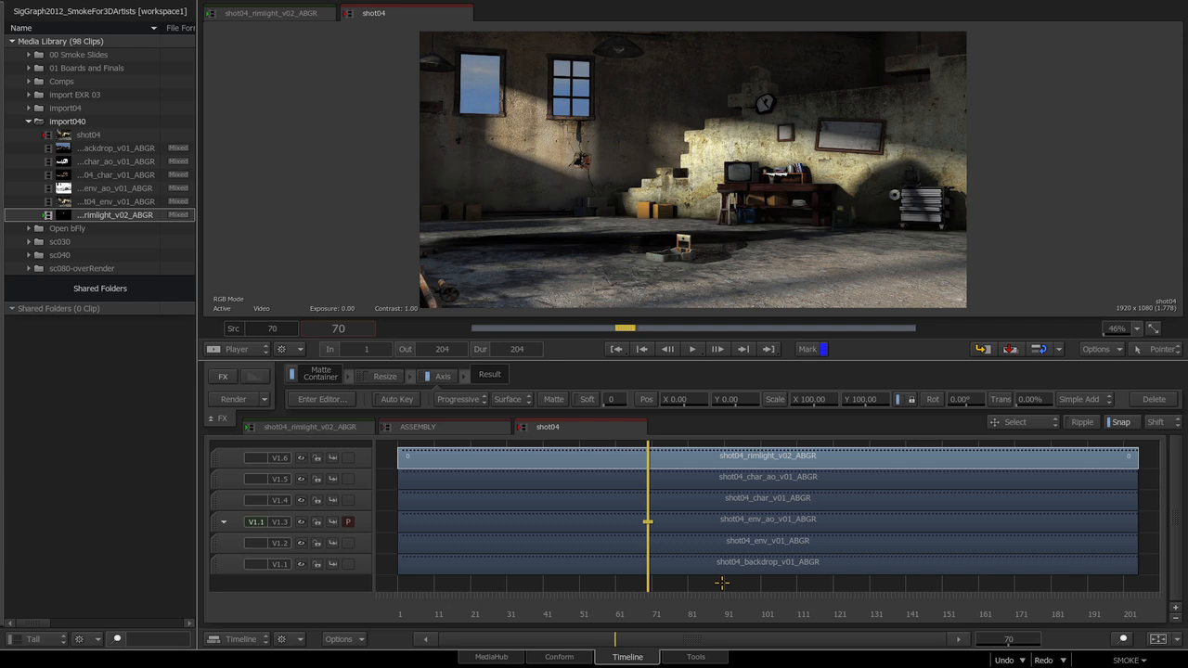
key("Up")
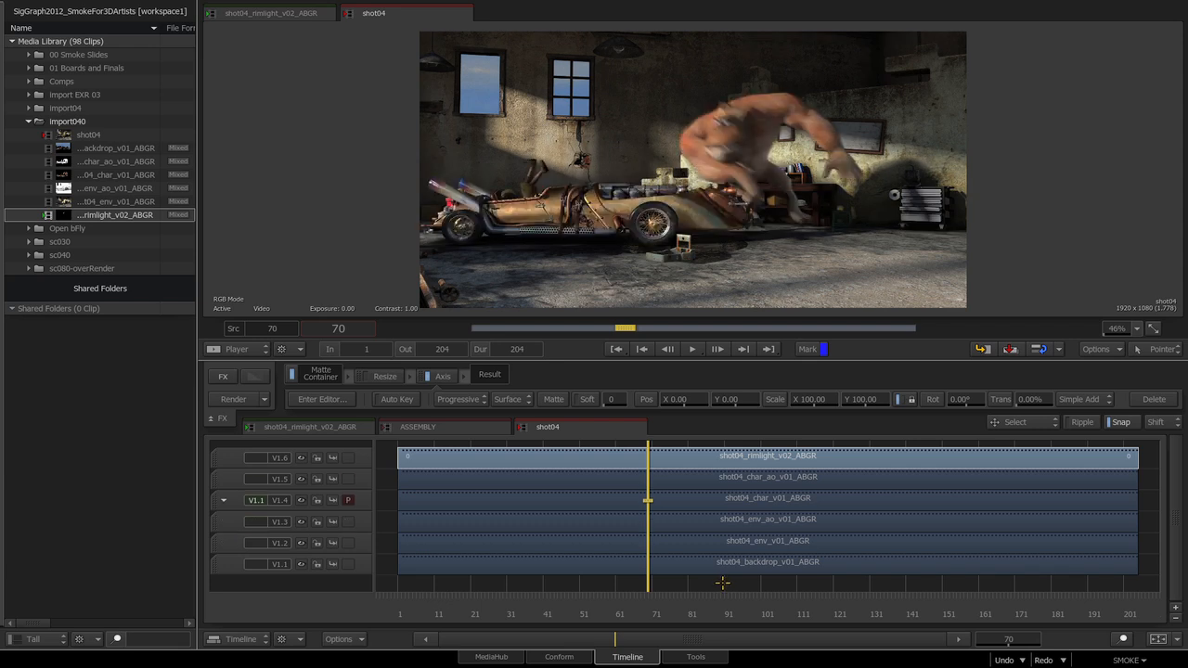
key("Up")
key("Up")
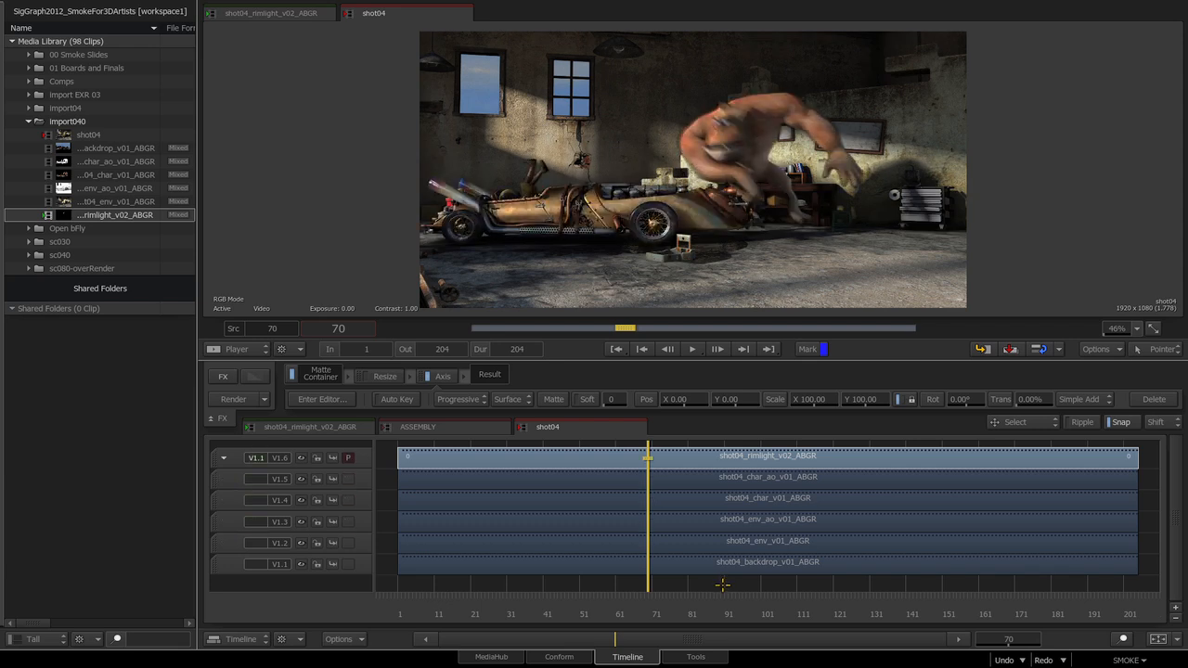
Step: Scrub shot04 to frame 52 and render the composite
left_click(617, 609)
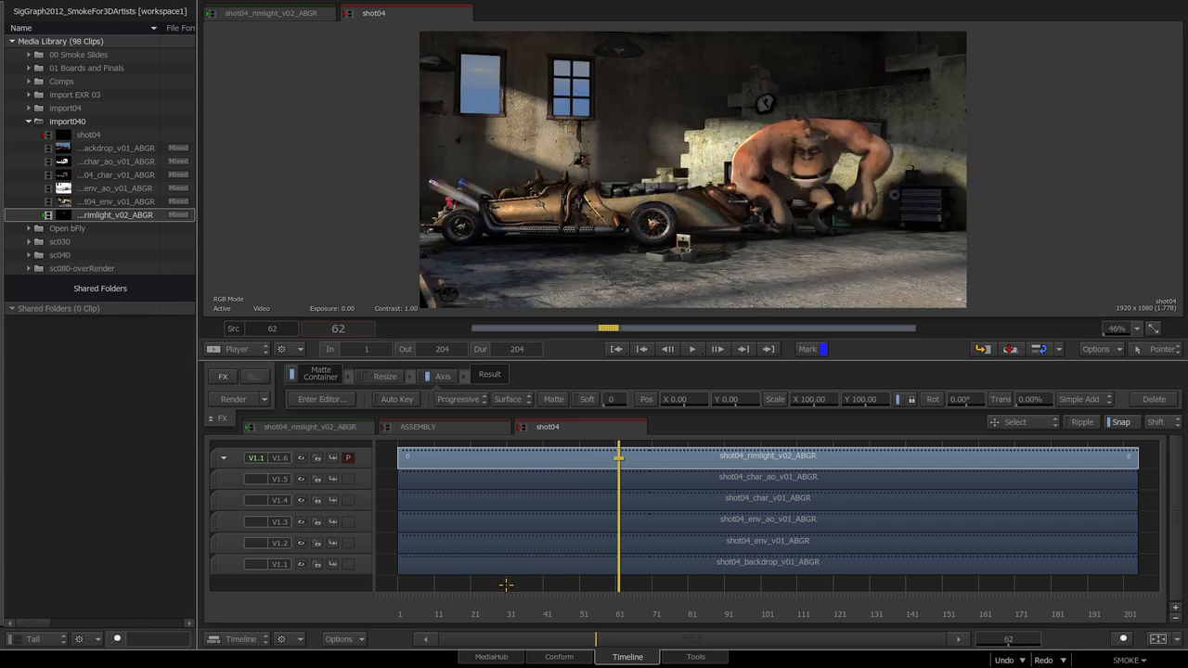
left_click(506, 583)
left_click(536, 449)
left_click(239, 399)
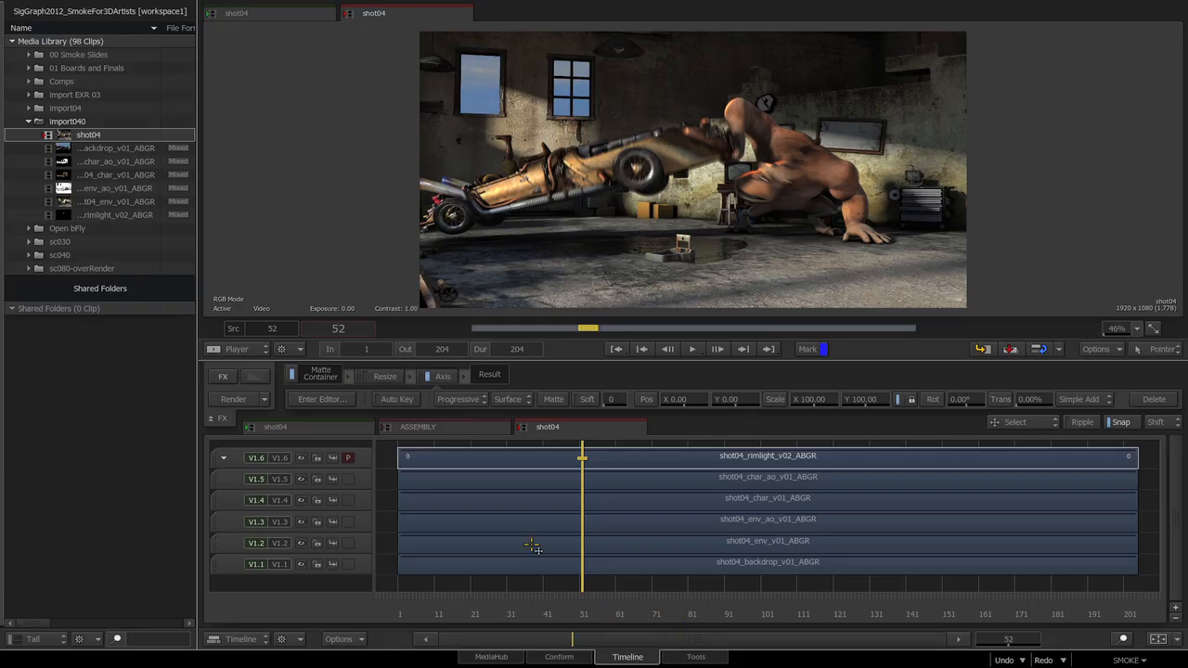
Step: Play back the rendered shot04 composite and scrub to frame 102
left_click(535, 607)
left_click_drag(532, 608, 565, 595)
key("space")
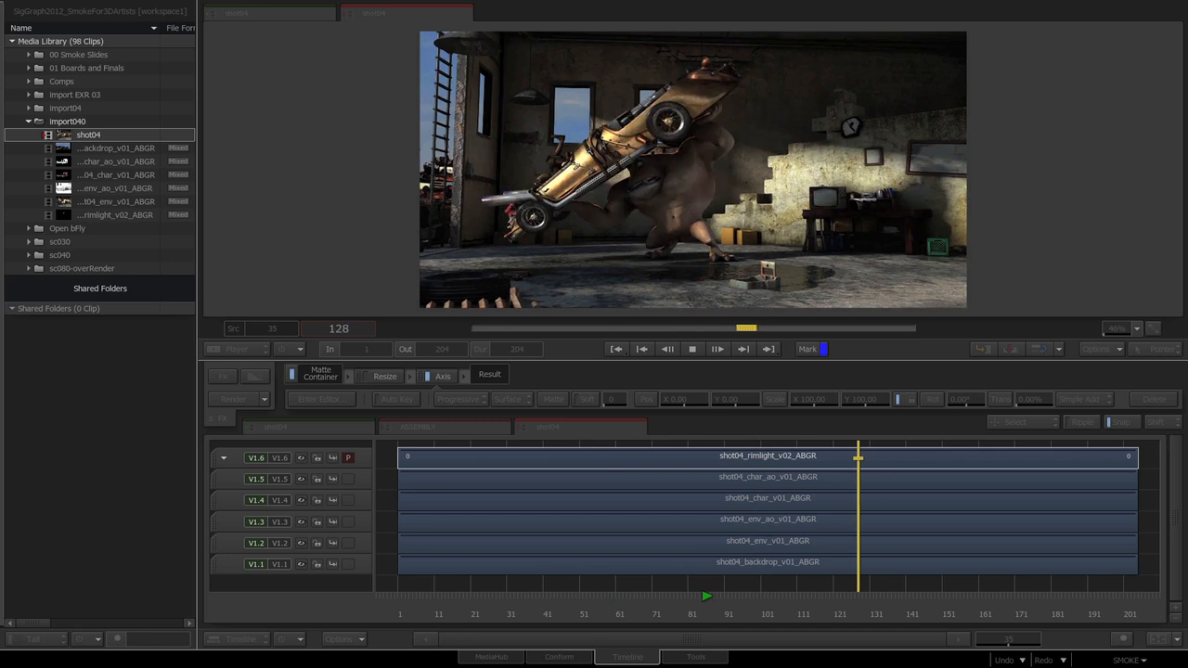
key("space")
left_click(783, 609)
left_click_drag(782, 609, 764, 608)
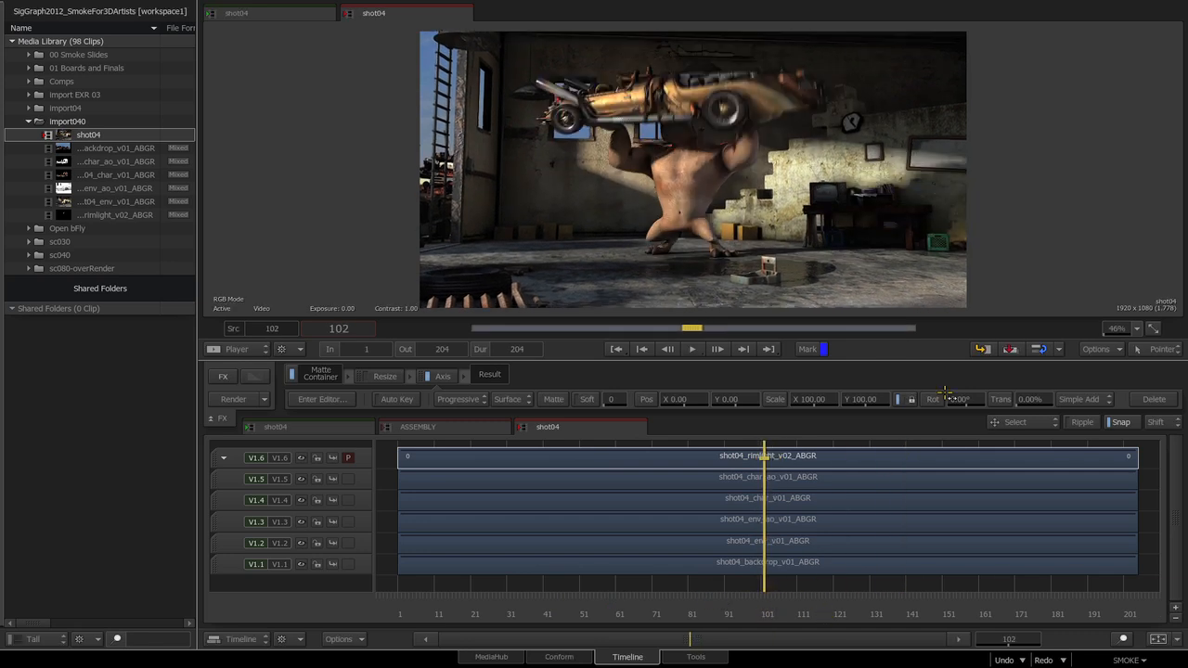
Step: Play shot04 full screen to its last frame, and return to frame 60 in the timeline view
left_click(1146, 328)
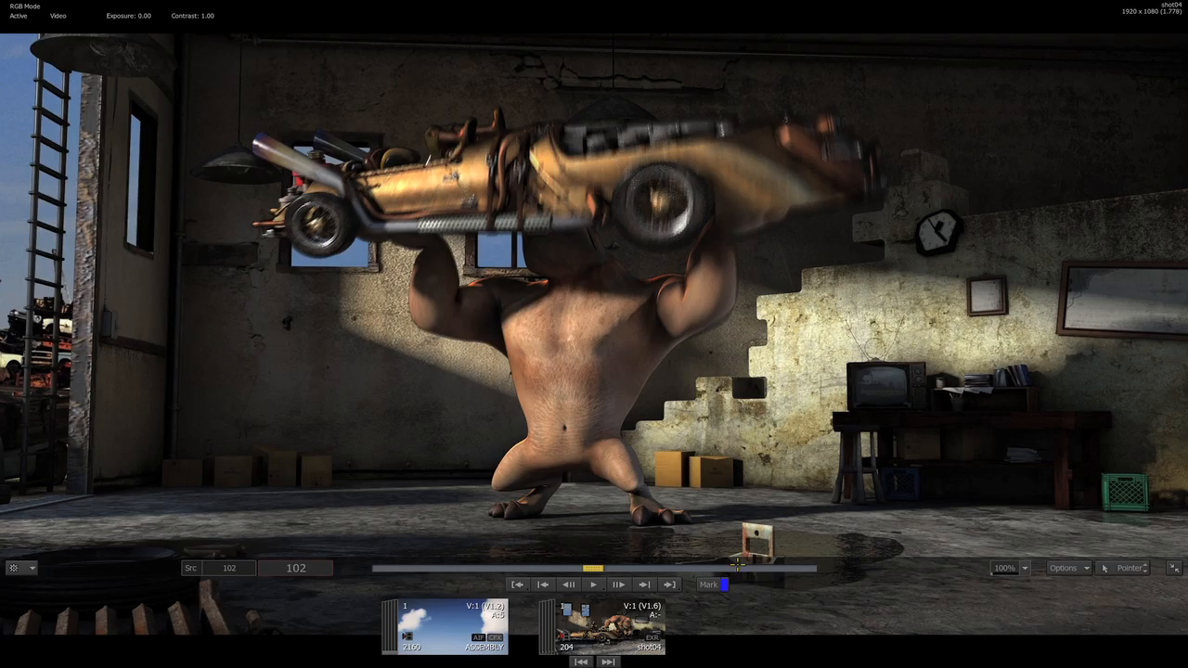
left_click(594, 585)
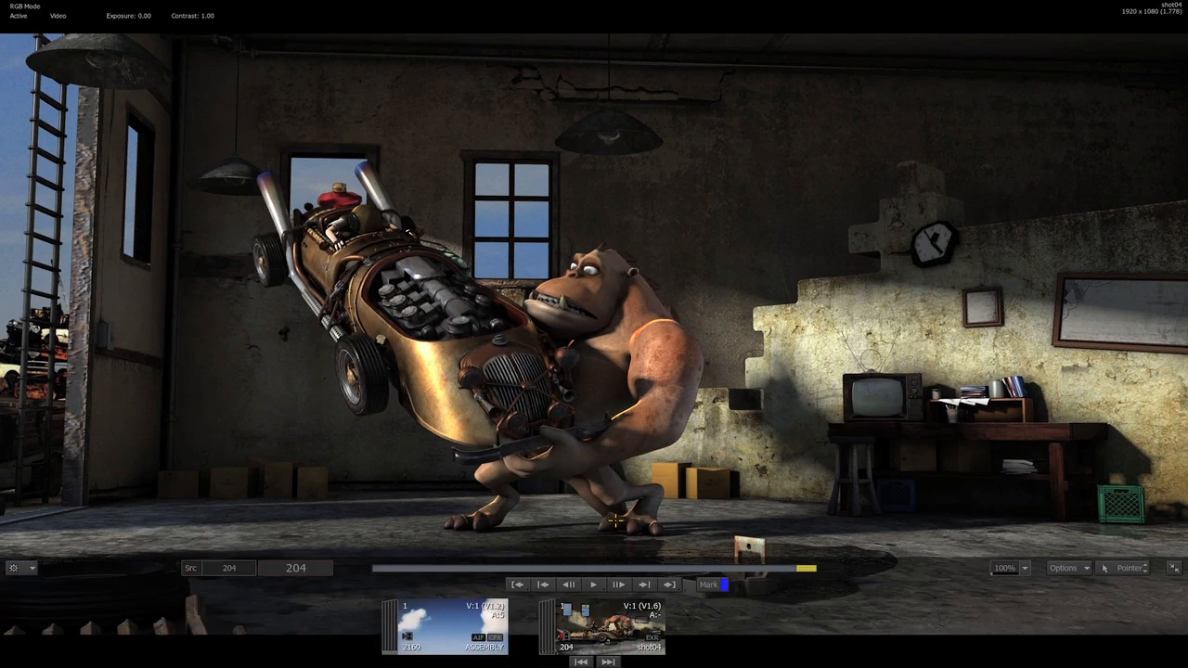
left_click_drag(448, 627, 584, 639)
left_click_drag(521, 568, 547, 566)
left_click_drag(698, 619, 559, 618)
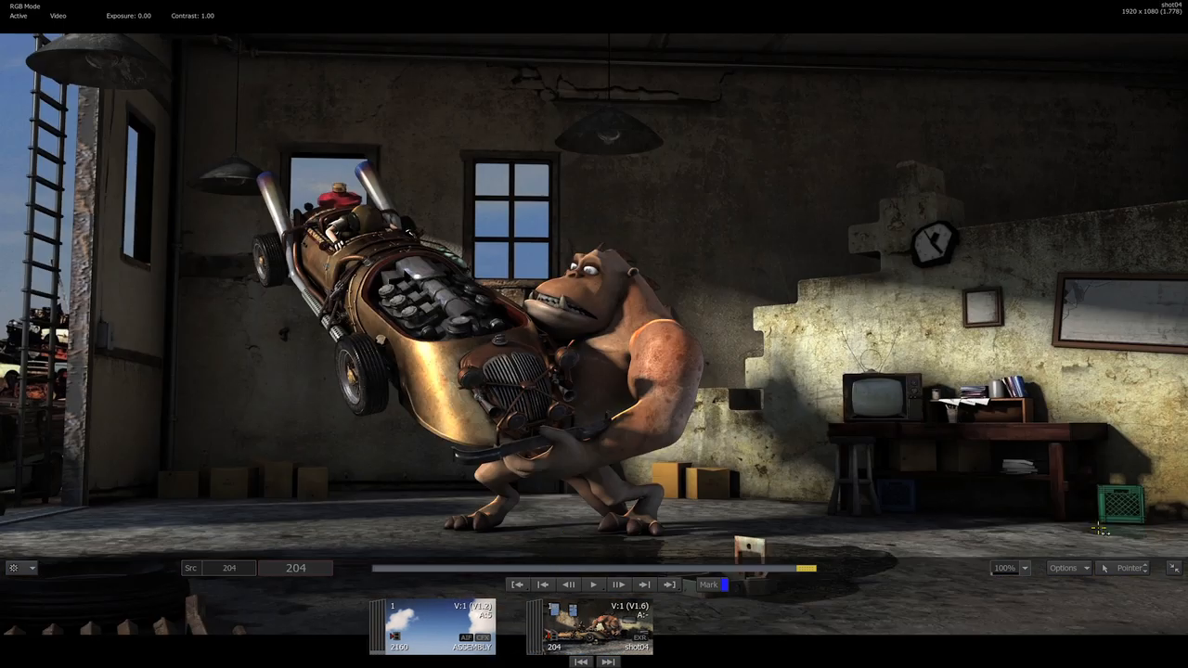
left_click(1172, 567)
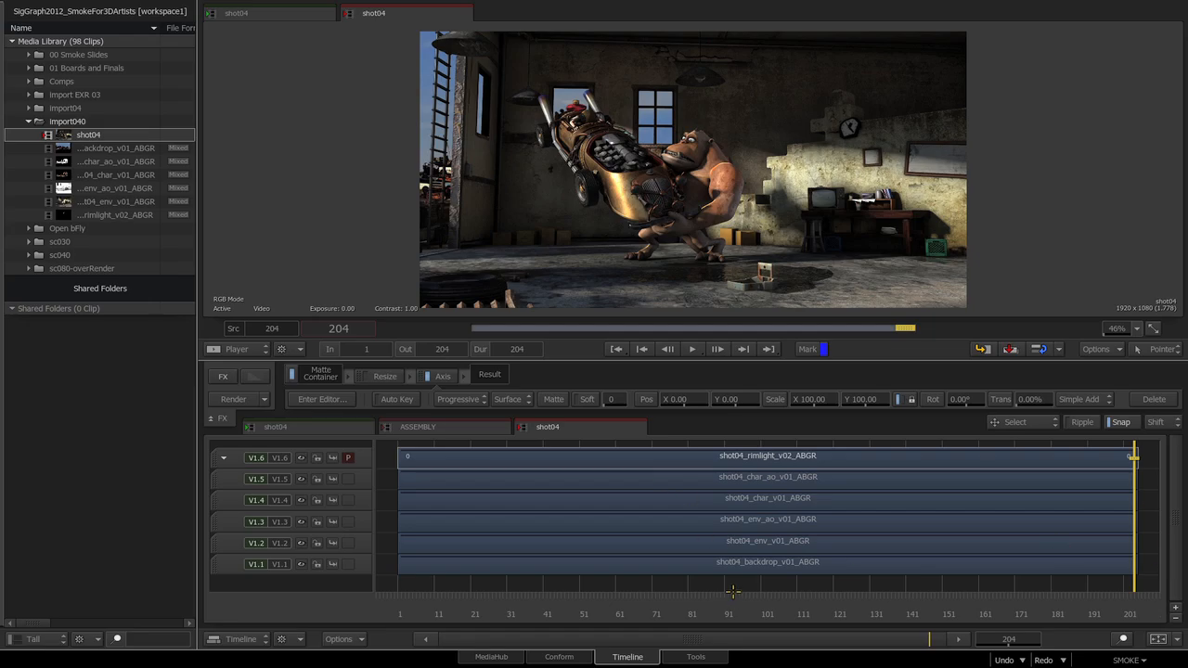
left_click_drag(717, 614, 610, 613)
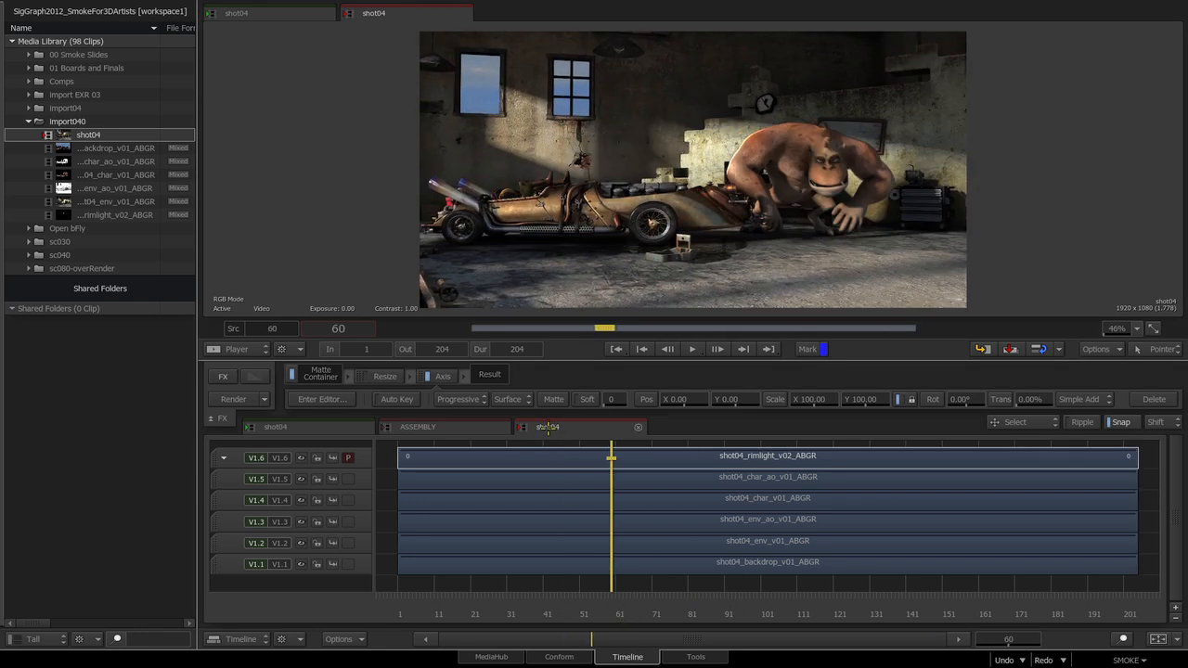
left_click(67, 133)
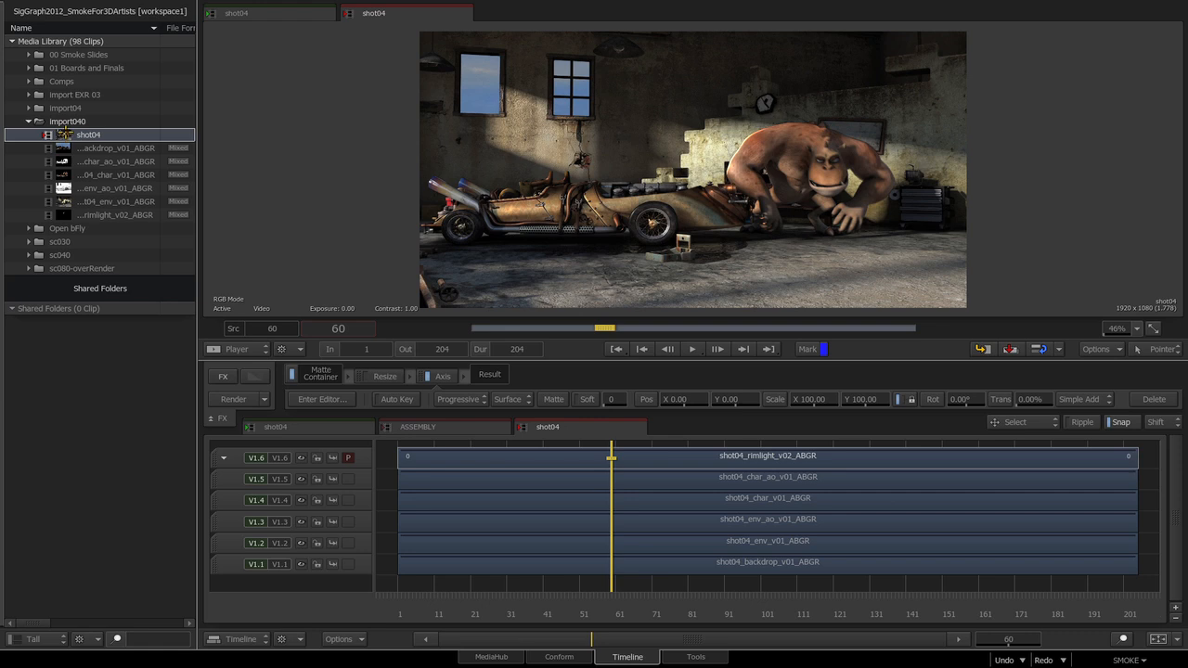
Step: Go to the end of the ASSEMBLY sequence and show the shot04 clip from the import040 folder as the source
left_click(456, 429)
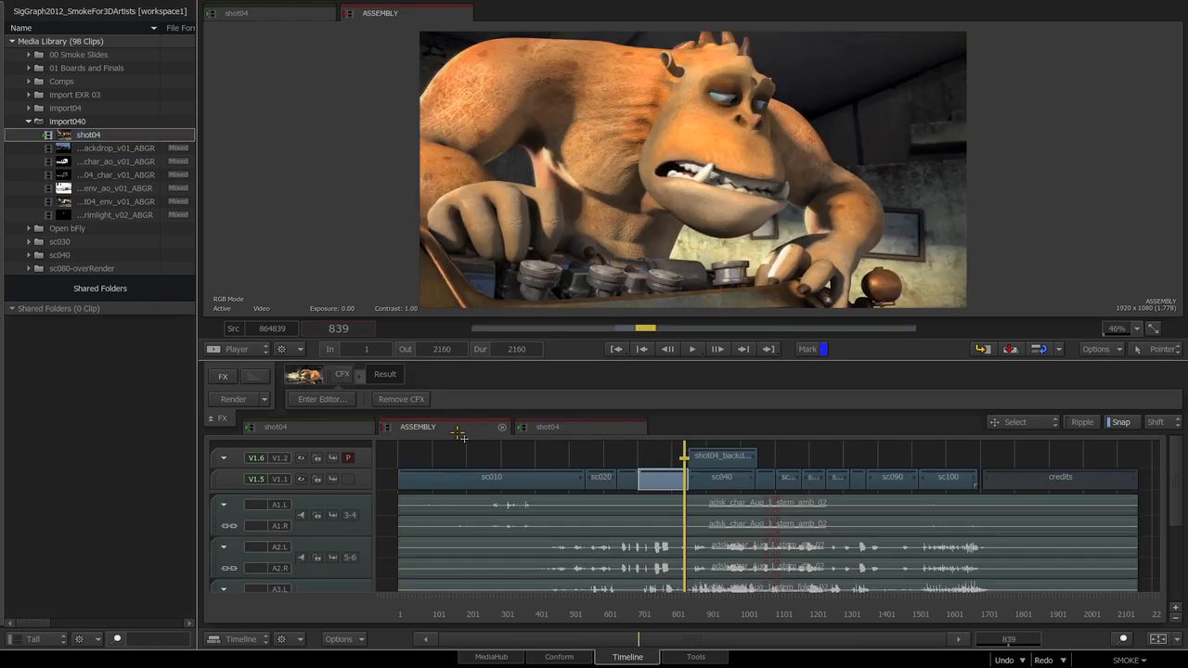
left_click_drag(625, 611, 1088, 624)
mouse_move(902, 638)
left_mouse_down()
mouse_move(901, 660)
mouse_move(825, 661)
mouse_move(907, 655)
left_mouse_up()
left_click_drag(847, 631, 870, 637)
left_click(872, 482)
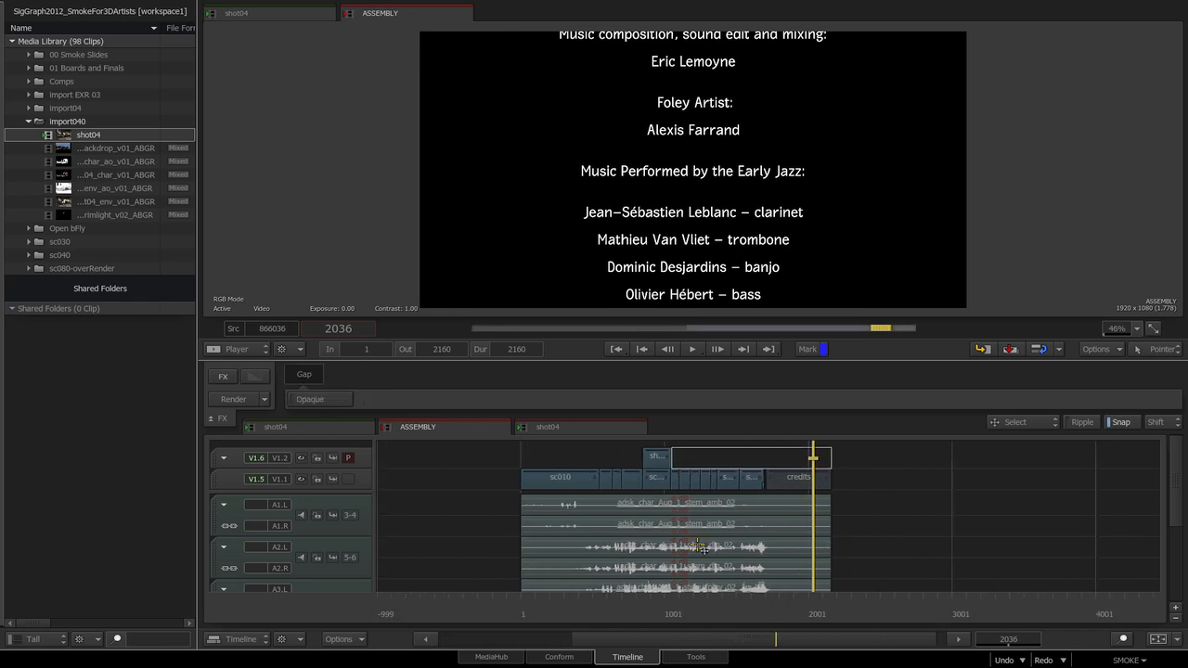
key("End")
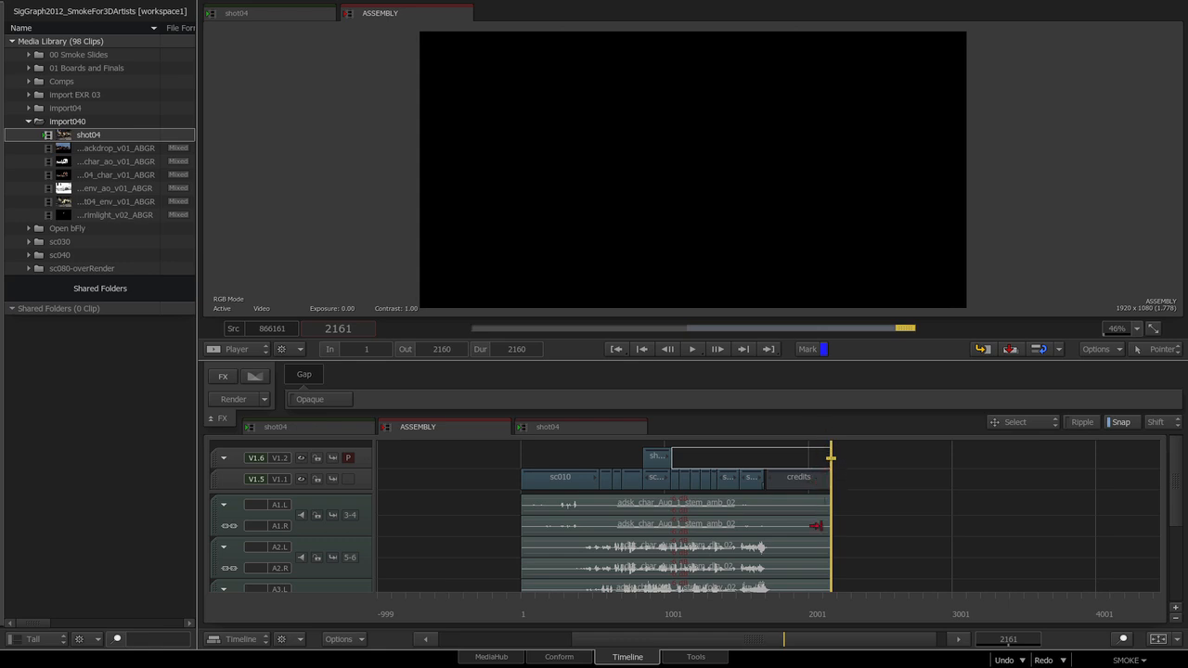
left_click_drag(63, 134, 88, 133)
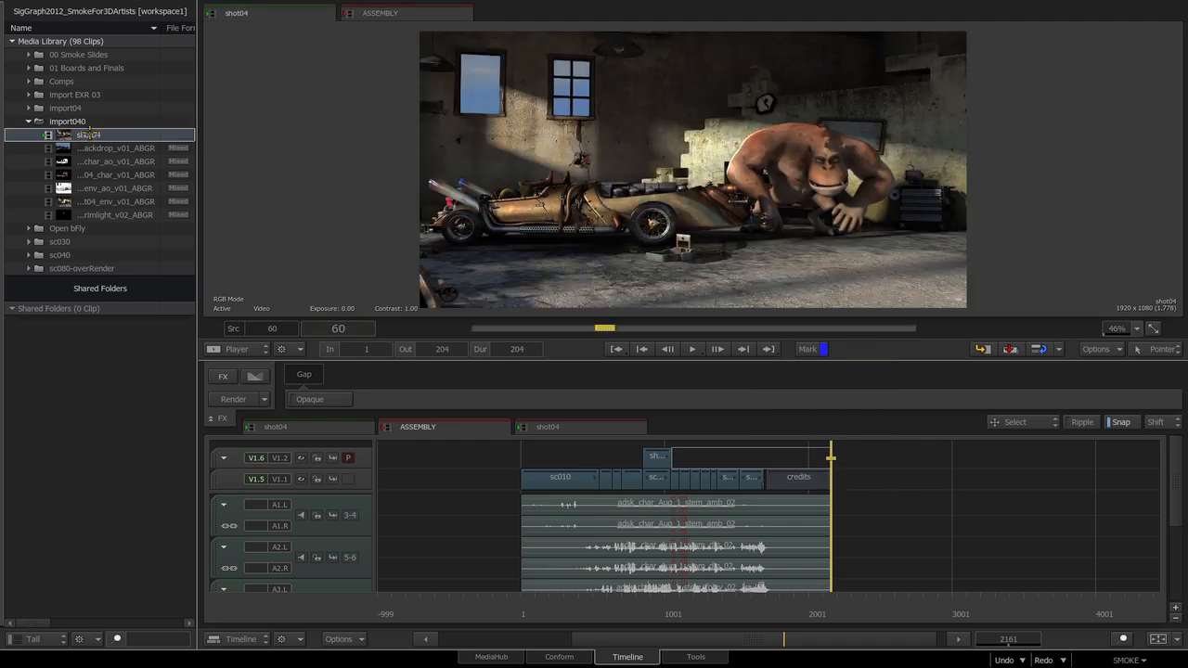
Step: Select all six layers in the shot04 timeline and create a ConnectFX from them with Generate Composite enabled
left_click(590, 430)
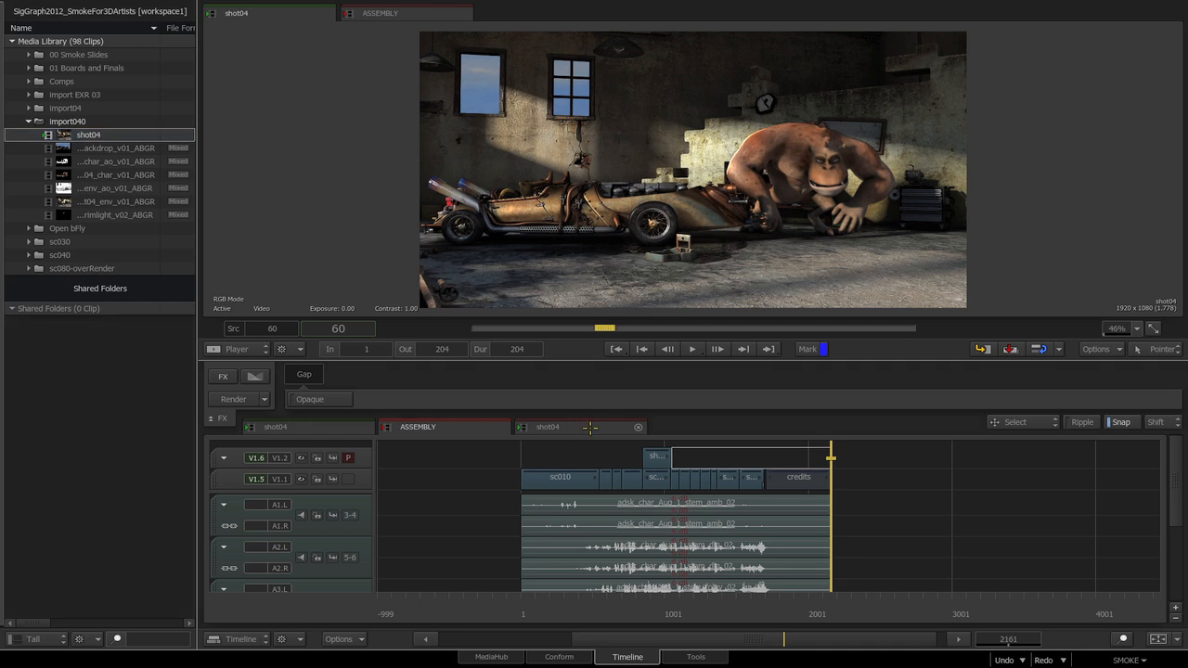
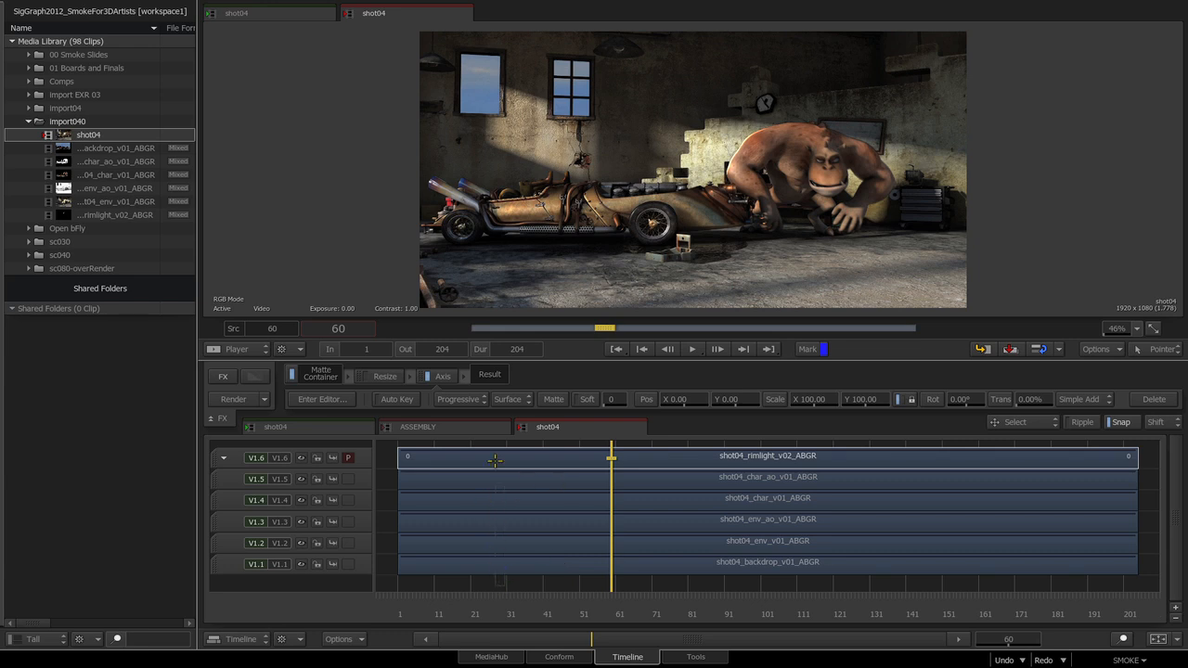
left_click_drag(493, 442, 483, 415)
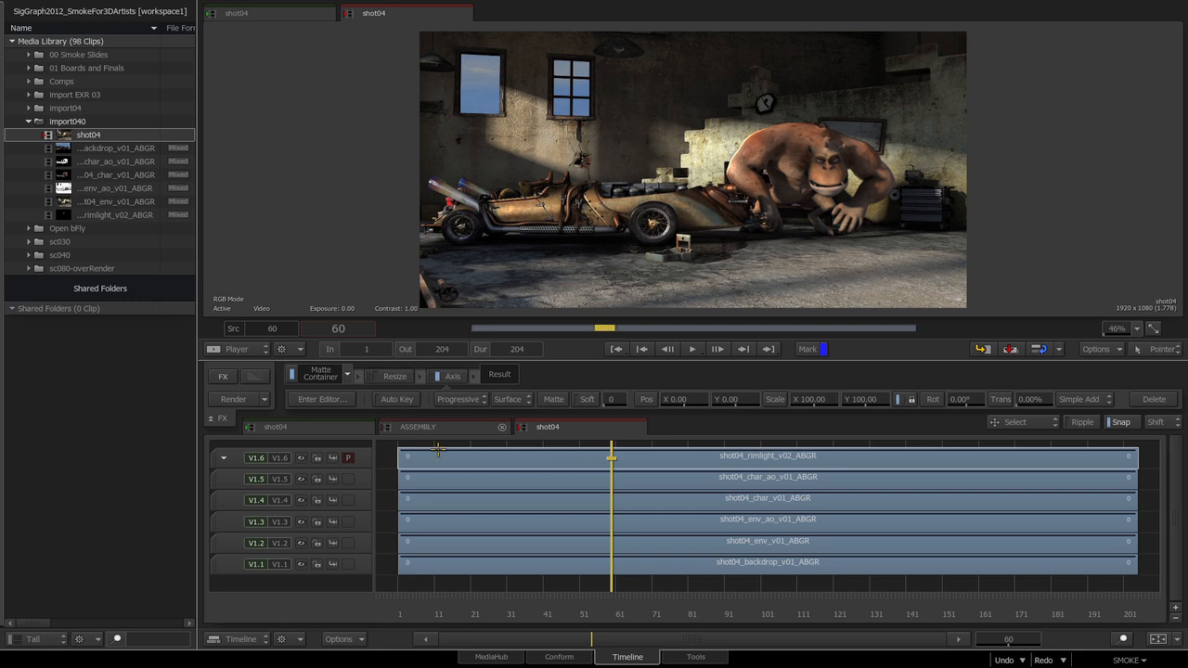
left_click(225, 375)
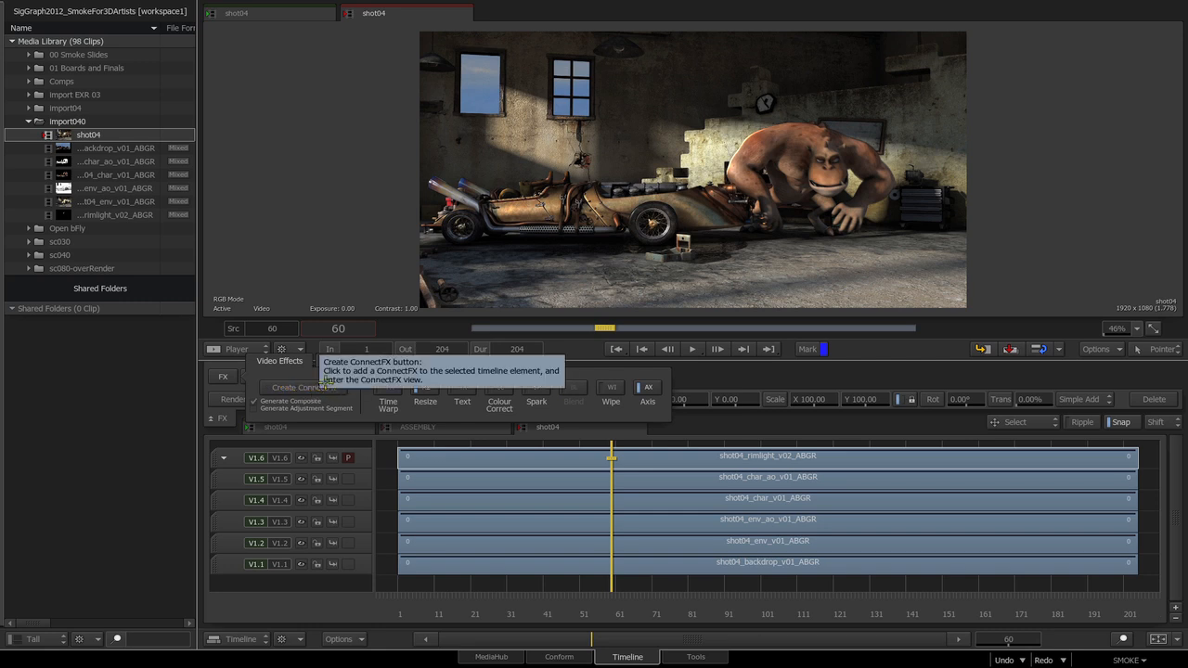
left_click(256, 403)
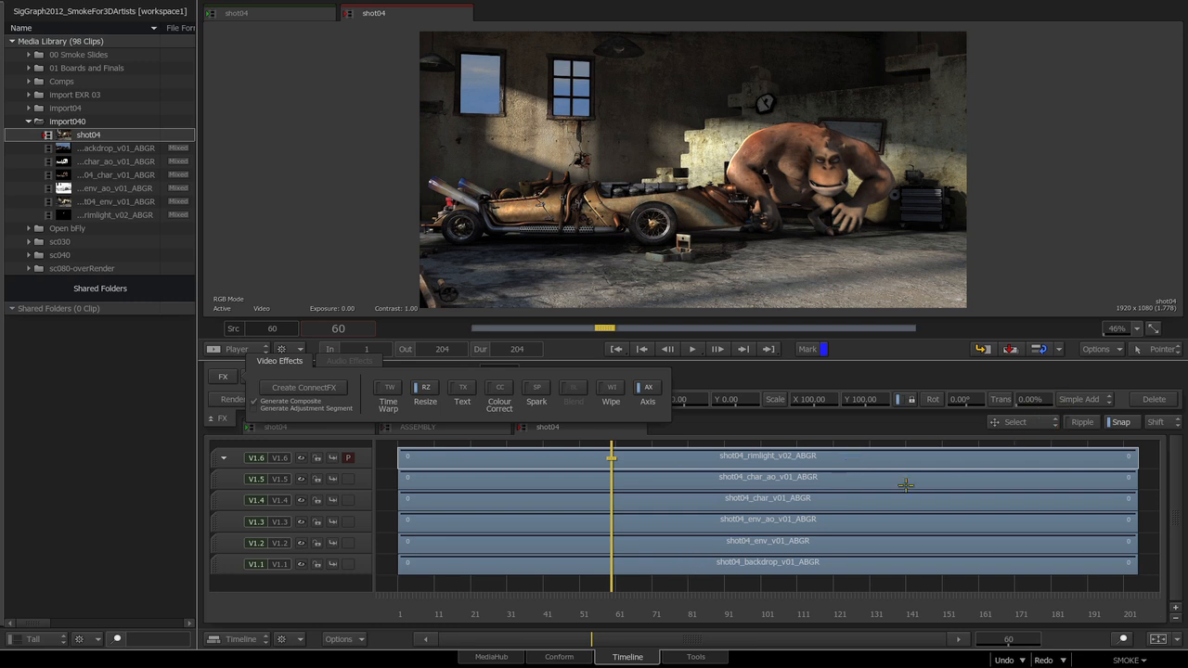
left_click(320, 386)
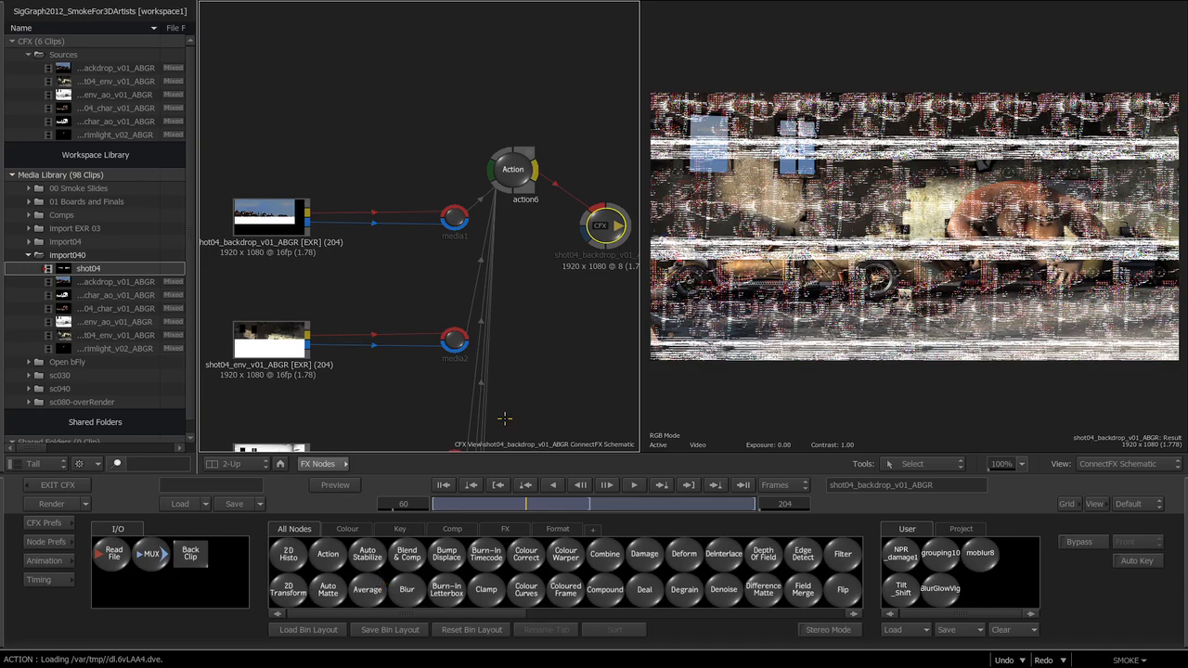
Step: Go to frame 1 with the Action node's output in view and frame the whole node tree in the schematic
scroll(525, 384, "down", 5)
left_click_drag(461, 201, 483, 240)
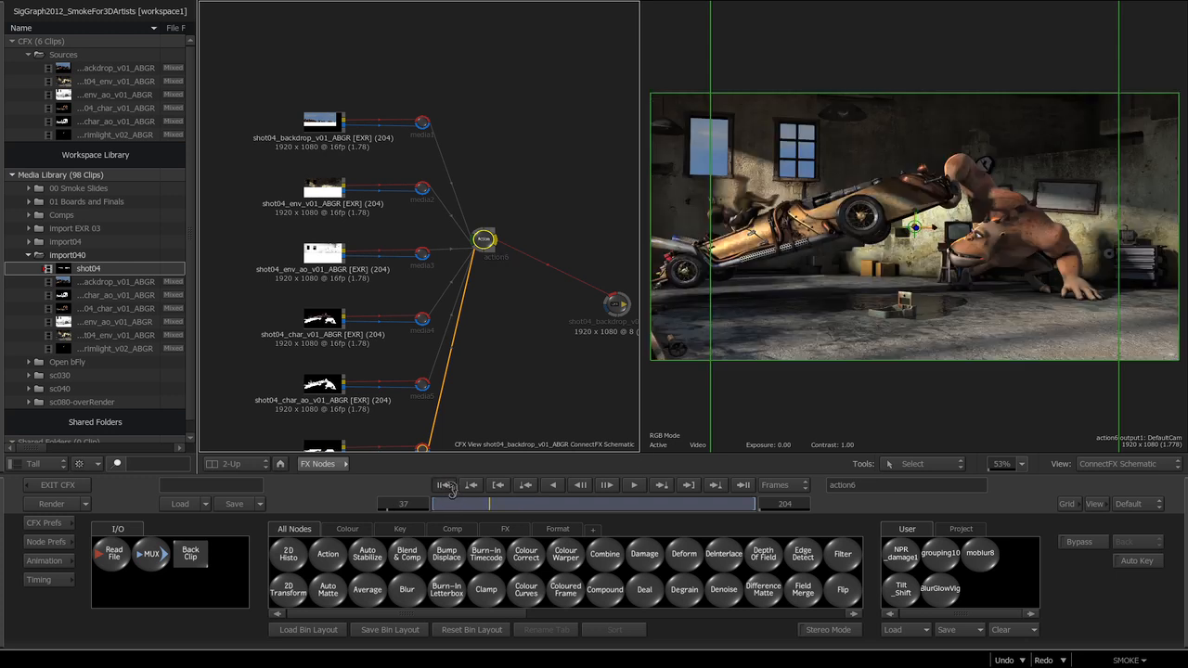
key("Home")
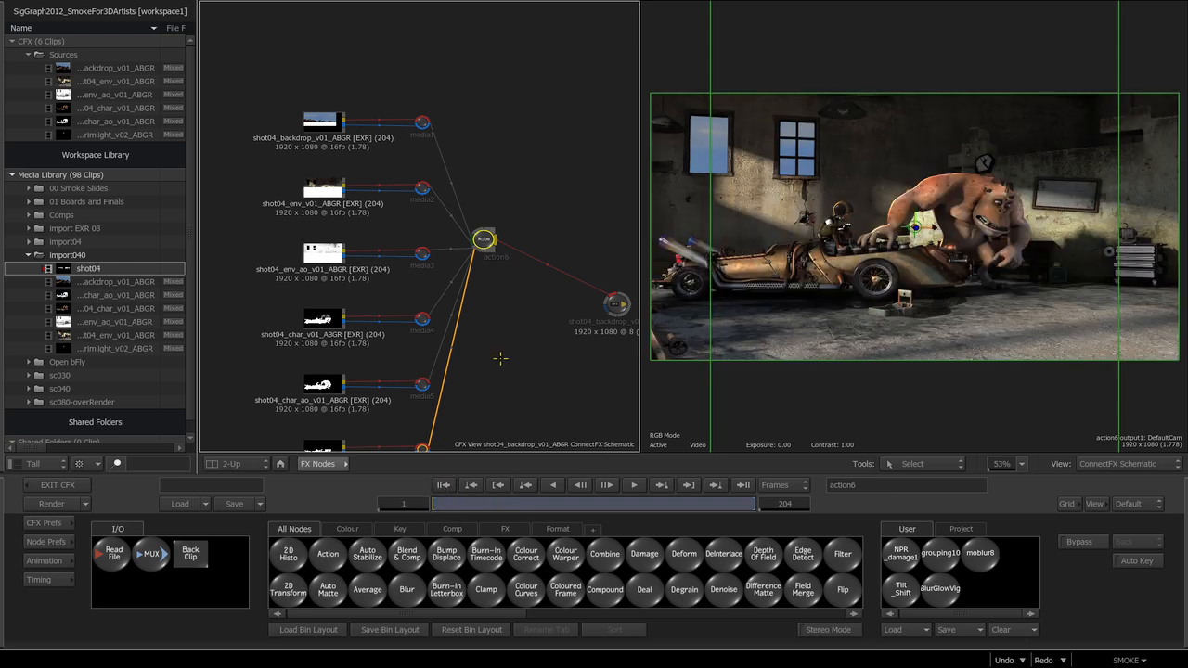
left_click_drag(538, 347, 492, 355)
left_click_drag(474, 238, 463, 272)
left_click_drag(472, 328, 495, 337)
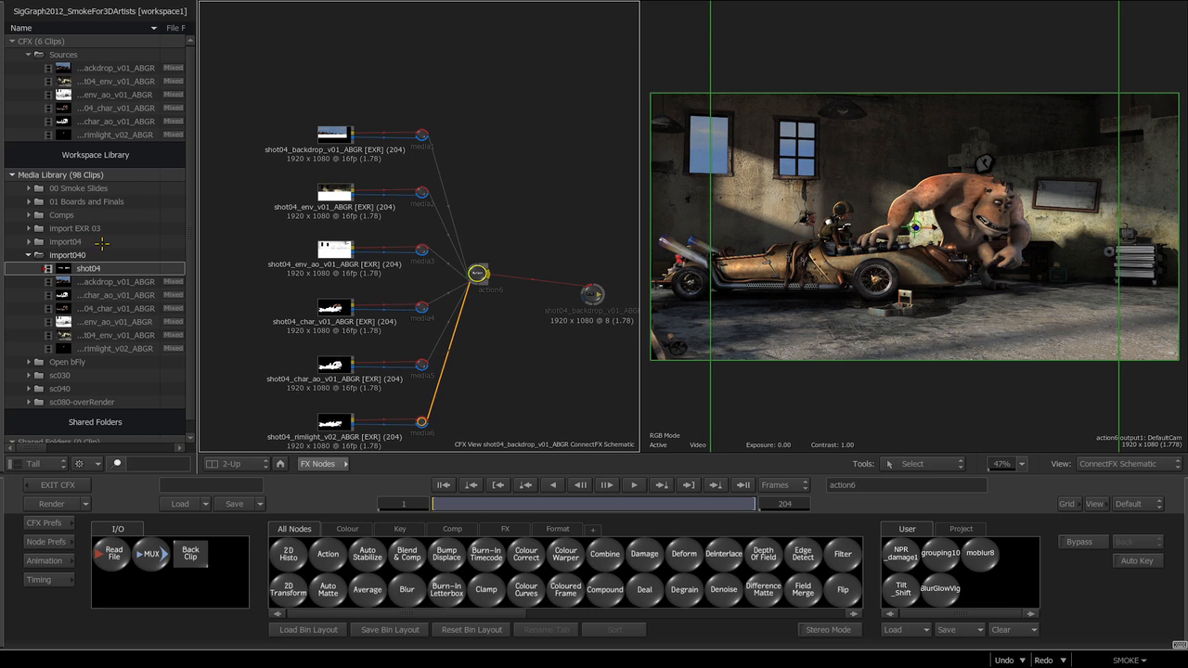
Step: Hide the media library, widen the schematic viewport and fit the node tree in it
key("alt+grave")
mouse_move(418, 338)
left_mouse_down()
mouse_move(403, 337)
mouse_move(418, 326)
mouse_move(411, 350)
left_mouse_up()
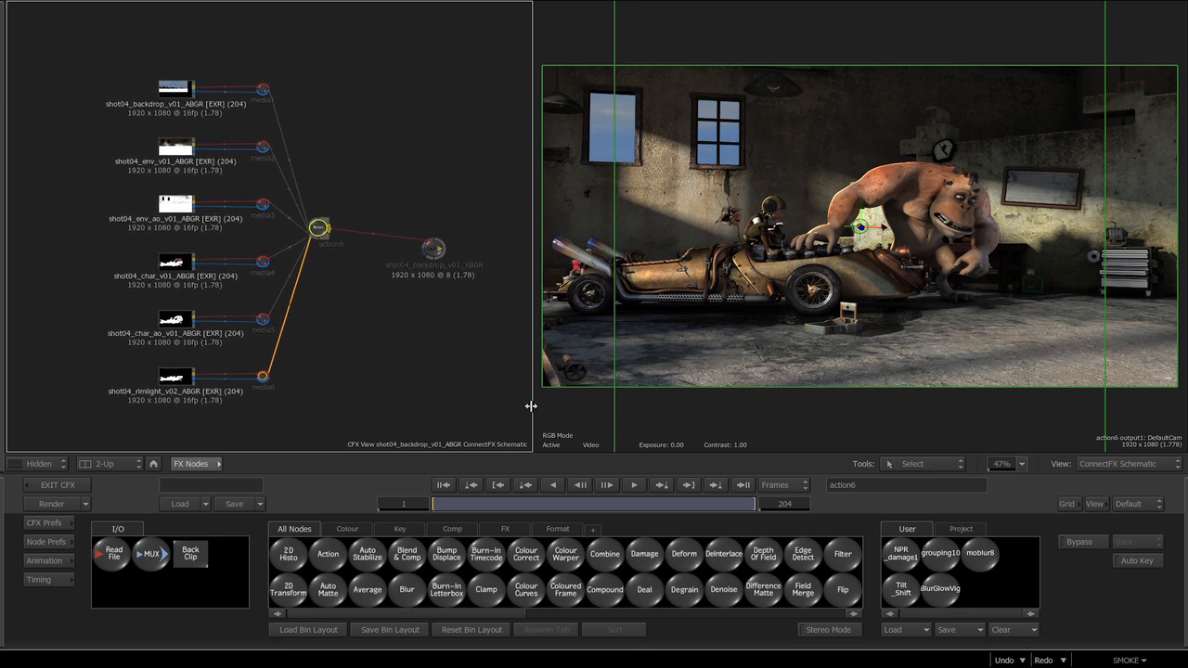
left_click_drag(531, 407, 563, 417)
mouse_move(378, 350)
left_mouse_down()
mouse_move(407, 311)
mouse_move(393, 313)
mouse_move(412, 305)
left_mouse_up()
left_click_drag(329, 222, 329, 232)
mouse_move(399, 614)
left_mouse_down()
mouse_move(604, 615)
mouse_move(417, 615)
left_mouse_up()
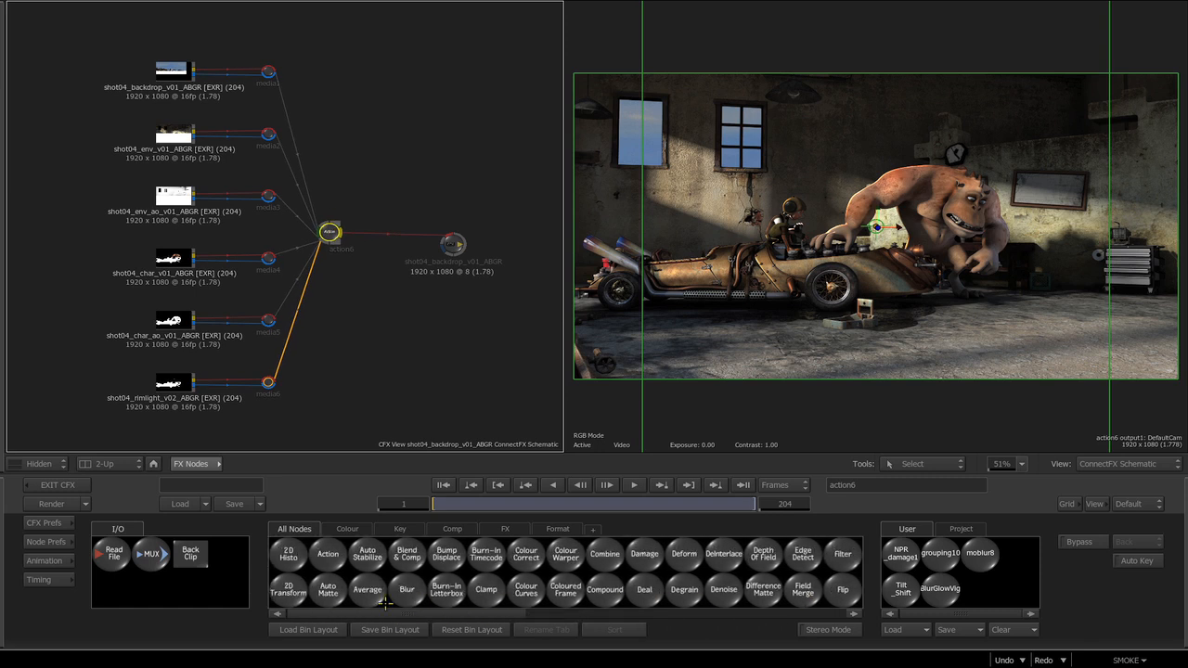
Step: Look through the Colour, Key, Comp, FX and Format node categories and the complete list of nodes
left_click(349, 528)
left_click(400, 528)
left_click(452, 529)
left_click(502, 528)
left_click(553, 529)
left_click(504, 529)
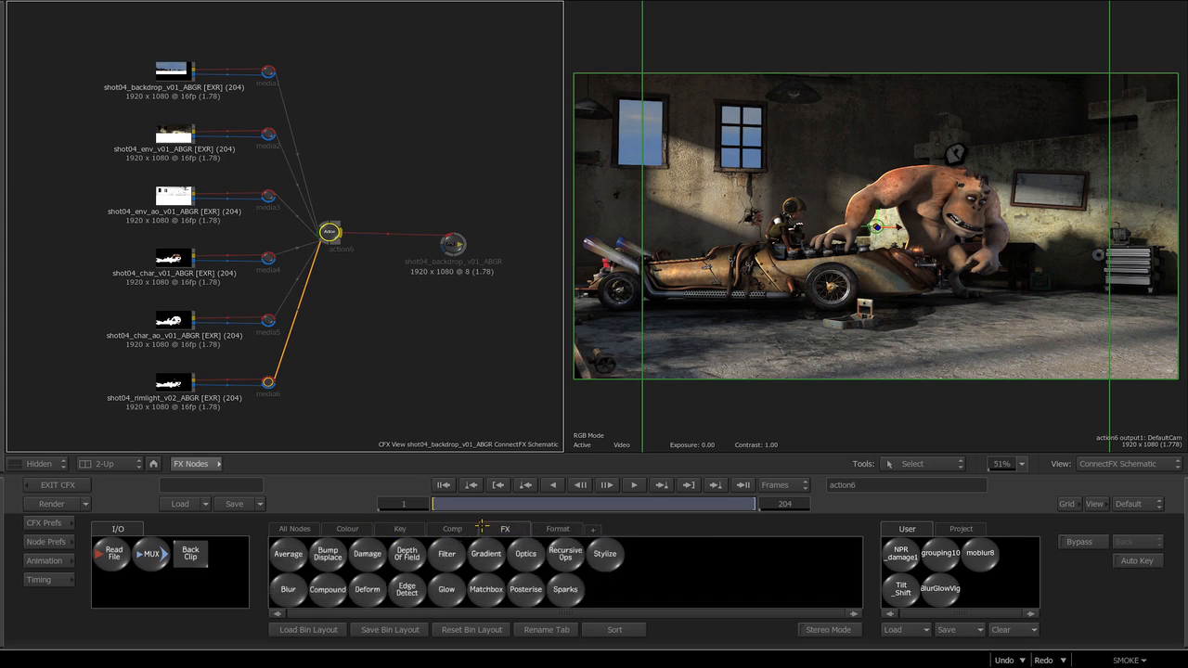
left_click(451, 529)
left_click(399, 528)
left_click(348, 529)
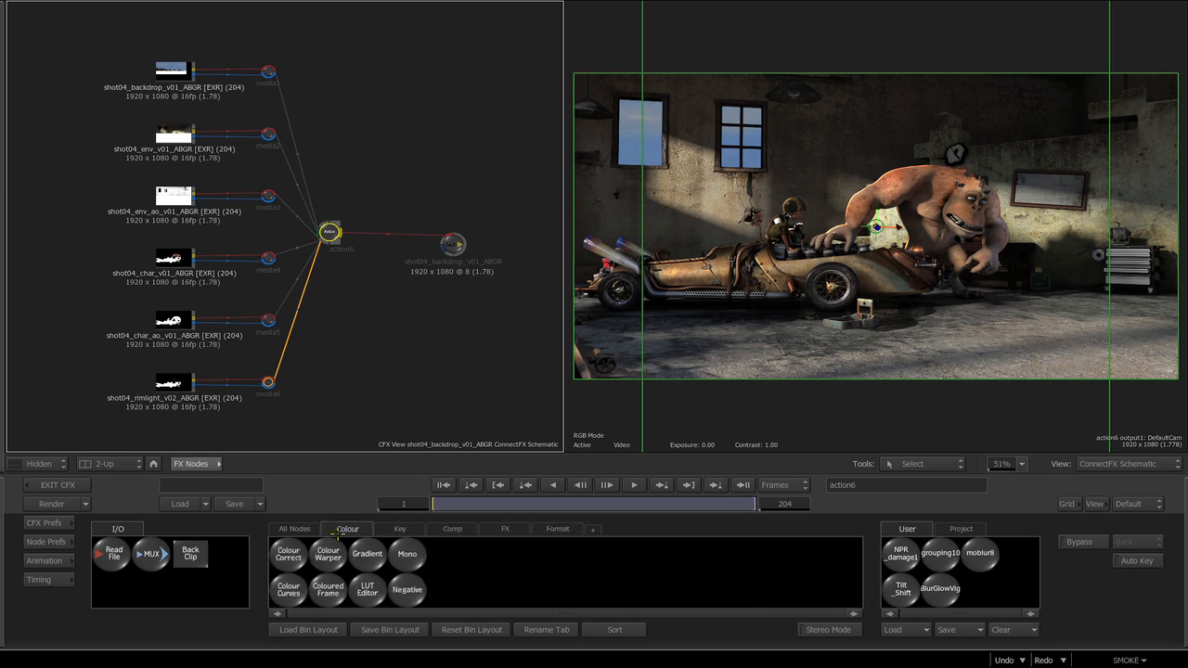
left_click(295, 529)
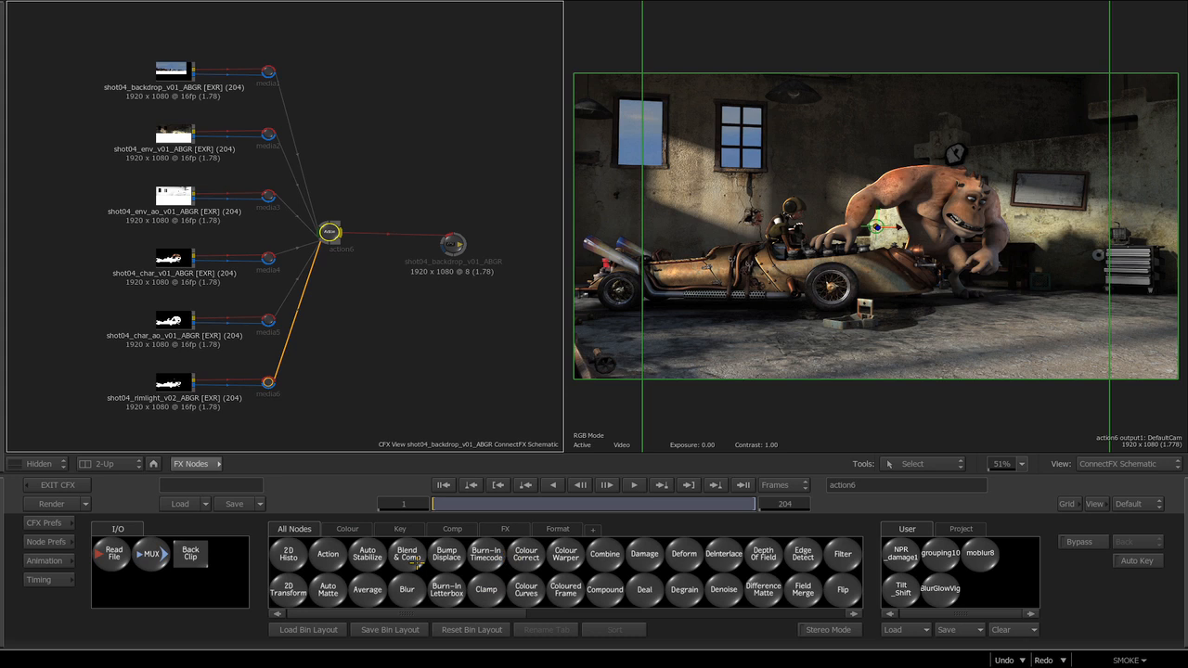
left_click_drag(513, 615, 395, 614)
Step: Filter the nodes by the letter C, insert a Colour Correct node between the Action and output nodes, and raise it slightly
key("c")
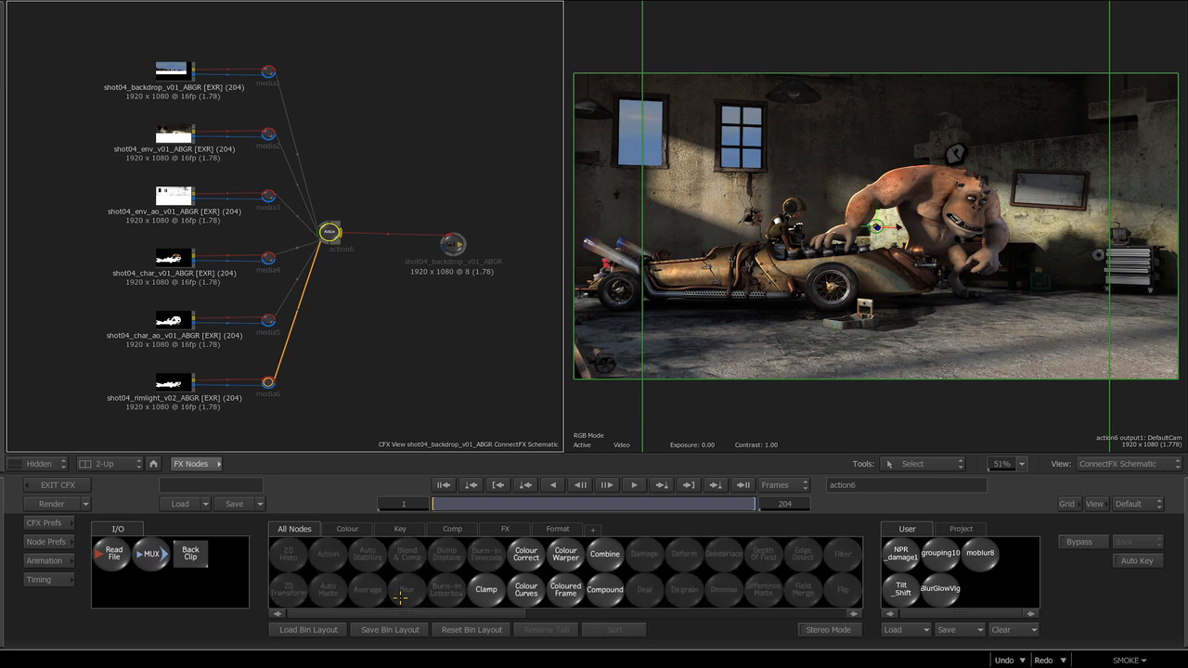
left_click(526, 555)
left_click(401, 282)
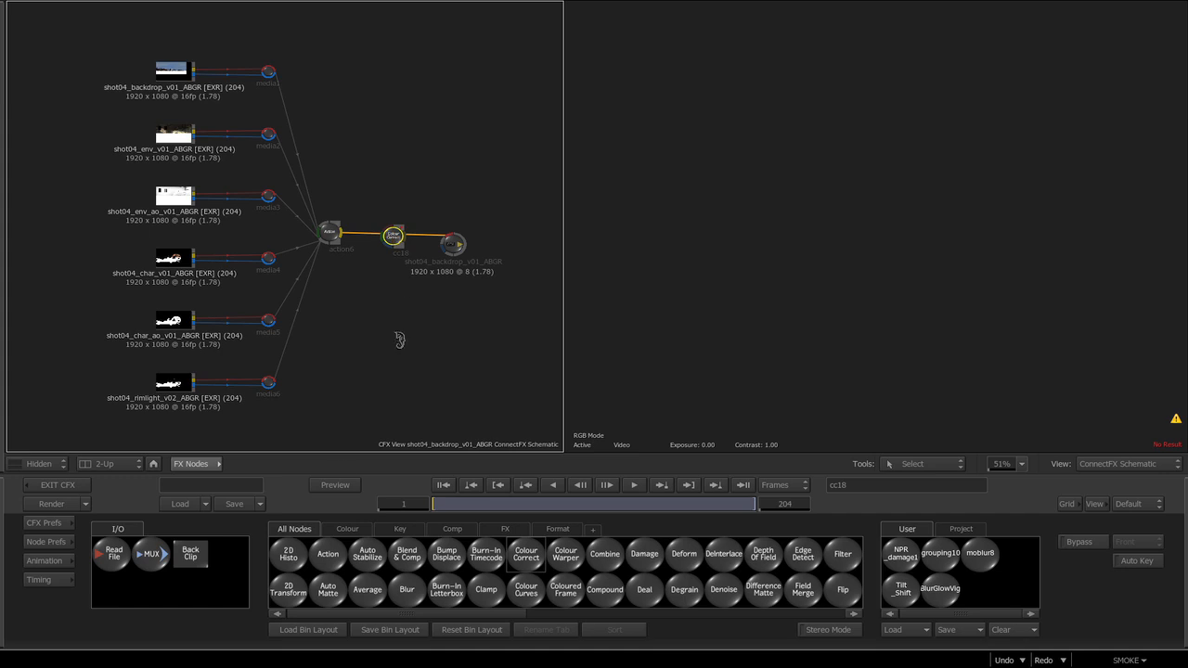
left_click_drag(404, 281, 455, 269)
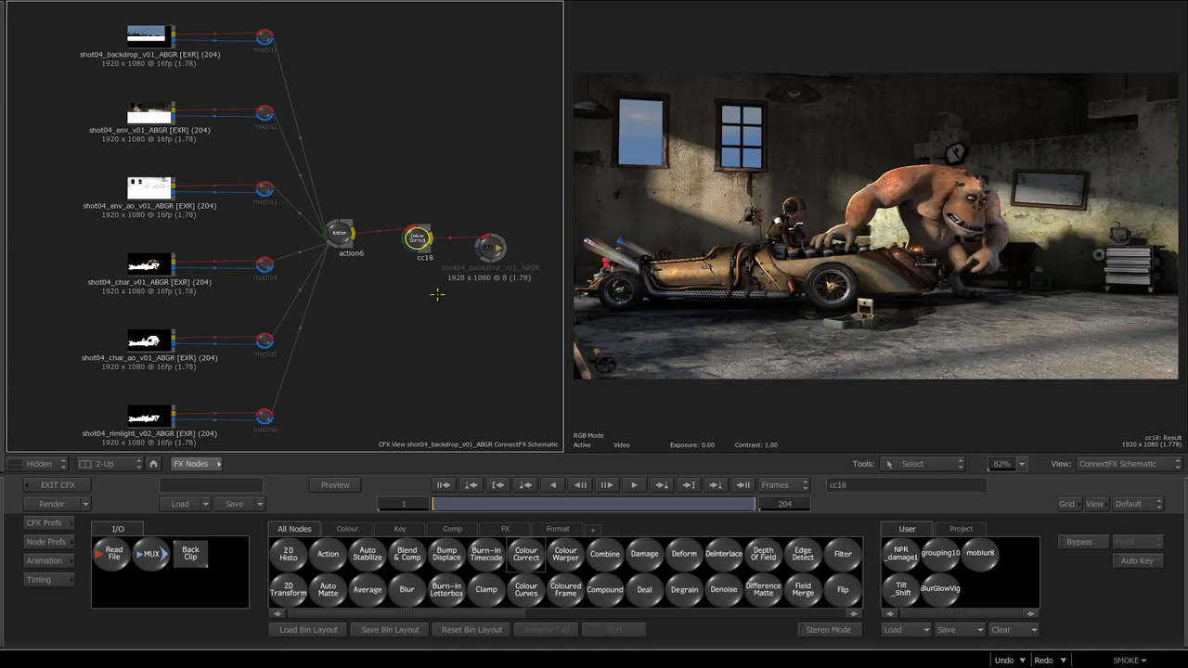
left_click_drag(399, 317, 336, 352)
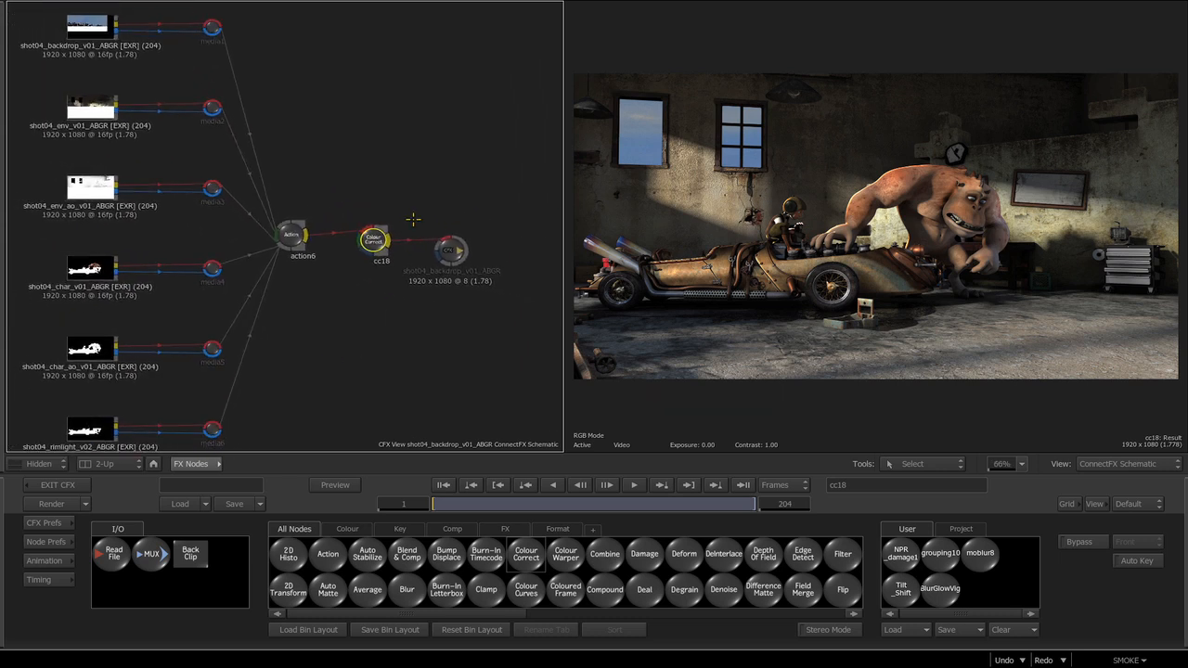
left_click_drag(381, 247, 377, 226)
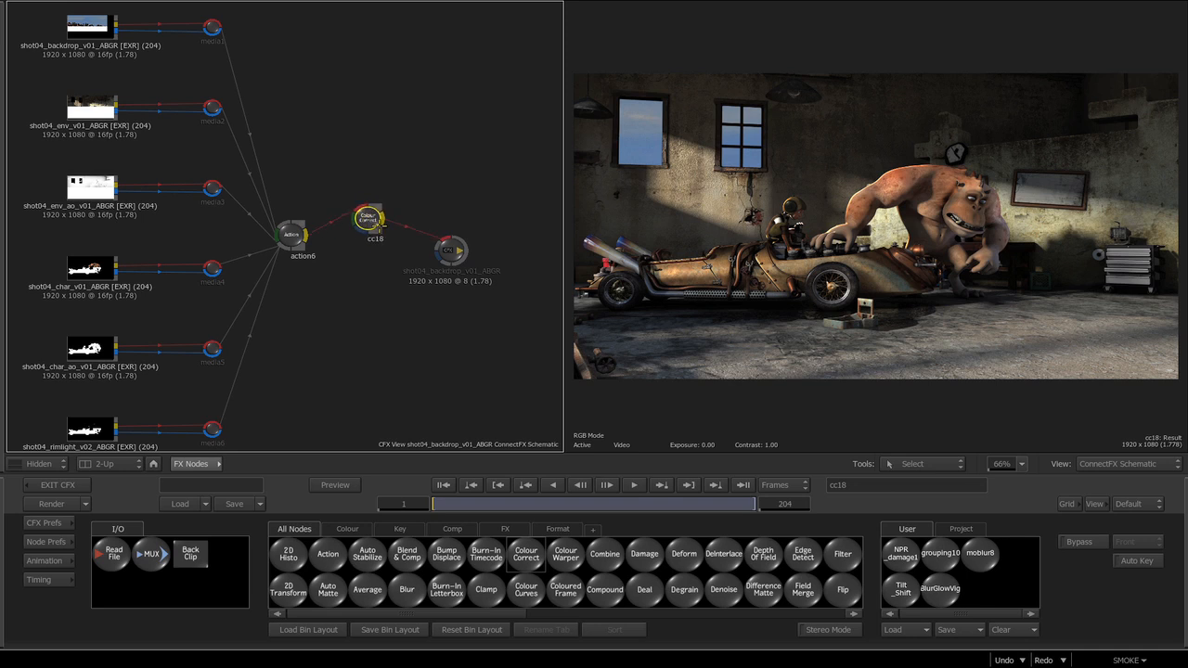
Step: Open the Colour Correct node's settings and tint the composite pinkish red with Balance hue 344 and gain 90.9
double_click(369, 221)
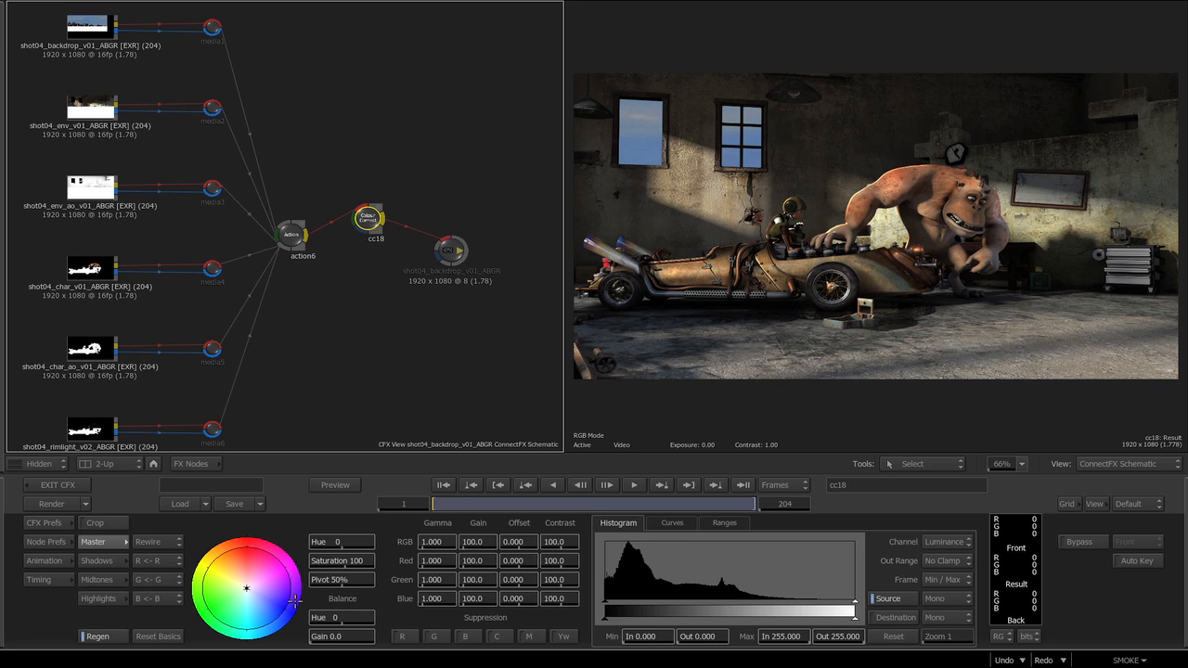
left_click_drag(245, 588, 257, 551)
left_click_drag(362, 204, 380, 230)
left_click_drag(379, 359, 353, 366)
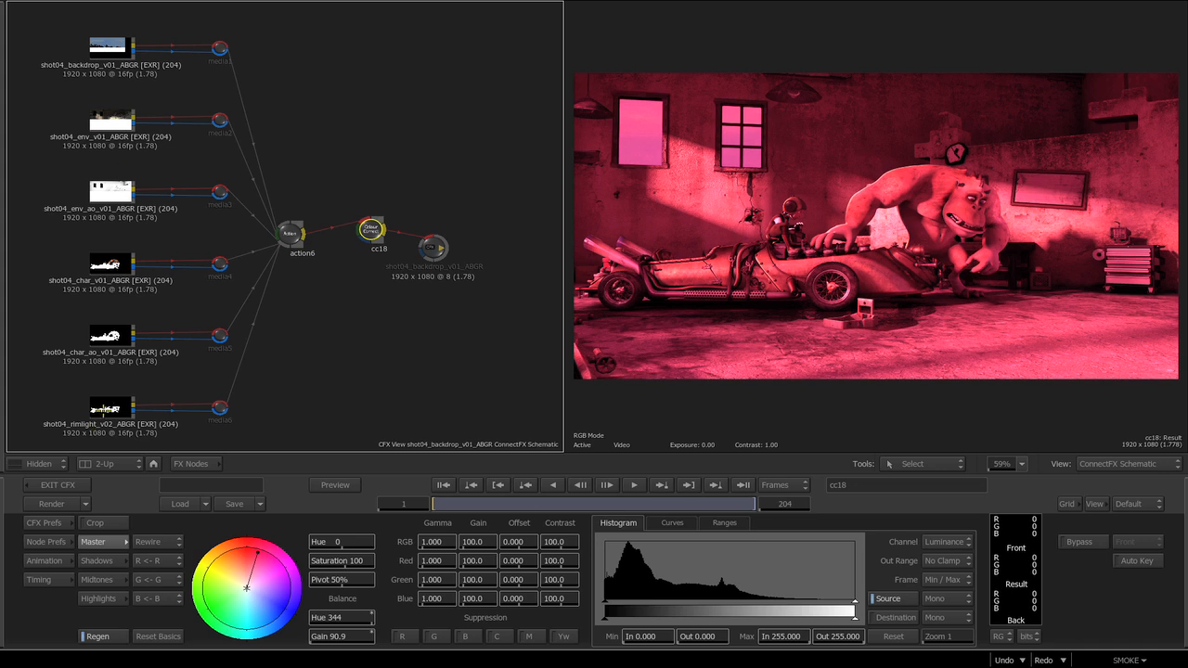
Step: View the char_ao, char, env_ao, env and backdrop source clips one by one
left_click(109, 334)
left_click(111, 278)
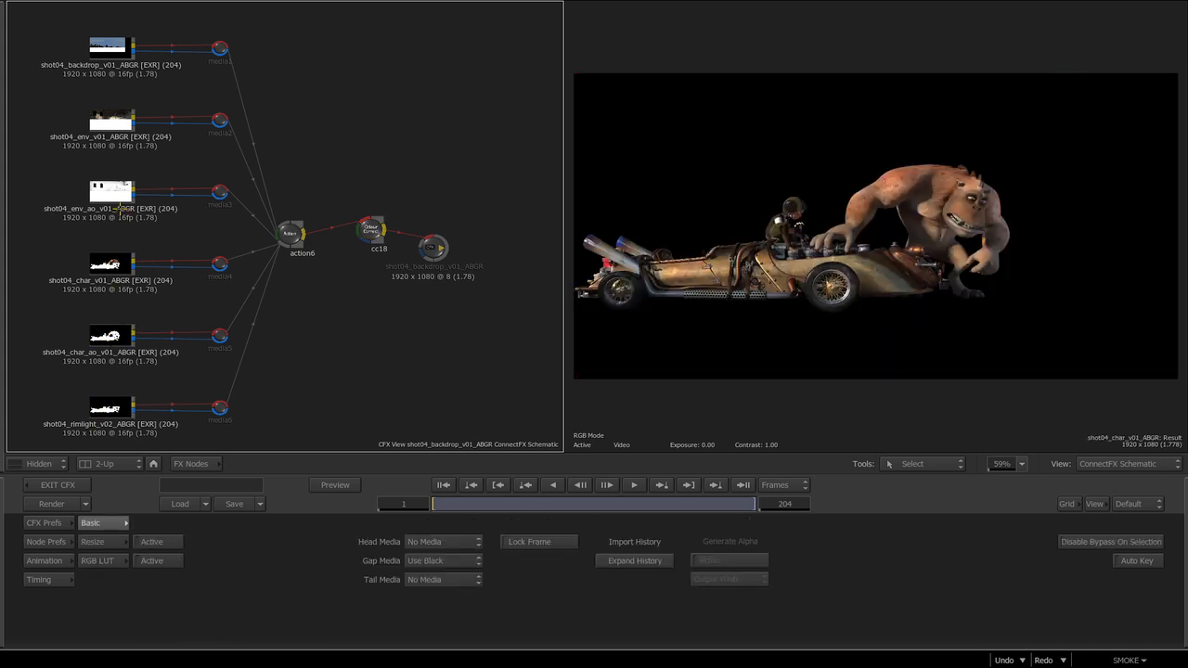
left_click(112, 190)
left_click(111, 120)
left_click(109, 46)
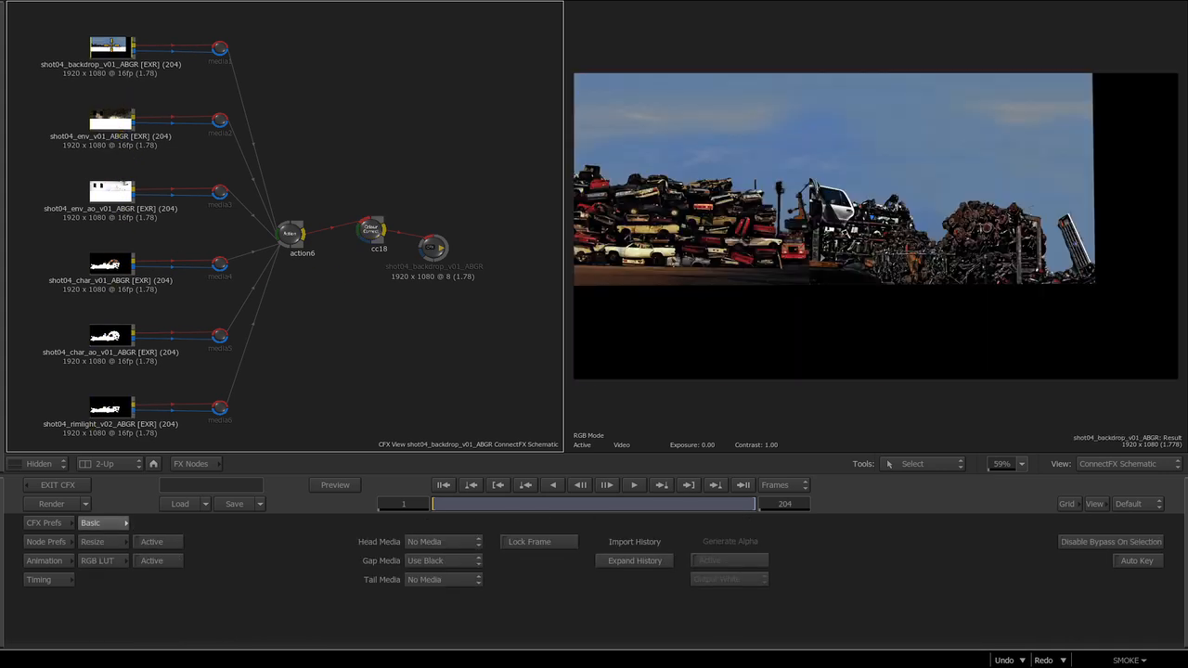
Step: View the Action node's output, reposition the Action and Colour Correct nodes in line with the output node, and view the colour-corrected result
left_click_drag(290, 234, 301, 246)
mouse_move(307, 303)
left_mouse_down()
mouse_move(416, 252)
mouse_move(300, 294)
mouse_move(299, 269)
mouse_move(302, 296)
mouse_move(300, 272)
mouse_move(270, 327)
mouse_move(328, 280)
mouse_move(315, 275)
mouse_move(302, 313)
mouse_move(312, 297)
left_mouse_up()
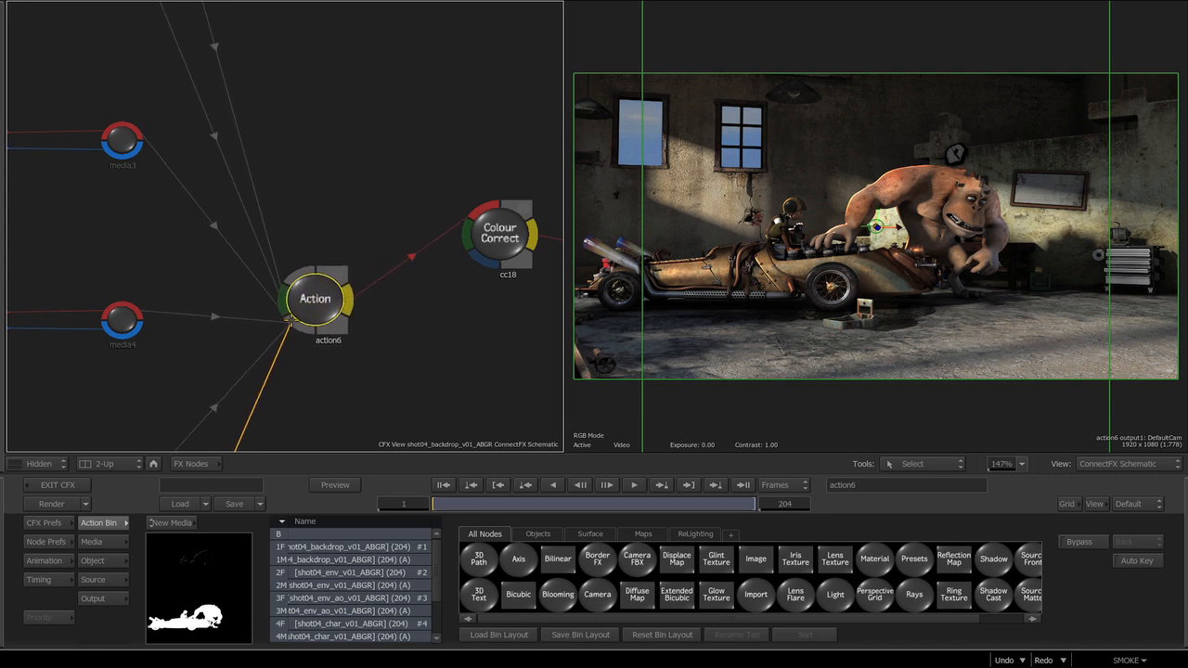
left_click_drag(324, 311, 319, 286)
left_click_drag(345, 311, 234, 368, "ctrl")
left_click_drag(293, 245, 291, 247)
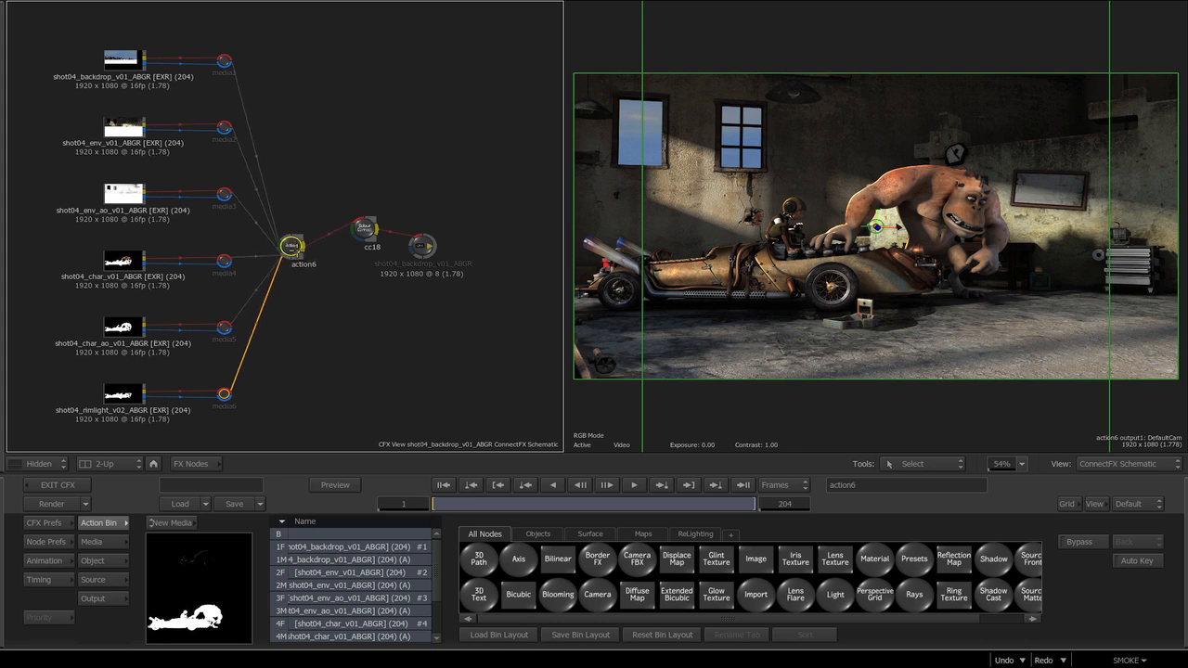
left_click(356, 243)
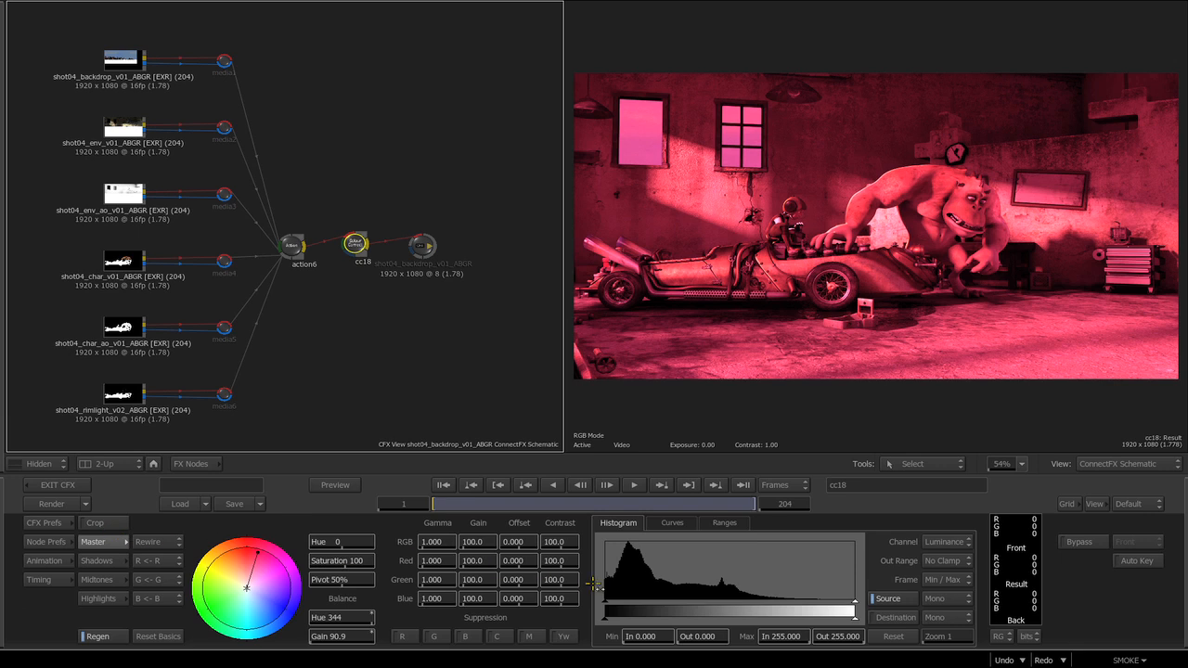
Step: Insert a Blur node between the Colour Correct and output nodes and set its proportional width and height to 37.30
left_click(190, 463)
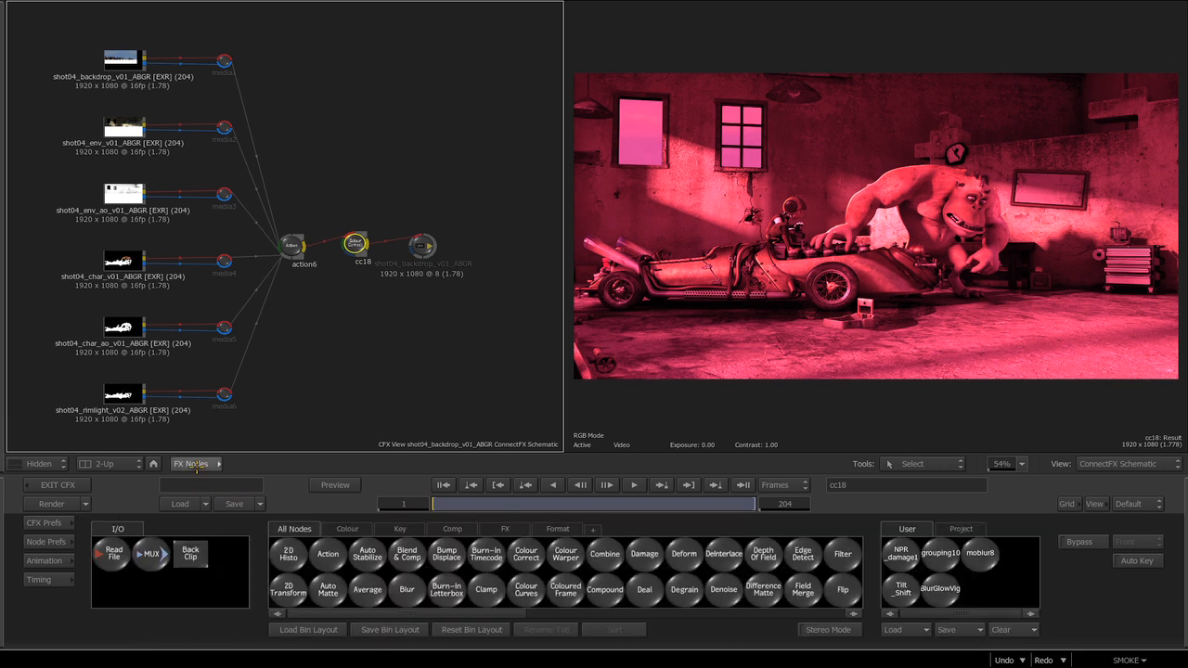
left_click_drag(409, 588, 391, 243)
left_click(447, 239)
left_click(391, 243)
left_click_drag(334, 546, 506, 553)
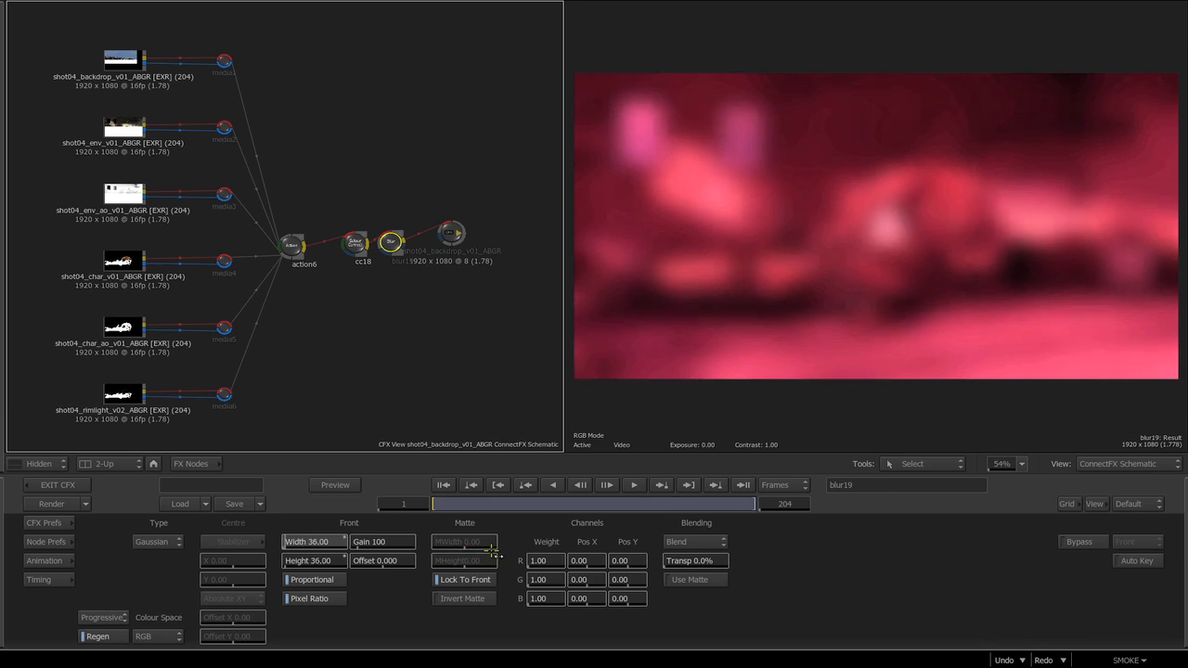
Step: Compare the results of the Colour Correct, Action and Blur nodes in turn while shifting the effect nodes in the schematic
left_click_drag(355, 245, 345, 254)
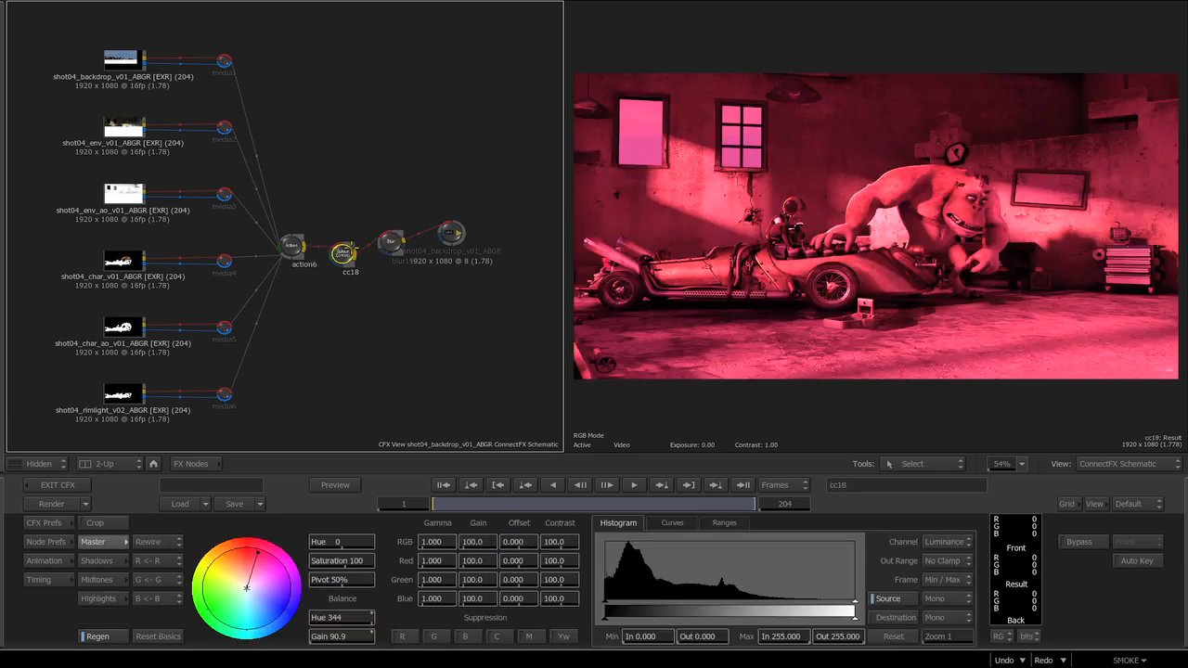
left_click(291, 247)
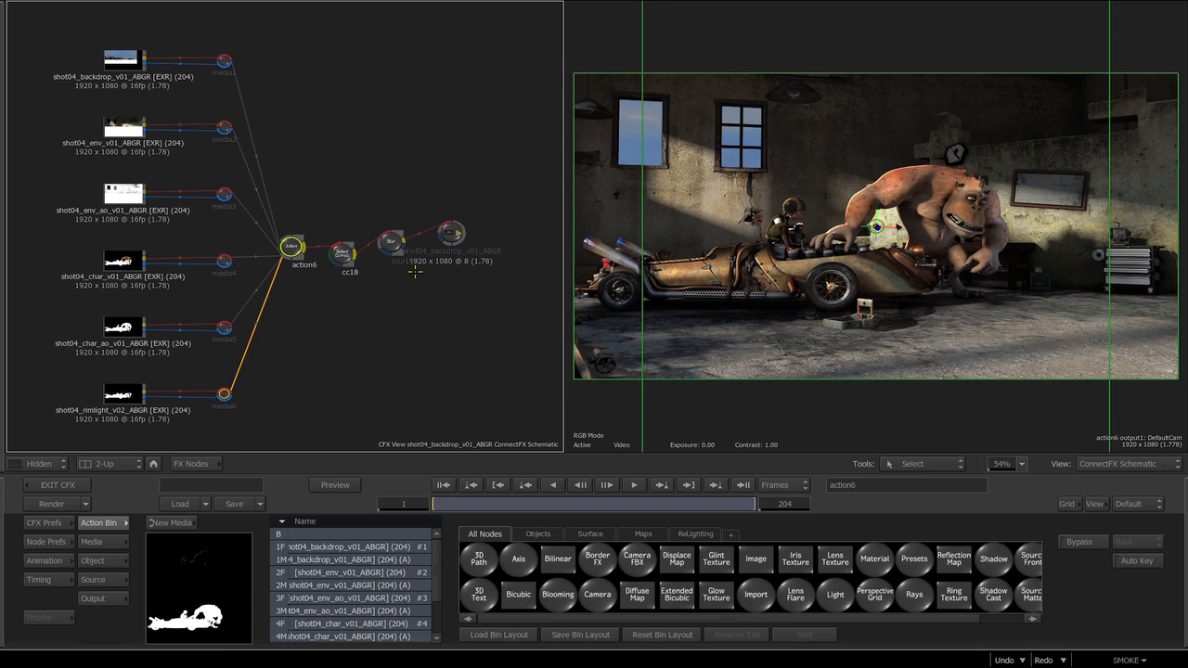
left_click(342, 254)
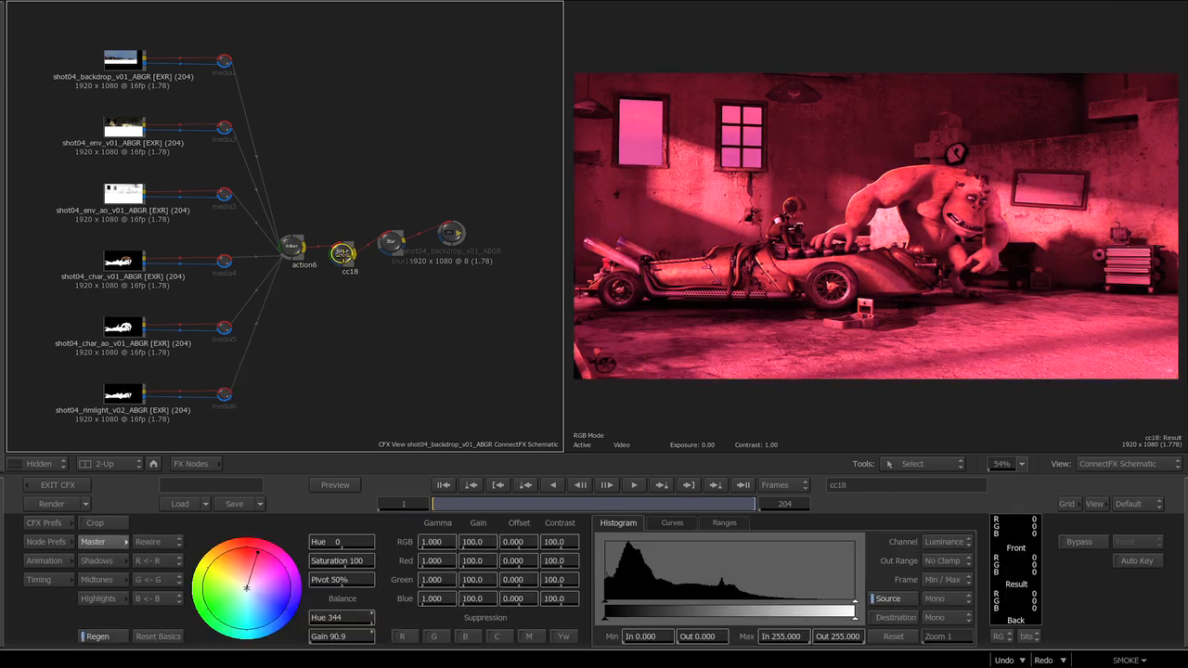
left_click(391, 242)
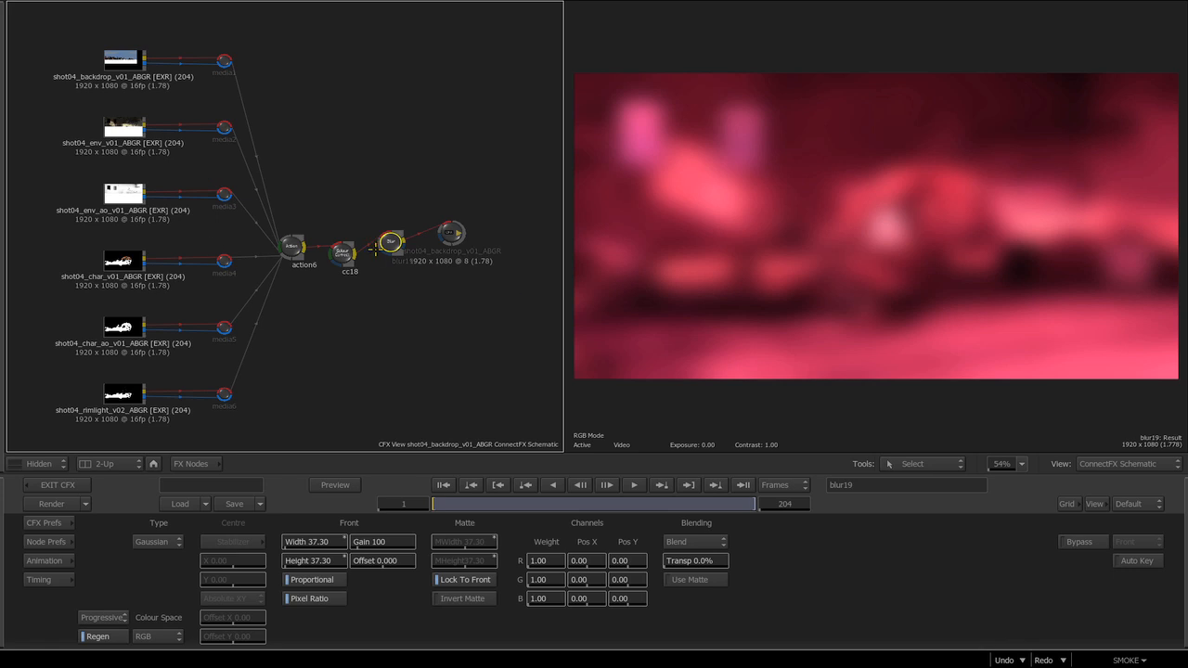
left_click_drag(386, 244, 363, 238)
Step: Move the Action node down slightly and look through its Object, Source, Media and Action Bin settings
mouse_move(291, 247)
left_mouse_down()
mouse_move(297, 264)
mouse_move(309, 258)
left_mouse_up()
left_click(114, 560)
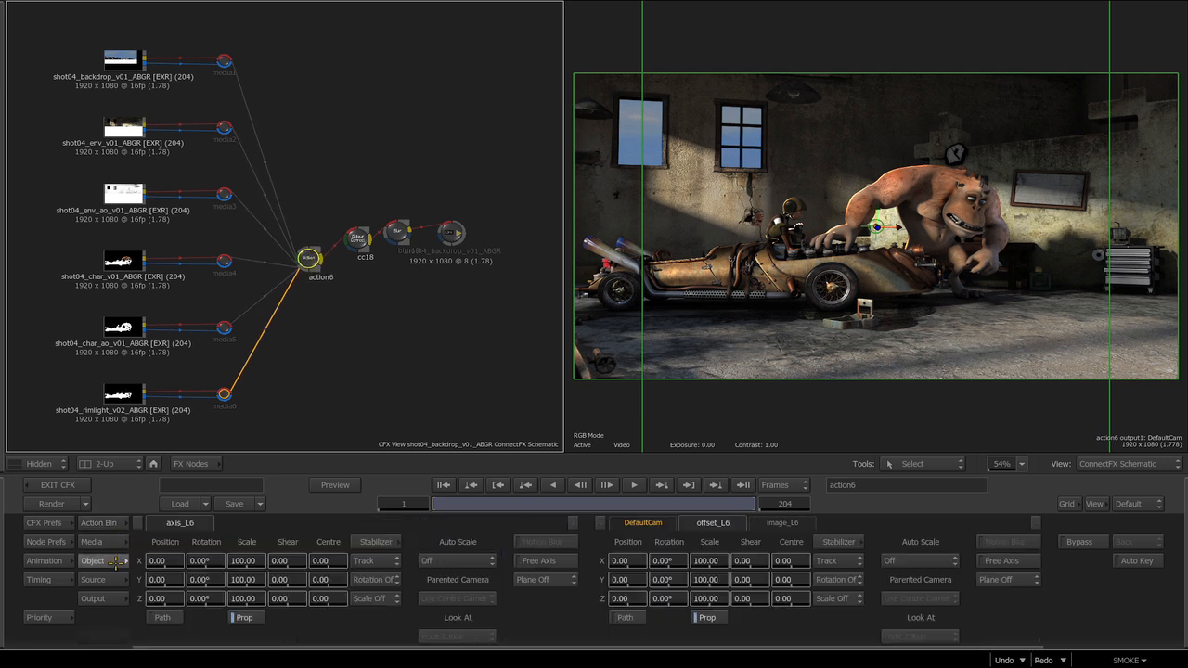
left_click(114, 579)
left_click(114, 562)
left_click(113, 542)
left_click(109, 522)
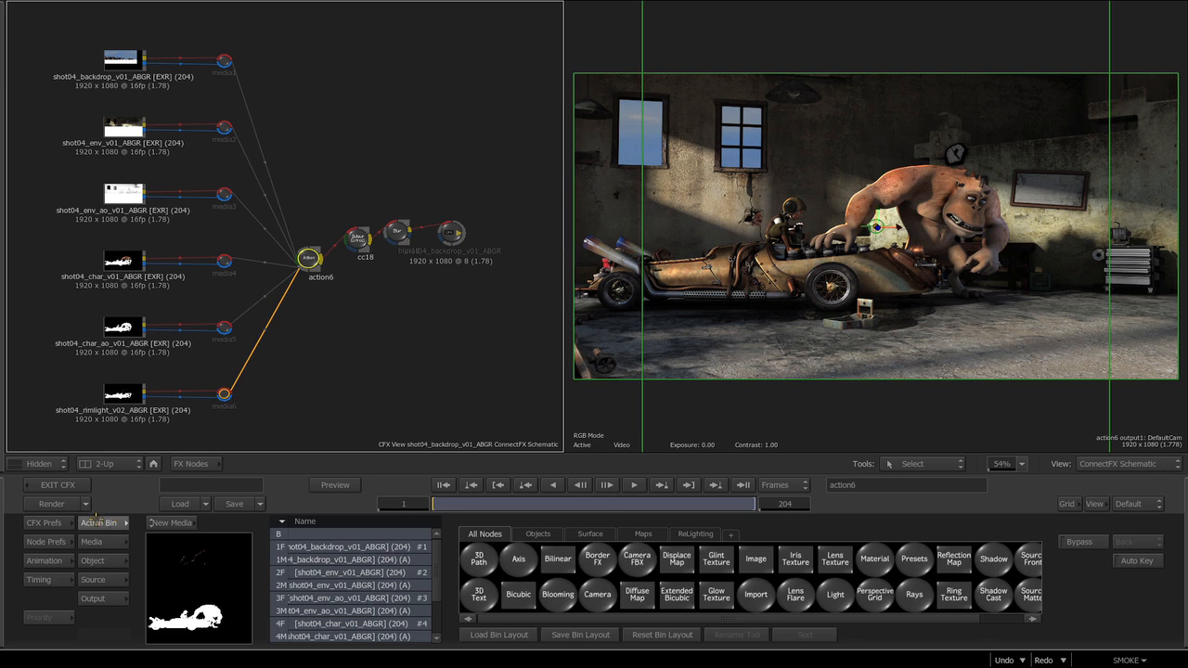
Step: View the results of the Colour Correct, Blur and output nodes one after another
left_click(358, 238)
left_click(397, 230)
left_click(450, 233)
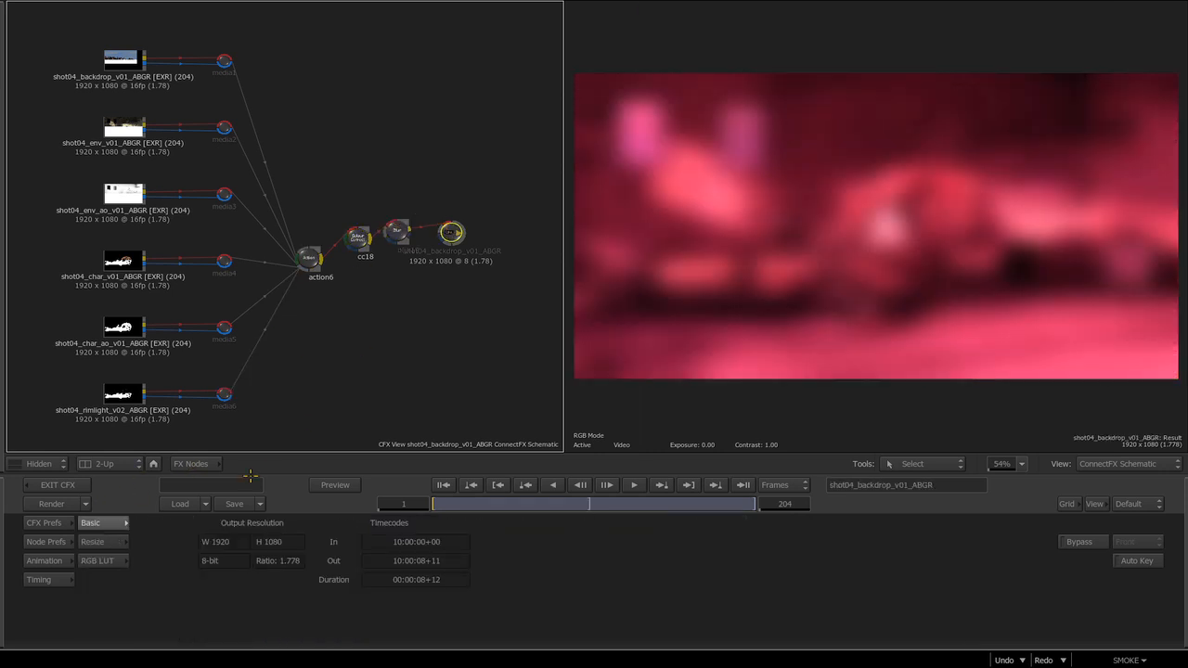
Step: Select the action6 node and display its Action Schematic
left_click(193, 463)
left_click_drag(330, 617, 336, 539)
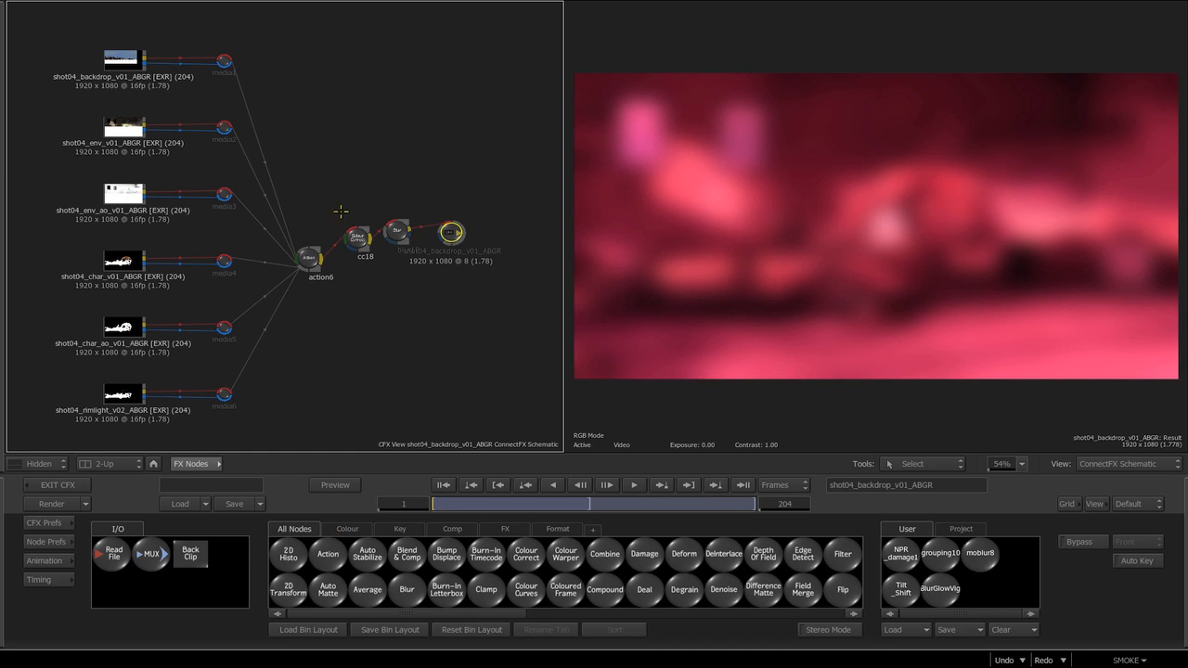
left_click(306, 261)
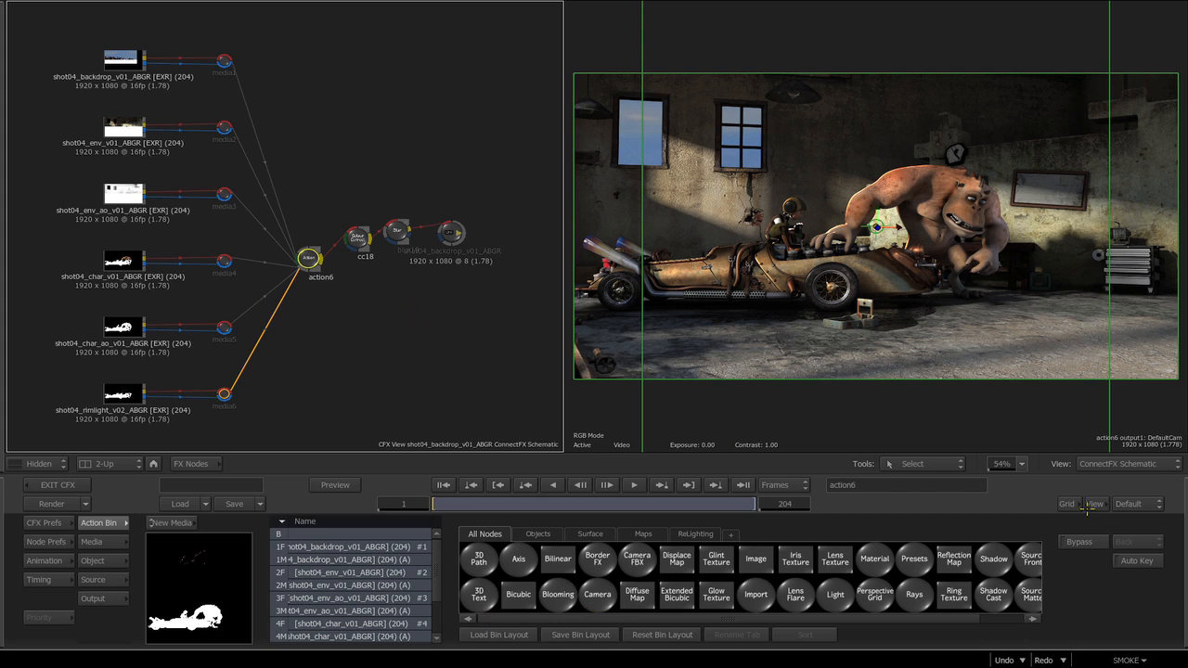
left_click(1091, 464)
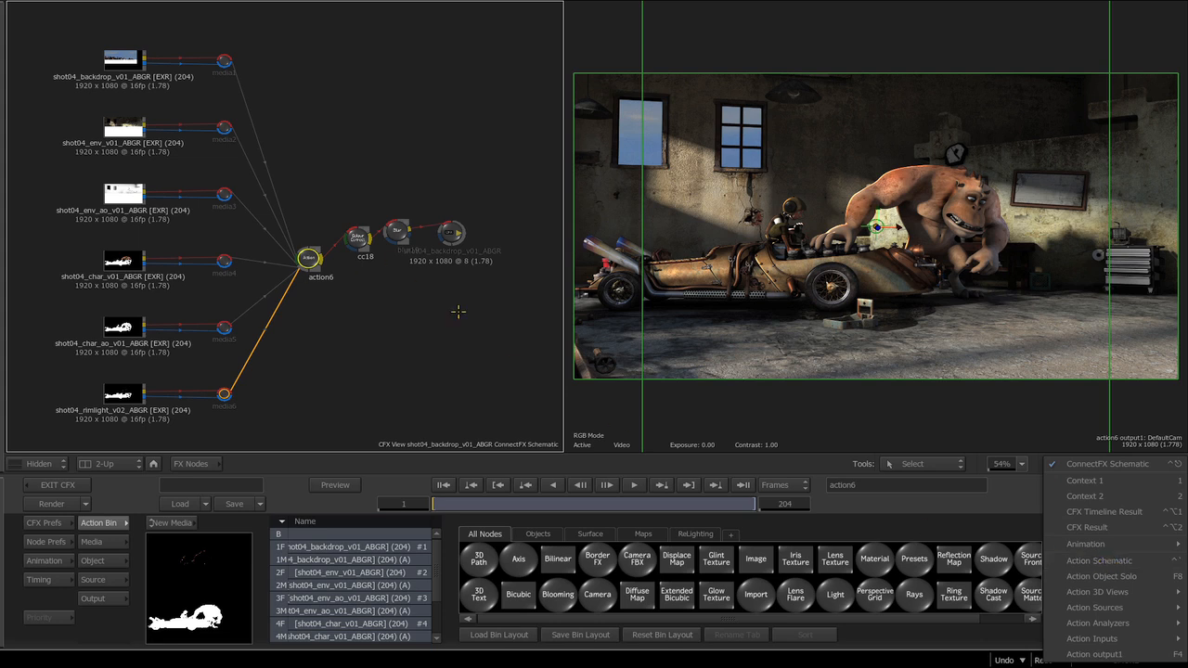
left_click(1090, 565)
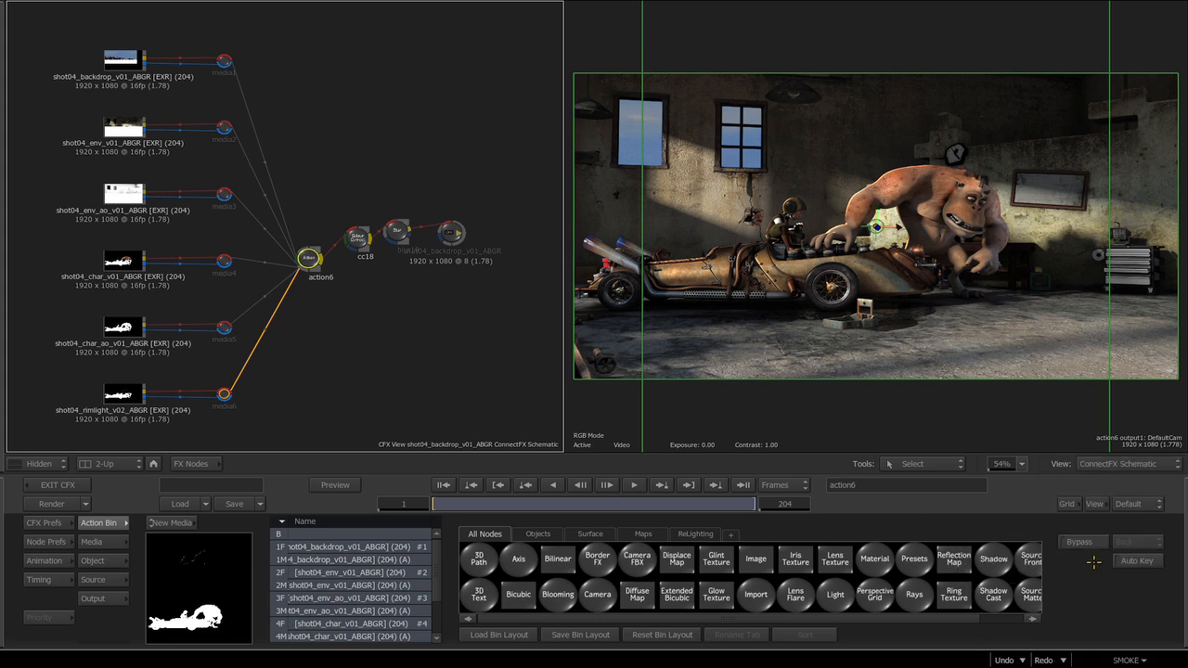
Step: Rearrange the layer 3 nodes in the Action Schematic: axis_L3, offset_L3, image_L3 and axis_shadow_L3
left_click_drag(459, 245, 484, 169)
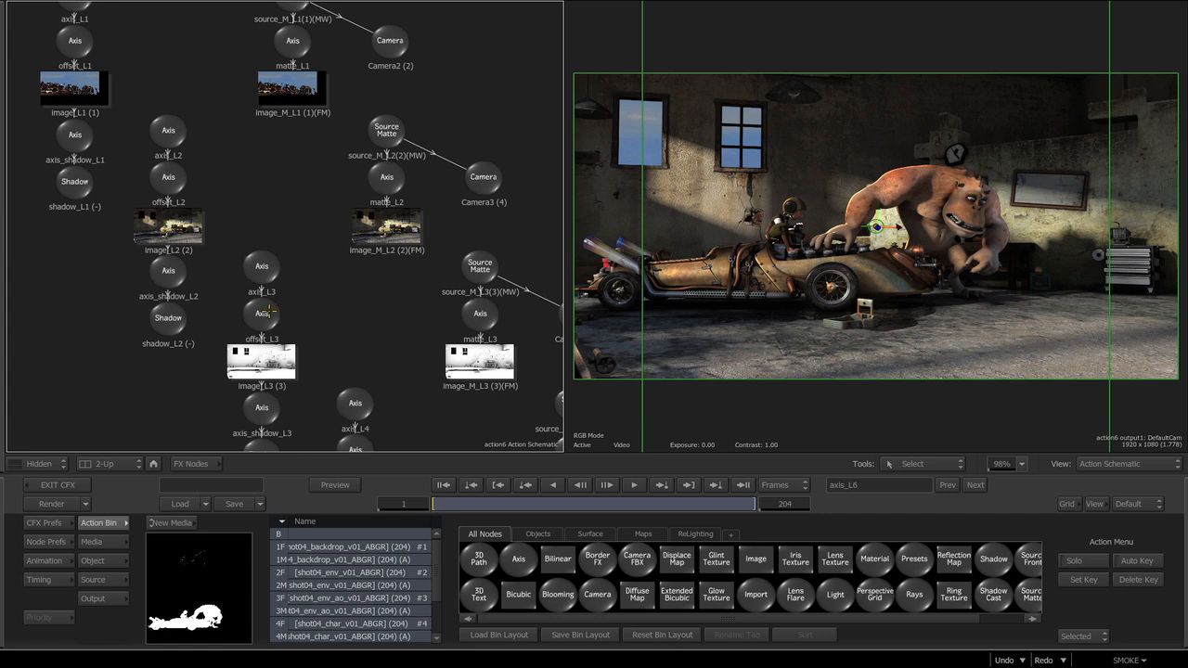
left_click_drag(268, 313, 298, 309)
left_click_drag(263, 263, 270, 223)
left_click_drag(294, 309, 301, 286)
left_click_drag(265, 363, 283, 348)
left_click_drag(265, 402, 281, 406)
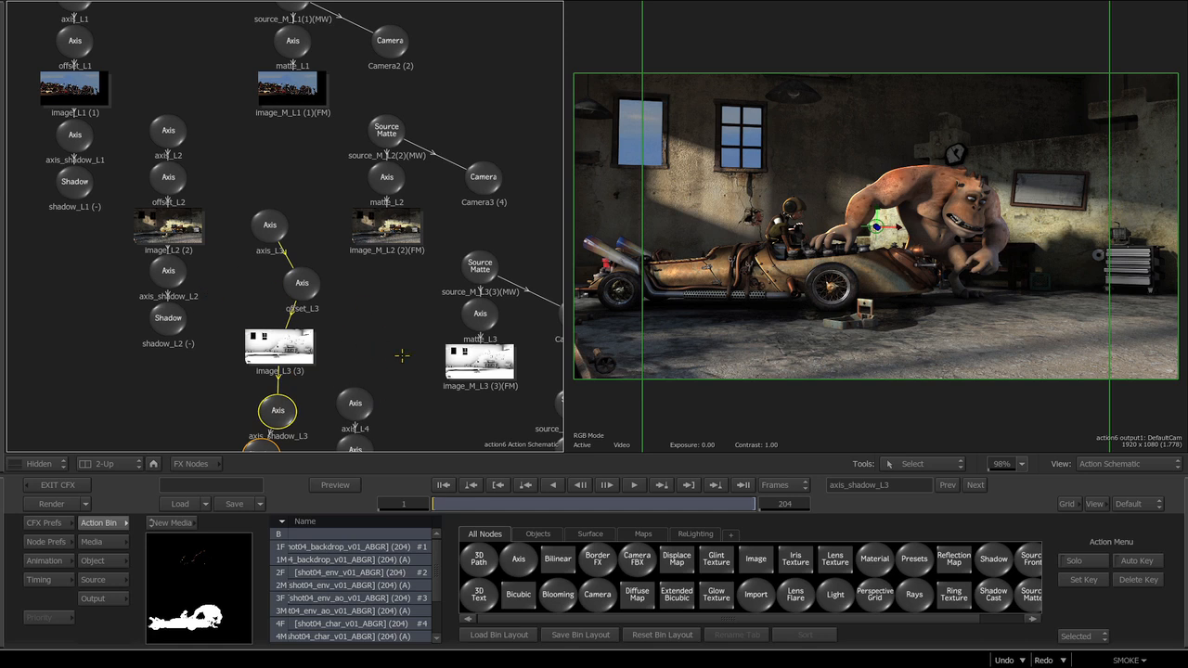
left_click_drag(377, 337, 353, 344)
left_click_drag(342, 208, 302, 274)
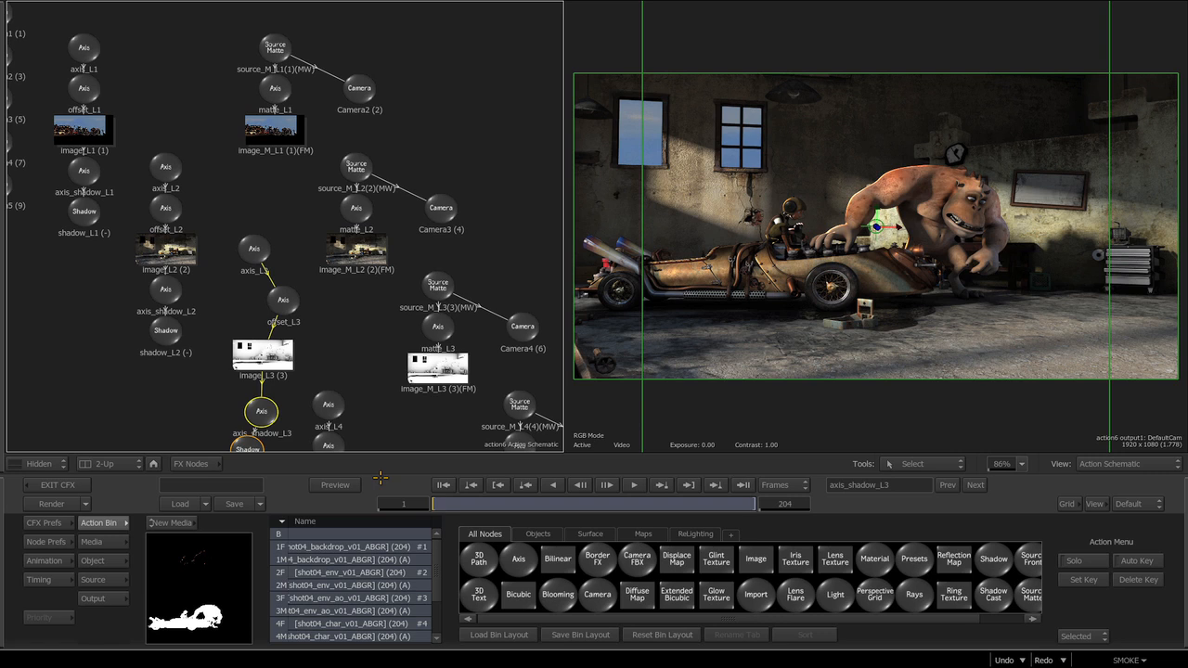
Step: Return to the ConnectFX Schematic and move the action6 node slightly up
left_click(1106, 463)
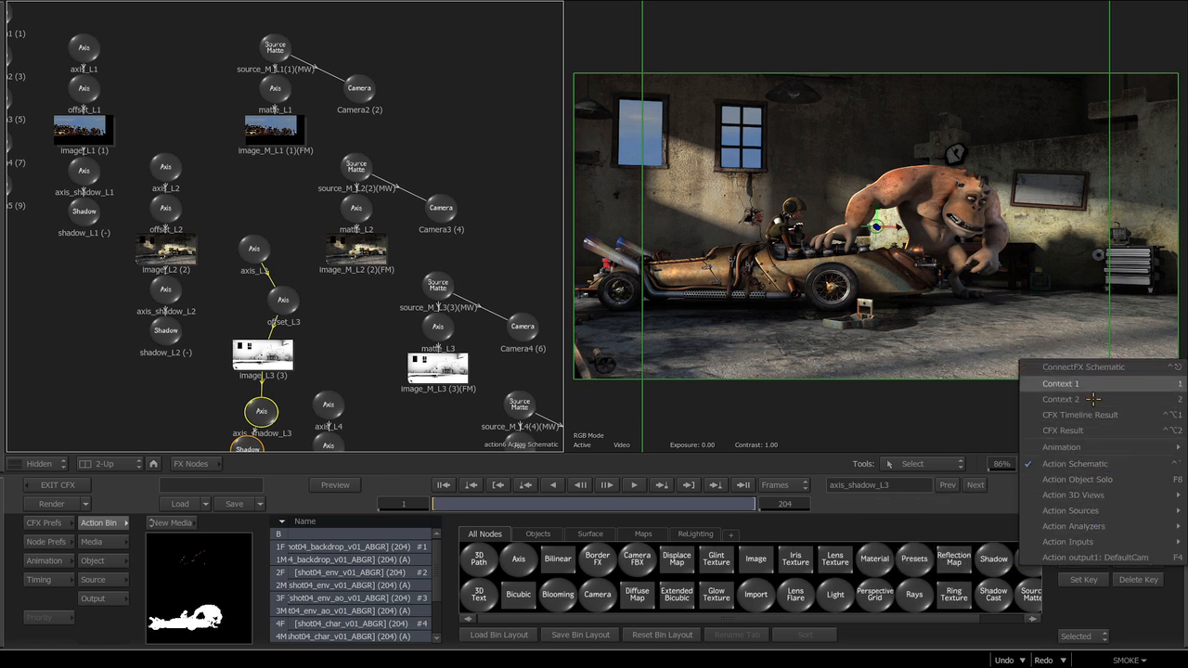
left_click(1092, 368)
left_click_drag(309, 258, 298, 247)
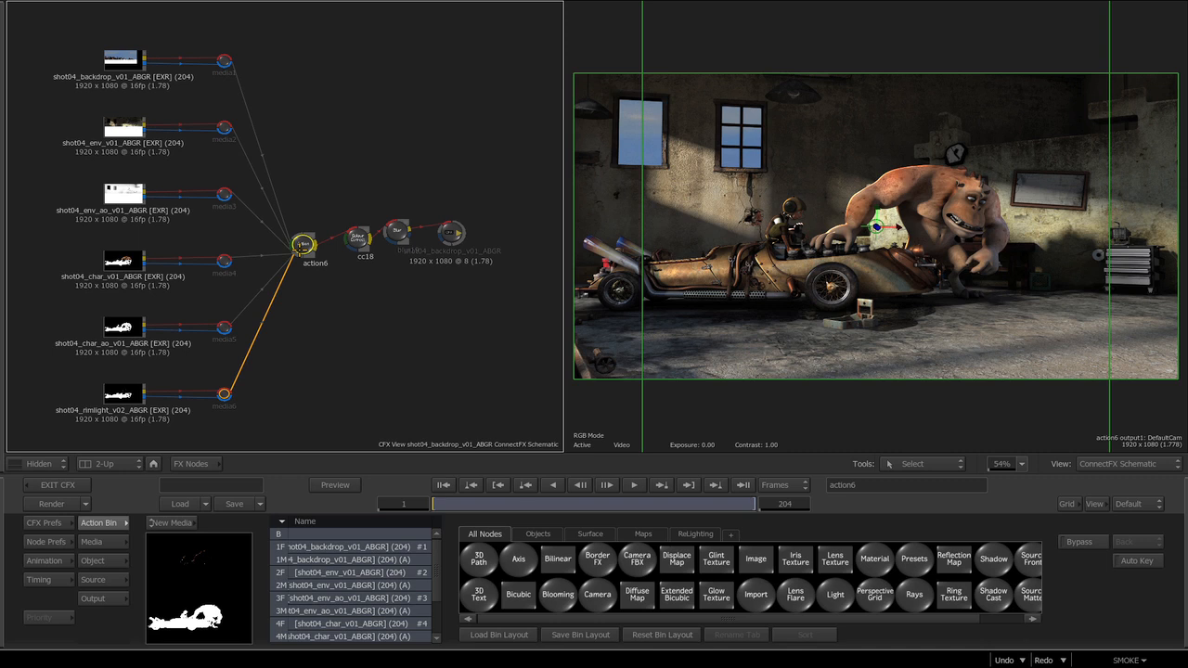
left_click_drag(299, 247, 299, 251)
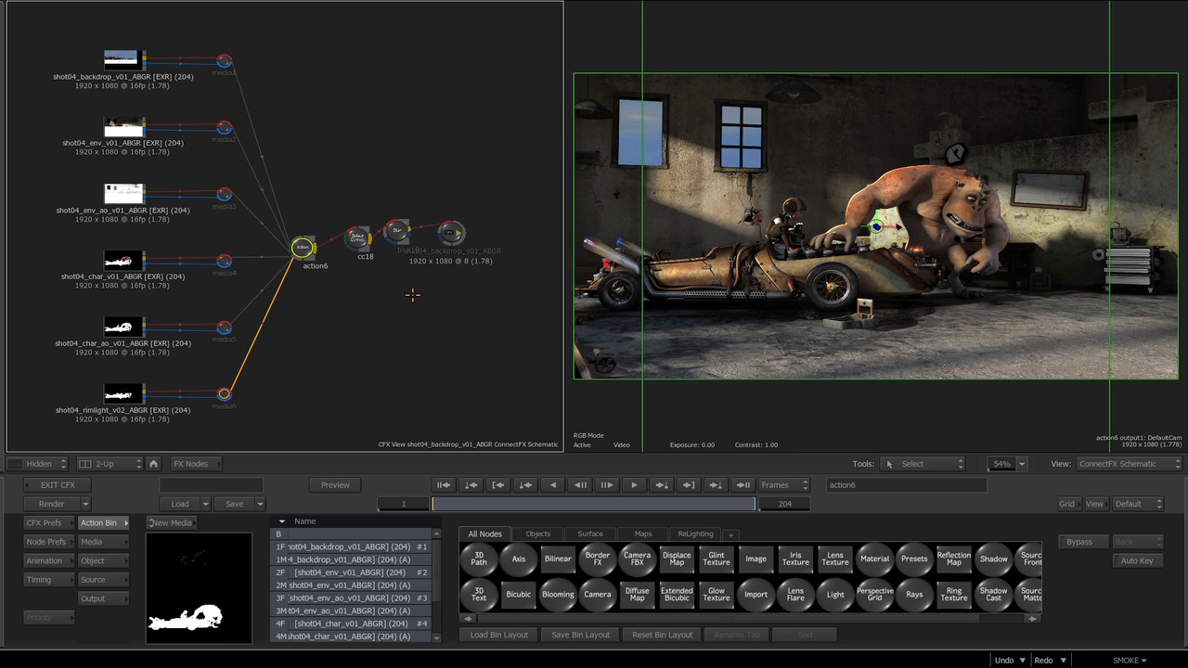
Step: Delete the Blur and Colour Correct nodes between action6 and the output node
left_click(353, 240)
left_click(397, 230)
left_click_drag(451, 233, 366, 664)
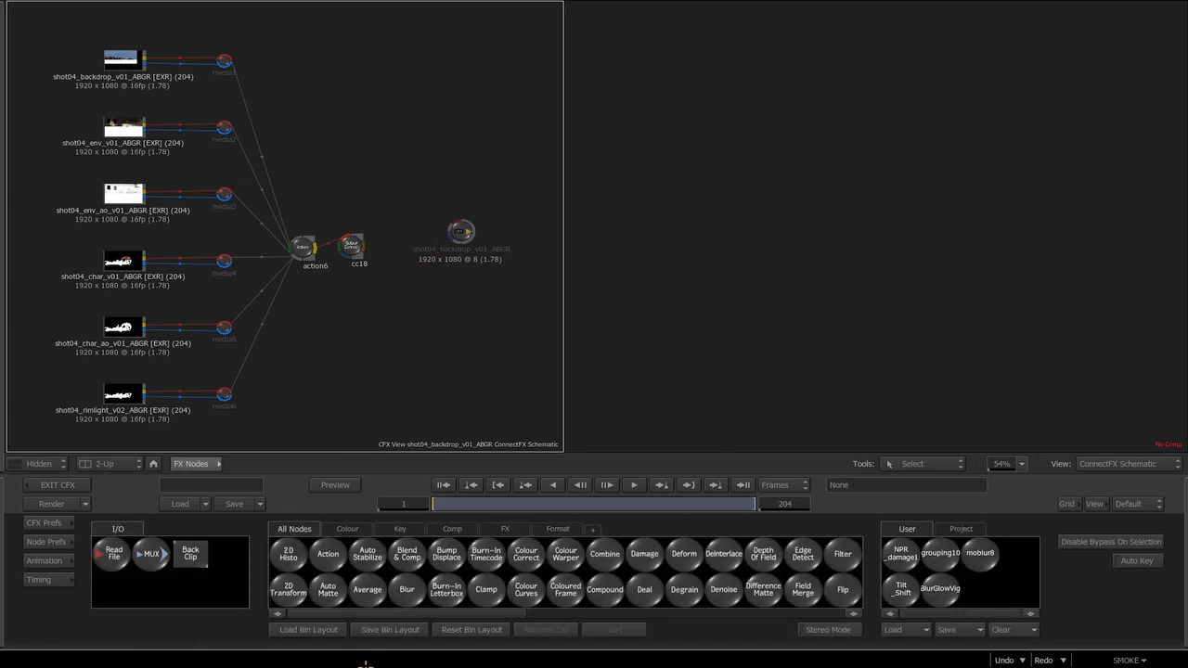
left_click_drag(349, 246, 435, 664)
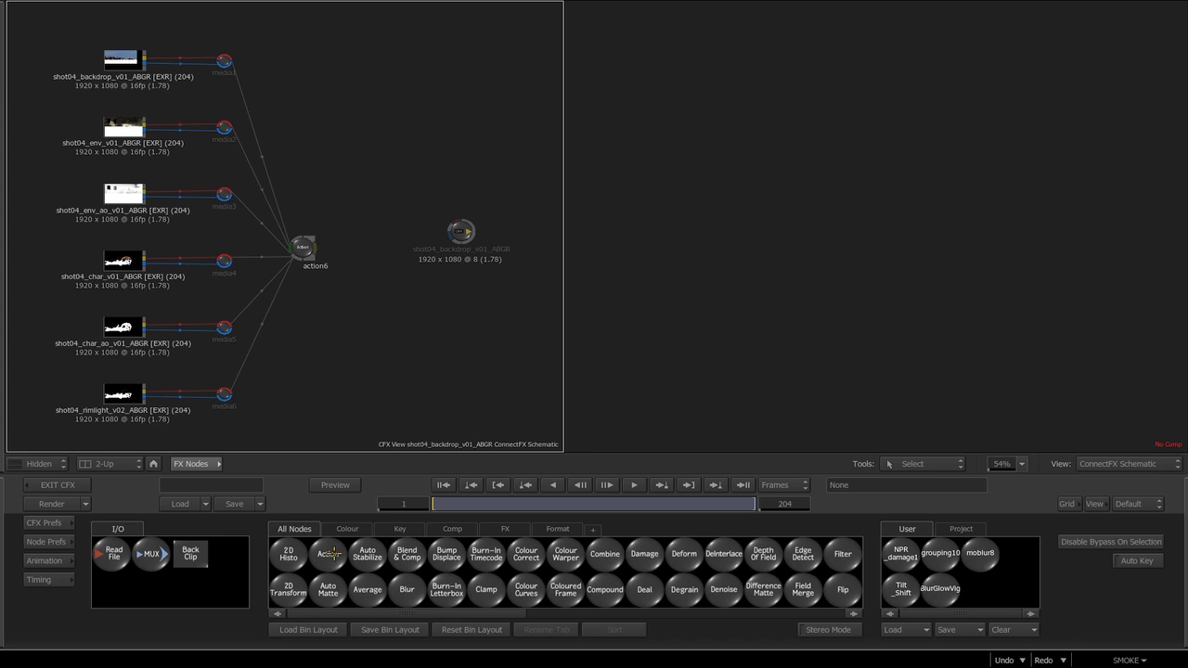
Step: Add a Damage node to the schematic between action6 and the output node
left_click_drag(403, 586, 323, 665)
left_click(461, 232)
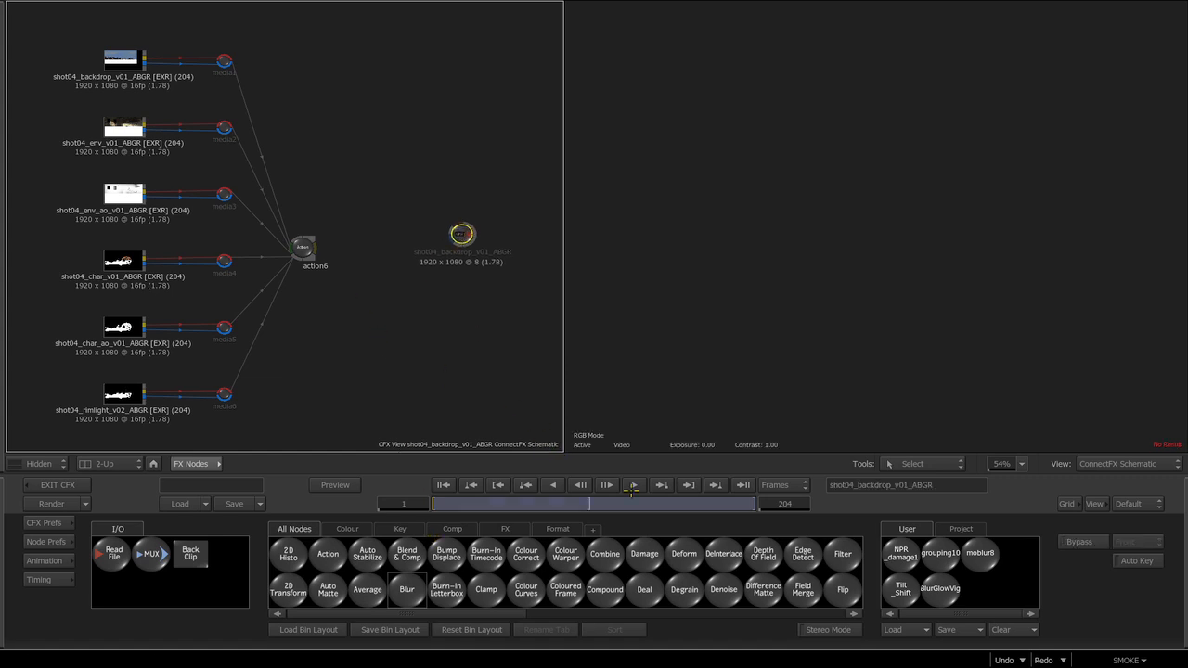
left_click(496, 598)
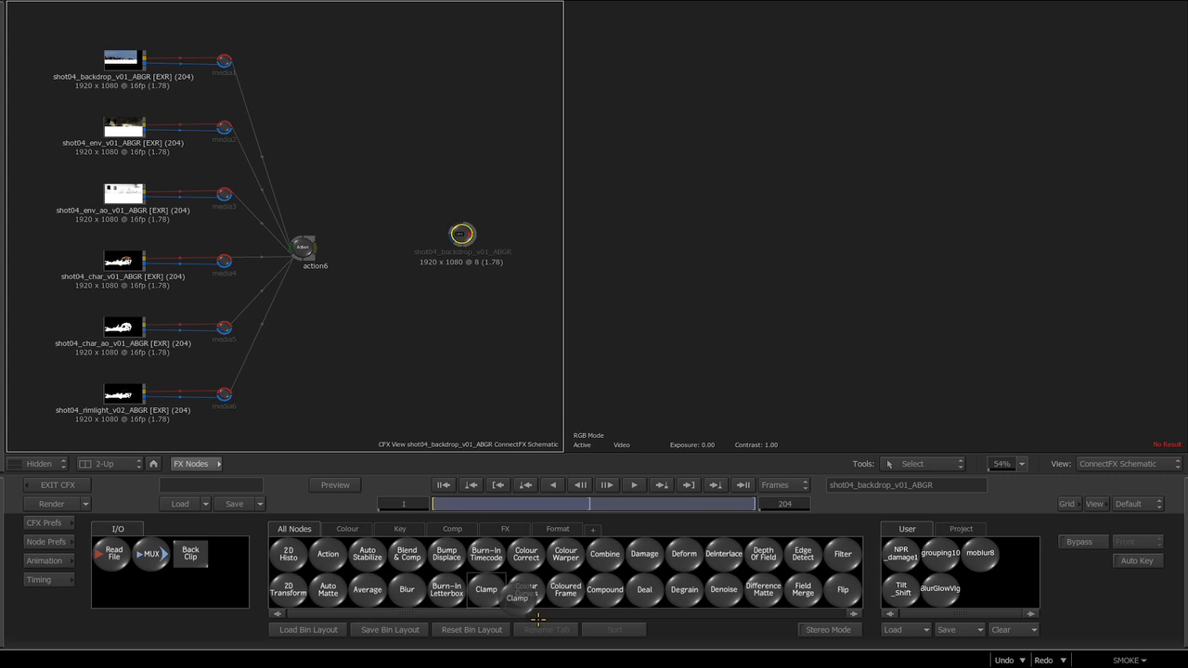
scroll(501, 603, "right", 5)
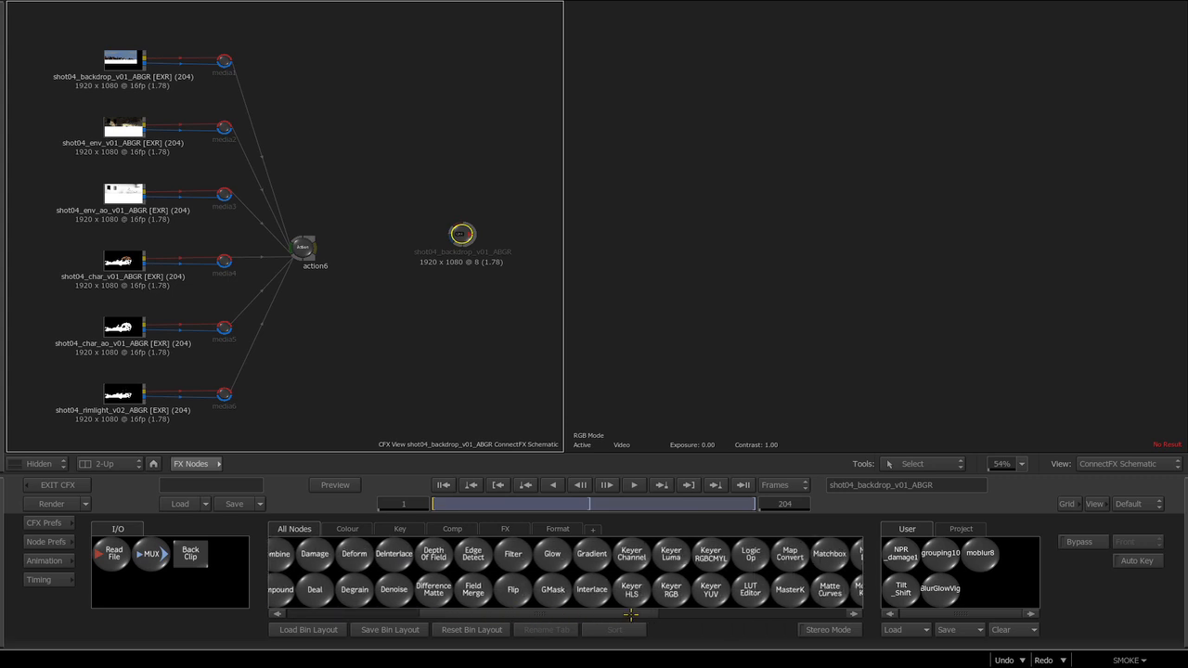
scroll(580, 556, "left", 3)
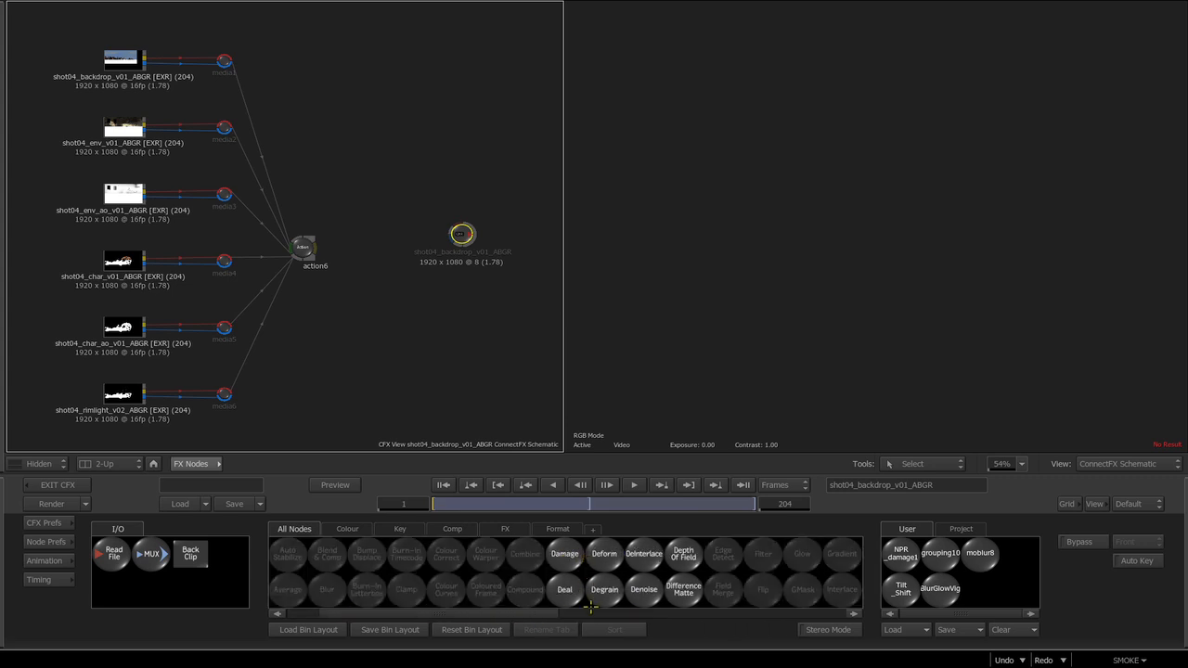
left_click_drag(564, 554, 362, 261)
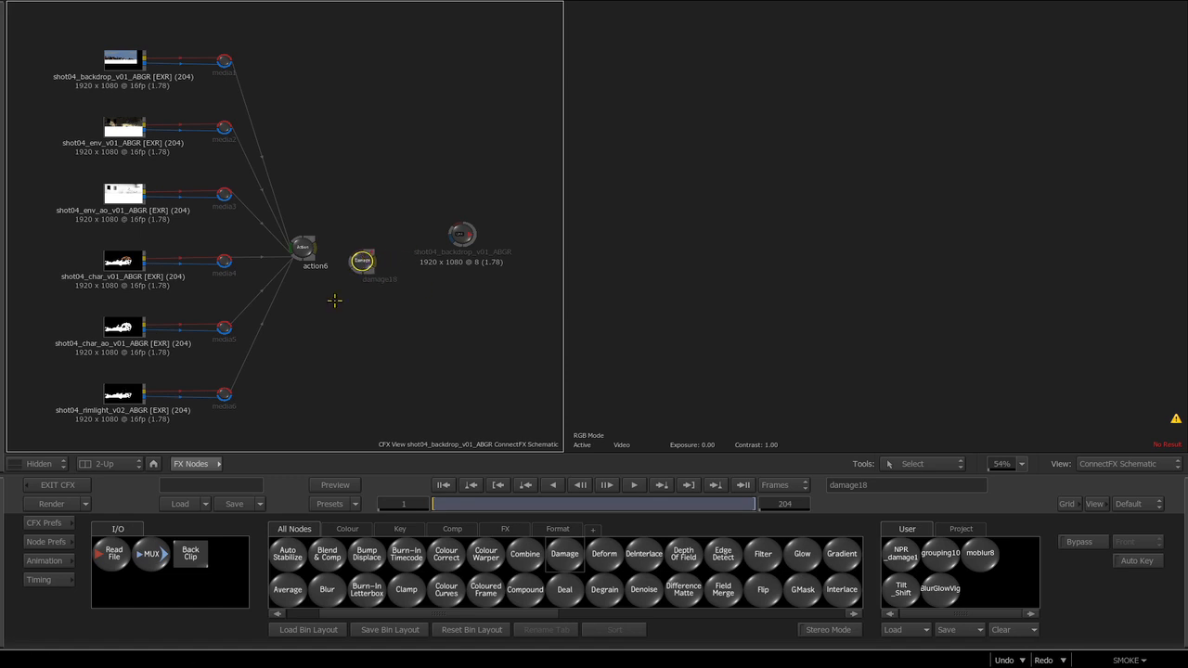
Step: Position the Damage node beside action6 and bring the output node closer to it
left_click_drag(375, 250, 386, 262)
left_click_drag(396, 315, 360, 185)
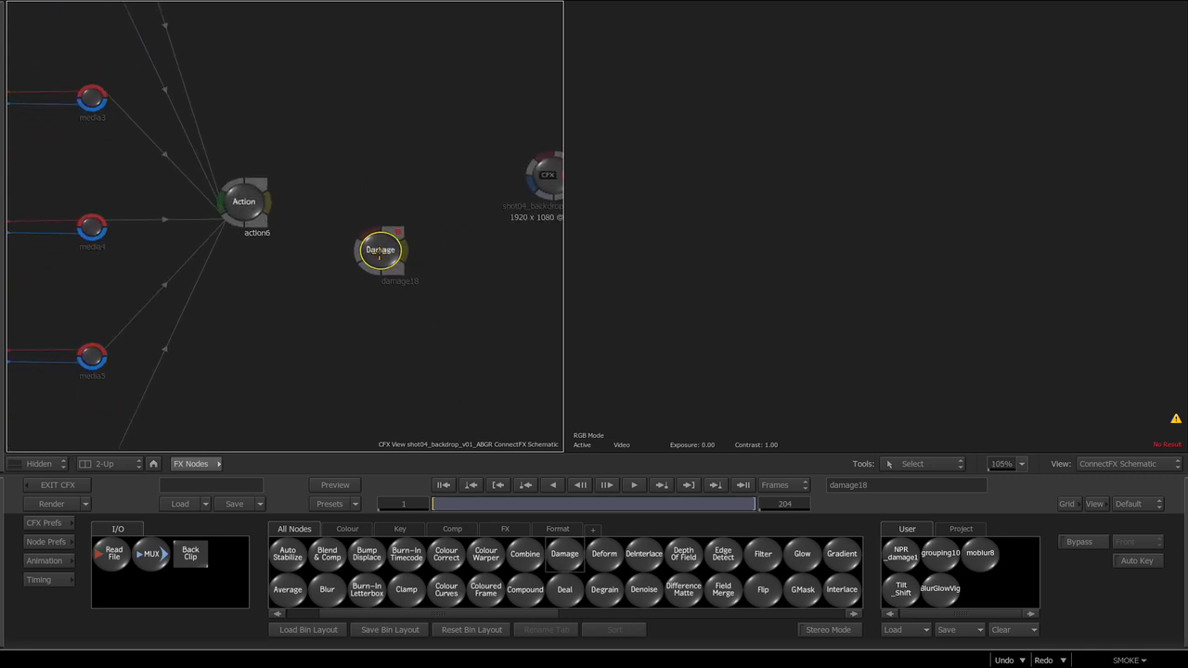
left_click_drag(377, 248, 369, 221)
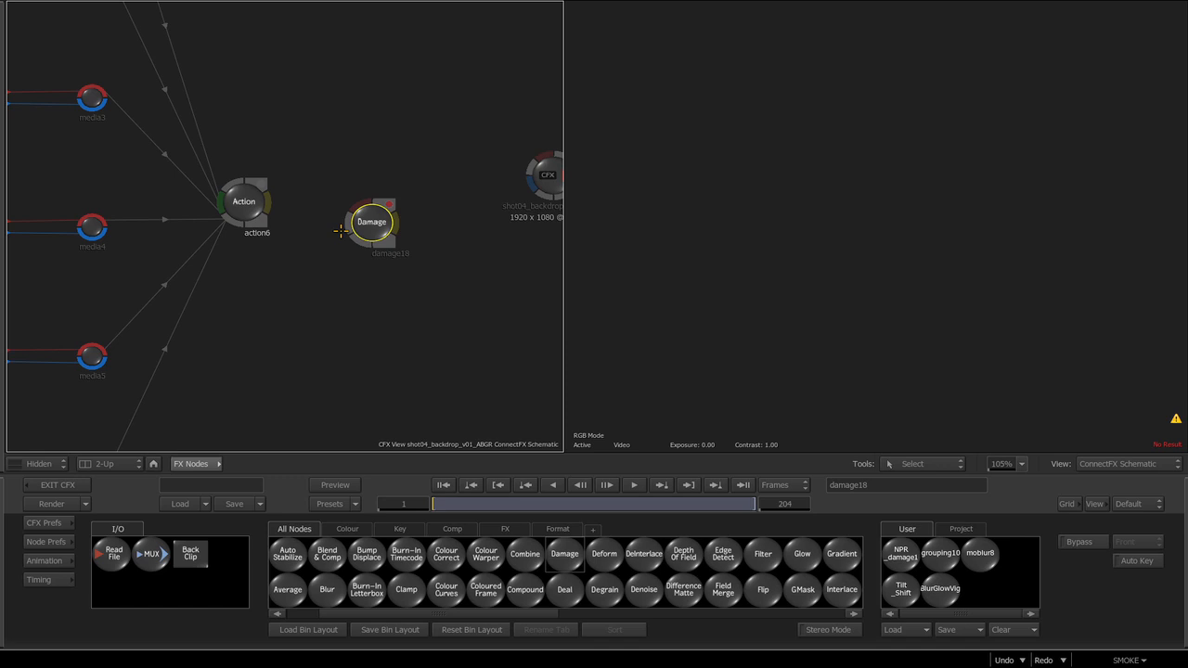
left_click_drag(369, 215, 358, 220)
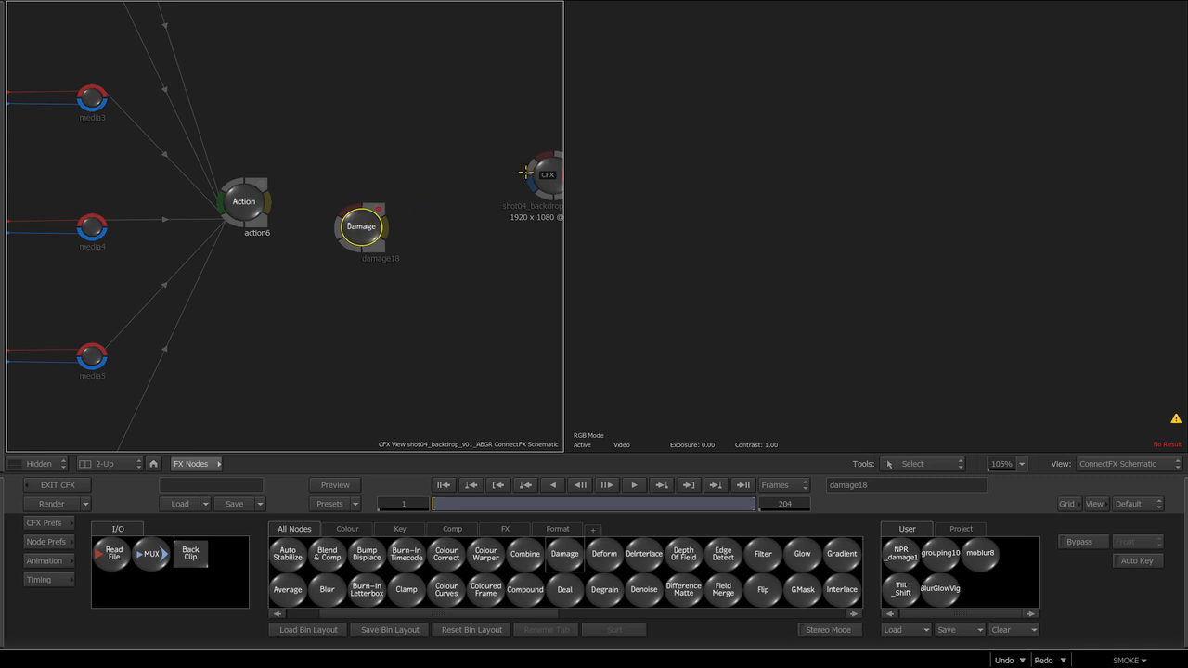
left_click_drag(527, 175, 494, 181)
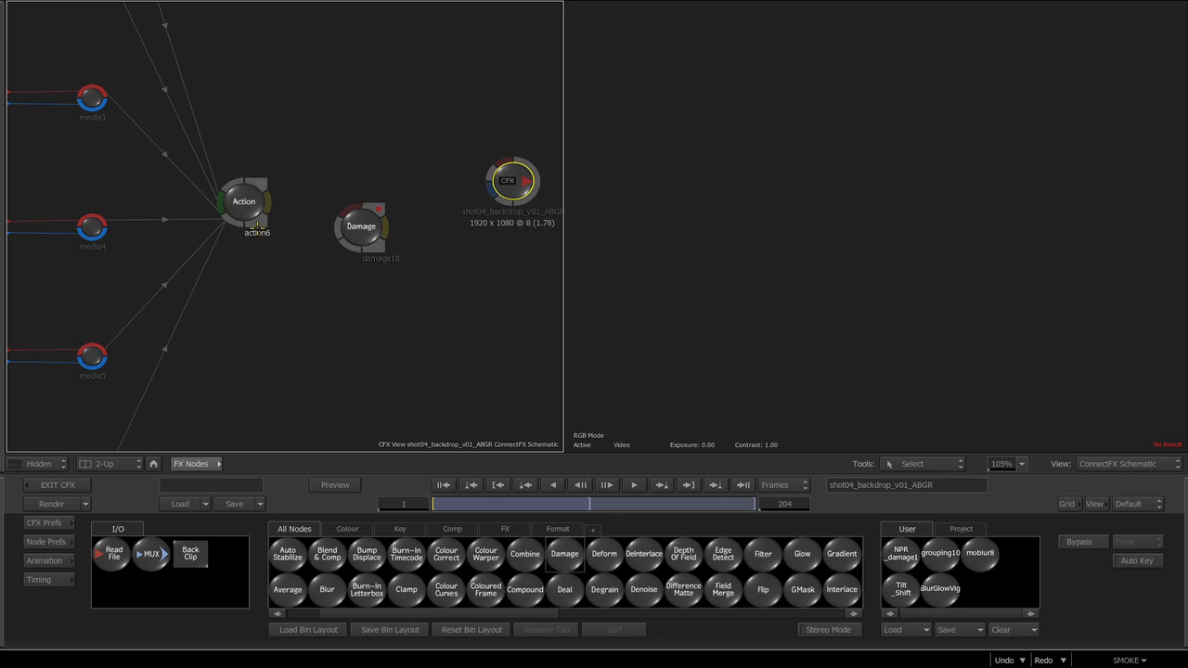
Step: Connect action6 to the output node with the Damage node inserted between them, and display the output result
left_click(221, 199)
left_click_drag(221, 200, 219, 204)
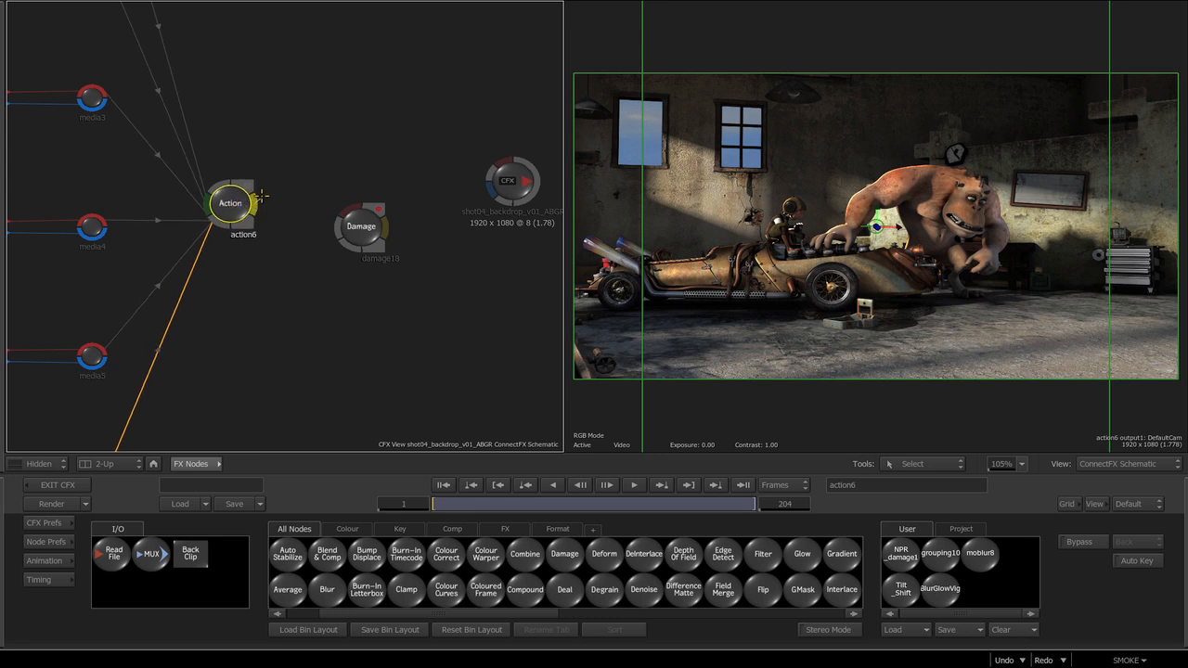
left_click_drag(267, 200, 511, 190)
left_click(368, 219)
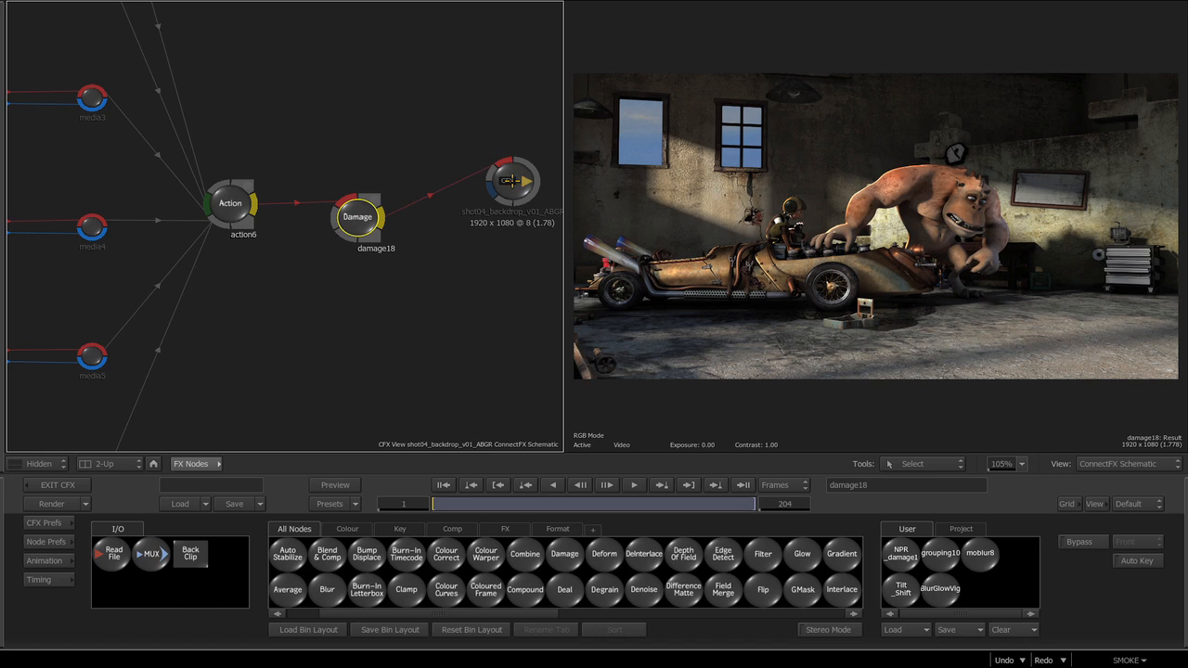
left_click(508, 197)
Step: Move the output node farther away from the Damage node in the schematic
left_click_drag(477, 352, 414, 356)
left_click_drag(380, 295, 366, 347)
left_click_drag(455, 233, 283, 142)
left_click_drag(384, 217, 382, 347)
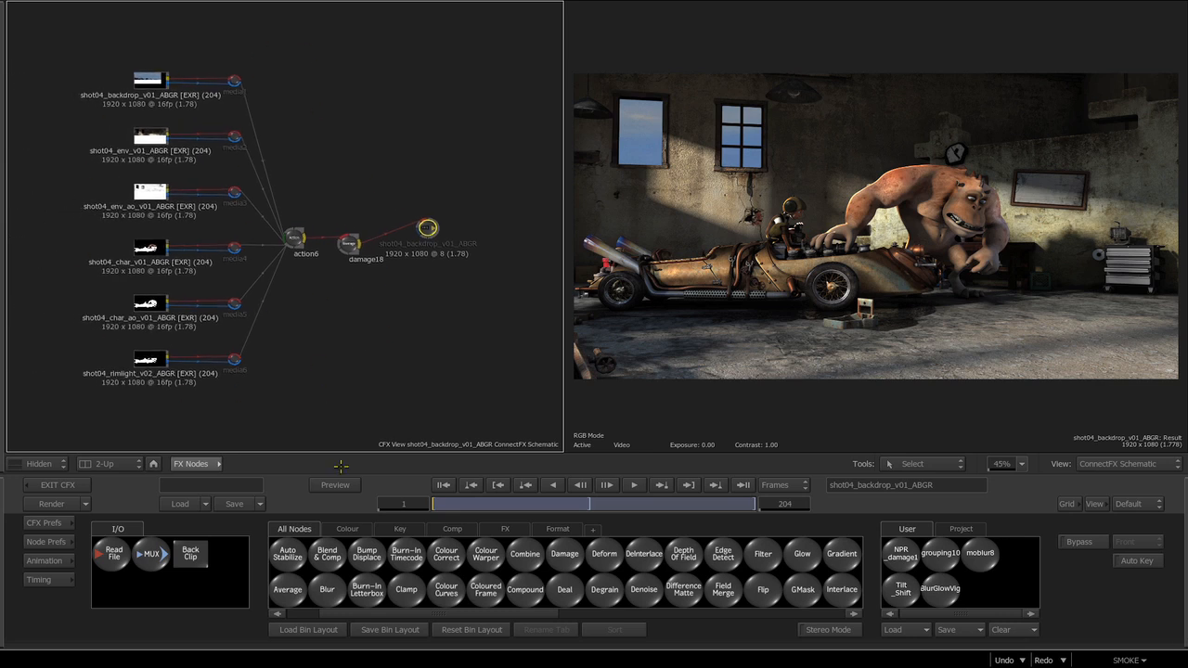
scroll(382, 593, "up", 2)
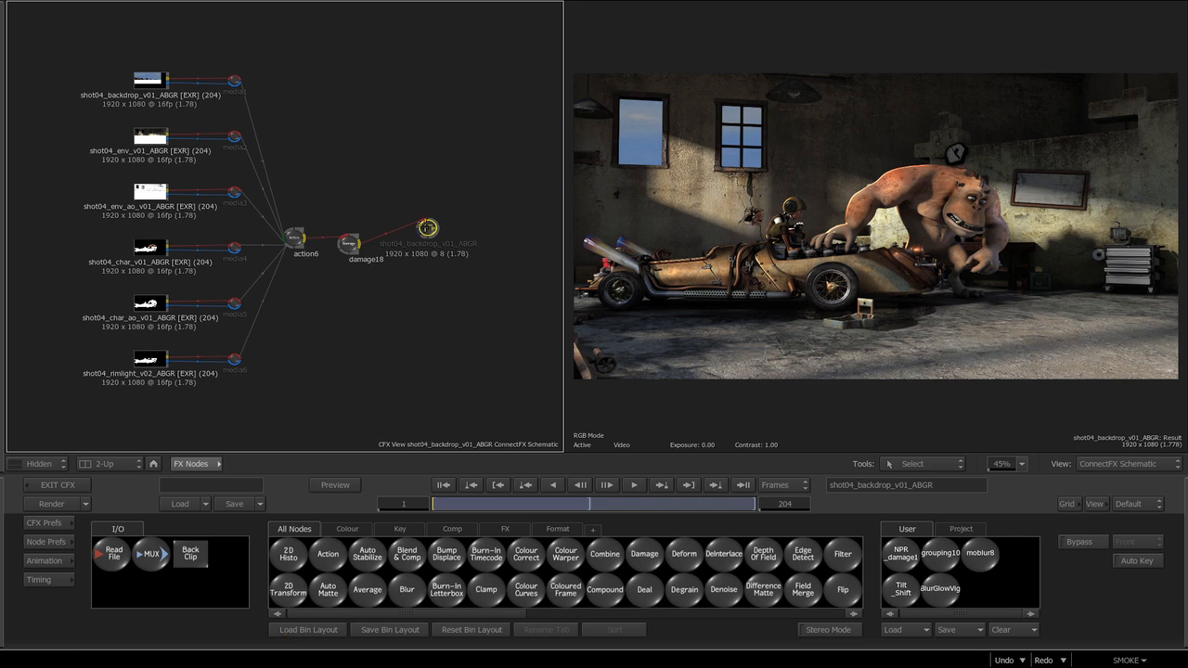
left_click_drag(427, 227, 454, 228)
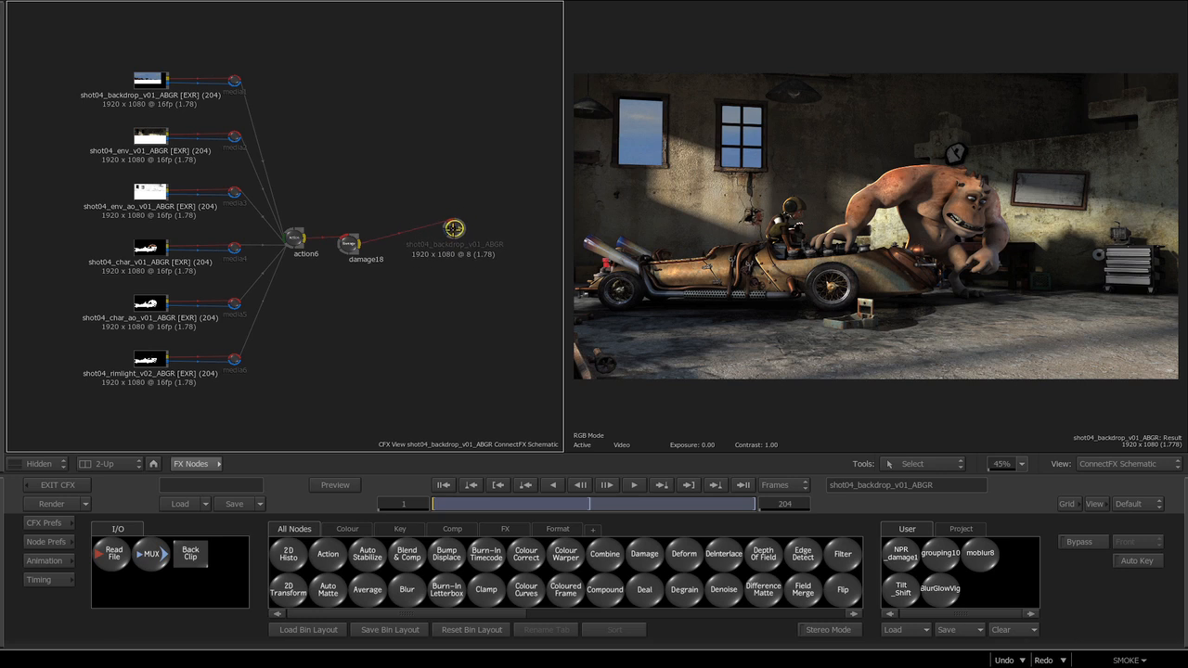
Step: Exit the ConnectFX editor and delete the empty video tracks above the backdrop clip, keeping only that clip's track
left_click(65, 486)
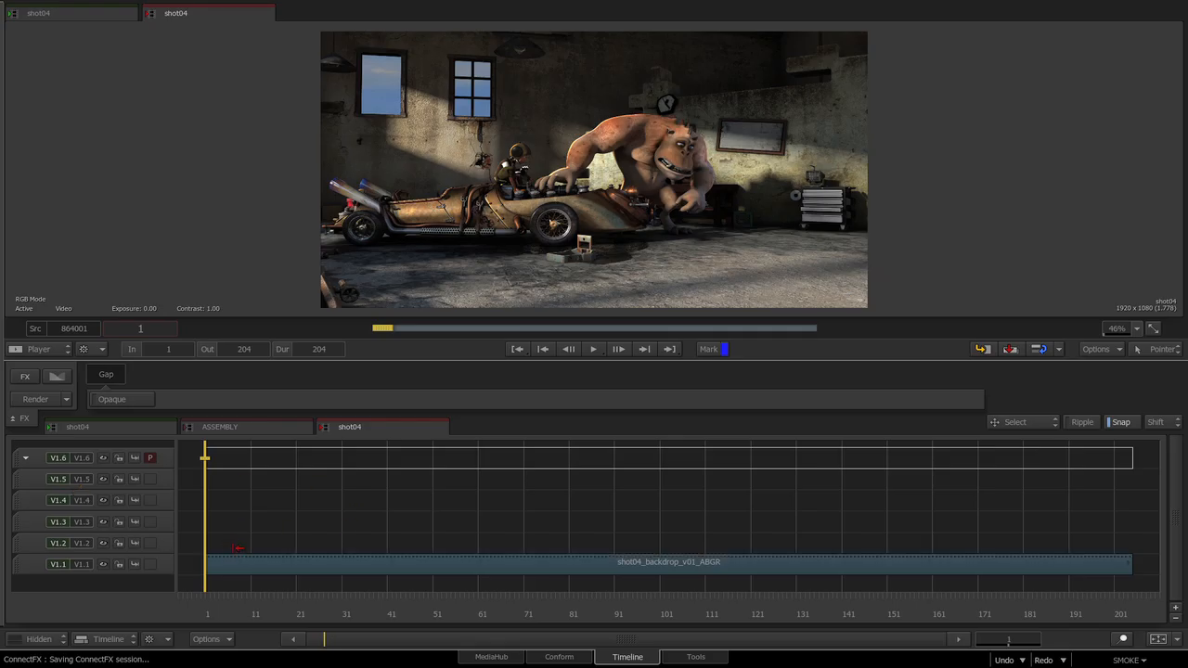
left_click(386, 571)
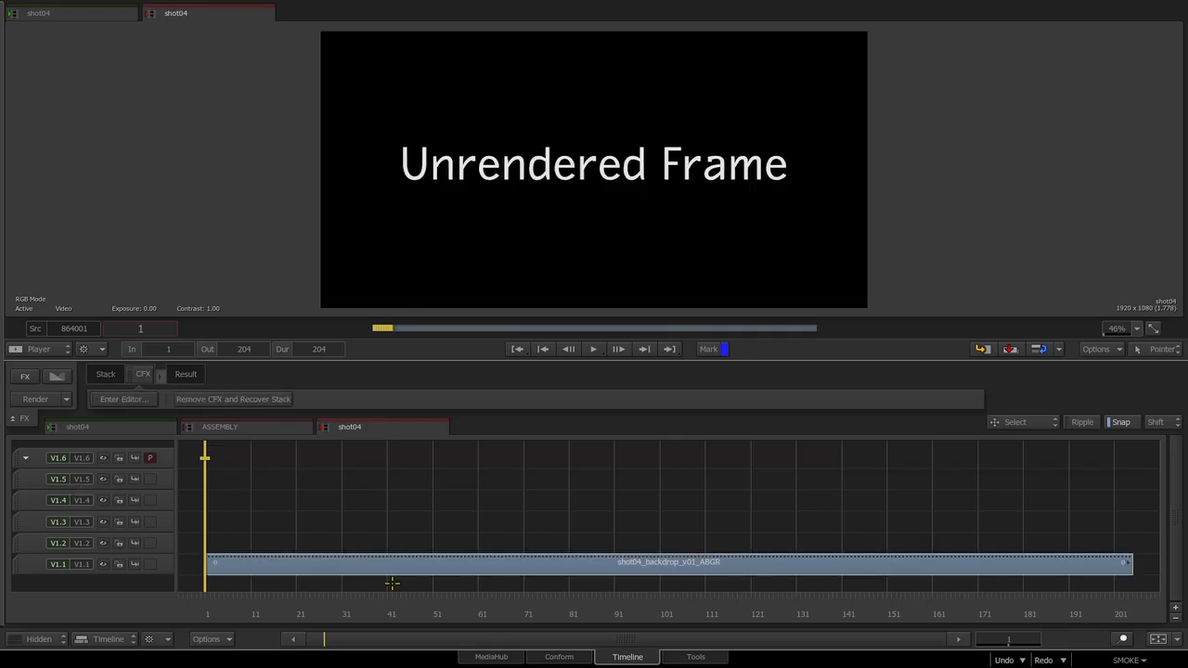
key("ctrl+z")
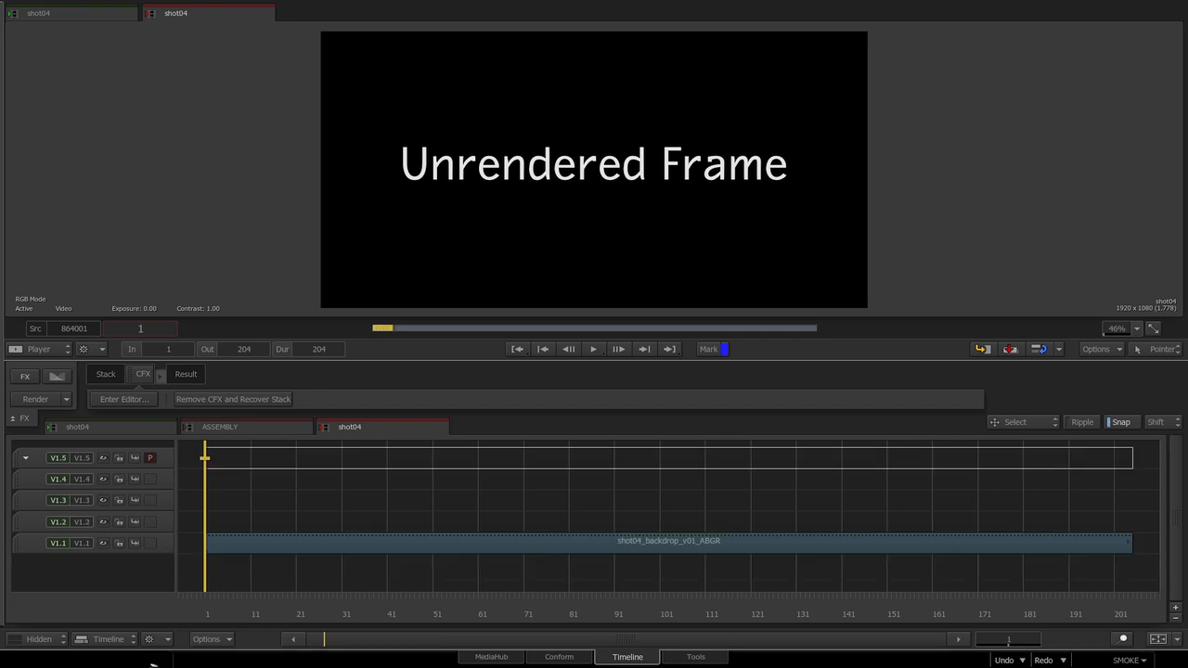
key("ctrl+z")
key("ctrl+z")
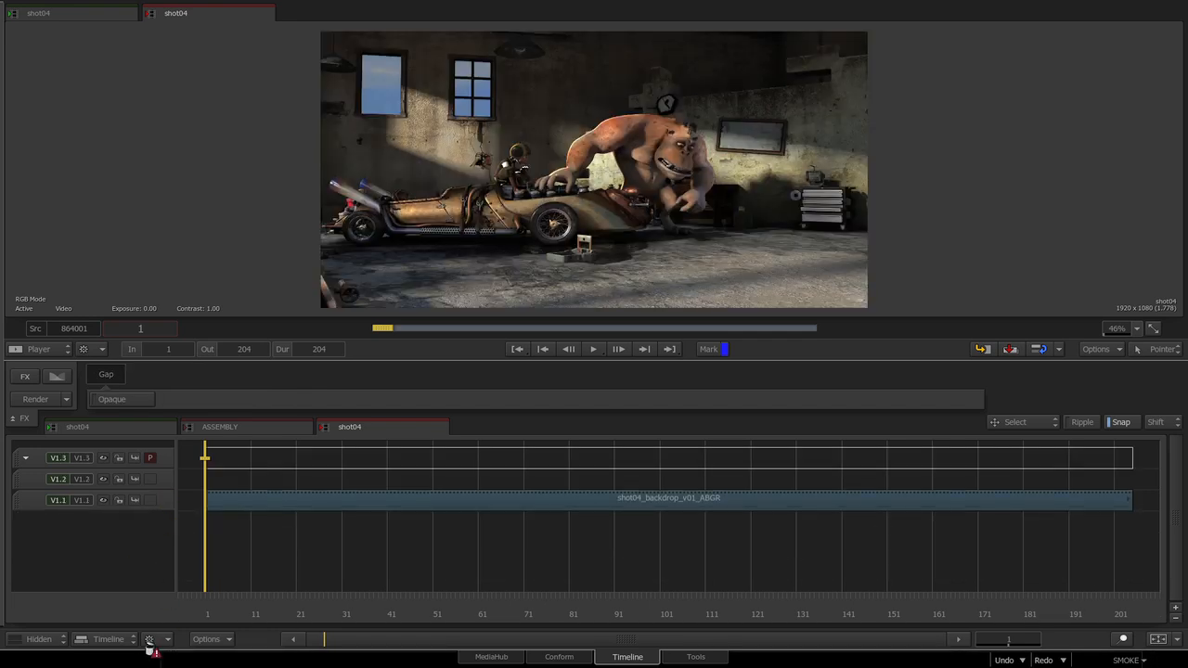
key("ctrl+z")
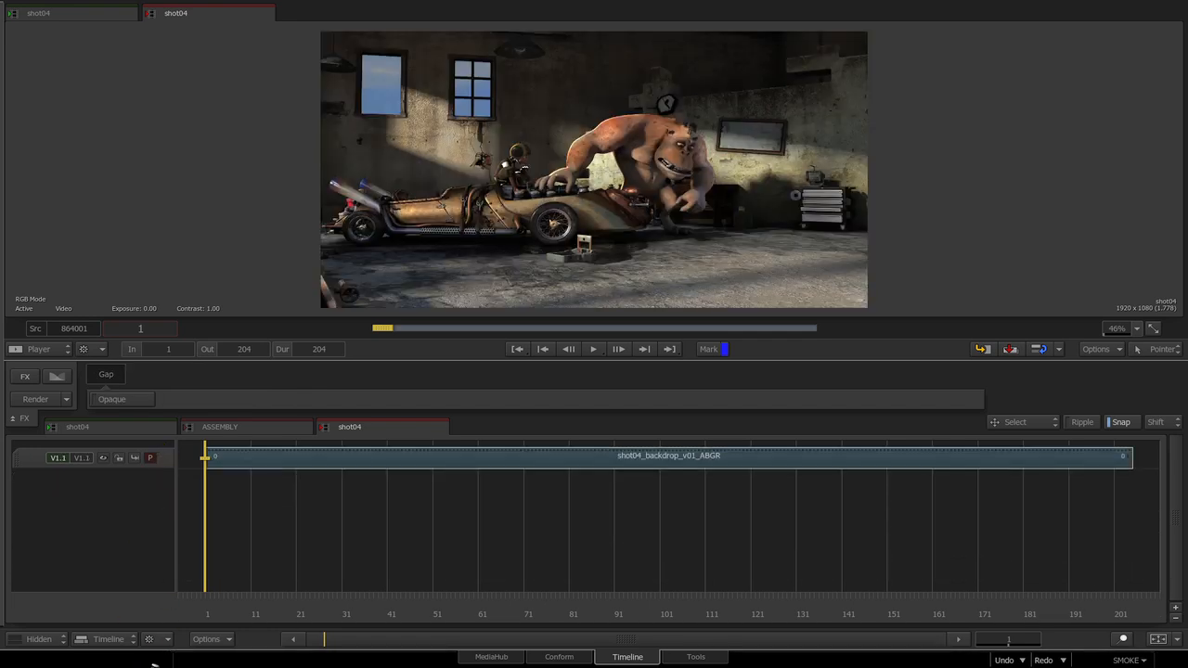
key("ctrl+z")
Step: Review the composited clip on the timeline at frames 65, 87 and 82, and show the media library
left_click(385, 456)
left_click_drag(318, 594, 497, 611)
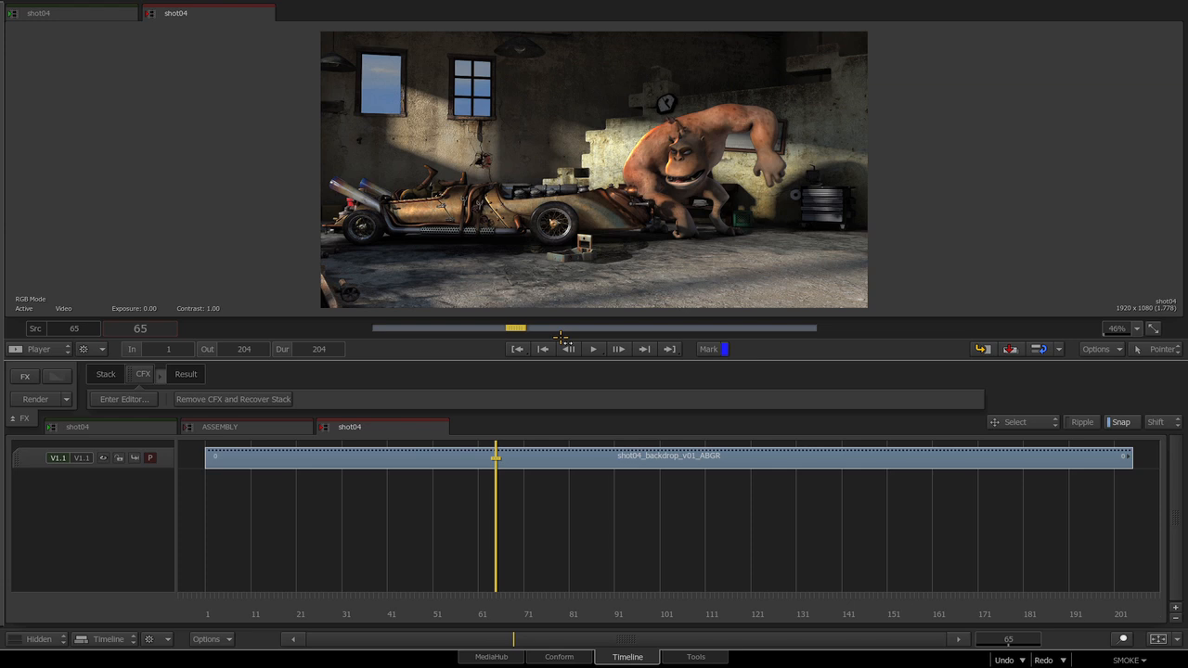
left_click_drag(469, 611, 594, 609)
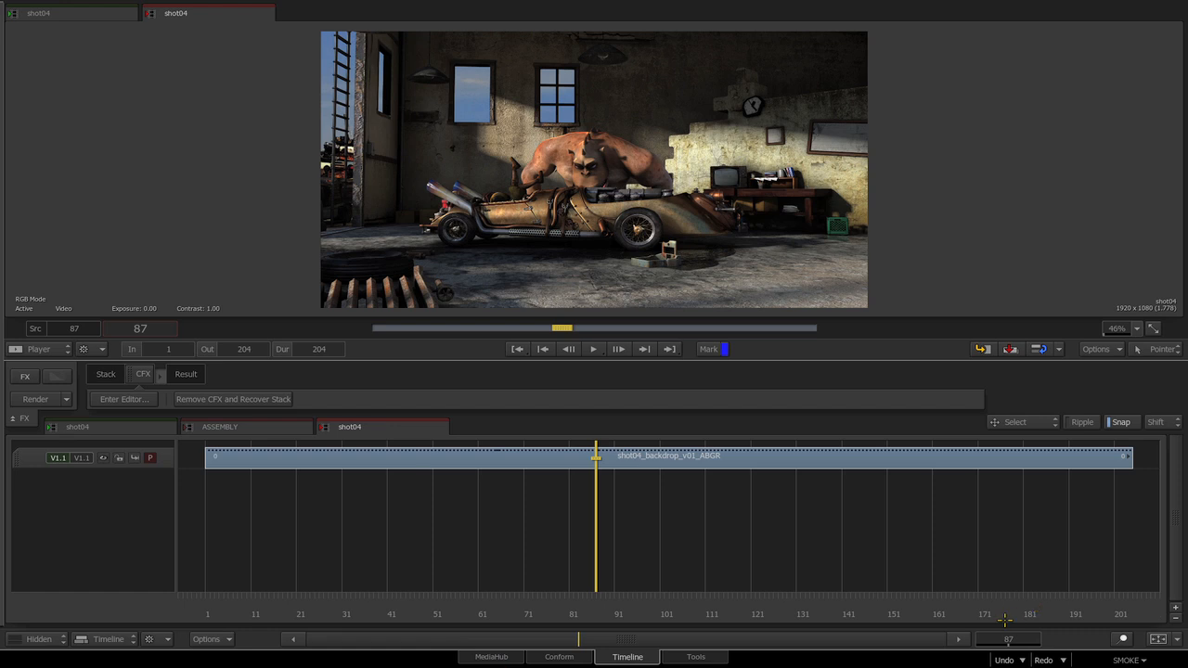
left_click_drag(591, 600, 575, 605)
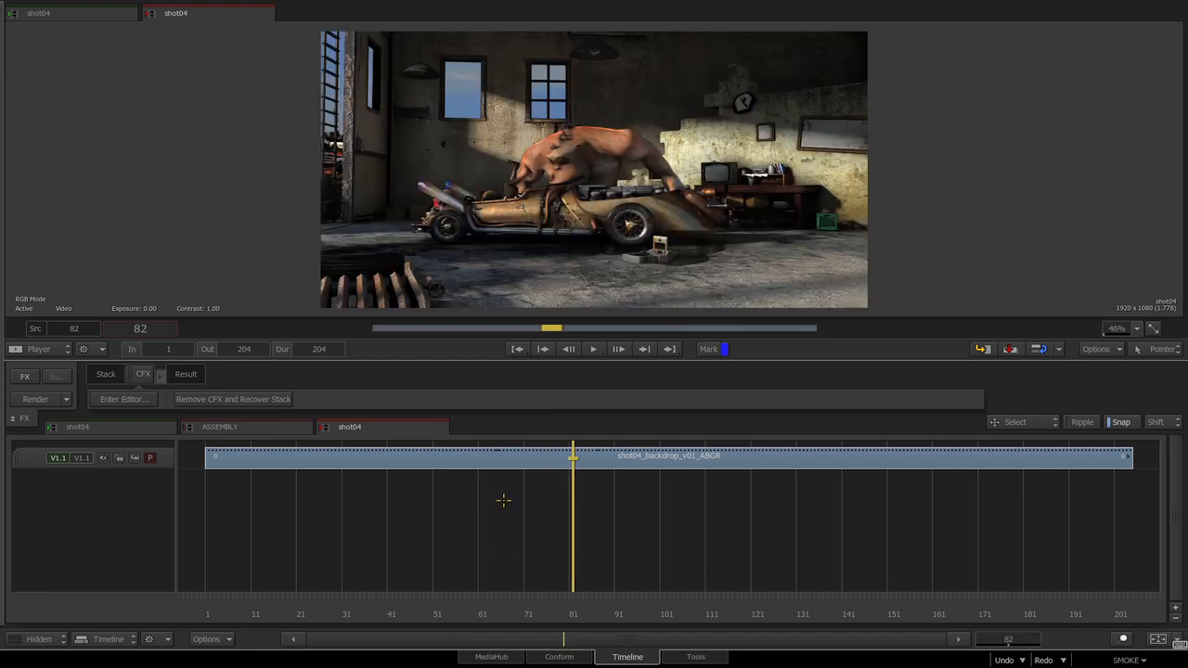
key("alt+grave")
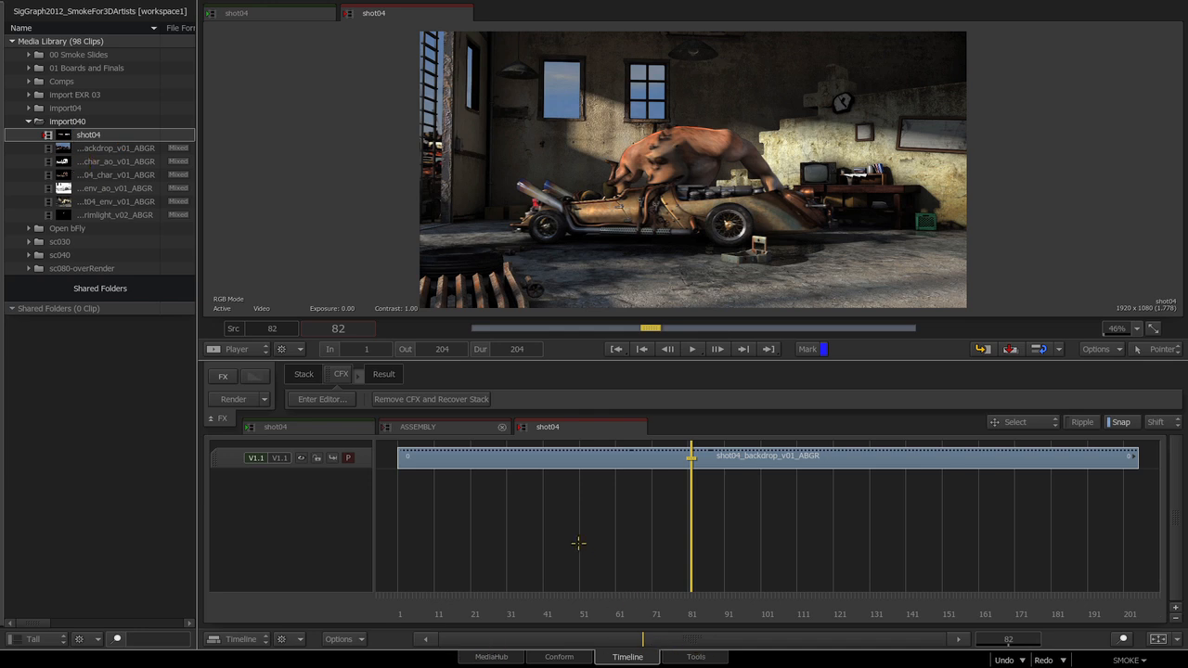
Step: Place the shot04 sequence in the ASSEMBLY timeline beyond the credits clip and view it at frame 2353
left_click(415, 425)
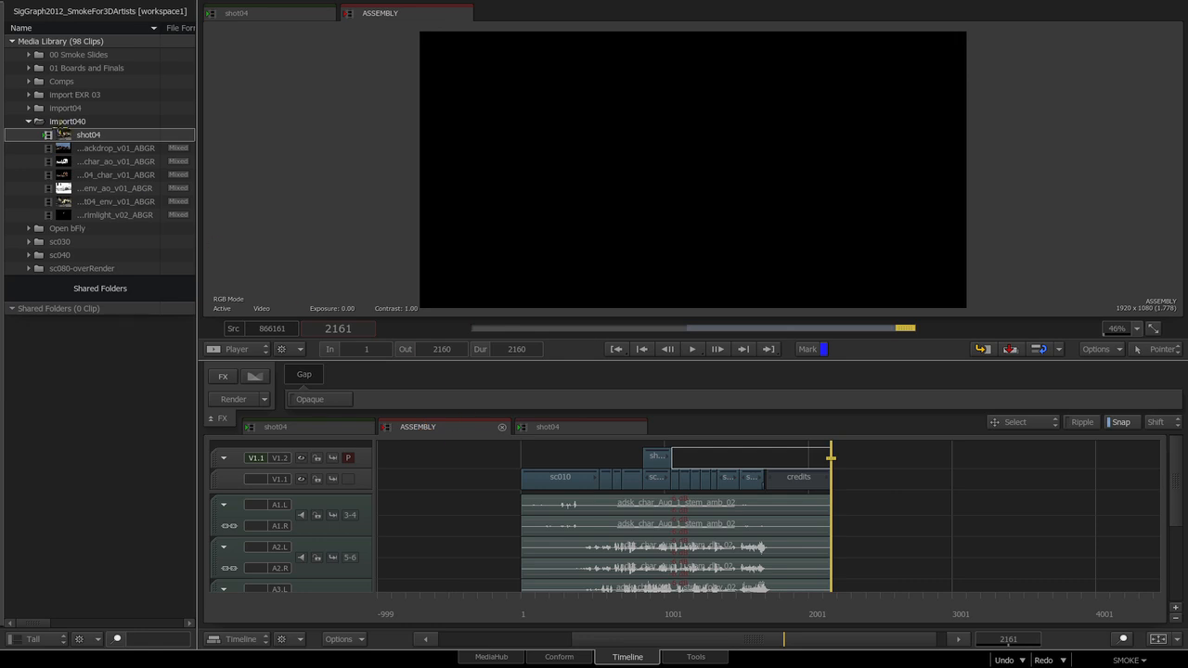
left_click_drag(60, 133, 863, 486)
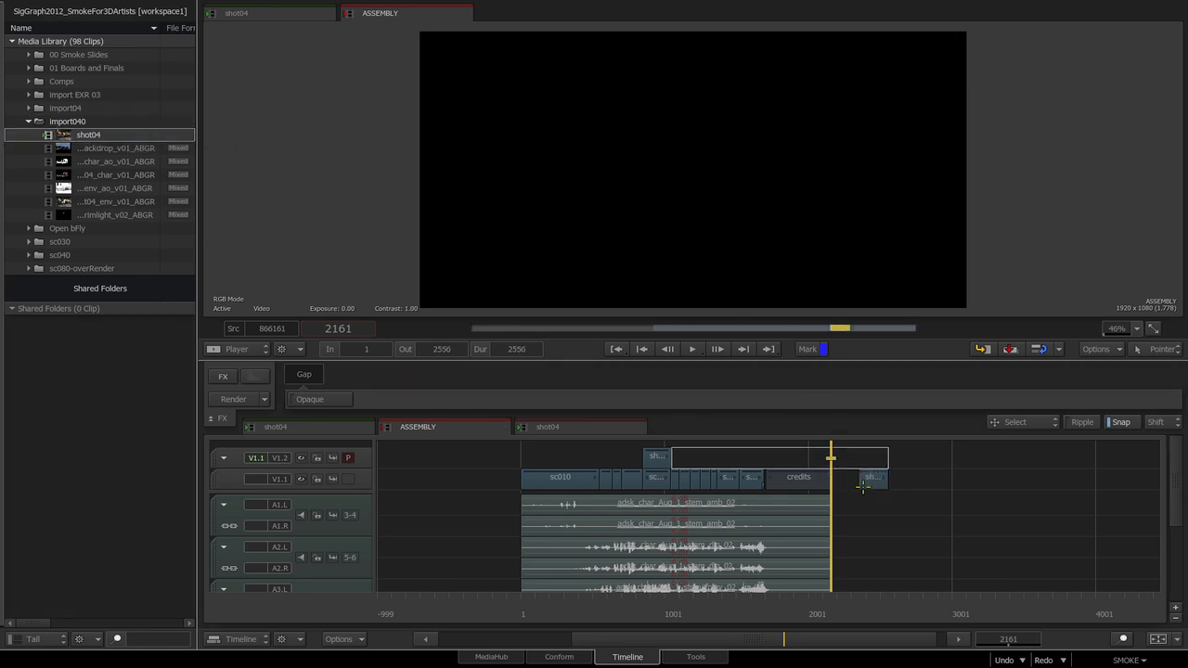
left_click(747, 479)
left_click(718, 478)
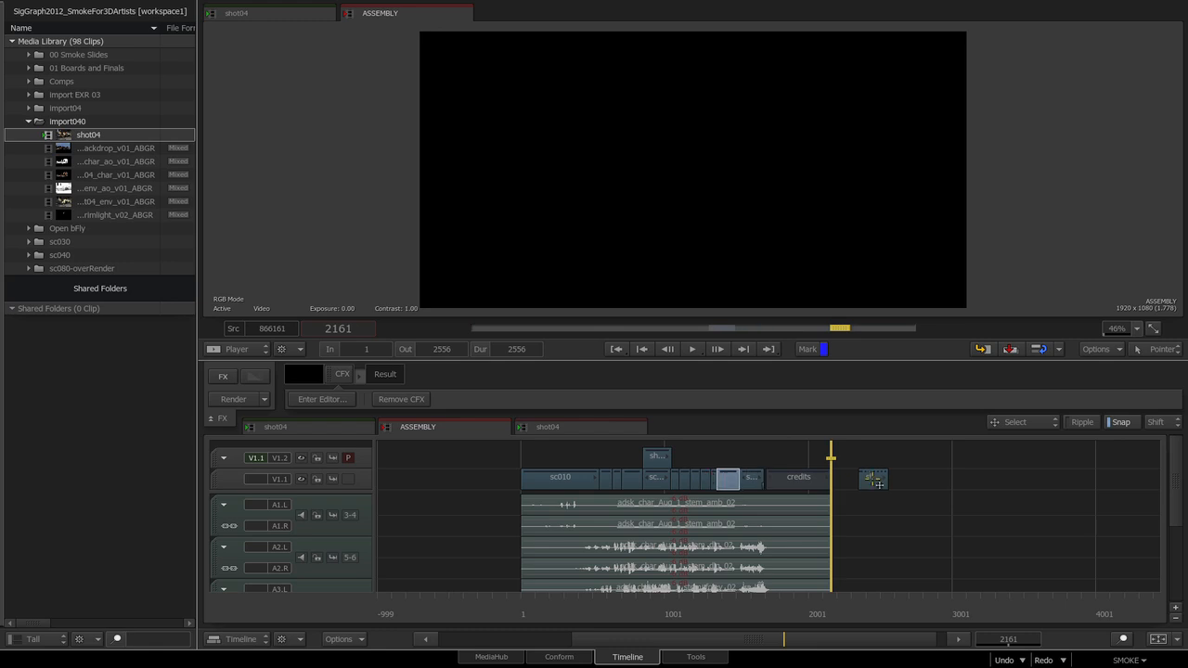
left_click(863, 482)
left_click_drag(766, 603, 859, 622)
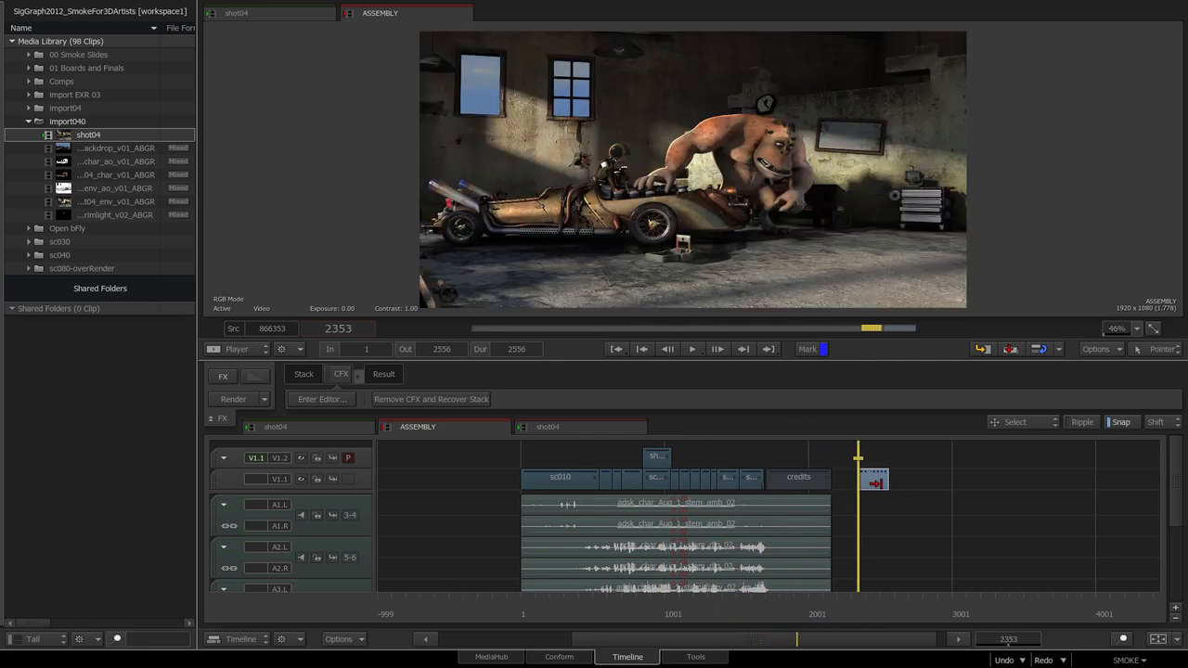
Step: Inspect the placed shot04 clip's node tree in the ConnectFX editor, exit, and remove the clip from ASSEMBLY
left_click(328, 398)
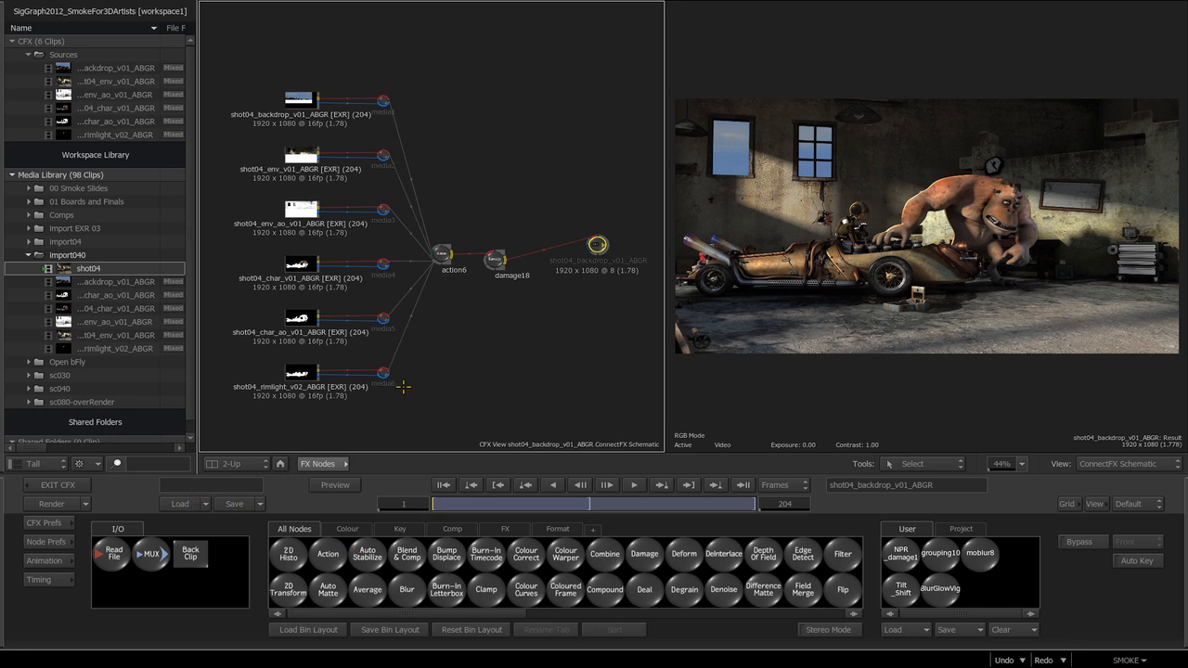
left_click(69, 485)
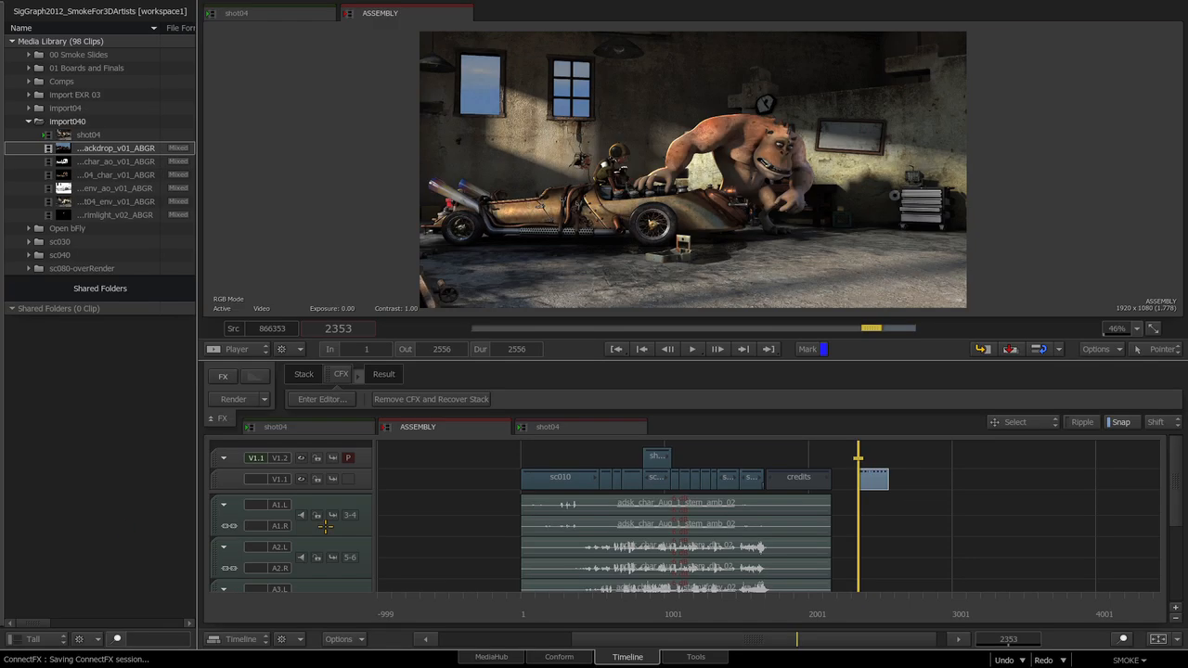
left_click_drag(873, 478, 852, 663)
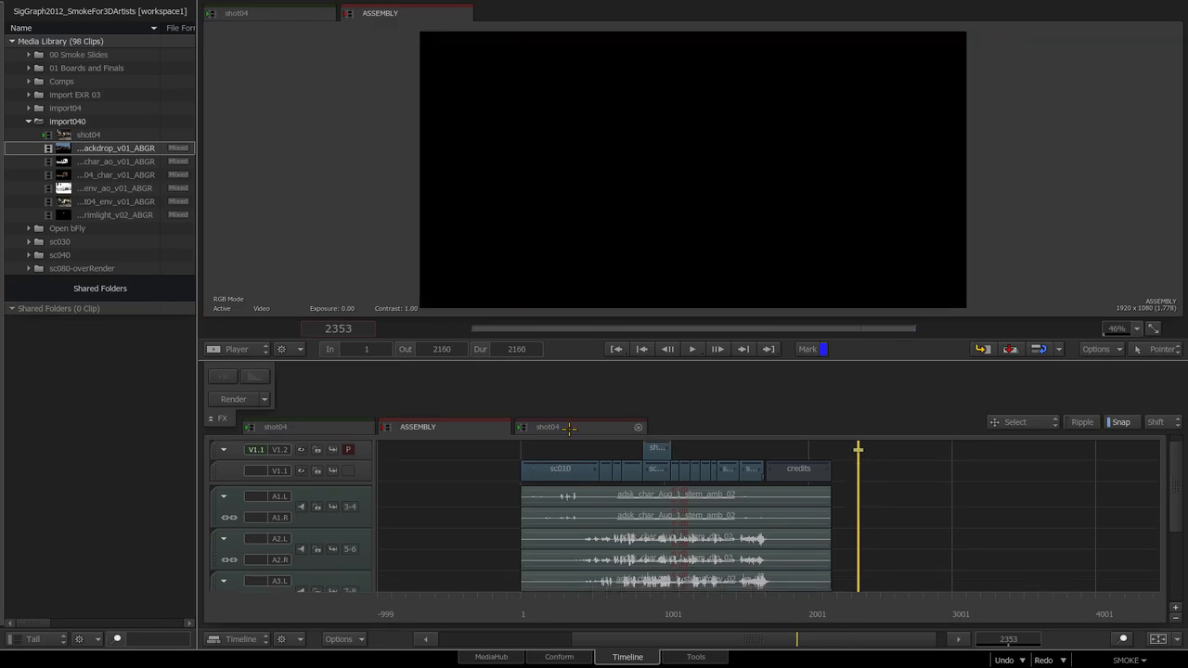
Step: Return to the shot04 timeline at frame 53 and rename the sequence shot04_cfx_begin
left_click(567, 430)
left_click_drag(641, 604, 588, 594)
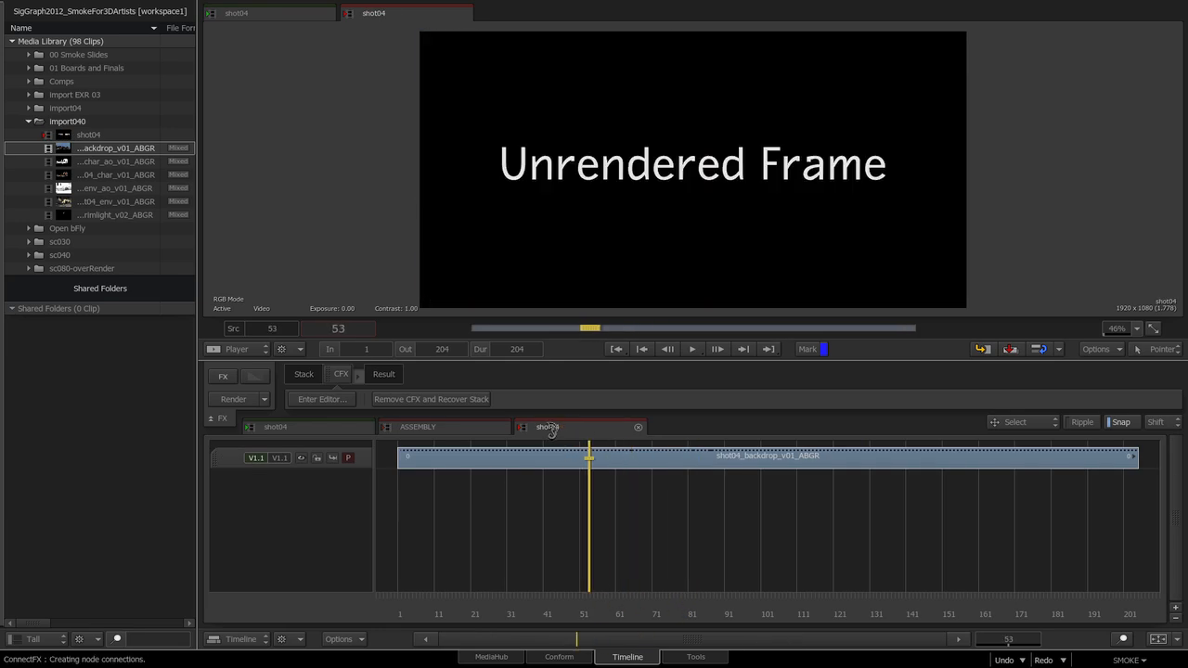
left_click(82, 134)
left_click(93, 134)
left_click(107, 134)
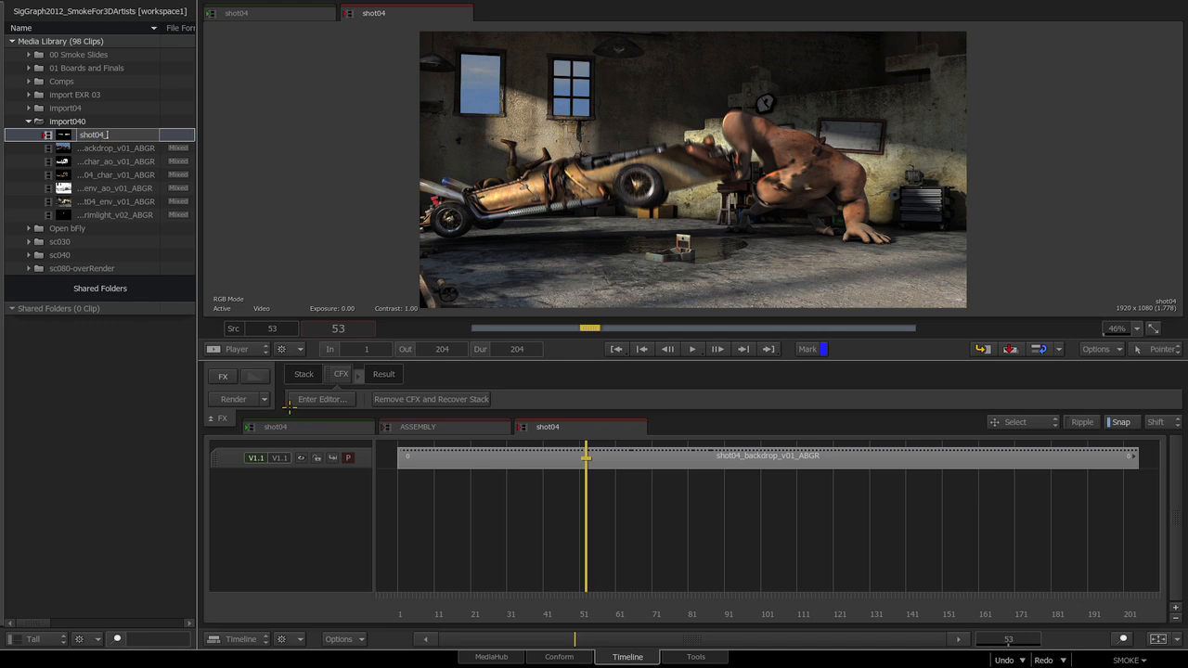
type("_cfx_begin")
key("Return")
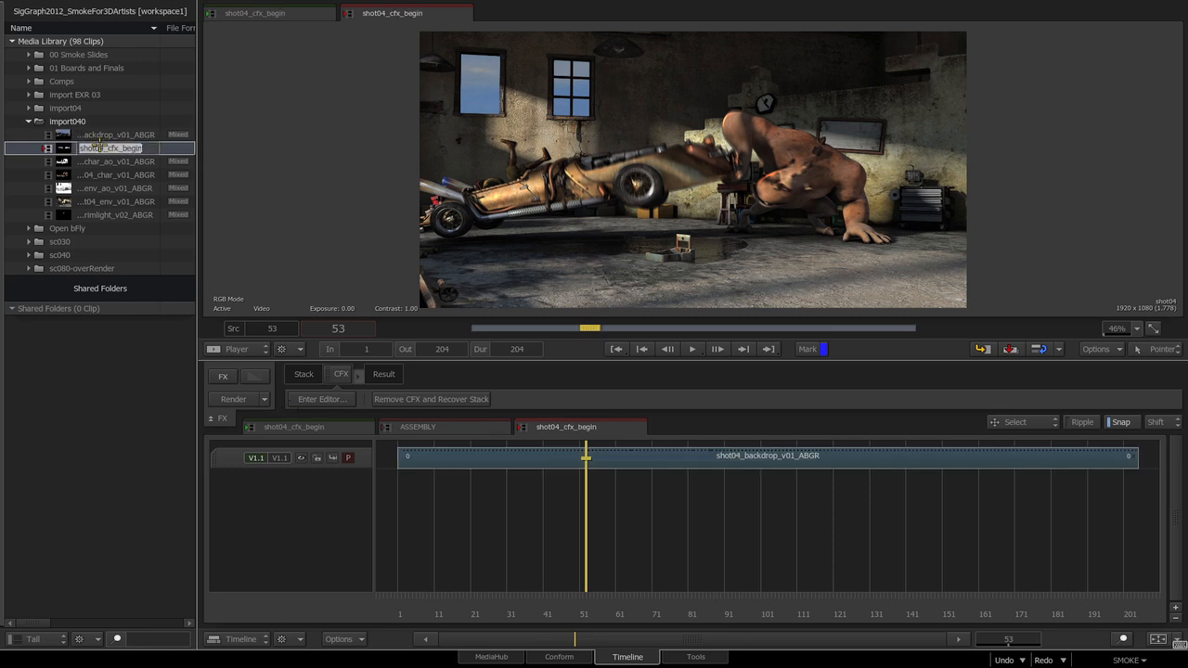
Step: Duplicate shot04_cfx_begin in the media library and rename the copy shot04_cfx_bTESTING
right_click(62, 146)
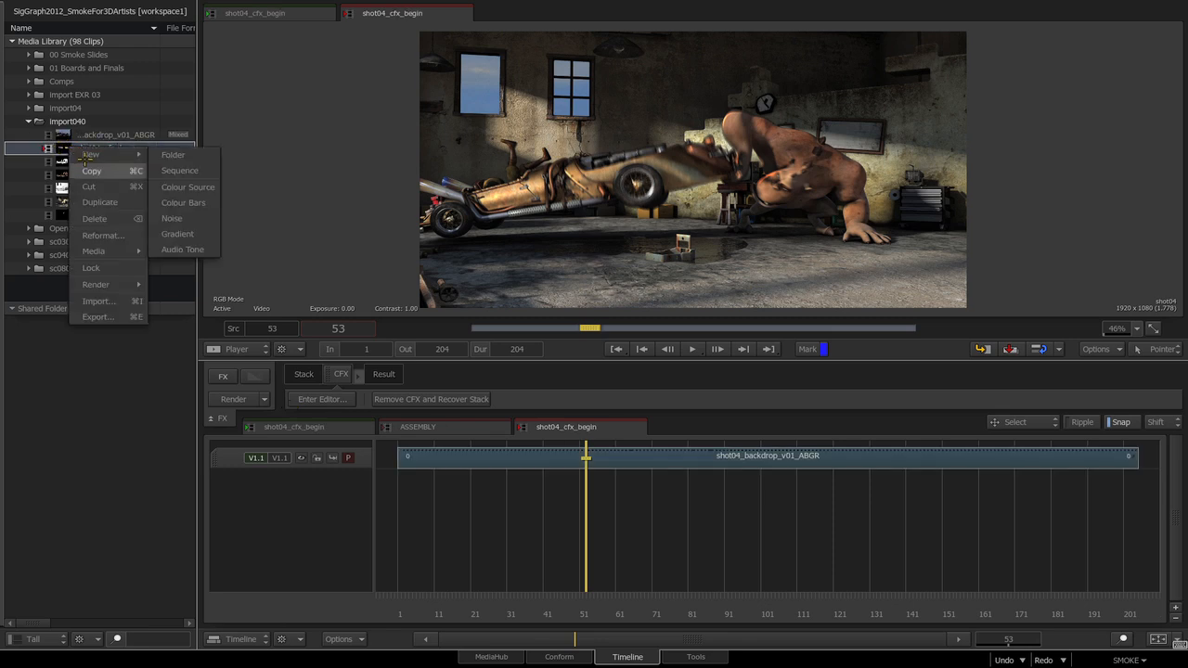
left_click(96, 202)
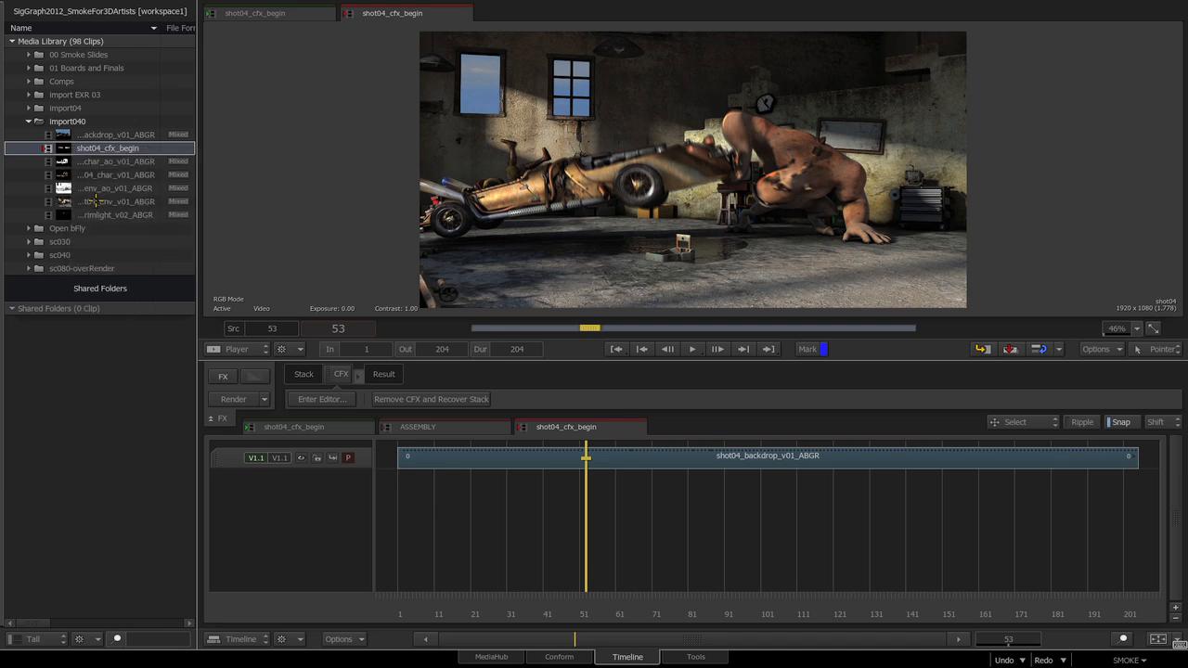
left_click(139, 149)
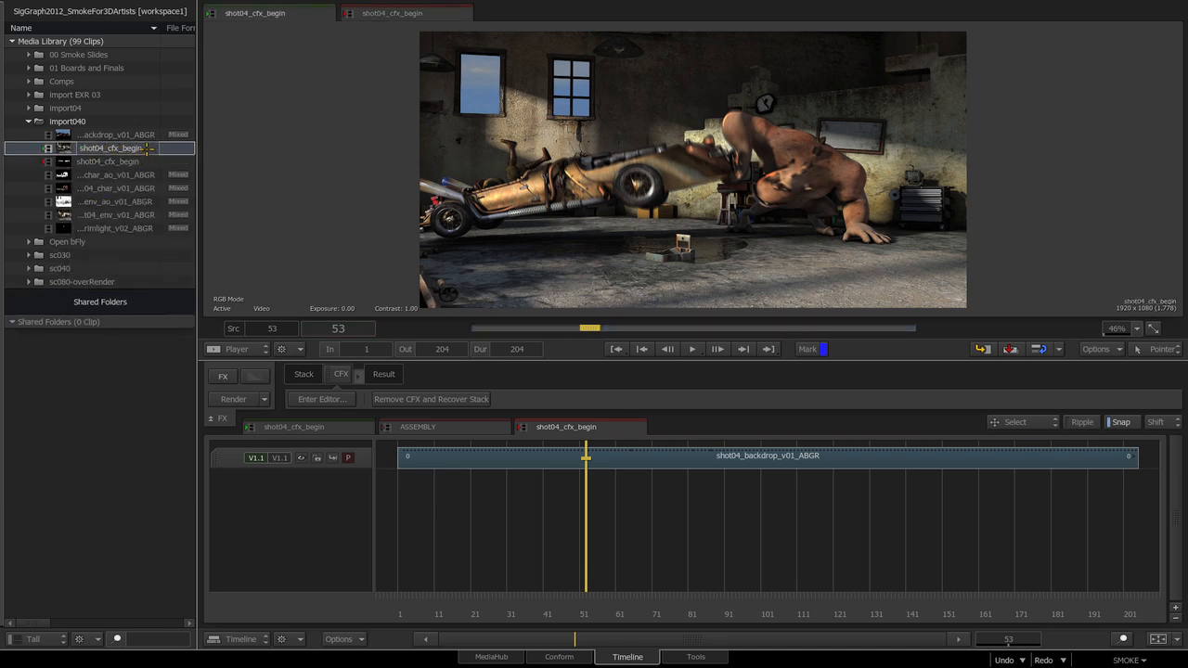
key("BackSpace")
type("bTESTING")
key("Return")
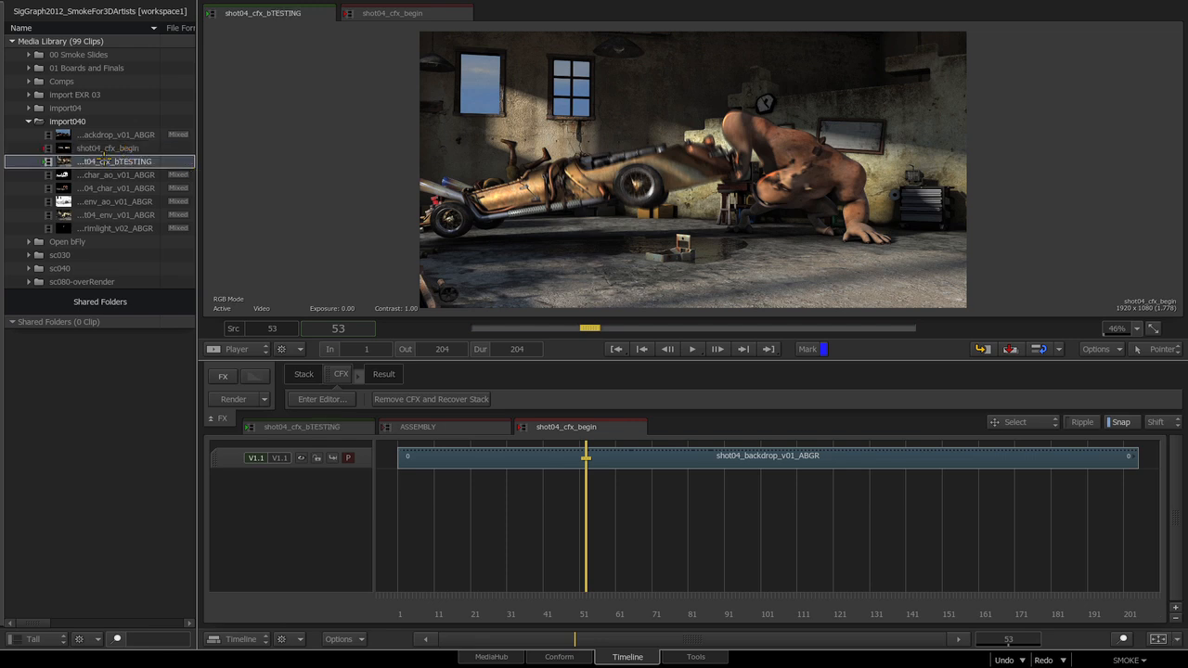
Step: Open the shot04_cfx_bTESTING sequence in its own timeline alongside shot04_cfx_begin and make it the active sequence
left_click(119, 148)
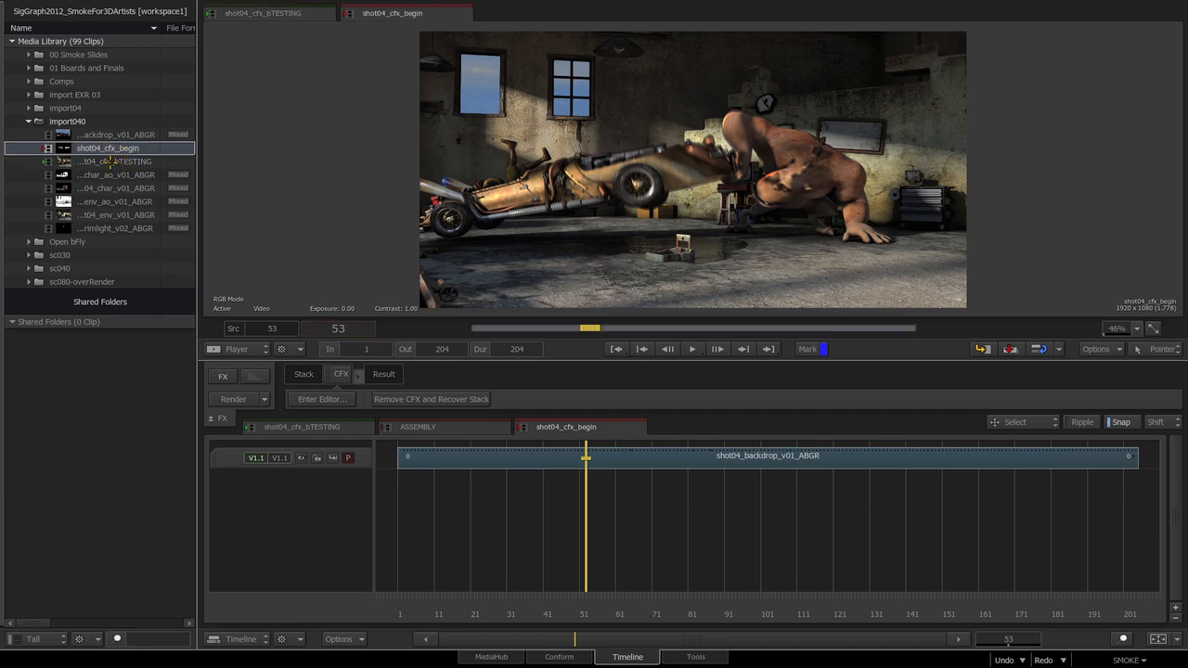
left_click(102, 162)
left_click_drag(160, 247, 586, 447)
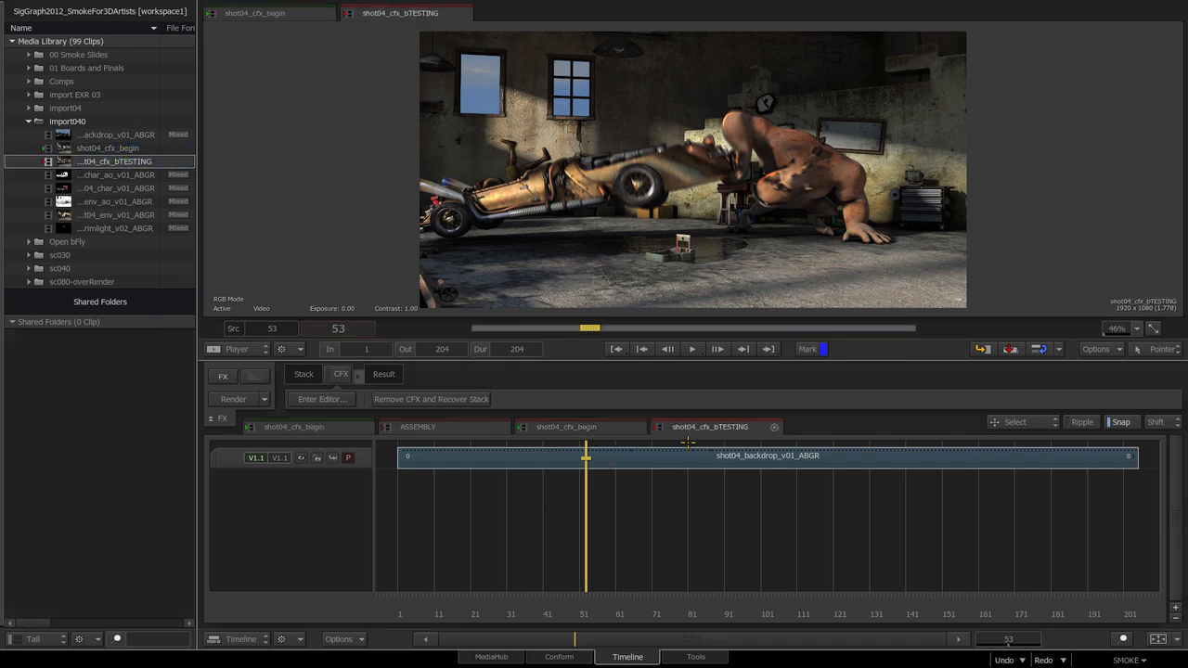
left_click(582, 427)
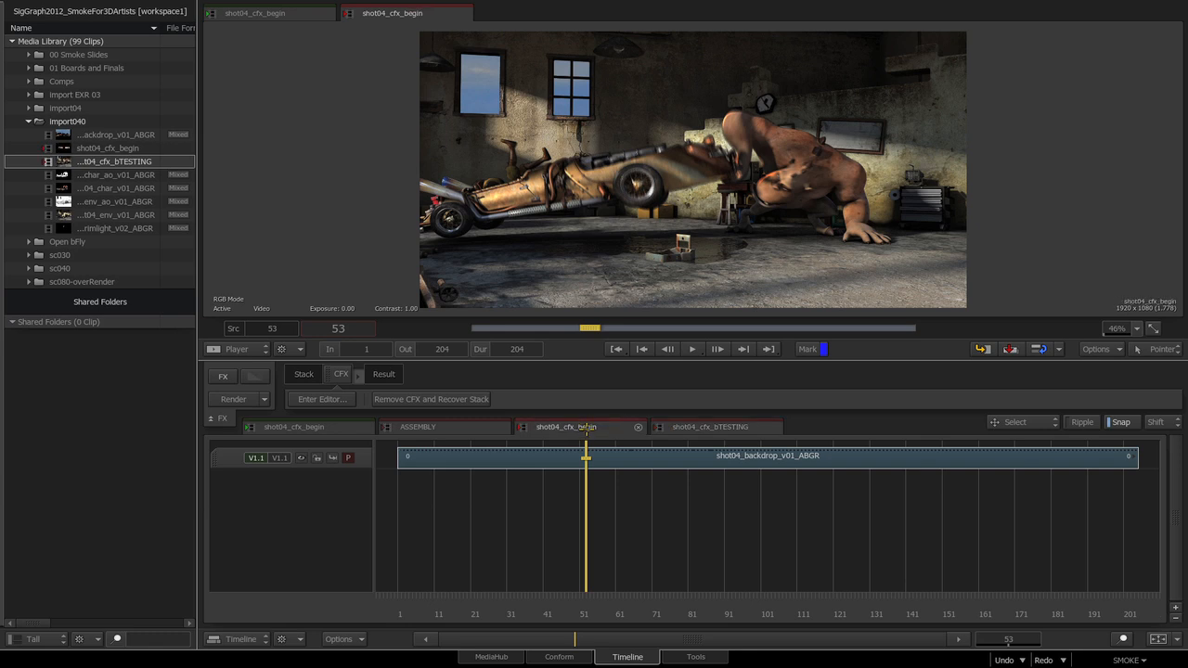
left_click(704, 429)
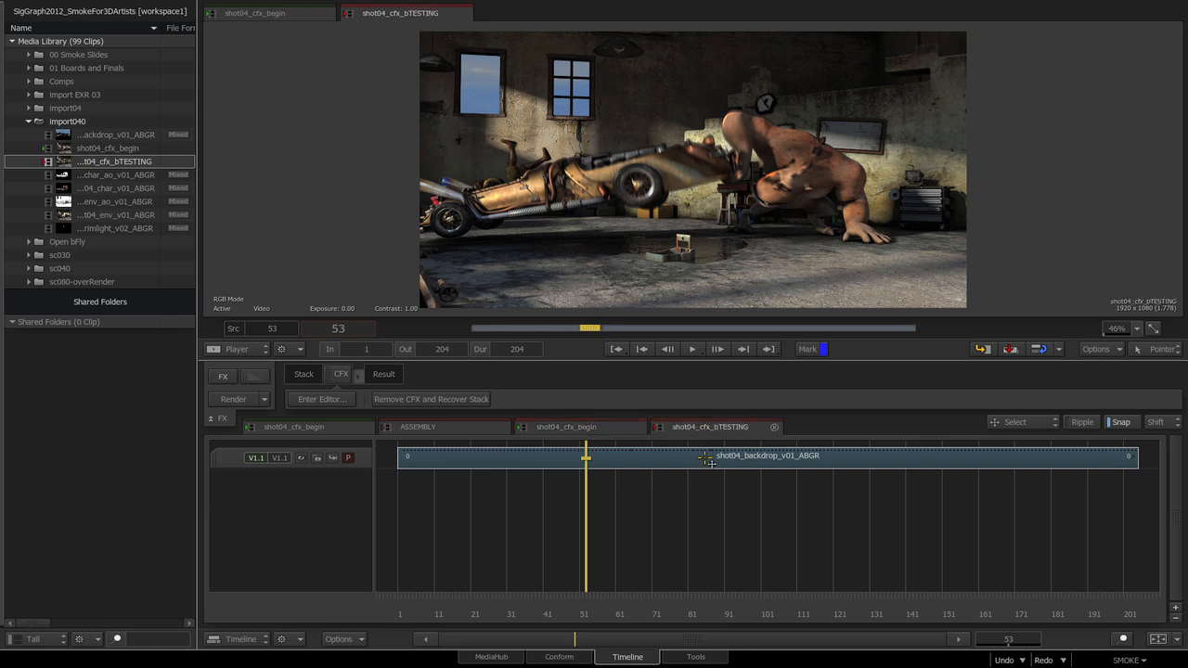
Step: Open the testing sequence's backdrop clip in the ConnectFX editor and show the settings of its Damage node
left_click(706, 460)
left_click(337, 399)
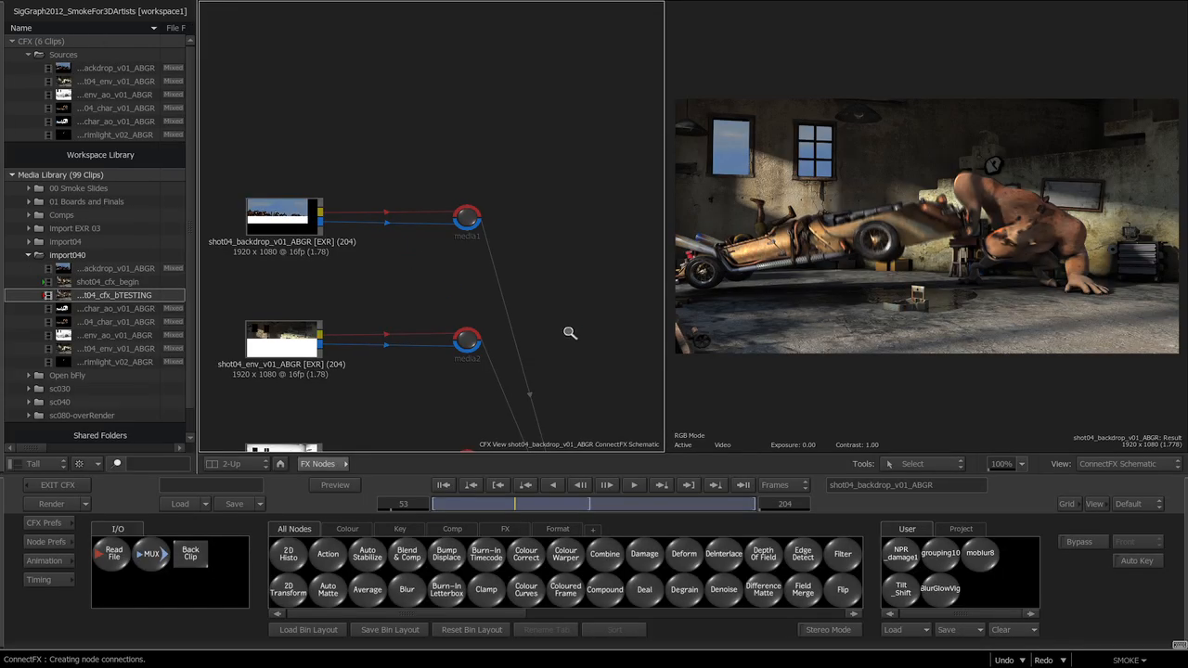
left_click_drag(564, 326, 483, 242)
left_click_drag(529, 302, 603, 136)
left_click_drag(562, 238, 528, 213)
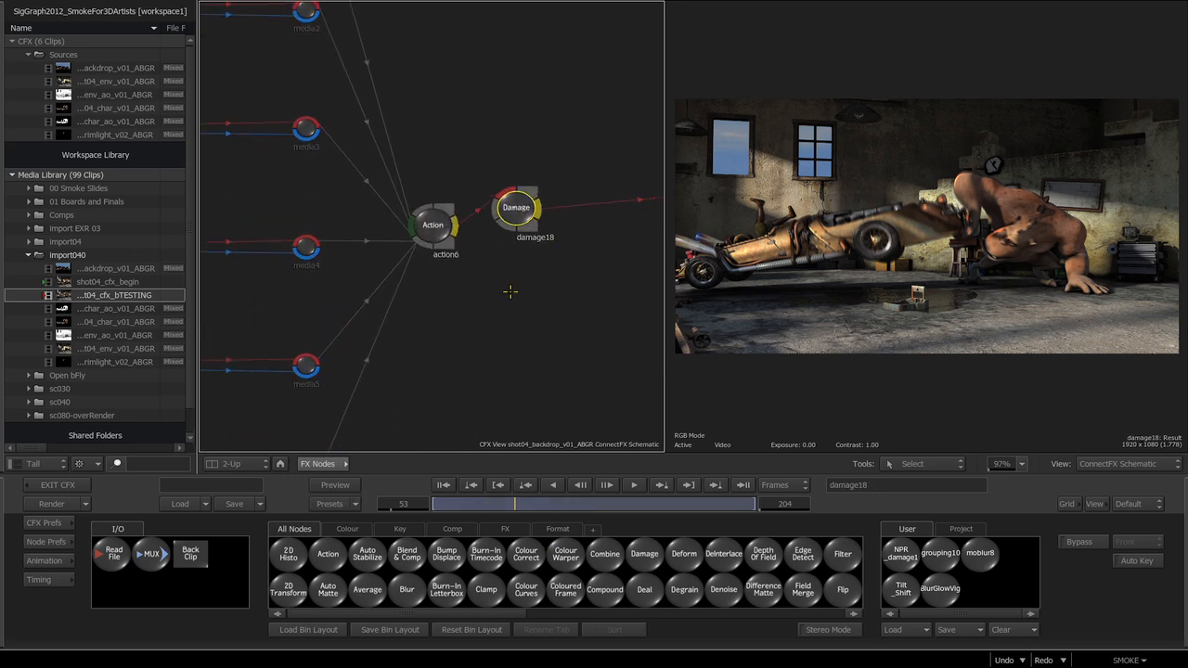
double_click(517, 213)
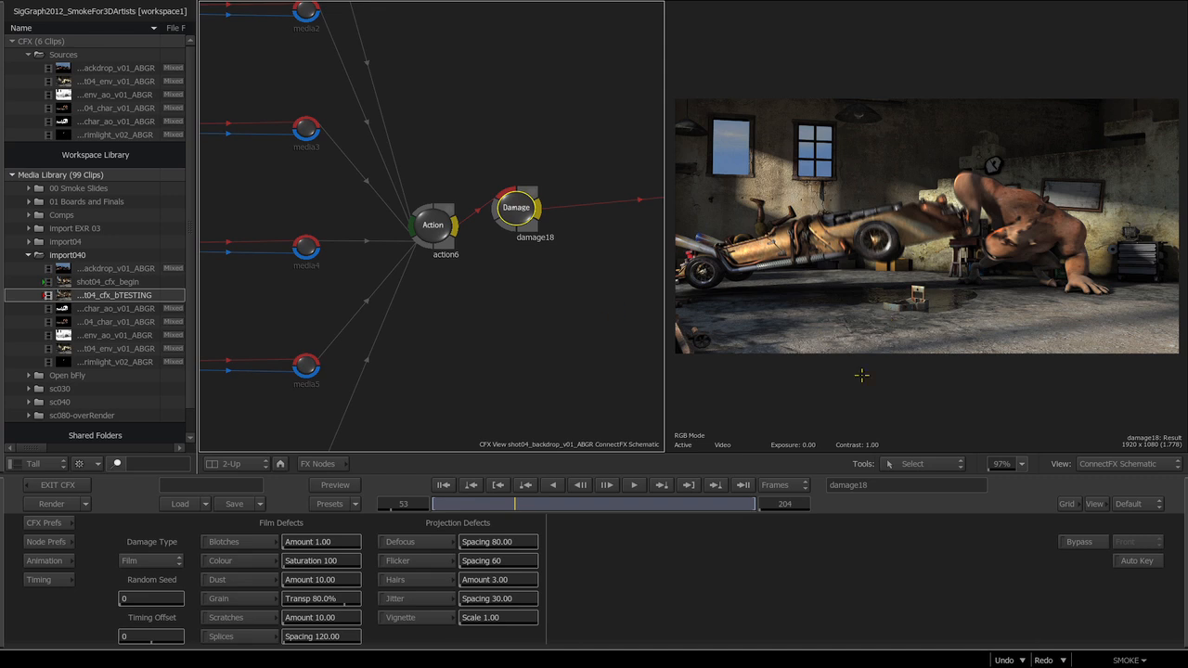
Step: Examine the Damage node's projection defect settings for Defocus, Flicker, Hairs, Jitter and Vignette
left_click(405, 546)
left_click(410, 561)
left_click(399, 542)
left_click(399, 561)
left_click(401, 581)
left_click(409, 598)
left_click(412, 617)
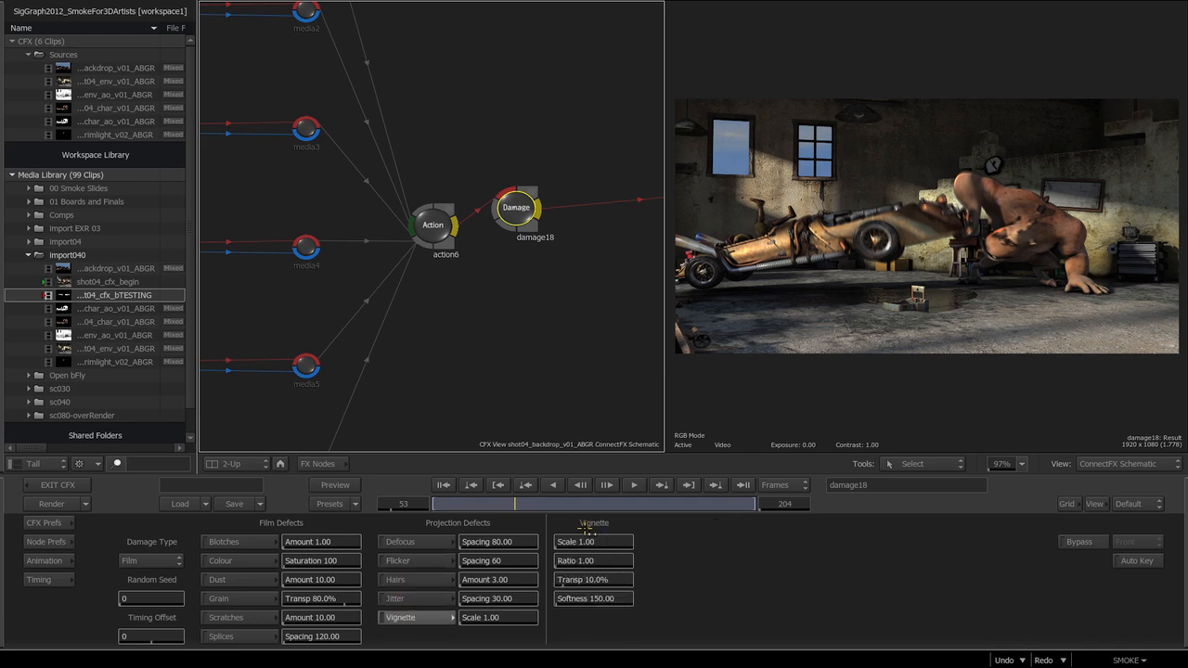
left_click(399, 599)
left_click(413, 617)
Step: Toggle the Damage node's Vignette defect to compare the image with and without it, leaving it enabled
left_click(380, 617)
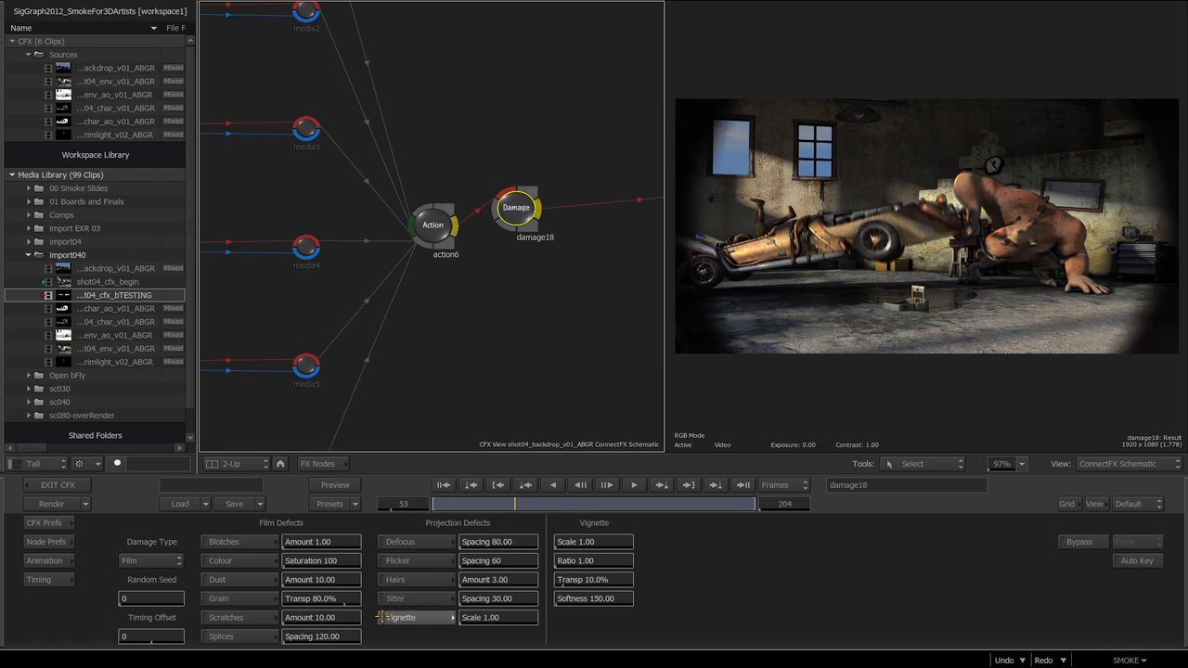
left_click(381, 617)
left_click(381, 617)
left_click(381, 617)
left_click(381, 617)
Step: Hide the media library and narrow the schematic to enlarge the result view
left_click_drag(664, 416, 520, 423)
key("alt+grave")
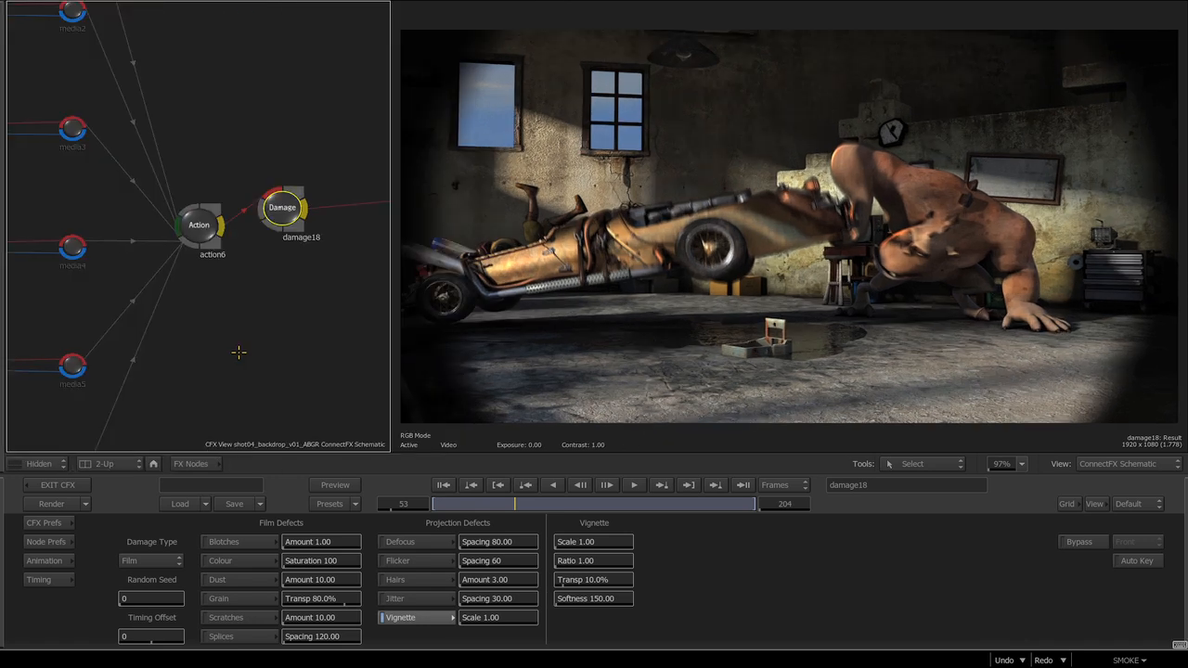
scroll(291, 384, "up", 2)
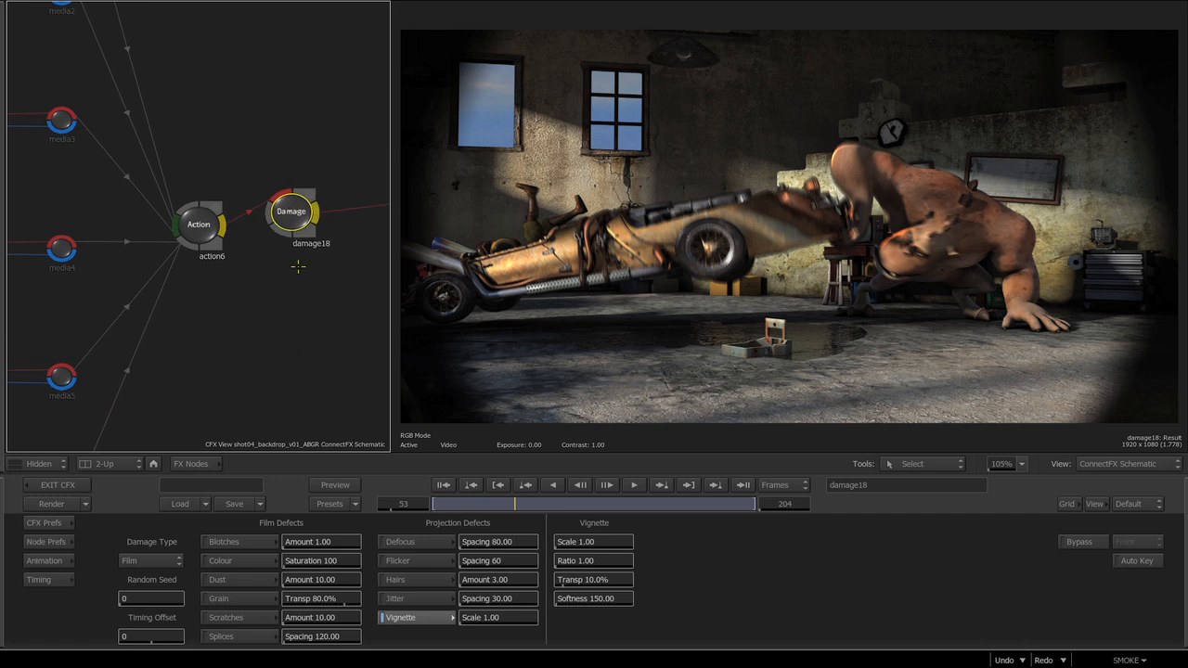
Step: Set the vignette's scale to 0.90 and its transparency to 46%
left_click_drag(490, 619, 499, 626)
mouse_move(610, 581)
left_mouse_down()
mouse_move(567, 584)
mouse_move(622, 583)
left_mouse_up()
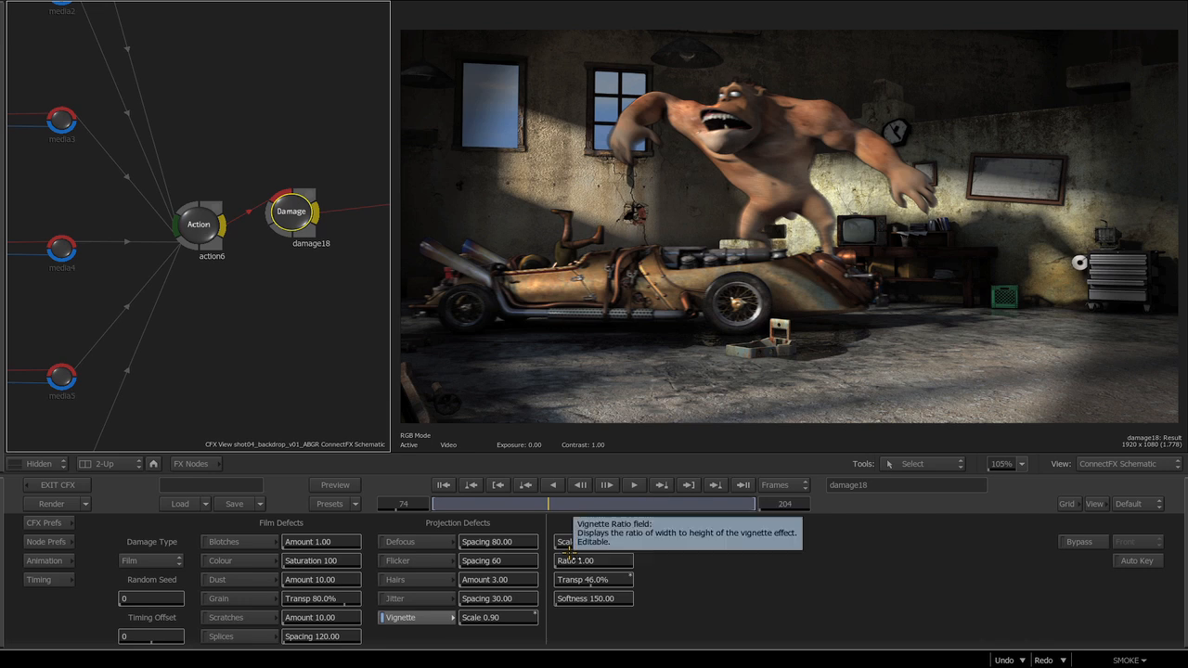
left_click_drag(291, 206, 298, 205)
Step: Load the analog 70s preset into the Damage node, replacing its current setup
left_click(351, 503)
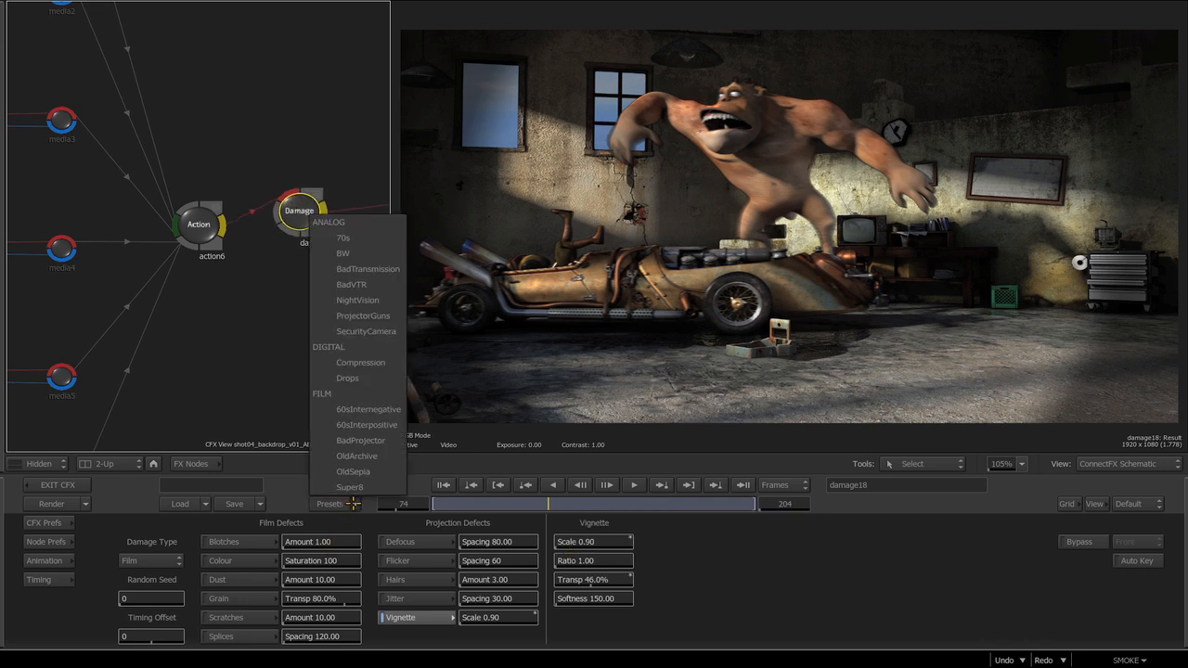
left_click(343, 238)
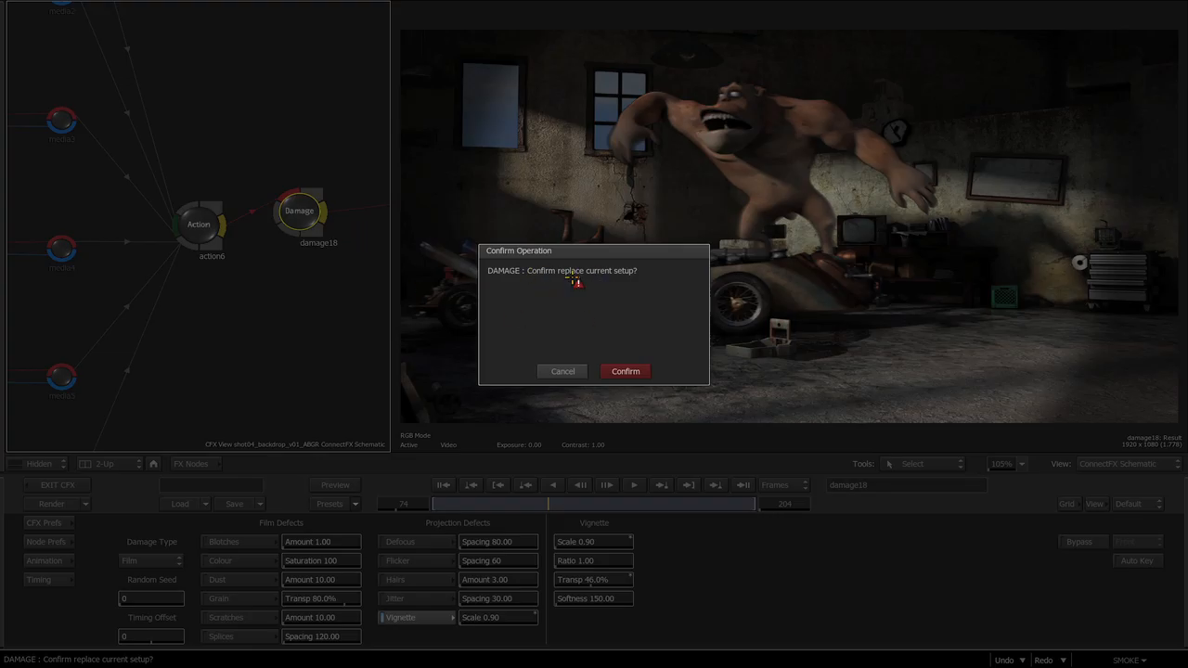
left_click(626, 374)
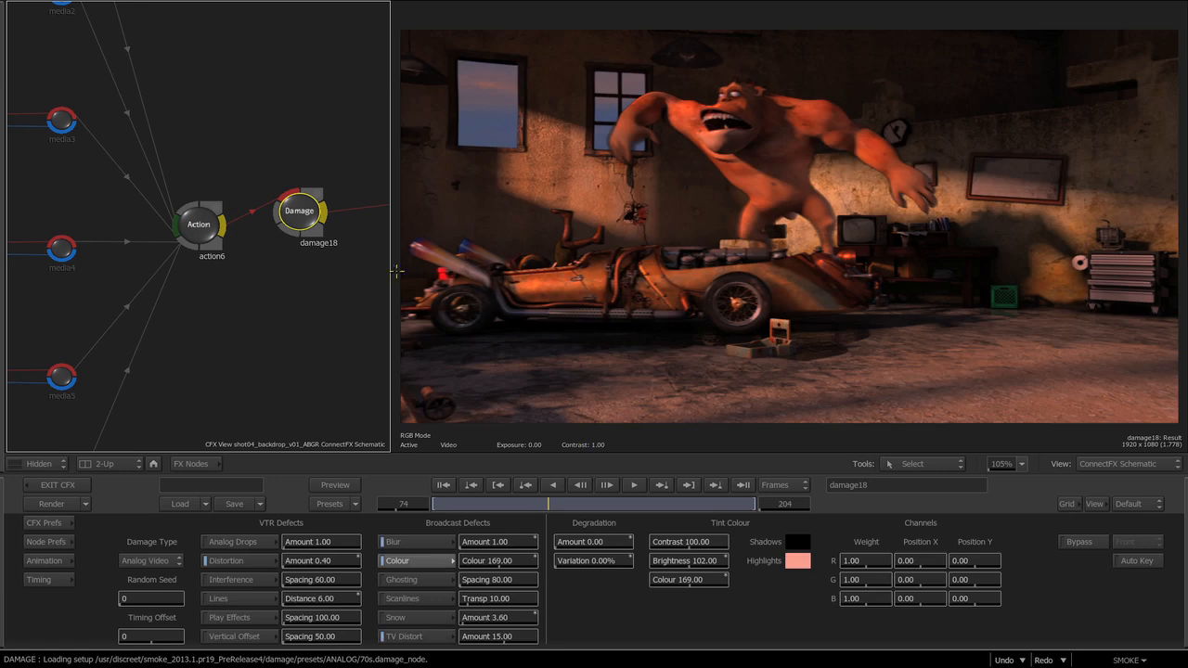
Step: Load the BadProjector film preset into the Damage node and play the shot to preview the effect
left_click(353, 502)
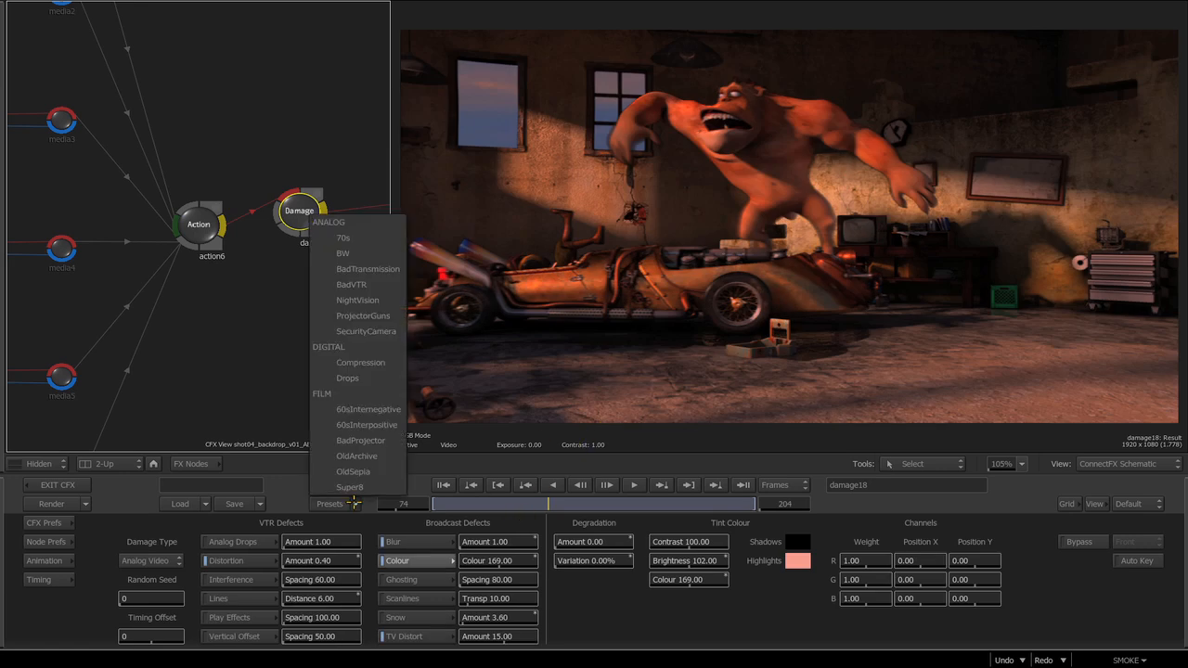
left_click(360, 440)
left_click(647, 369)
left_click(634, 484)
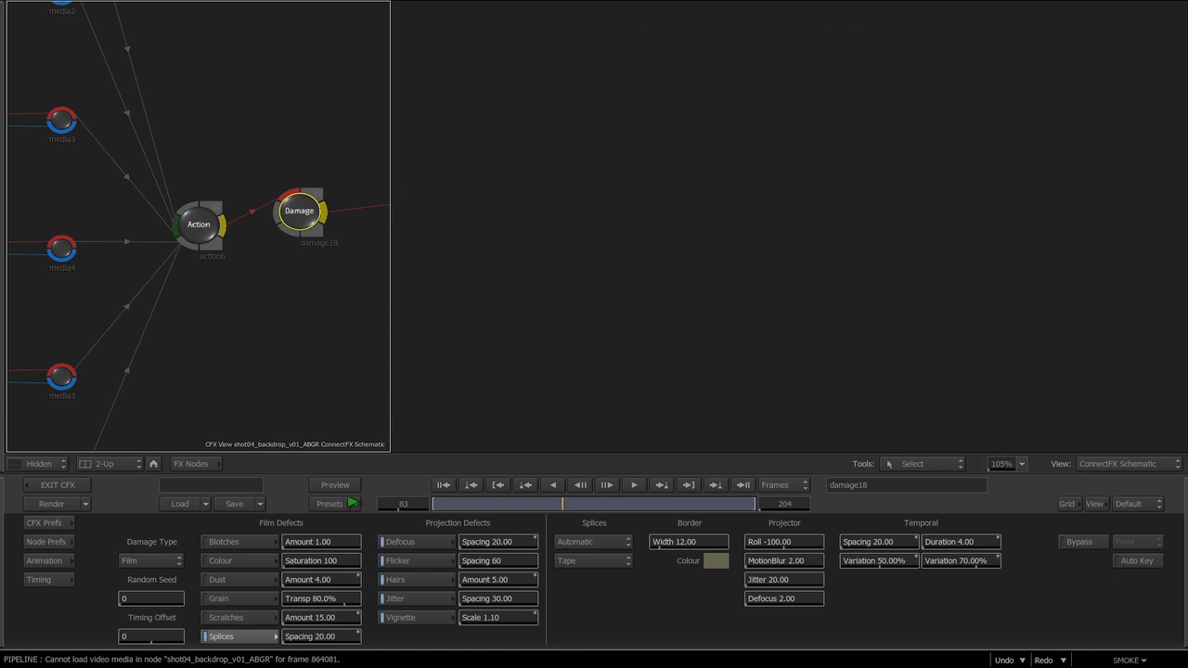
left_click(353, 503)
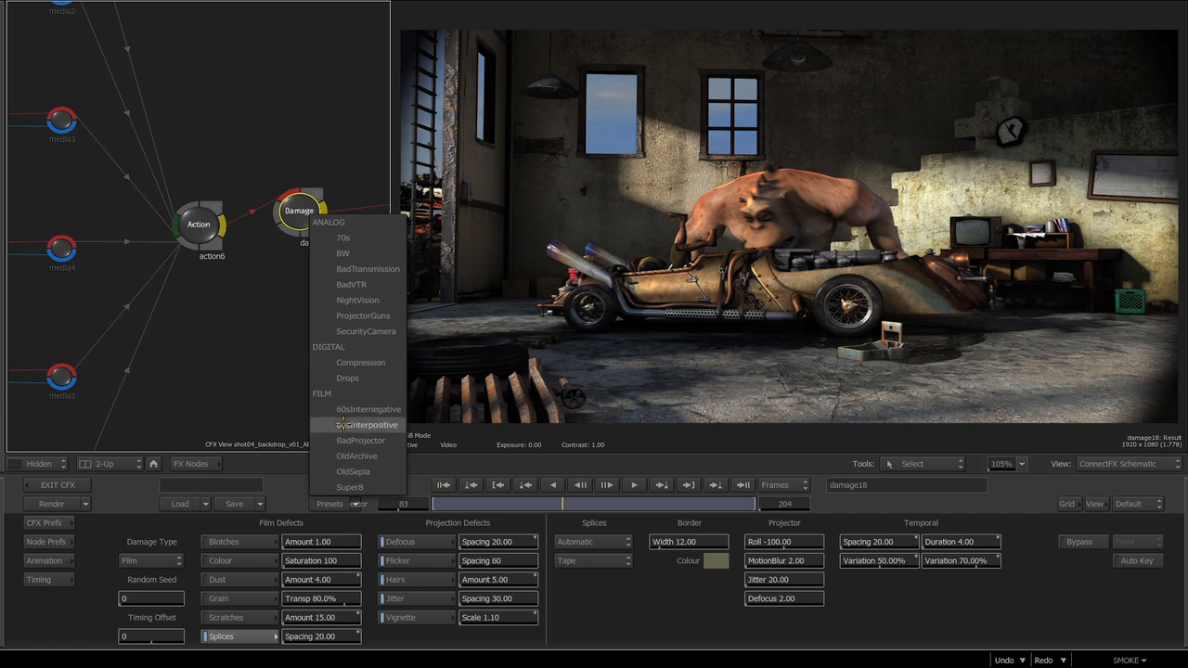
left_click(614, 622)
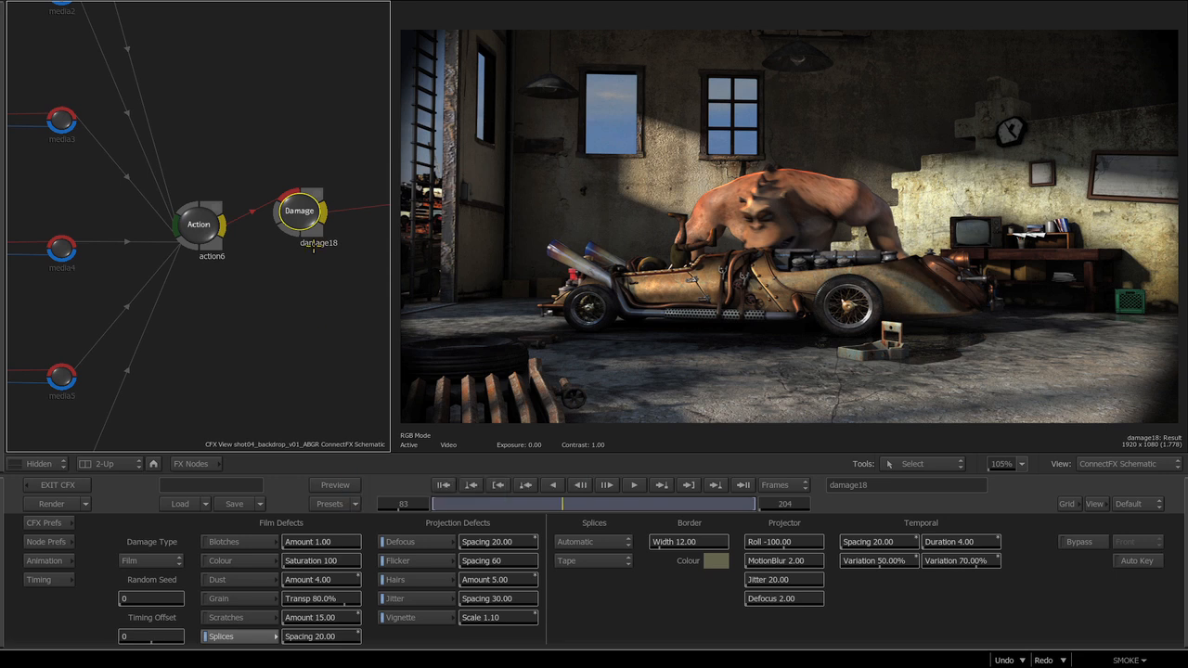
Step: Delete the Damage node from the schematic and move the output node closer to action6
left_click_drag(296, 221, 241, 662)
left_click_drag(324, 347, 241, 364)
left_click_drag(304, 334, 267, 343)
left_click_drag(345, 212, 291, 207)
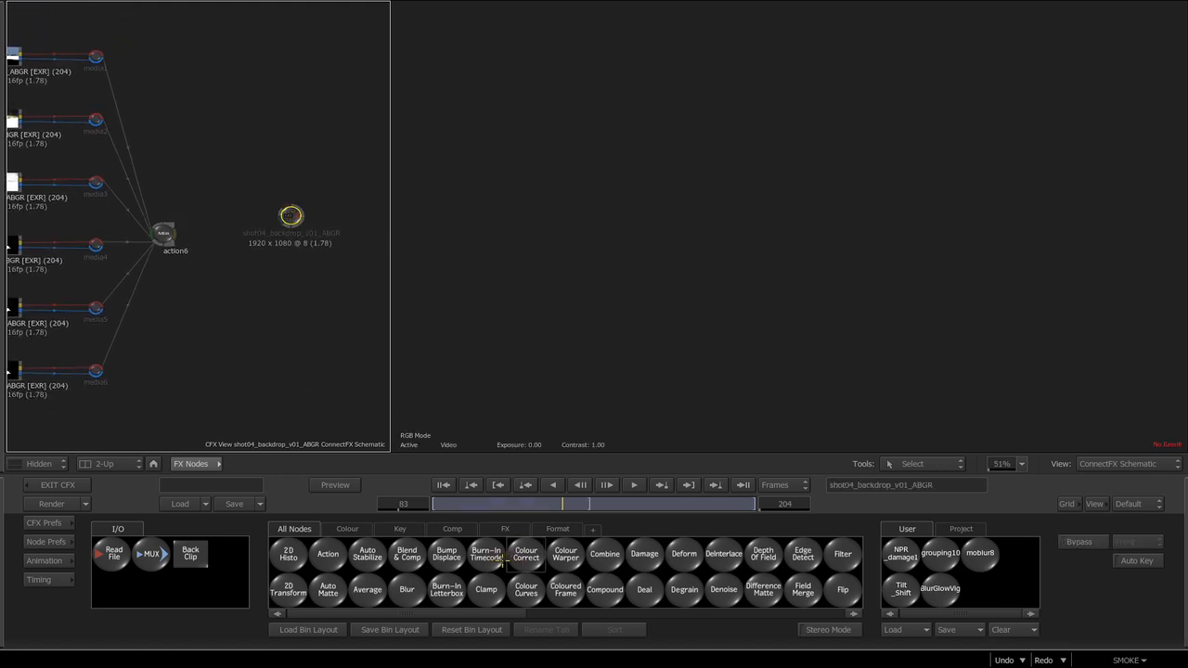
scroll(523, 561, "down", 3)
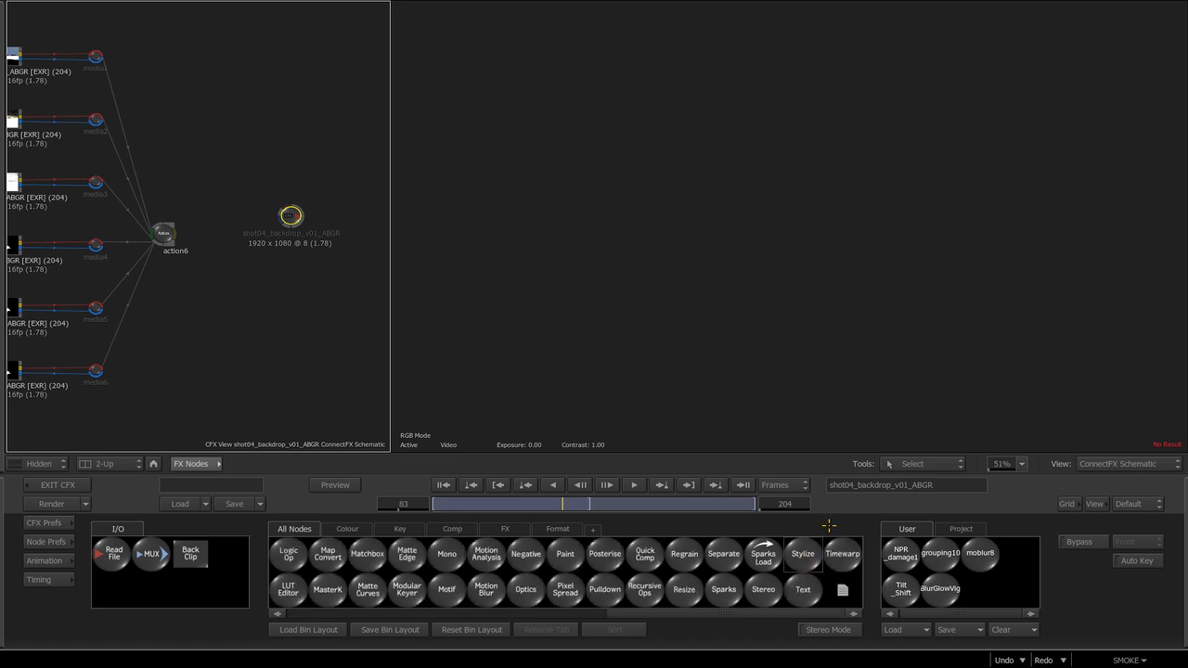
Step: Add a Stylize node between action6 and the output node and wire it into the chain
left_click_drag(803, 553, 254, 276)
left_click_drag(366, 209, 350, 243)
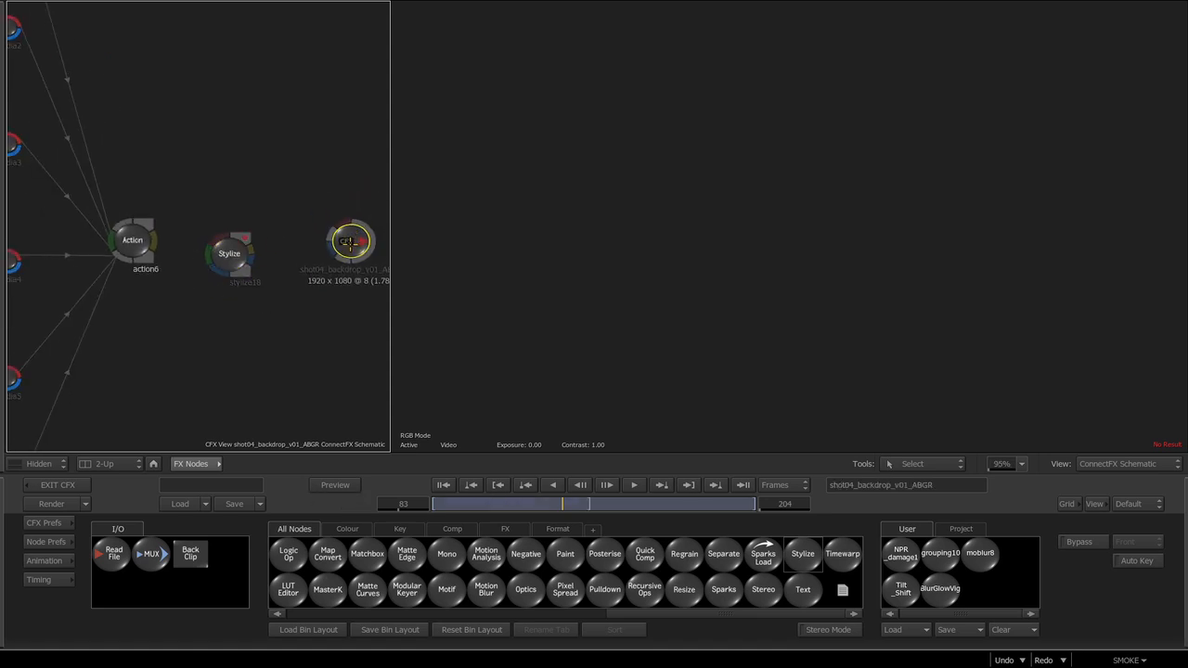
left_click_drag(249, 249, 343, 240)
left_click_drag(158, 240, 341, 234)
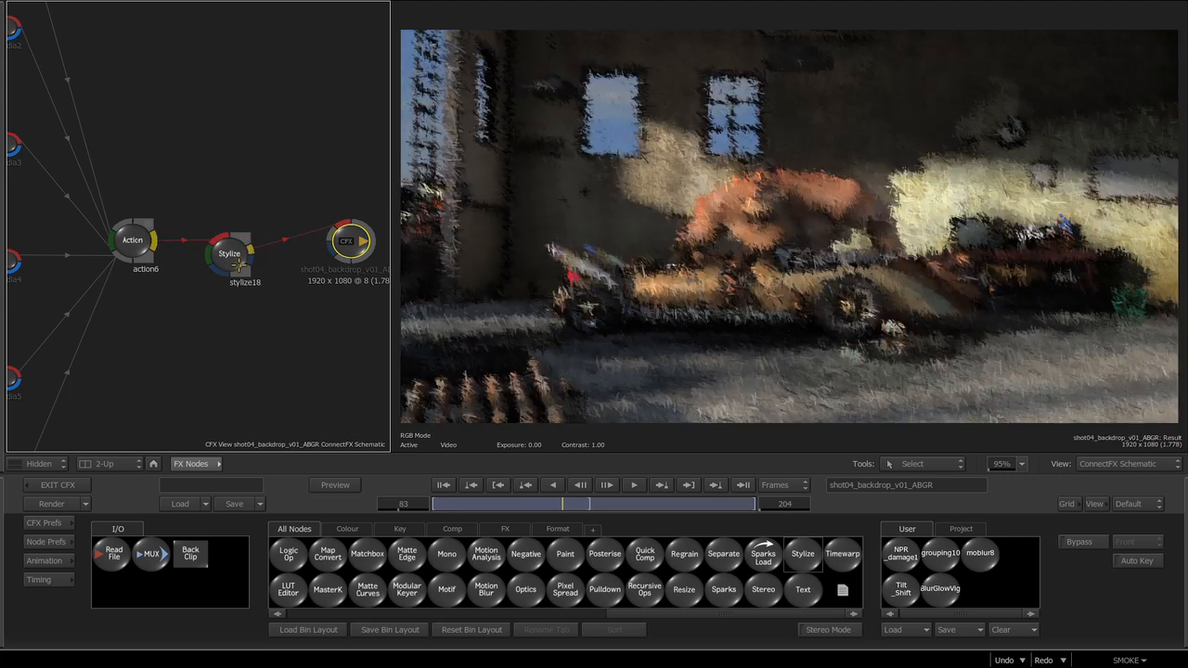
Step: Load the Cartoon01 comic preset into the Stylize node and replace it with the Newspaper03 print preset
left_click(237, 260)
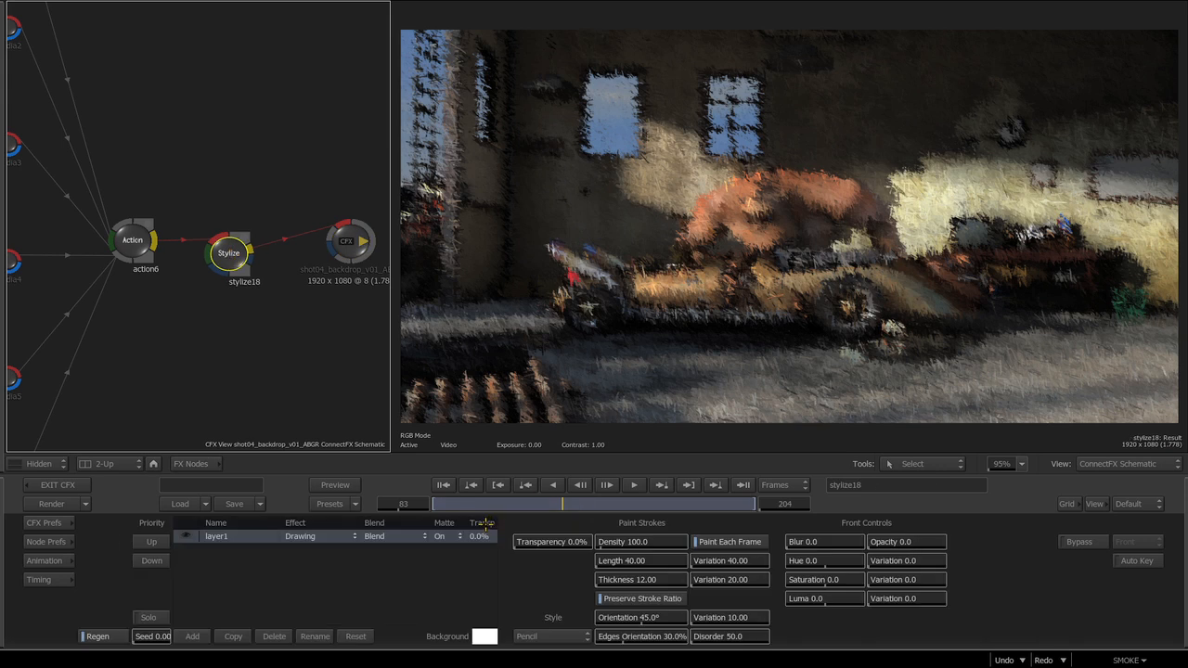
left_click(332, 504)
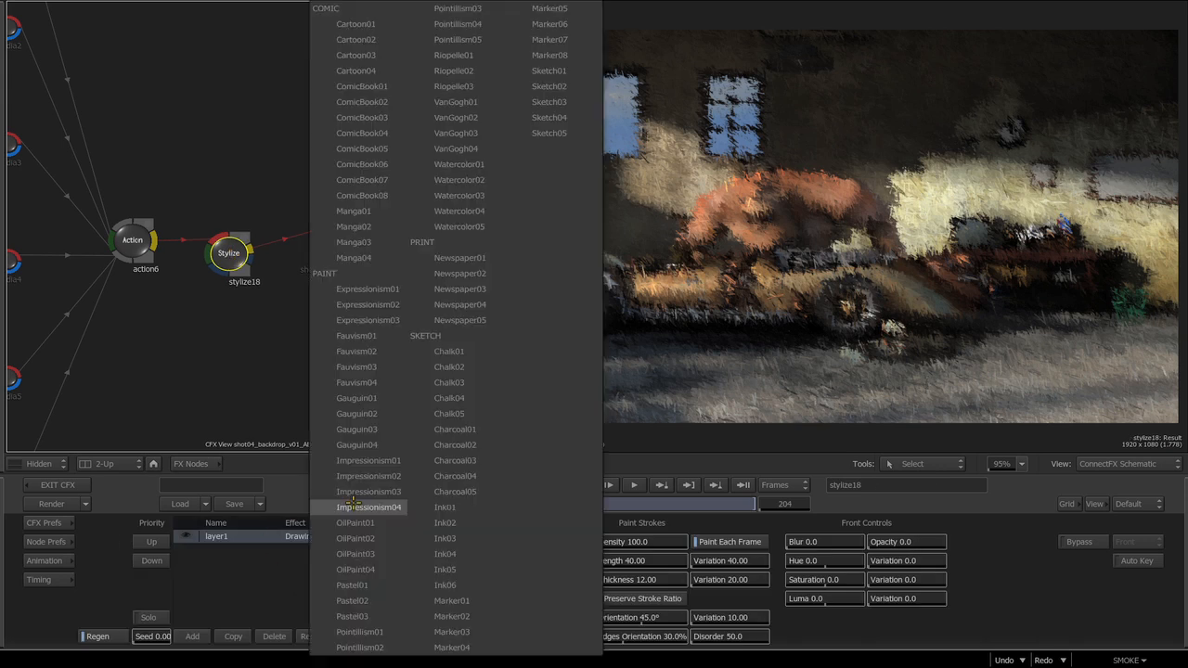
left_click(382, 39)
left_click(627, 371)
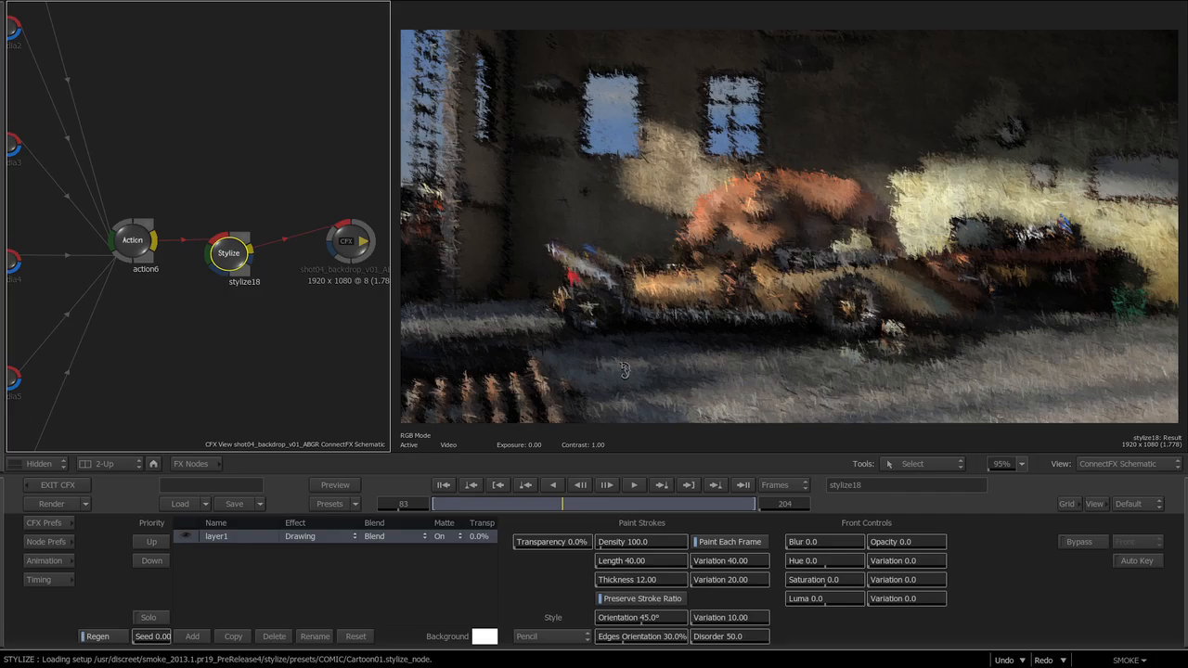
left_click(349, 504)
left_click(487, 289)
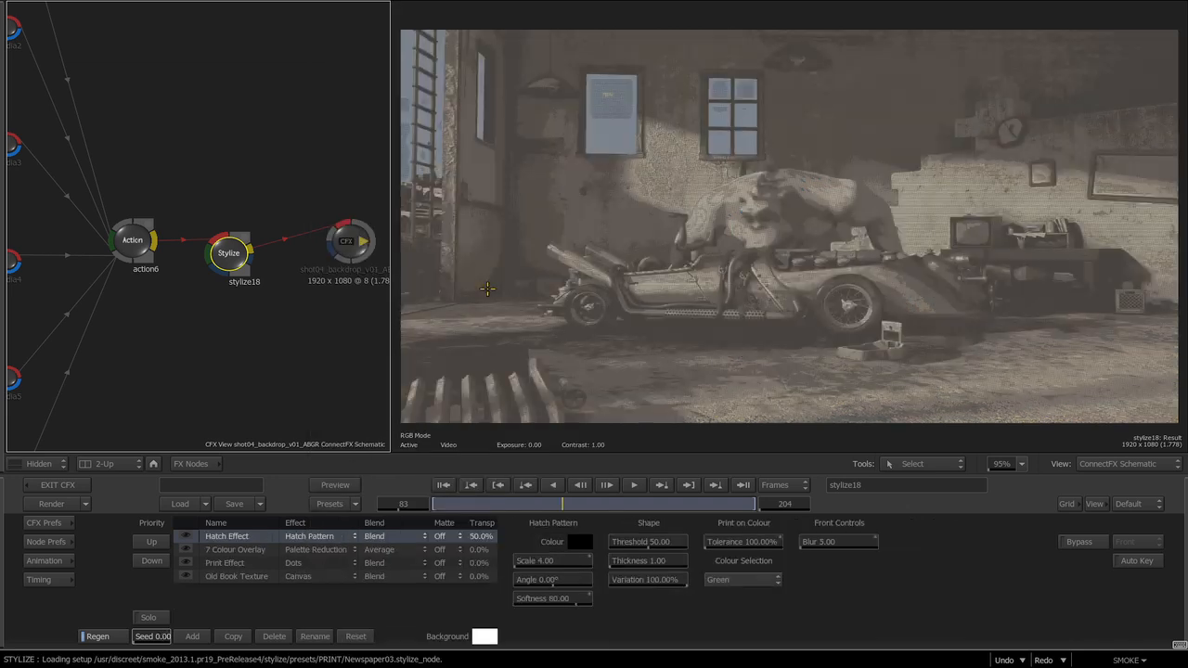
Step: Try a black-outline preset from the sketch category on the Stylize node and replace it with the ComicBook08 preset
left_click(348, 504)
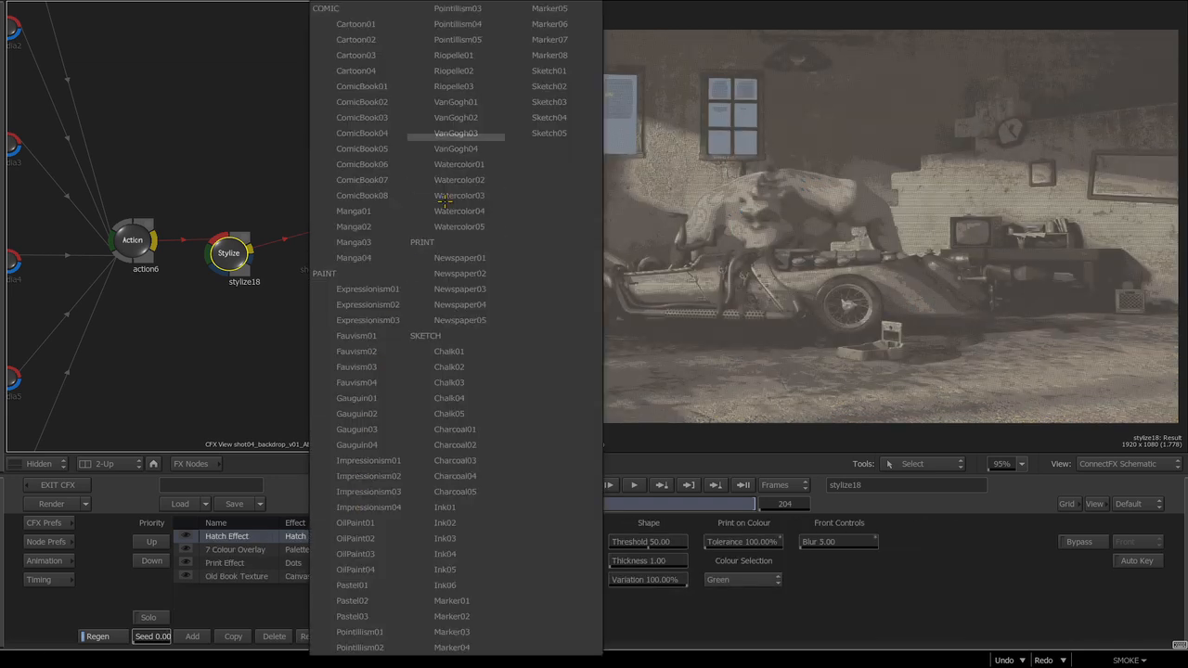
left_click(557, 117)
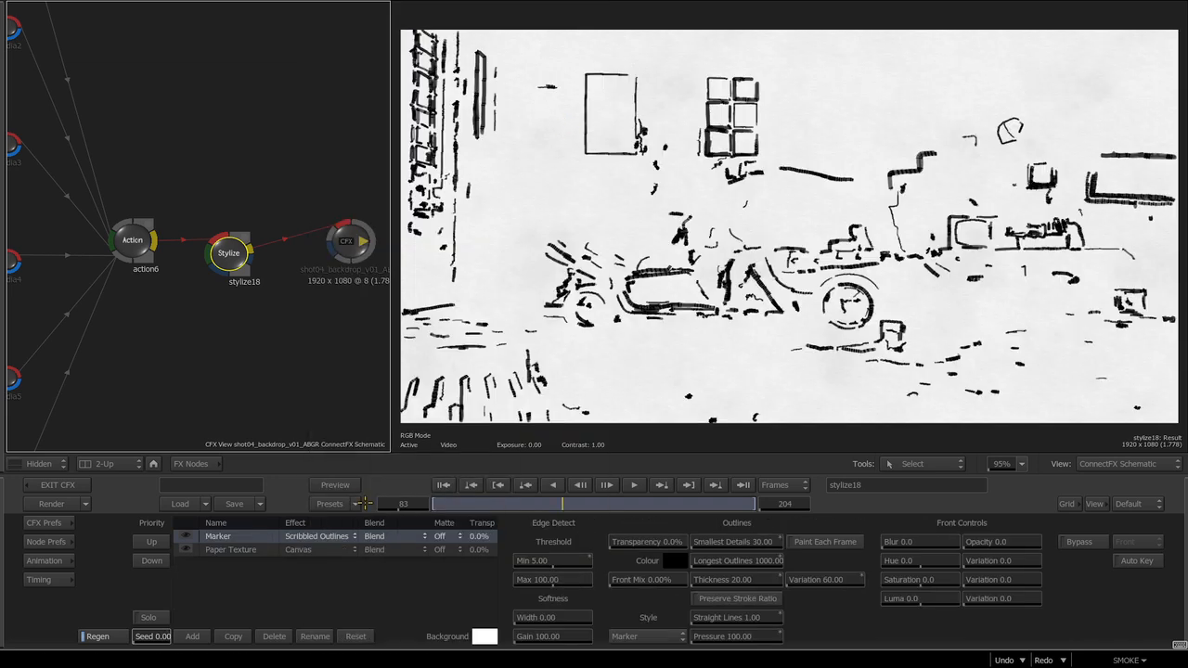
left_click(353, 502)
left_click(362, 195)
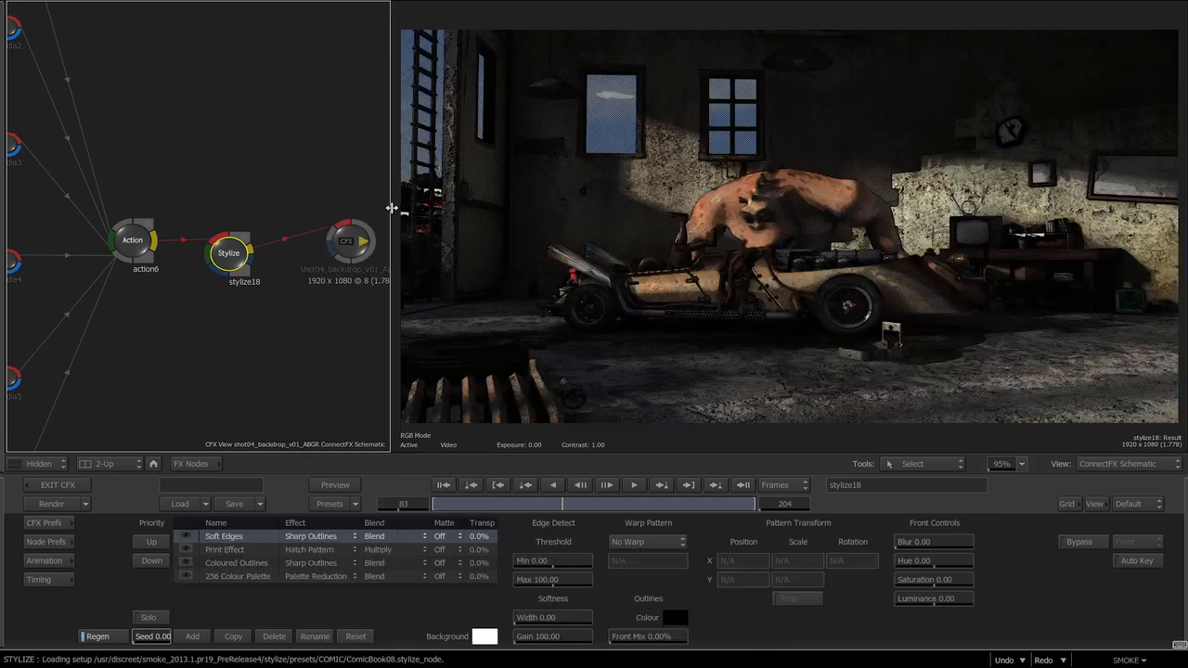
Step: Try the Manga04 preset on the Stylize node and replace it with the OilPaint01 preset
left_click(351, 504)
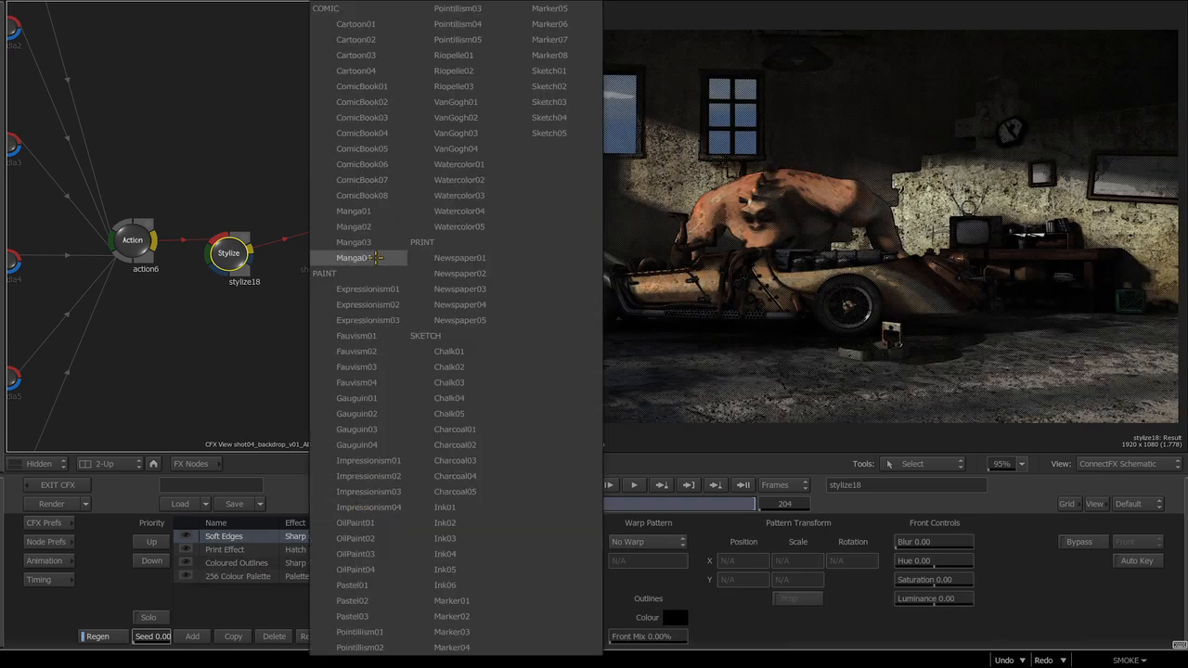
left_click(380, 257)
left_click(353, 502)
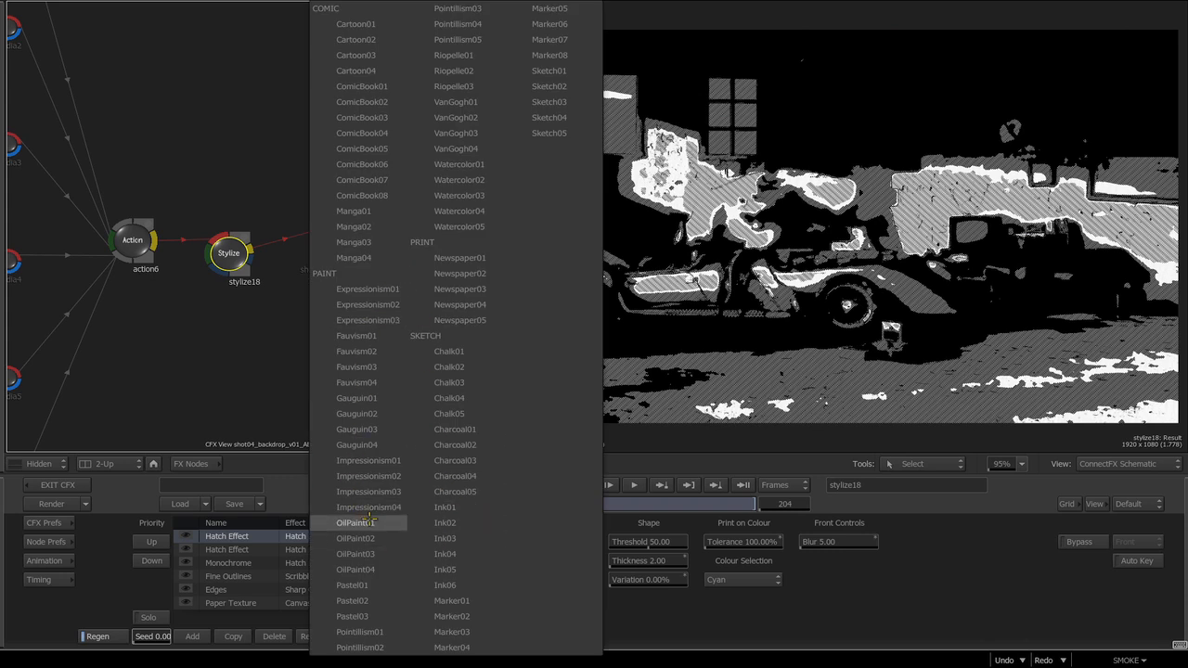
left_click(368, 521)
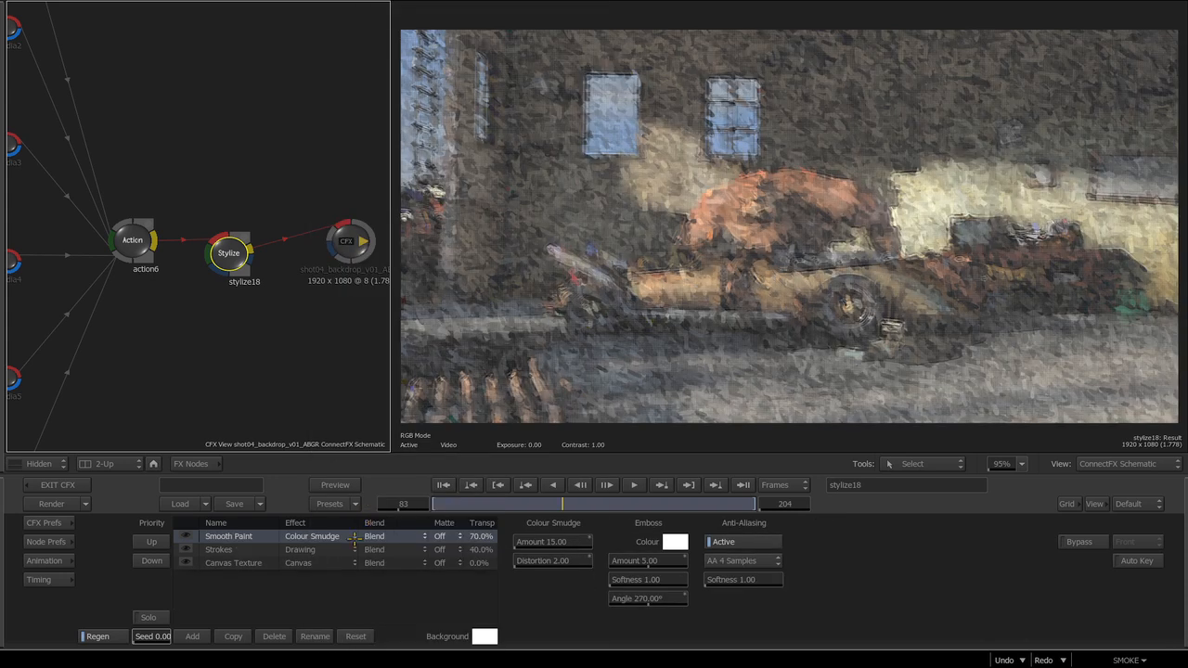
left_click(352, 502)
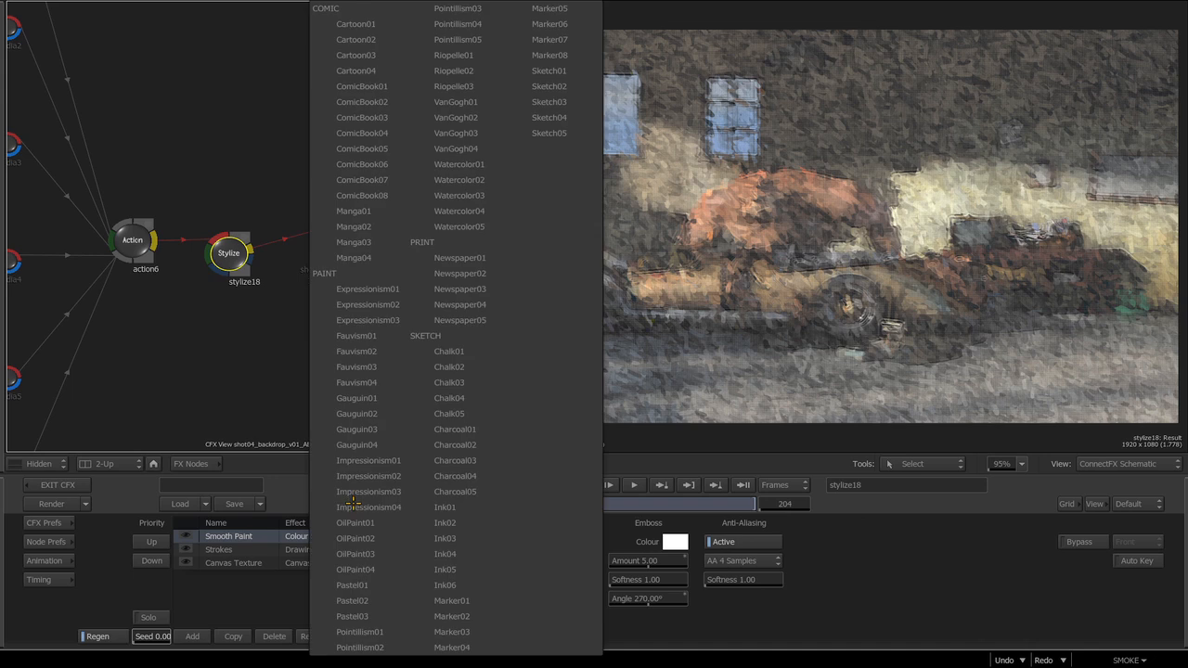
left_click(367, 159)
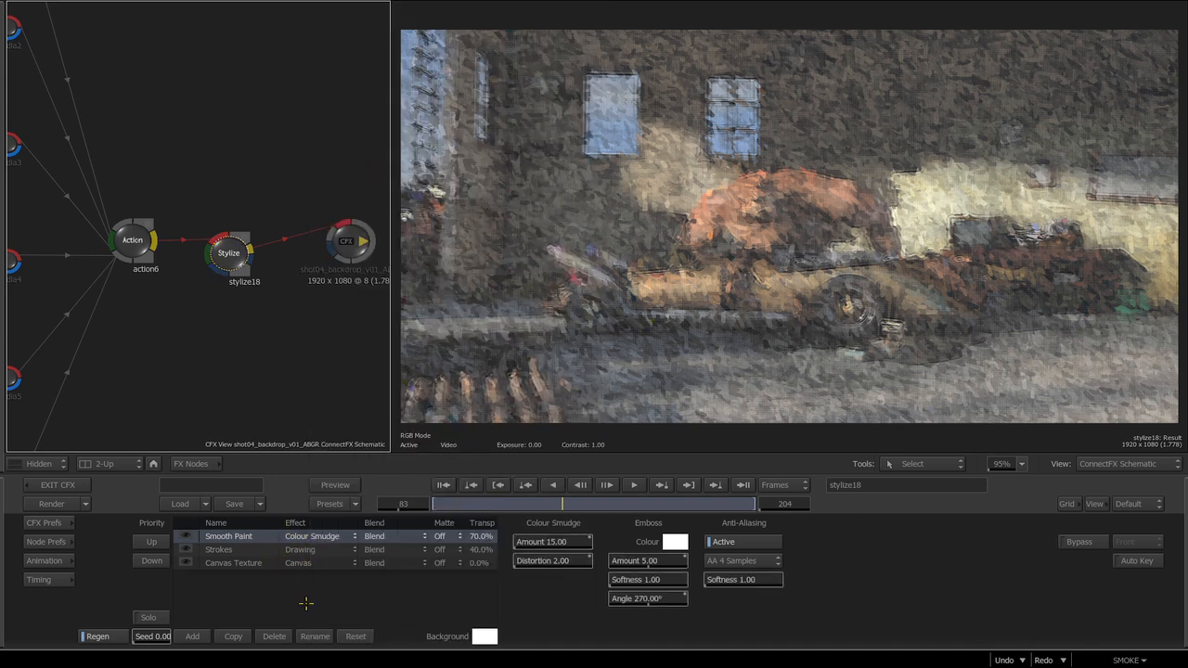
Step: Delete all the oil paint preset's layers from the Stylize node
left_click(274, 636)
left_click(274, 636)
left_click(274, 635)
left_click(275, 636)
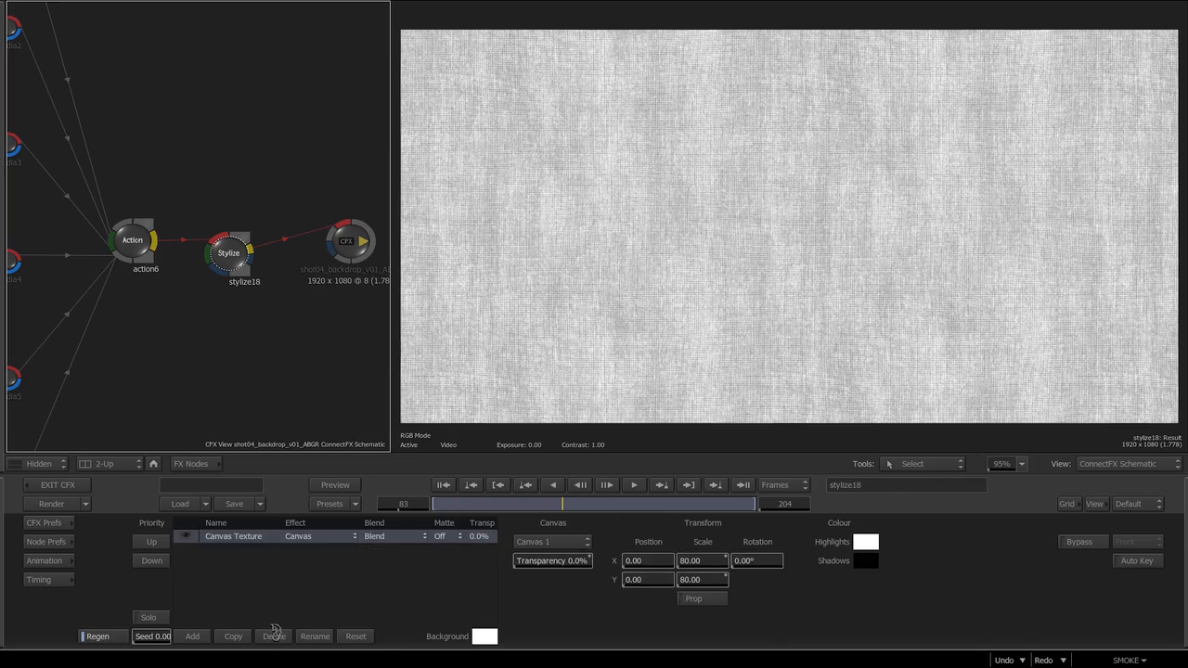
left_click(275, 632)
left_click(274, 636)
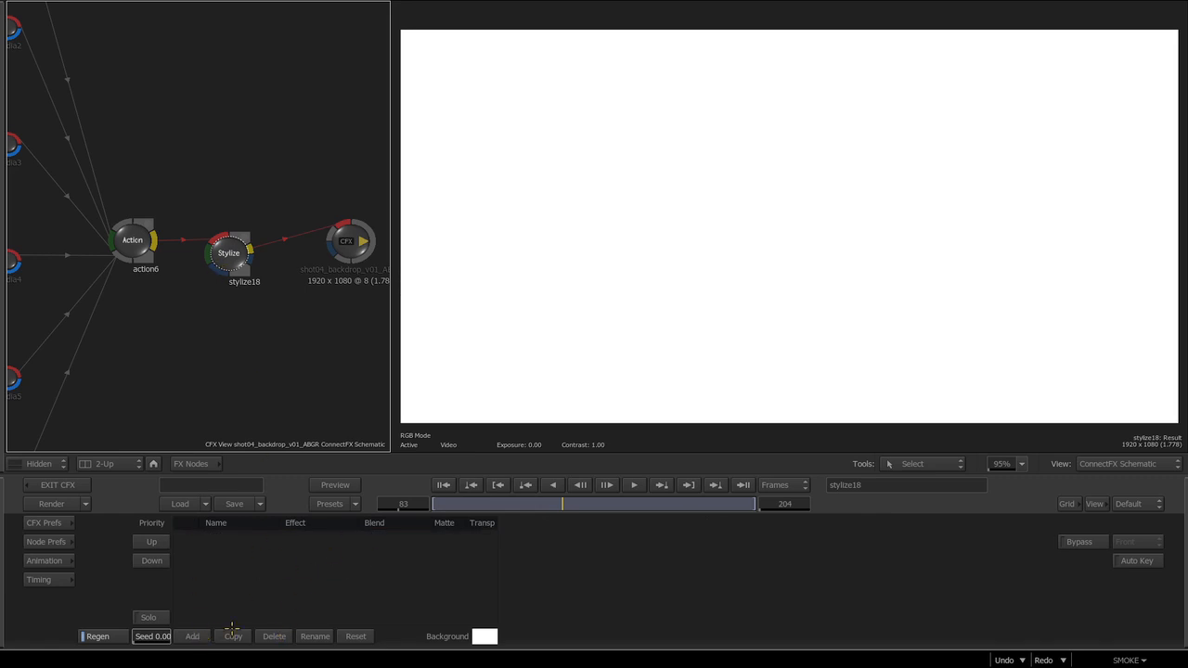
Step: Add a Stylize layer with the Colour Smudge effect and set its amount to 36.70
left_click(192, 636)
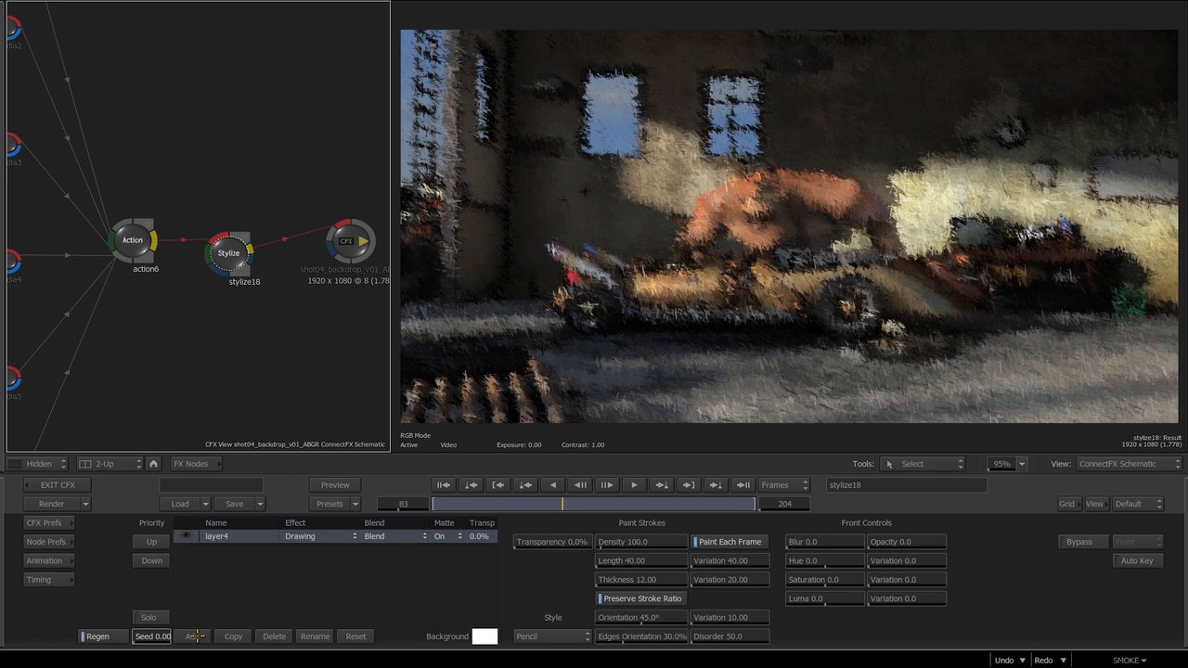
left_click(319, 537)
left_click(331, 552)
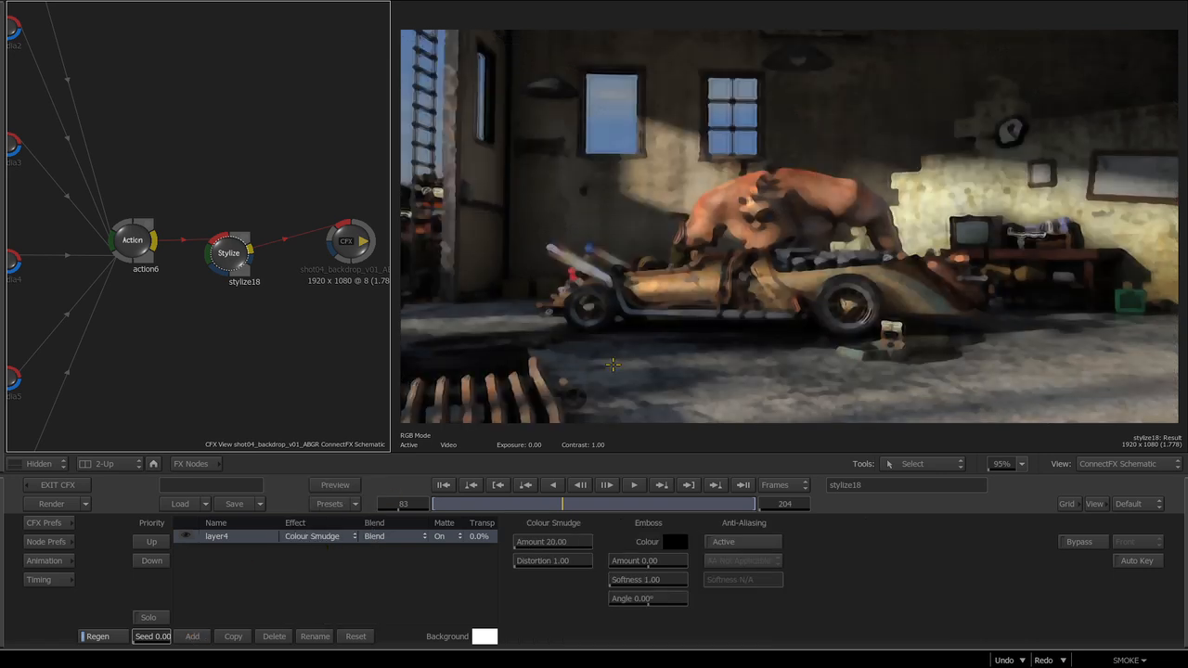
mouse_move(538, 541)
left_mouse_down()
mouse_move(754, 560)
mouse_move(697, 538)
mouse_move(612, 542)
left_mouse_up()
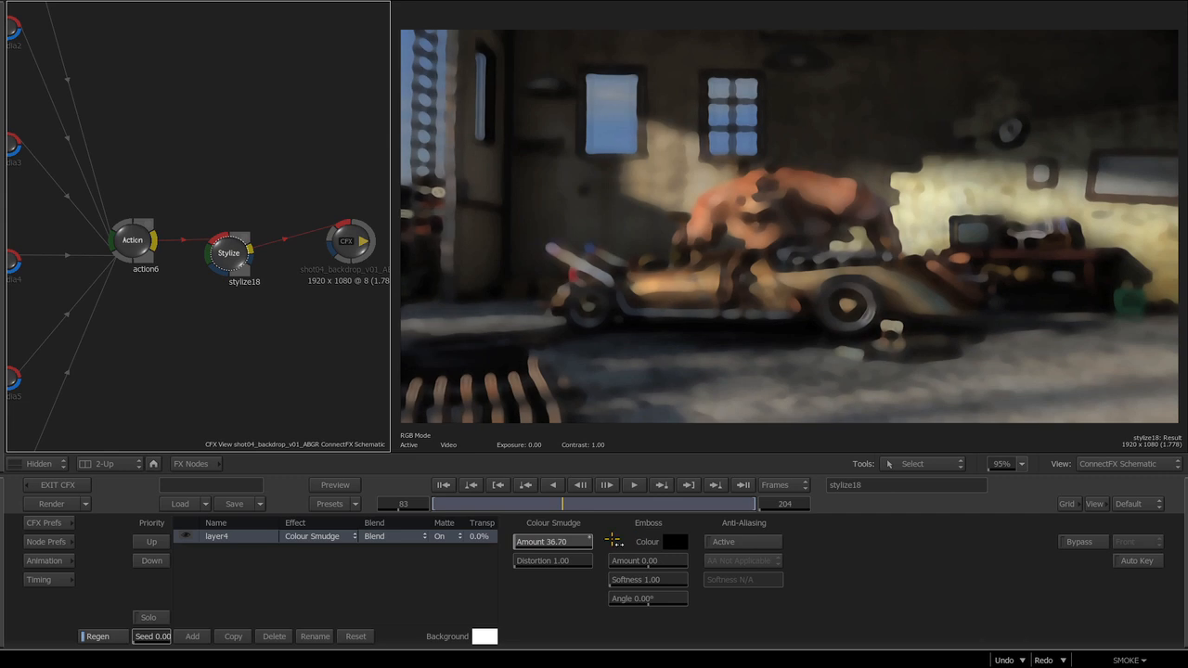
Step: Add a second Stylize layer with the Sharp Outlines effect and set its blend mode to Multiply
left_click(198, 636)
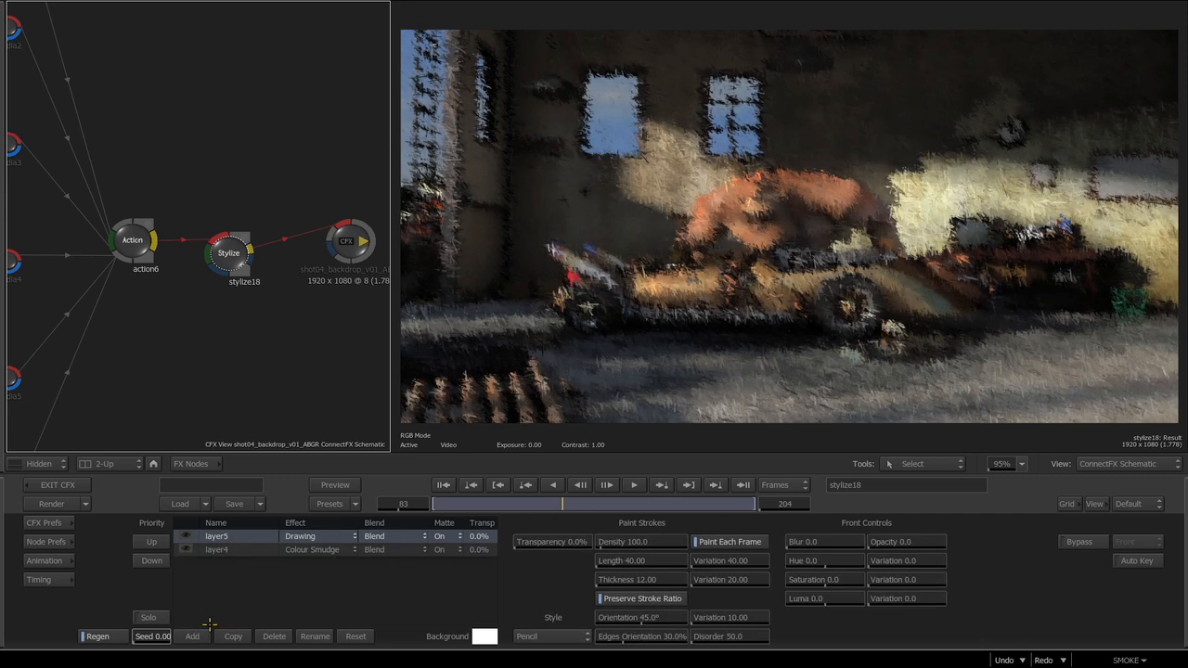
left_click(307, 537)
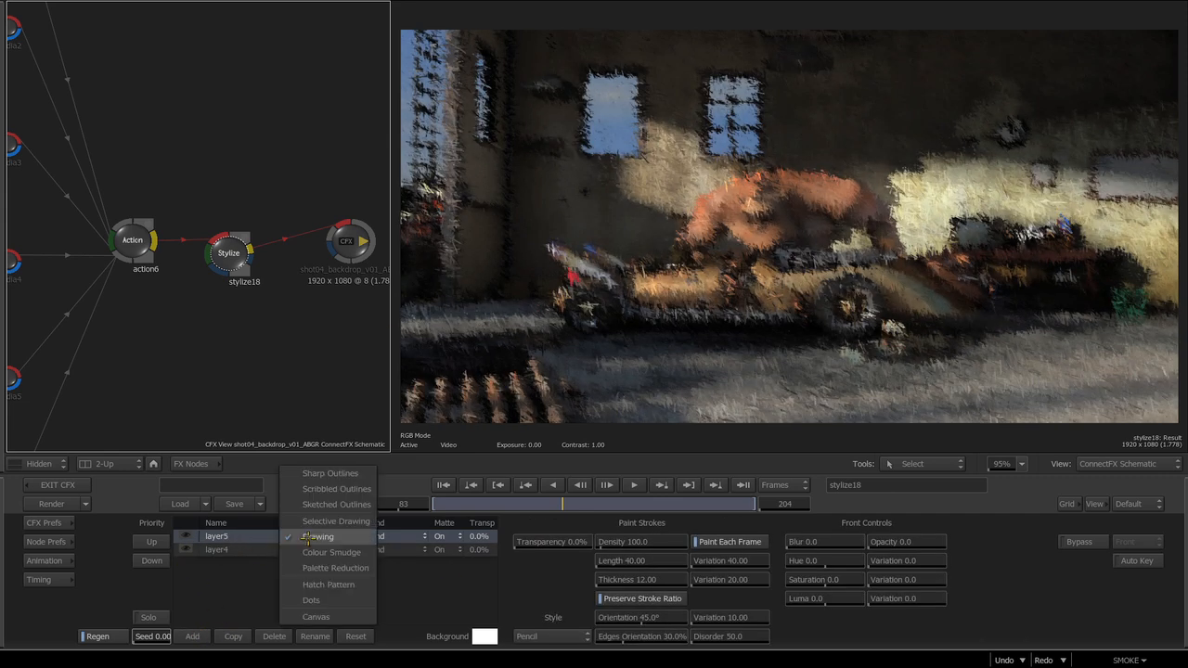
left_click(327, 474)
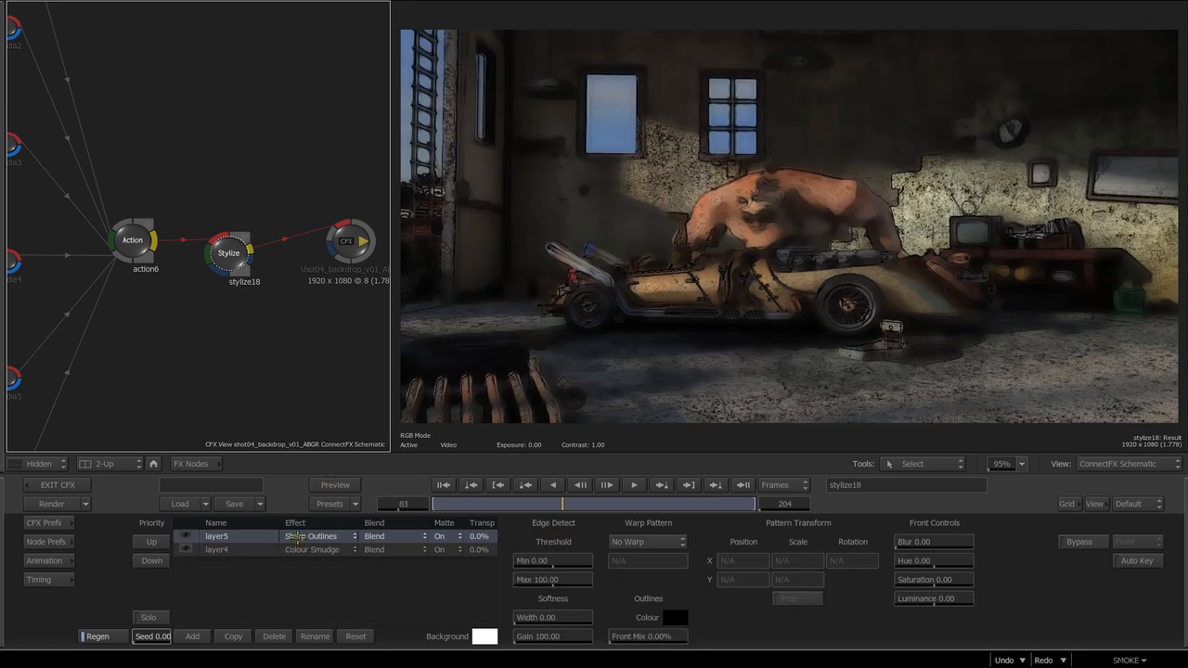
left_click(386, 540)
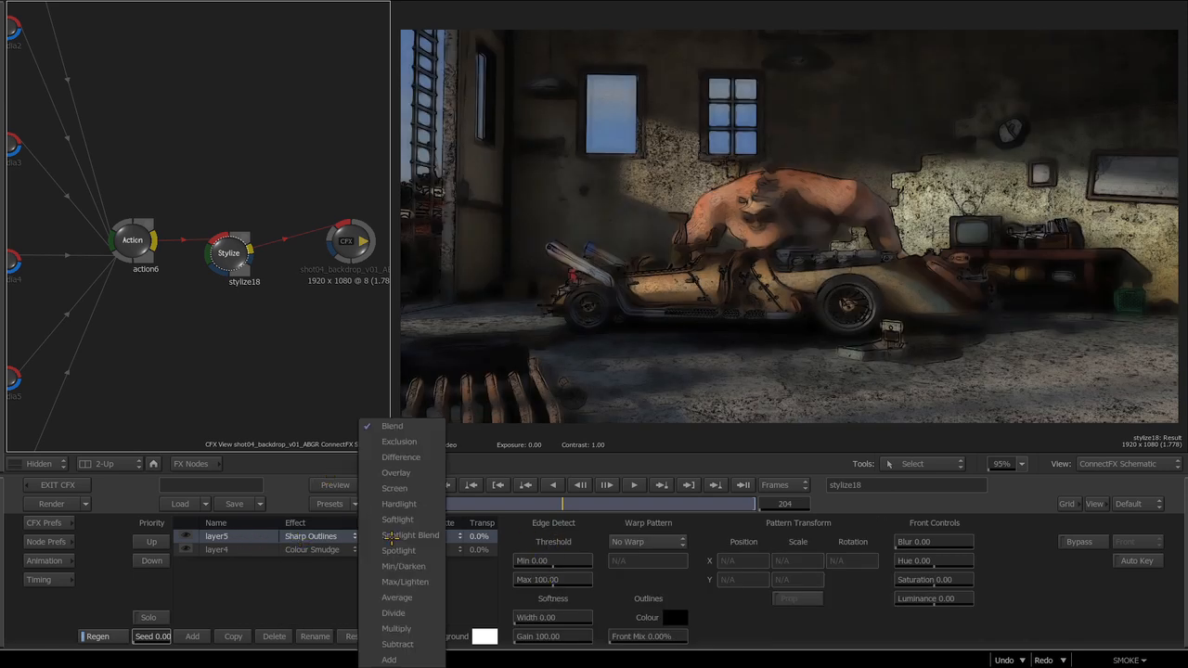
left_click(405, 628)
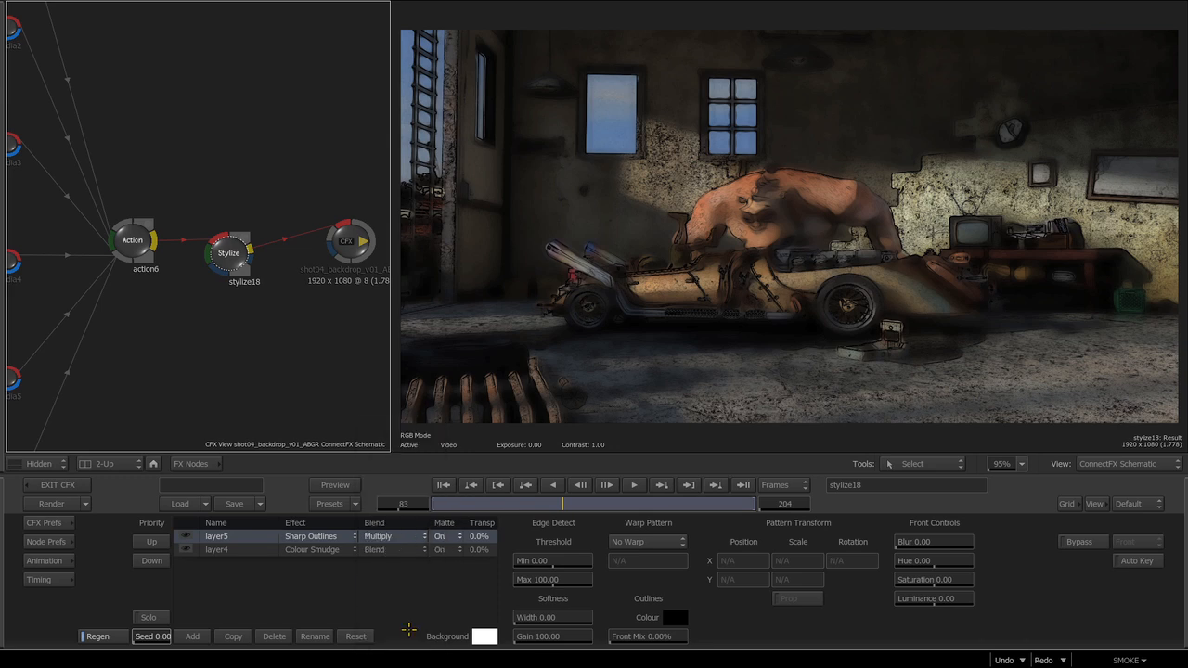
Step: Try the Add blend mode on the Sharp Outlines layer and return it to Multiply
left_click(408, 536)
left_click(399, 568)
left_click(408, 538)
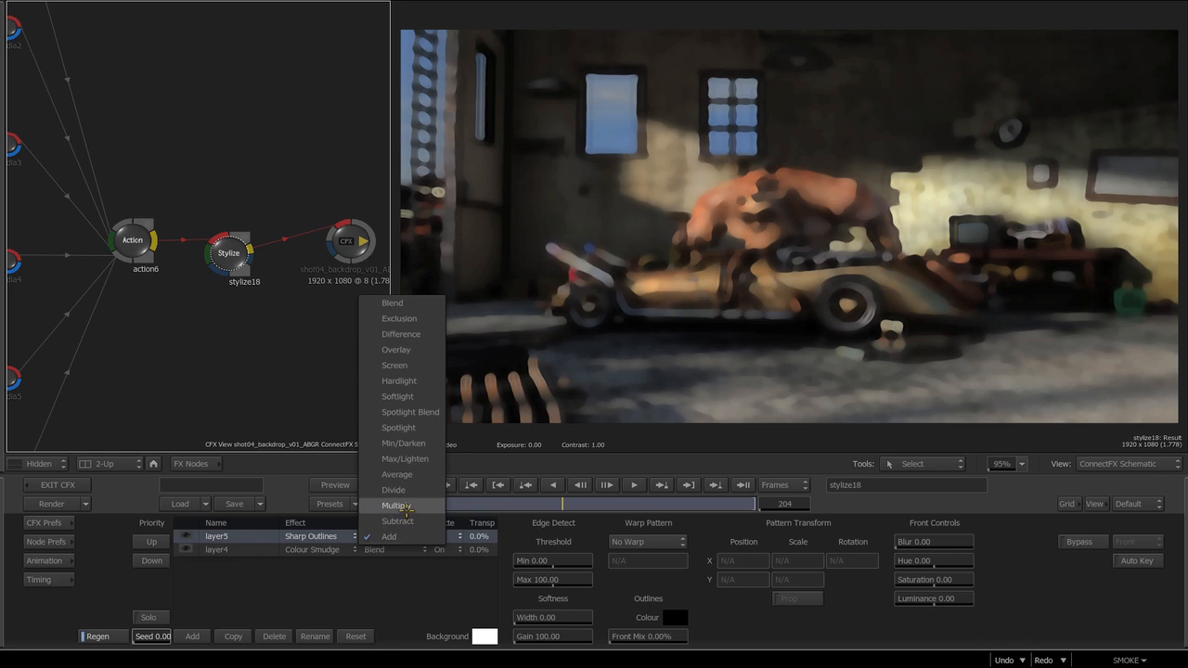
left_click(405, 516)
Step: Set the Sharp Outlines layer's maximum edge threshold to 100.15 and preview the effect at frame 107
left_click_drag(554, 579, 579, 578)
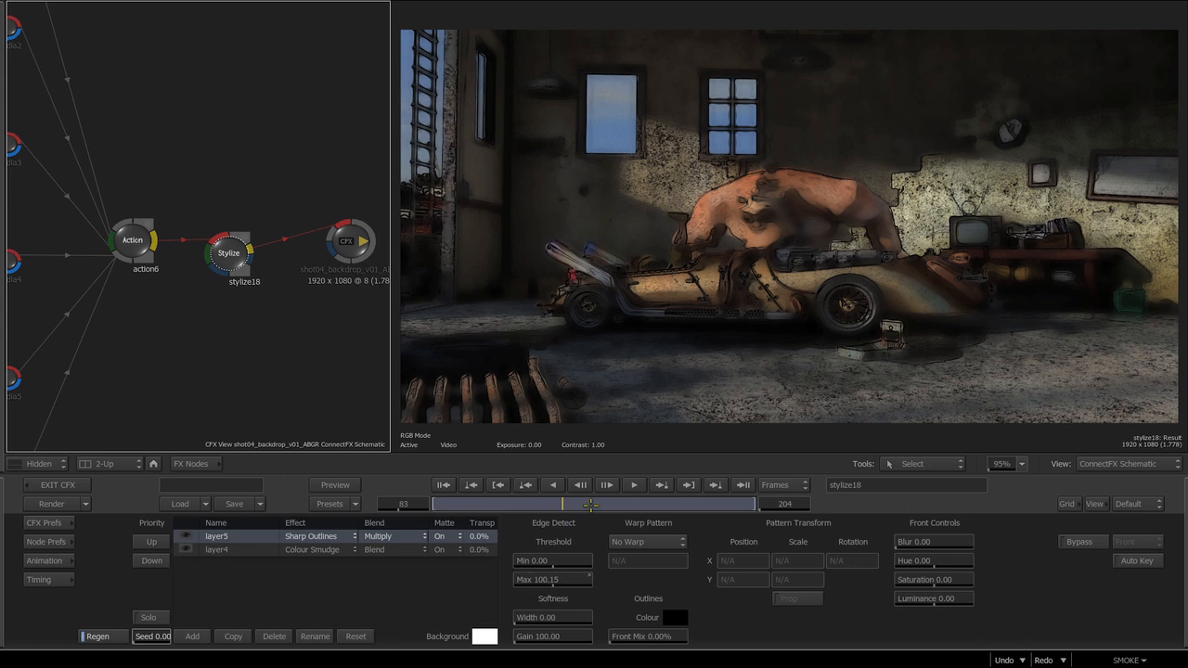
mouse_move(650, 504)
left_mouse_down()
mouse_move(664, 507)
mouse_move(646, 519)
left_mouse_up()
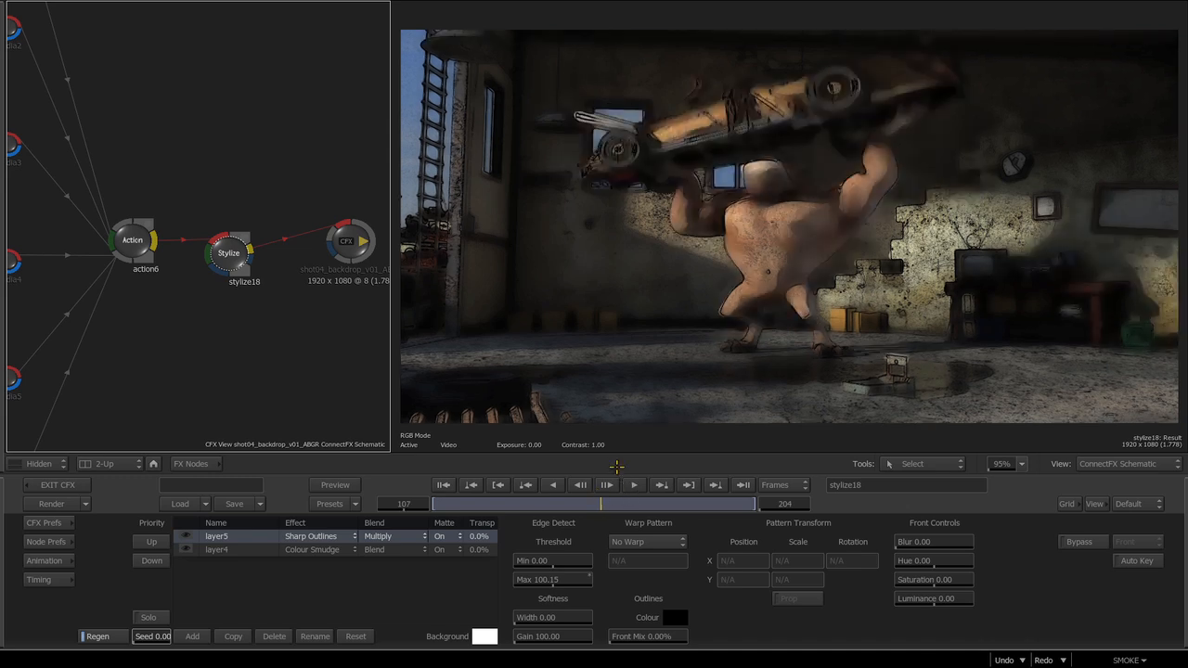
left_click(353, 503)
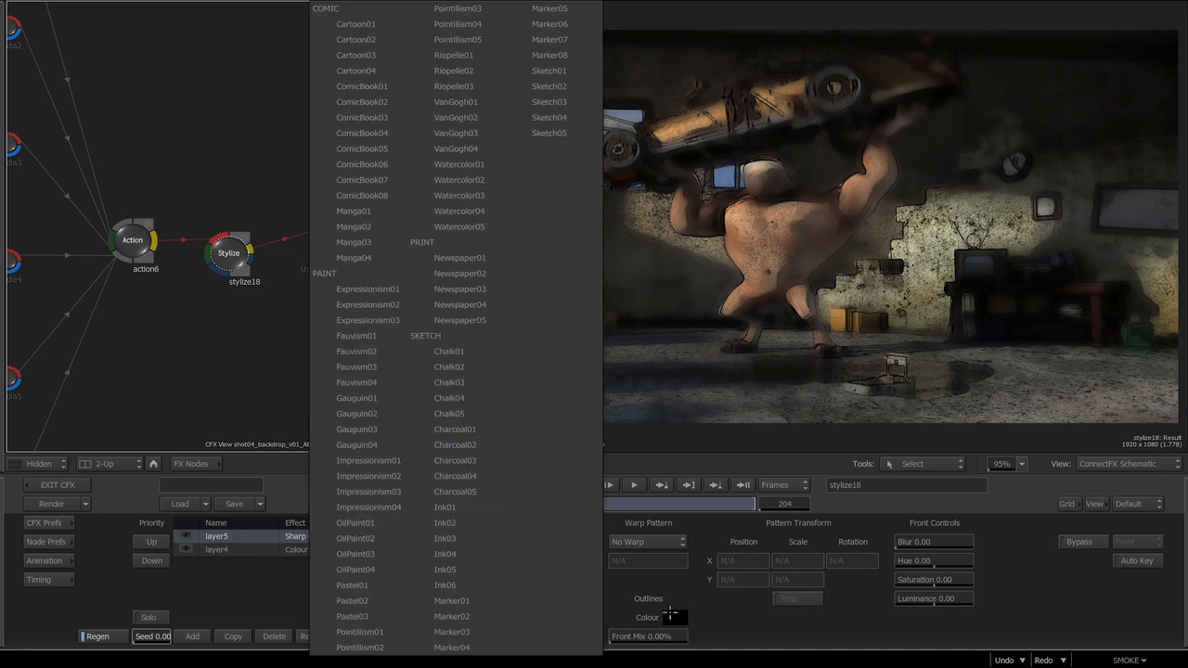
left_click(699, 640)
Step: Exit the ConnectFX editor, view the shot04_cfx_begin clip, and select the shot04_cfx_bTESTING clip in the media library
left_click(71, 484)
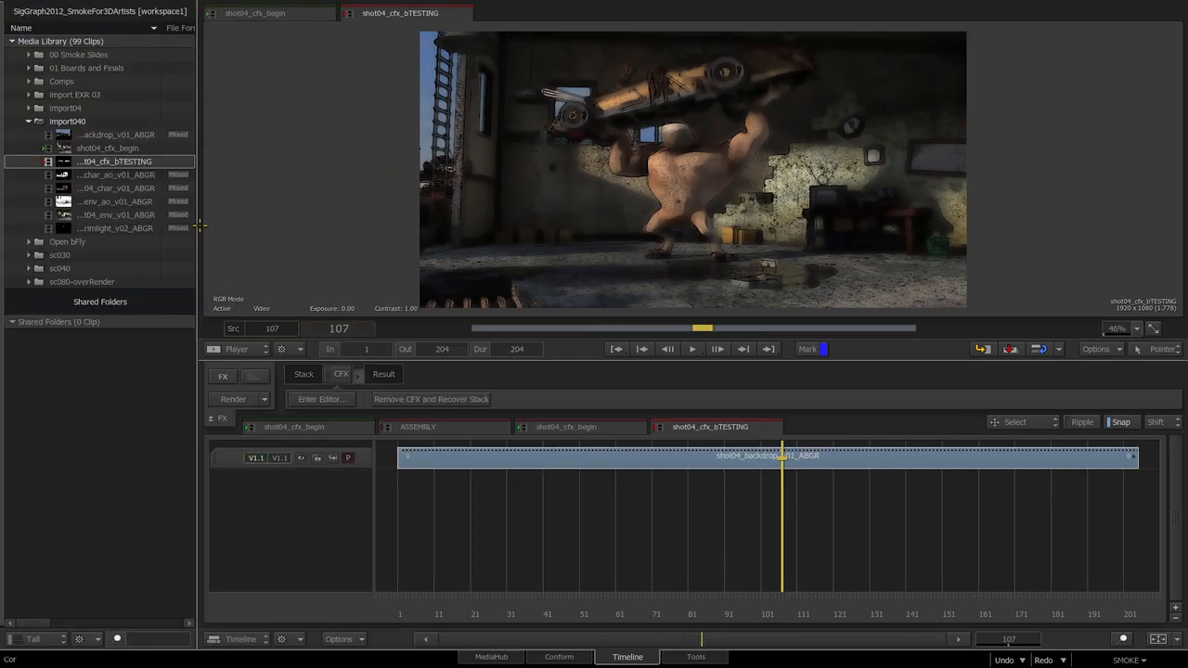
left_click(121, 147)
left_click(123, 148)
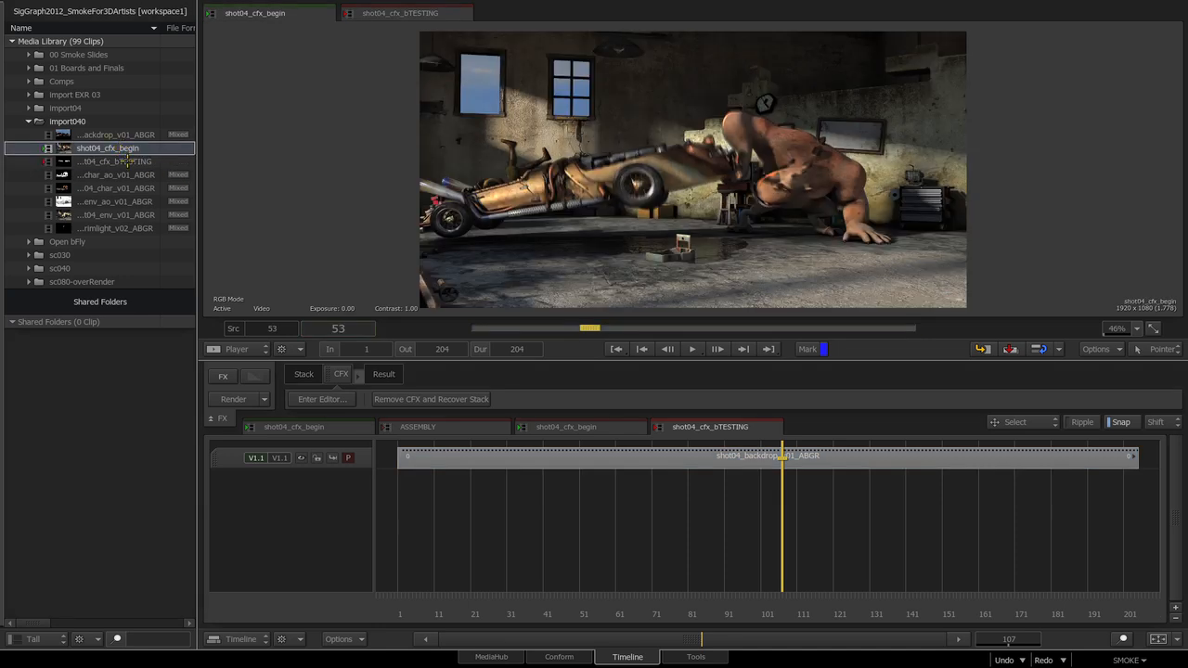
left_click(124, 162)
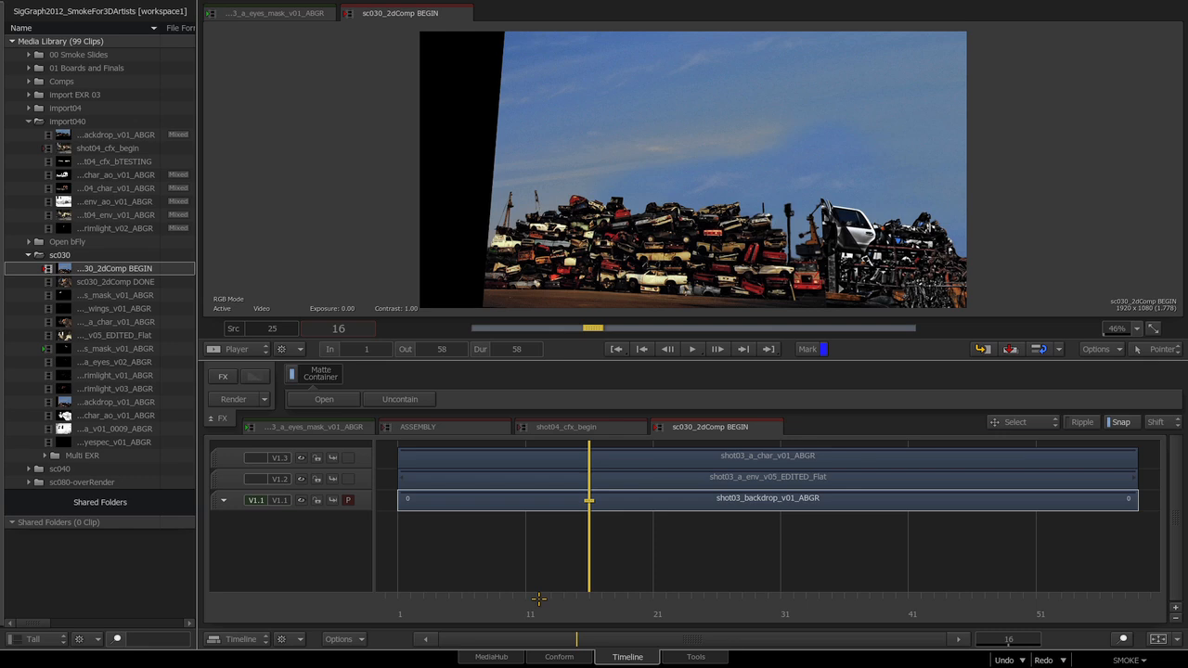
Step: Park at frame 14 of the sc030_2dComp BEGIN sequence and compare the backdrop track with the composite of all three tracks
mouse_move(585, 608)
left_mouse_down()
mouse_move(529, 610)
mouse_move(575, 612)
mouse_move(549, 610)
mouse_move(564, 611)
left_mouse_up()
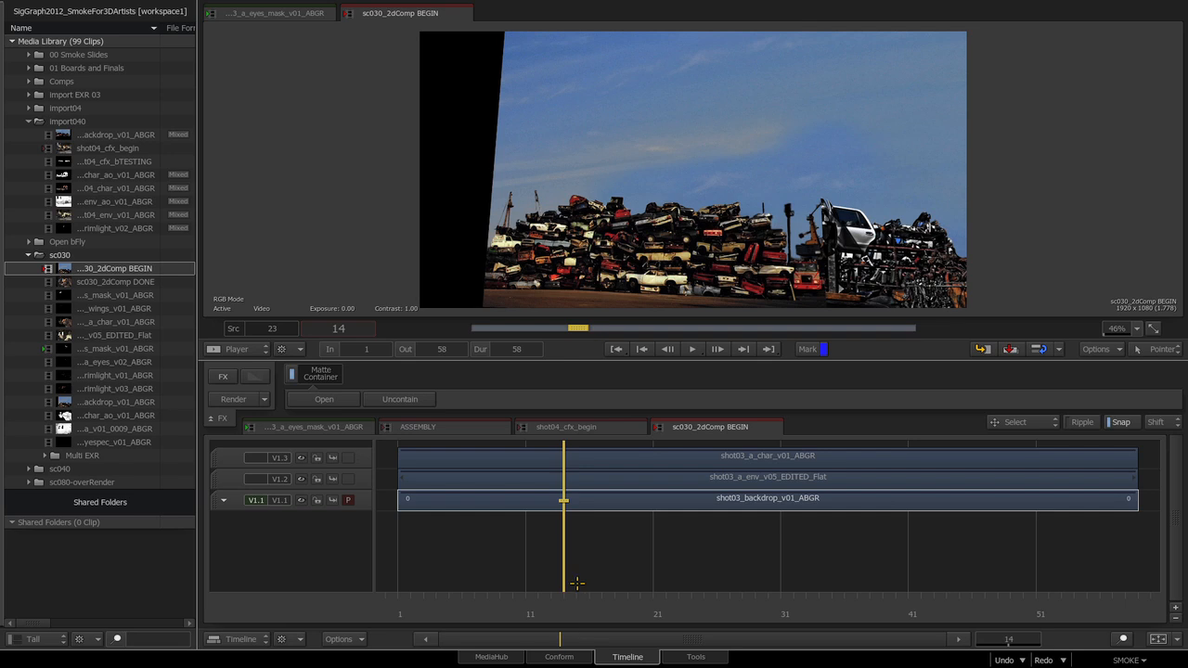
key("Up")
key("Up")
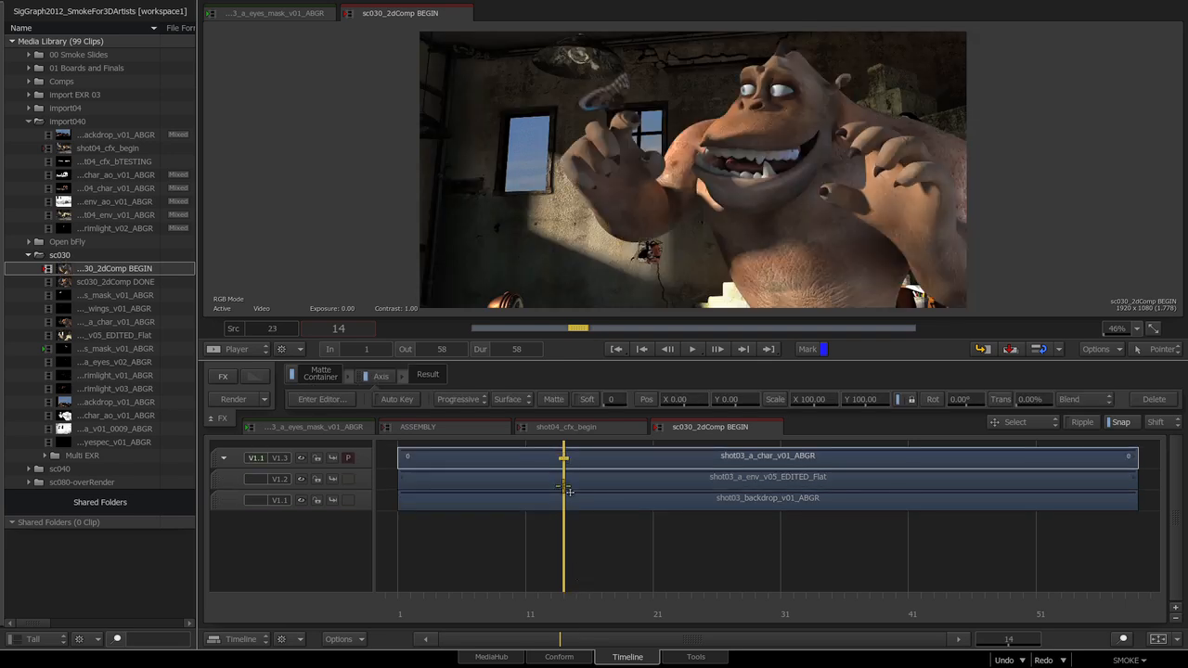
key("Down")
key("Down")
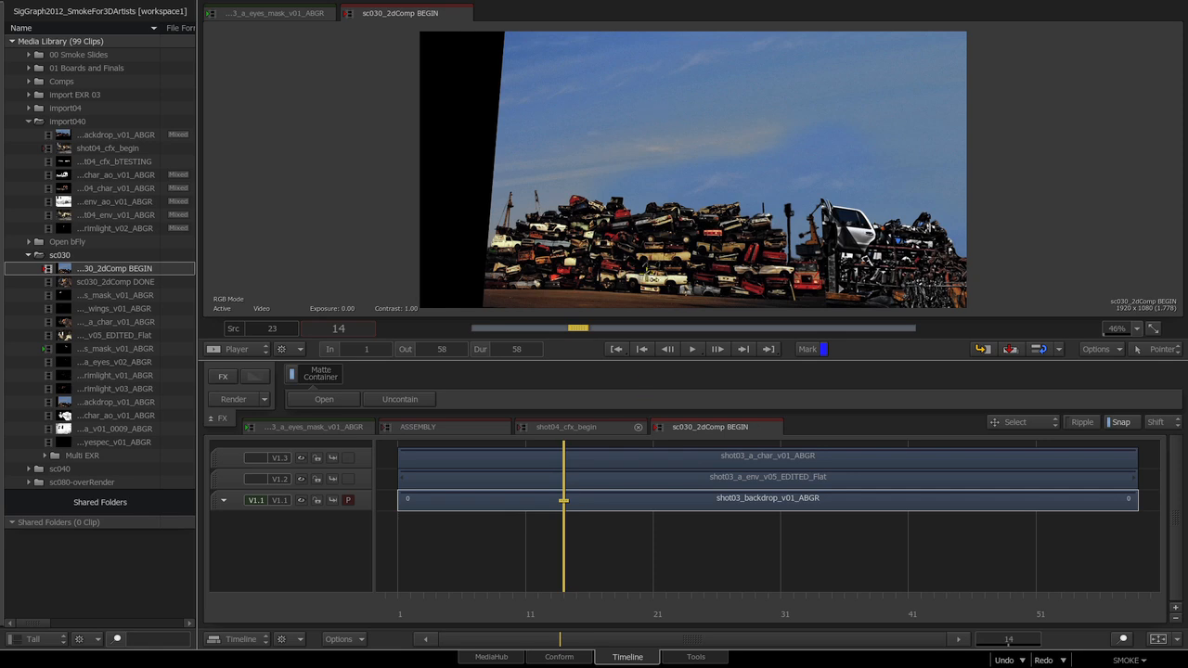
key("Up")
key("Up")
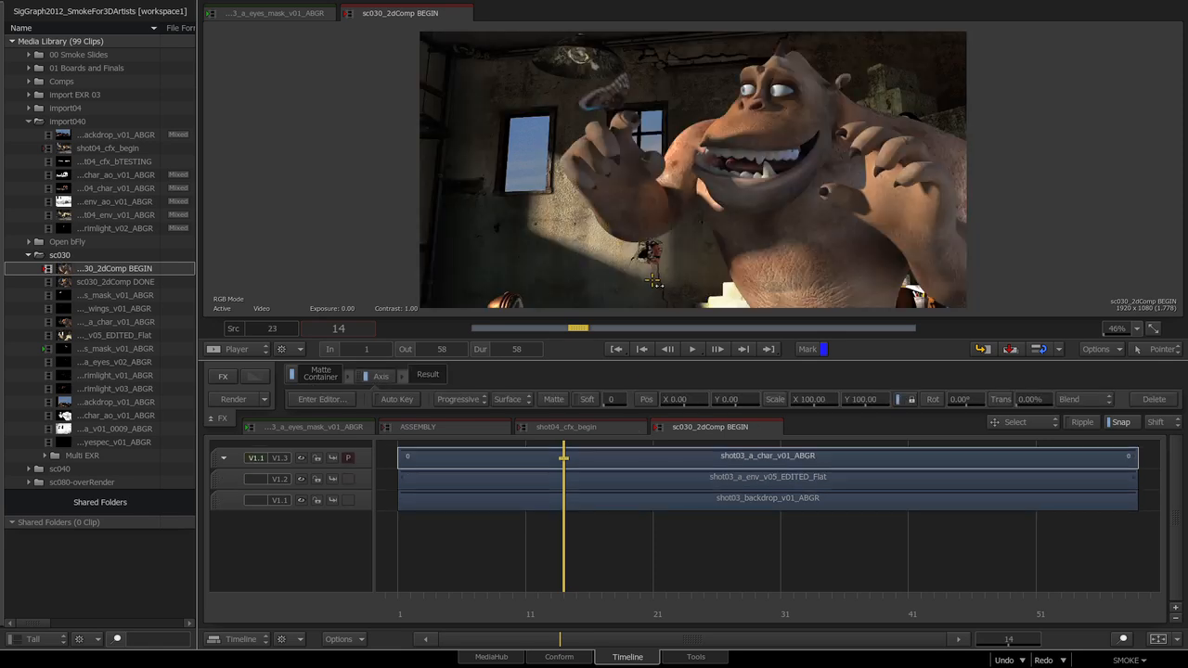
Step: Create one ConnectFX clip from all three sc030_2dComp BEGIN segments, widen its schematic and spread out the Action, media and output nodes
left_click_drag(603, 540, 576, 444)
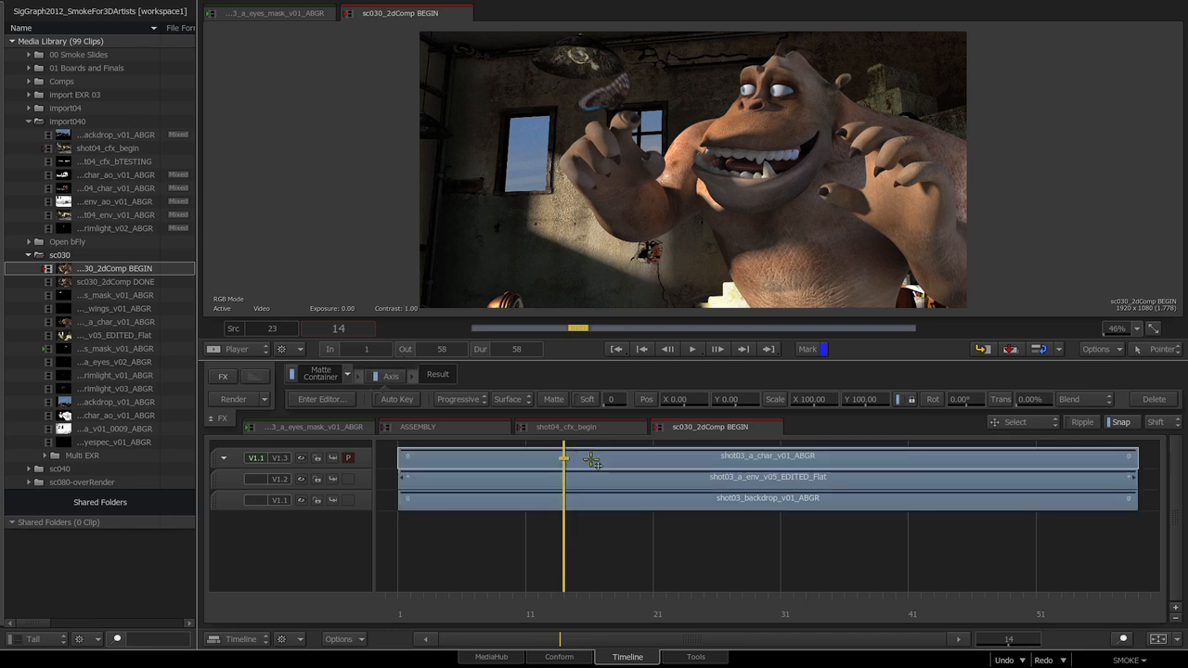
left_click(226, 377)
left_click(278, 388)
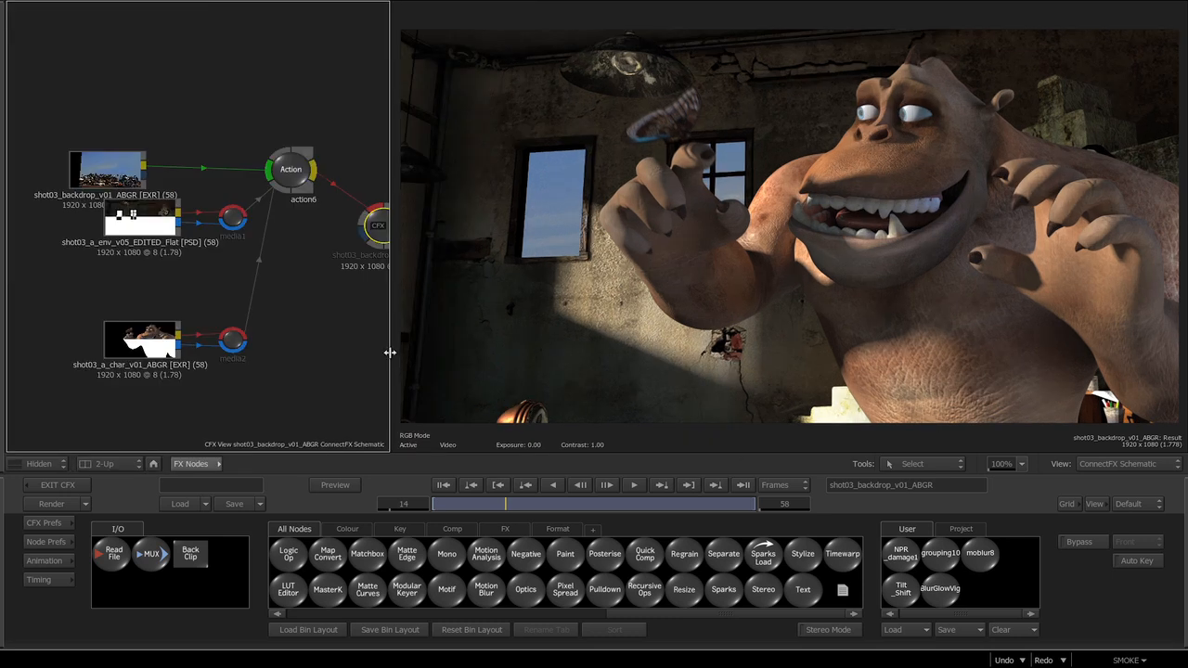
left_click_drag(389, 351, 553, 362)
left_click_drag(373, 178, 384, 238)
left_click_drag(446, 227, 473, 239)
left_click_drag(321, 226, 288, 266)
left_click_drag(387, 228, 393, 238)
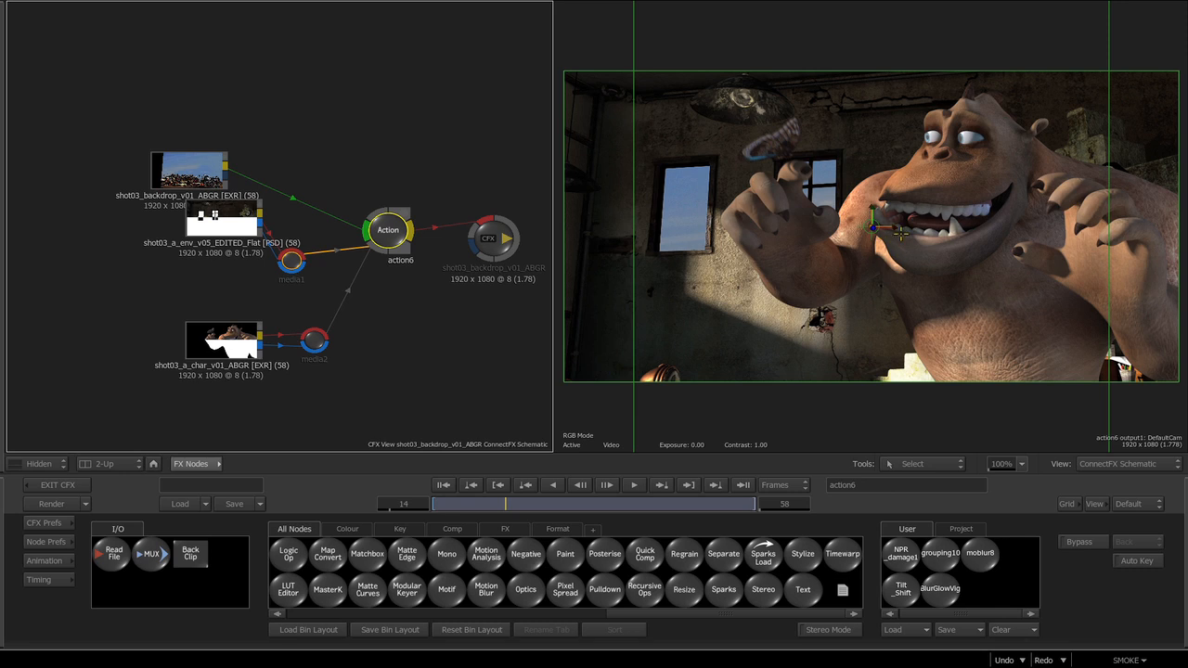
Step: Delete the Action node and its media nodes, and stack the character, environment and backdrop clips in the schematic
left_click_drag(391, 224, 416, 664)
left_click_drag(248, 207, 216, 118)
left_click_drag(190, 170, 115, 278)
left_click_drag(232, 126, 200, 135)
left_click_drag(217, 346, 268, 199)
left_click_drag(116, 277, 122, 284)
left_click_drag(171, 131, 141, 216)
left_click_drag(274, 193, 225, 118)
mouse_move(165, 203)
left_mouse_down()
mouse_move(155, 192)
mouse_move(175, 199)
left_mouse_up()
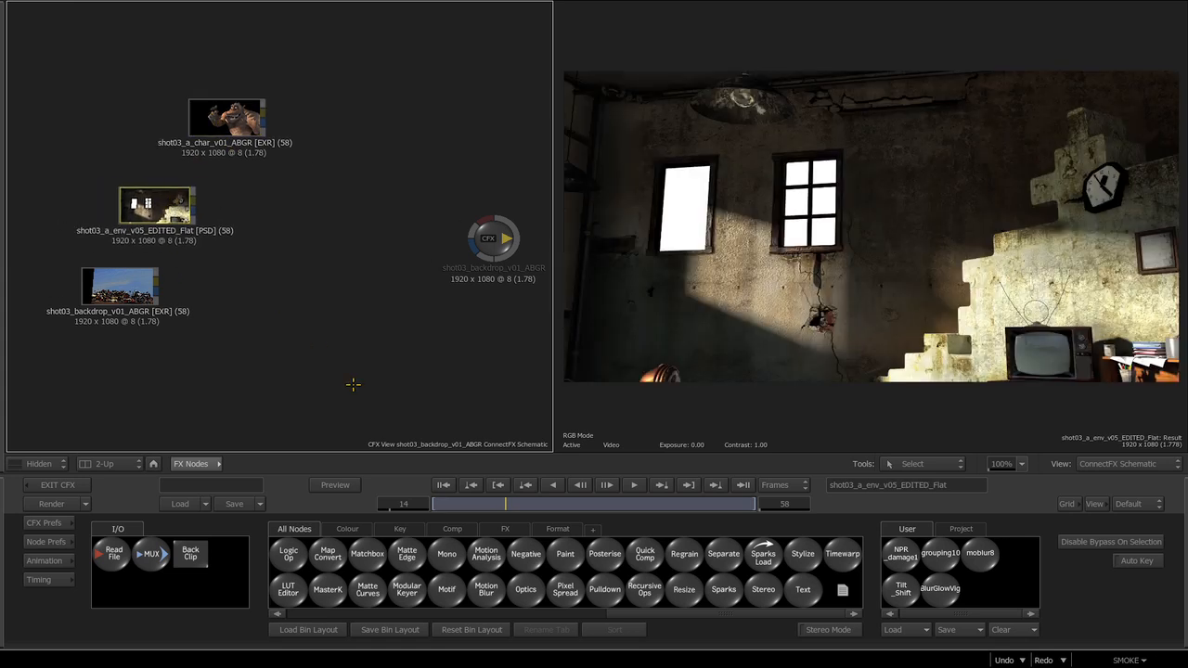
Step: Add a Logic Op node and connect the backdrop clip to its back input and the environment clip to its front input
left_click(453, 529)
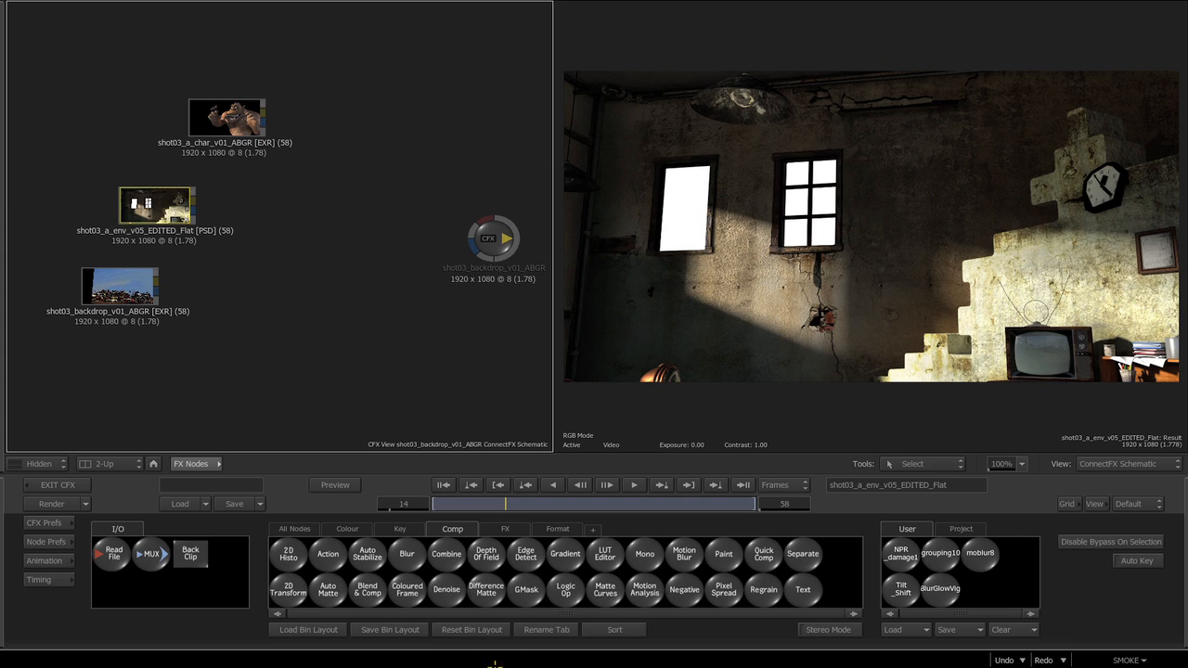
left_click_drag(565, 587, 315, 208)
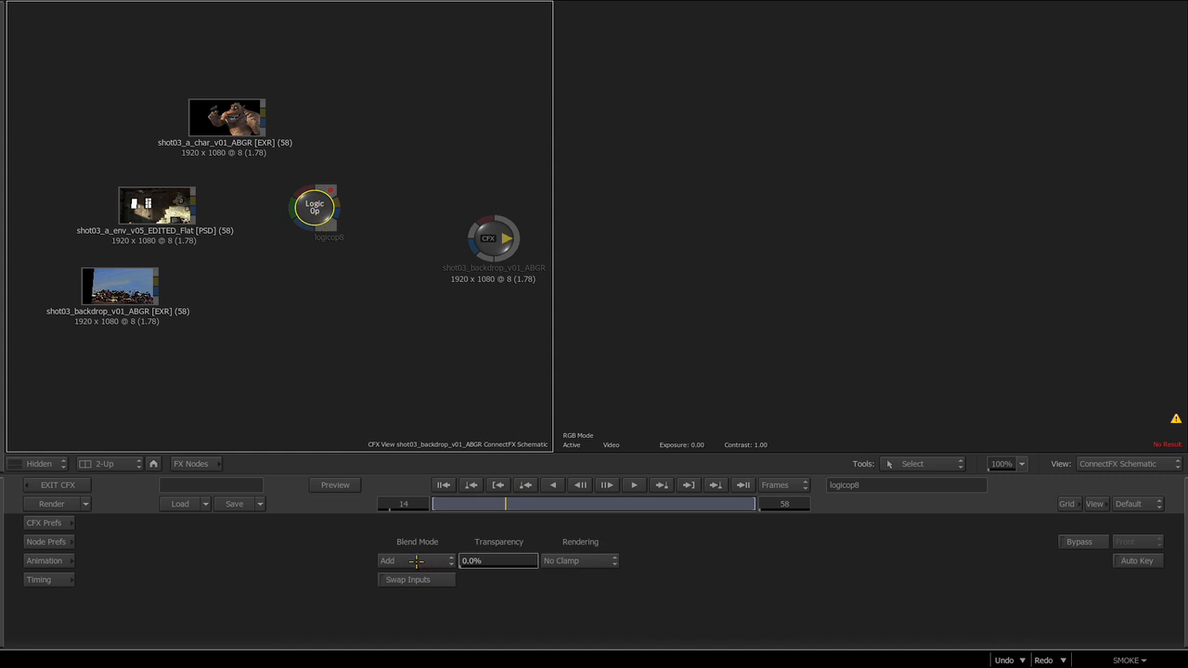
left_click_drag(314, 208, 300, 263)
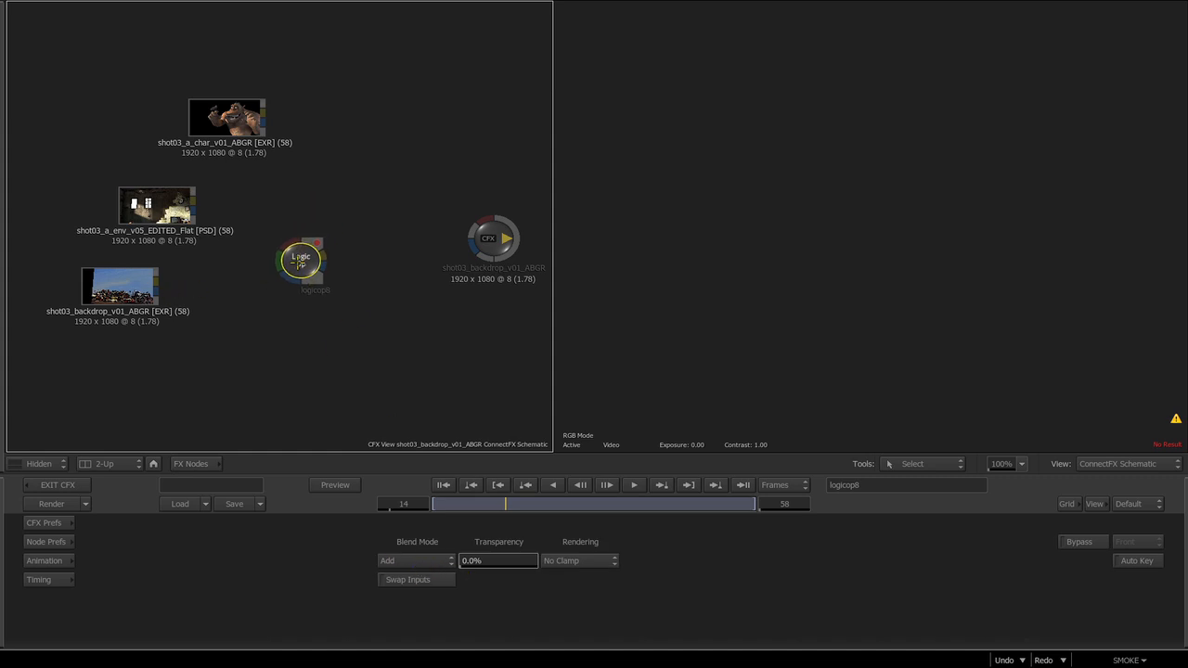
left_click_drag(160, 275, 281, 261)
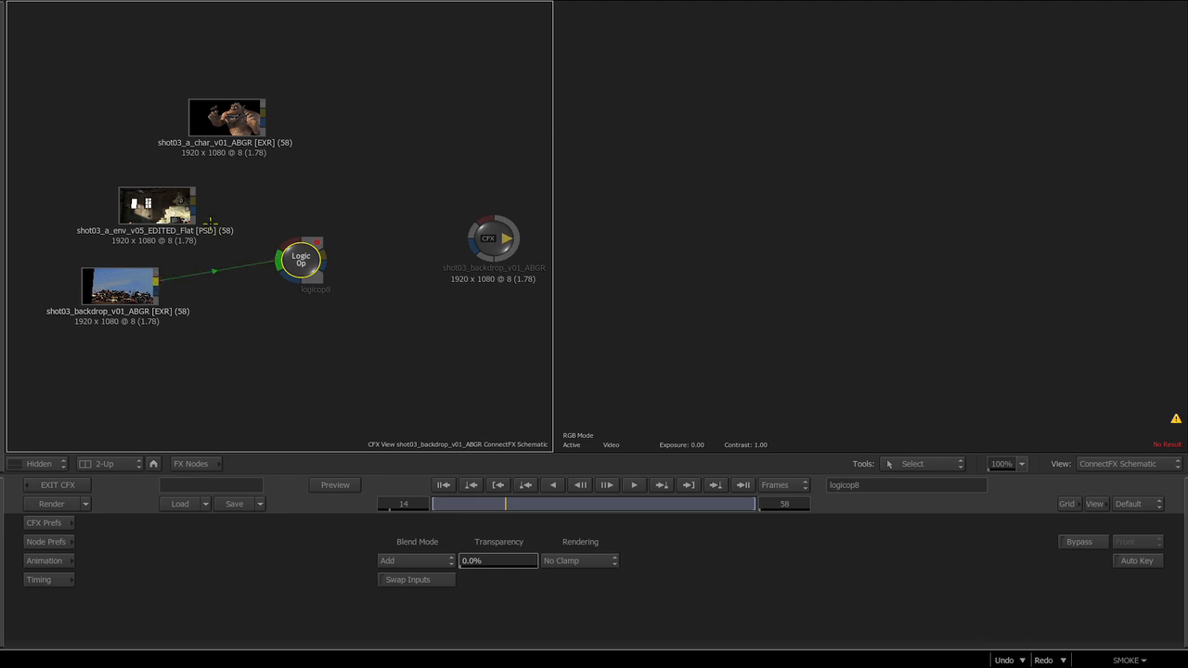
left_click_drag(195, 200, 281, 244)
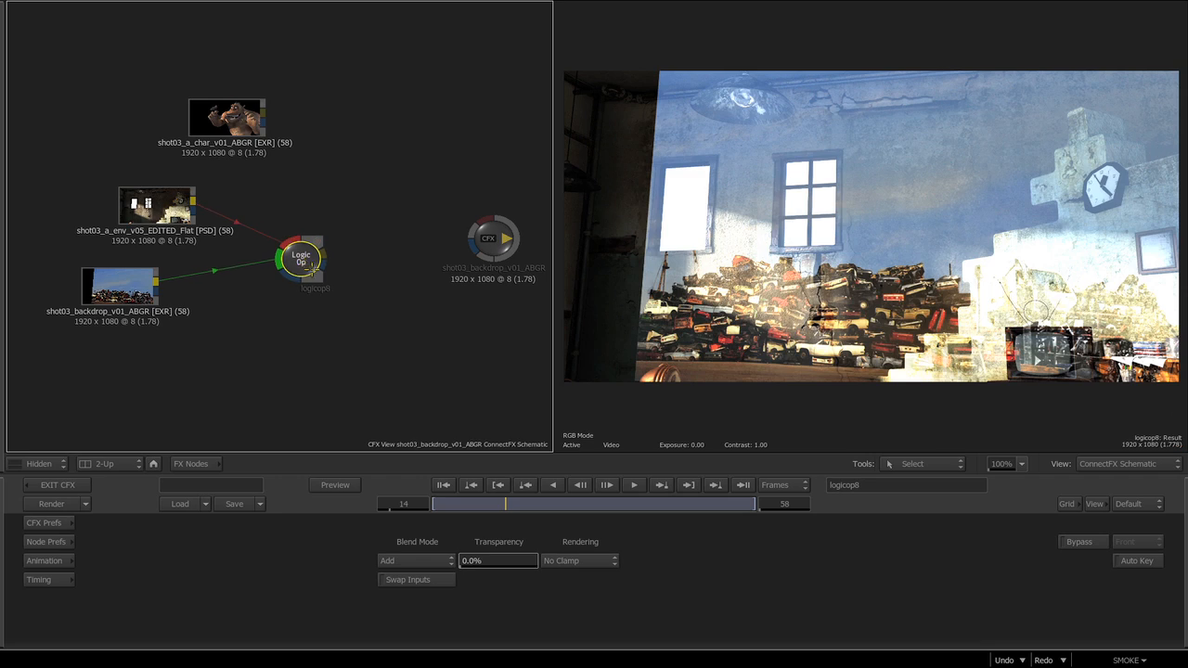
Step: Set the Logic Op's blend mode to Blend and compare its result with the backdrop clip
left_click(402, 561)
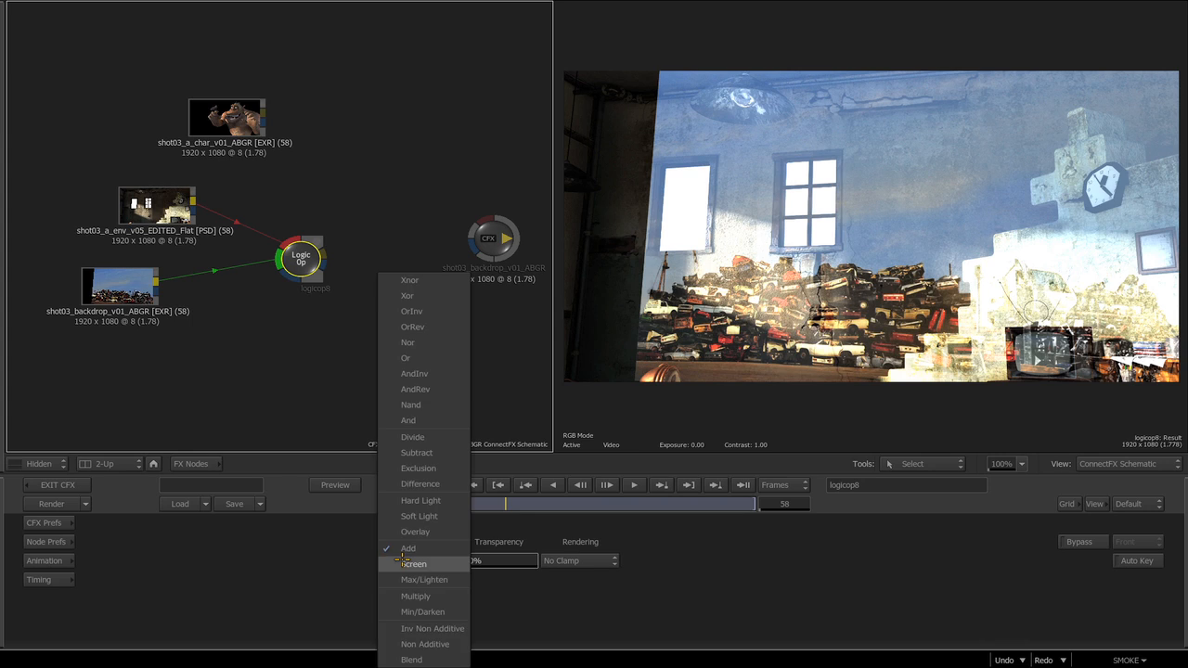
left_click(417, 656)
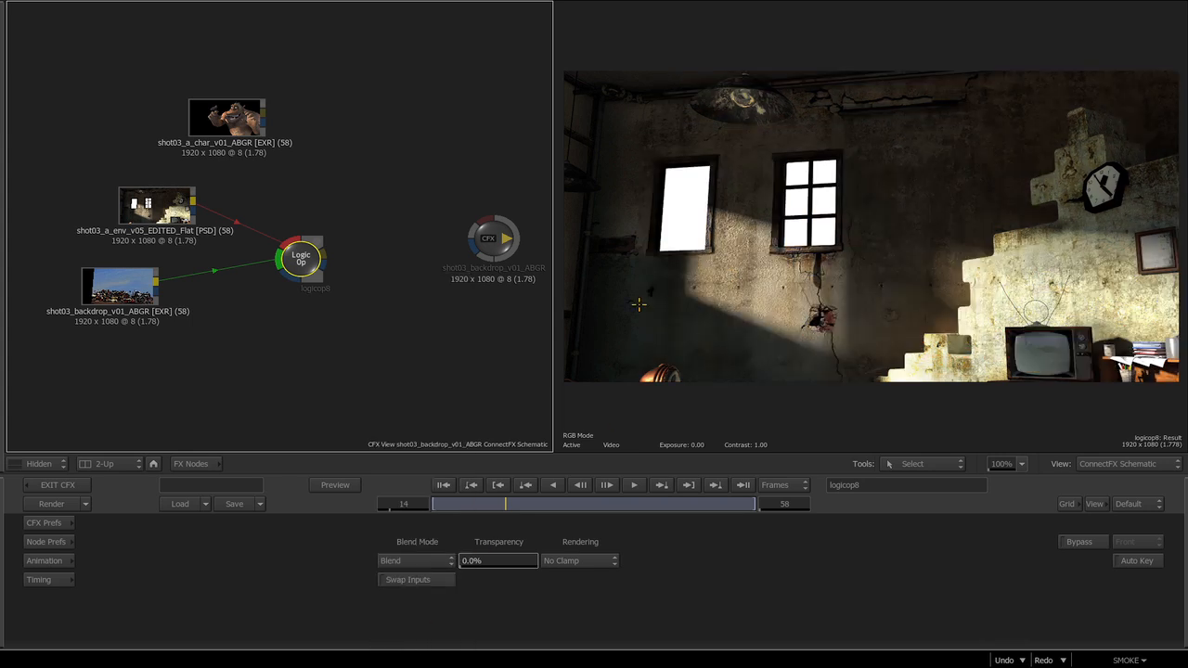
left_click(130, 287)
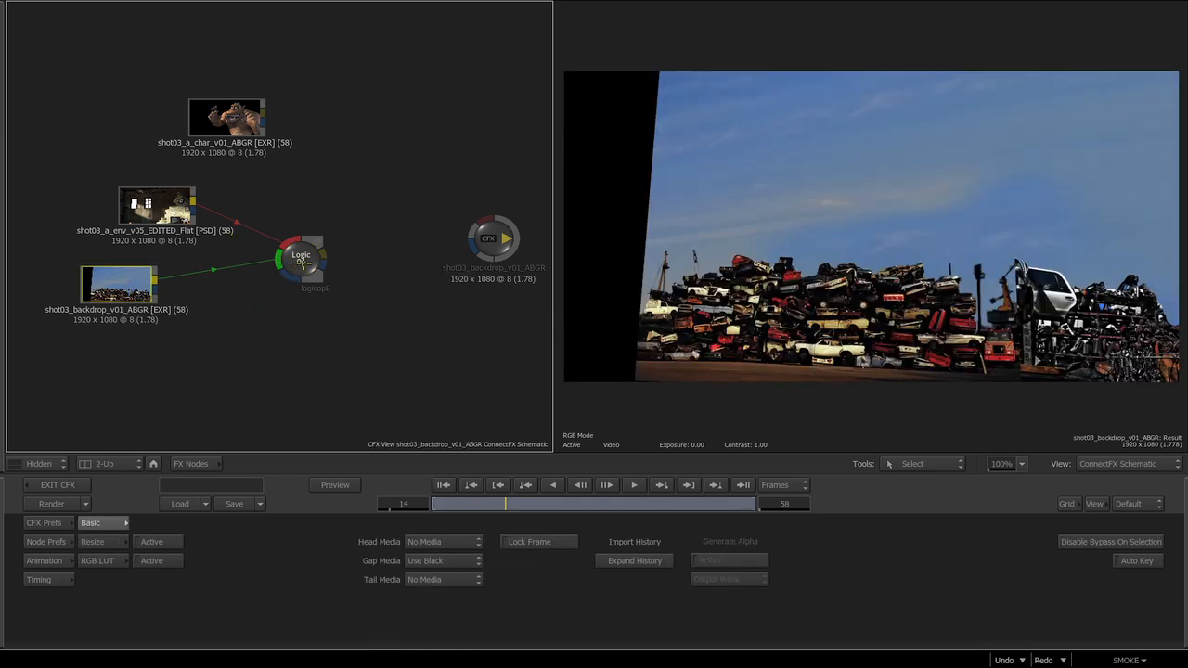
left_click(303, 260)
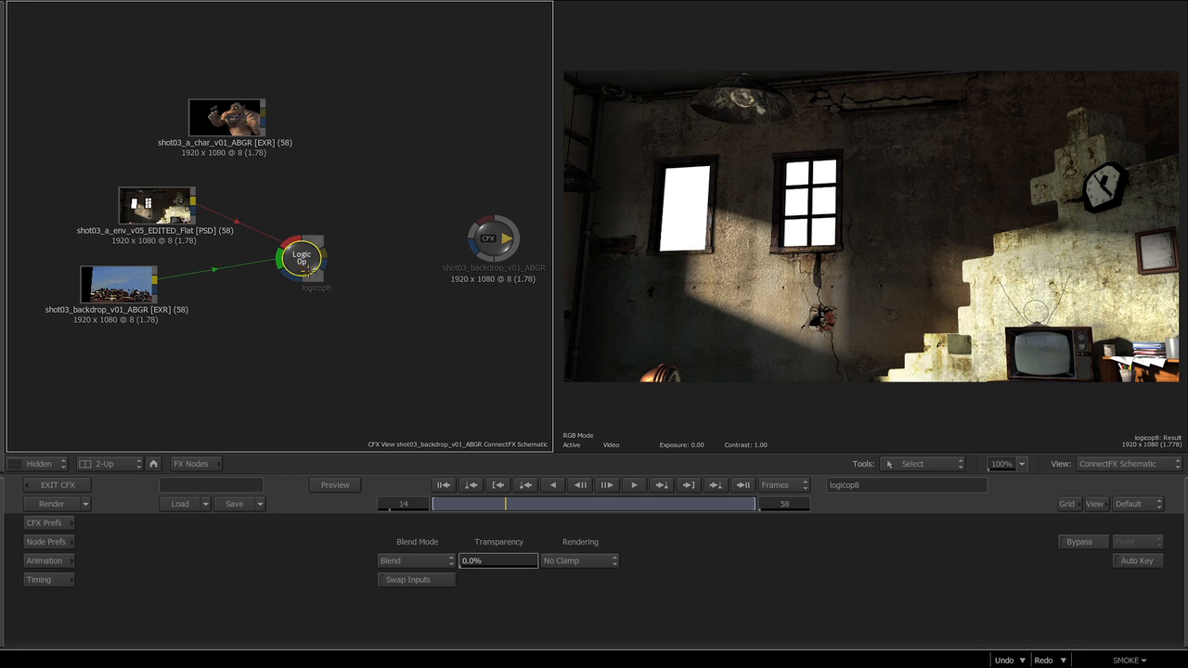
left_click_drag(278, 262, 293, 242)
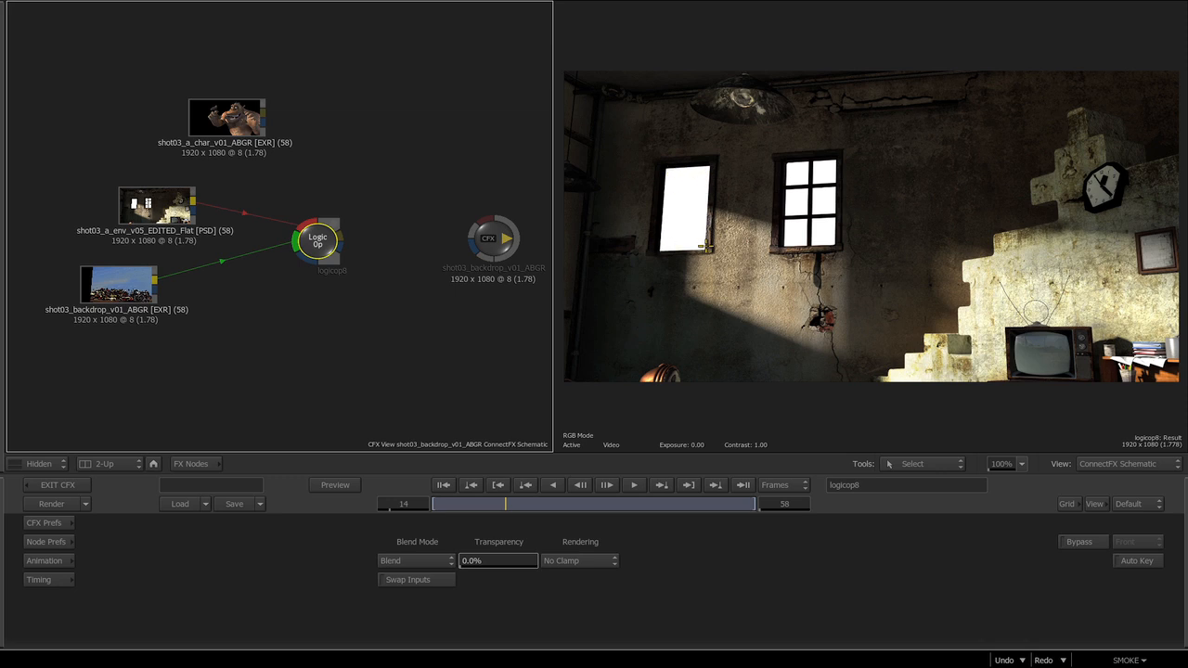
Step: Connect the environment clip's matte output to the Logic Op's matte input and compare the result with the backdrop clip
left_click_drag(193, 213, 181, 211)
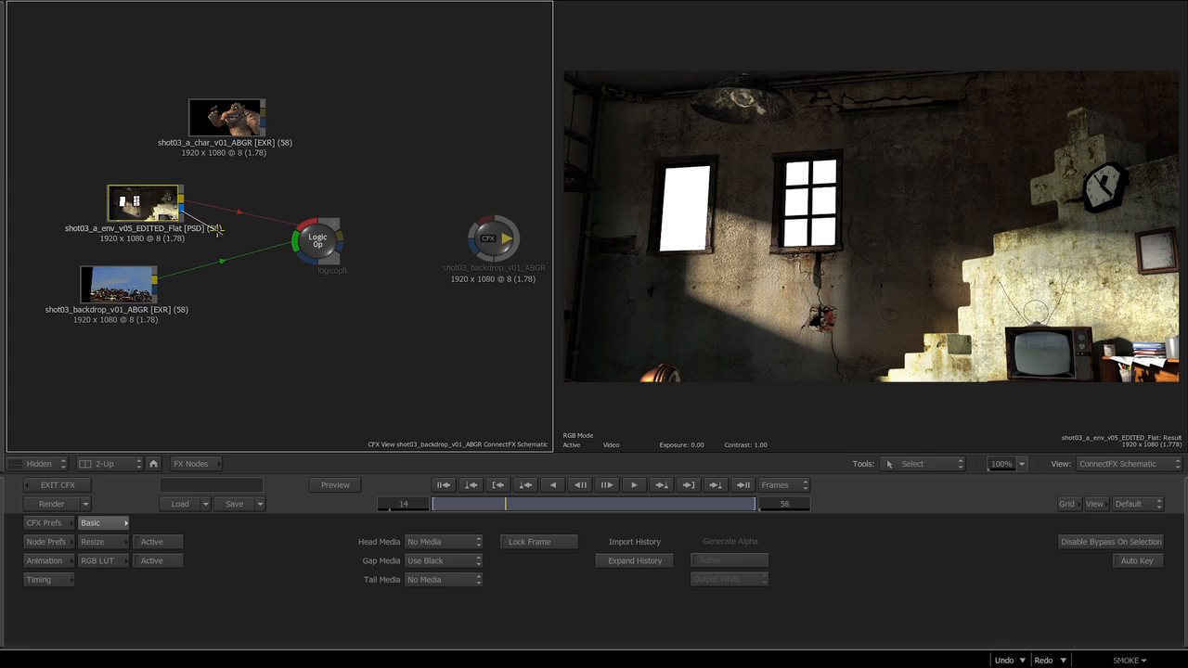
left_click_drag(190, 204, 182, 202)
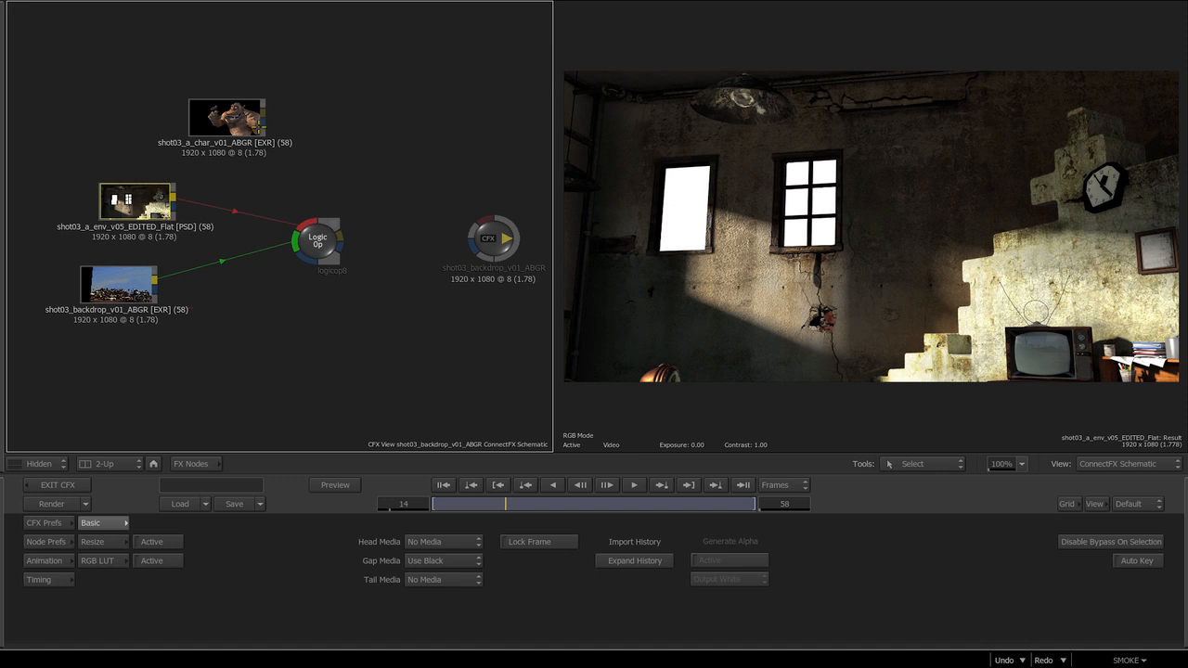
left_click_drag(264, 111, 310, 104)
left_click(299, 238)
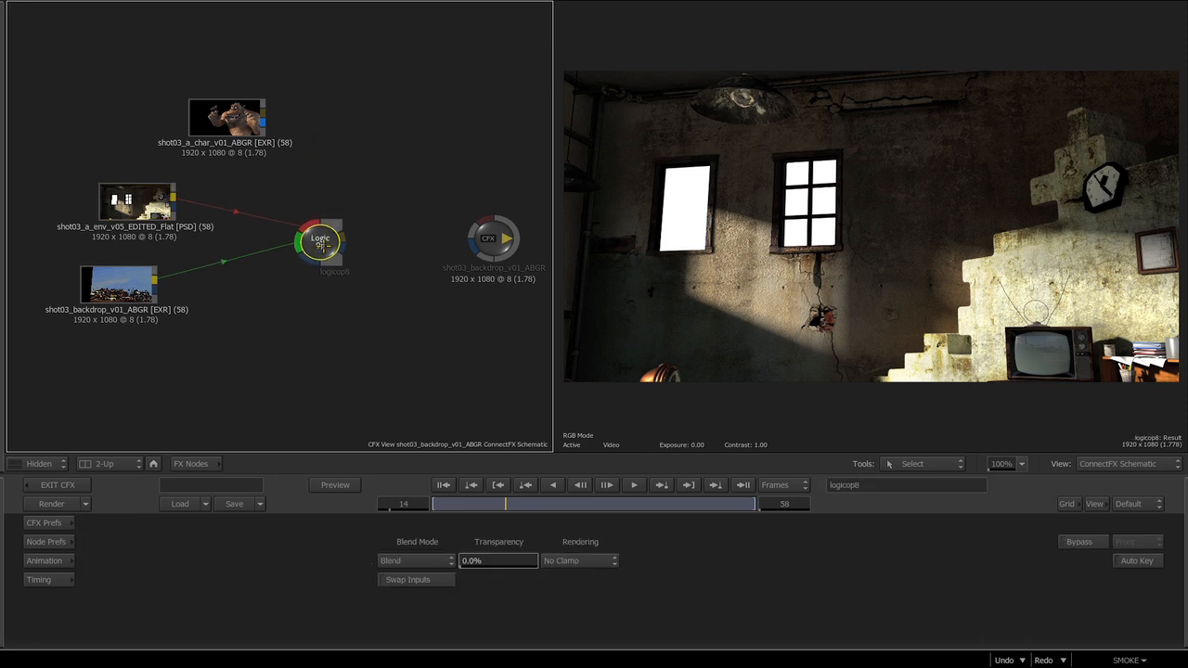
left_click_drag(174, 205, 299, 265)
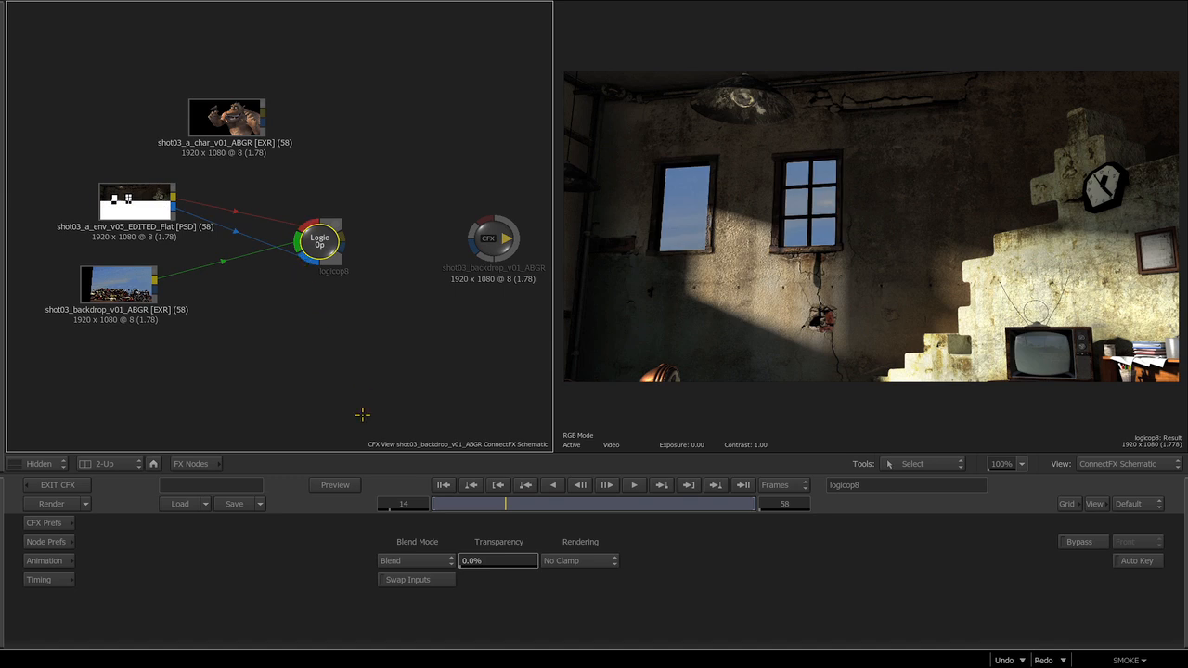
left_click_drag(305, 253, 288, 274)
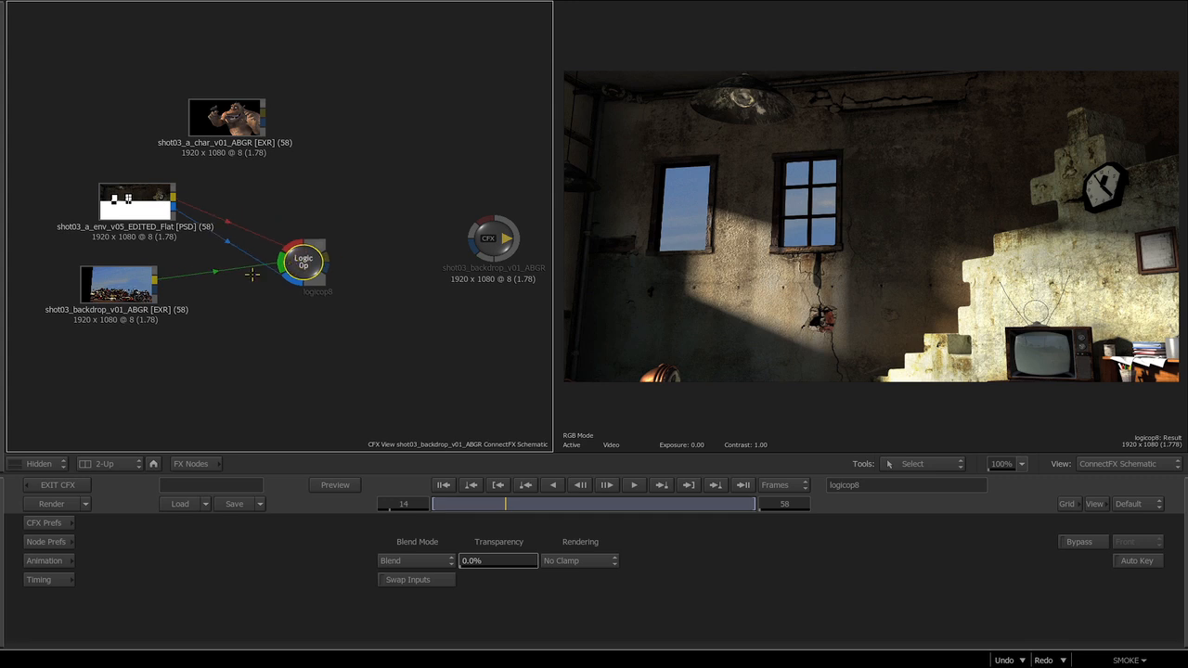
left_click(121, 296)
left_click(304, 264)
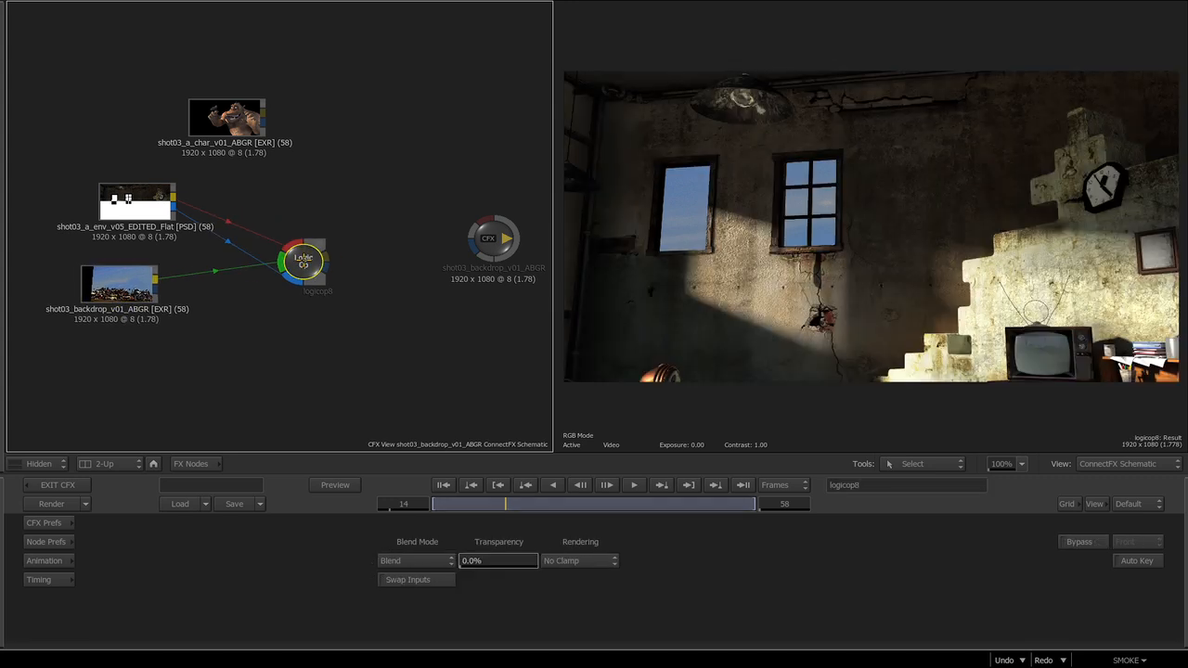
left_click_drag(305, 264, 280, 279)
Step: Add a second Logic Op taking the first Logic Op's result as back and the character clip's image and matte as front and matte
left_click(205, 468)
left_click_drag(575, 580, 377, 203)
left_click_drag(297, 265, 339, 199)
left_click_drag(265, 122, 365, 181)
left_click_drag(264, 126, 363, 213)
left_click(377, 202)
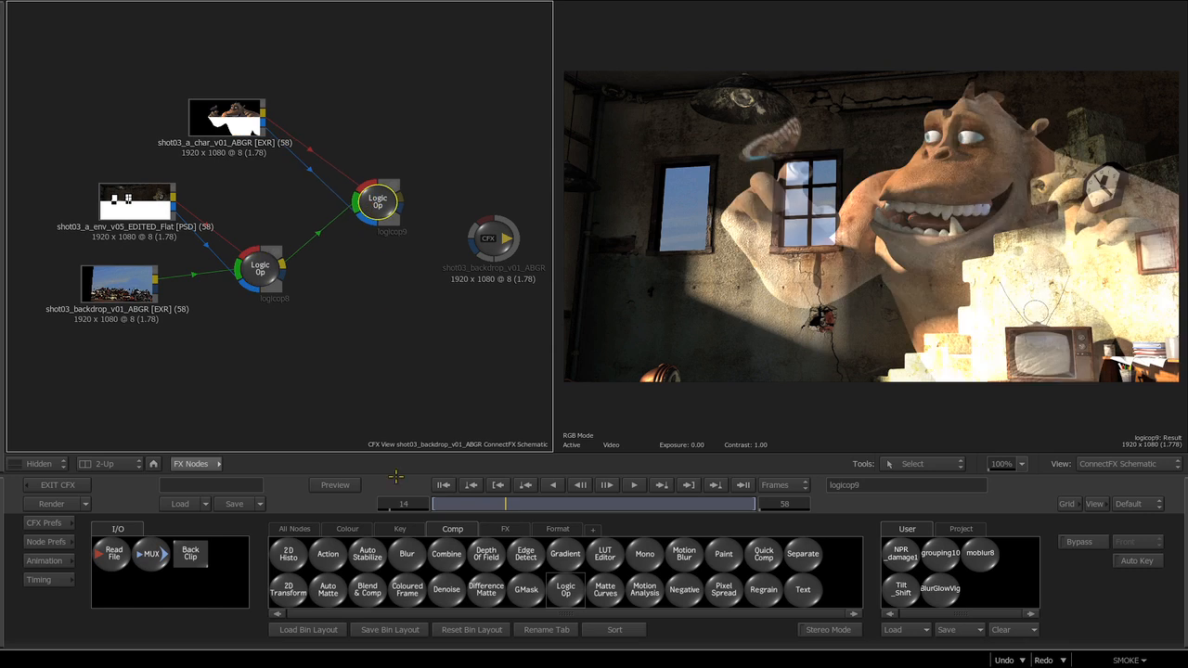
Step: Set the second Logic Op's blend mode to Blend and look through the other available modes
double_click(379, 209)
left_click(410, 556)
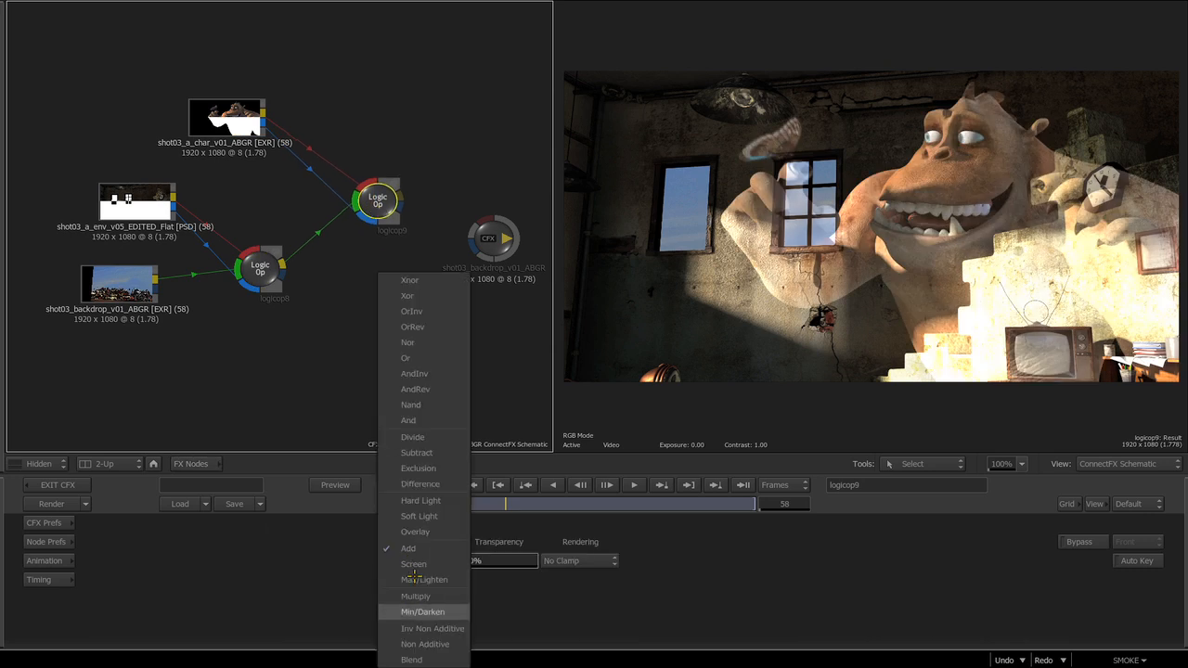
left_click(409, 644)
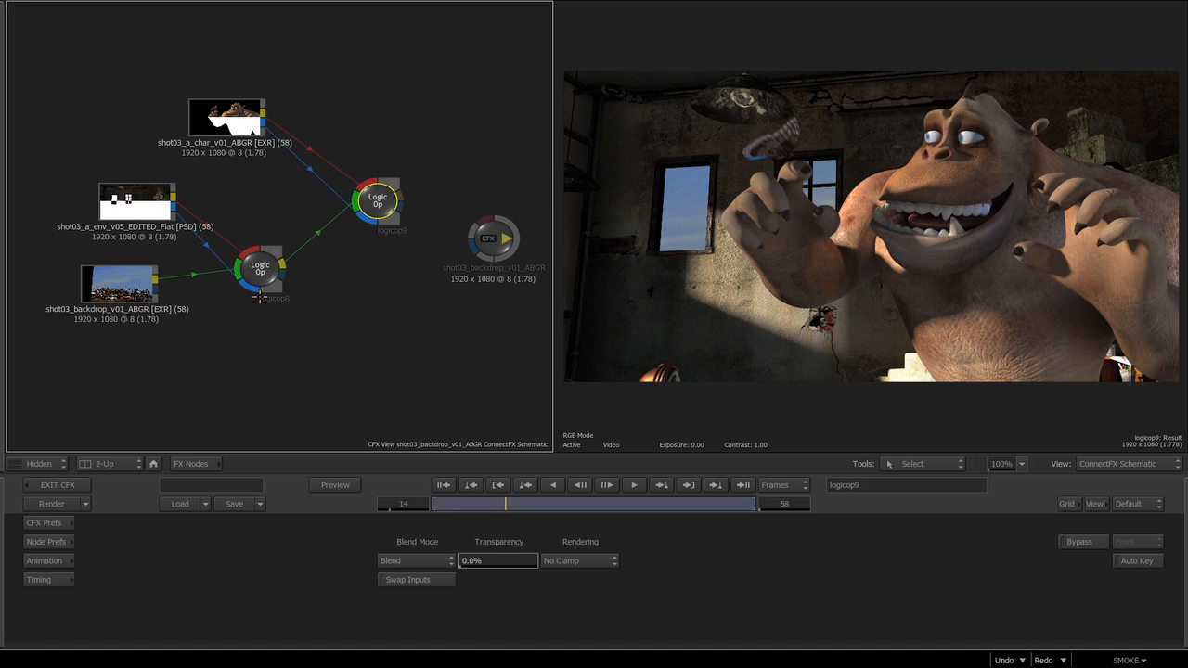
left_click(437, 557)
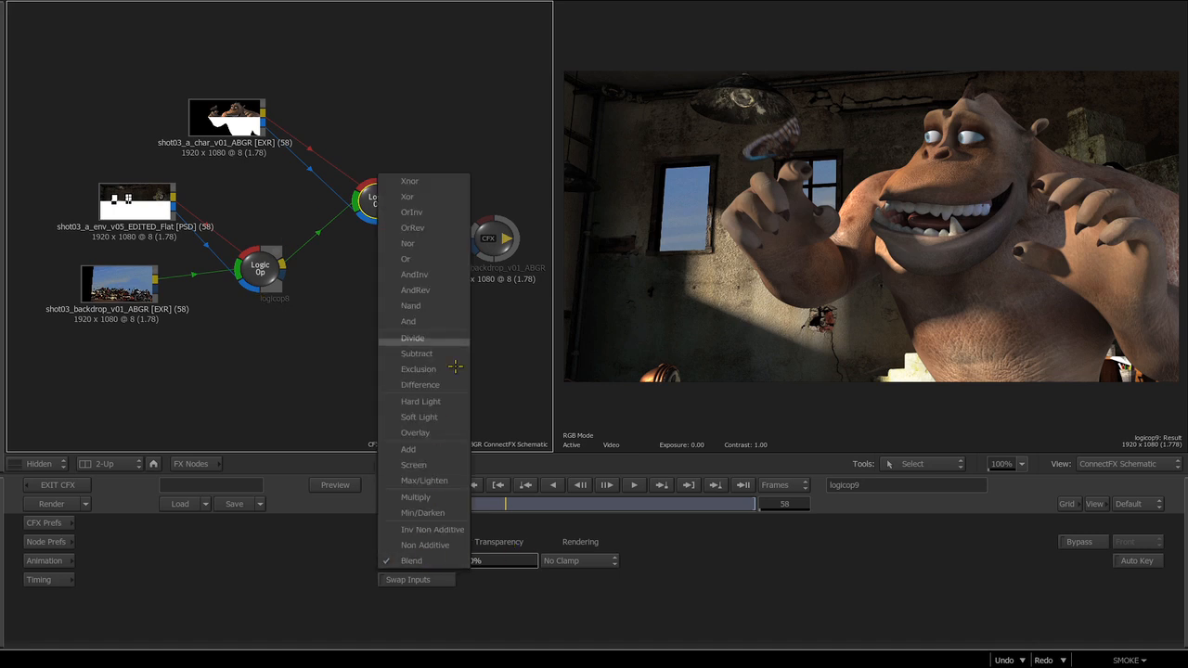
left_click(503, 418)
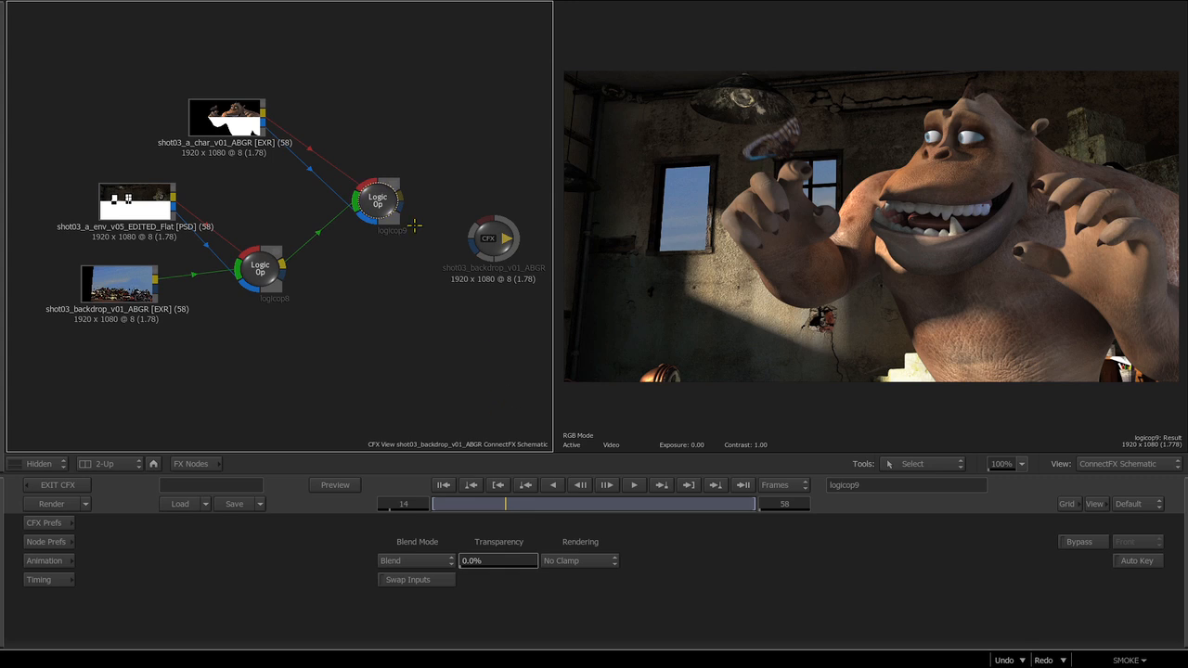
Step: Connect the second Logic Op to the ConnectFX output and move the three source clips farther away from the Logic Ops
left_click_drag(404, 197, 496, 242)
left_click_drag(236, 120, 145, 108)
left_click_drag(132, 273, 106, 291)
left_click_drag(260, 263, 252, 265)
left_click_drag(124, 111, 102, 108)
left_click_drag(152, 192, 93, 206)
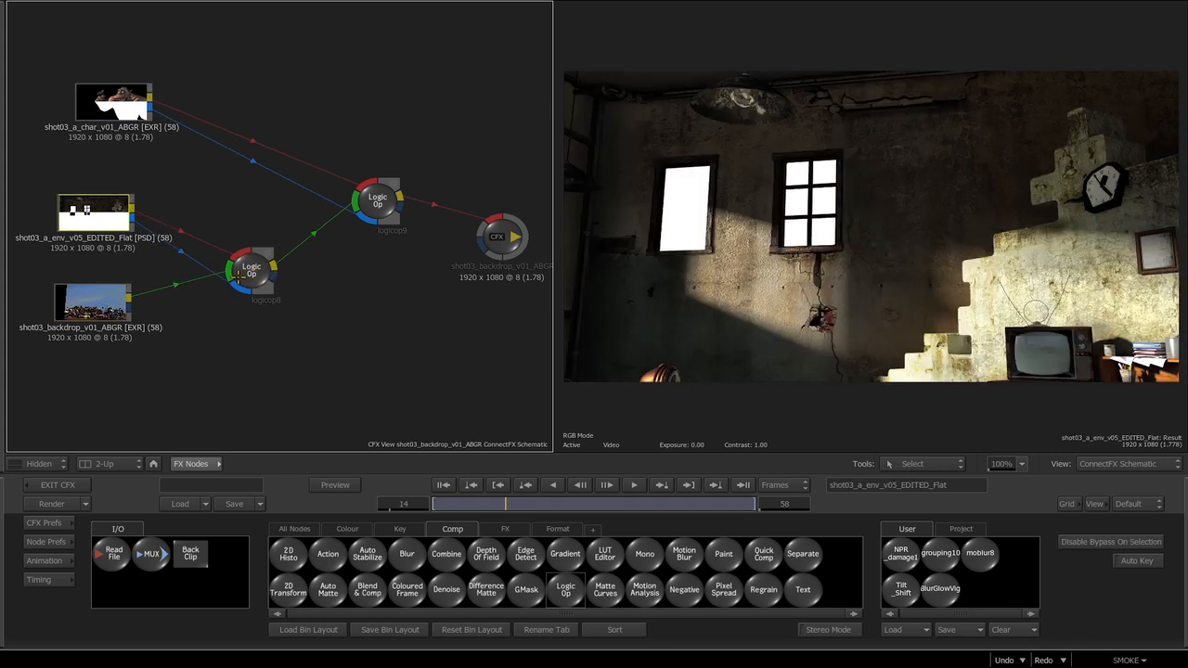
Step: View the results of both Logic Ops and move the two nodes closer to the source clips
left_click(251, 269)
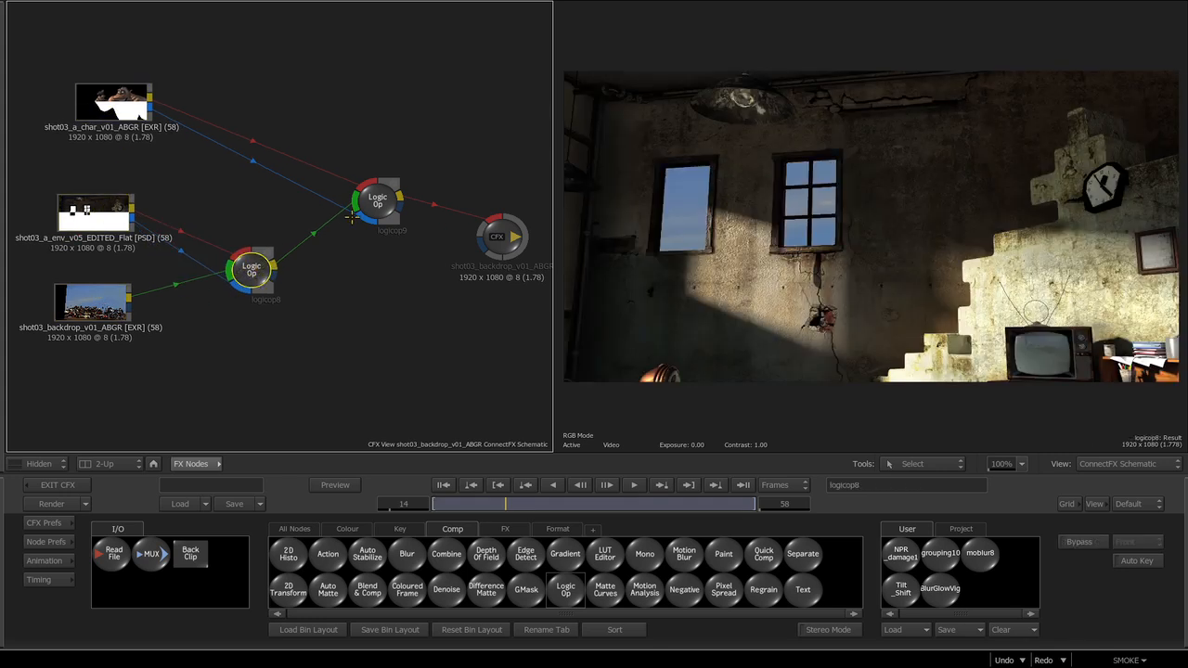
left_click(377, 199)
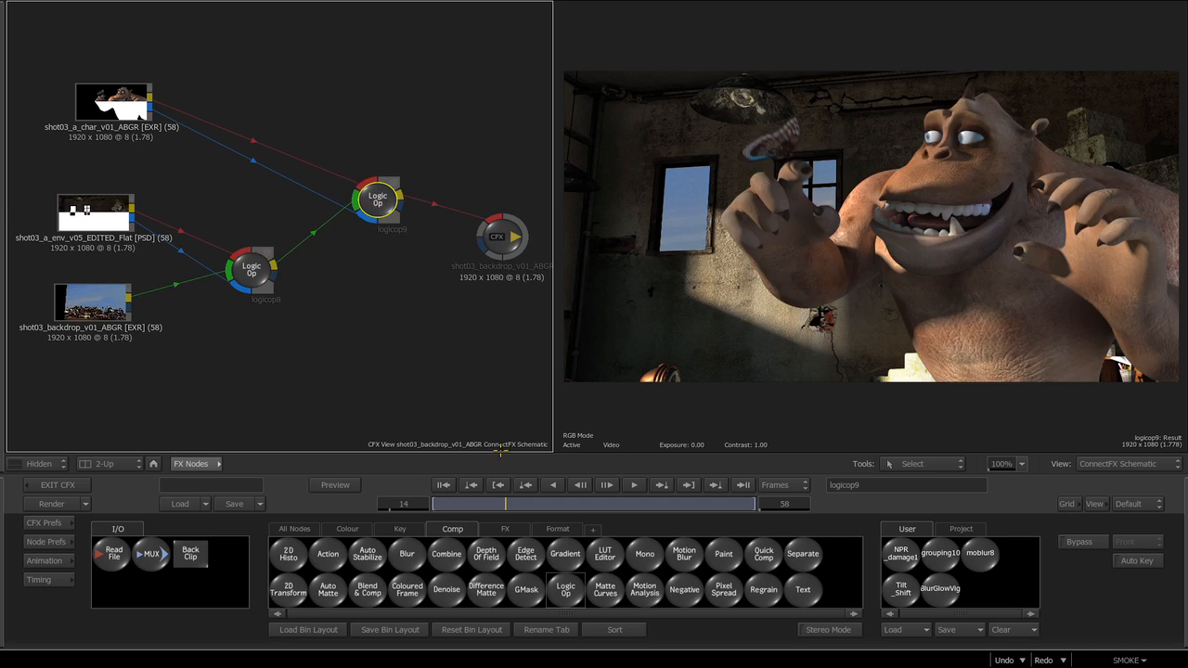
left_click_drag(377, 200, 320, 181)
left_click_drag(251, 269, 202, 266)
left_click_drag(306, 191, 271, 186)
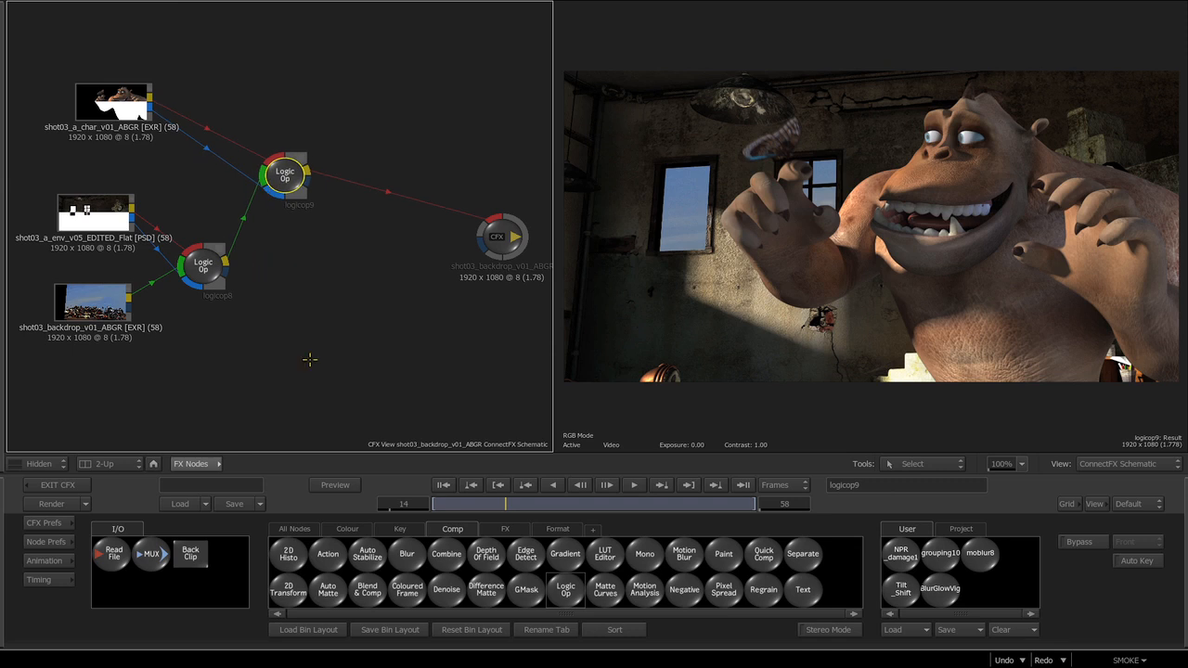
left_click_drag(287, 178, 279, 189)
left_click(202, 267)
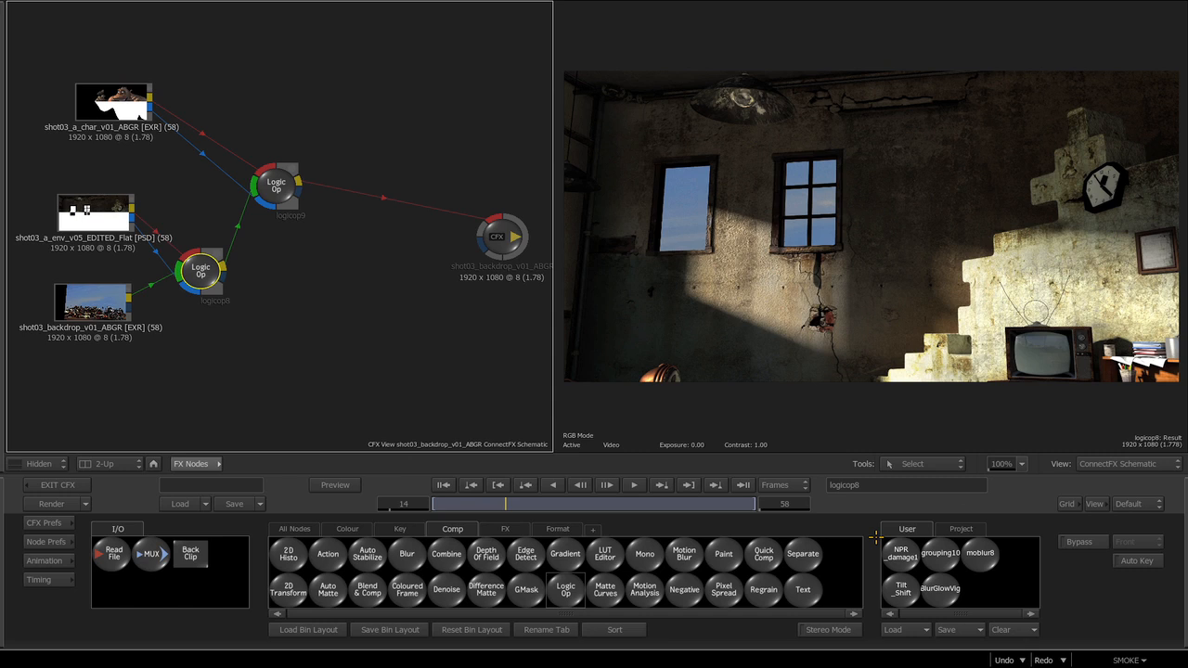
left_click(970, 553)
left_click_drag(988, 562, 402, 665)
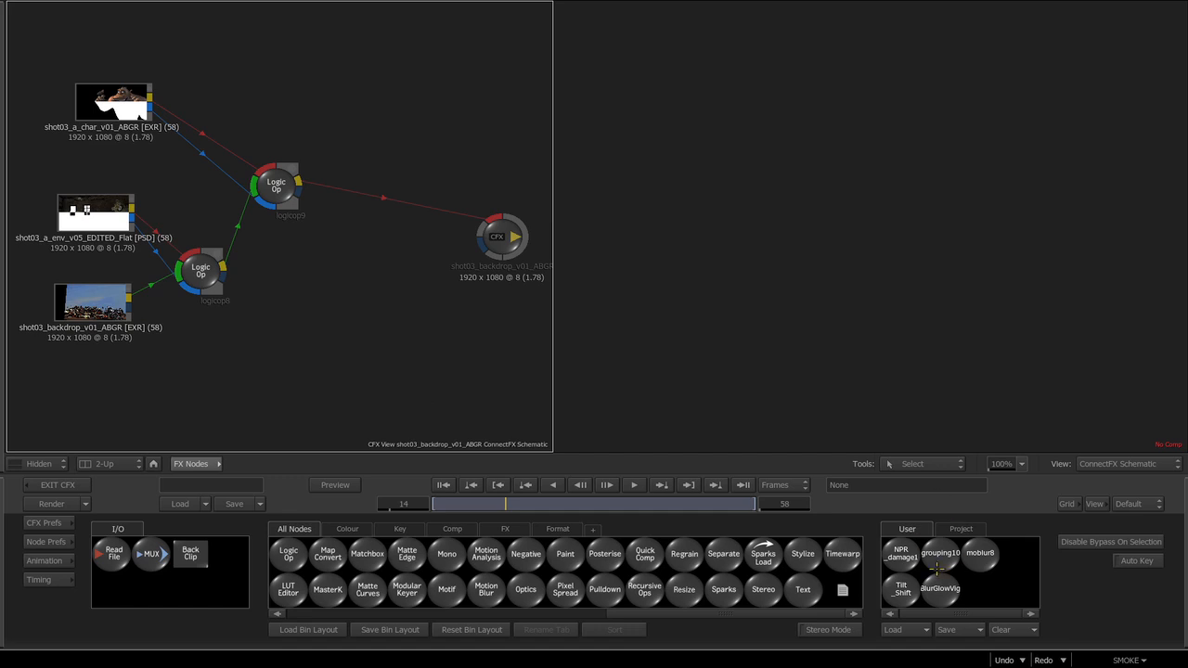
left_click(981, 557)
left_click(936, 590)
left_click(980, 554)
Step: Filter the node bin to names starting with M, and add a Motion Analysis node and a Motion Blur node below the Logic Ops
left_click_drag(272, 191, 260, 199)
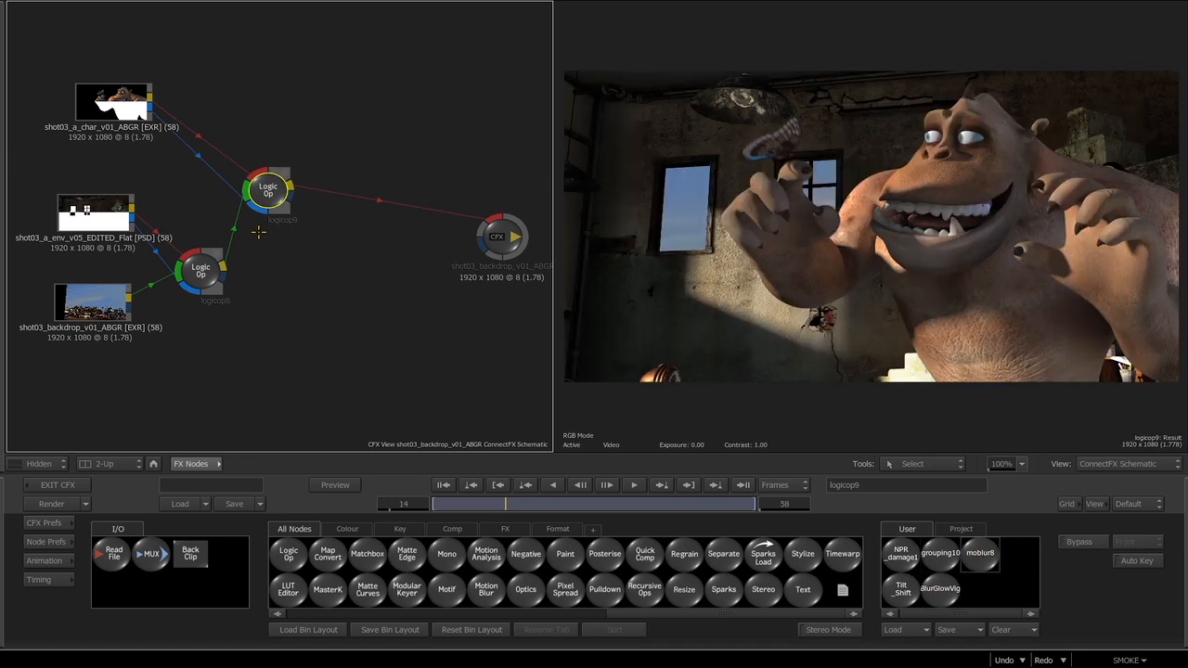
left_click(455, 557)
key("m")
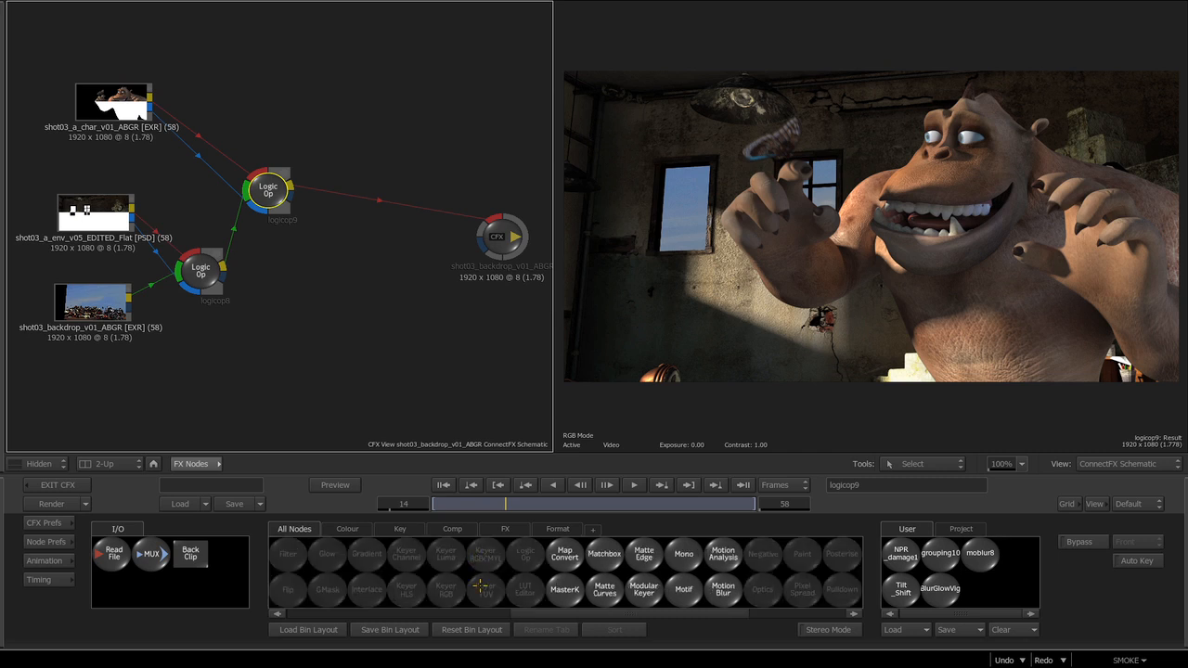
left_click_drag(722, 554, 378, 353)
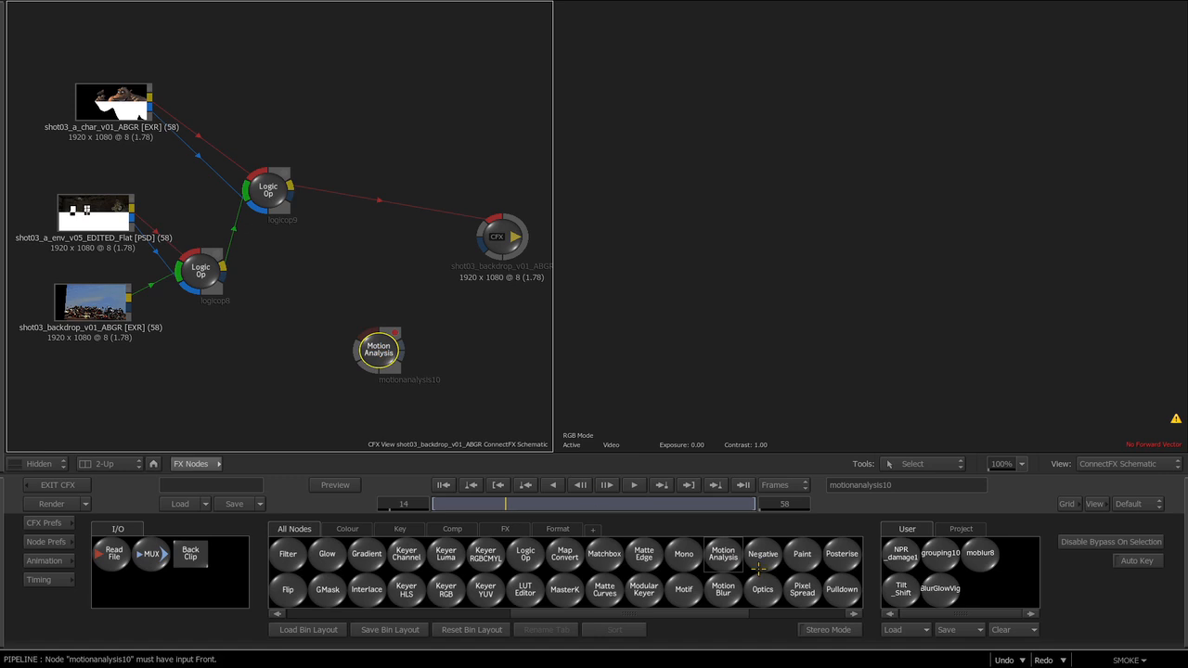
left_click_drag(724, 594, 464, 337)
left_click_drag(381, 351, 360, 348)
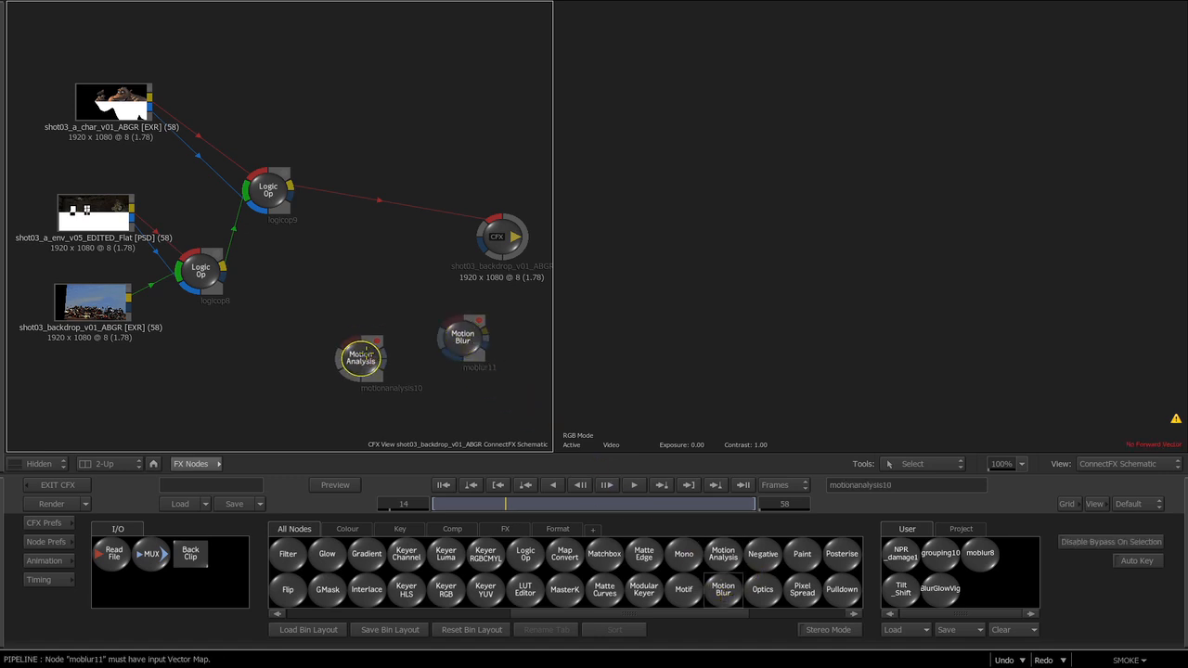
Step: Go to frame 35 and connect the second Logic Op's result to the Motion Analysis node to view its forward vectors
left_click_drag(461, 346, 362, 334)
left_click(283, 186)
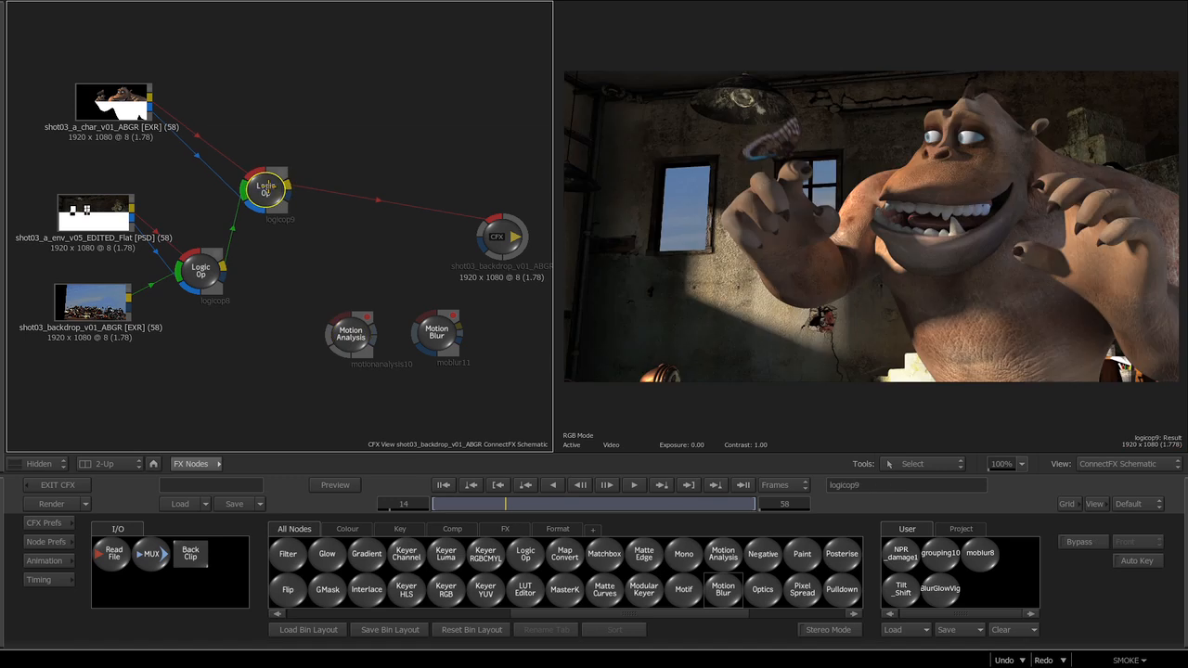
left_click_drag(516, 503, 625, 504)
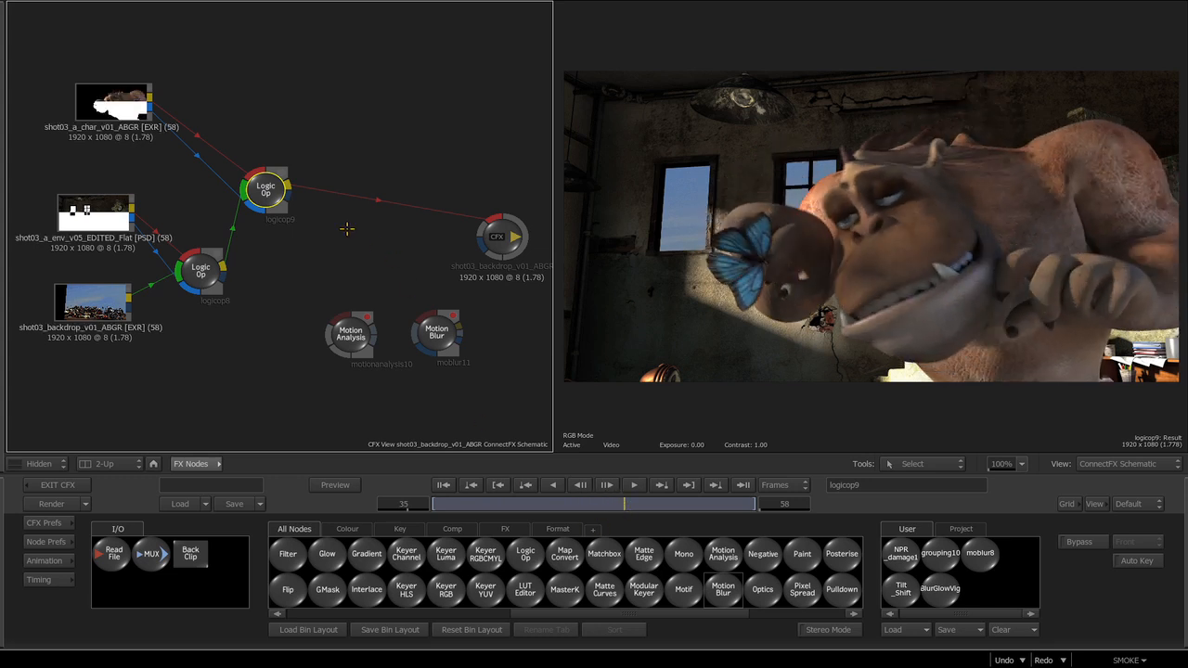
left_click_drag(288, 183, 333, 333)
left_click(351, 337)
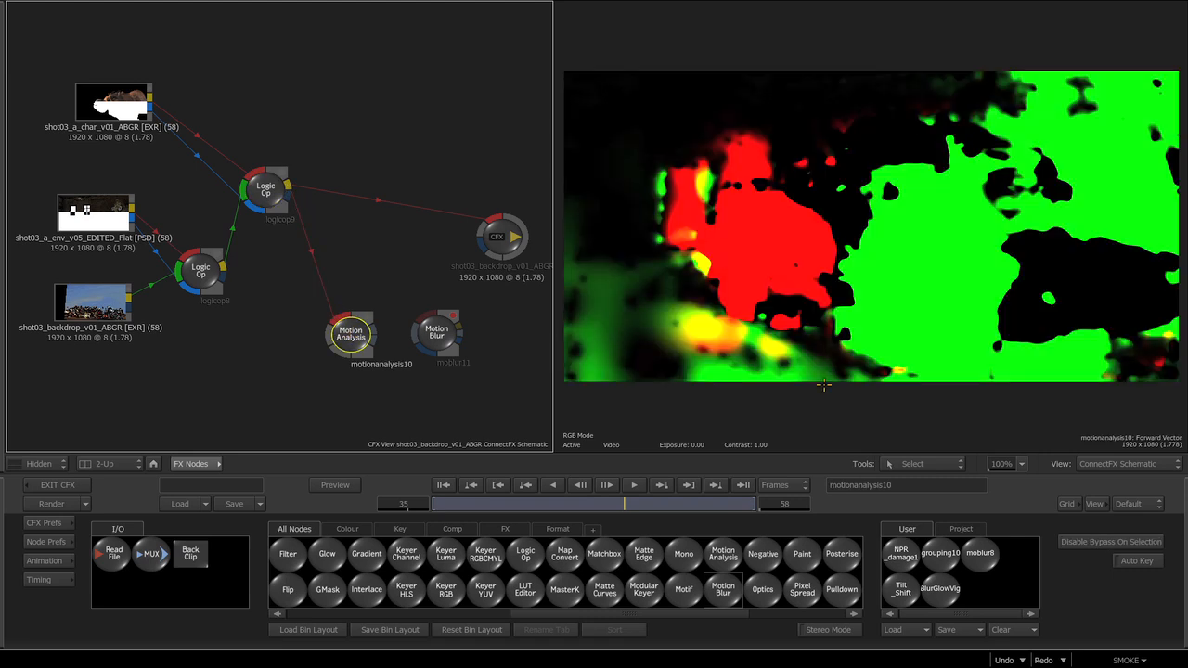
Step: Try the Motion Analysis node at Use Full Resolution, and return it to Use 1/4 Resolution
double_click(357, 330)
left_click(438, 563)
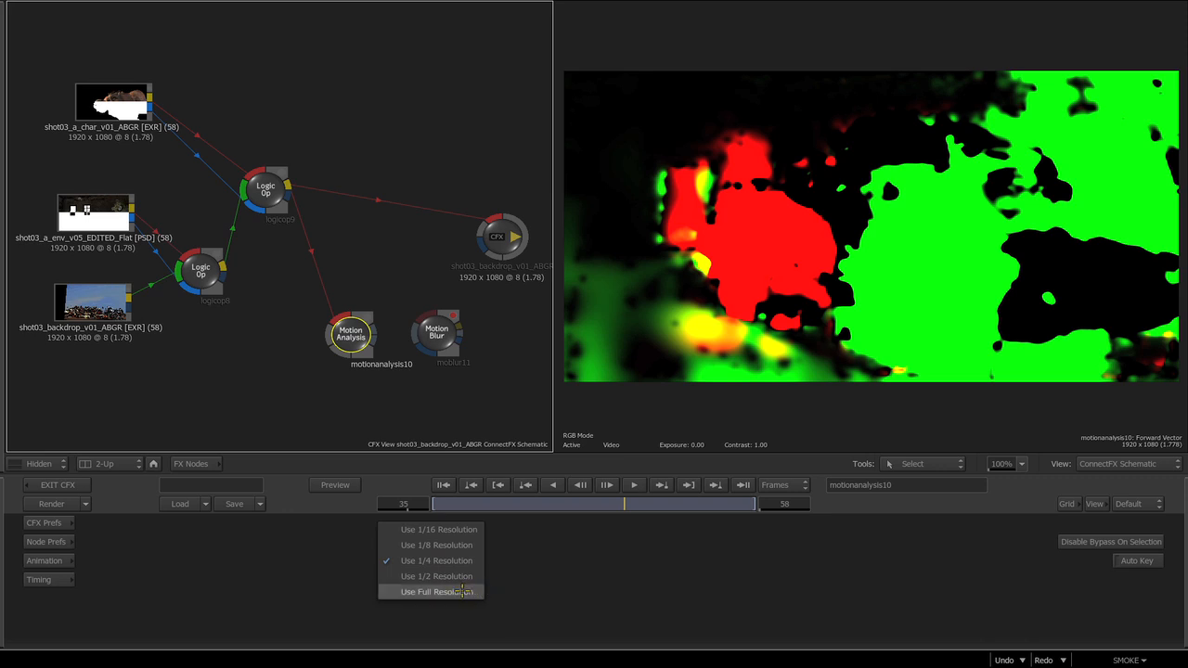
left_click(426, 591)
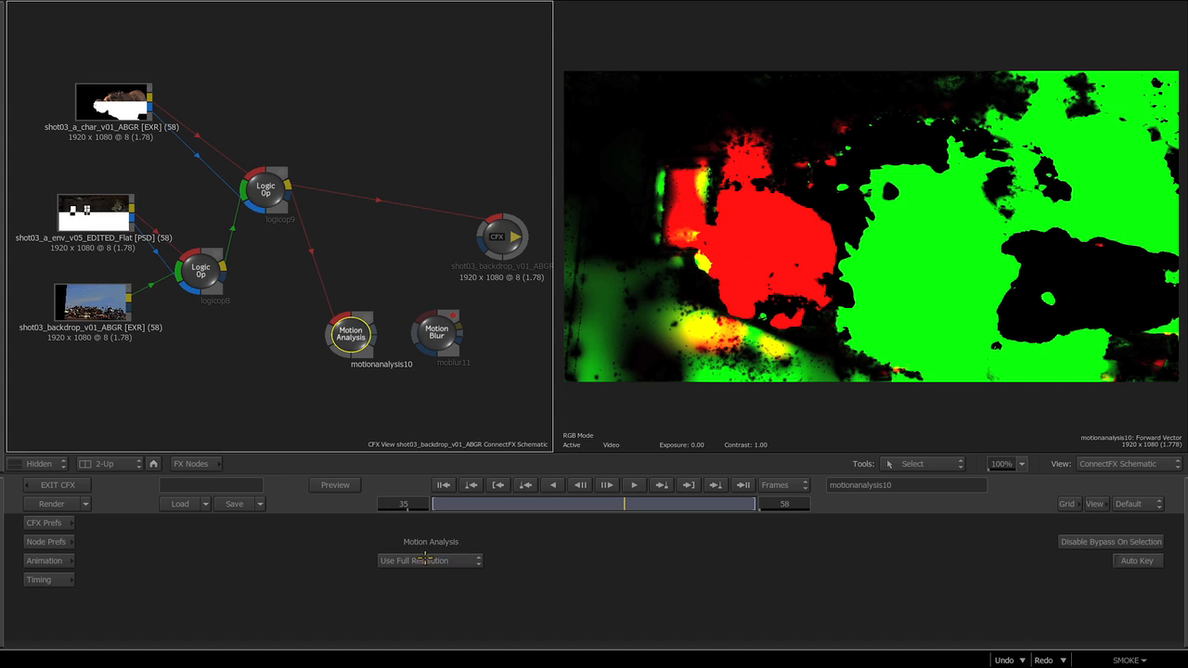
left_click(415, 560)
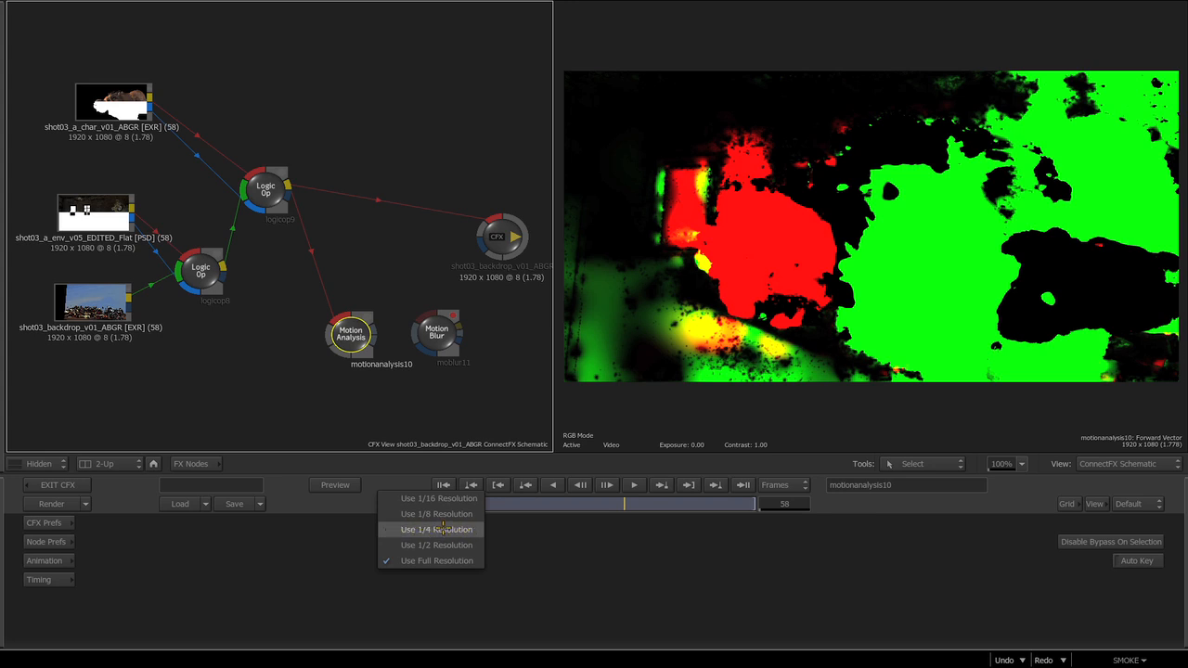
left_click(441, 529)
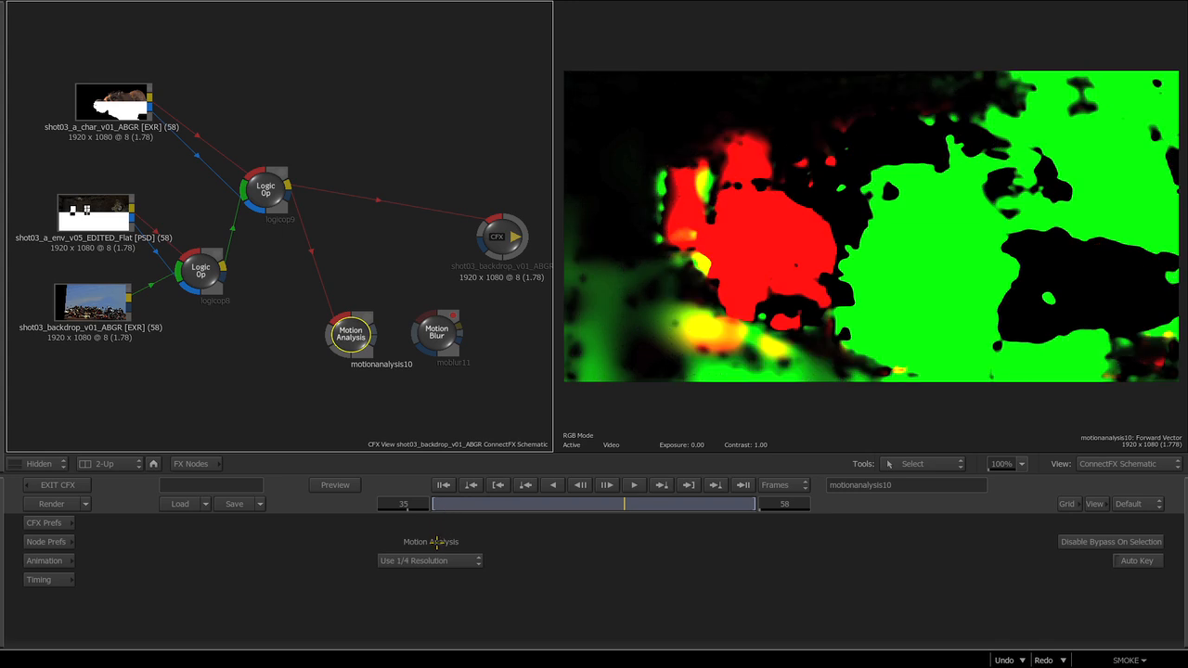
left_click(446, 559)
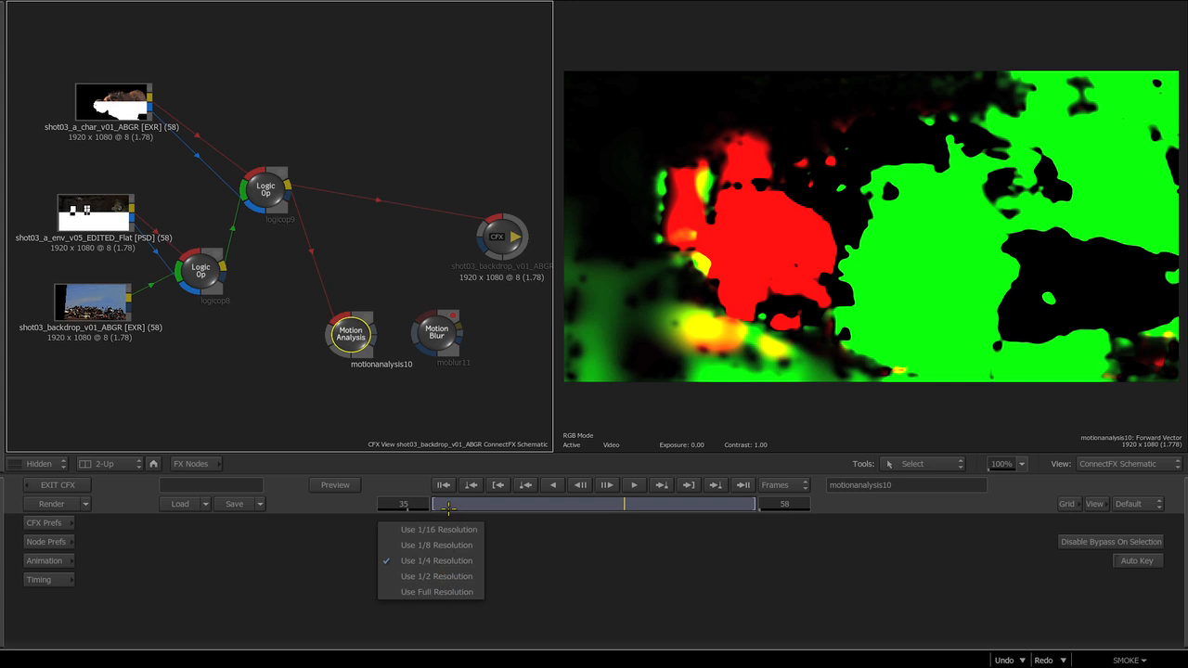
left_click(436, 560)
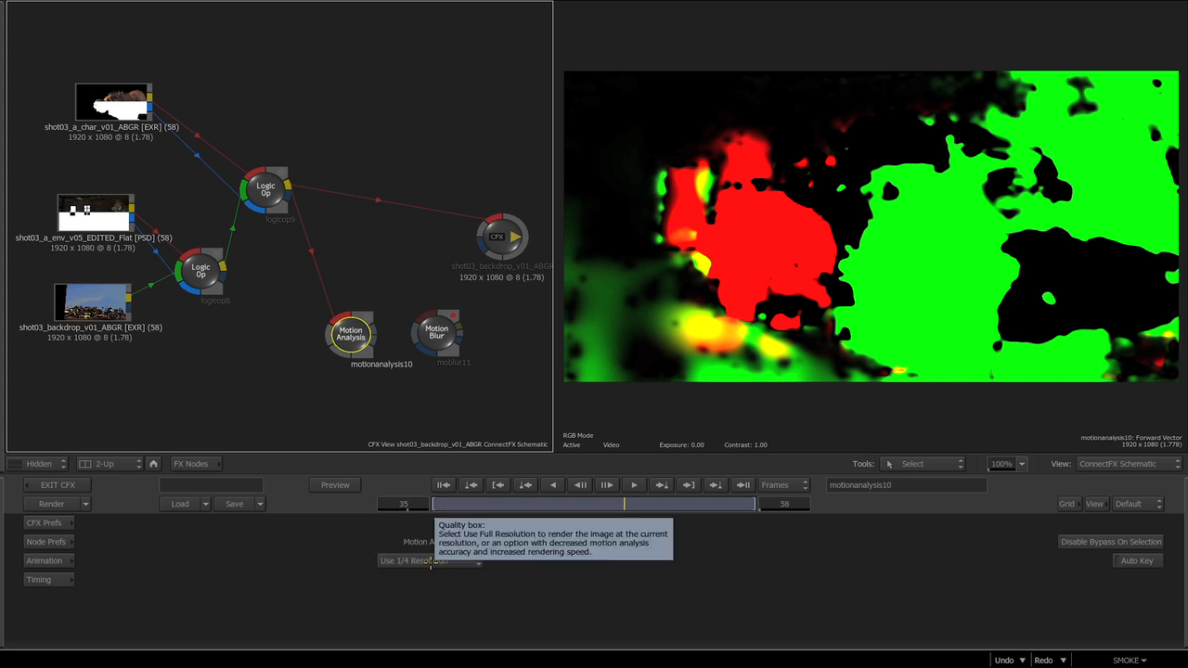
Step: Feed the Motion Analysis vectors and the second Logic Op's result into the Motion Blur node, and view its result
left_click_drag(351, 337, 341, 346)
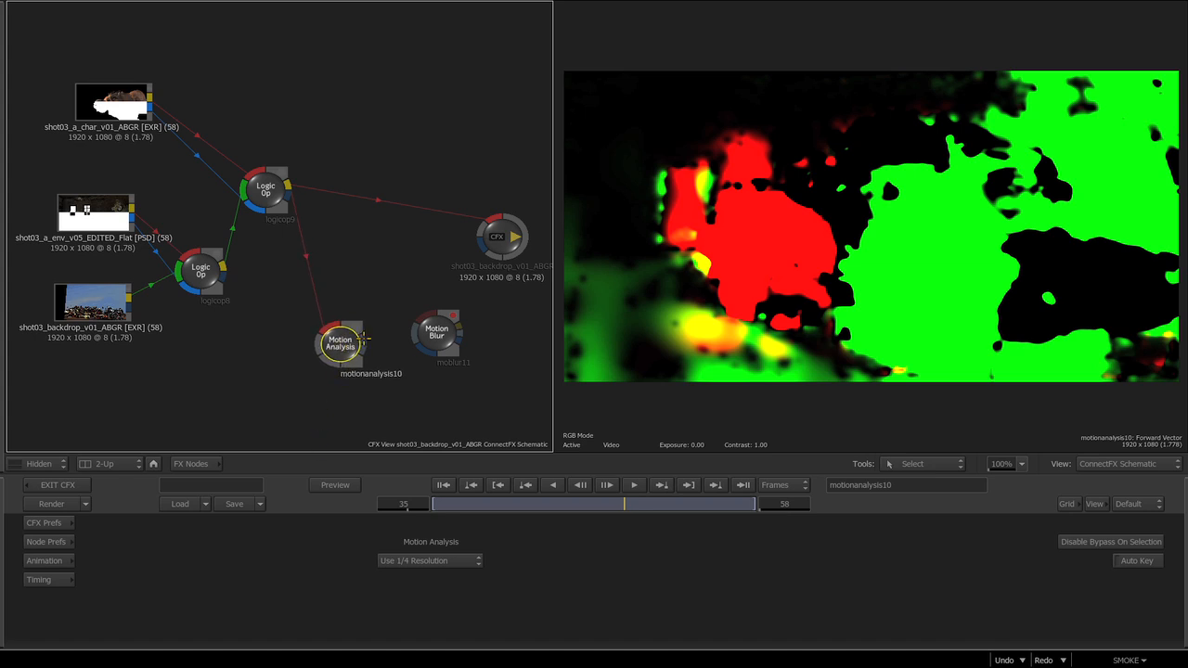
left_click_drag(376, 332, 418, 334)
left_click(437, 334)
left_click(343, 344)
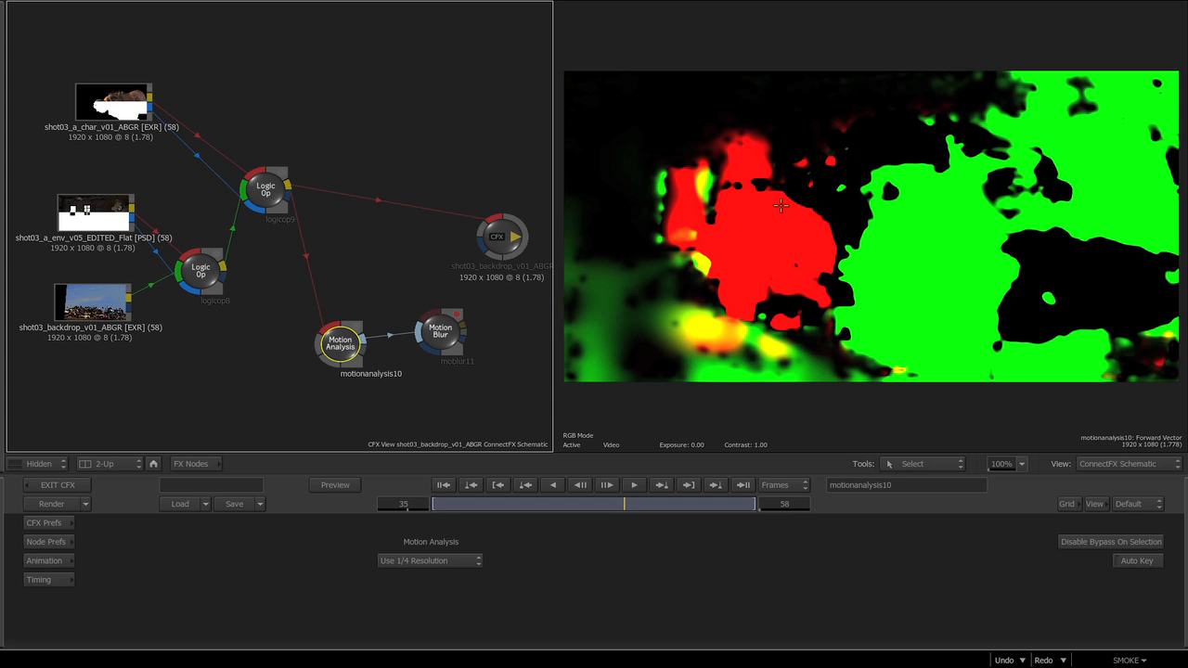
left_click_drag(288, 184, 448, 339)
left_click_drag(340, 348, 340, 347)
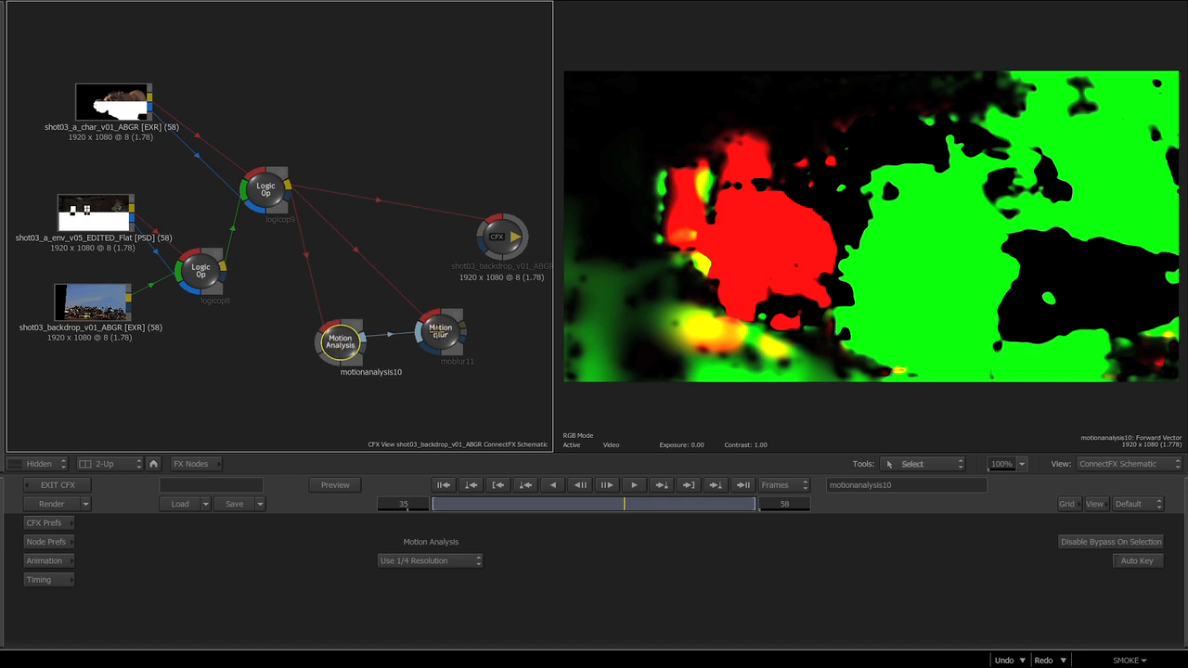
left_click(440, 333)
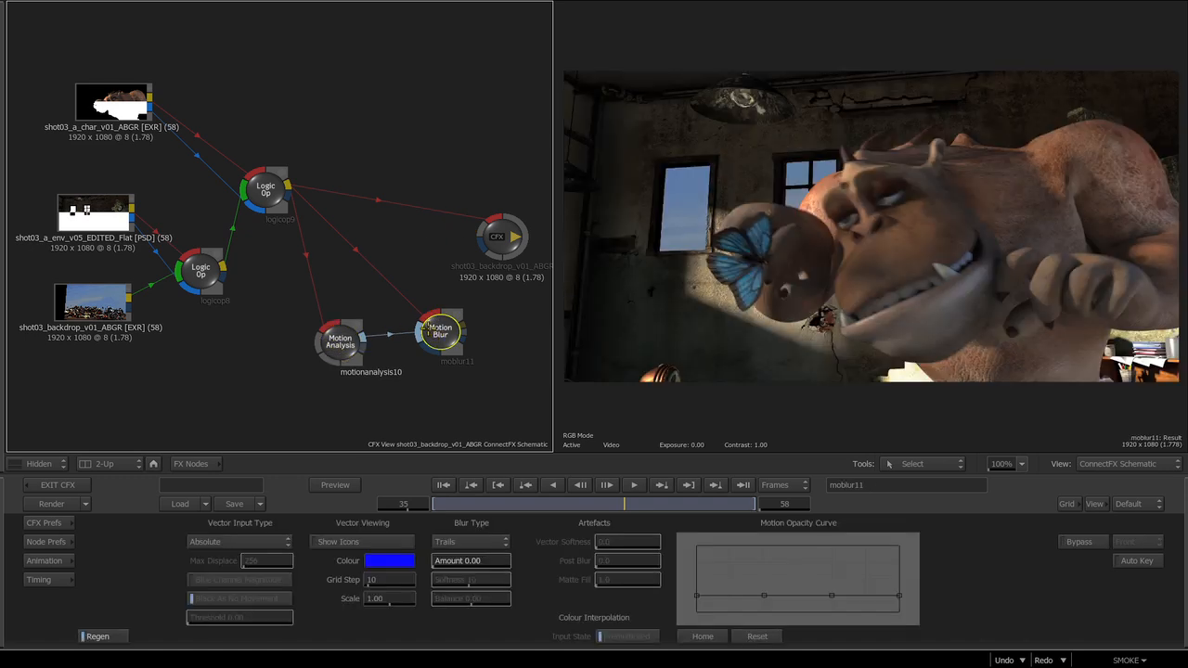
Step: Connect Motion Blur to the ConnectFX output and set its blur type to Samples with an amount of 1.00
left_click_drag(464, 324, 493, 217)
left_click(437, 541)
left_click(460, 562)
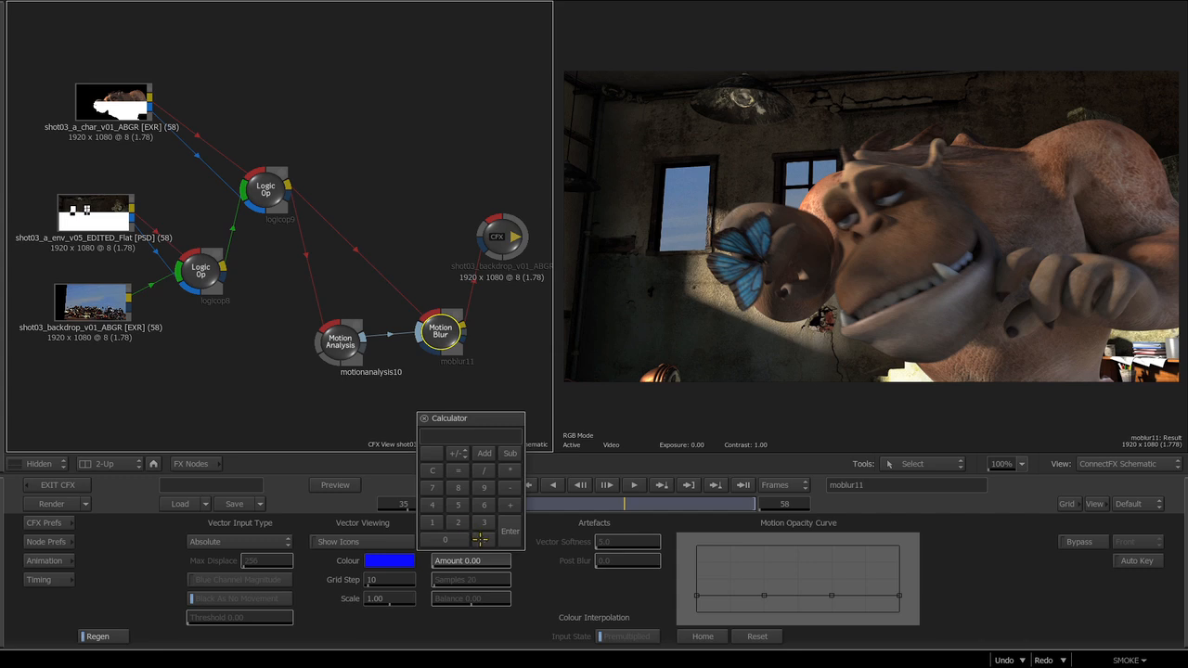
left_click(432, 523)
left_click(509, 531)
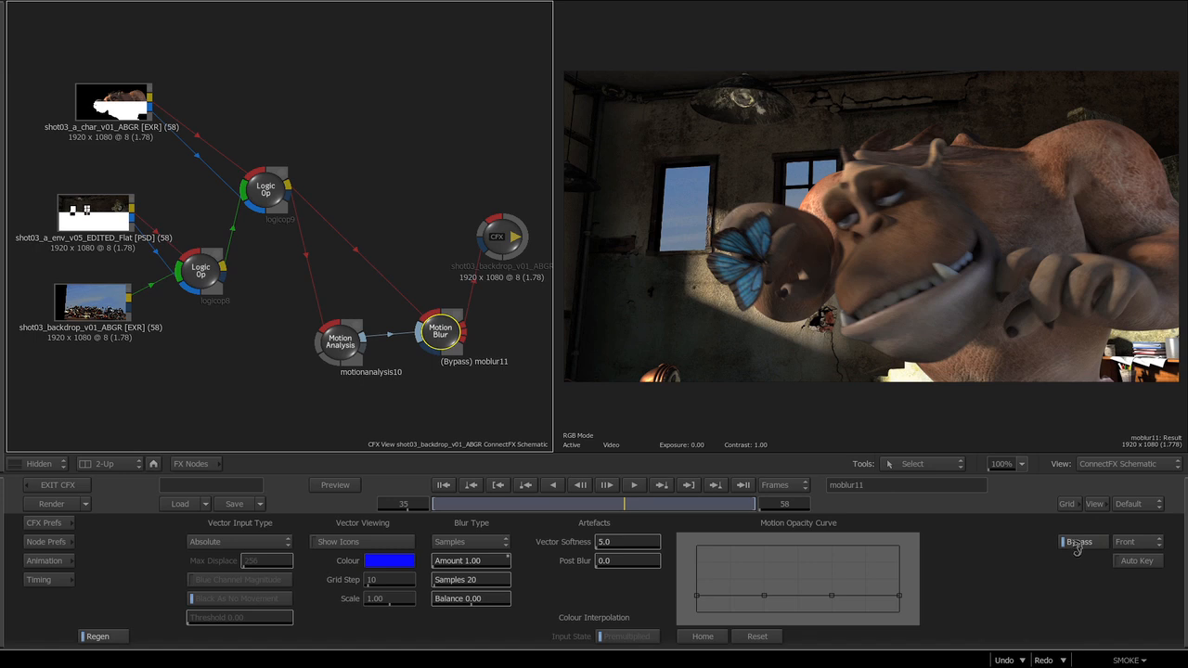
Step: Toggle the Motion Blur node's bypass to compare the shot with and without blur
left_click(1076, 544)
left_click(1085, 546)
left_click(1086, 544)
left_click(1086, 546)
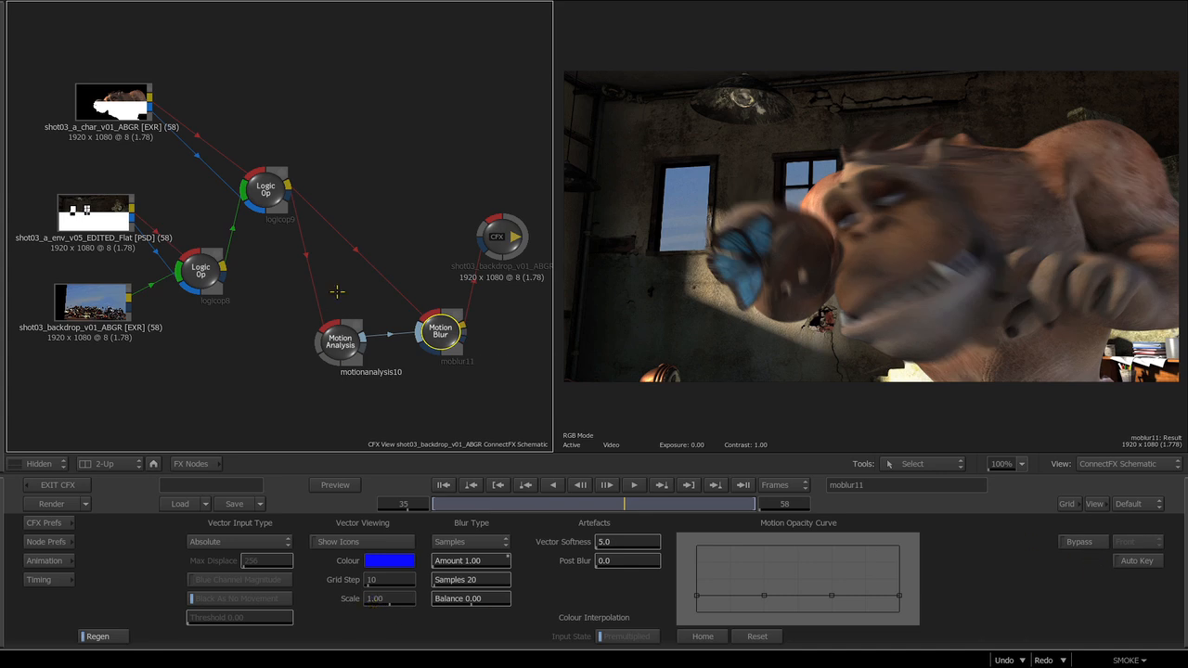
Step: Move the Motion Analysis and Motion Blur nodes lower in the schematic, farther away from the second Logic Op
left_click_drag(434, 333, 435, 344)
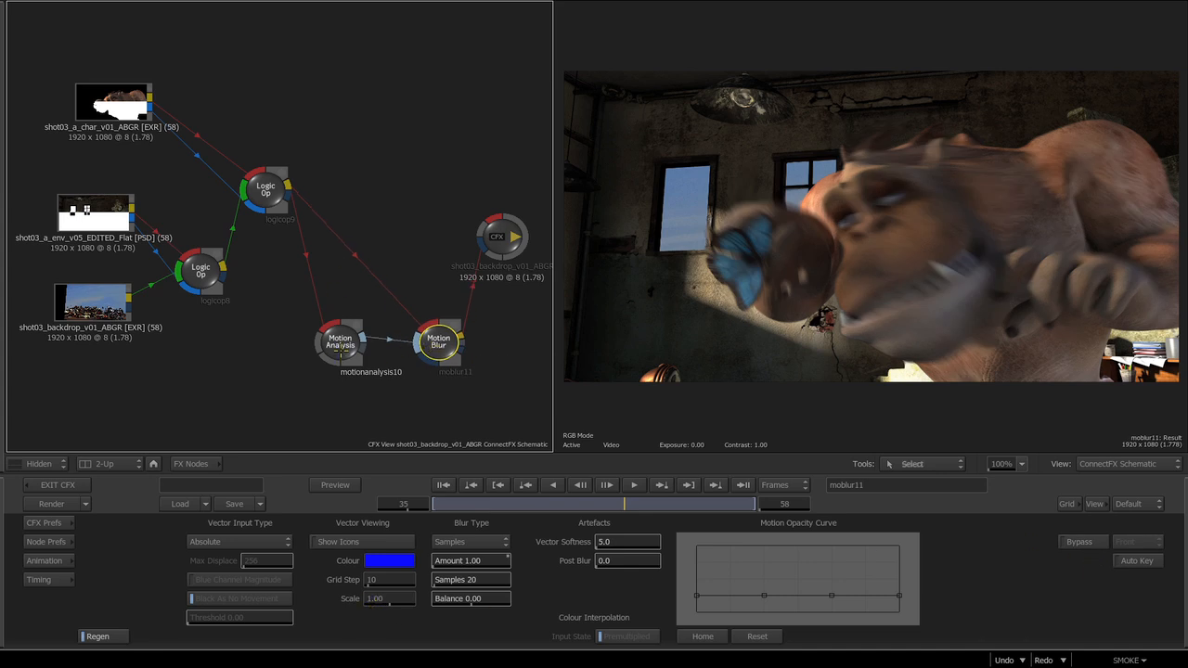
left_click_drag(342, 352, 346, 367)
left_click_drag(445, 342, 430, 352)
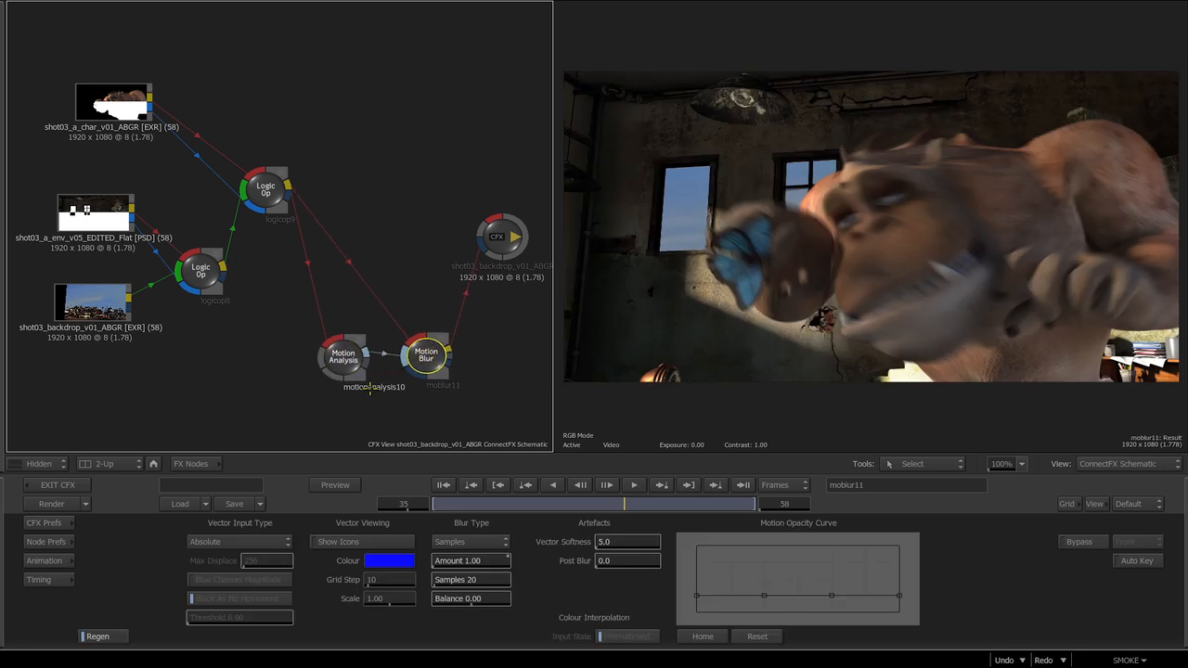
left_click(191, 463)
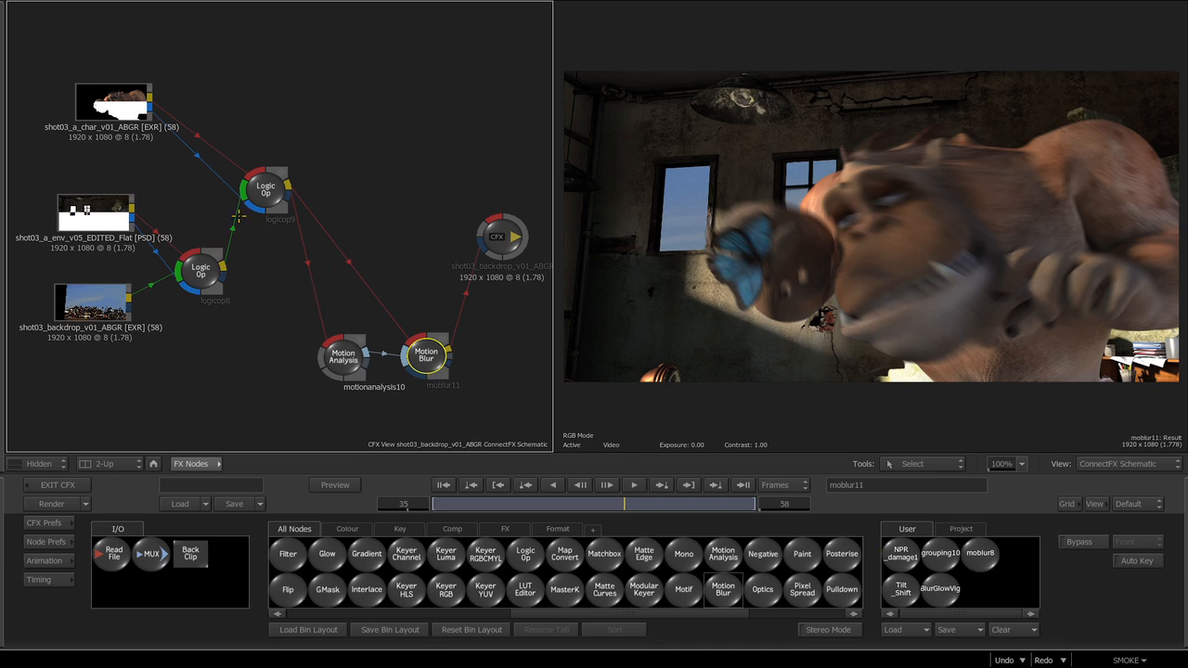
left_click_drag(270, 190, 263, 197)
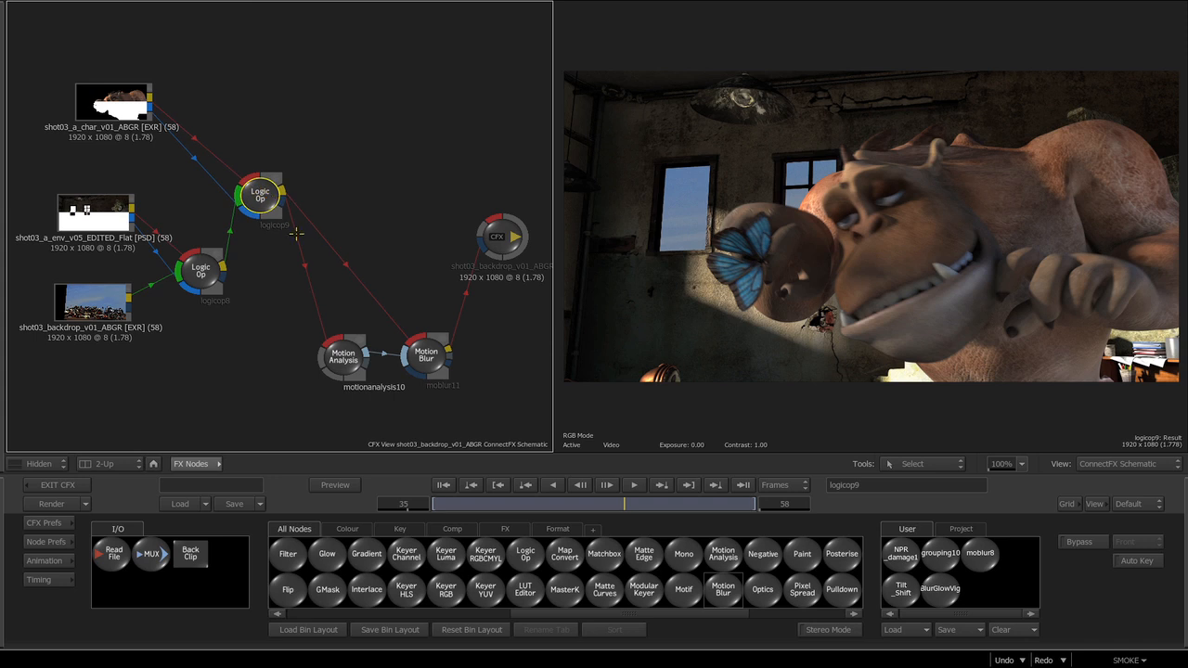
left_click_drag(356, 354, 403, 346)
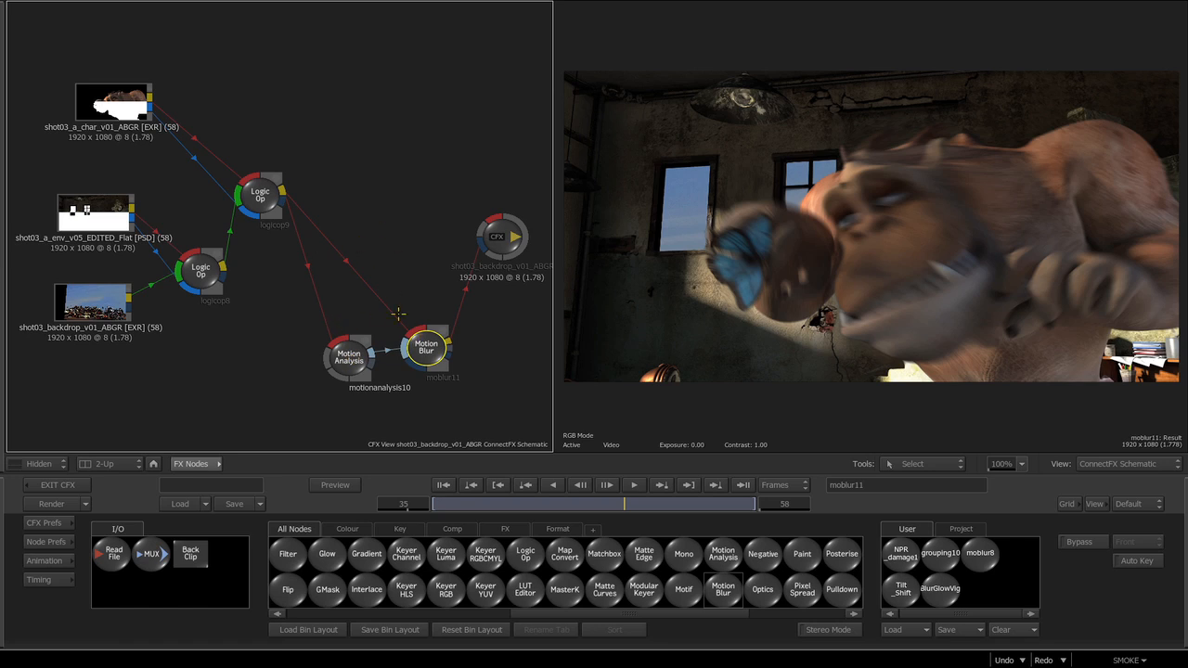
mouse_move(417, 348)
left_mouse_down()
mouse_move(355, 363)
mouse_move(425, 370)
left_mouse_up()
left_click_drag(350, 364, 361, 368)
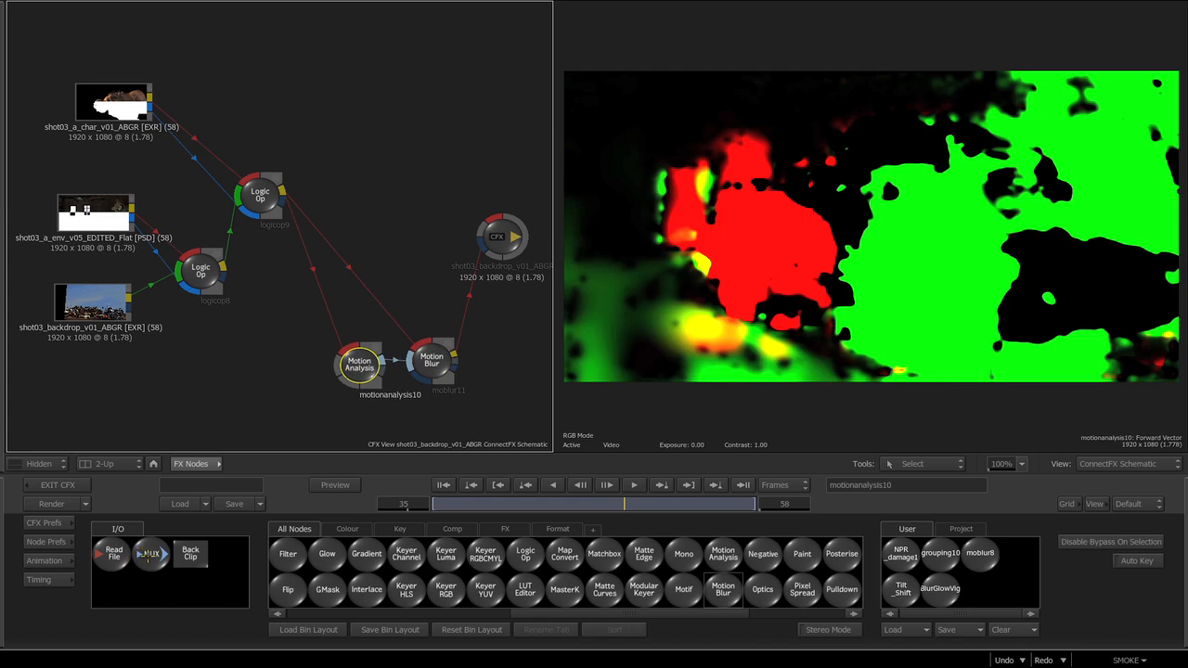
Step: Add a MUX node and route the second Logic Op's result through it into Motion Analysis and Motion Blur
left_click_drag(150, 554, 231, 362)
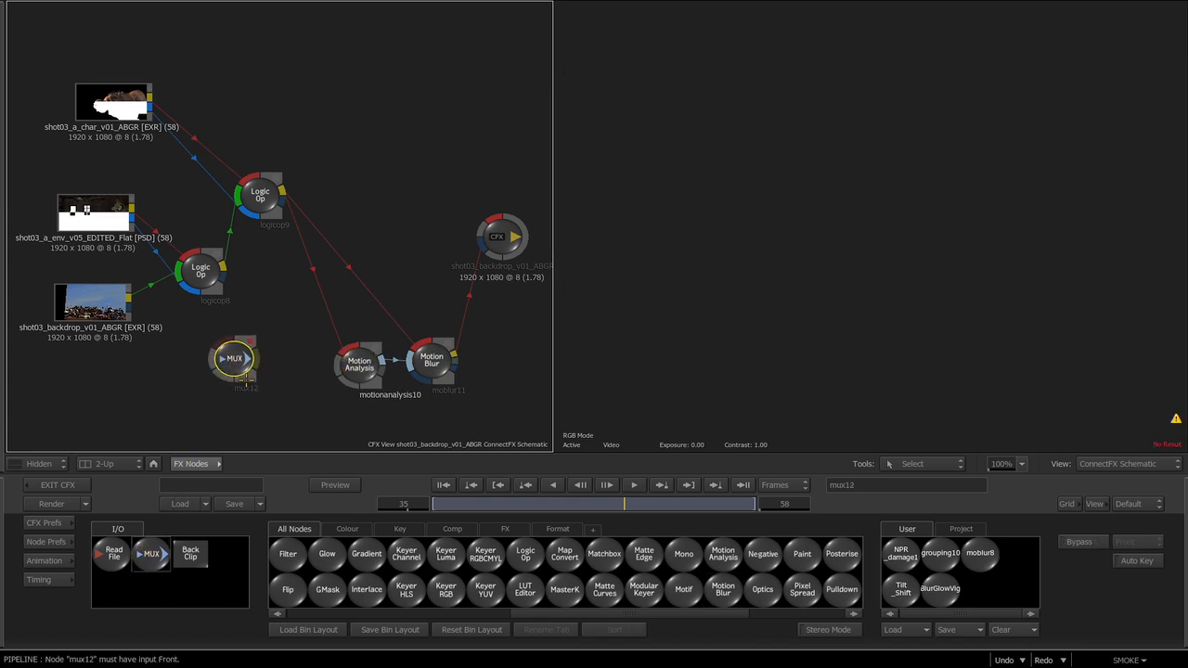
left_click(234, 361)
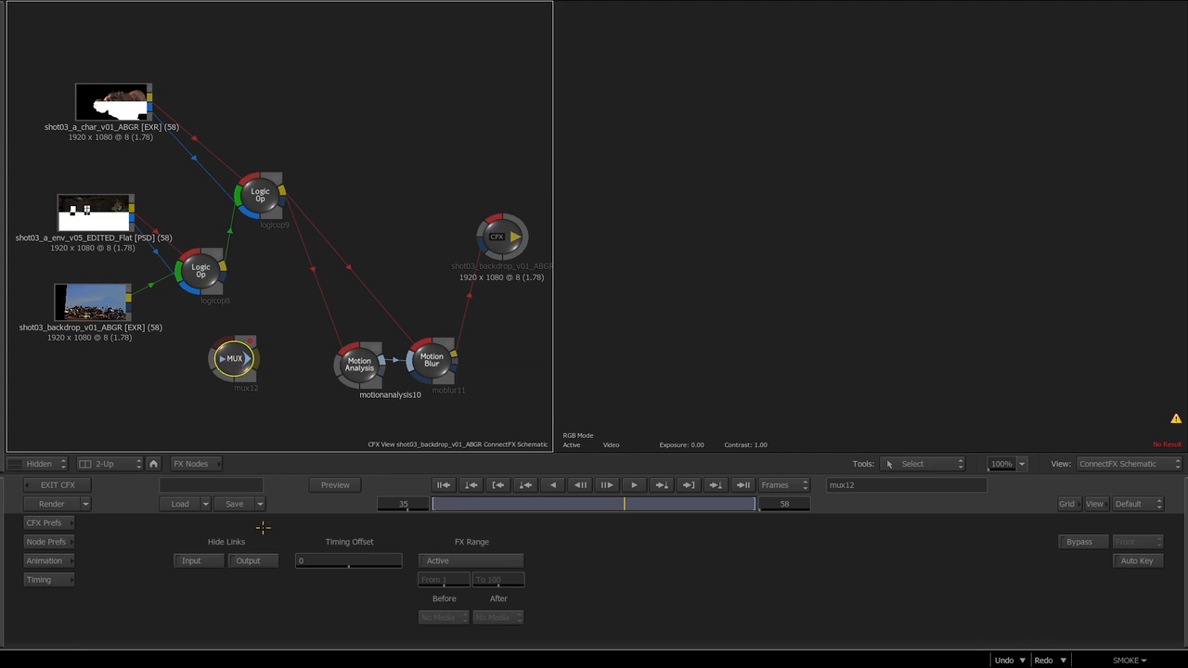
left_click_drag(255, 358, 364, 232)
left_click_drag(289, 189, 341, 209)
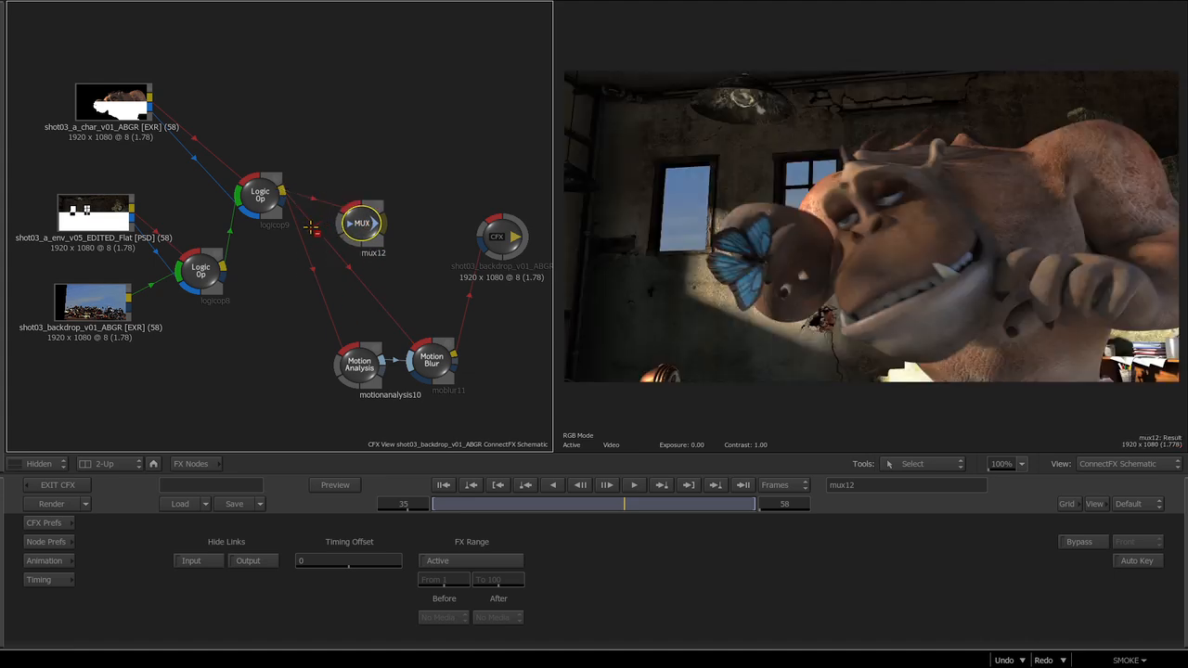
left_click_drag(286, 252, 282, 260)
mouse_move(367, 228)
left_mouse_down()
mouse_move(333, 290)
mouse_move(358, 291)
mouse_move(415, 345)
left_mouse_up()
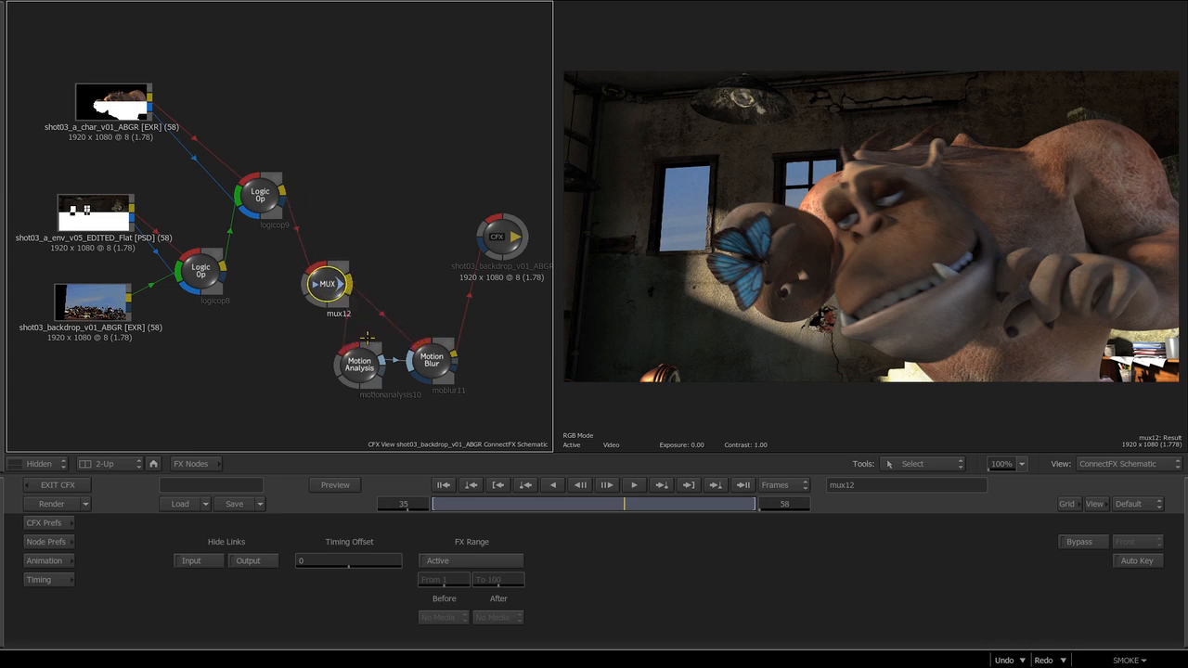
Step: Arrange the MUX, Motion Analysis and Motion Blur nodes as a compact cluster below the Logic Ops
left_click_drag(327, 284, 316, 302)
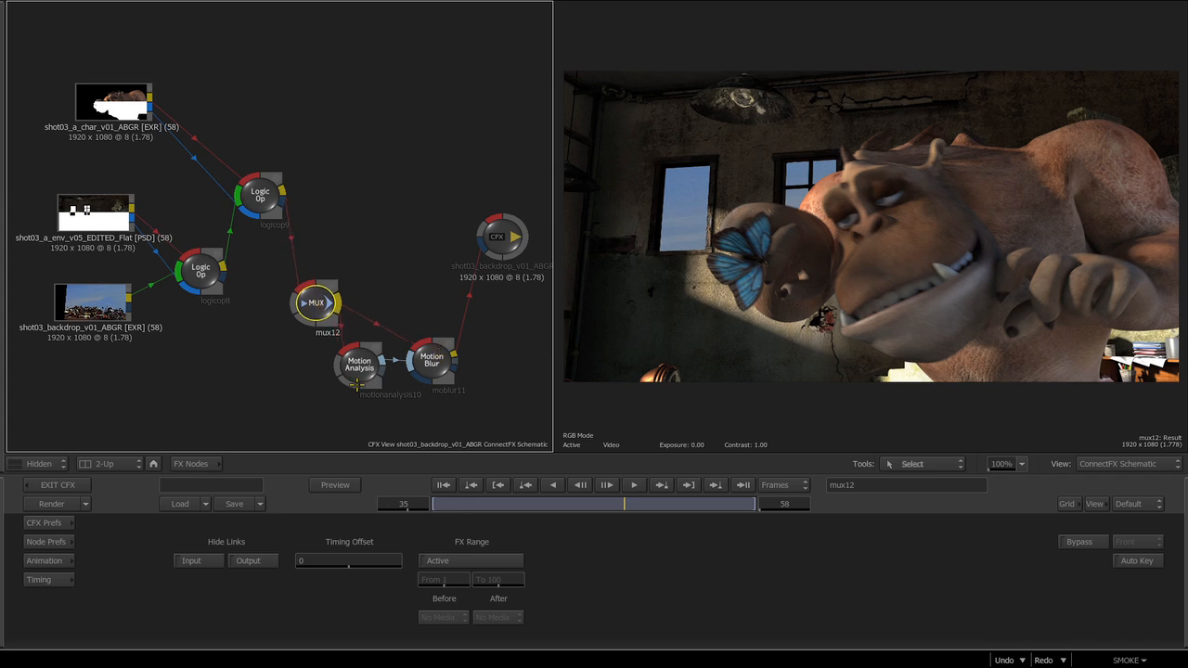
left_click_drag(359, 368, 360, 393)
left_click_drag(315, 303, 306, 316)
left_click_drag(432, 360, 433, 361)
left_click_drag(306, 315, 304, 312)
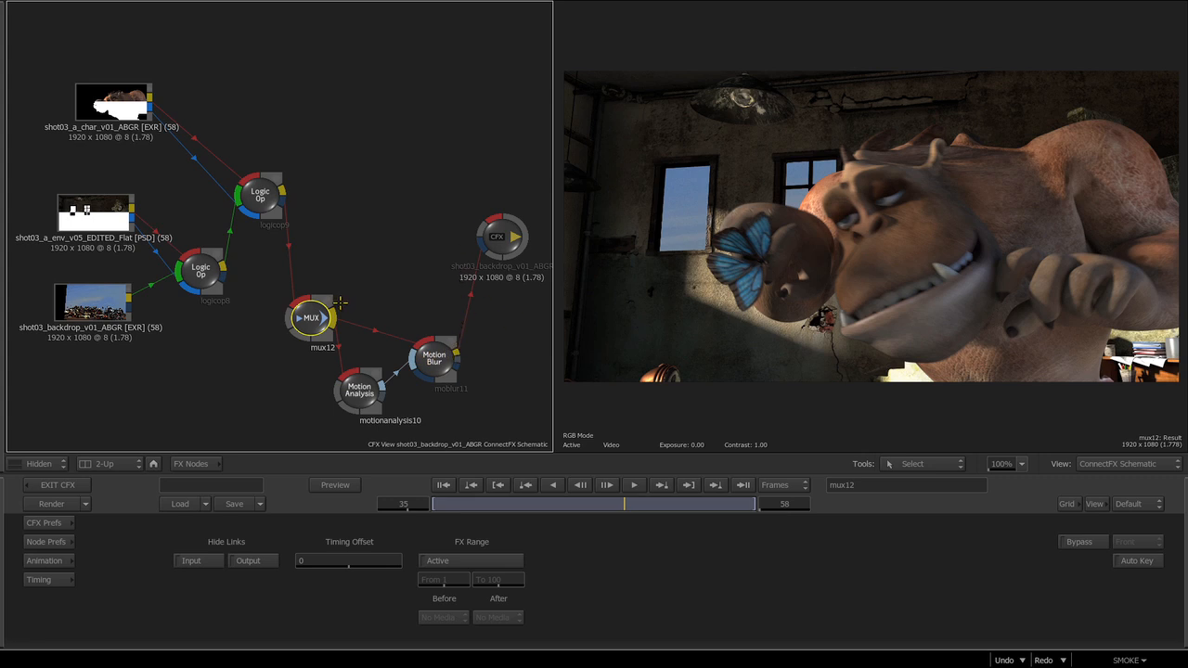
left_click_drag(322, 317, 325, 327)
left_click_drag(423, 363, 428, 360)
left_click_drag(354, 392, 365, 393)
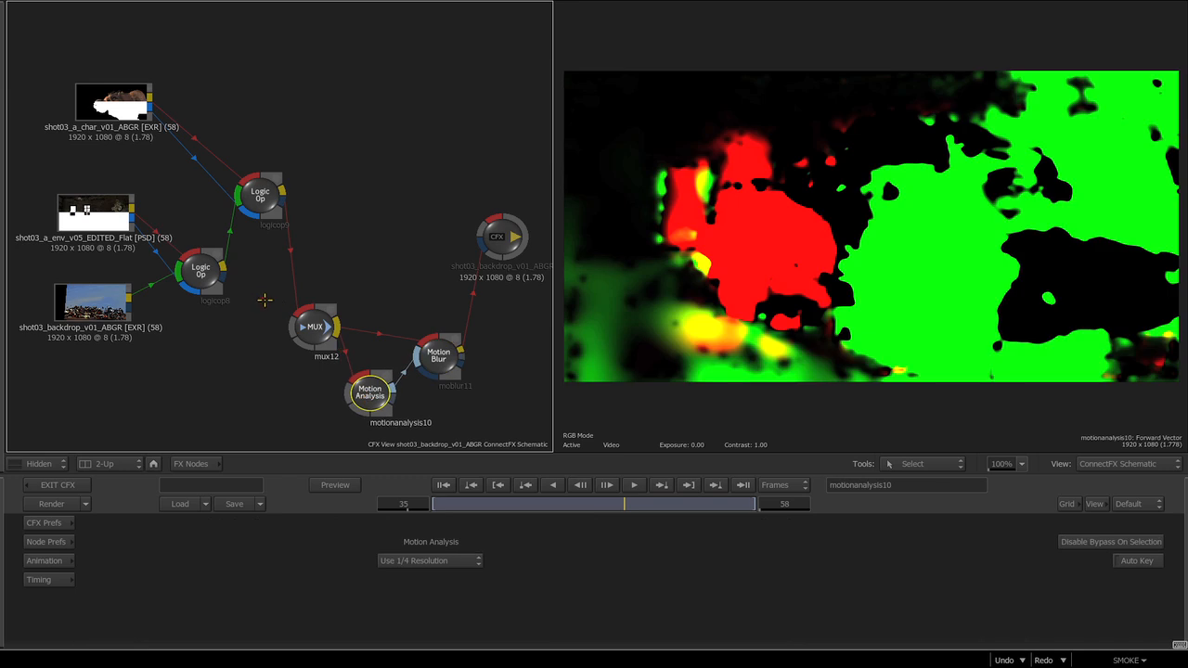
Step: Store the MUX, Motion Analysis and Motion Blur nodes together in the User bin, and delete the originals from the schematic
left_click_drag(274, 301, 499, 452)
left_click_drag(453, 367, 980, 594)
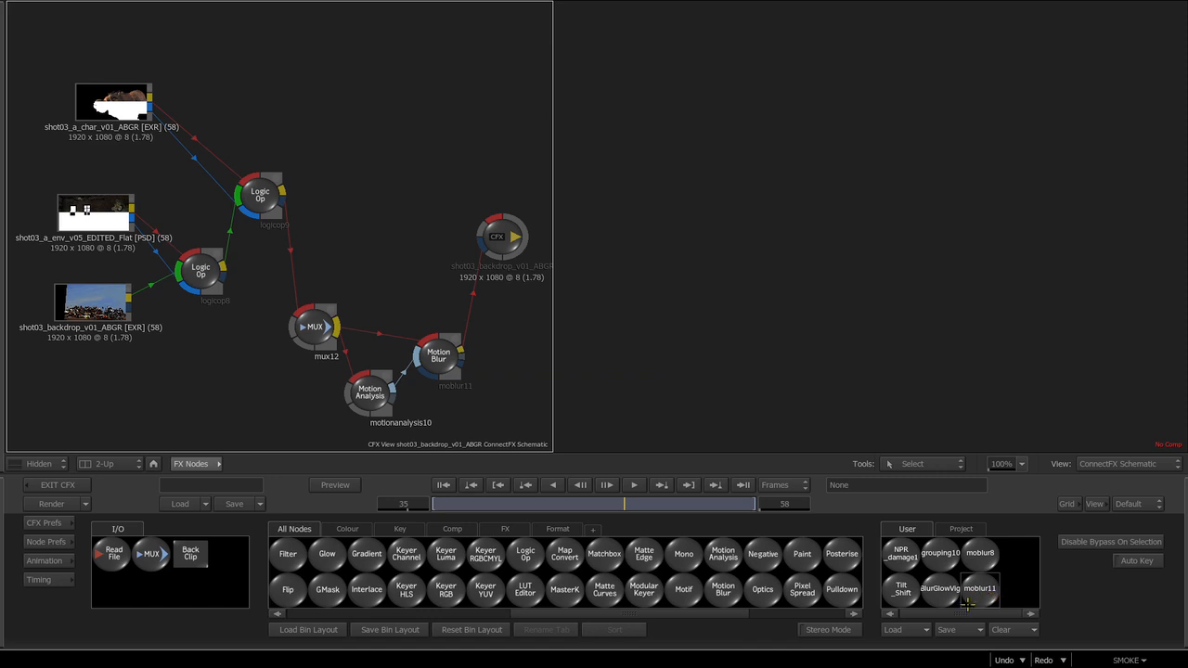
left_click_drag(439, 355, 359, 628)
left_click_drag(369, 394, 358, 631)
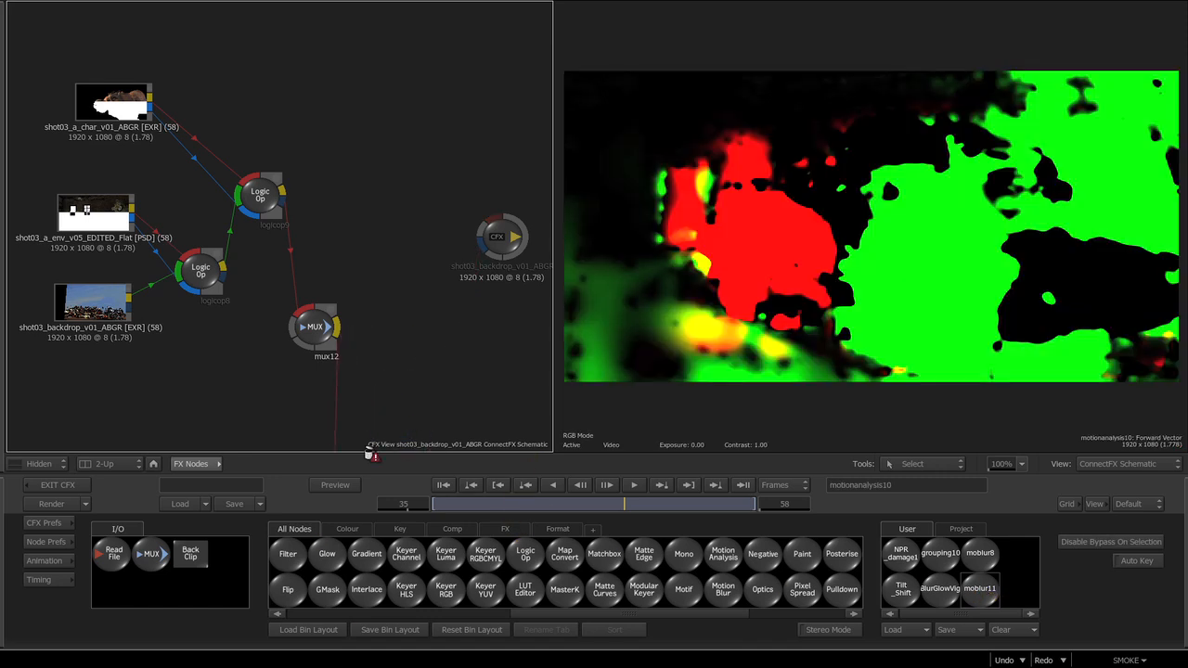
left_click_drag(310, 328, 287, 640)
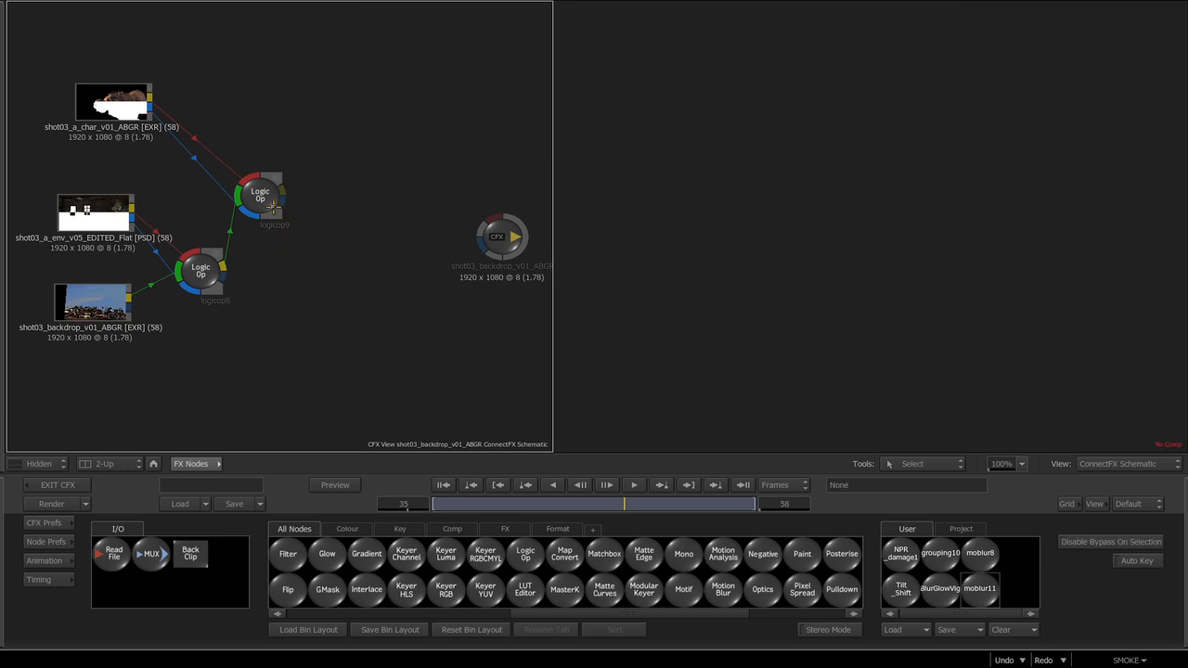
Step: Add the saved moblur11 setup from the User bin and connect the second Logic Op's result to its MUX node
left_click(260, 197)
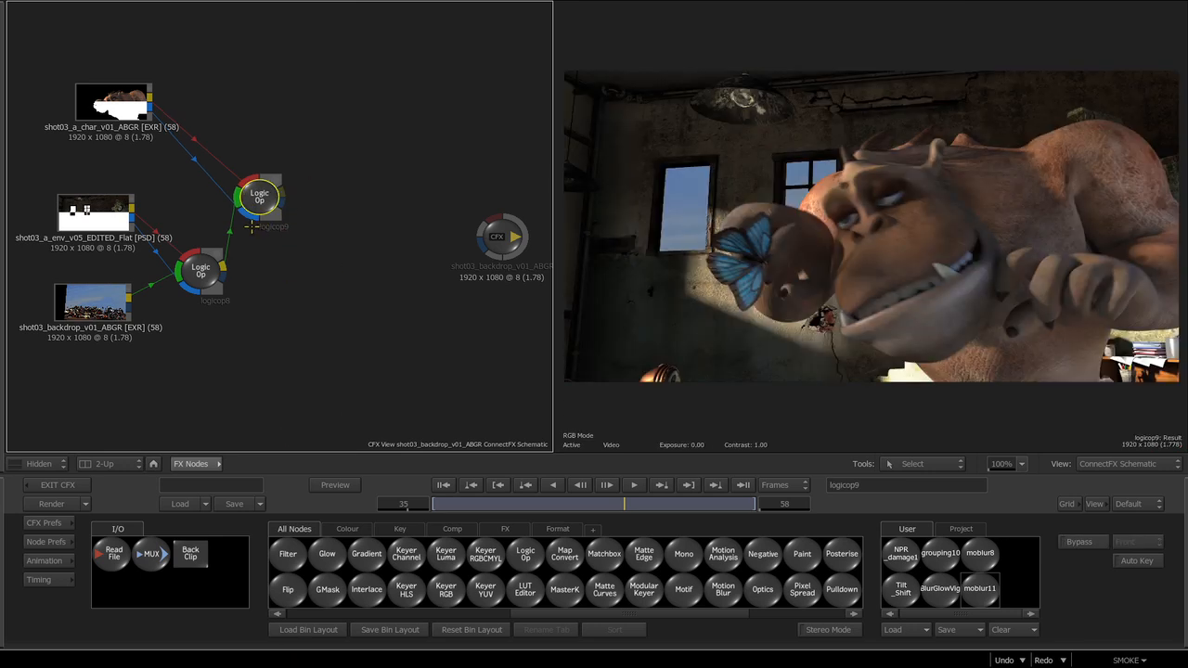
left_click_drag(984, 594, 424, 376)
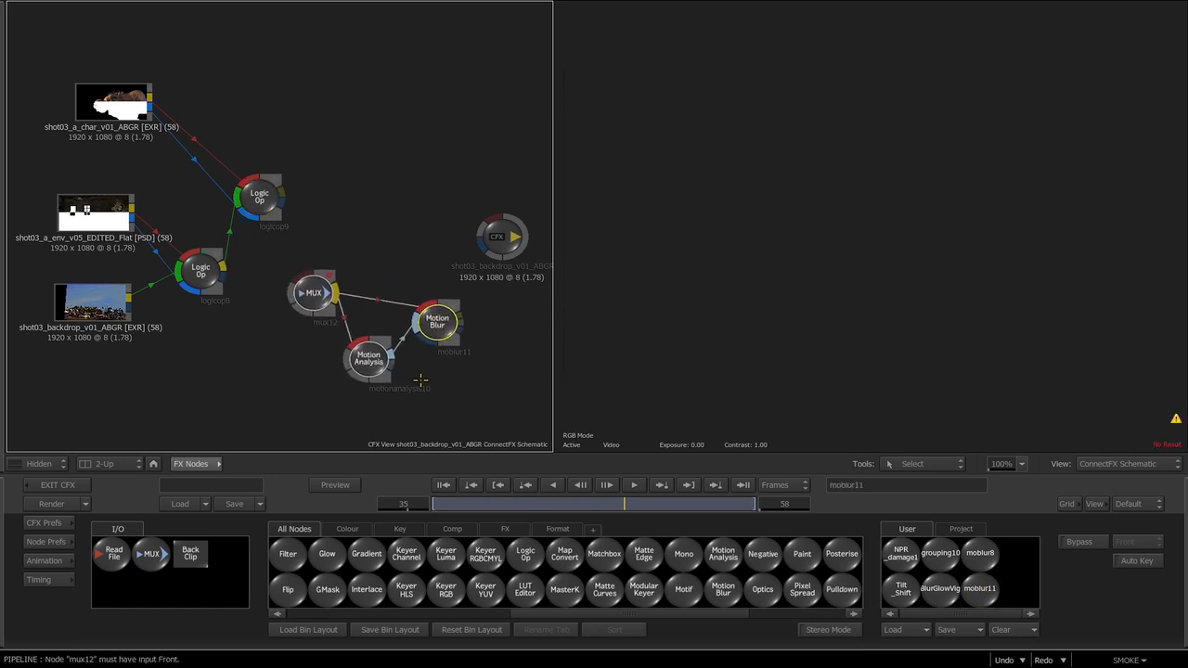
left_click_drag(282, 190, 308, 279)
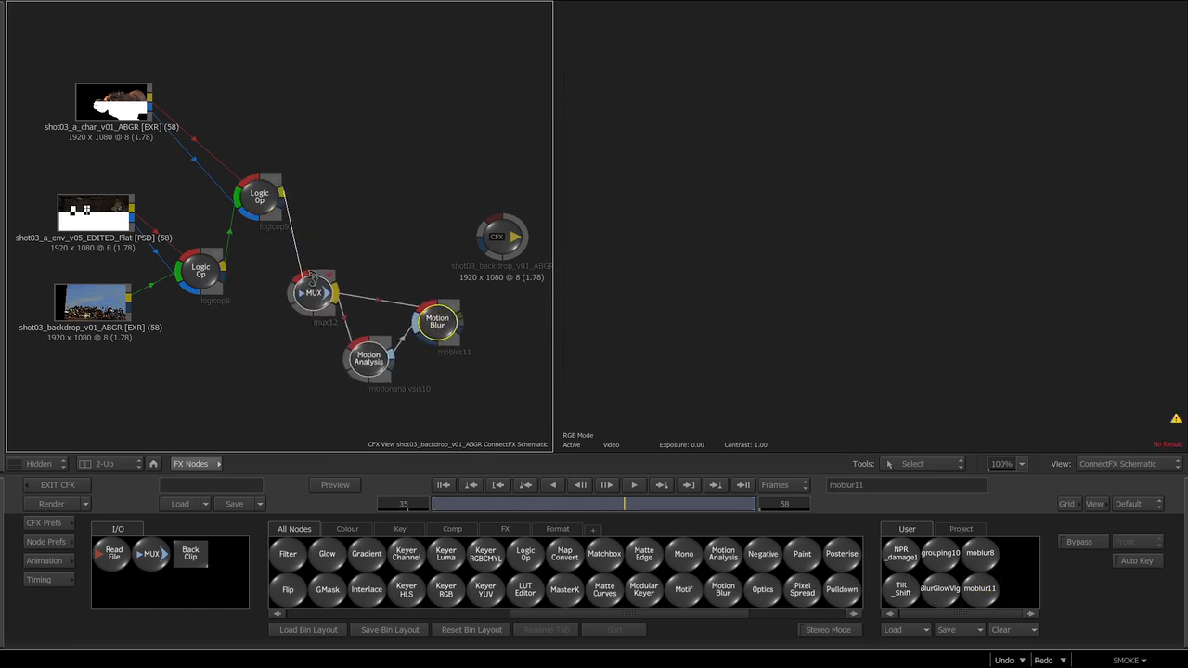
Step: Connect the Motion Blur node's result to the CFX output node
left_click(458, 318)
mouse_move(458, 317)
left_mouse_down()
mouse_move(469, 232)
mouse_move(499, 222)
mouse_move(496, 237)
left_mouse_up()
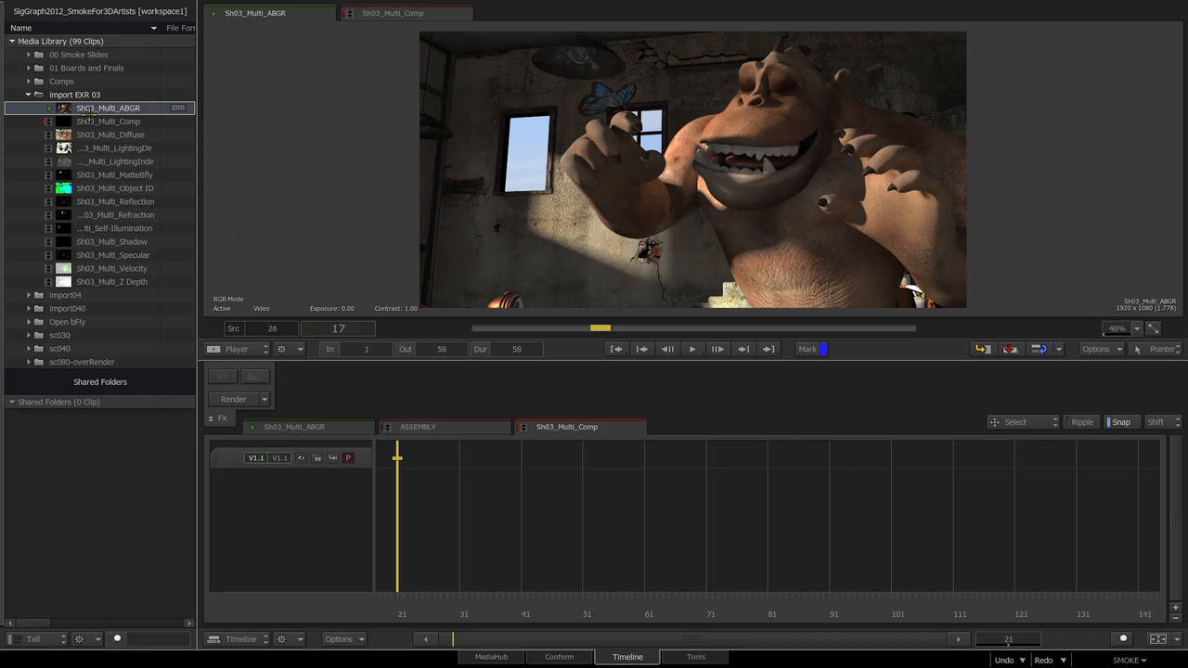
Step: Edit the Sh03_Multi_ABGR clip into the empty Sh03_Multi_Comp timeline, fit it to the view, and move to frame 8
left_click_drag(65, 108, 424, 453)
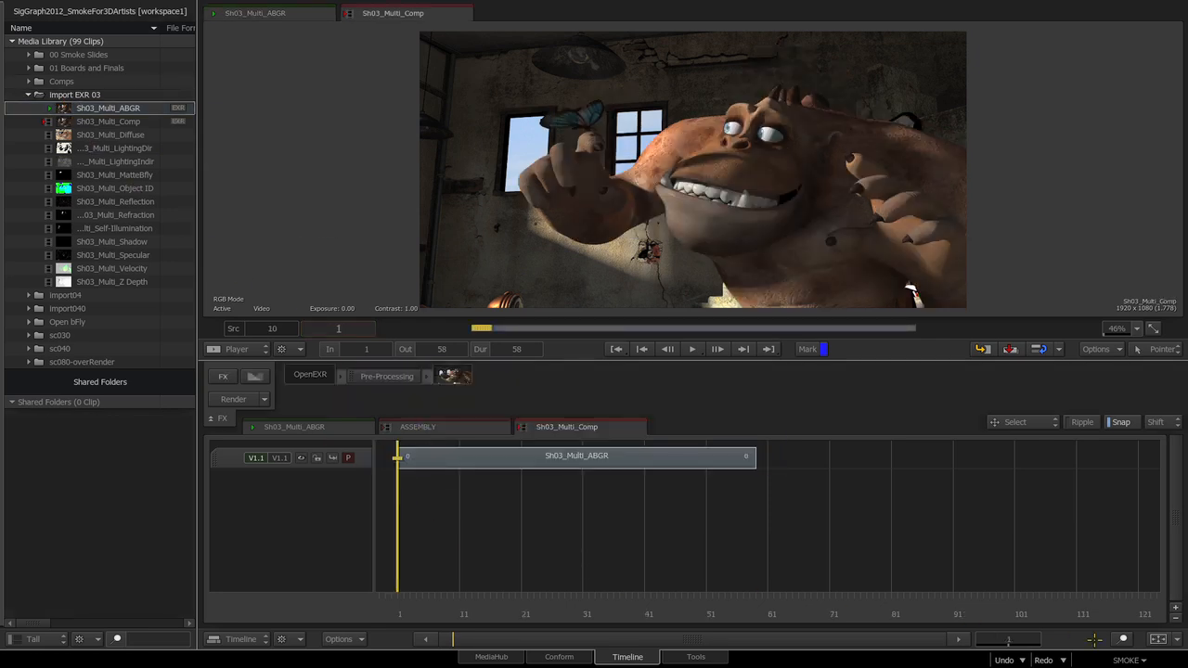
left_click(1158, 639)
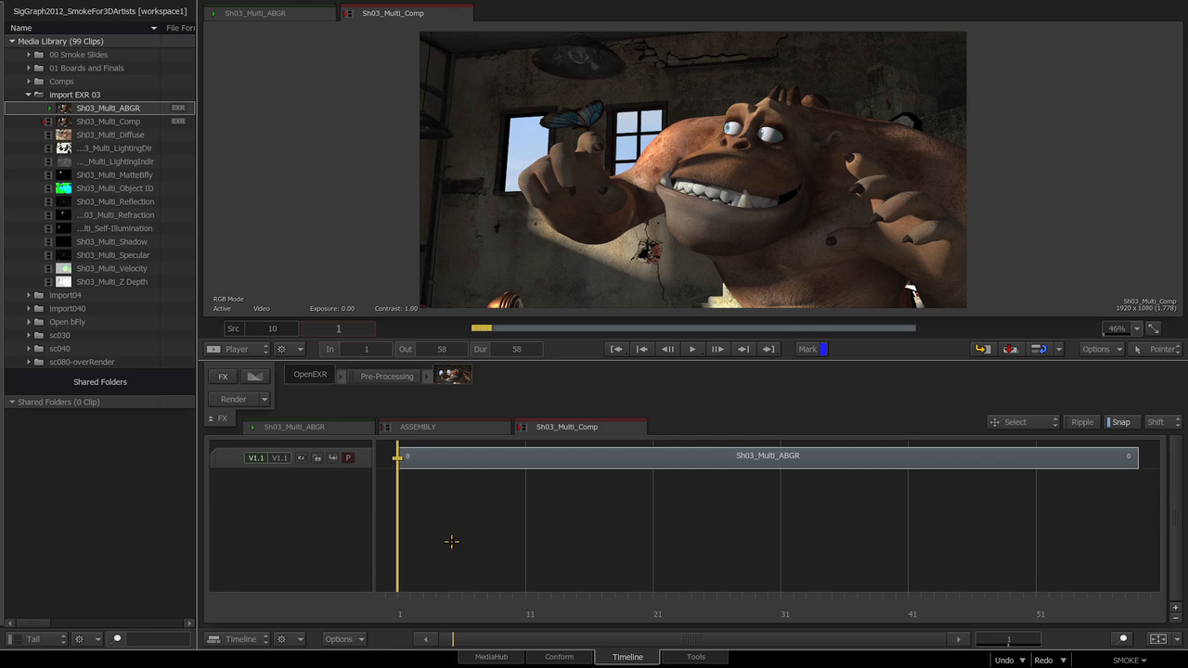
left_click_drag(470, 604, 515, 547)
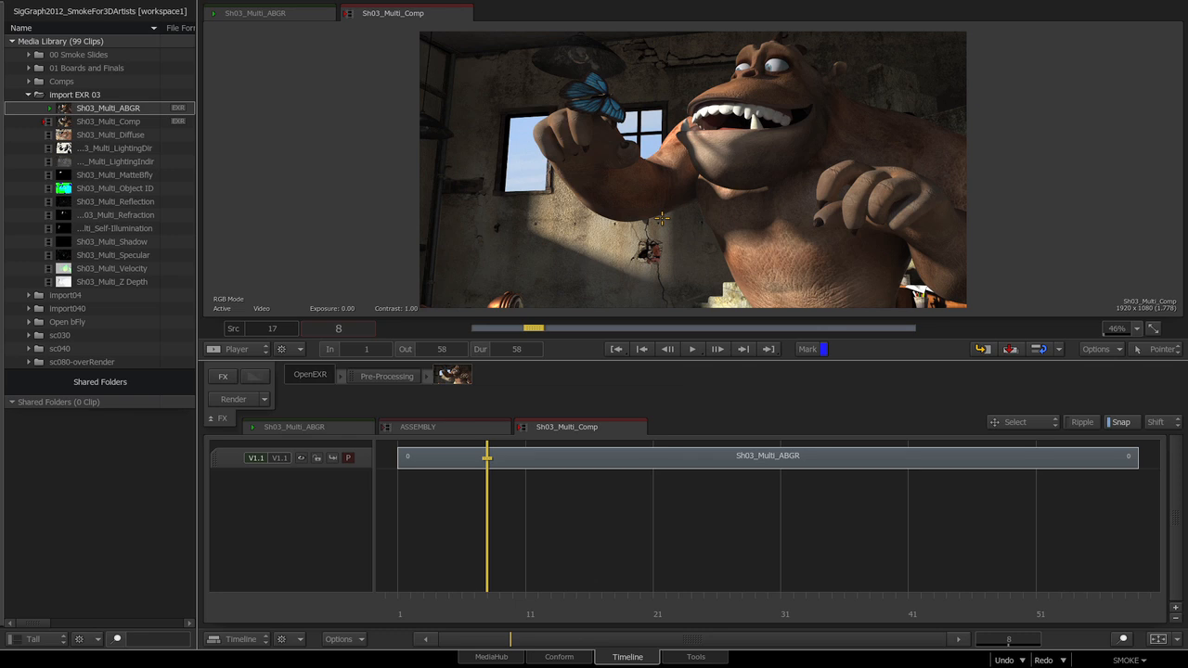
Step: Create a ConnectFX setup on the Sh03_Multi_ABGR segment
left_click(523, 461)
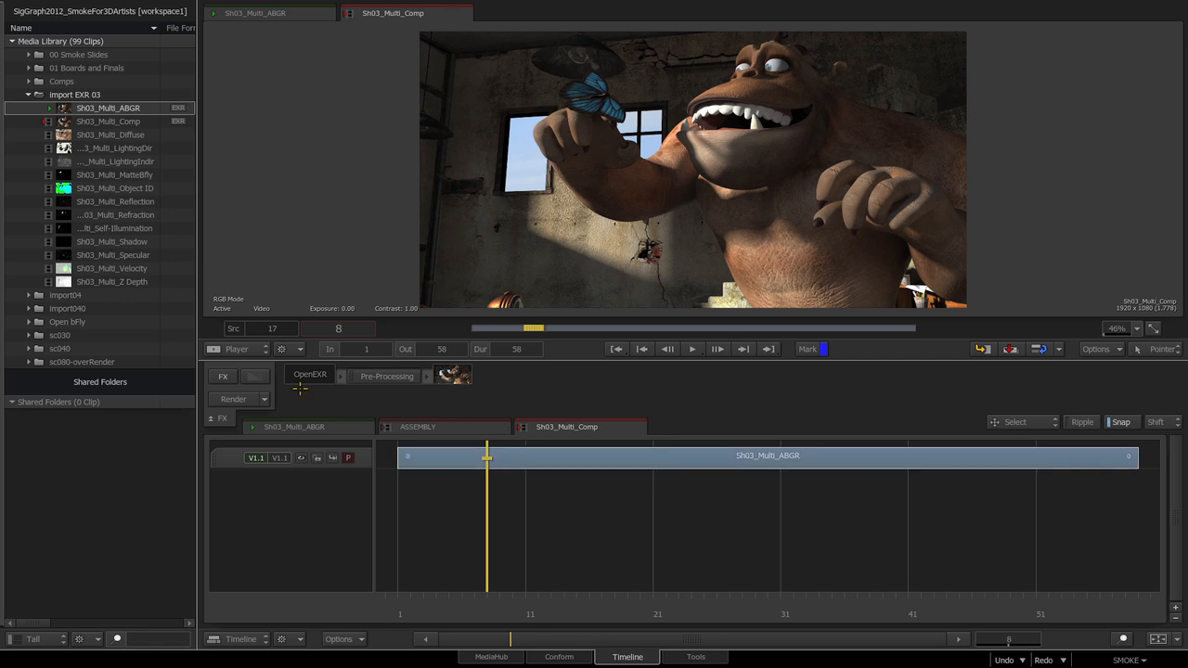
left_click(222, 376)
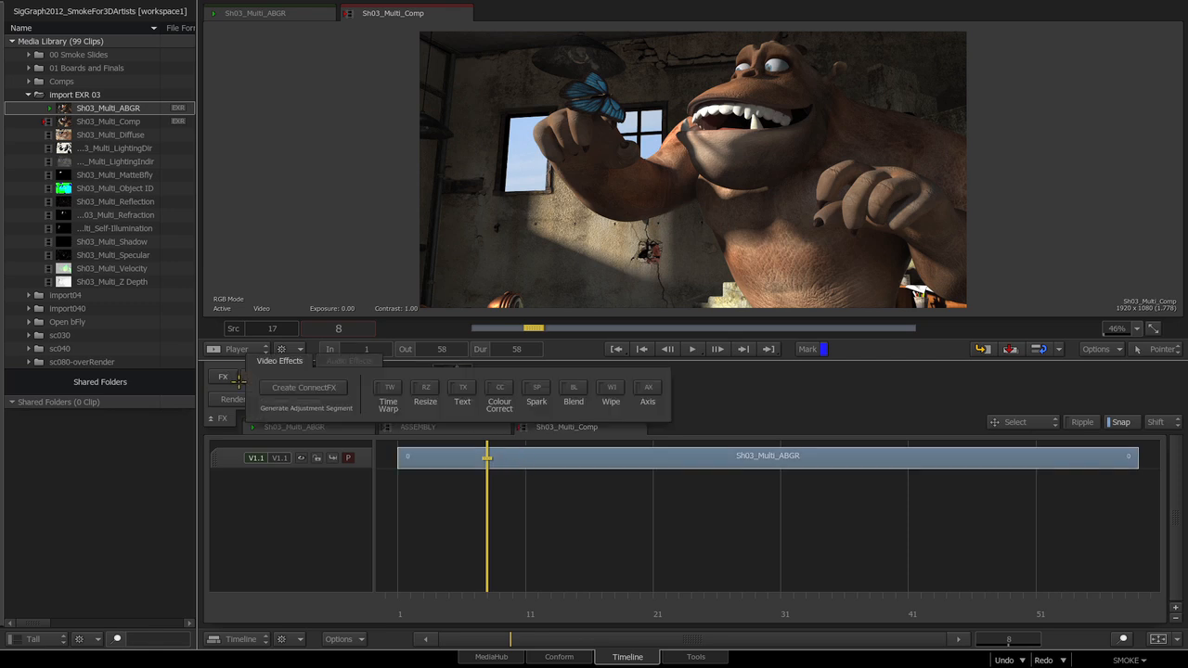
left_click(288, 390)
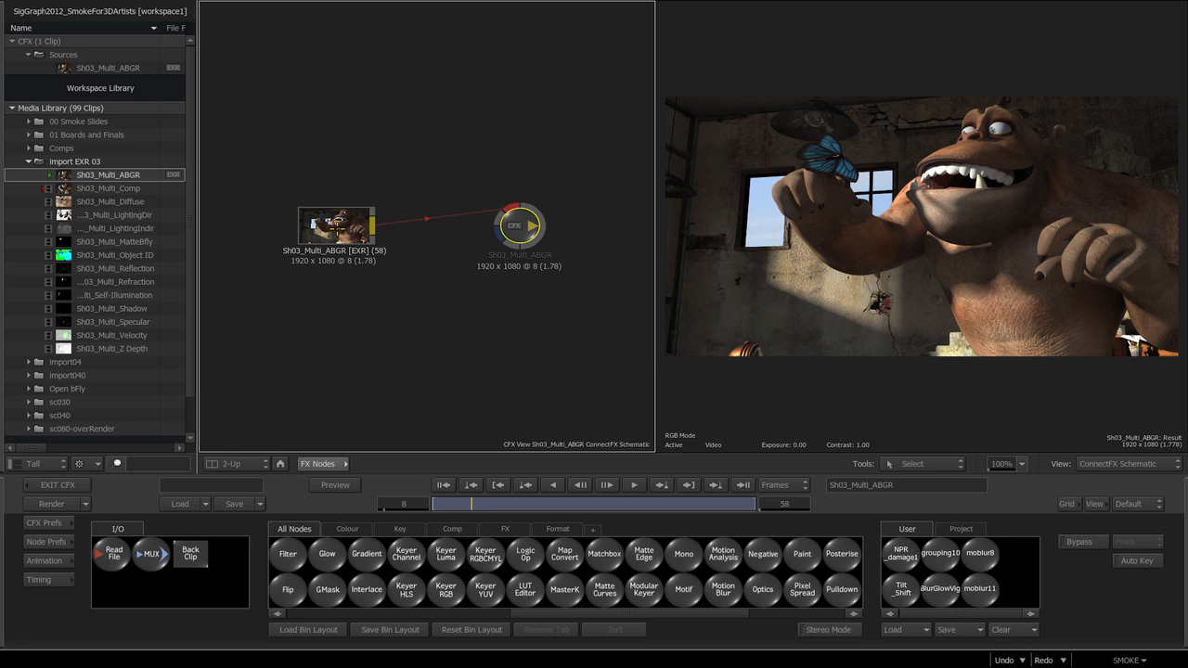
Step: Spread the ABGR source and CFX output apart, and add the Sh03_Multi_Z Depth clip below the ABGR source
left_click(327, 236)
left_click_drag(324, 251, 306, 266)
left_click_drag(500, 231, 520, 226)
mouse_move(306, 256)
left_mouse_down()
mouse_move(313, 242)
mouse_move(303, 261)
left_mouse_up()
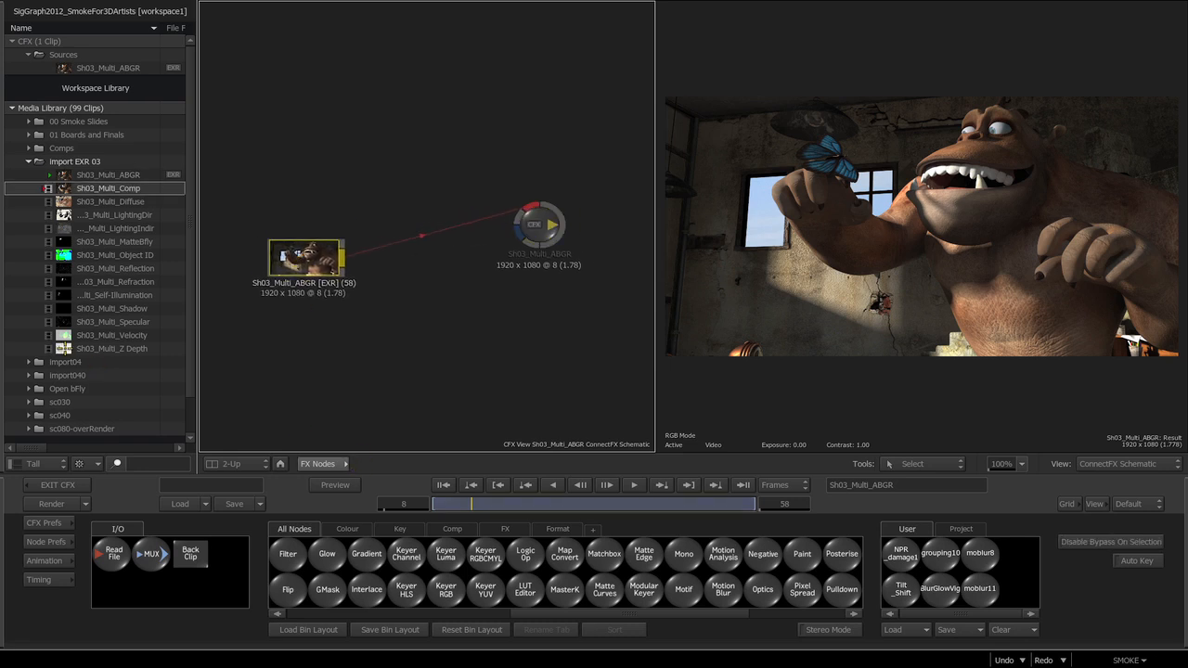
left_click_drag(65, 350, 315, 366)
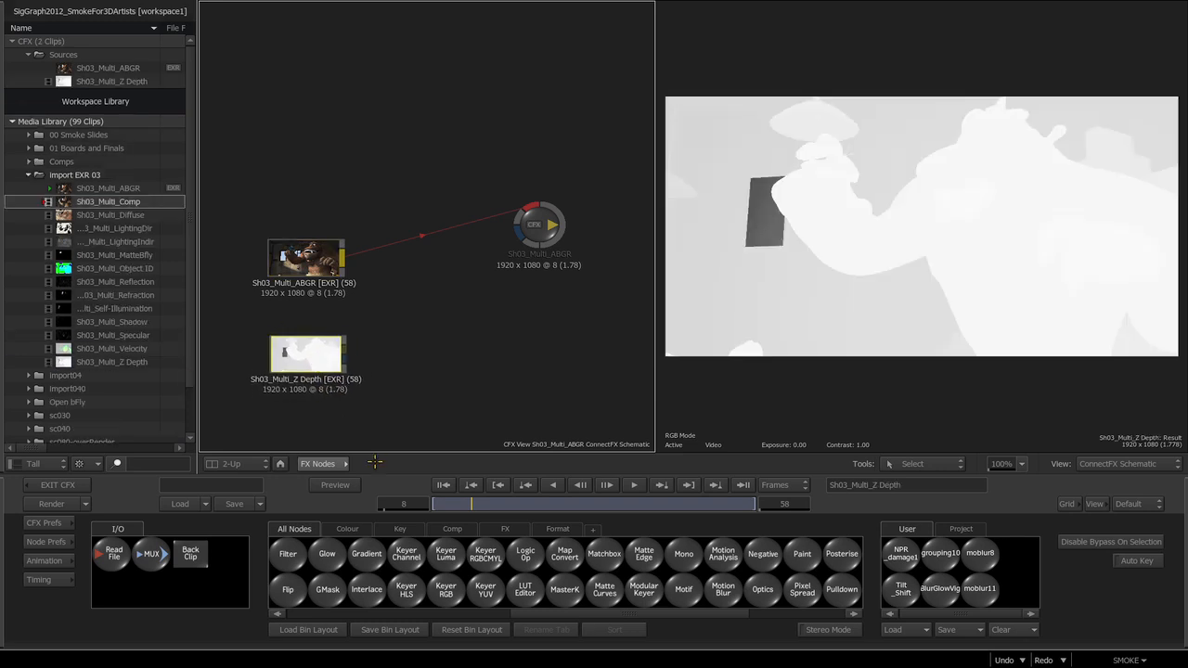
Step: Add a Colour Correct node fed by the Z Depth clip and open its controls
left_click(347, 528)
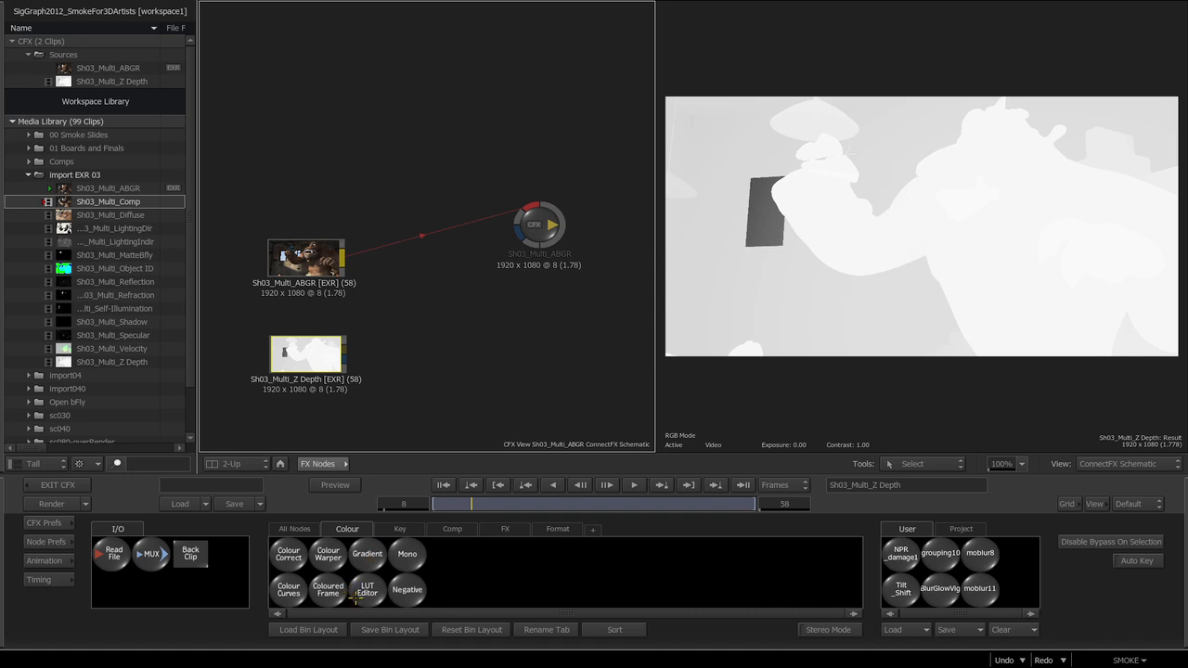
left_click_drag(289, 553, 414, 354)
double_click(414, 355)
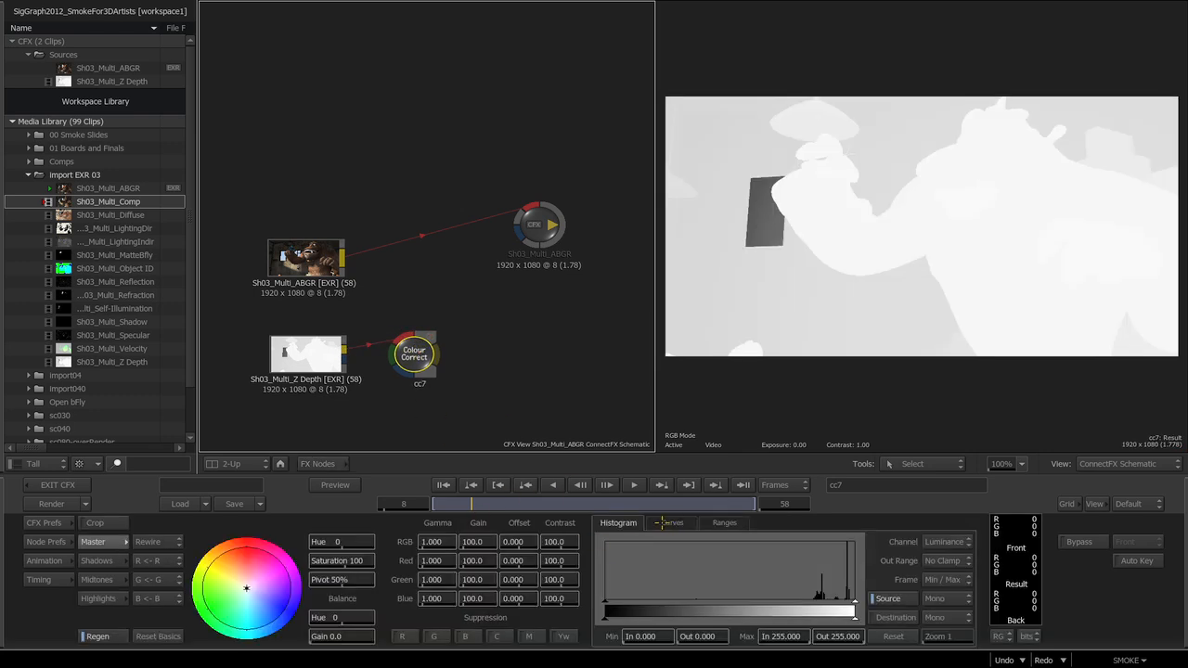
Step: Raise the Colour Correct histogram's minimum input to 204.561 to increase contrast in the depth pass
left_click_drag(606, 601, 776, 601)
mouse_move(859, 601)
left_mouse_down()
mouse_move(829, 601)
mouse_move(864, 600)
left_mouse_up()
mouse_move(776, 602)
left_mouse_down()
mouse_move(818, 605)
mouse_move(789, 609)
mouse_move(806, 611)
left_mouse_up()
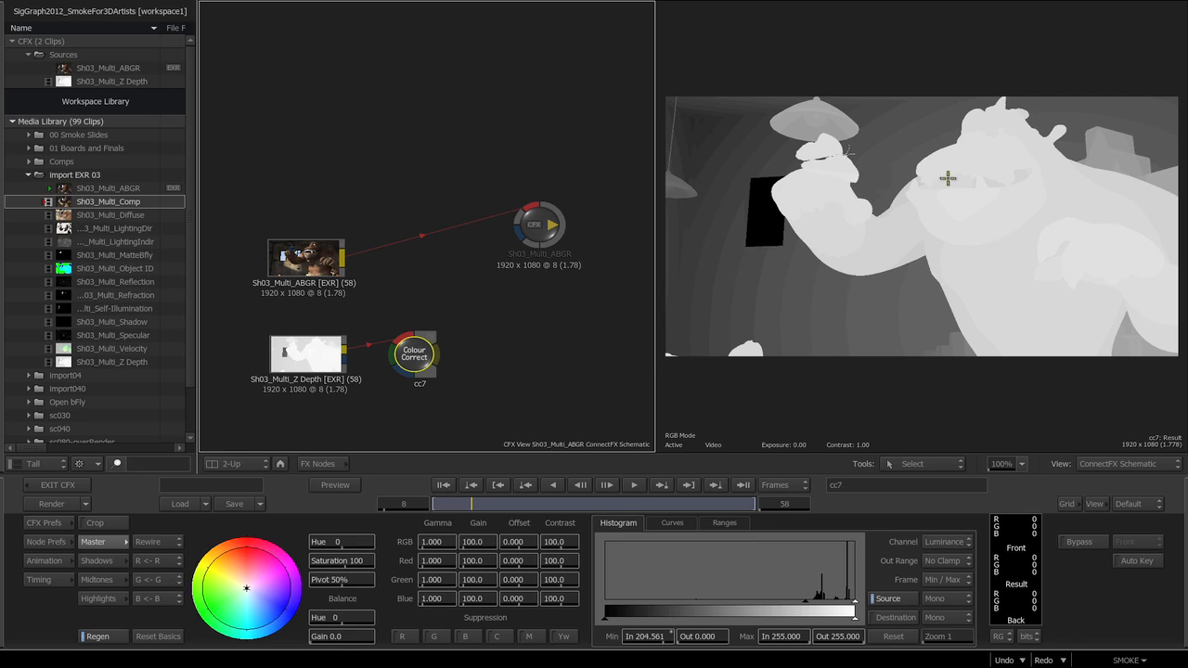
Step: Rearrange the ABGR clip, Z Depth clip and Colour Correct nodes to make room between the two branches
left_click_drag(307, 257, 292, 183)
left_click_drag(324, 343, 293, 344)
left_click_drag(411, 357, 379, 352)
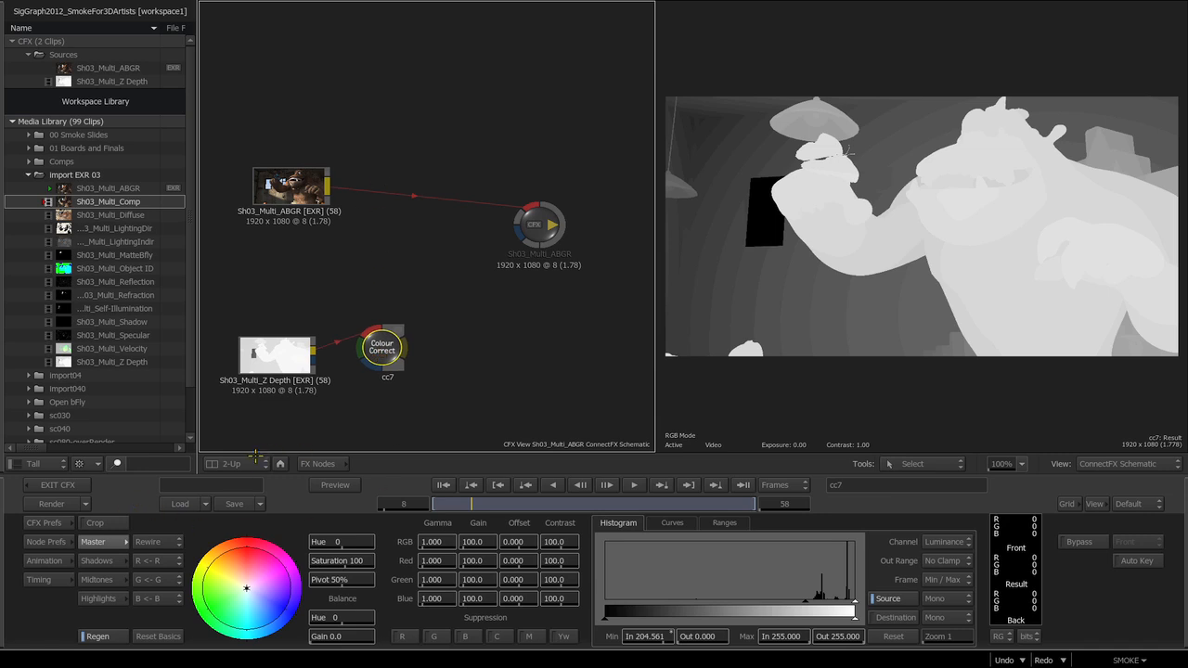
Step: Insert a Depth Of Field node between the ABGR clip and the CFX output, and open its controls
left_click(318, 463)
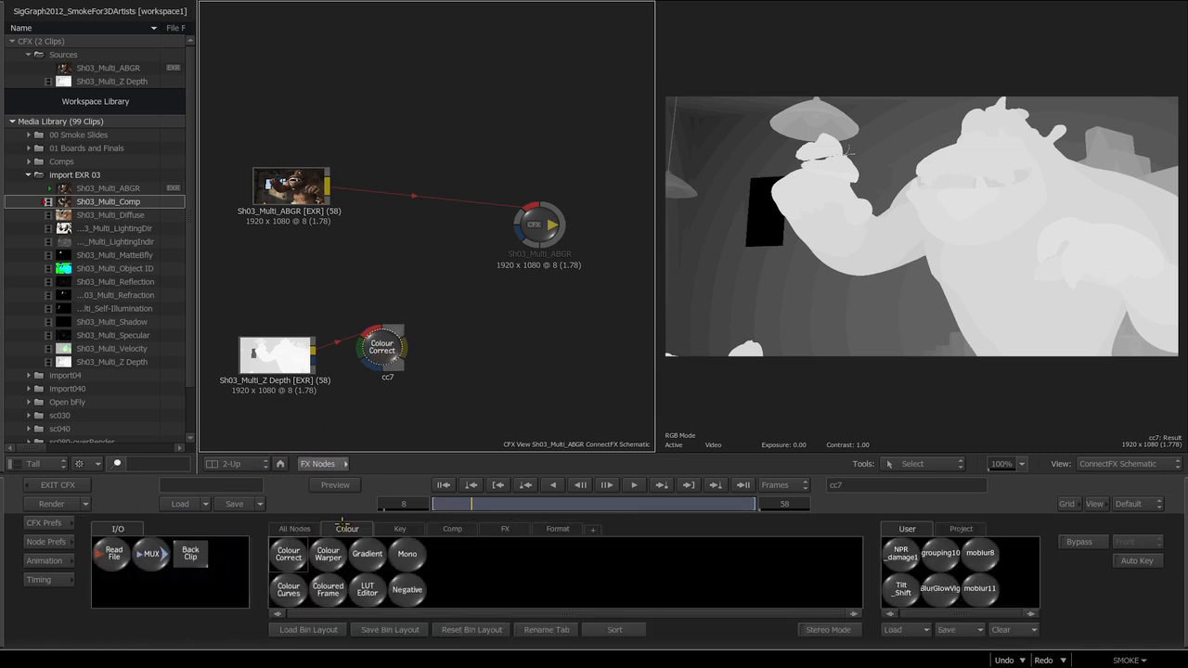
left_click(303, 532)
scroll(426, 550, "up", 3)
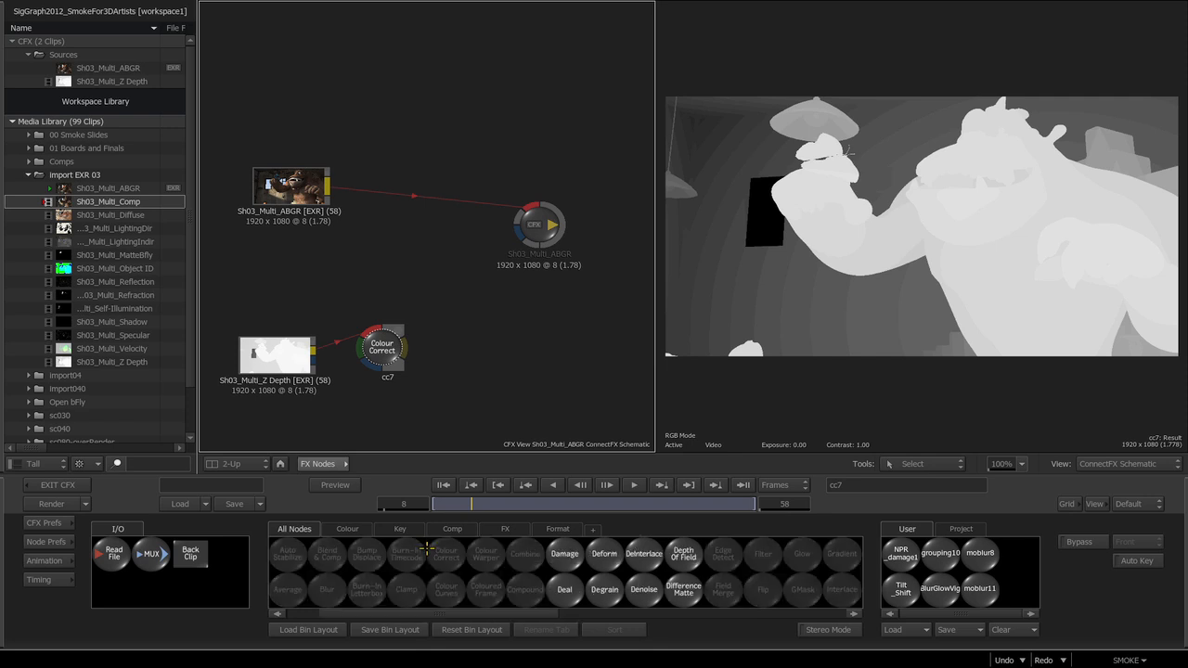
left_click(682, 553)
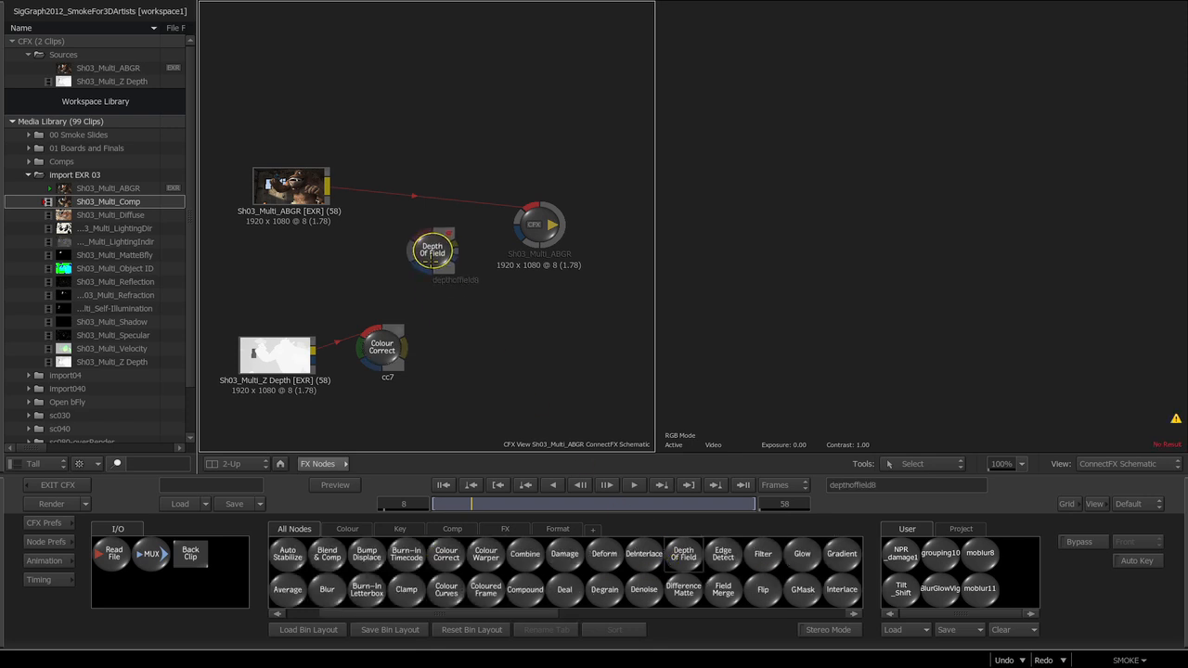
left_click(453, 249)
mouse_move(441, 205)
left_mouse_down()
mouse_move(443, 269)
mouse_move(452, 217)
mouse_move(440, 213)
left_mouse_up()
left_click_drag(548, 226, 578, 200)
left_click_drag(453, 210, 470, 235)
double_click(460, 233)
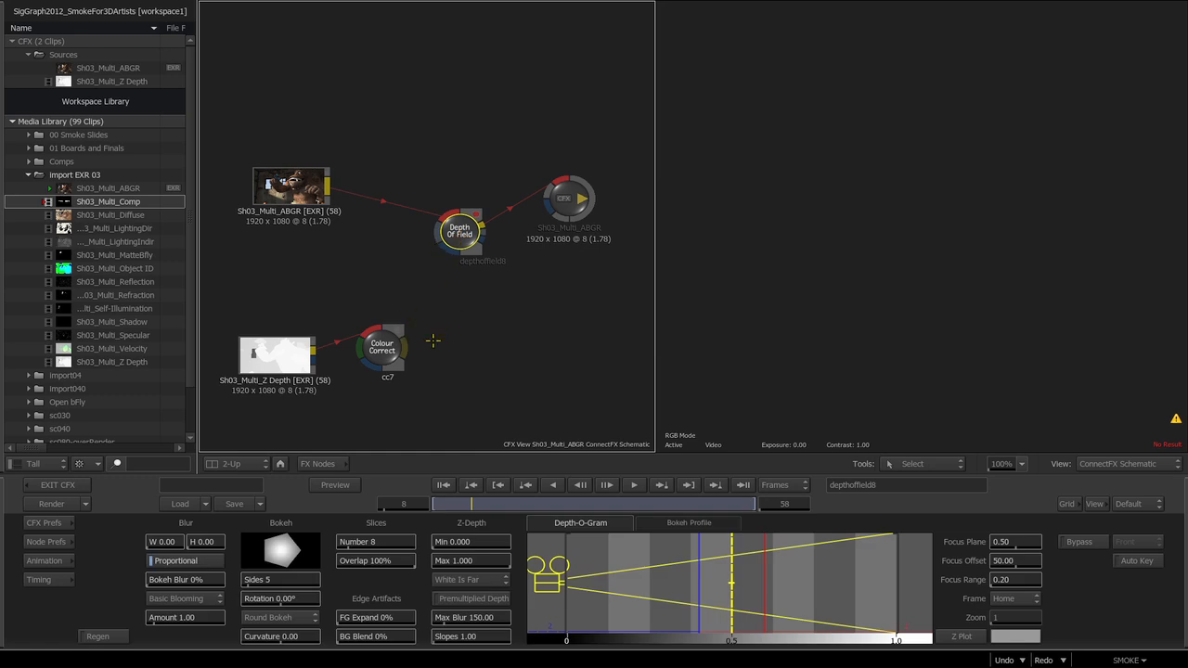
Step: Feed the Colour Correct result into Depth Of Field's Z-depth input, and compare the results of both nodes
left_click_drag(398, 346, 439, 230)
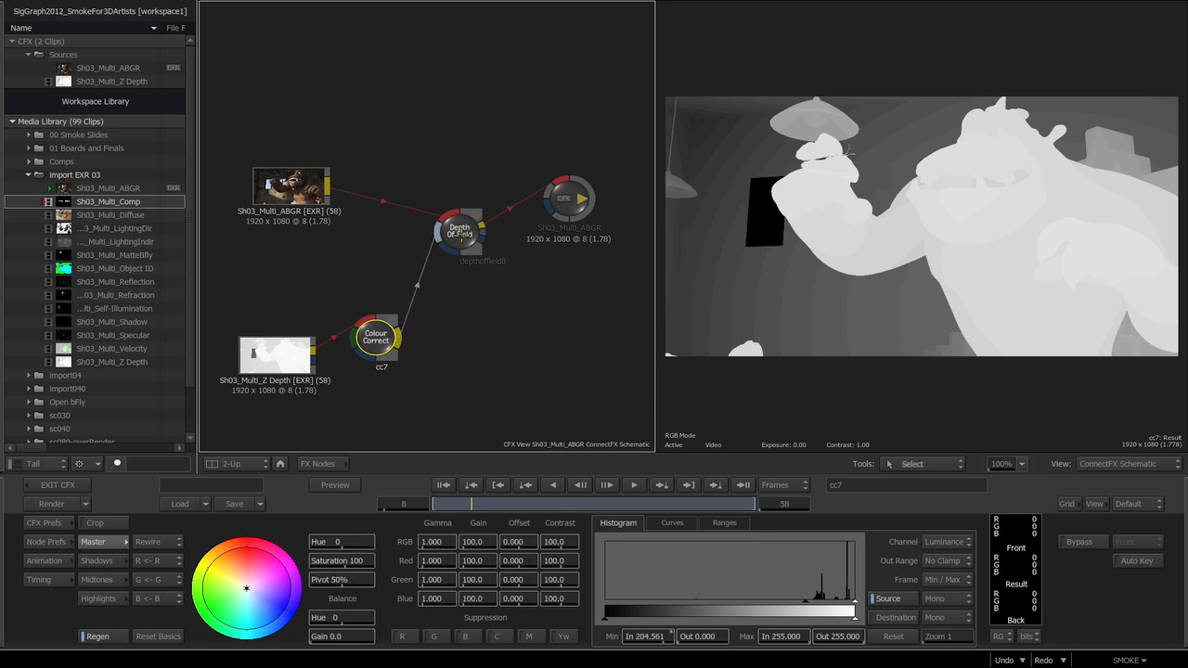
left_click(461, 223)
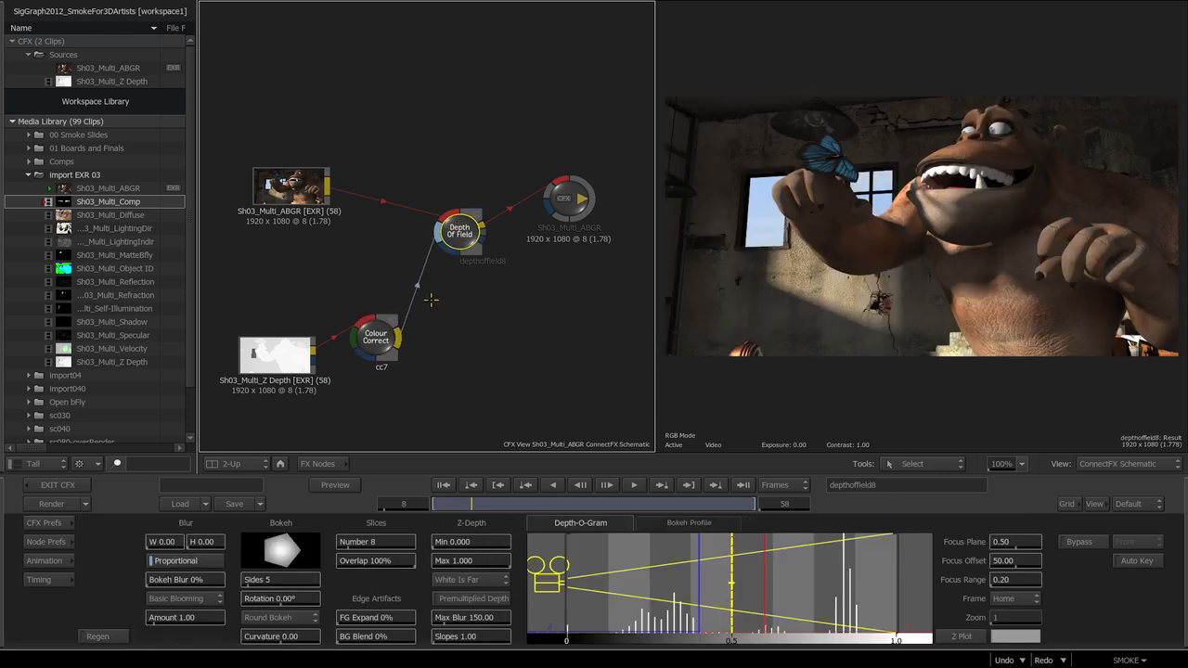
left_click(380, 339)
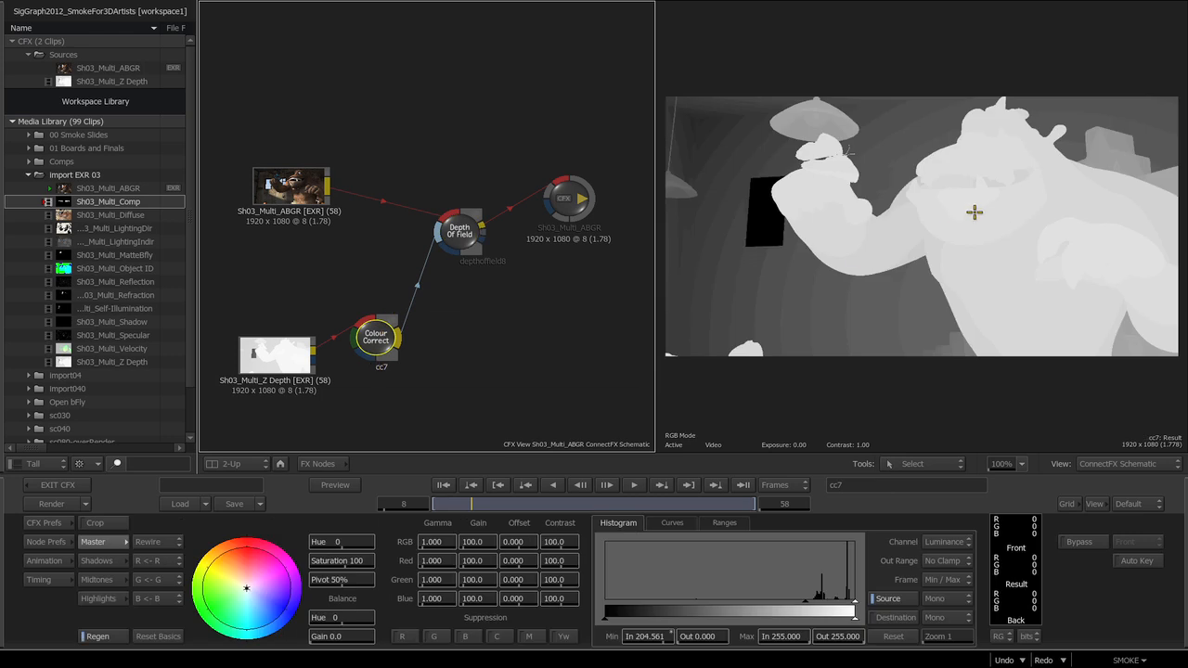
left_click(460, 231)
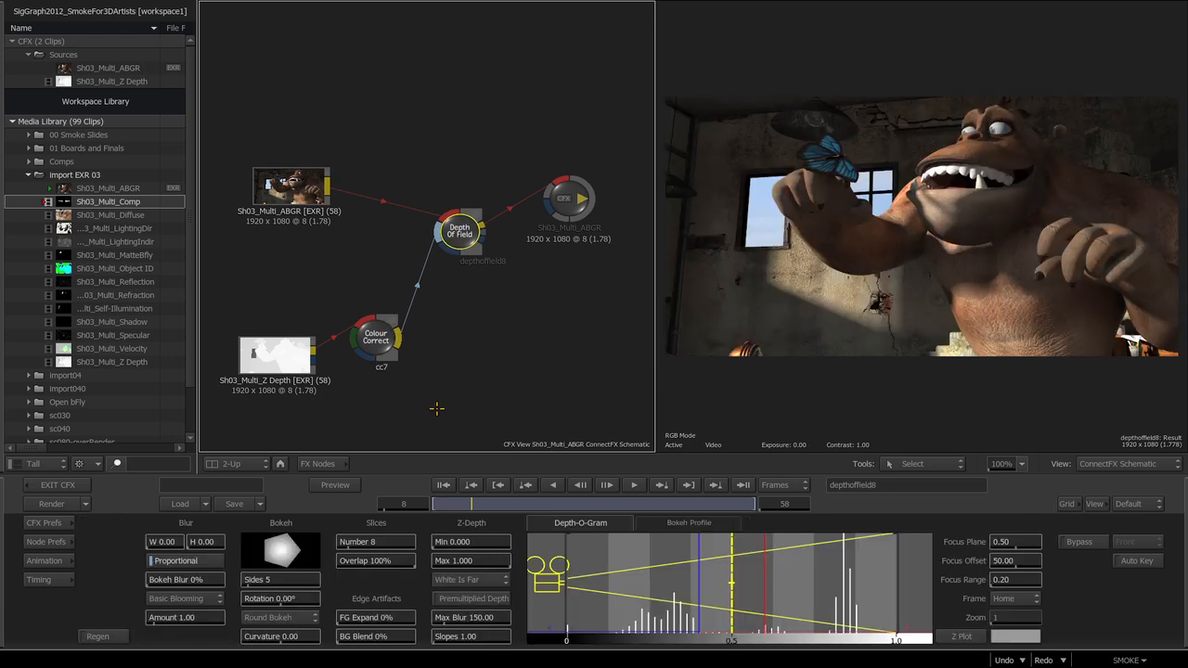
Step: Compare the Z-Depth polarity options in the Depth Of Field node and set it to White Is Near
left_click(462, 578)
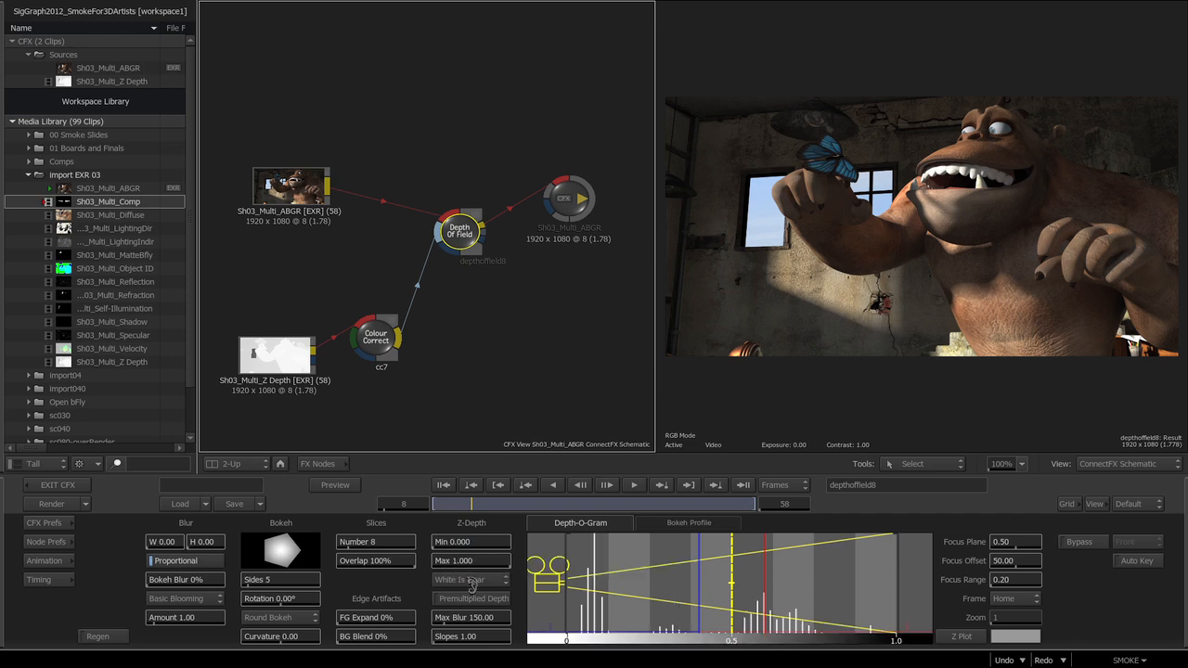
left_click(472, 581)
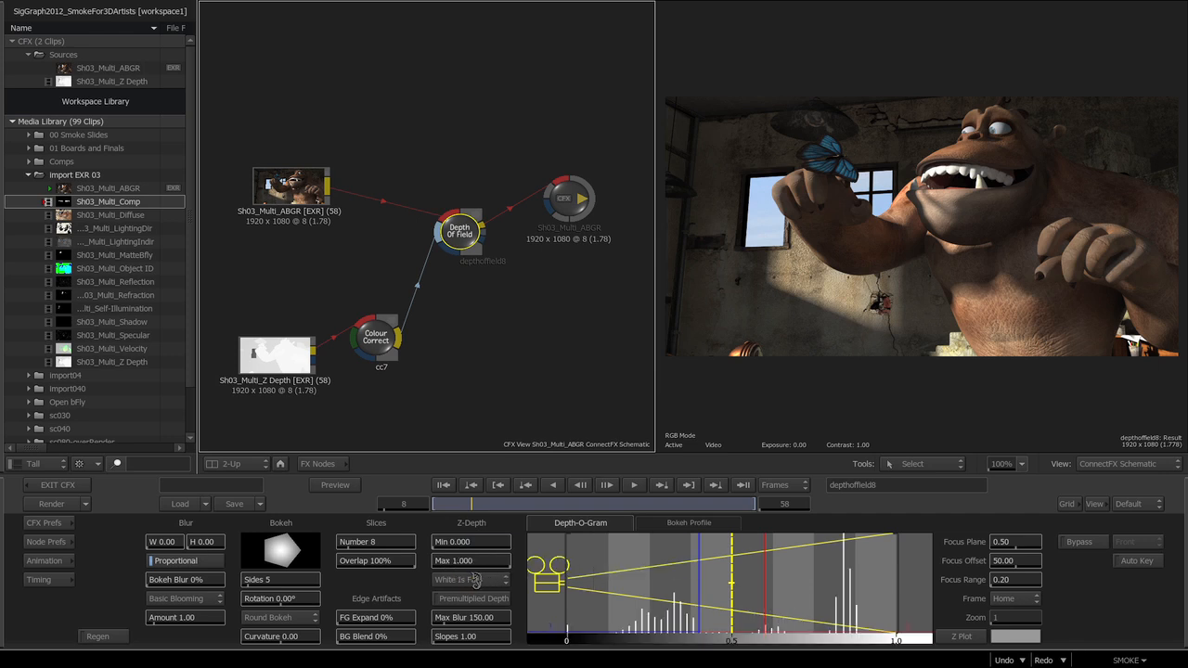
left_click(479, 586)
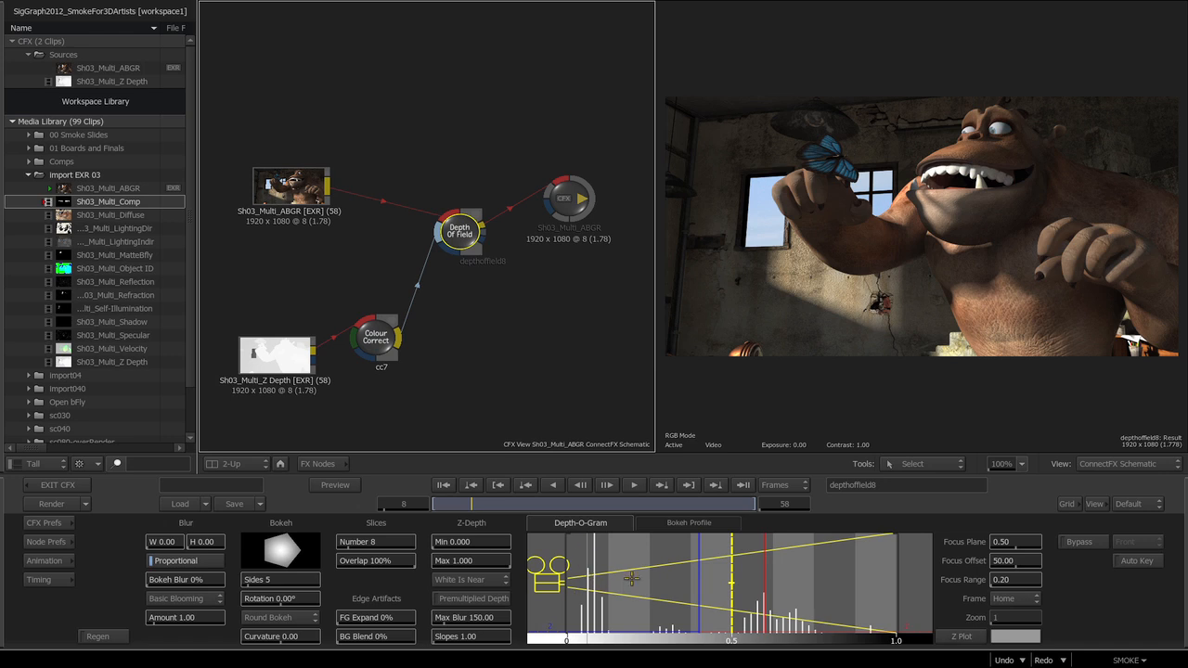
Step: Move the Depth Of Field focus plane in the Depth-O-Gram to 0.16, so the character falls in focus
left_click(732, 590)
left_click_drag(732, 589, 604, 599)
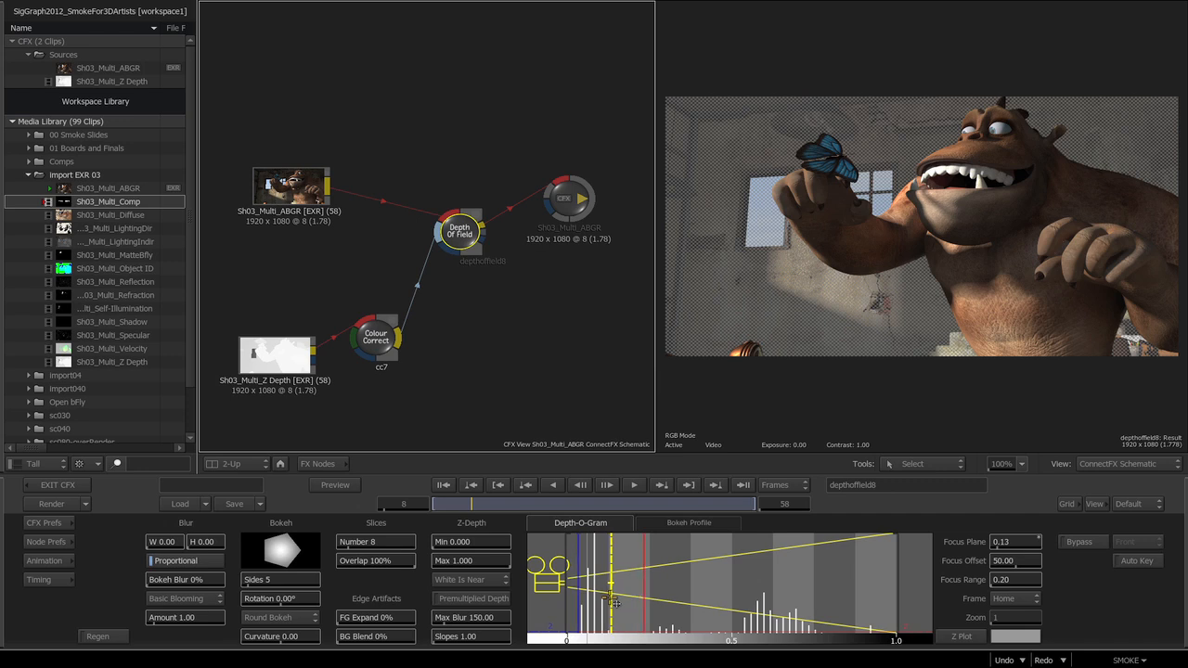
mouse_move(615, 602)
left_mouse_down()
mouse_move(771, 617)
mouse_move(614, 608)
mouse_move(635, 604)
mouse_move(624, 605)
left_mouse_up()
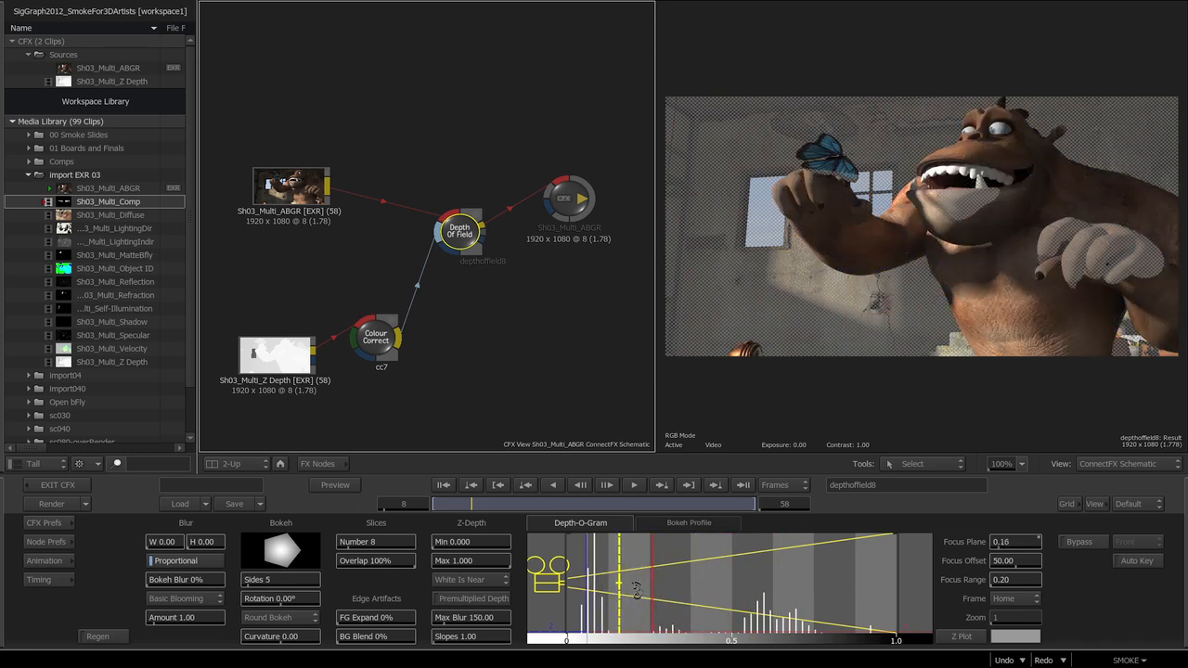
Step: Set the Depth Of Field blur width and height to 120 and enlarge the result viewer
mouse_move(169, 546)
left_mouse_down()
mouse_move(198, 545)
mouse_move(173, 547)
left_mouse_up()
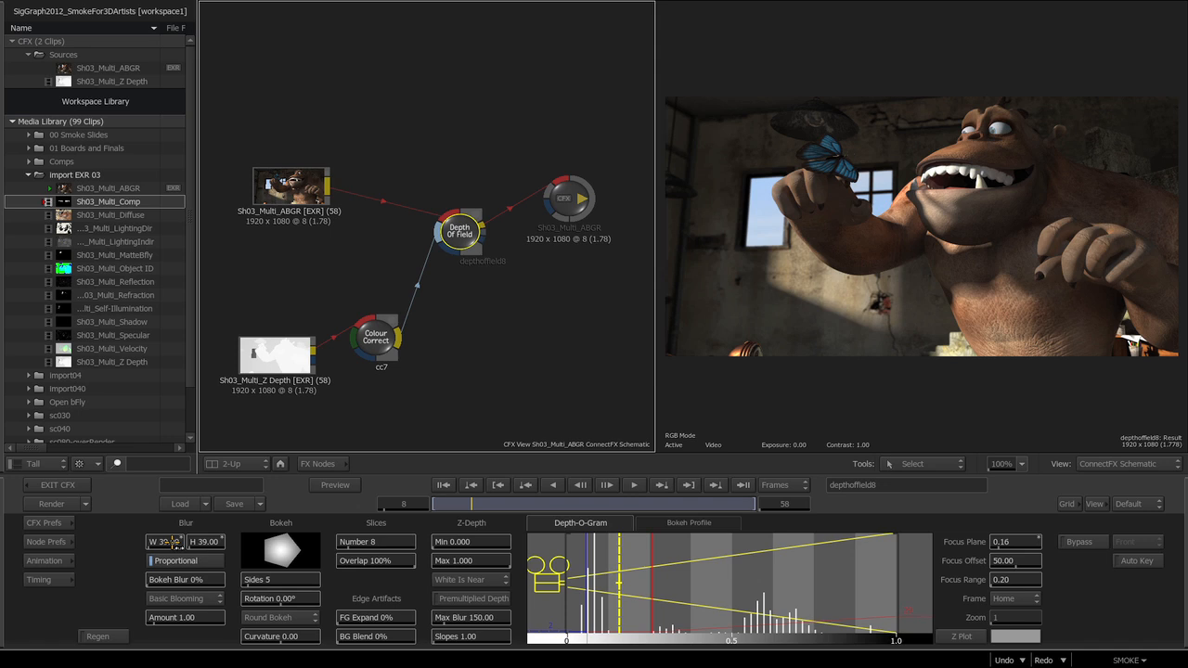
left_click_drag(172, 543, 224, 545)
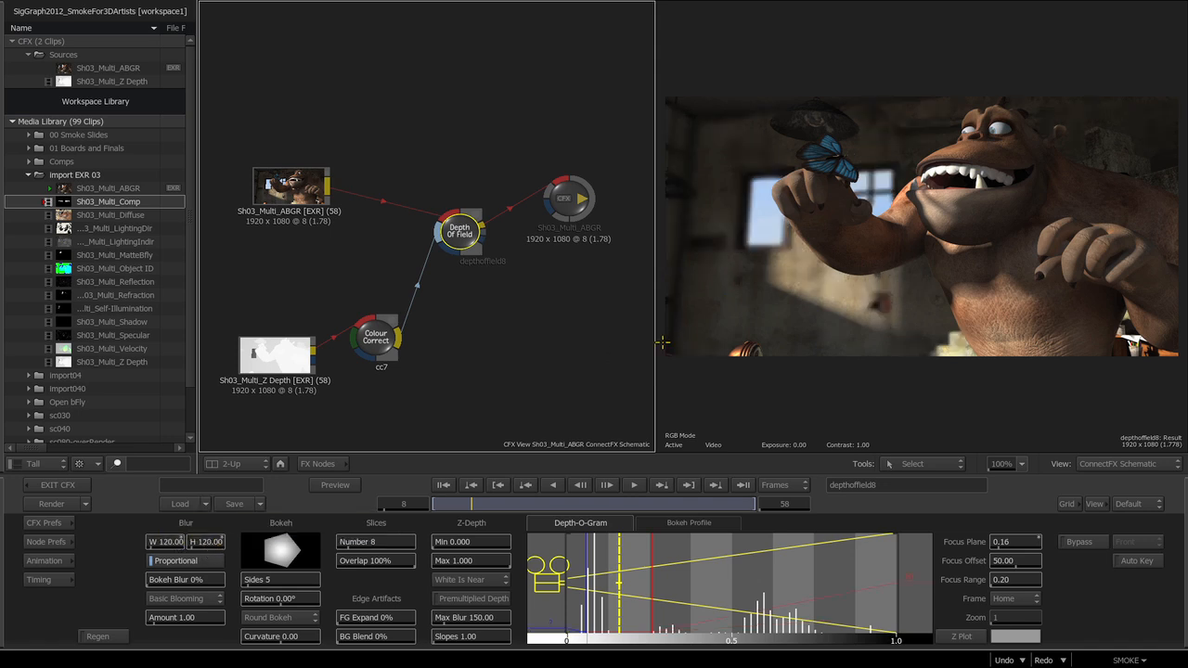
left_click_drag(657, 338, 462, 366)
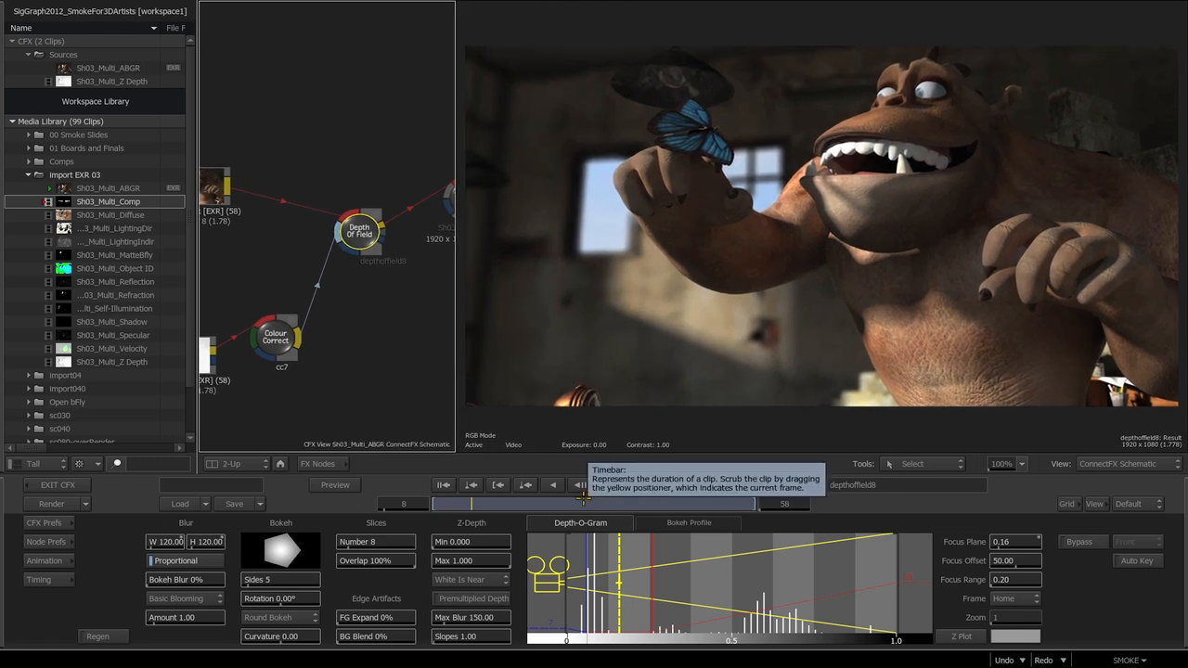
Step: Fine-tune the Depth Of Field focus range to 0.25 and the focus plane to 0.15
left_click_drag(1011, 585, 997, 581)
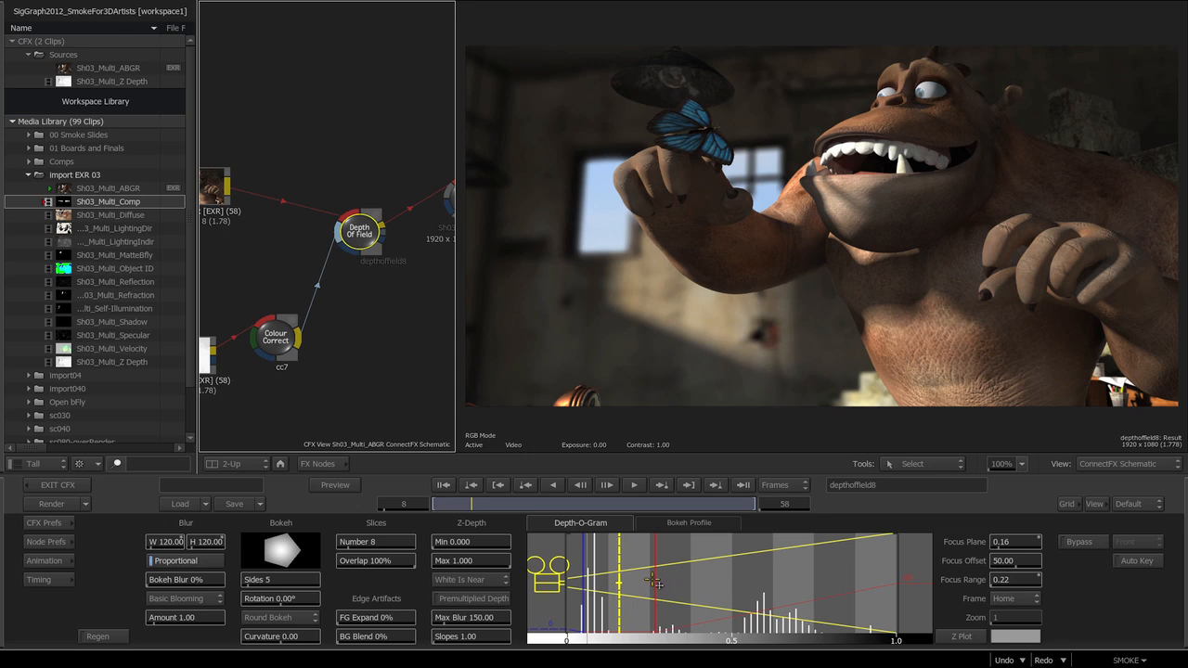
mouse_move(1015, 585)
left_mouse_down()
mouse_move(602, 591)
mouse_move(640, 587)
mouse_move(616, 590)
left_mouse_up()
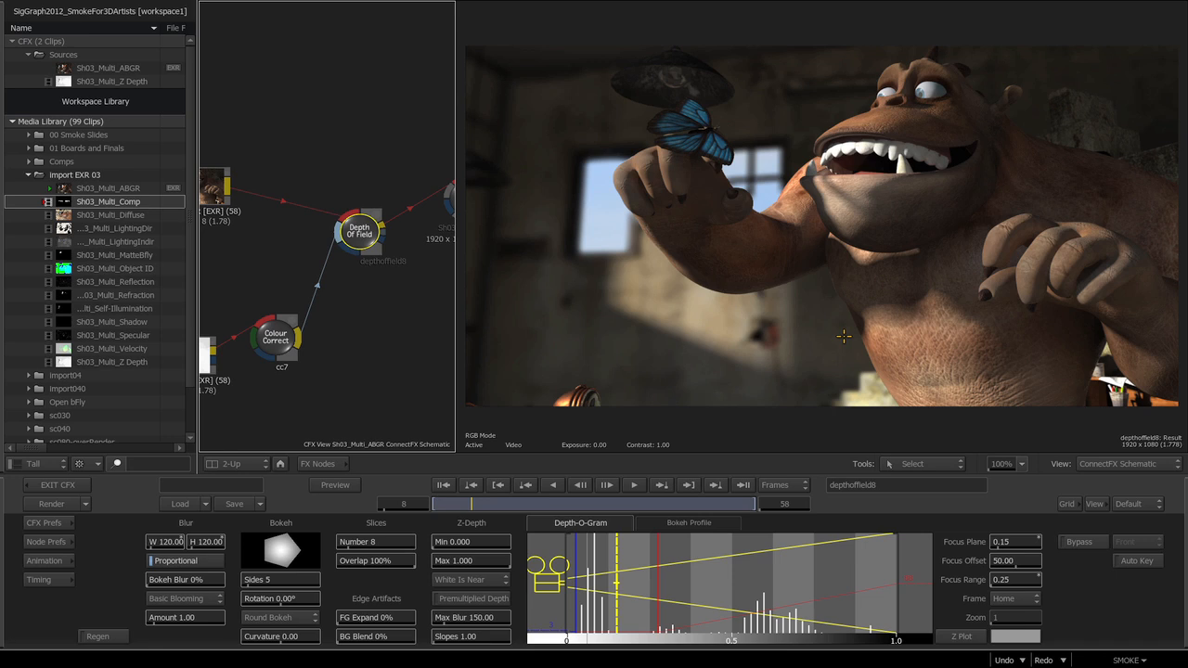
Step: Try lower blur amounts, and set the proportional blur width and height to 161
left_click_drag(174, 543, 138, 547)
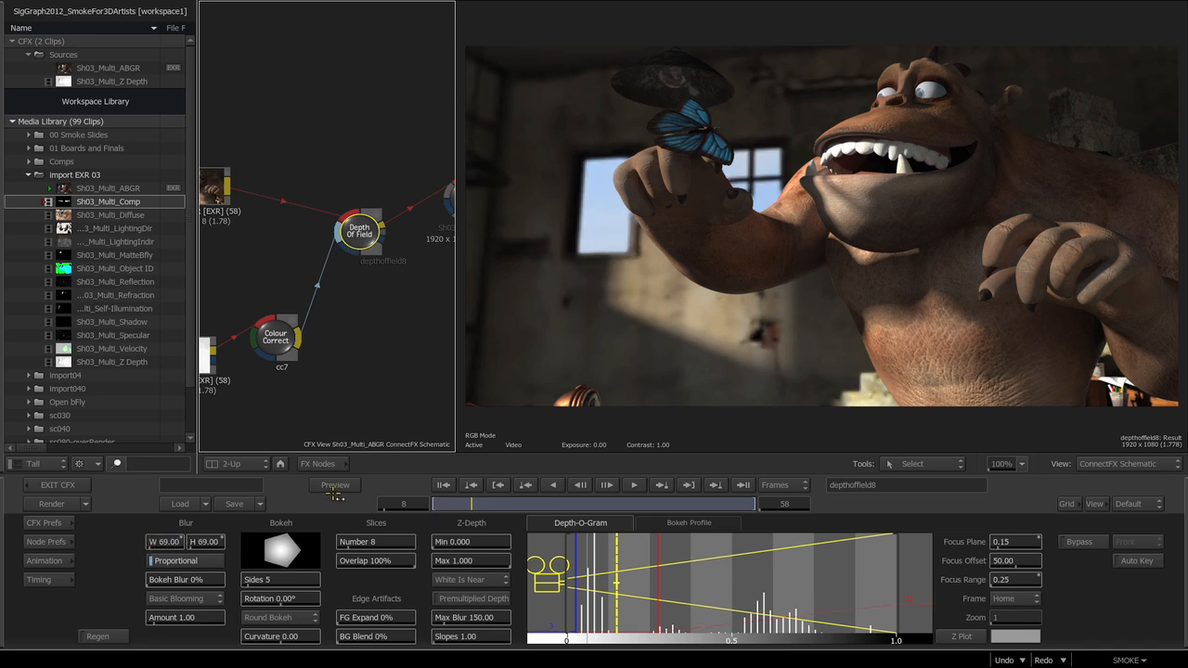
left_click_drag(172, 543, 126, 550)
left_click_drag(165, 544, 232, 545)
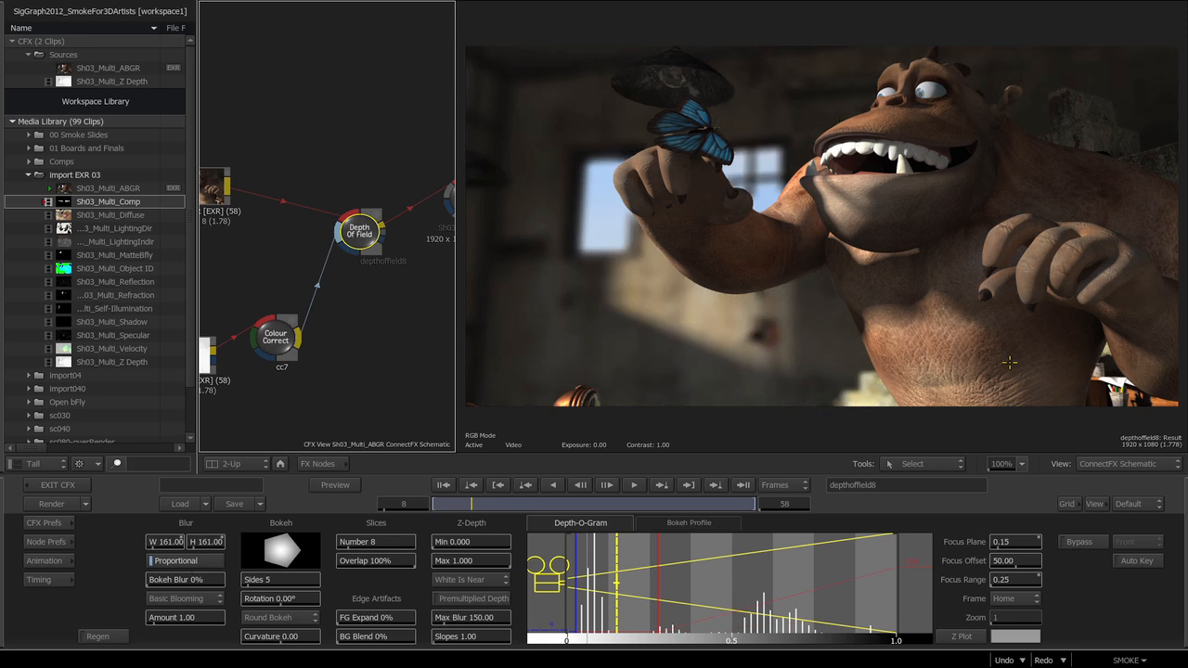
Step: Leave the ConnectFX editor and scrub the Sh03_Multi_Comp timeline to check the depth-of-field result
left_click(81, 487)
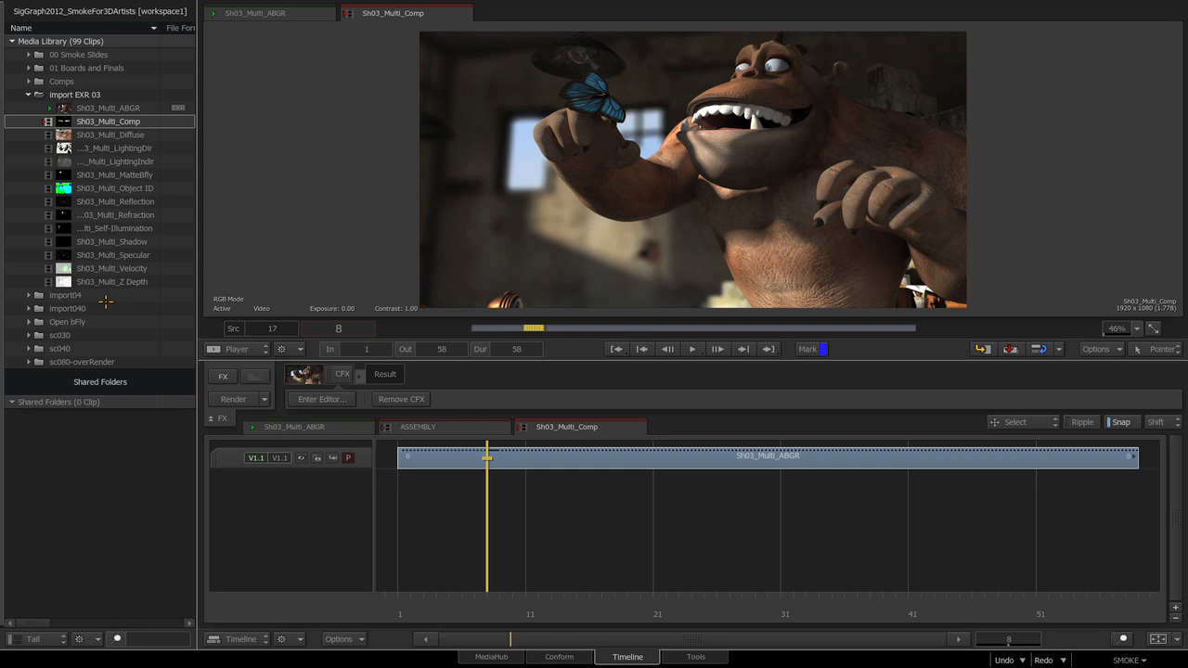
mouse_move(476, 609)
left_mouse_down()
mouse_move(502, 606)
mouse_move(484, 613)
left_mouse_up()
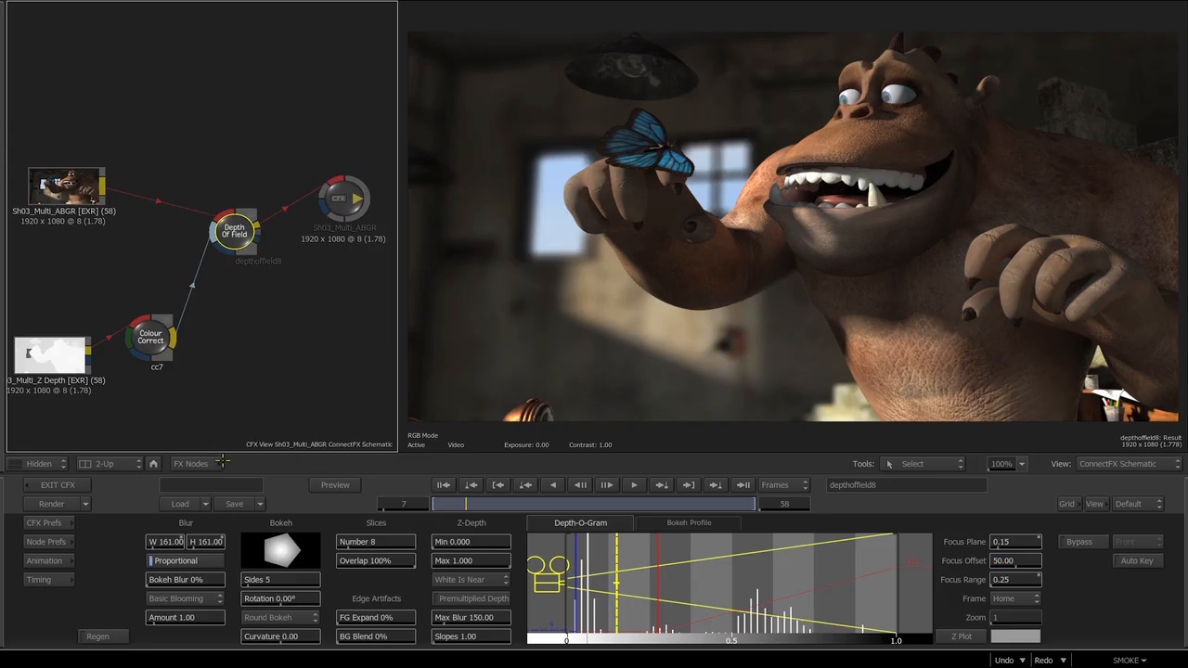
Step: Add a Matchbox node to the ConnectFX schematic and load the Z-Rays shader into it
left_click(213, 464)
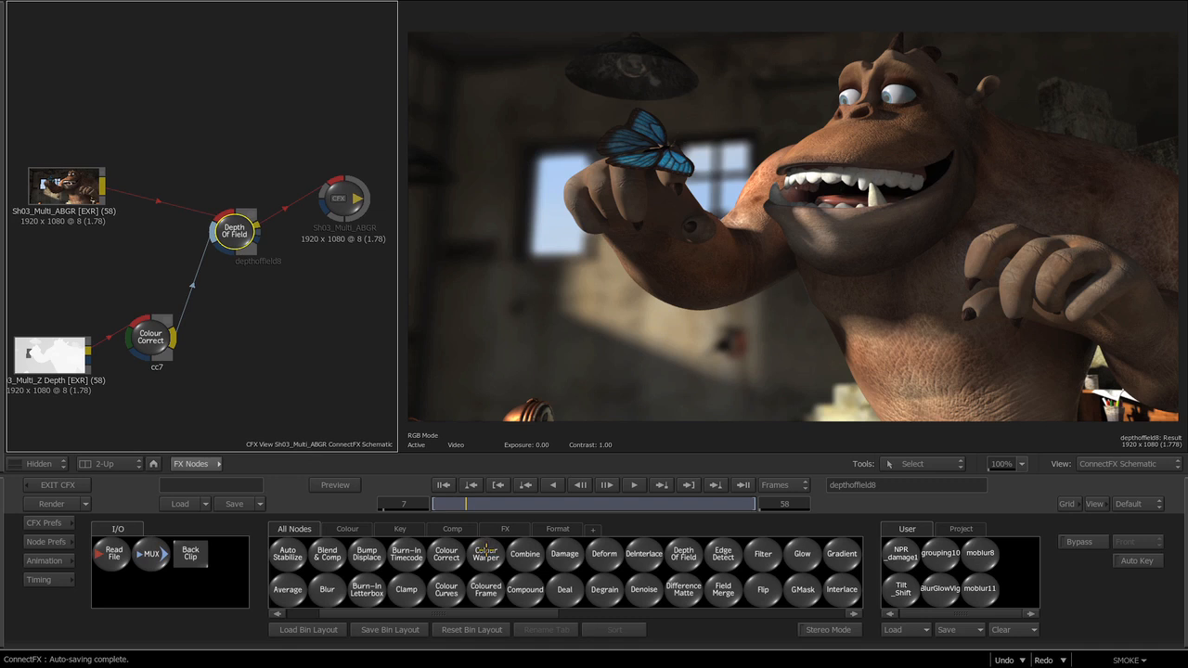
mouse_move(501, 609)
left_mouse_down()
mouse_move(710, 636)
mouse_move(696, 628)
left_mouse_up()
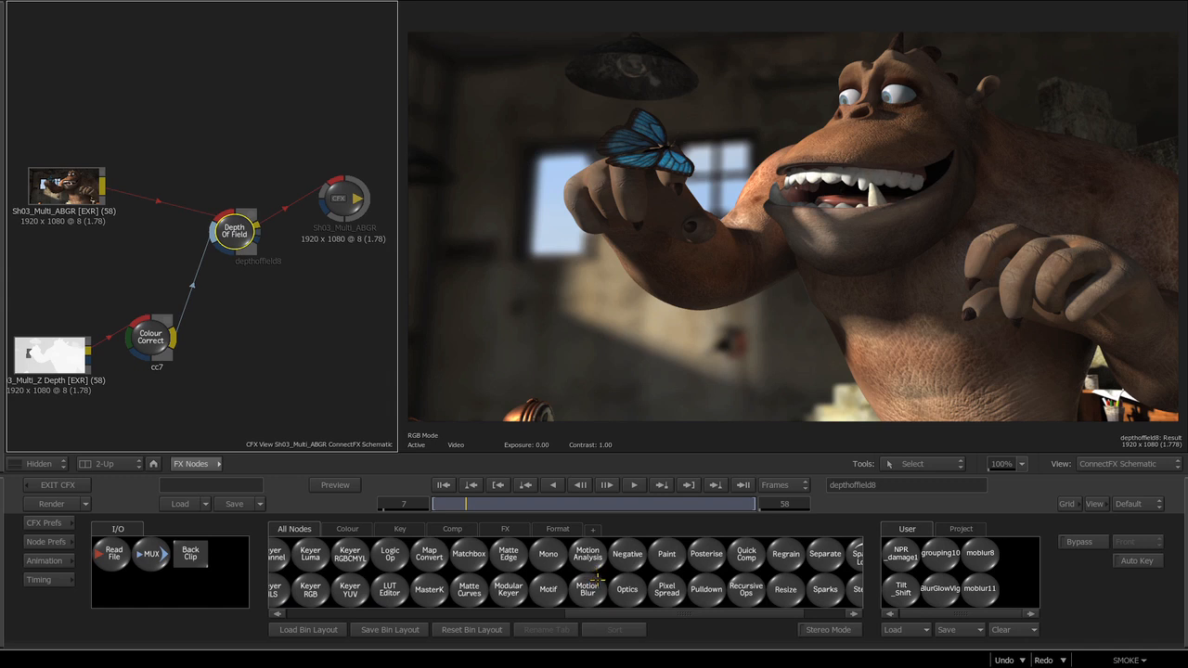
left_click_drag(566, 612, 427, 599)
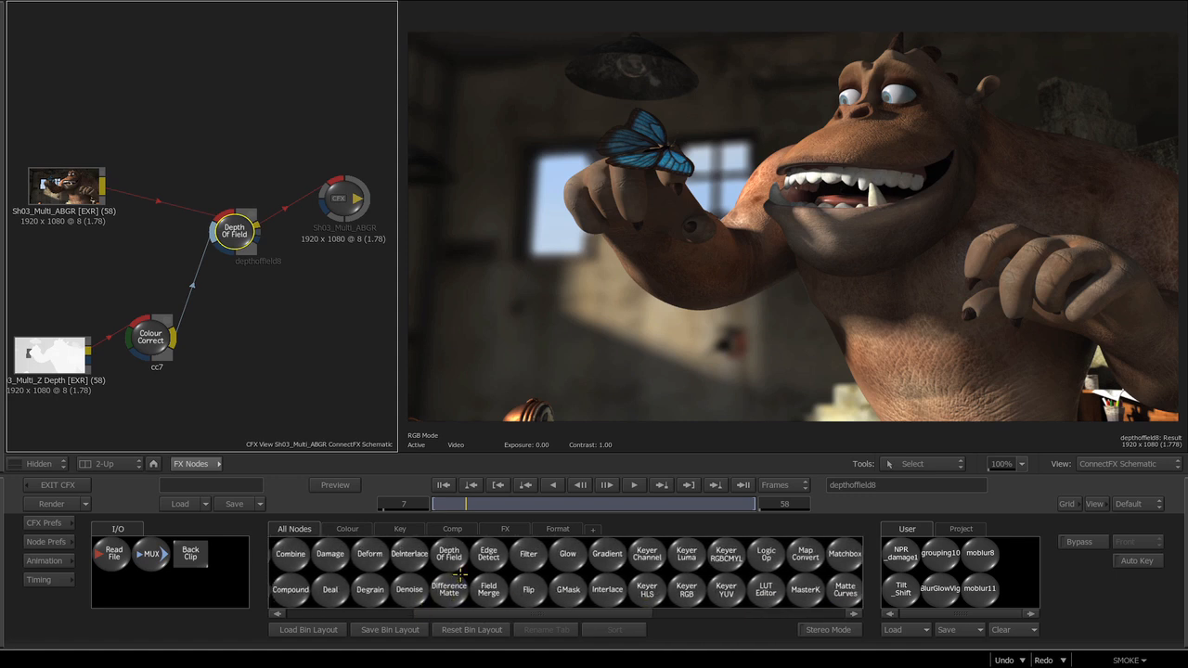
key("m")
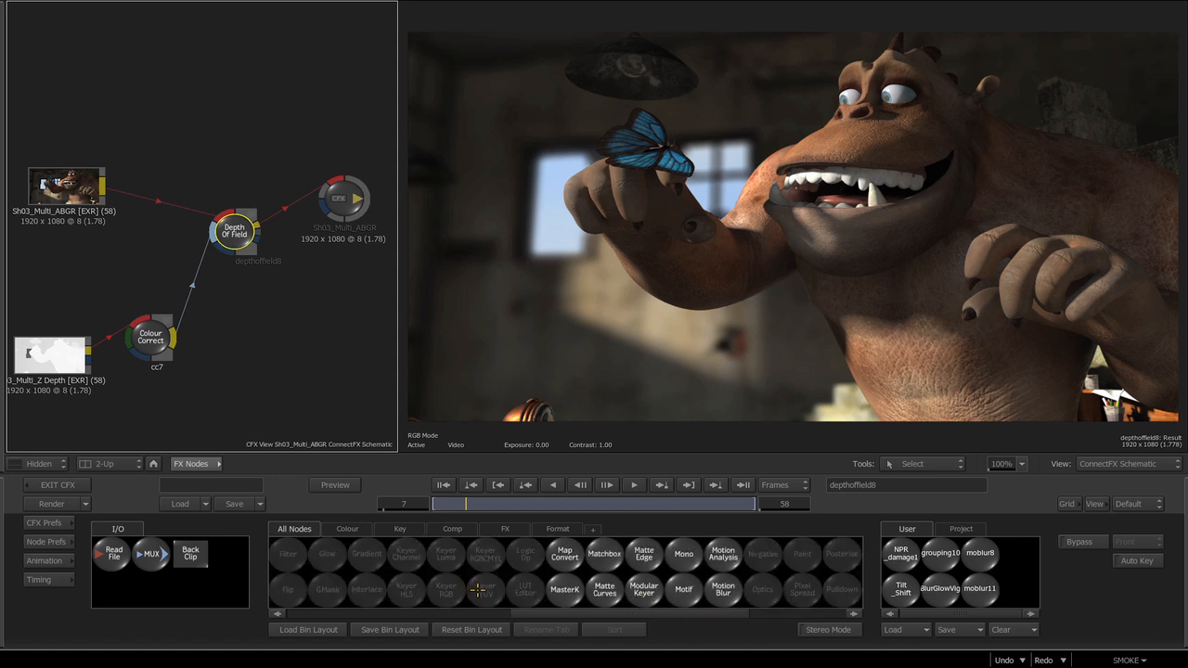
left_click_drag(585, 557, 372, 459)
left_click_drag(635, 620, 693, 617)
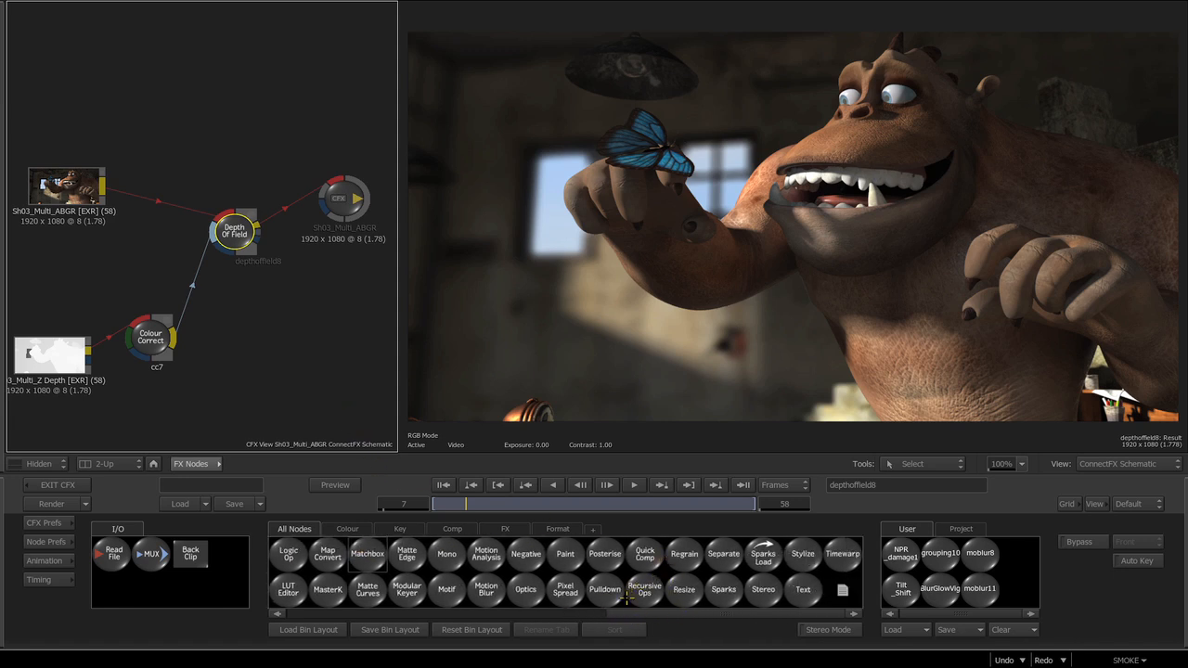
left_click(365, 554)
left_click(301, 351)
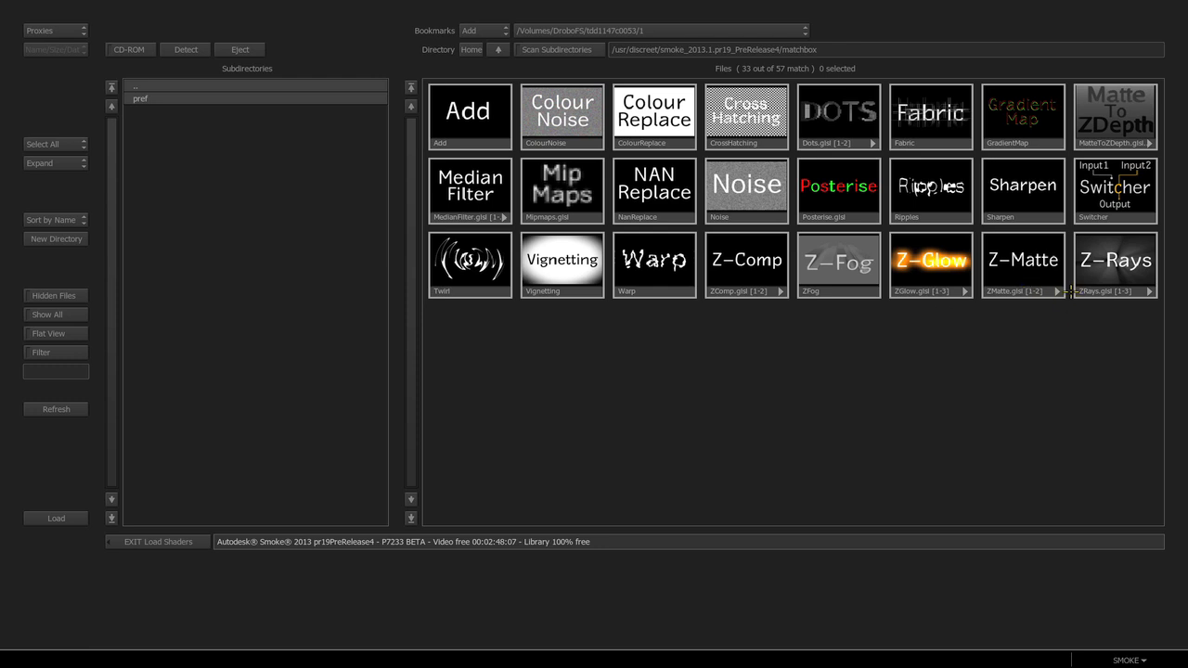
left_click(1100, 295)
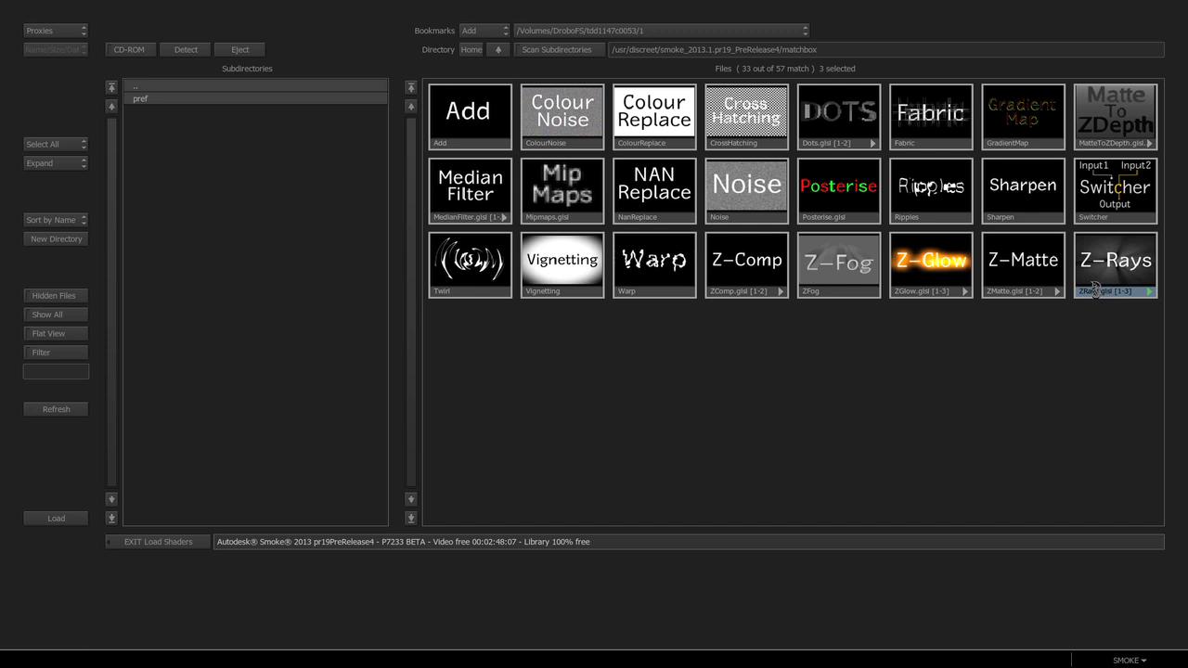
left_click(82, 519)
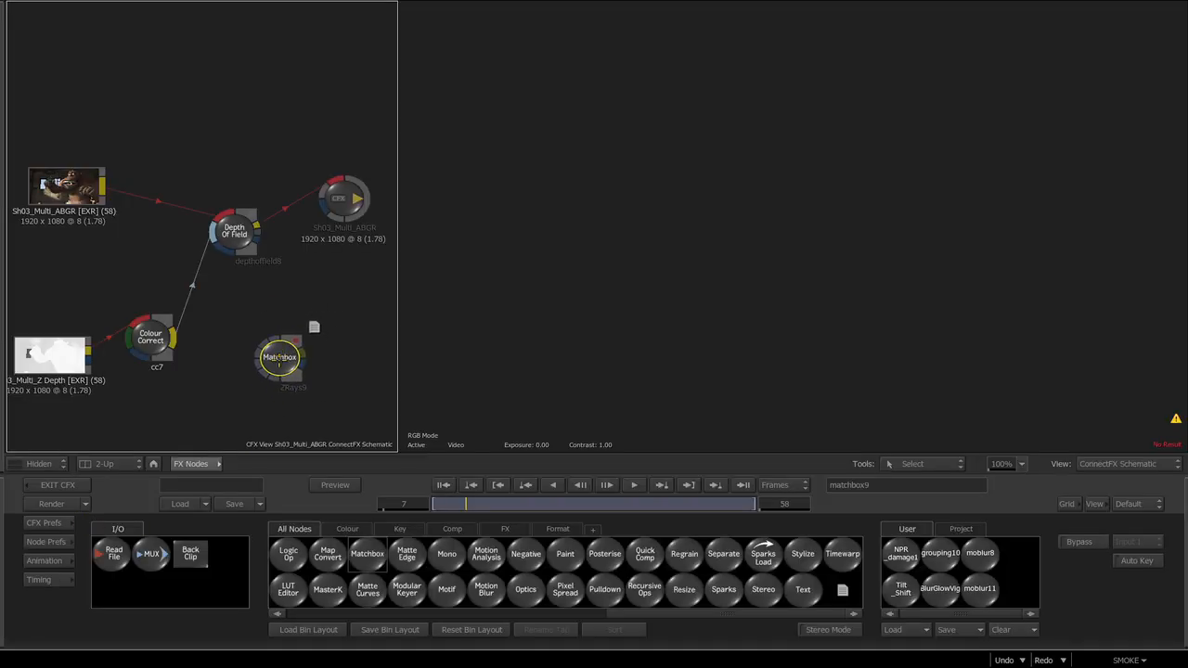
Step: Replace the Depth Of Field node with the Z-Rays node, wiring in the ABGR clip and colour-corrected Z Depth and outputting to the CFX result
left_click(279, 369)
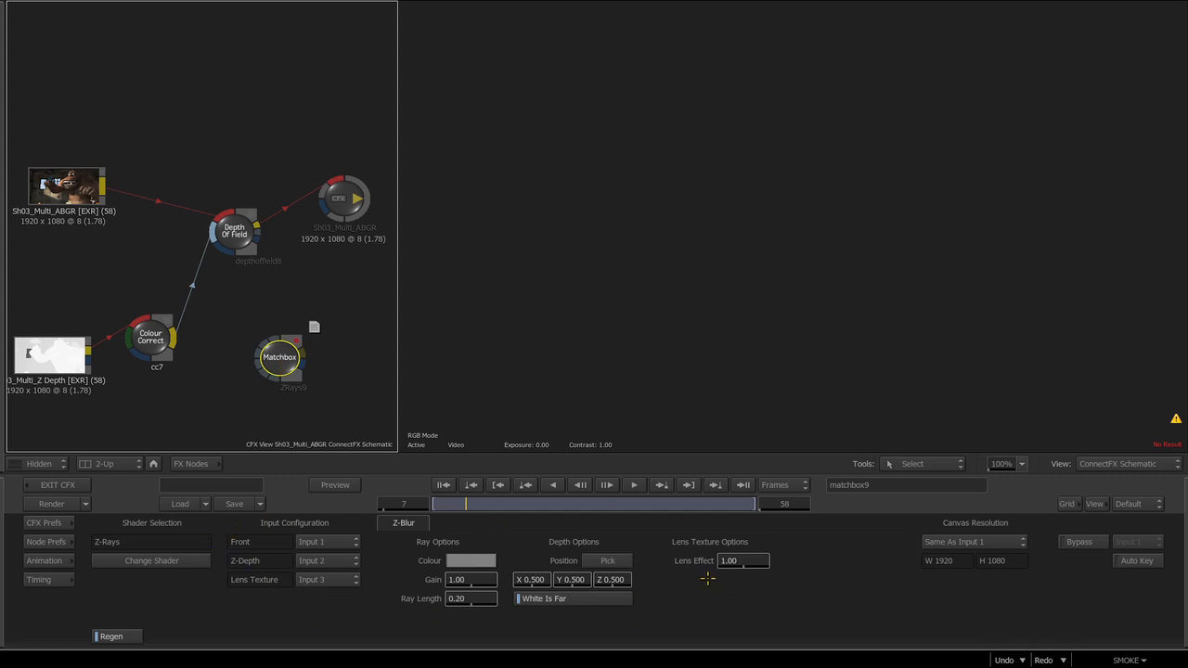
left_click_drag(234, 233, 202, 462)
left_click_drag(275, 363, 235, 290)
left_click_drag(107, 181, 237, 281)
double_click(239, 284)
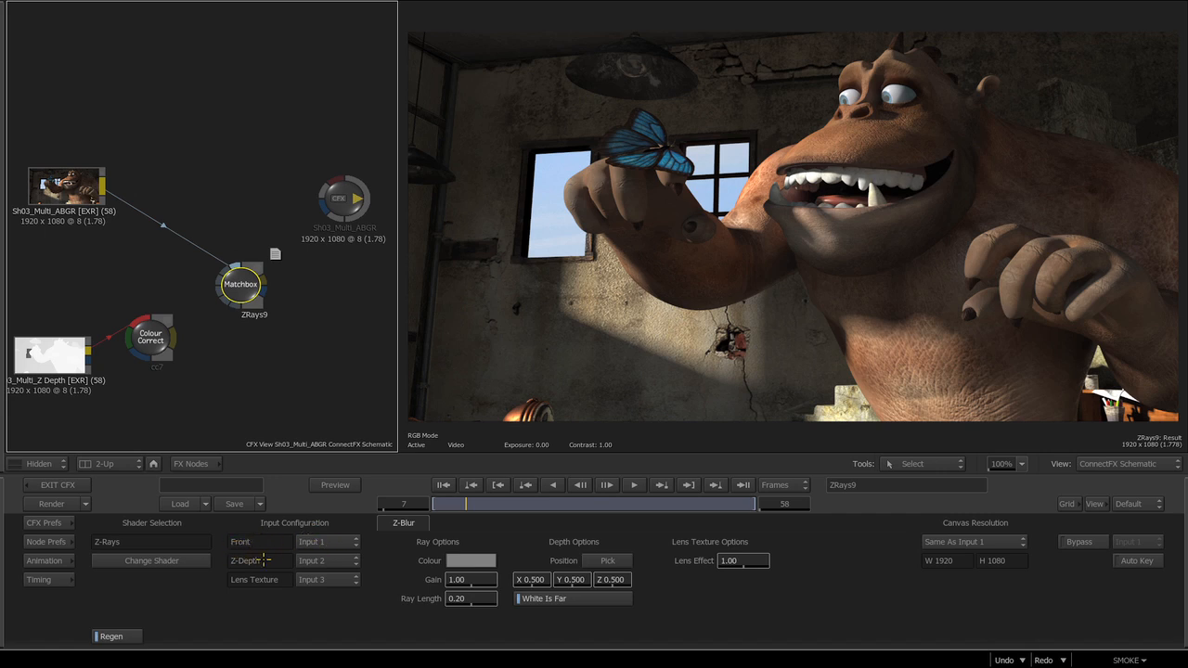
left_click_drag(175, 336, 349, 201)
left_click_drag(258, 285, 243, 271)
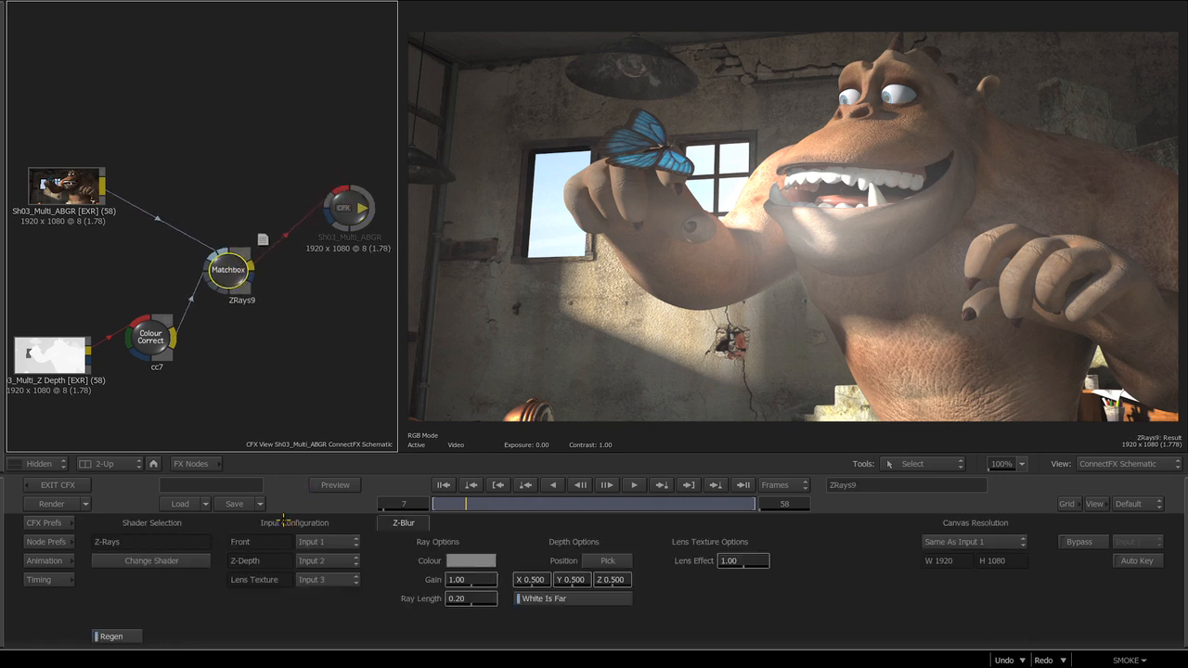
Step: Try out ray source positions in the result image, ending at X 0.863, Y 0.517
left_click(608, 561)
left_click(672, 186)
left_click_drag(672, 186, 632, 216)
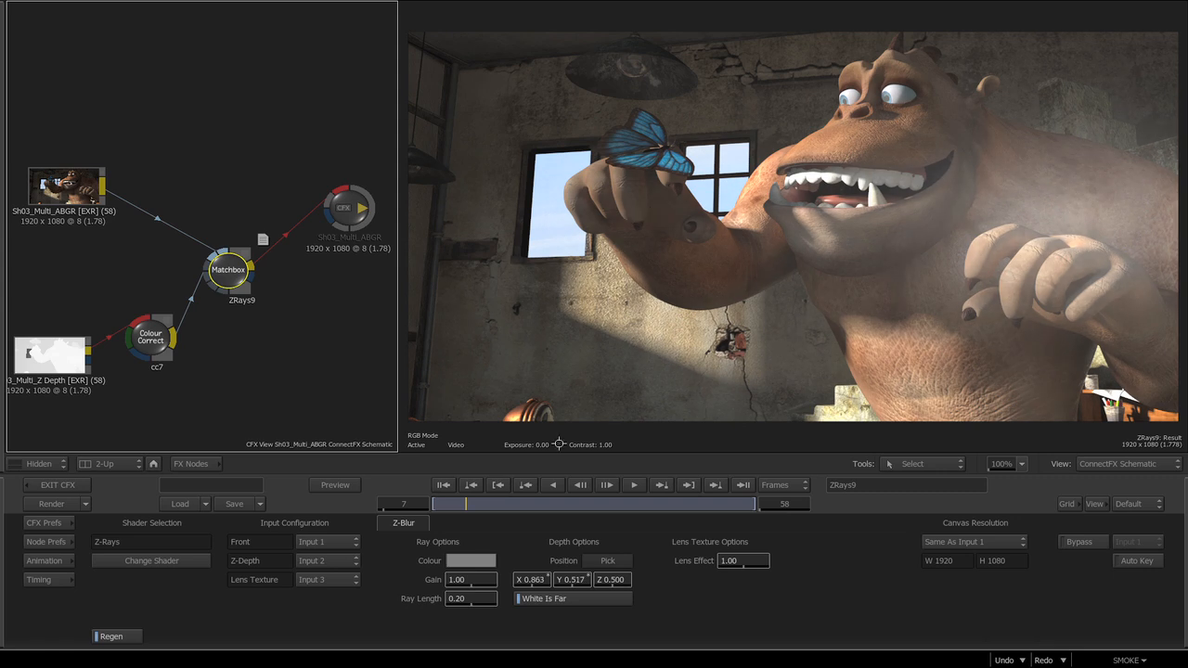
Step: Sample the ray colour from the sunlit wall and brighten it to a warm cream of HLS 28, 217, 195
left_click(451, 560)
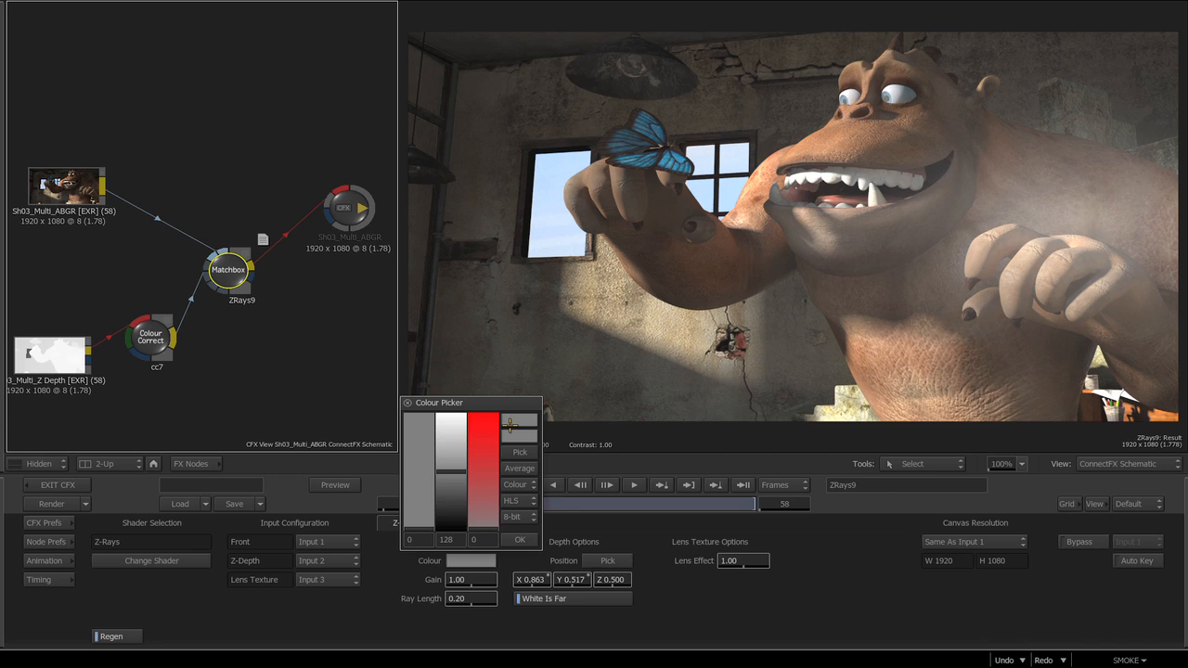
key("Escape")
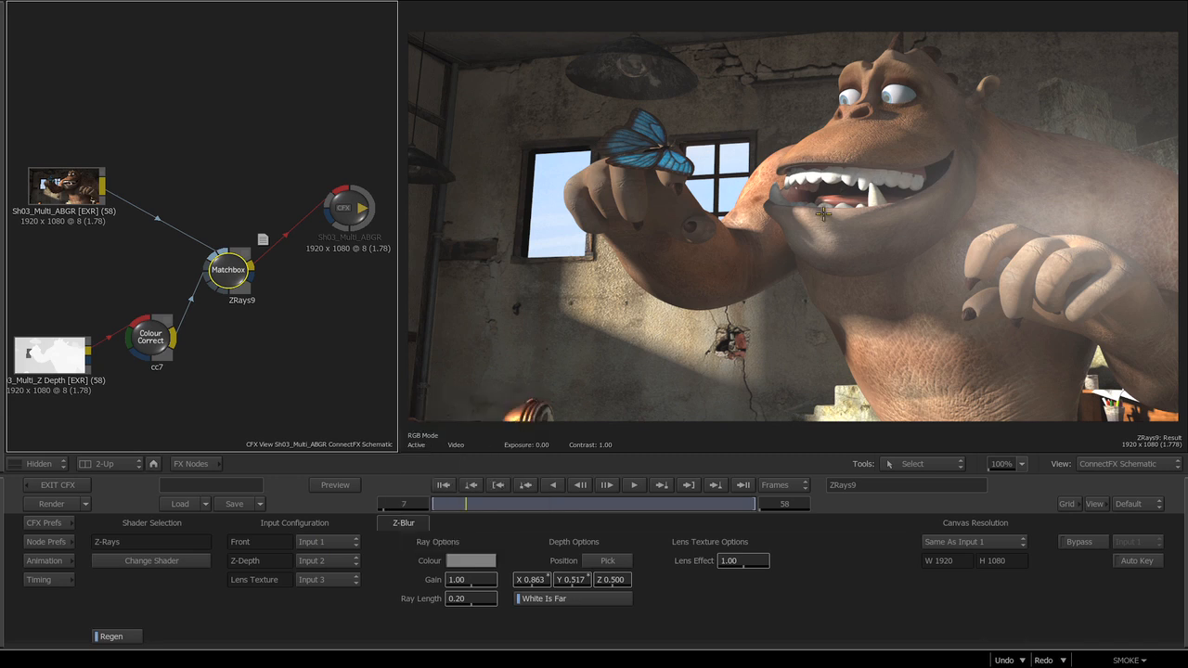
left_click(695, 122)
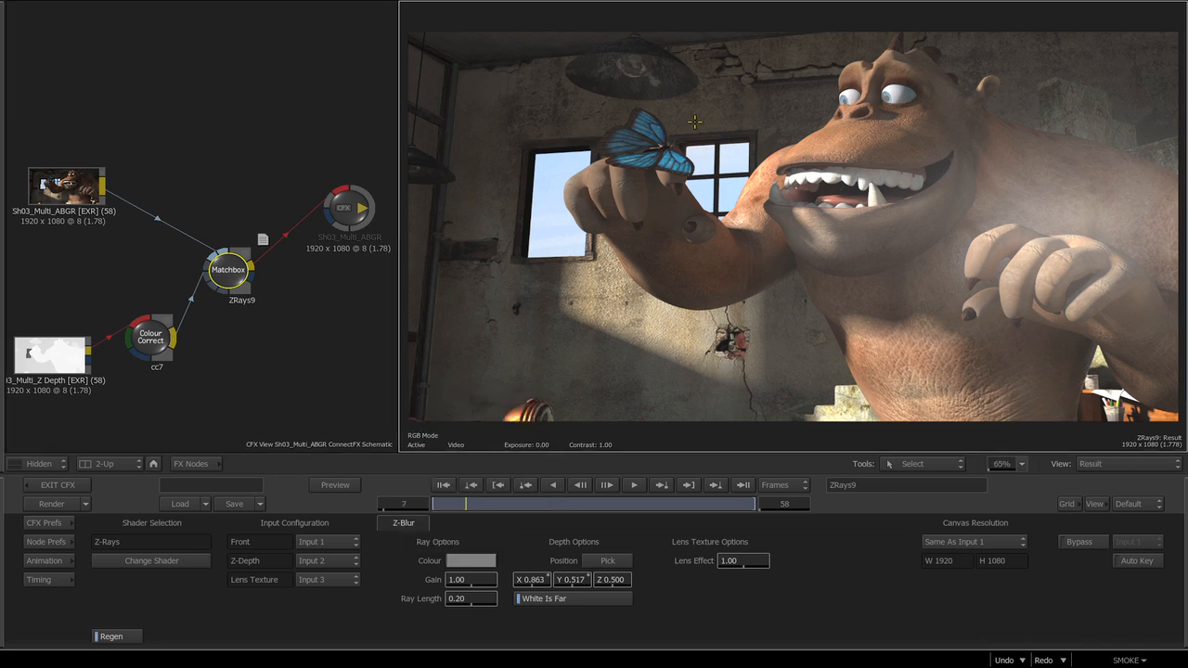
left_click(483, 561)
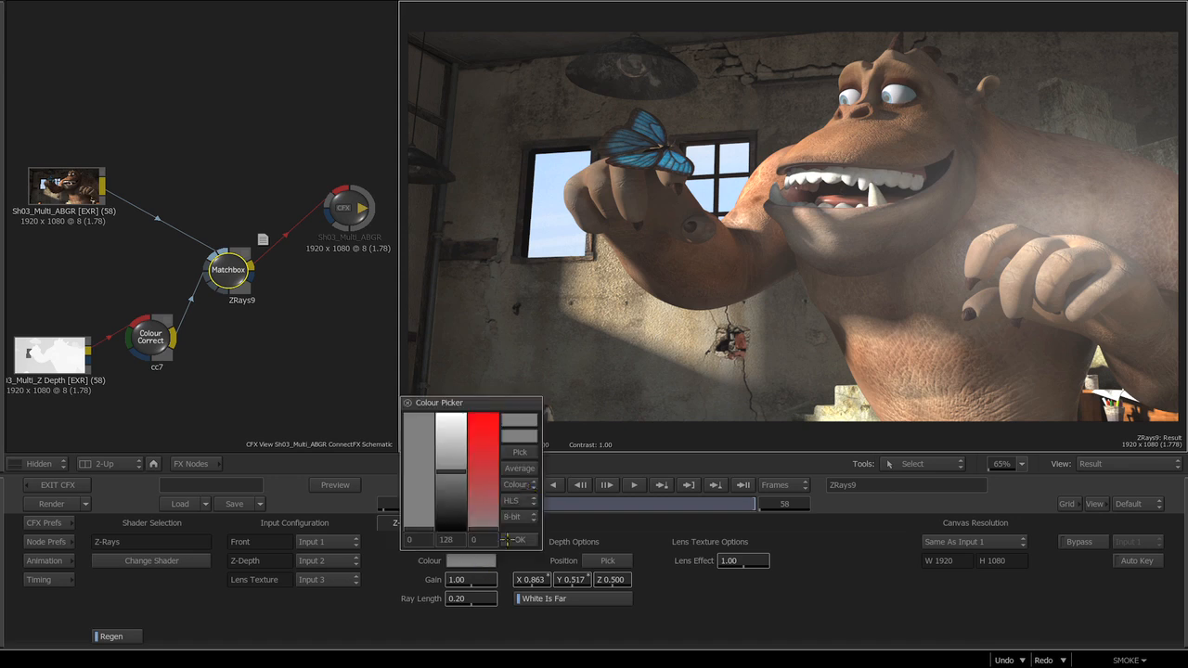
left_click(645, 353)
left_click(669, 326)
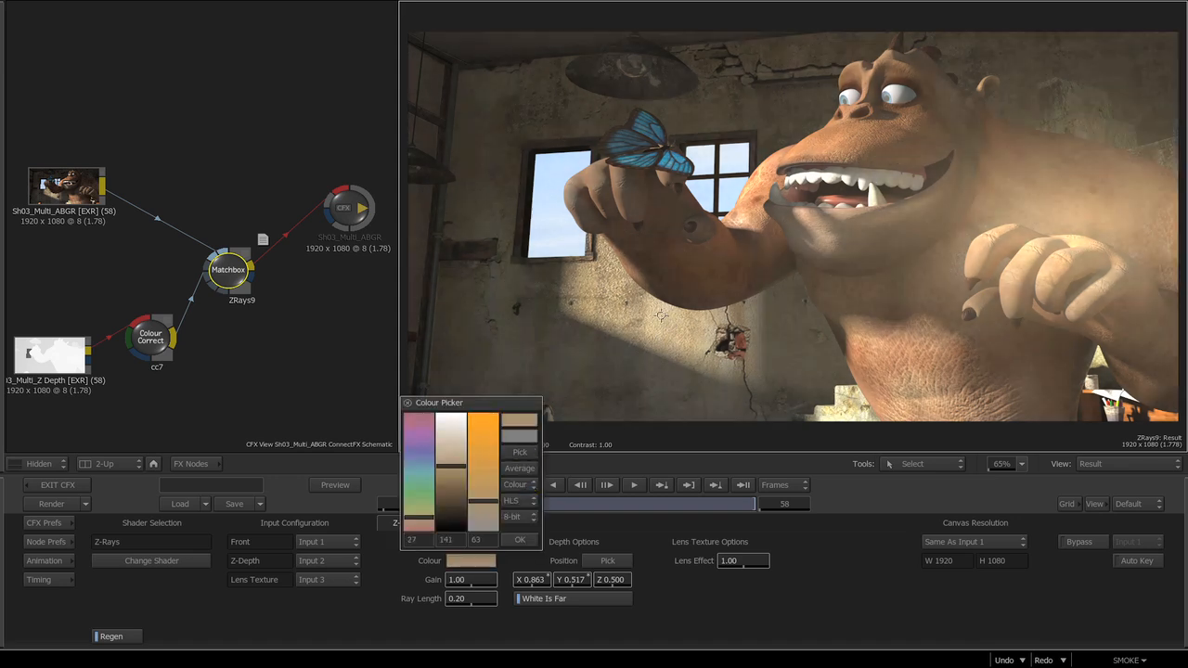
left_click_drag(451, 461, 451, 432)
left_click_drag(484, 479, 488, 467)
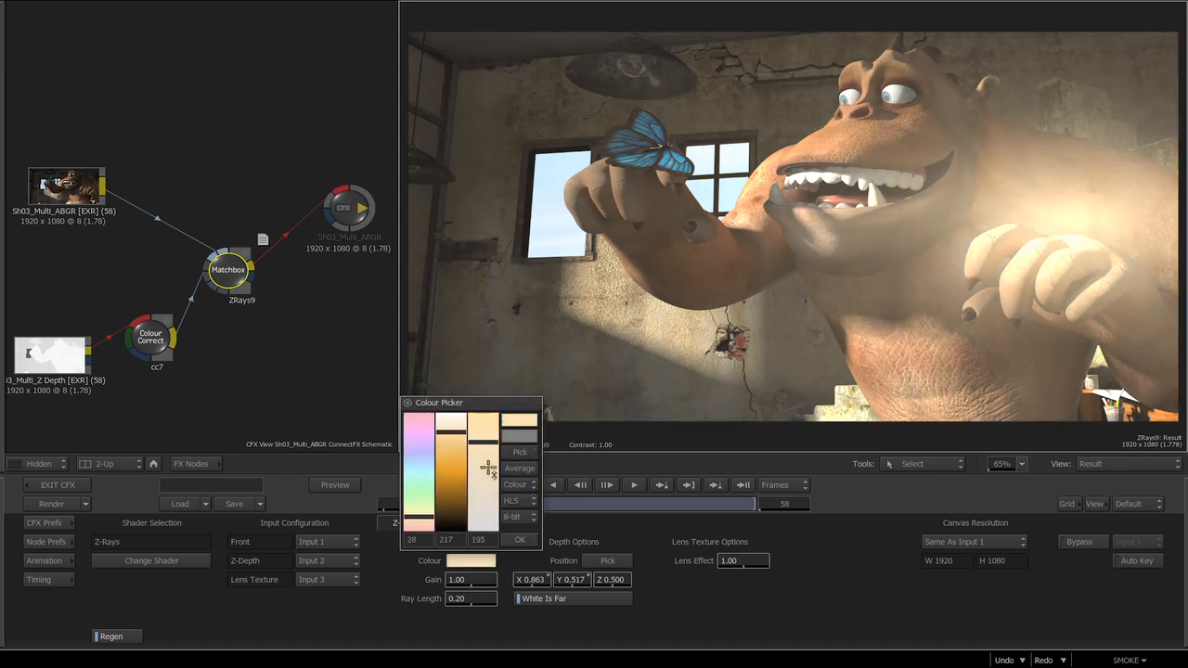
left_click(513, 420)
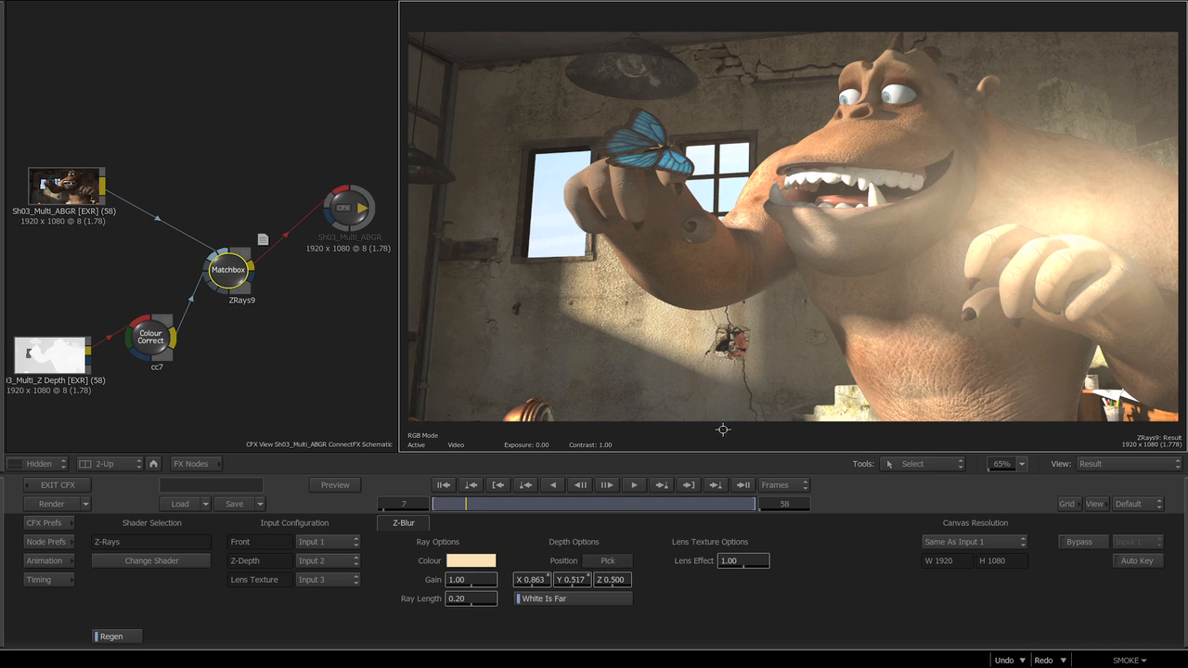
Step: Turn off White Is Far for the rays and reposition their source to X 0.347, Y 0.577
left_click_drag(772, 288, 638, 168)
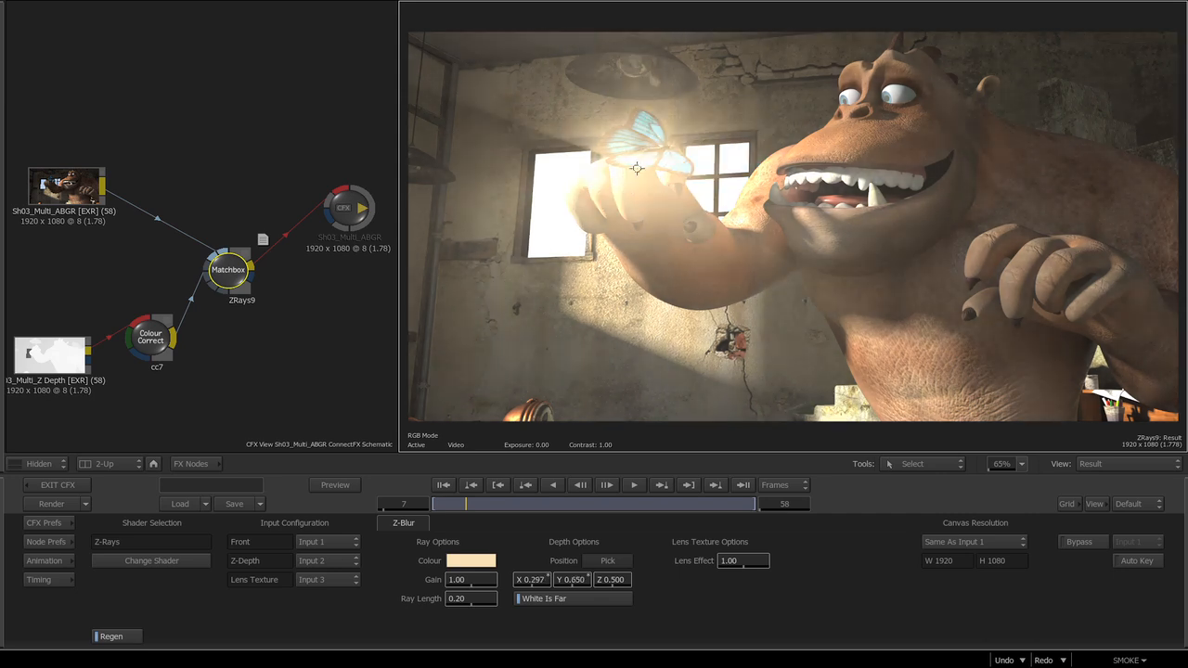
left_click(551, 599)
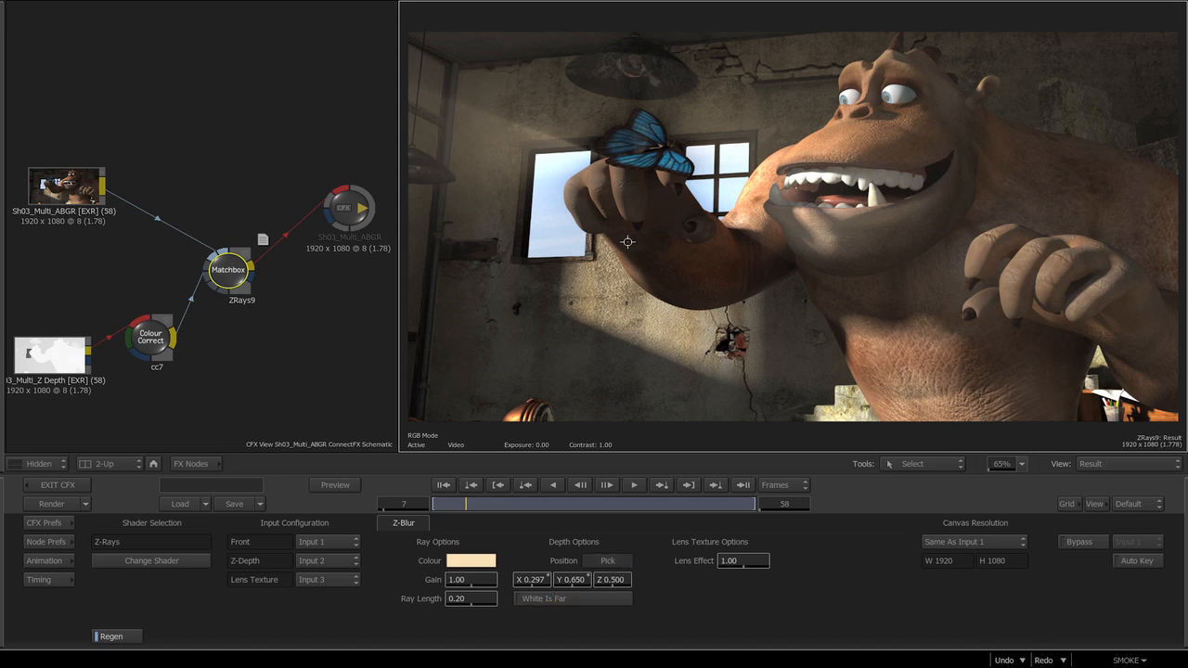
left_click_drag(637, 170, 546, 214)
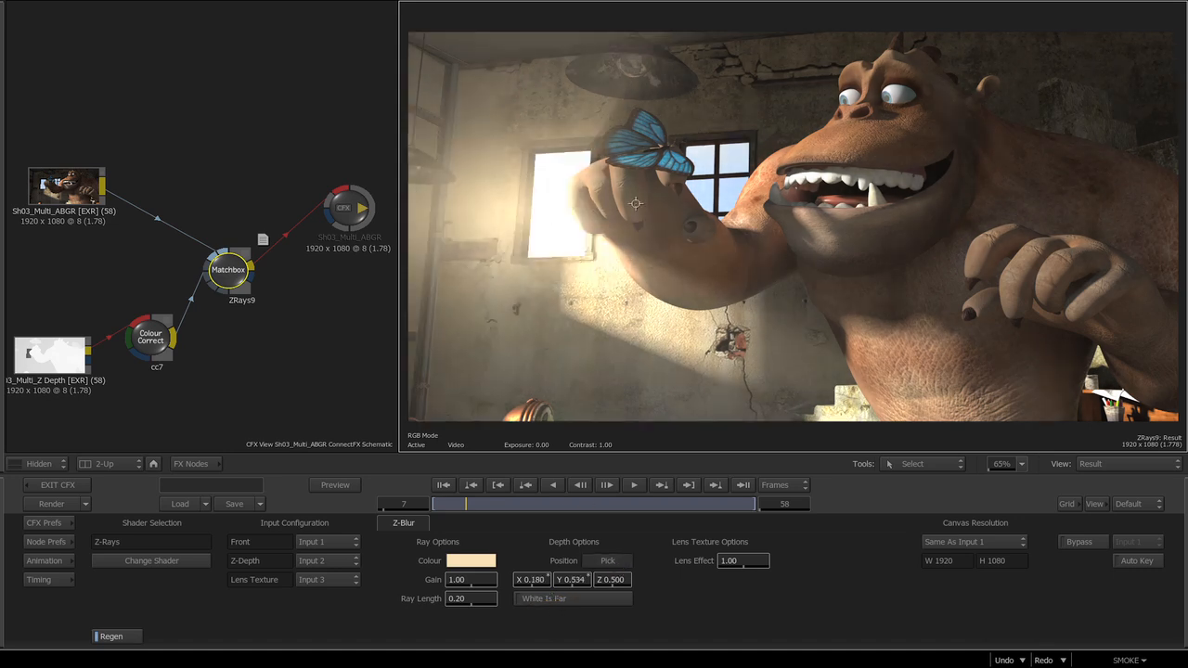
left_click_drag(636, 202, 674, 195)
Step: Scrub between the middle and early frames to check how the rays interact with the moving character
left_click(568, 504)
mouse_move(587, 504)
left_mouse_down()
mouse_move(715, 510)
mouse_move(577, 505)
left_mouse_up()
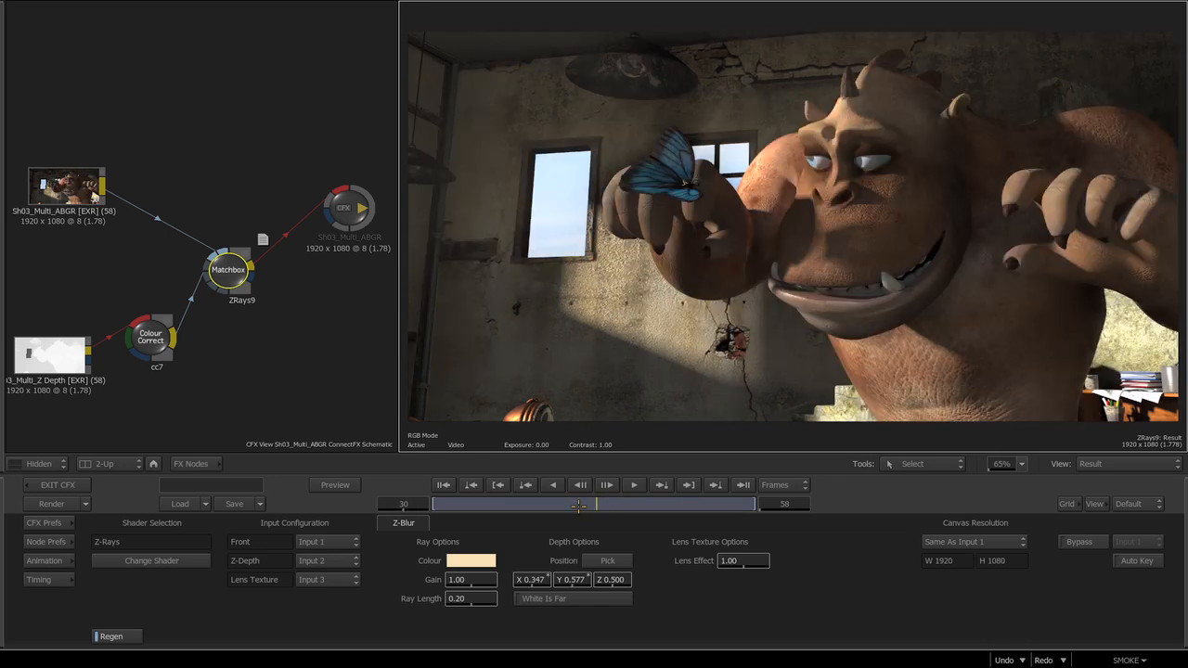
left_click_drag(551, 506, 492, 502)
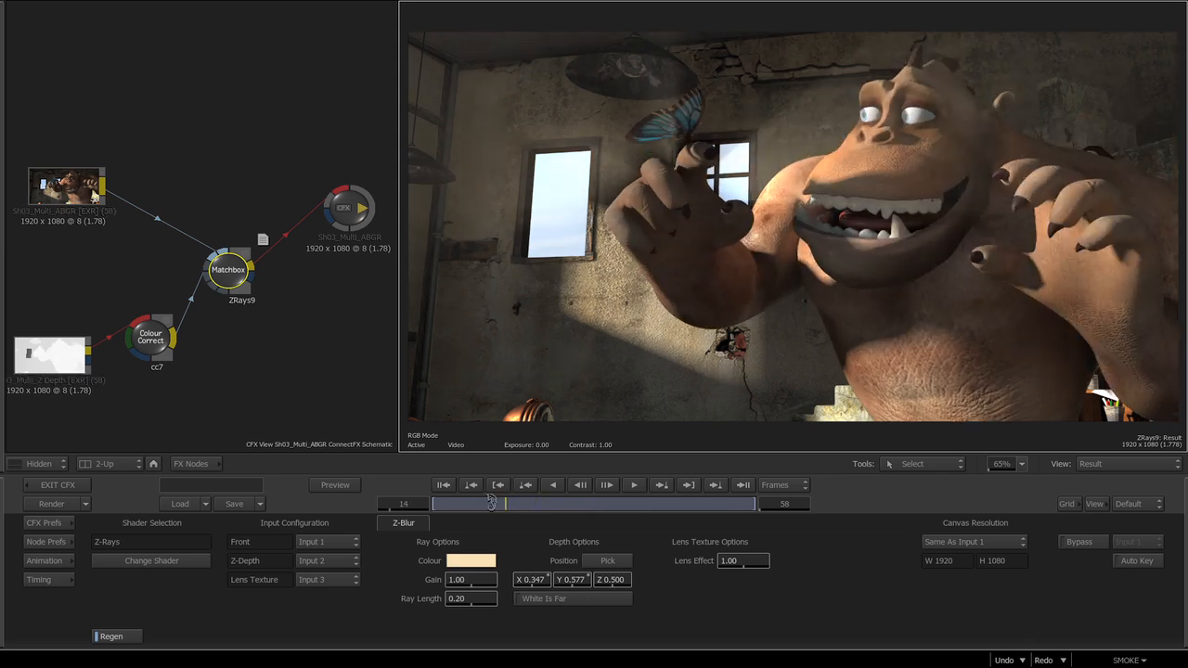
Step: Move the Z-Rays node lower in the schematic and review the available Matchbox shaders without replacing Z-Rays
mouse_move(229, 263)
left_mouse_down()
mouse_move(234, 279)
mouse_move(247, 264)
mouse_move(241, 277)
left_mouse_up()
left_click(197, 464)
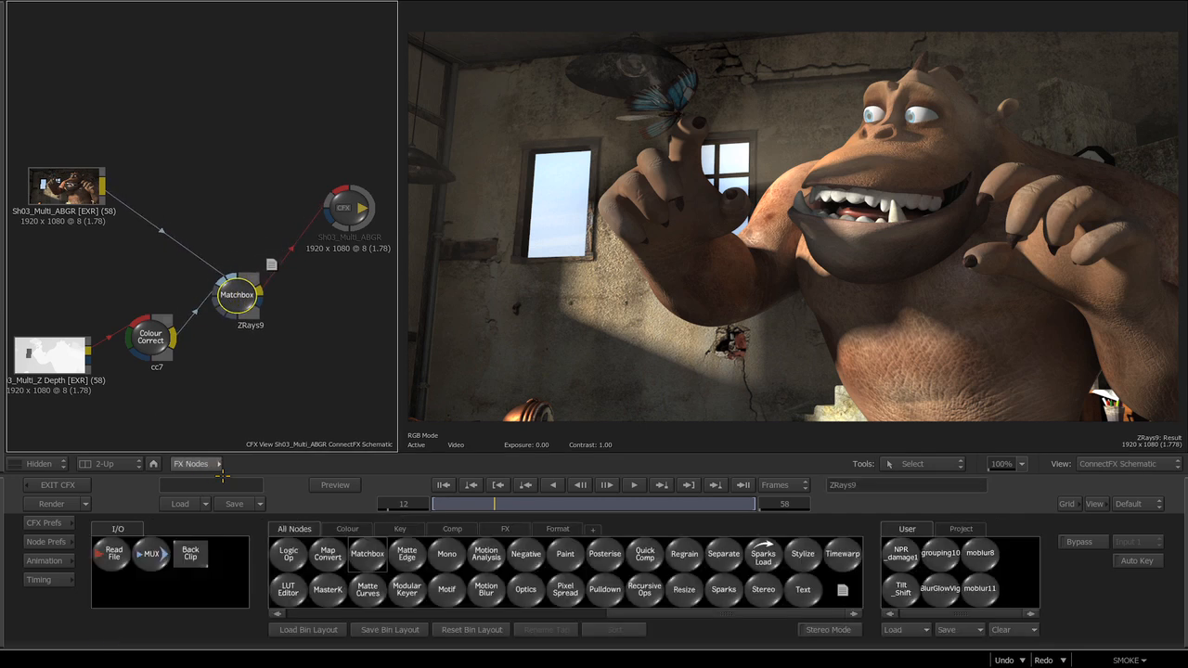
left_click_drag(649, 616, 604, 614)
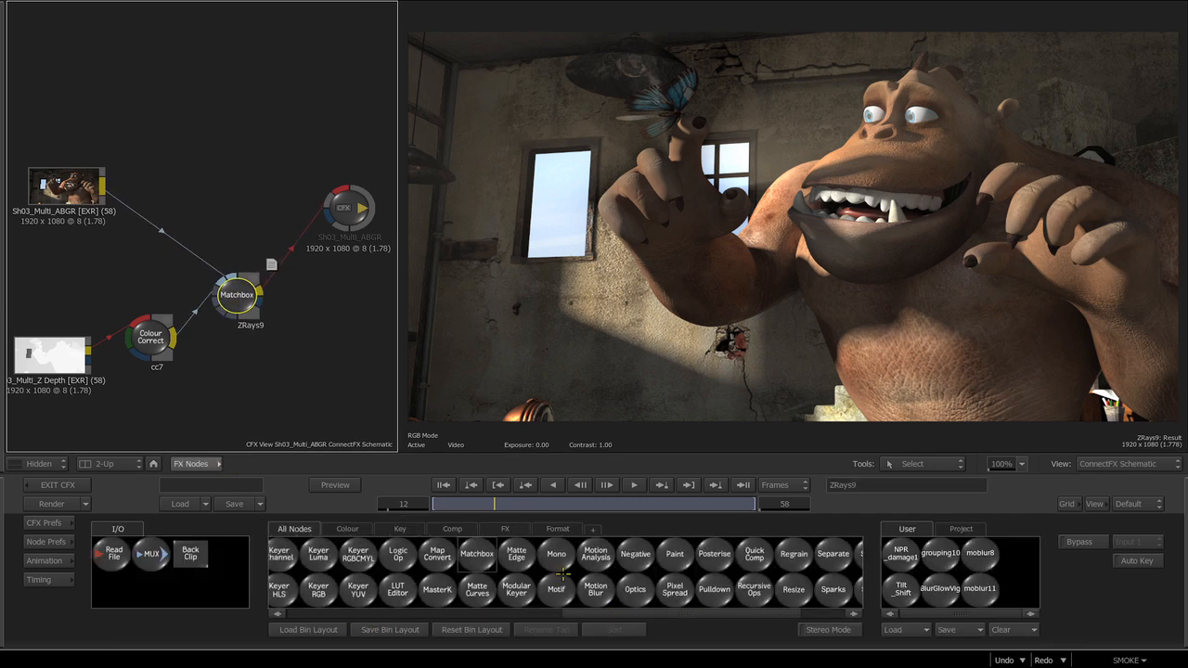
left_click(242, 312)
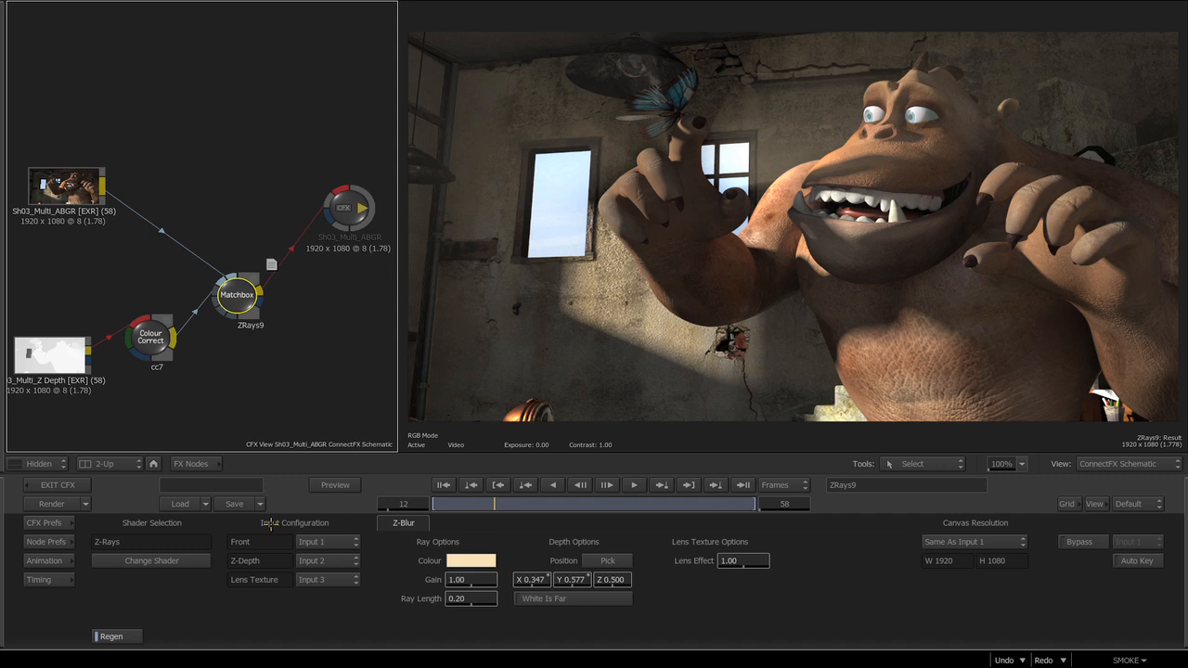
left_click(154, 560)
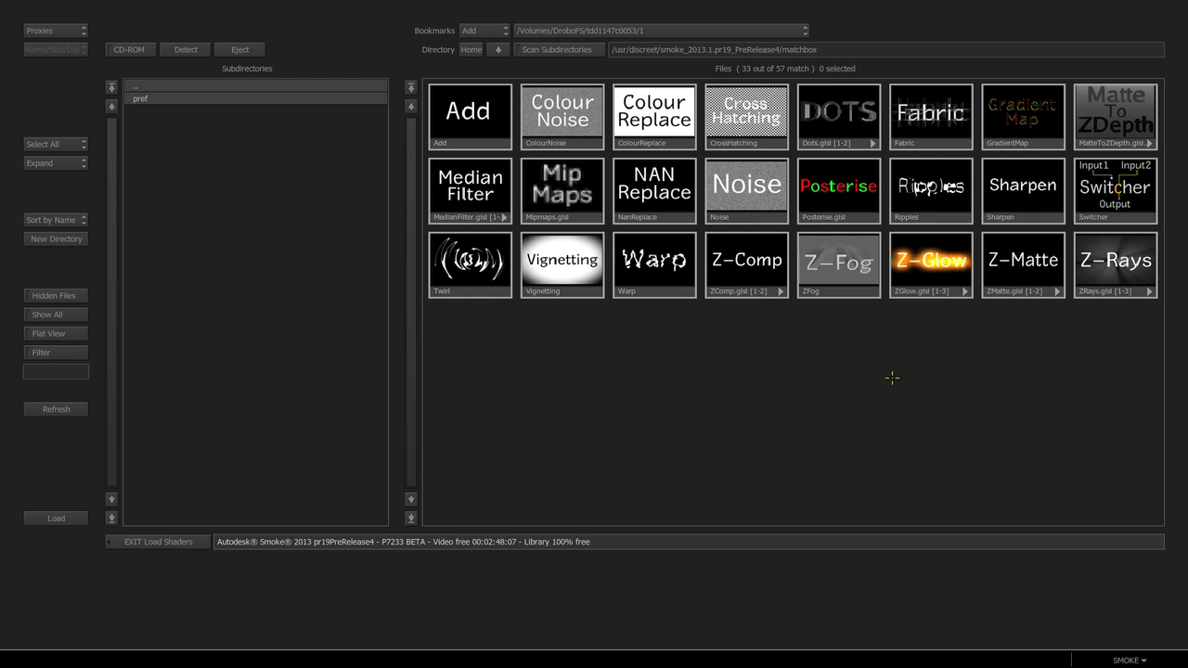
left_click(174, 541)
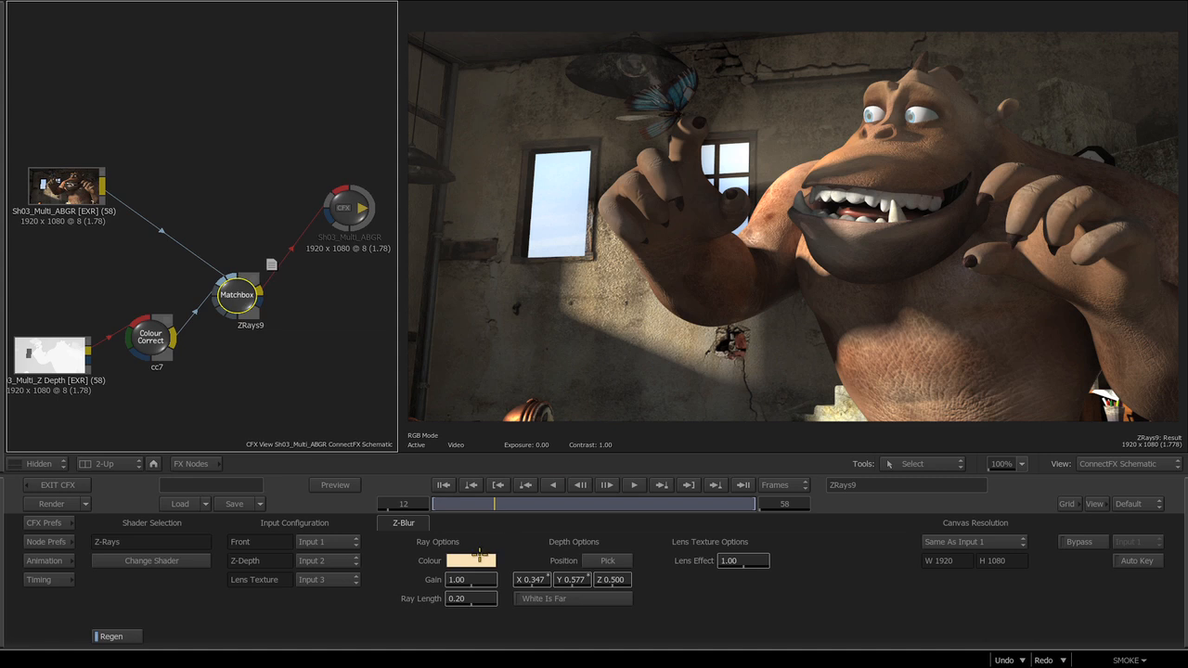
Step: Scrub through the rest of the 58-frame shot to review the Z-Rays effect
left_click(523, 506)
left_click_drag(523, 505, 764, 504)
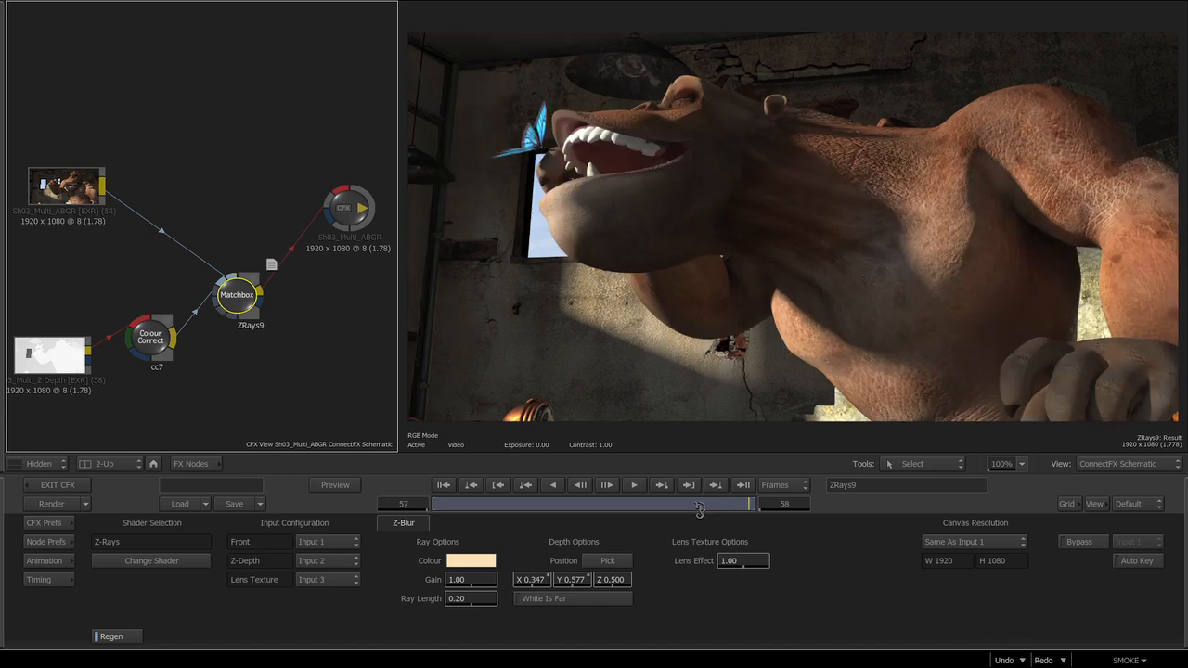
left_click_drag(653, 506, 554, 502)
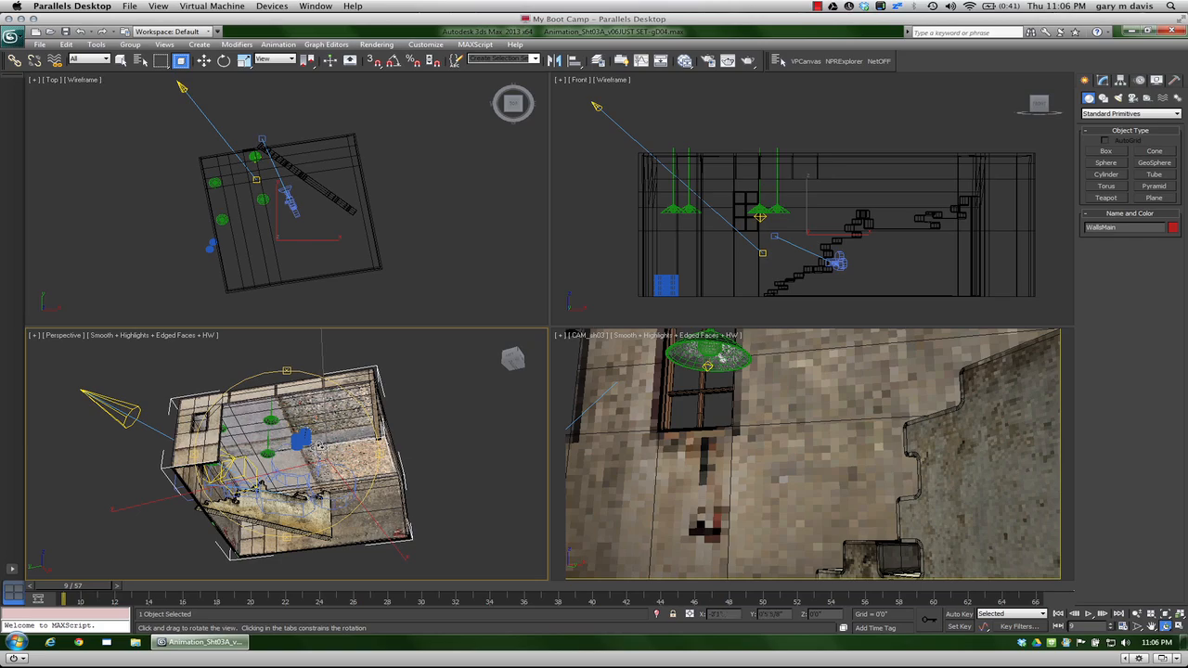
Step: Switch to 3ds Max and orbit the Perspective and CAM_sh03 views to examine the room set
left_click_drag(320, 449, 306, 461)
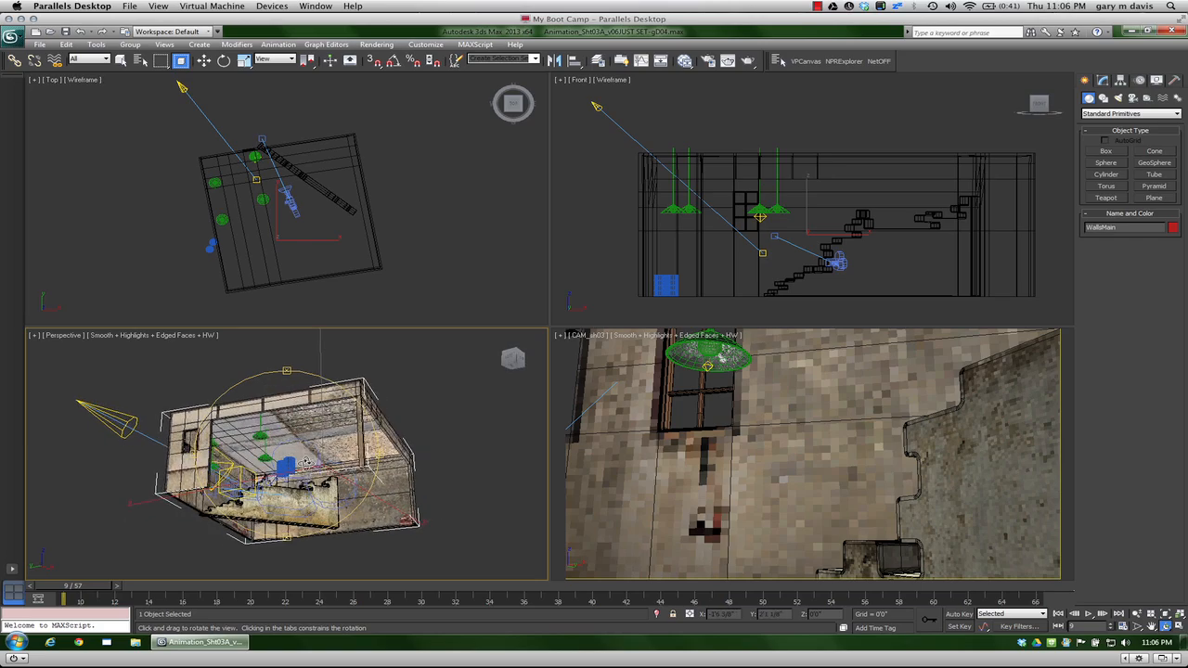
left_click_drag(305, 462, 235, 508)
left_click_drag(217, 460, 246, 478)
middle_click(795, 470)
left_click_drag(796, 470, 787, 450)
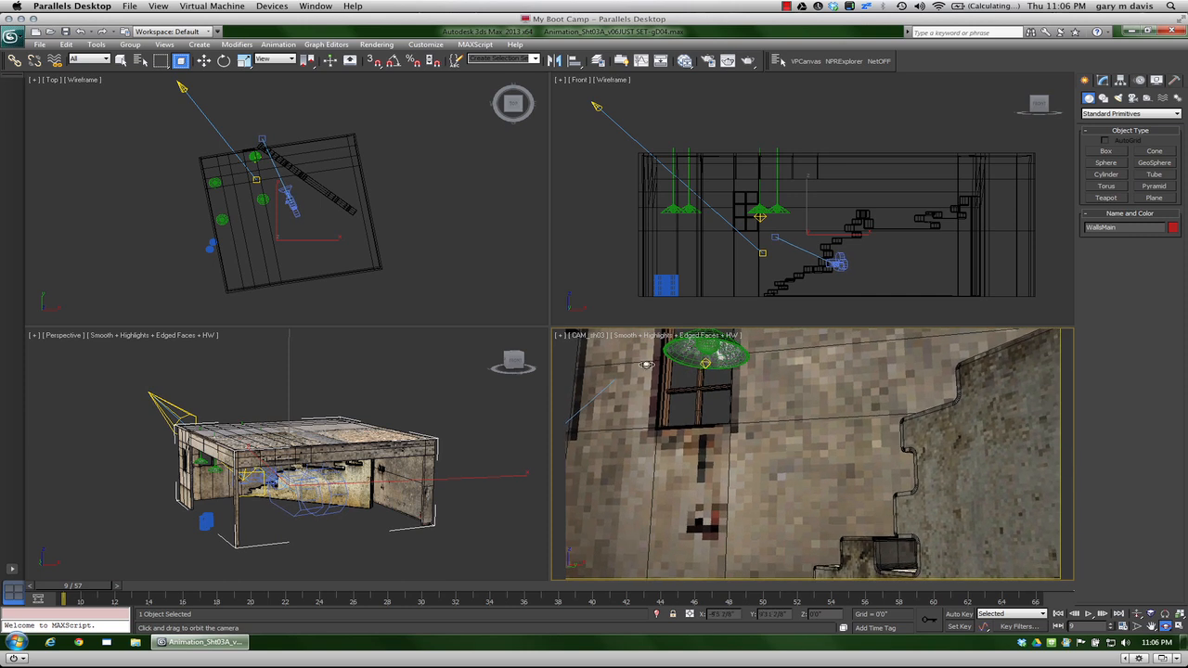
Step: Select the LGHTspot spotlight outside the room in the Perspective view
key("w")
left_click(707, 368)
left_click(178, 414)
right_click(688, 474)
Step: Review the set's material and bitmap nodes in the Slate Material Editor, including the first wall bitmap, and close the editor
left_click(685, 60)
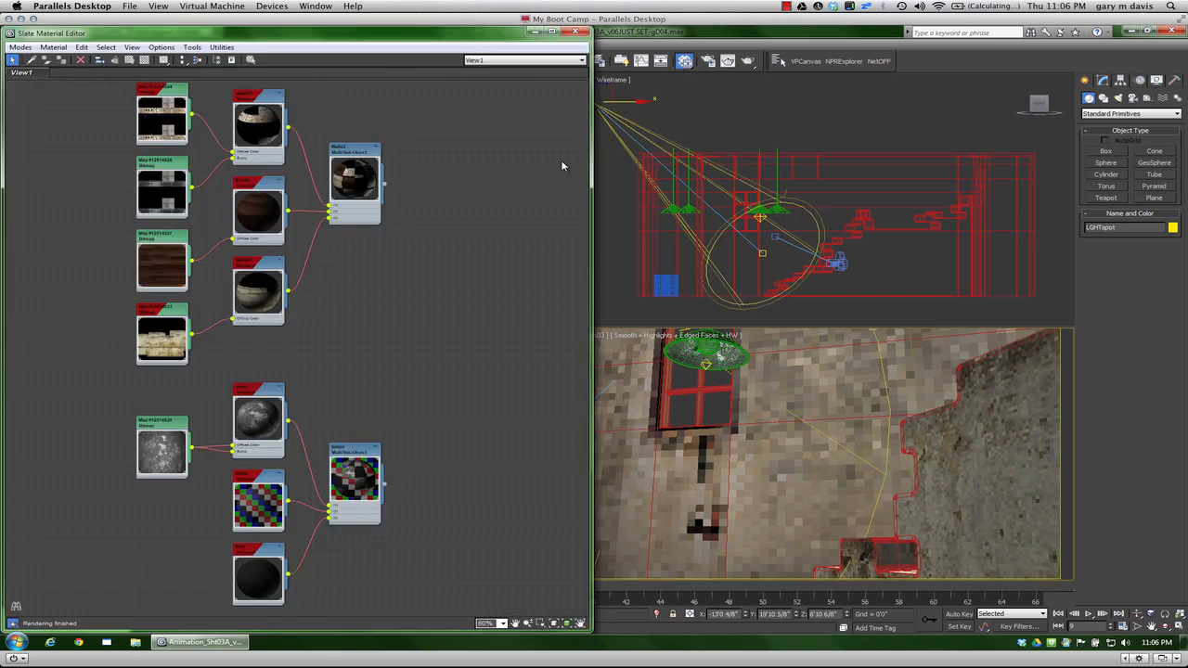
double_click(164, 126)
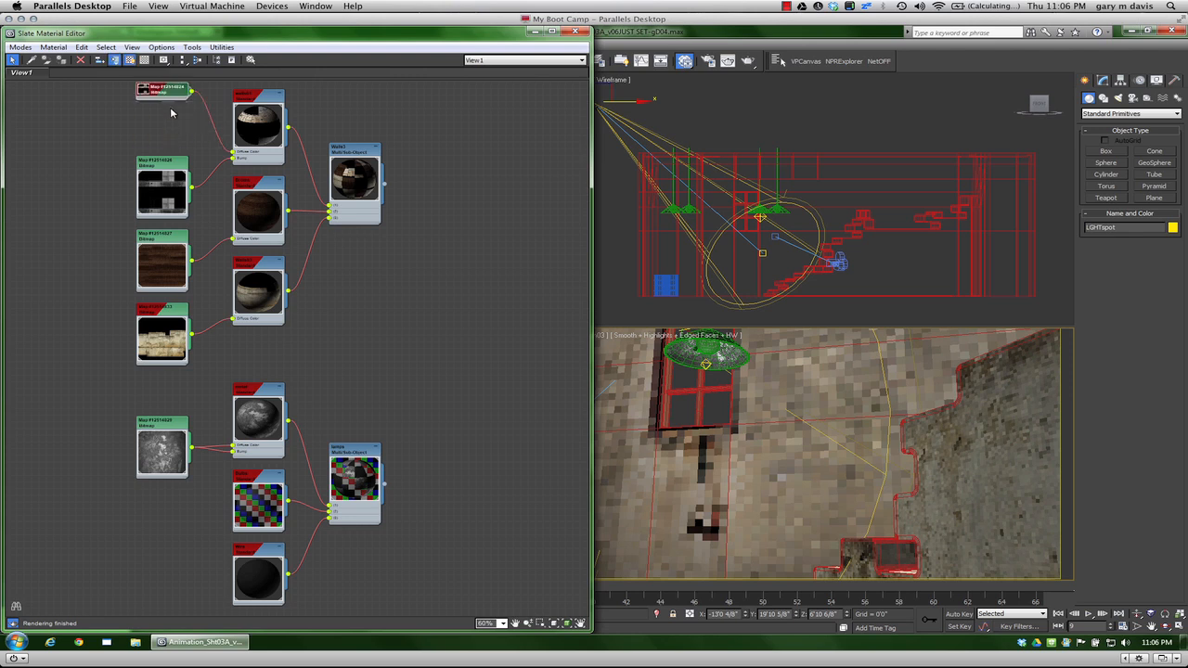
double_click(141, 91)
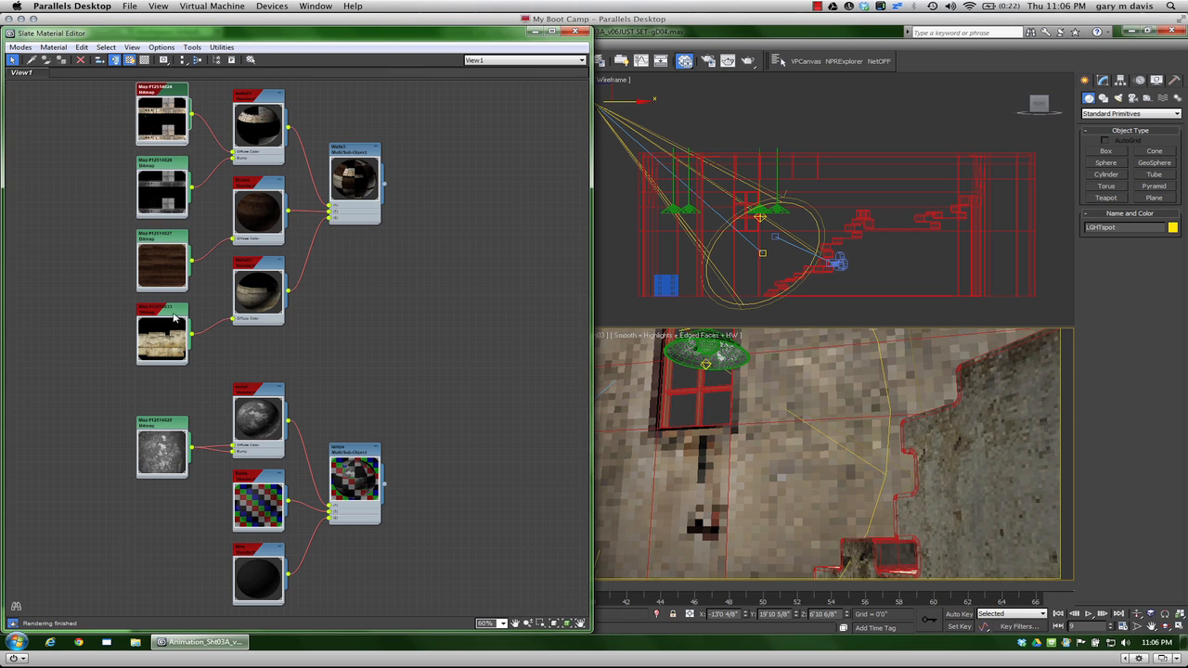
left_click(575, 31)
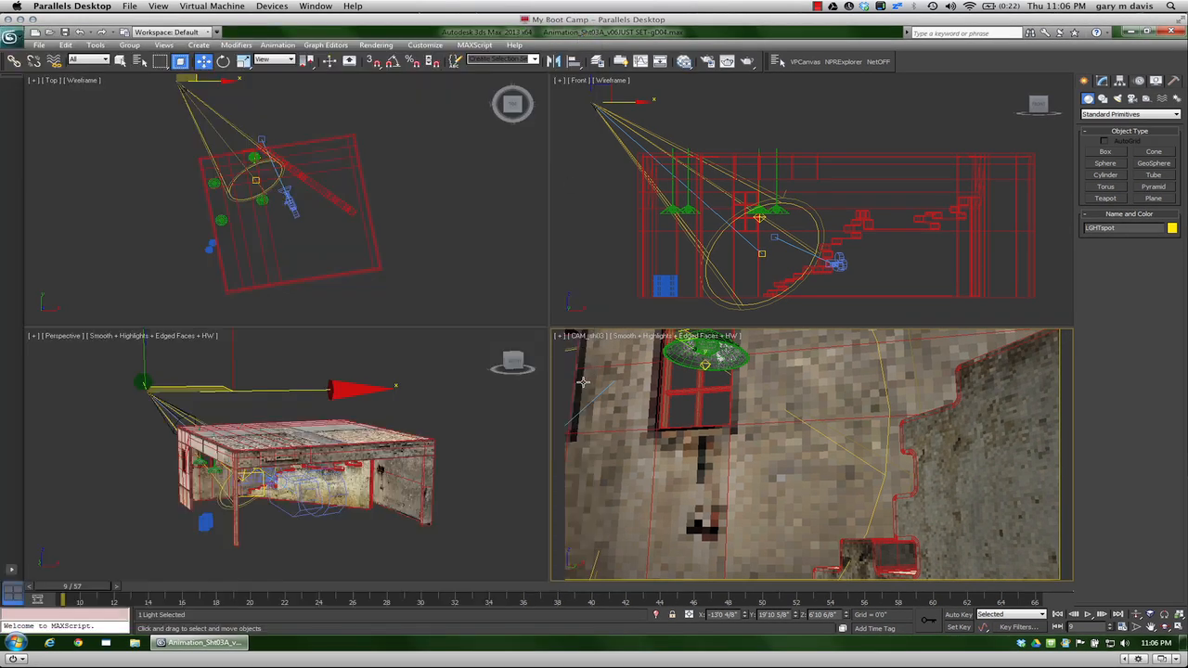
Step: Switch back to Smoke and turn off the wireframe rendering of the action6 scene
key("super+Tab")
key("super+Tab")
key("super+Tab")
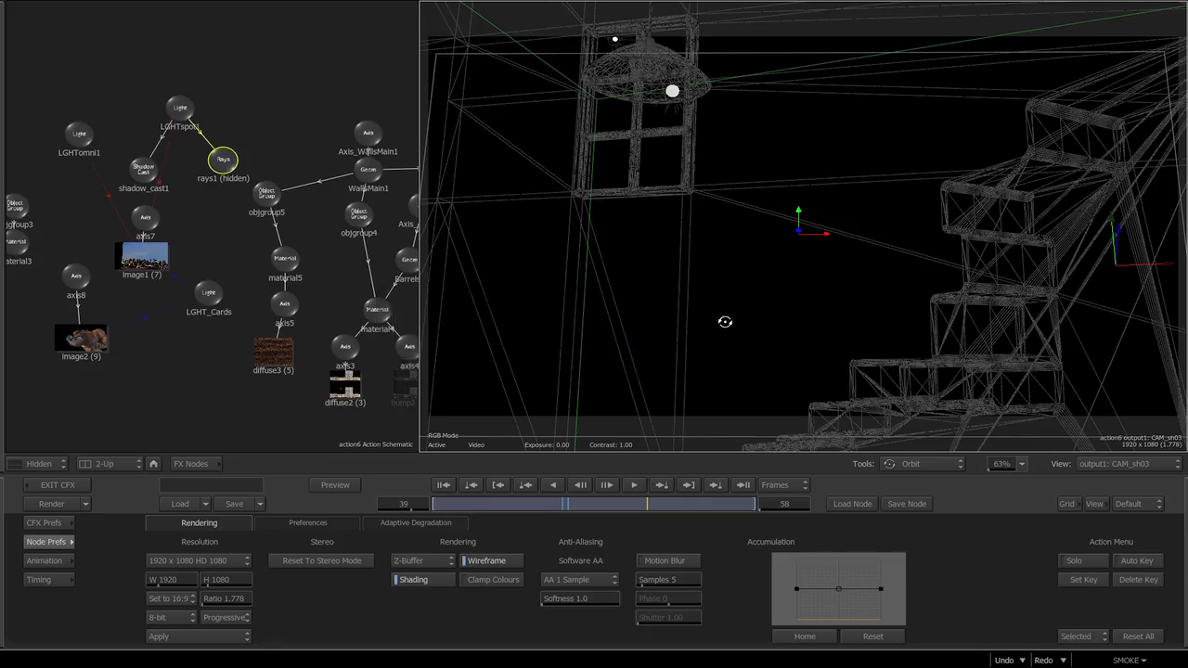
left_click_drag(864, 368, 759, 356)
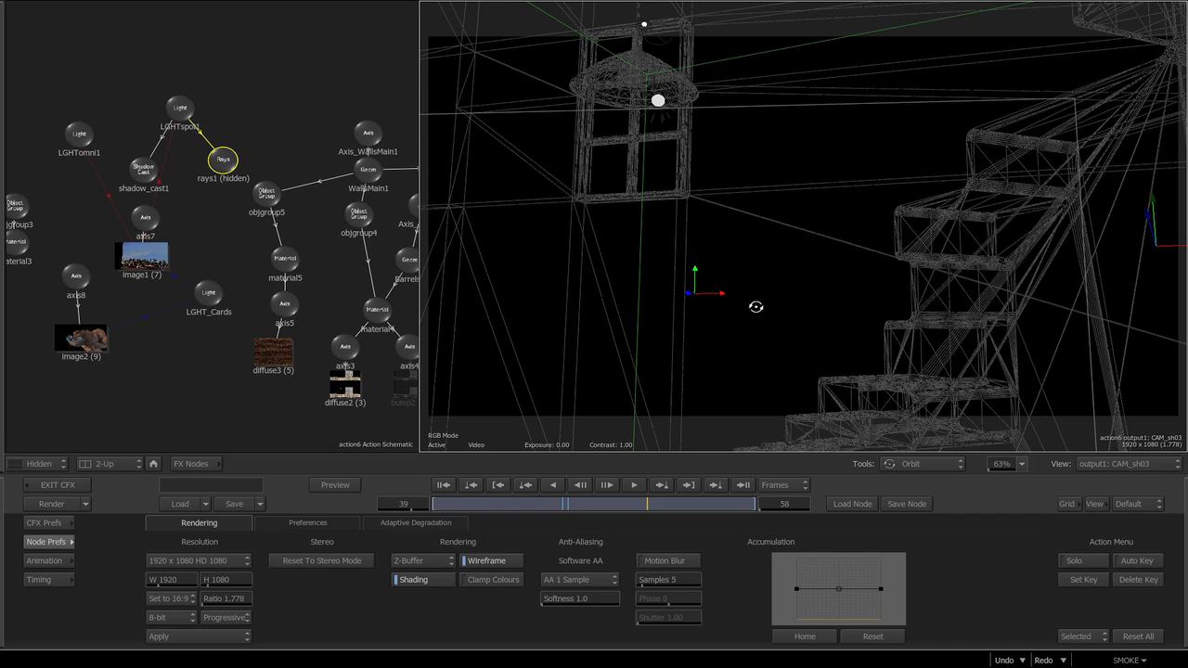
left_click_drag(757, 311, 756, 312)
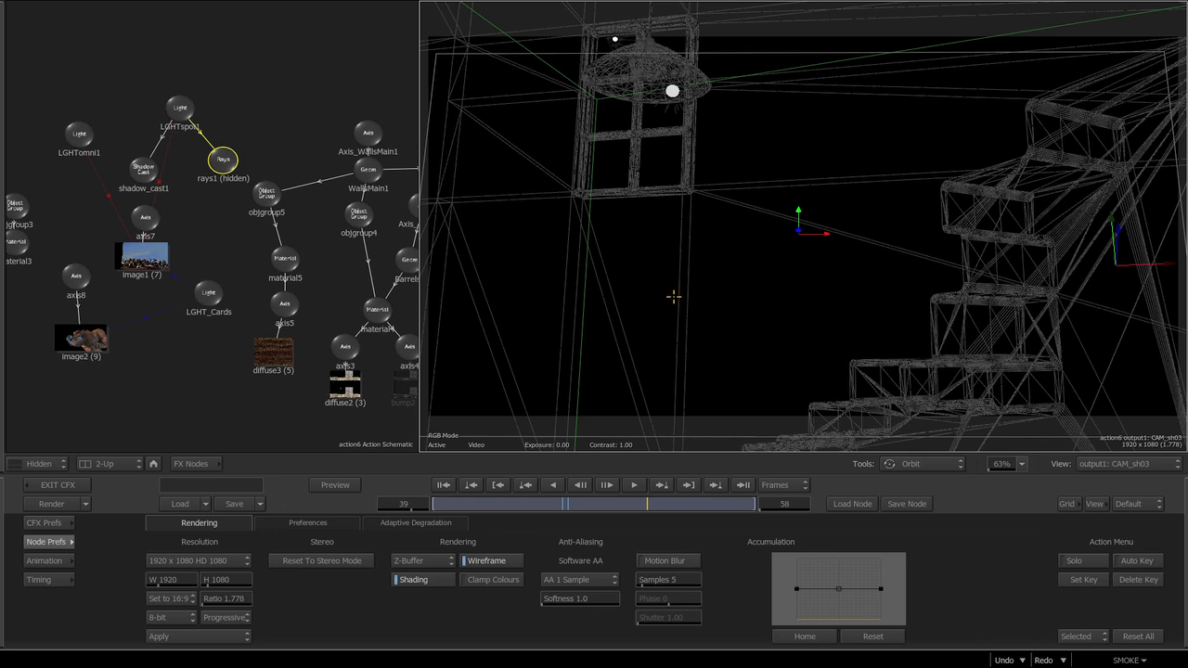
left_click(488, 562)
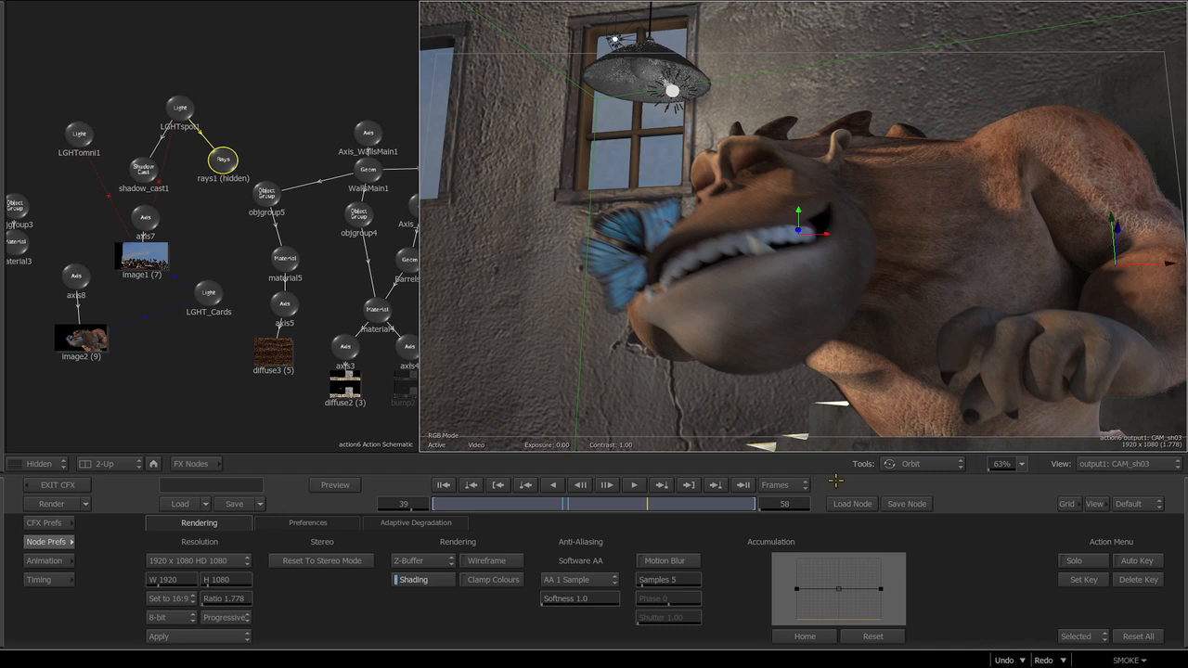
Step: Activate the Select tool and bring up the object settings of axis8, the parent of the creature image
left_click(913, 463)
left_click(905, 657)
double_click(81, 281)
left_click_drag(77, 280, 70, 289)
mouse_move(212, 579)
left_mouse_down()
mouse_move(141, 579)
mouse_move(190, 588)
mouse_move(218, 566)
left_mouse_up()
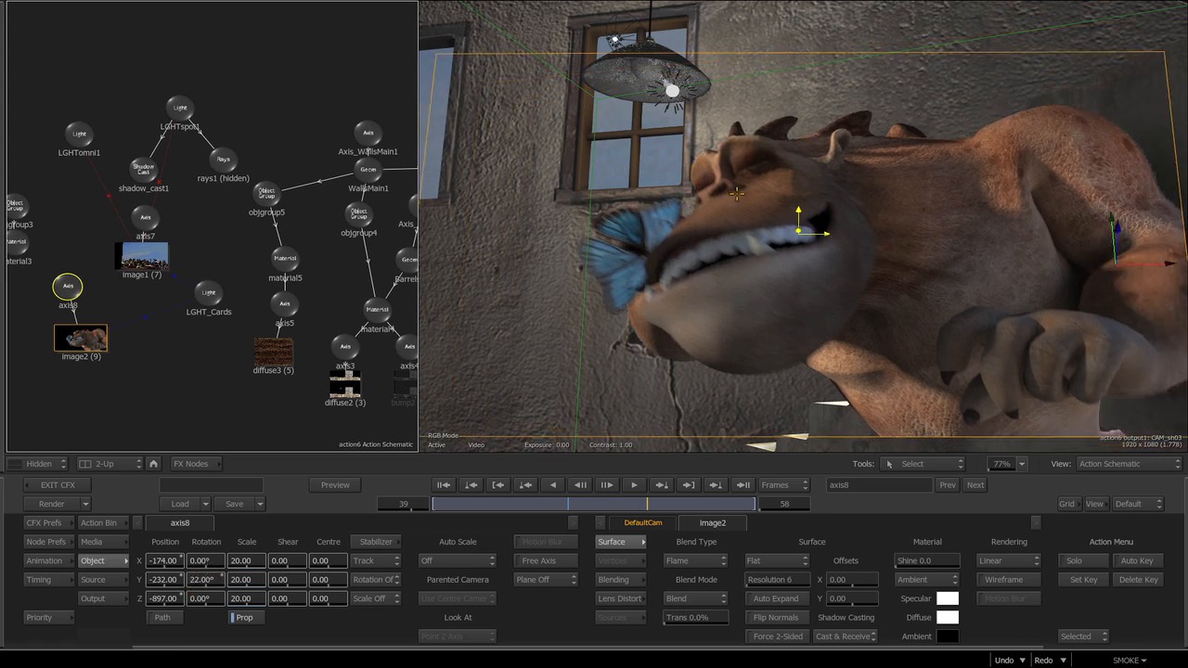
Step: Inspect the settings of the hidden rays1 node, the LGHTspot1 light and the lamps geometry
left_click(221, 159)
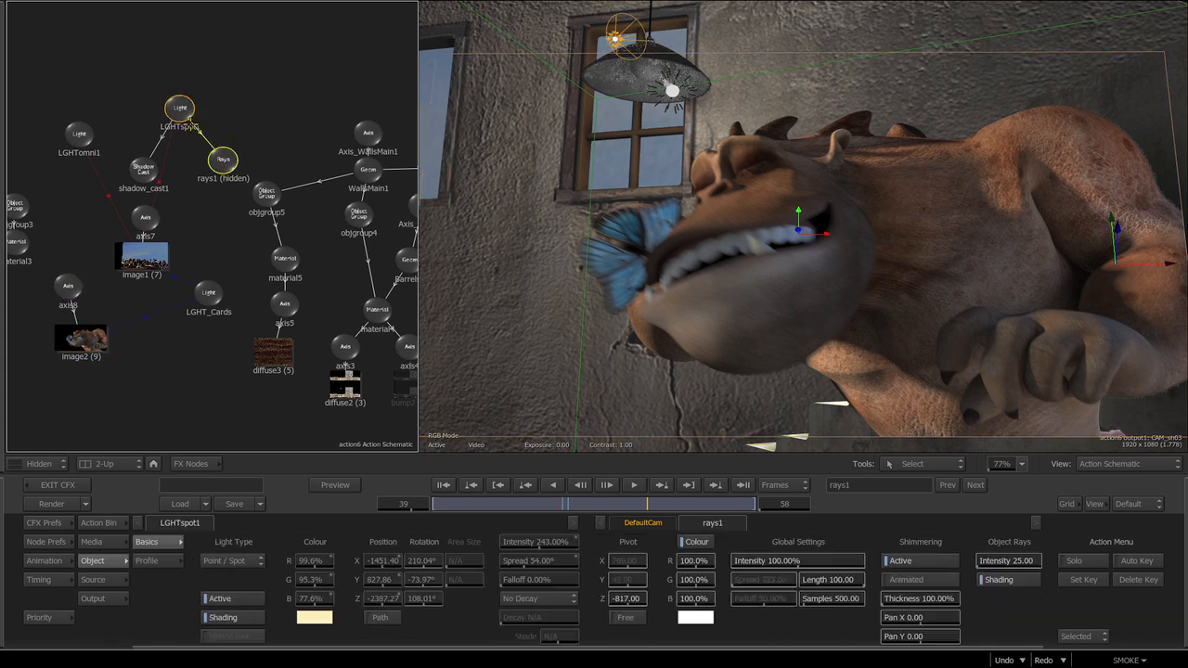
left_click(180, 102)
left_click_drag(176, 107, 173, 105)
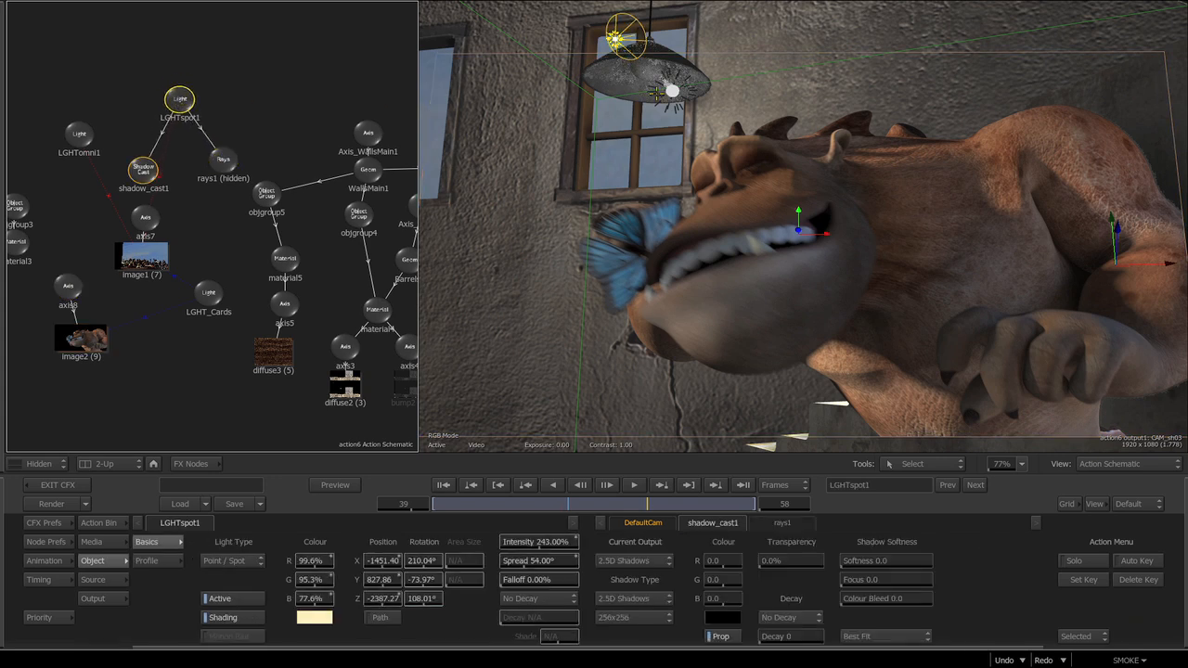
left_click(671, 90)
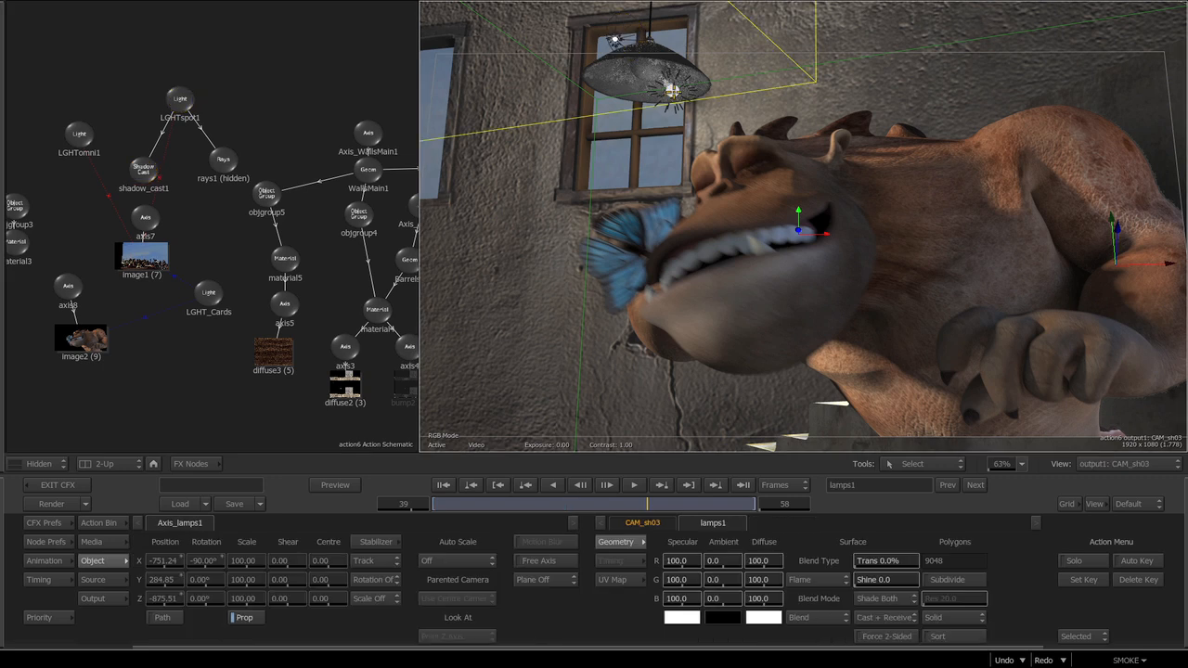
left_click(186, 94)
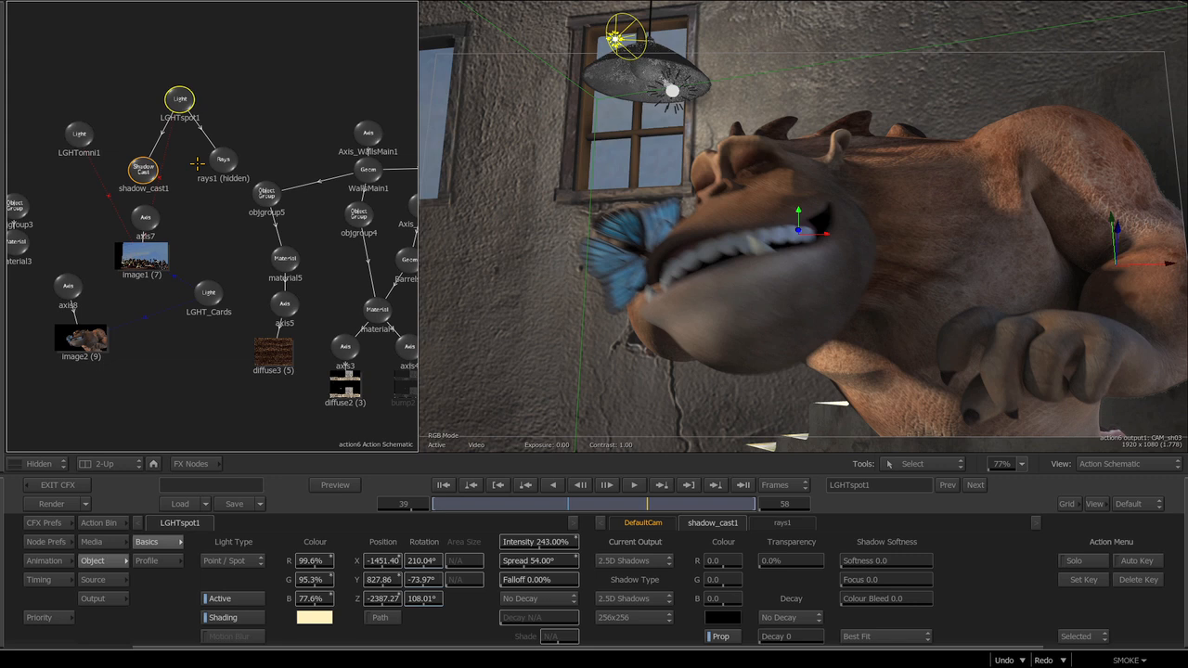
Step: Select the rays1 node under LGHTspot1 in the Action schematic and unhide it
left_click_drag(221, 315, 20, 371)
left_click_drag(284, 328, 327, 294)
left_click_drag(226, 276, 574, 304)
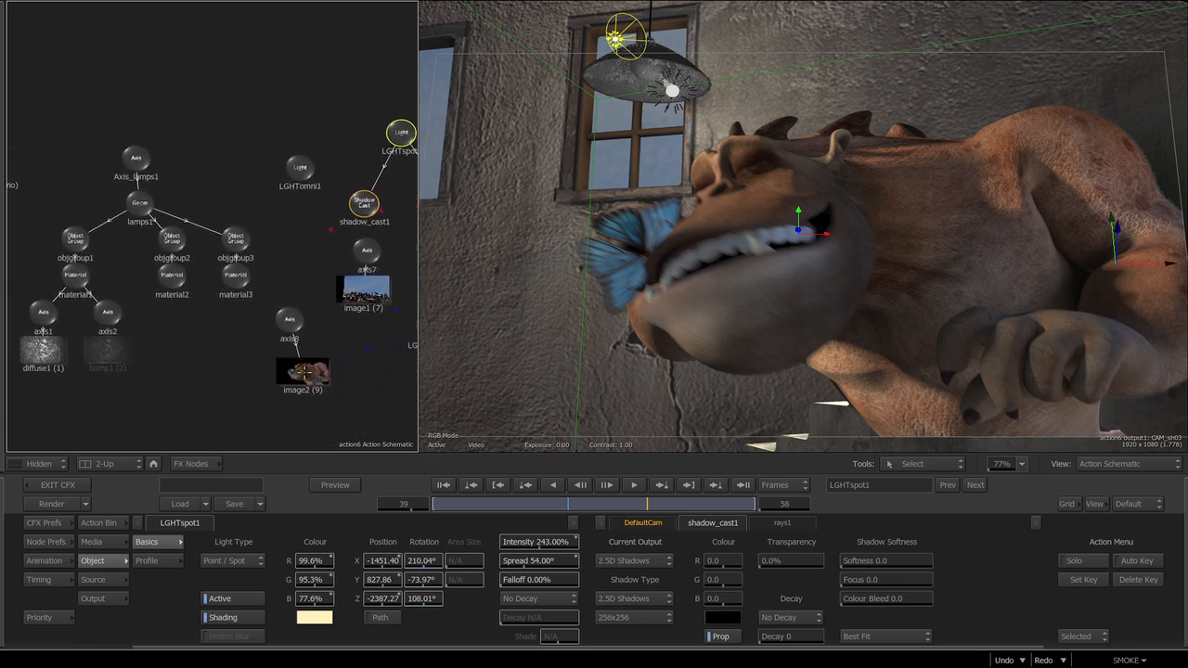
left_click_drag(281, 218, 183, 221)
left_click_drag(328, 209, 319, 200)
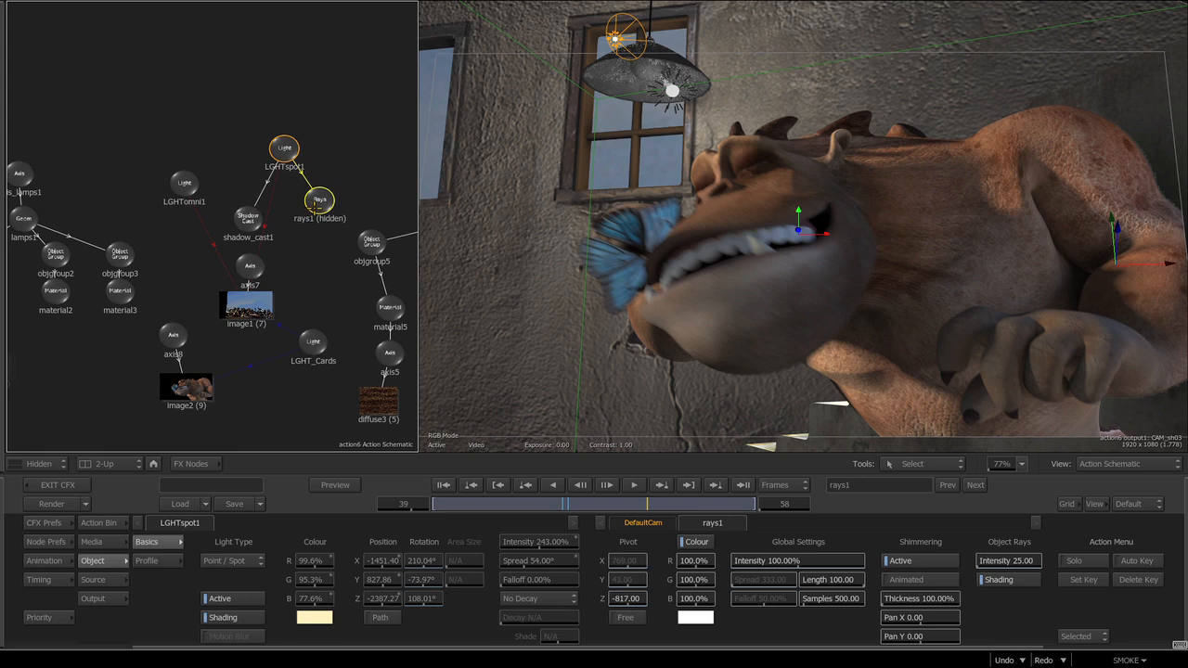
key("h")
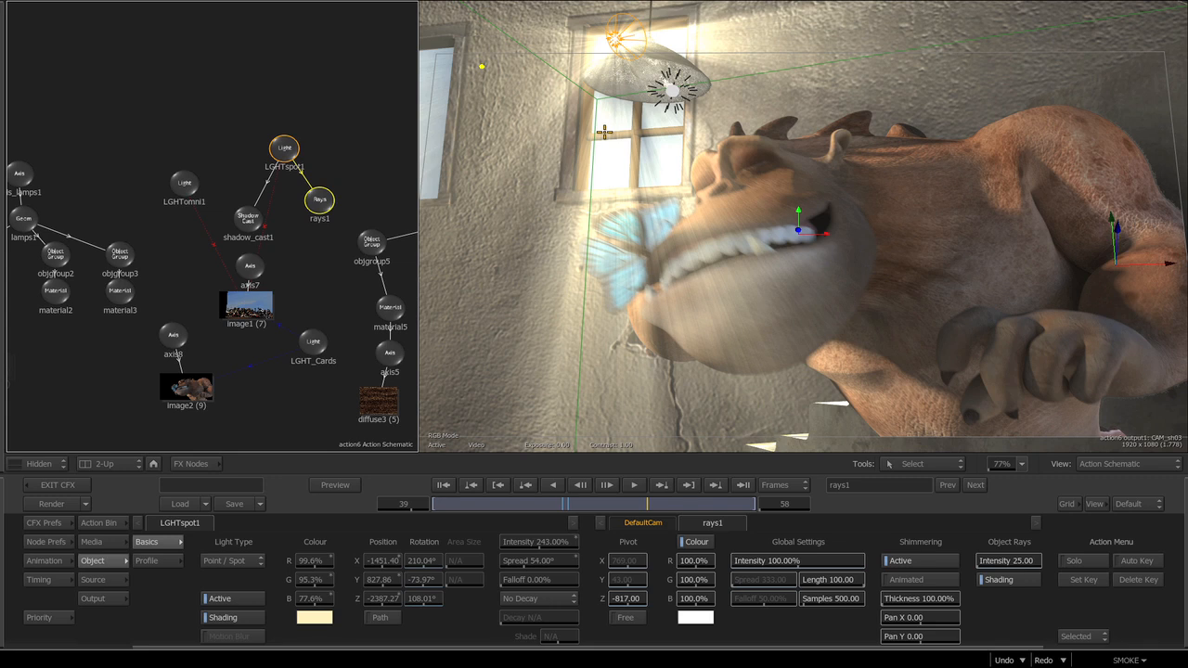
Step: Orbit and zoom out the CAM_sh03 view to examine the light rays coming through the window into the set
left_click(628, 371)
key("o")
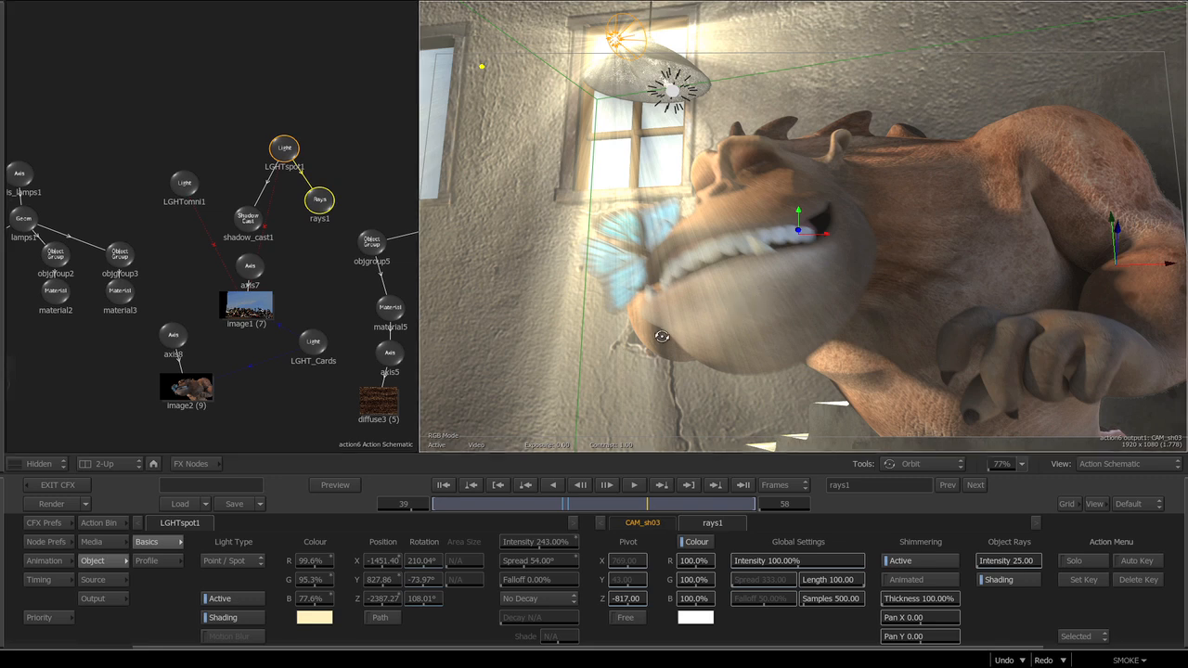
left_click_drag(650, 341, 779, 302)
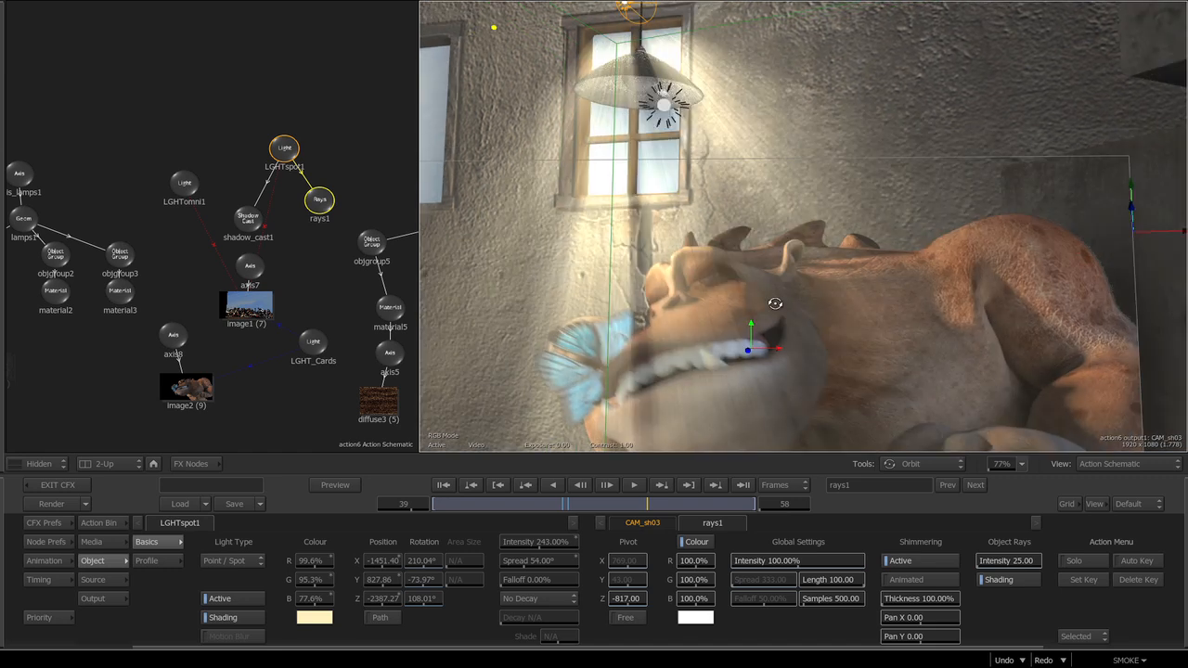
scroll(714, 324, "down", 3)
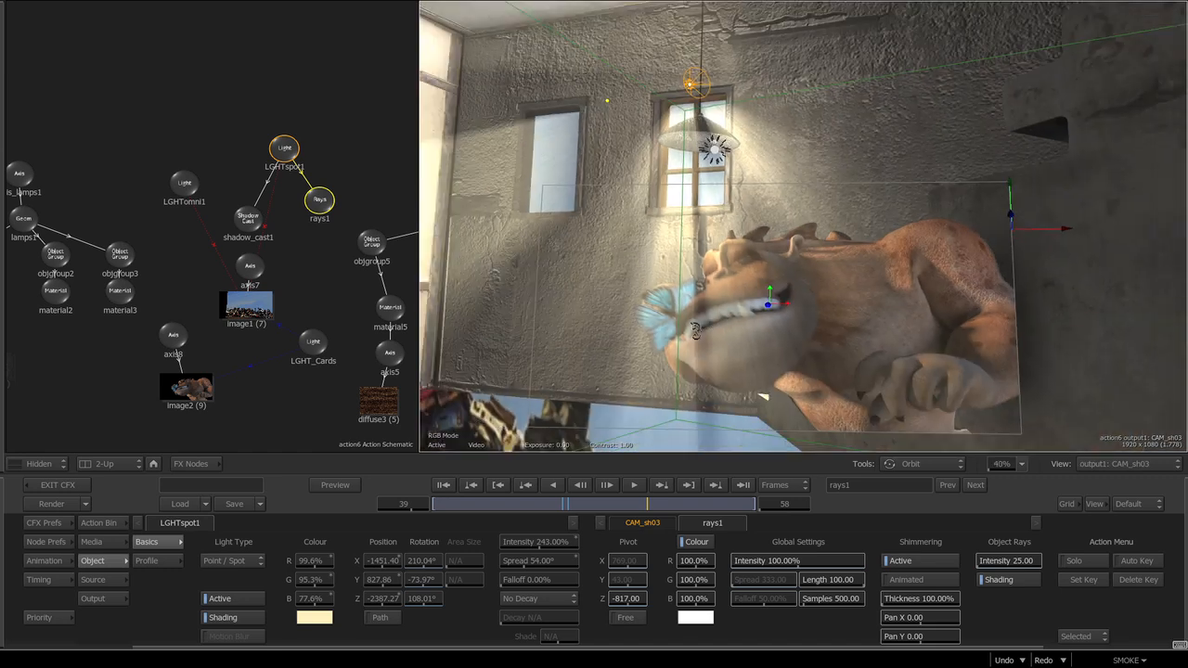
scroll(667, 339, "down", 3)
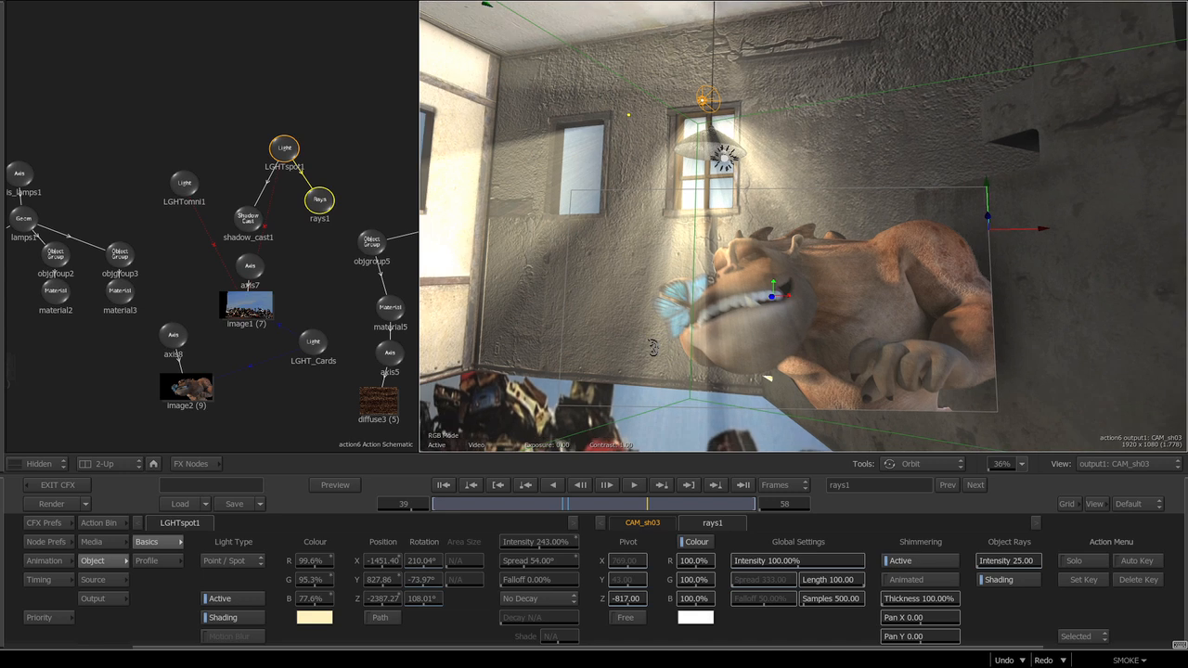
scroll(619, 357, "down", 2)
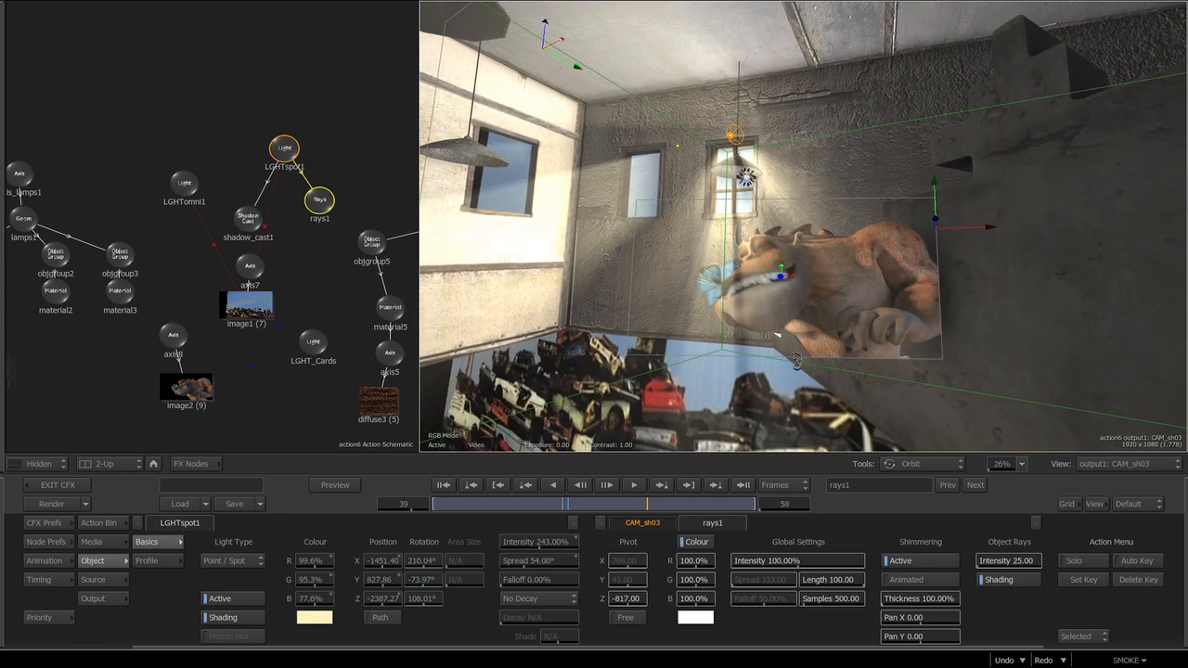
left_click_drag(771, 304, 660, 334)
left_click_drag(650, 328, 814, 290)
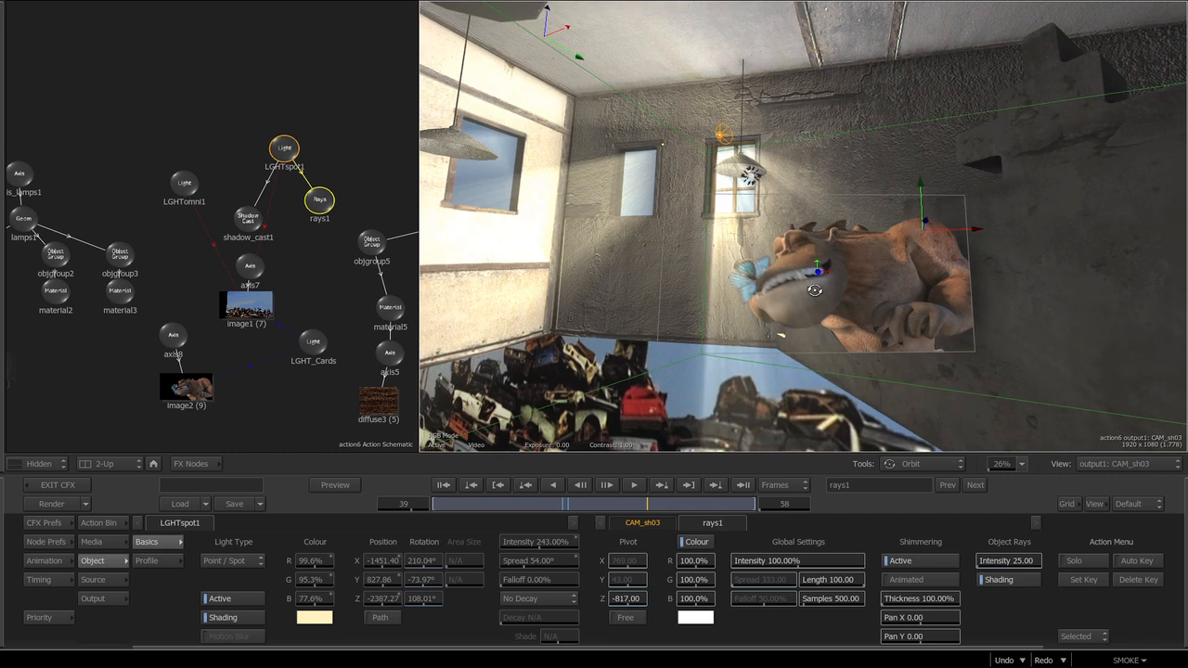